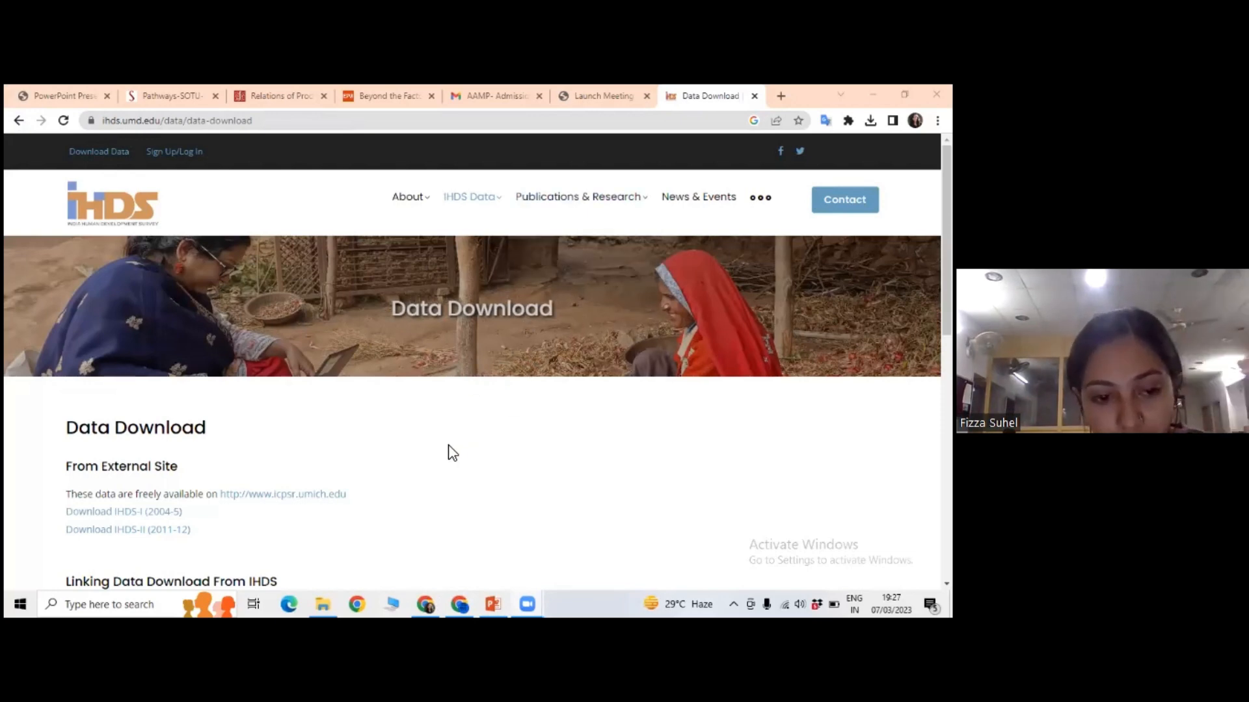
Examine the IHDS Data Download page, covering the external-site survey links and the linking data files.
scroll(449, 452, down, 1)
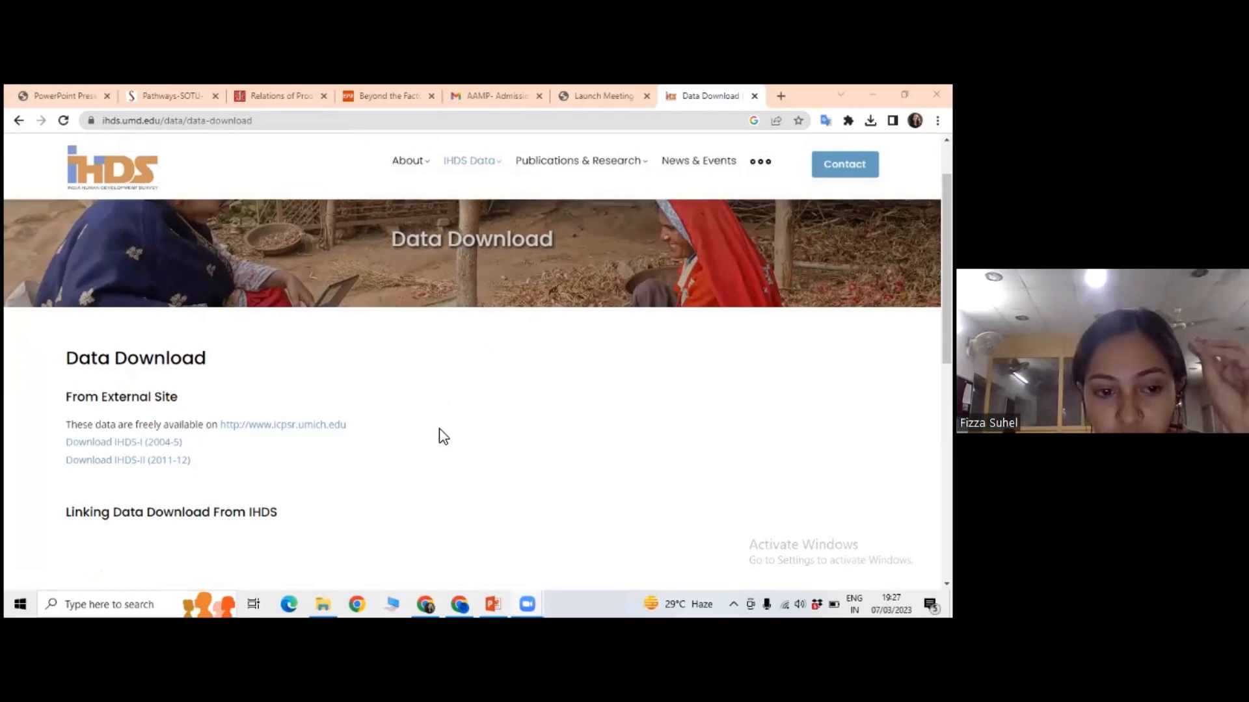
scroll(404, 436, up, 1)
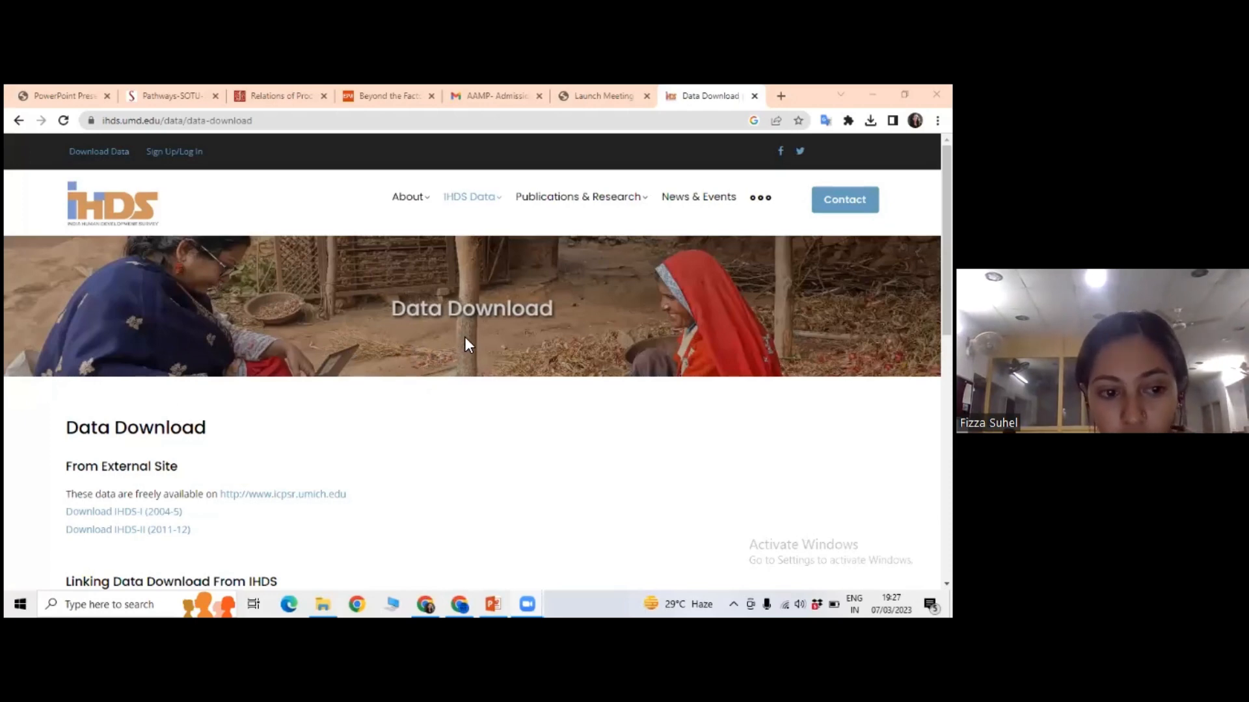
scroll(320, 358, down, 1)
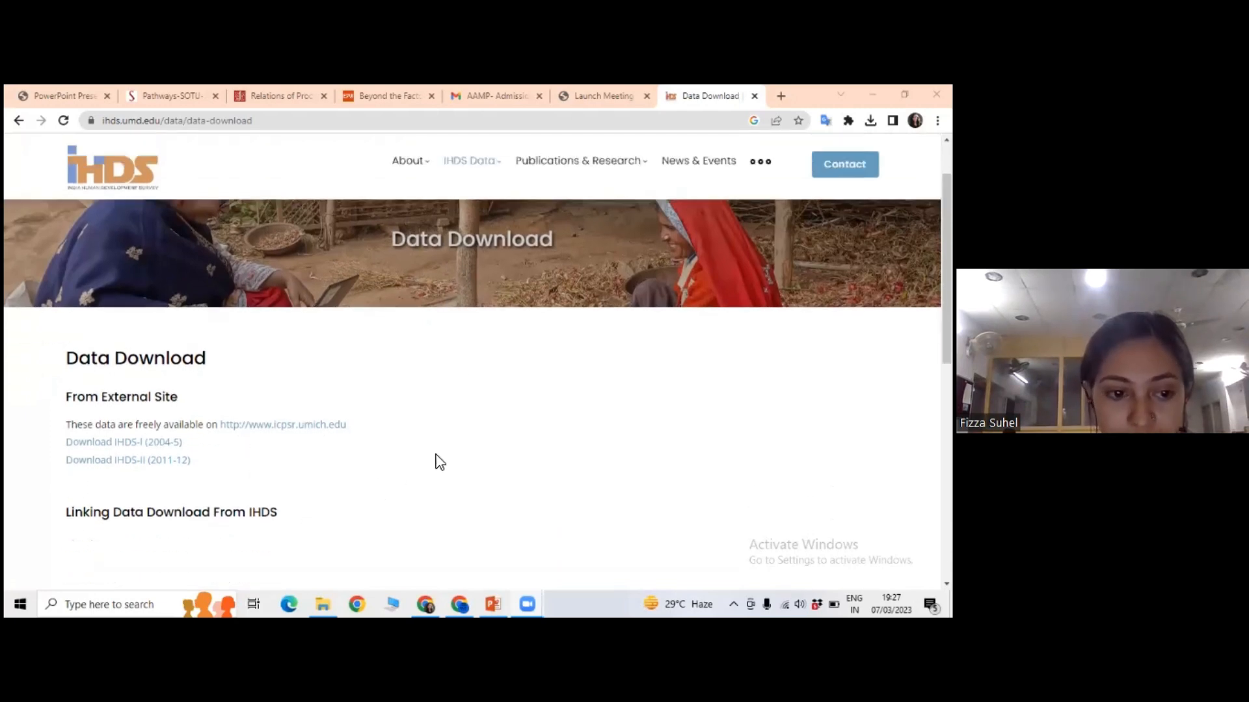
scroll(167, 438, down, 1)
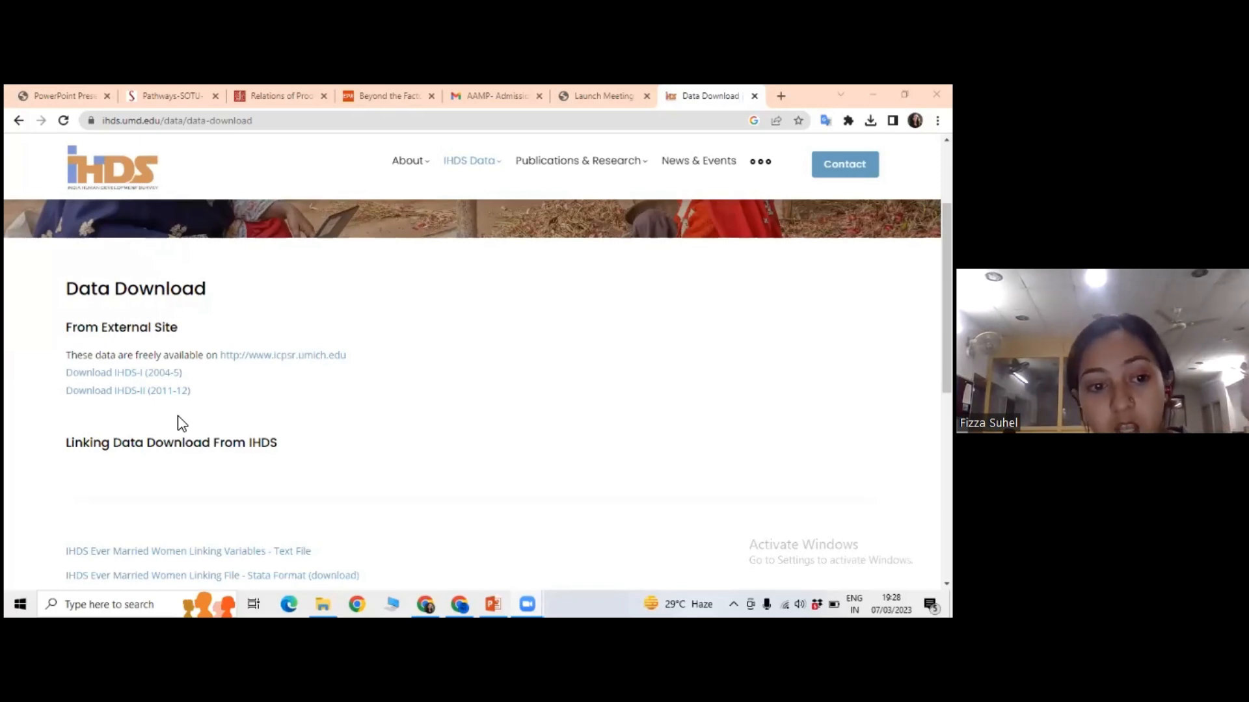
scroll(180, 423, down, 1)
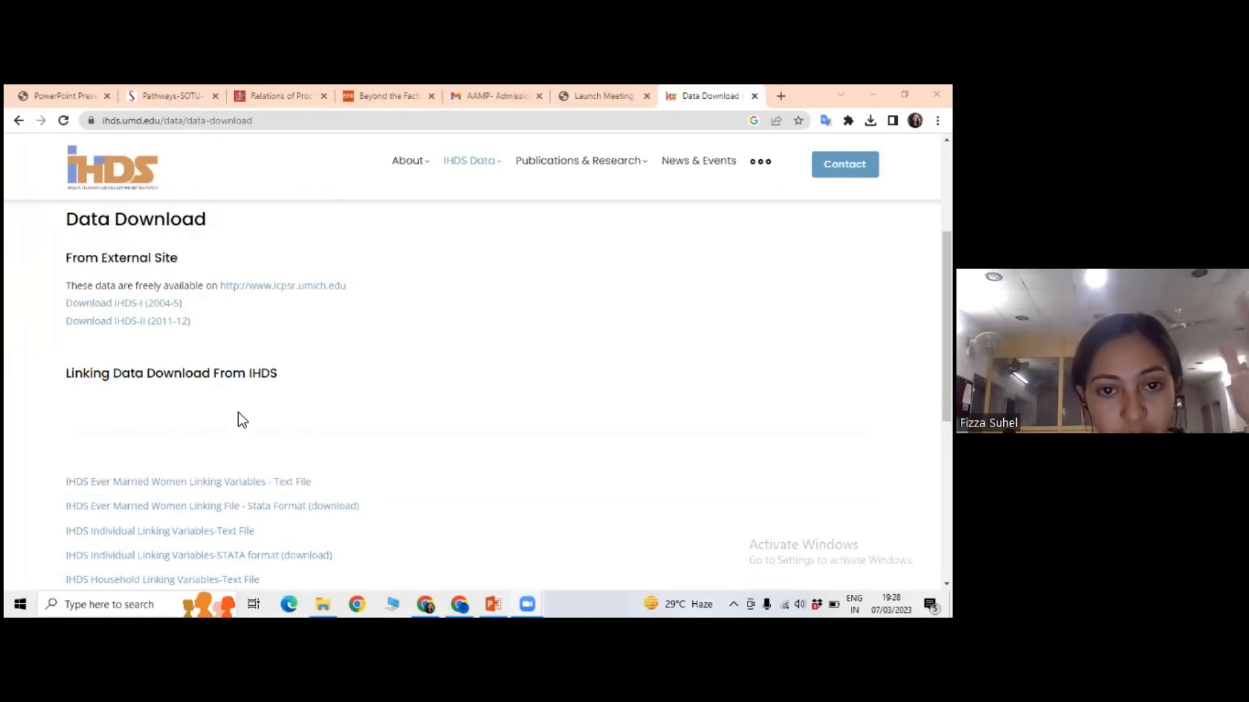
scroll(238, 413, up, 3)
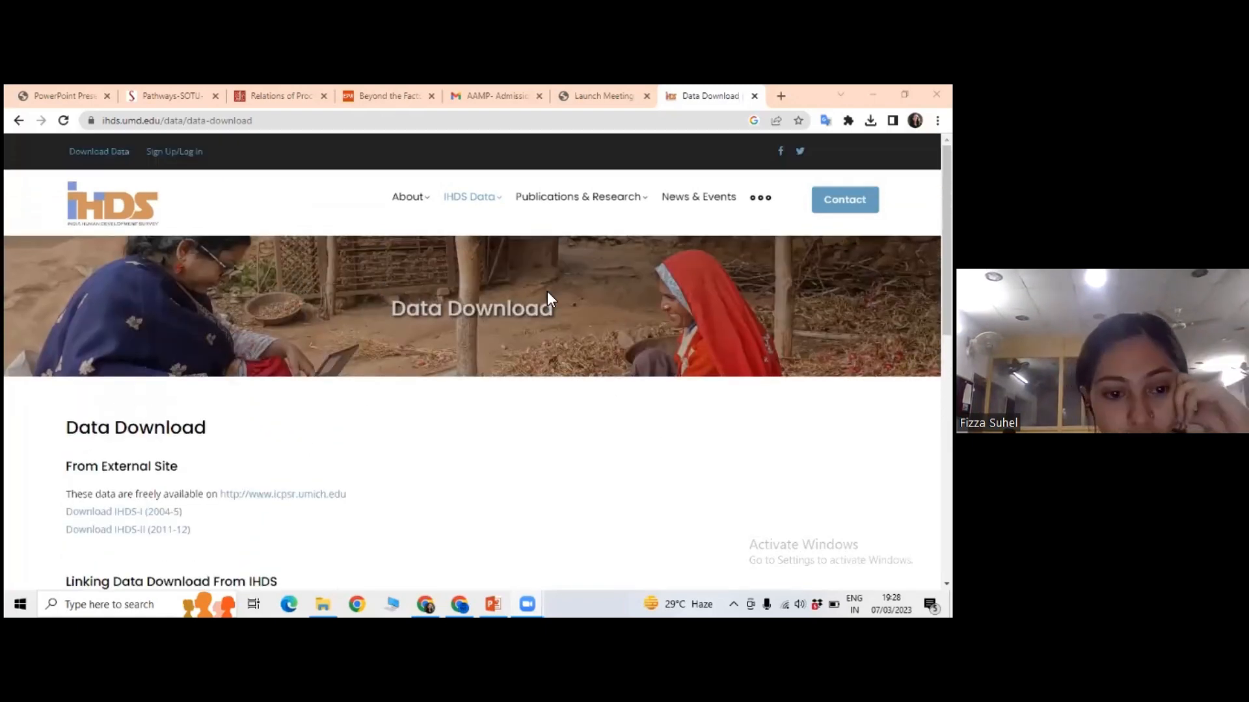
scroll(295, 390, down, 3)
scroll(297, 381, down, 3)
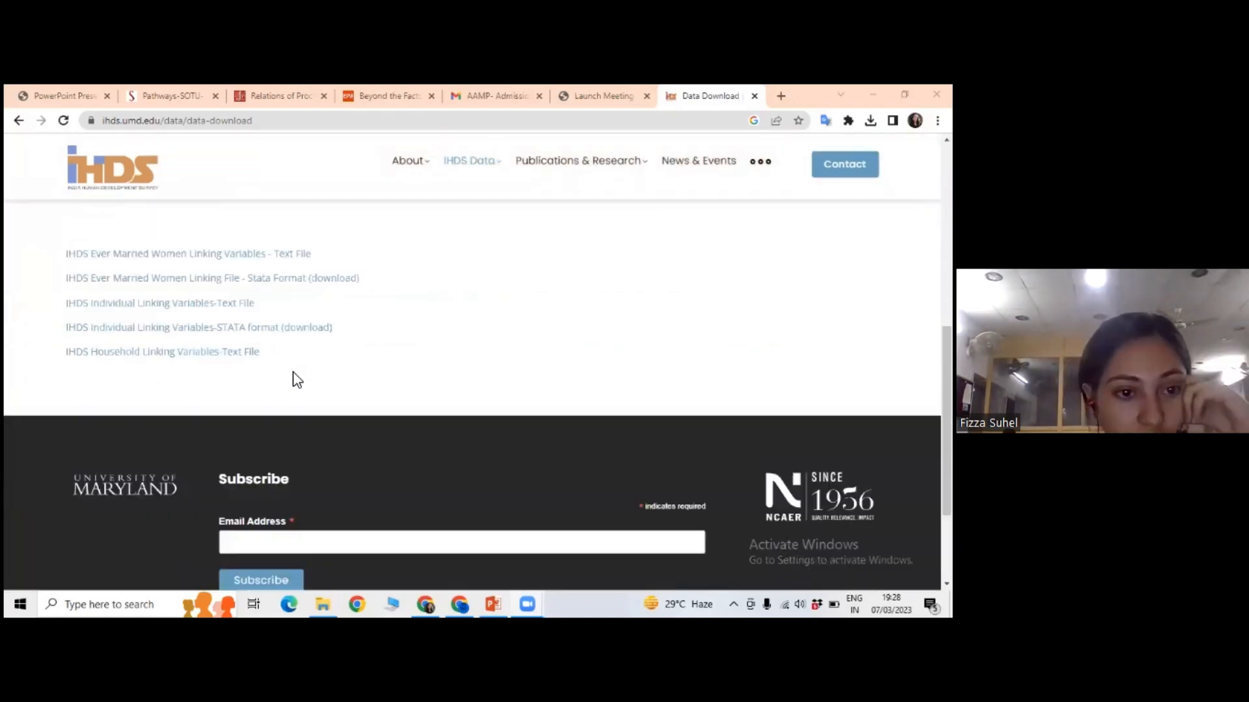
scroll(296, 376, up, 5)
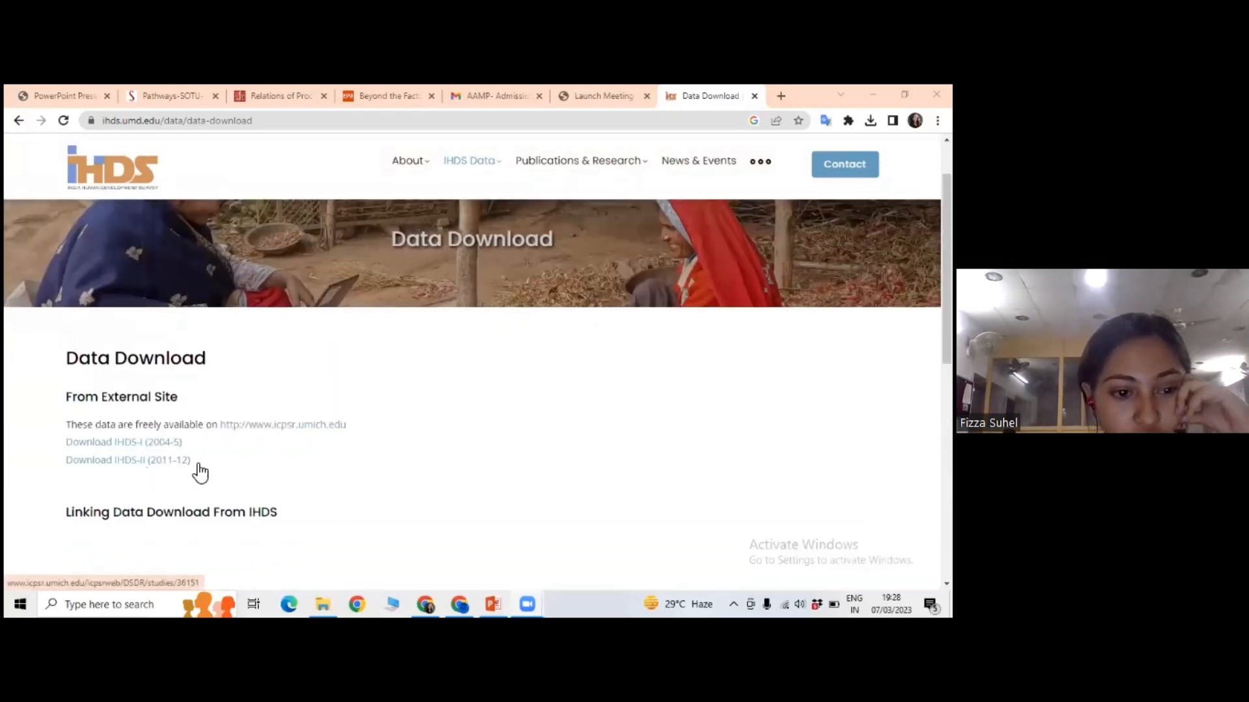
scroll(293, 505, down, 3)
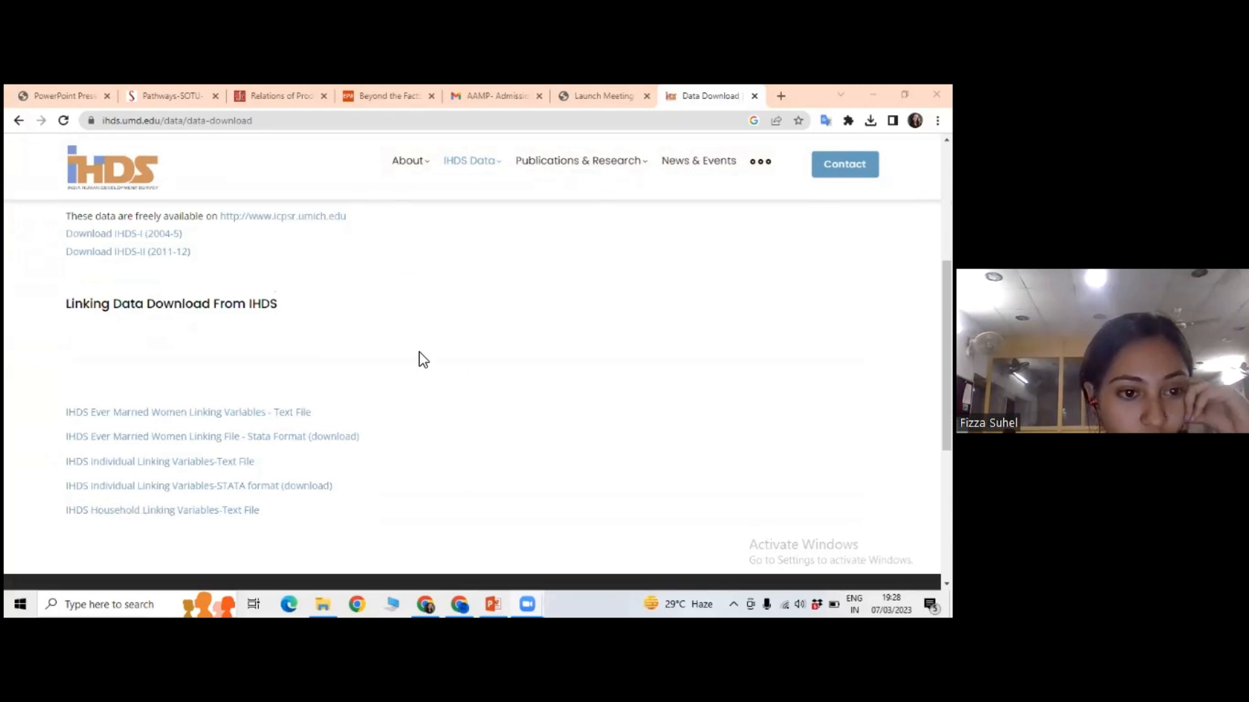
Open the IHDS-II (2011-12) study page on the external site and view its available download formats.
click(162, 255)
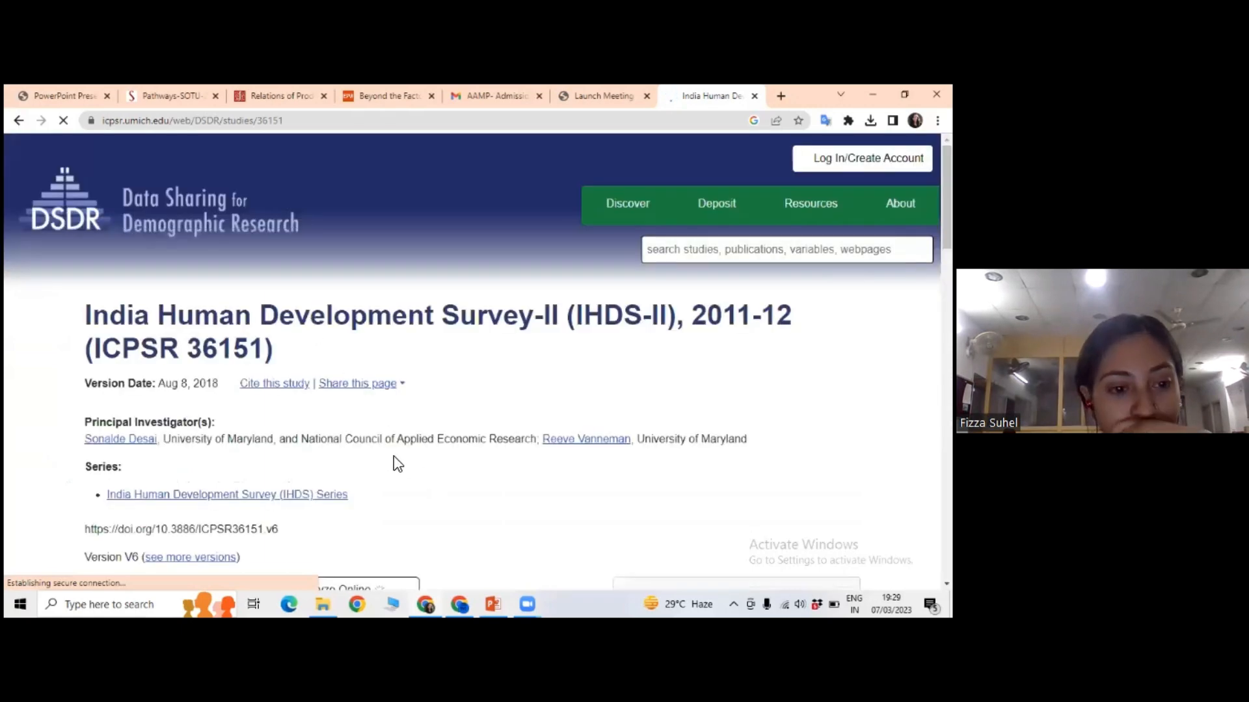
scroll(366, 512, down, 2)
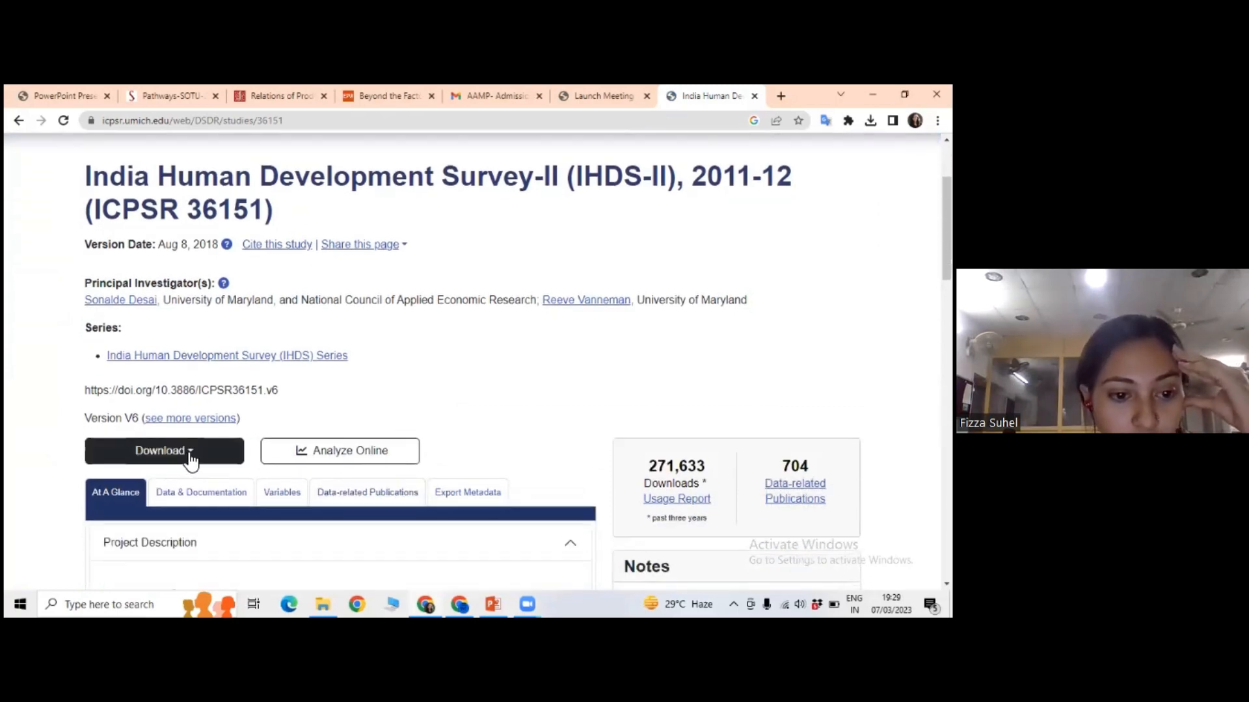
click(189, 460)
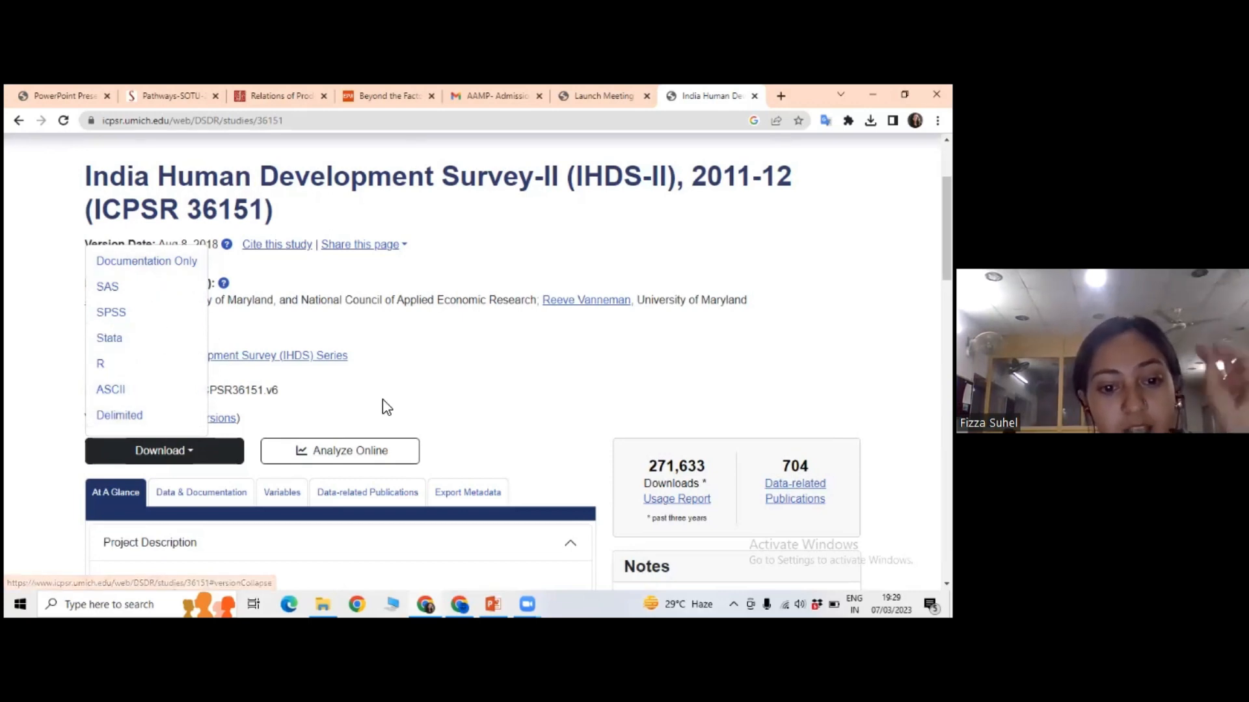
click(444, 372)
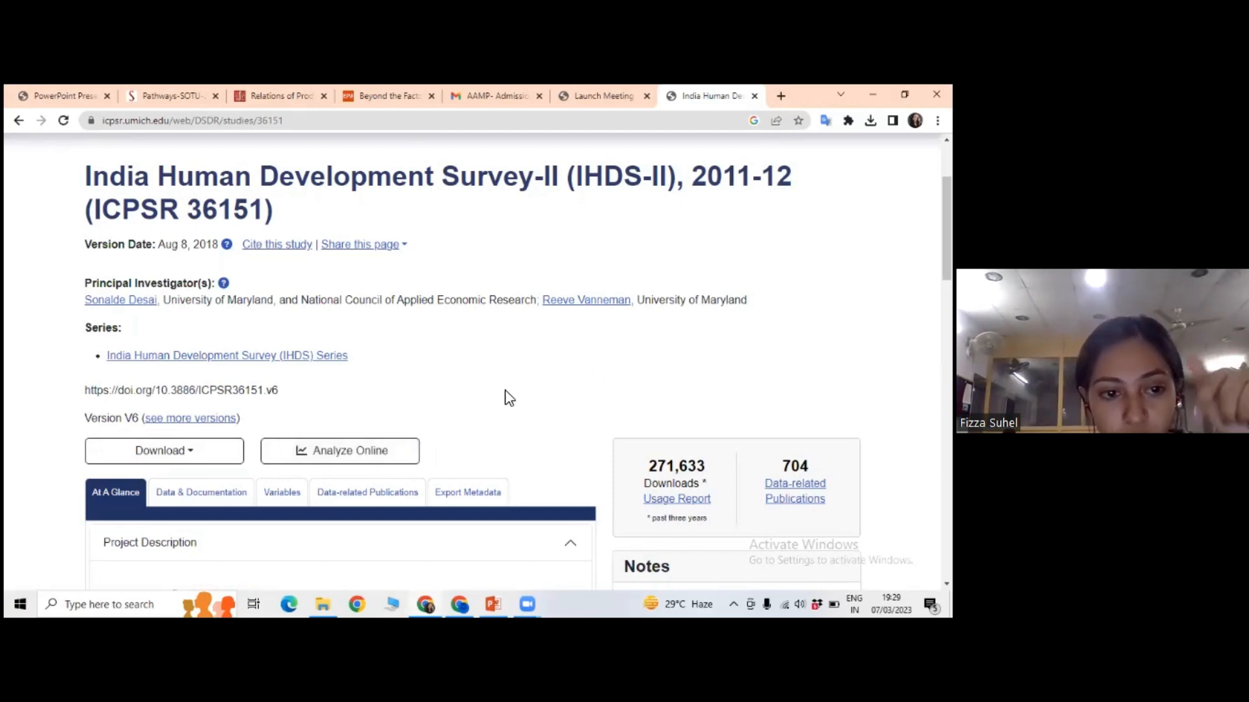
Switch to File Explorer, go to the Dropbox Stata folder and view the actions available for the ICPSR_36151-V6 zip file.
click(329, 603)
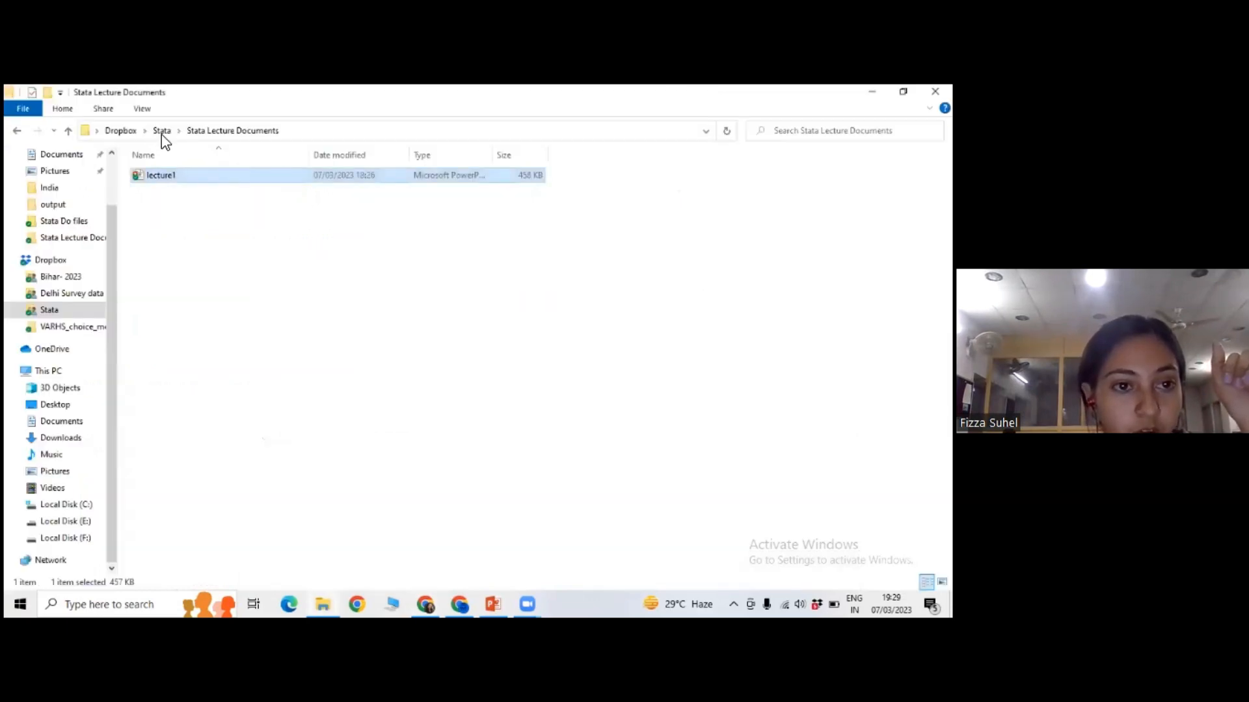
click(160, 131)
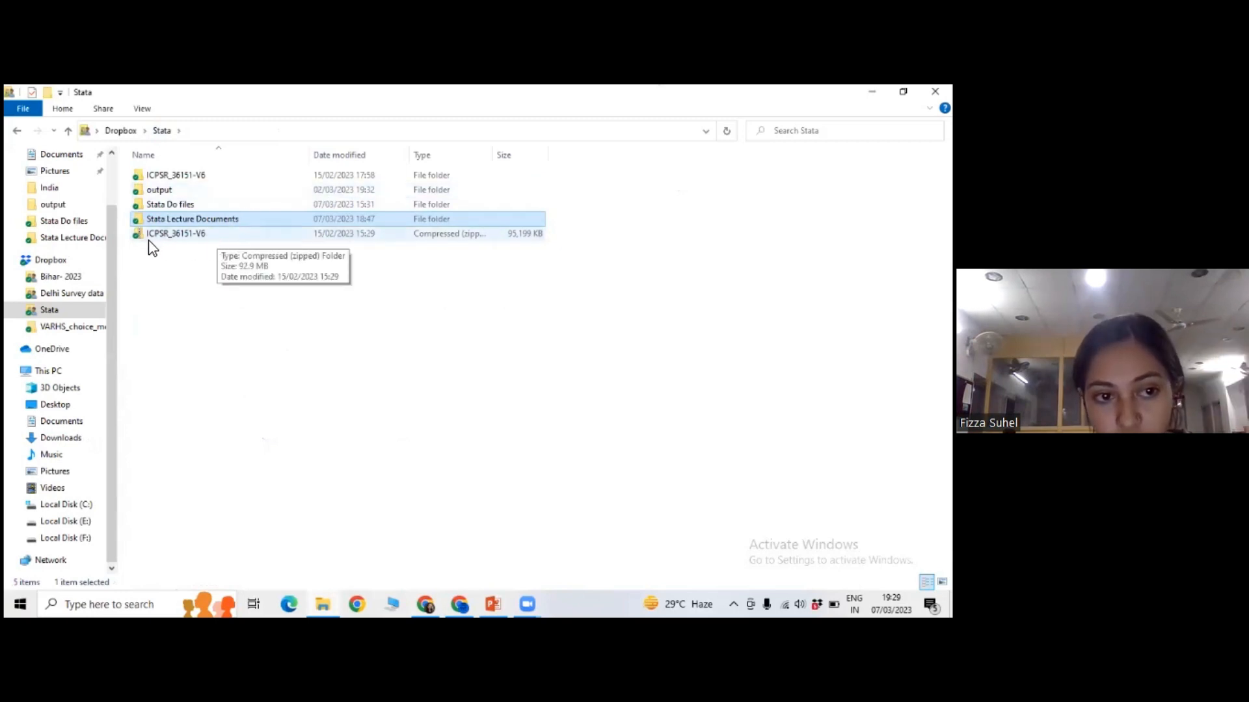
double_click(183, 236)
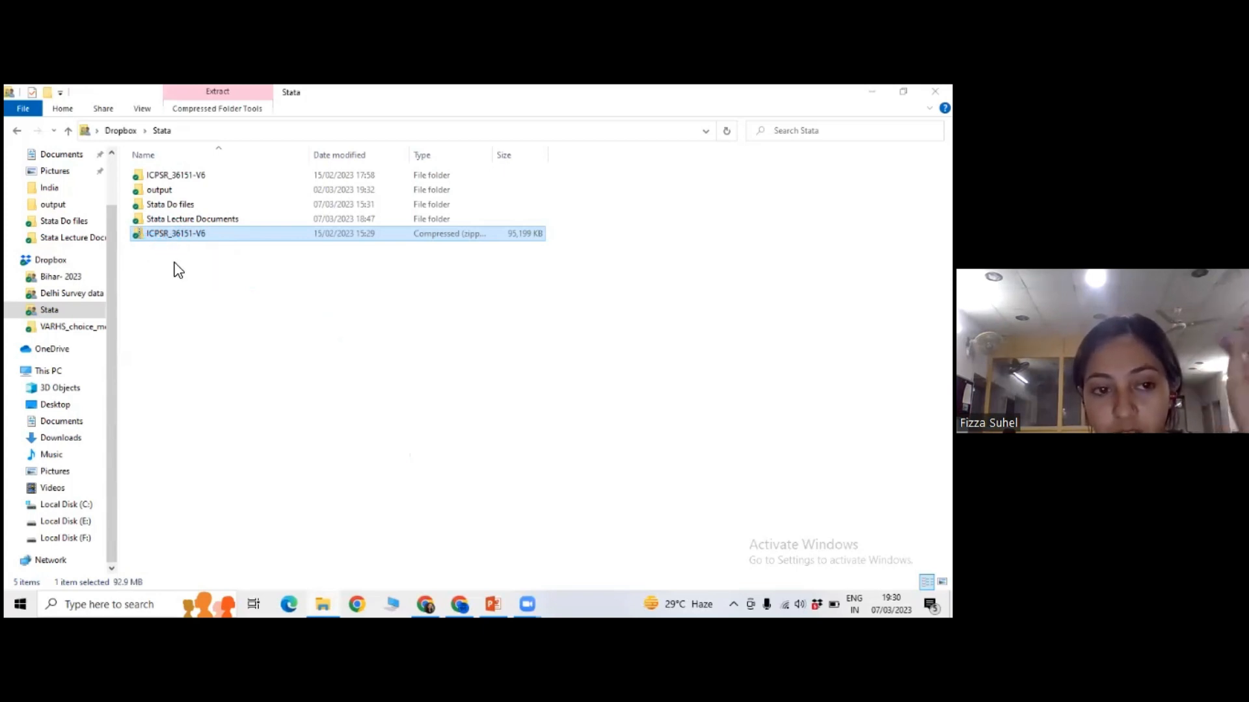
right_click(179, 235)
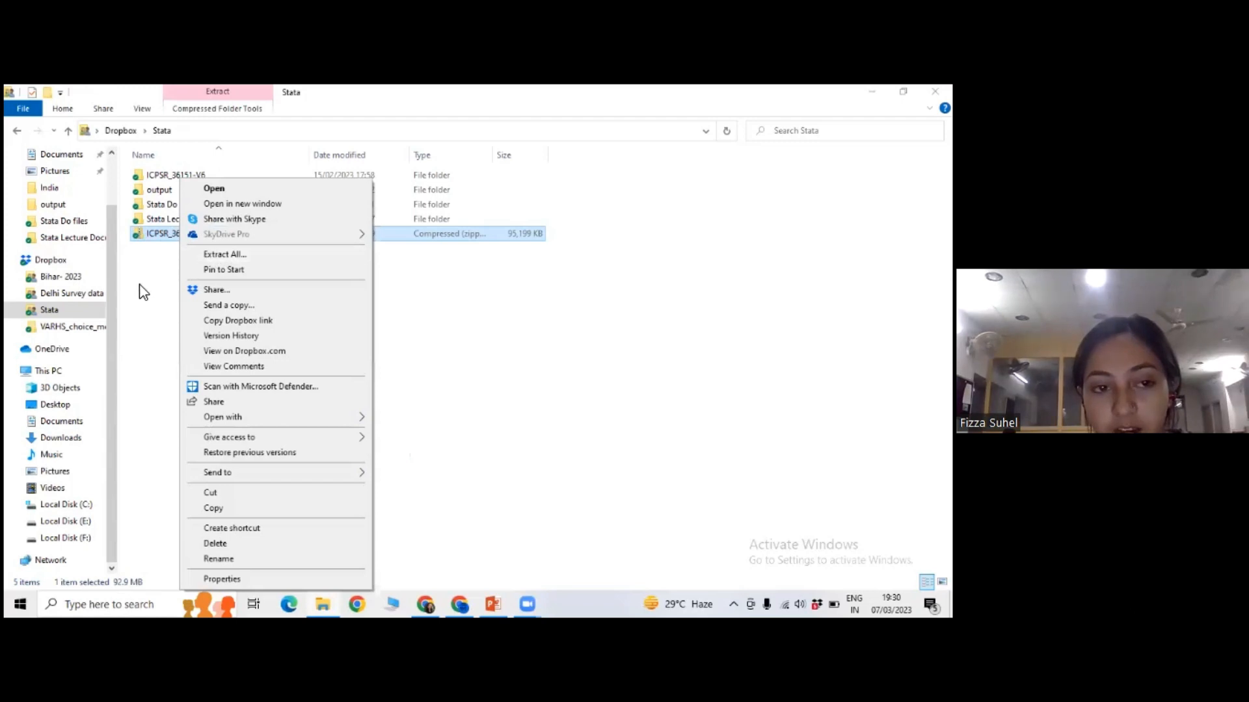
click(156, 280)
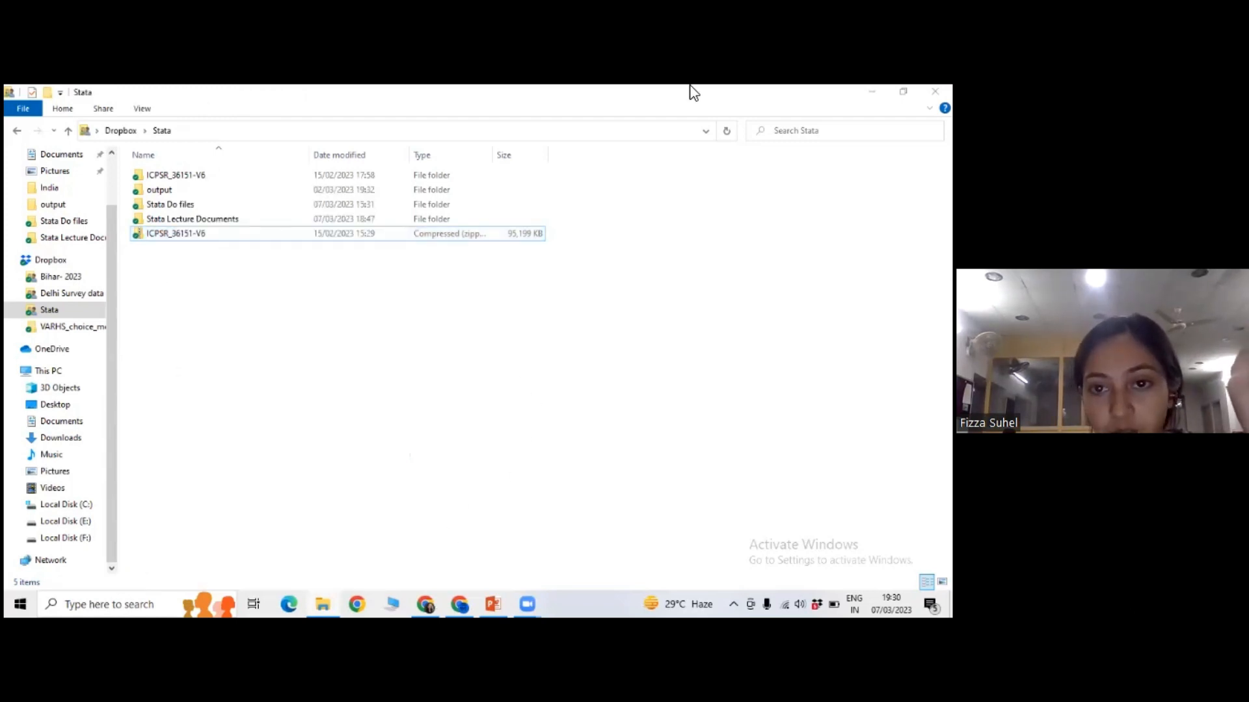
key(alt+Tab)
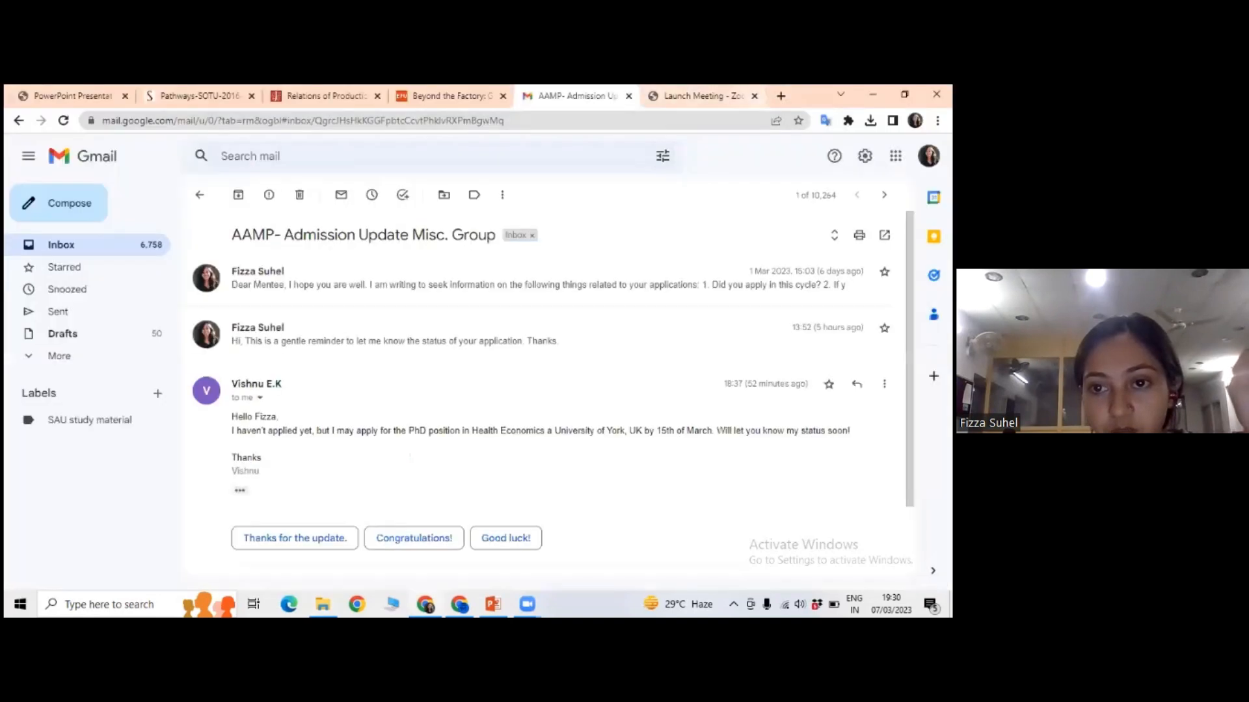
click(703, 97)
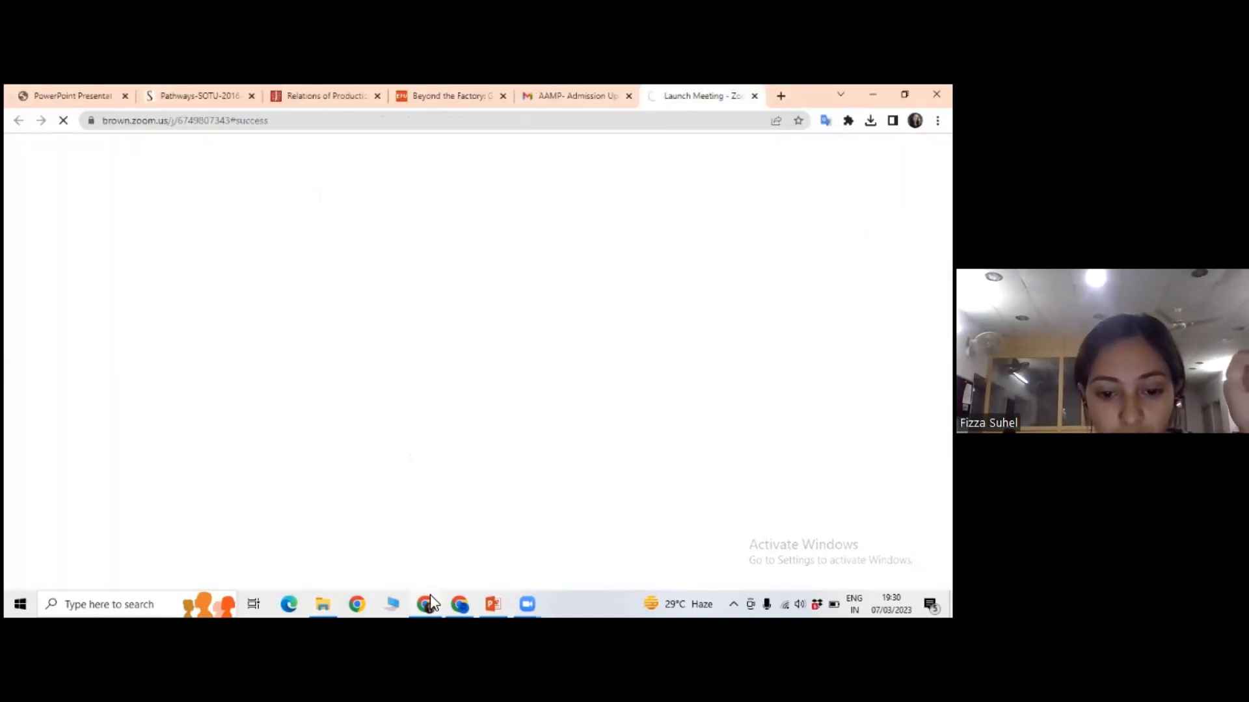
key(alt+Tab)
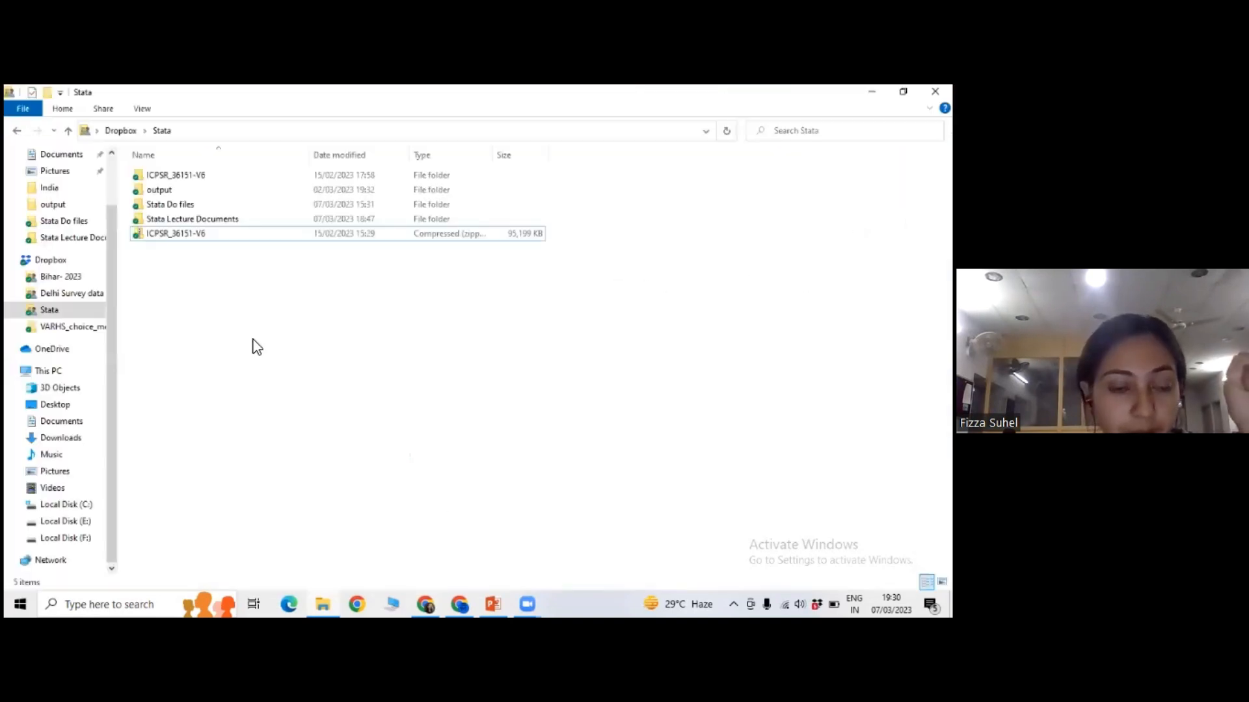
Open the extracted ICPSR_36151-V6 folder and its ICPSR_36151 subfolder to show the dataset folders and the 36151-Documentation-Dataguide file.
double_click(195, 177)
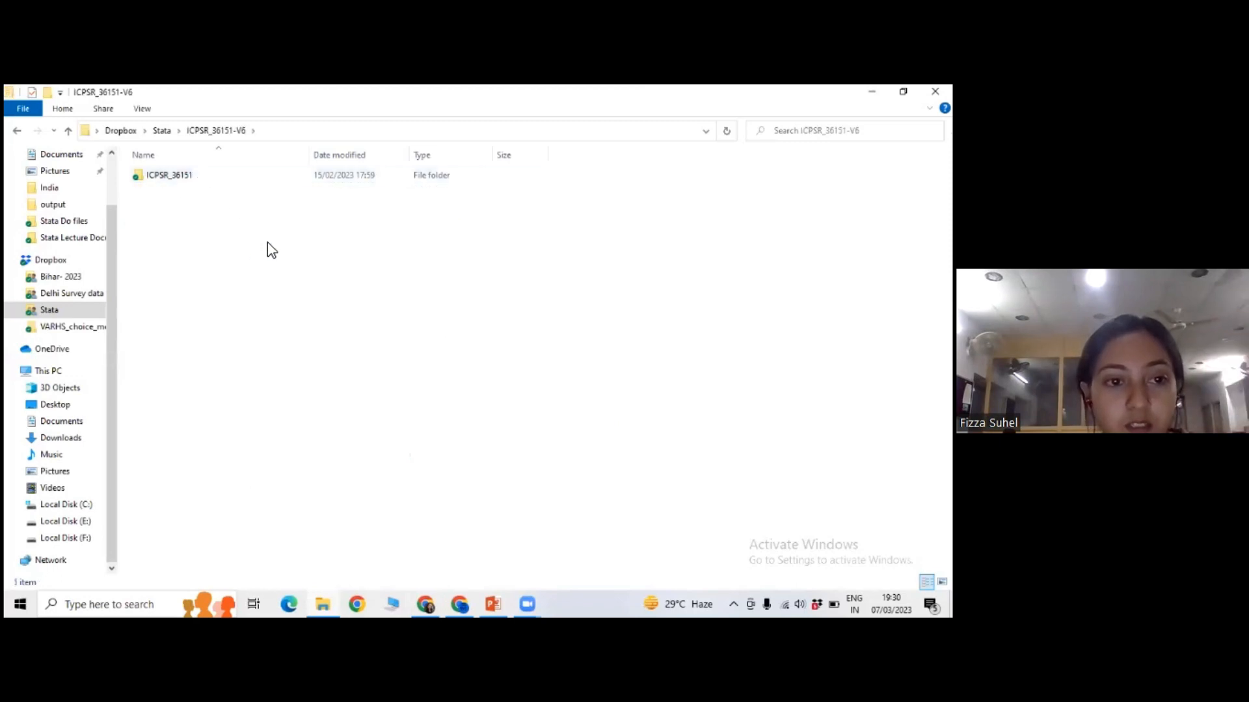
double_click(209, 174)
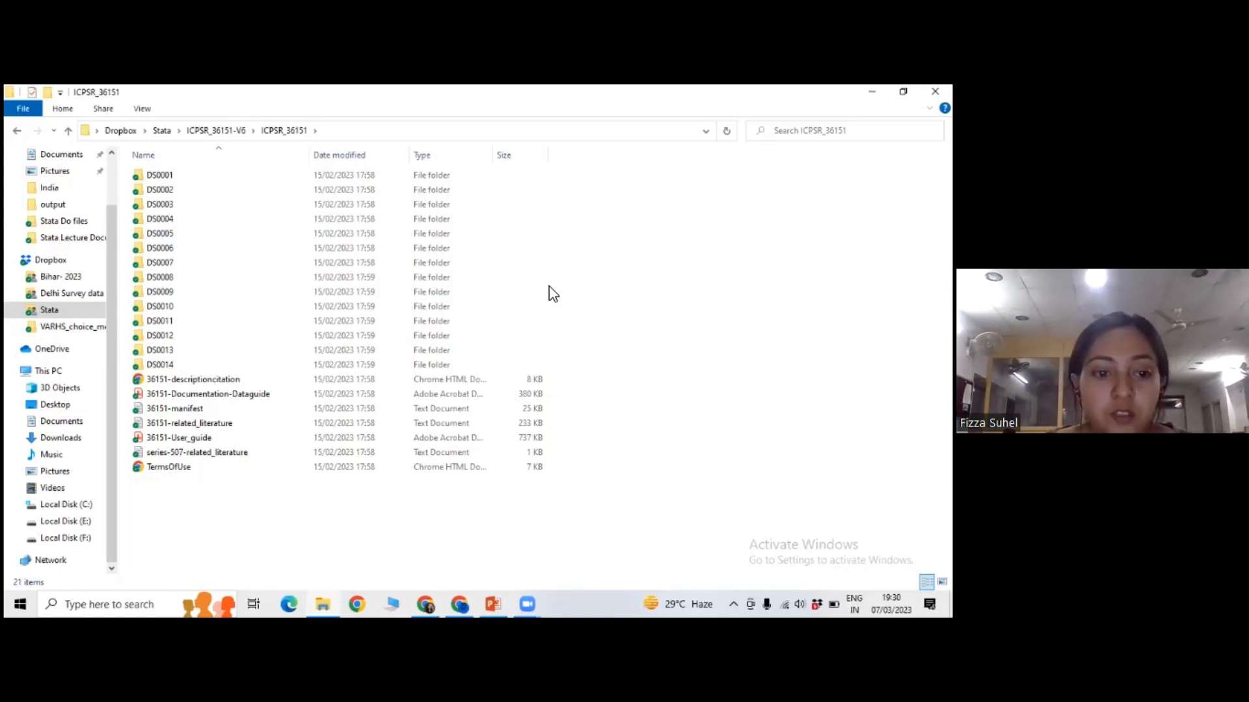
click(221, 395)
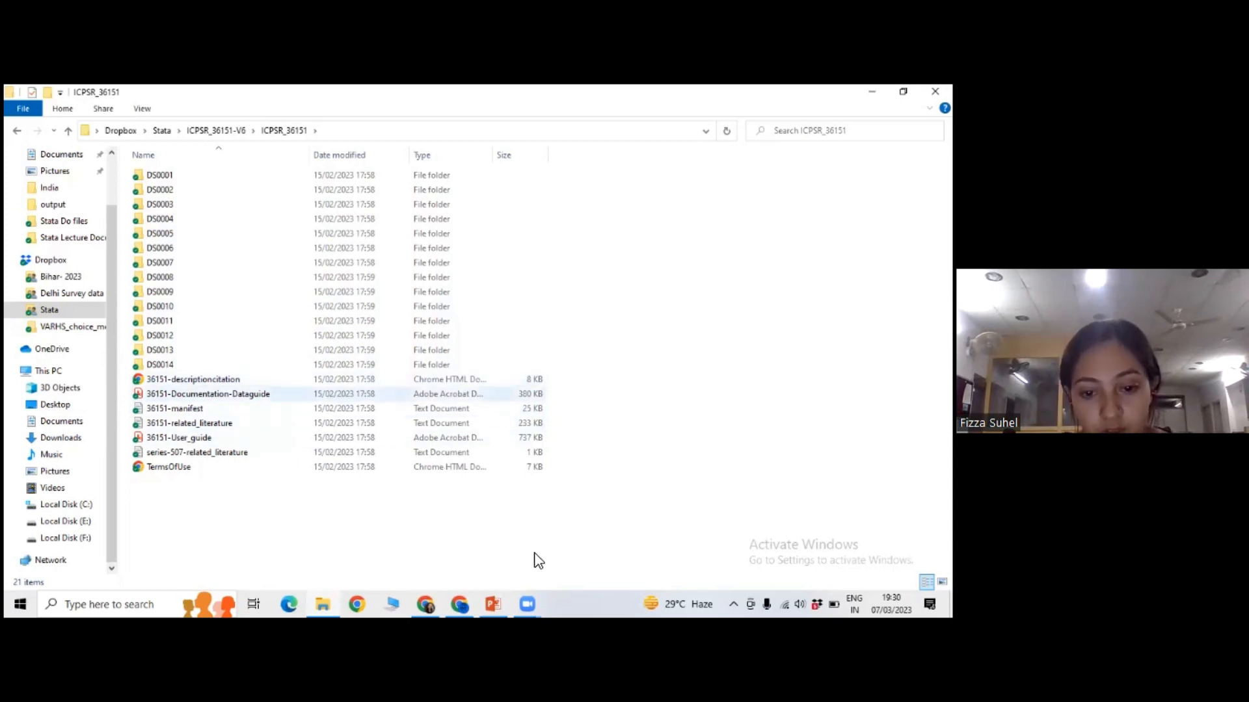
Switch to the lecture1 presentation in PowerPoint and show slide 6, "Dataset- IHDS contd...".
key(alt+Tab)
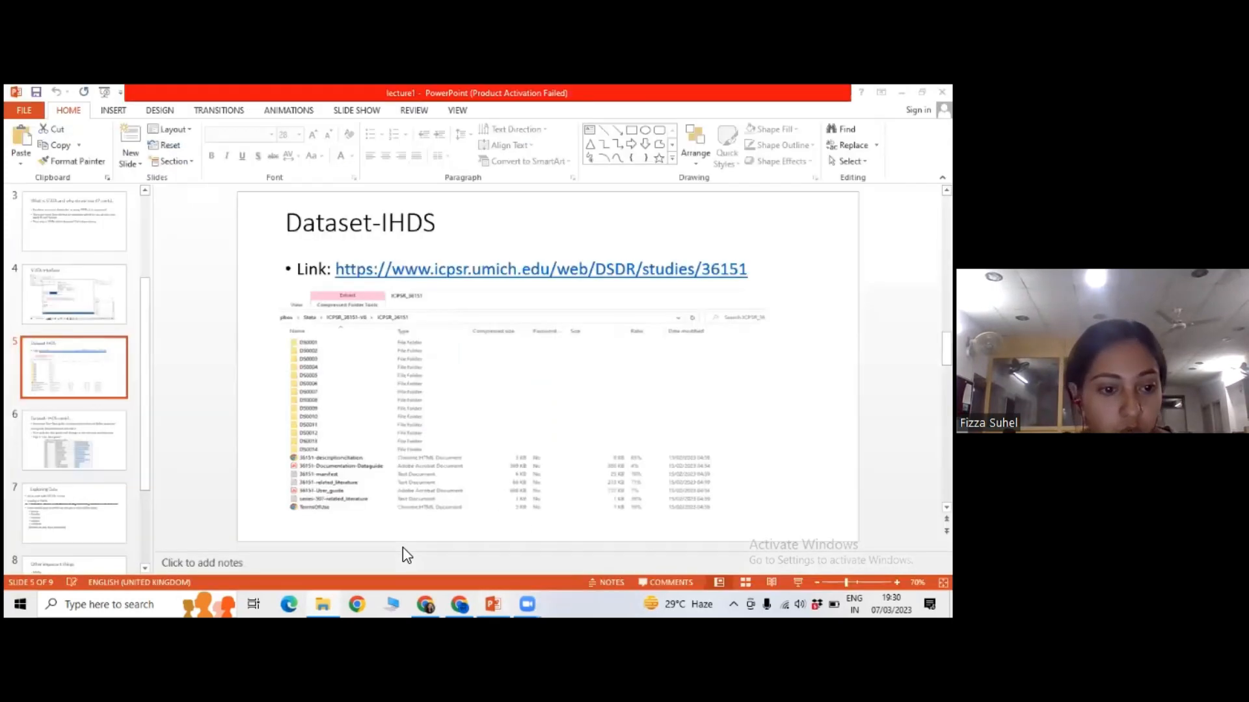
click(74, 455)
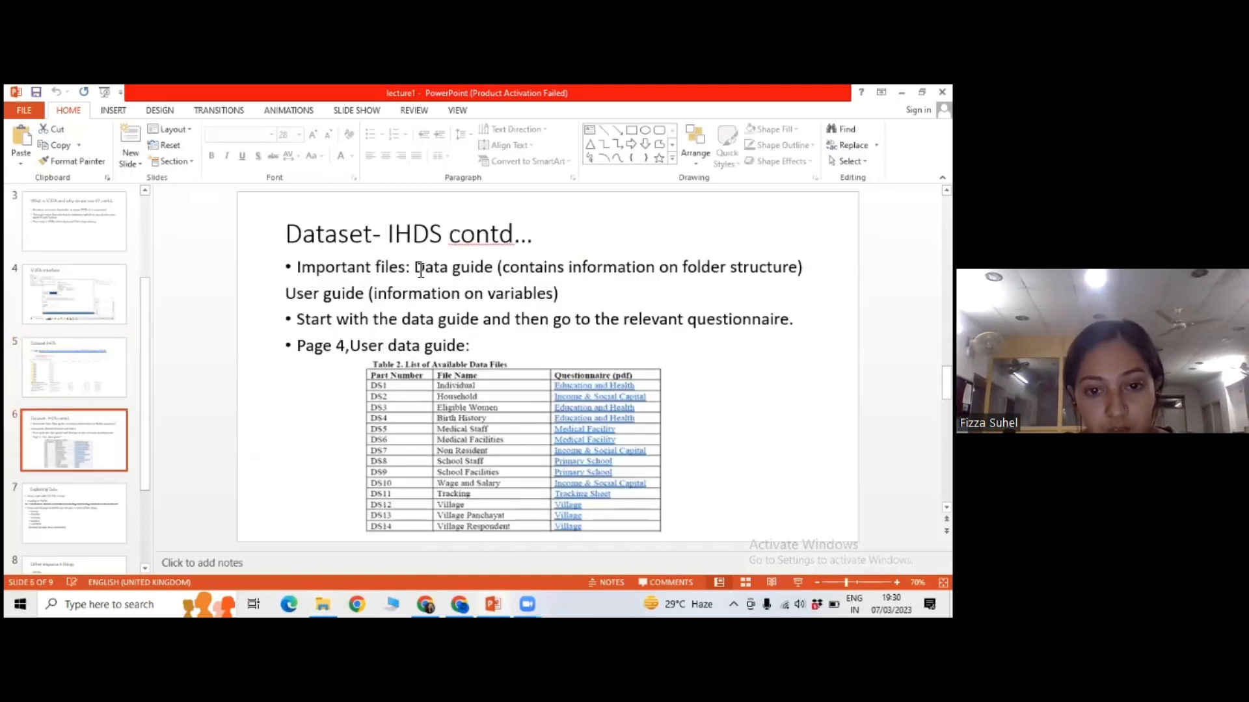
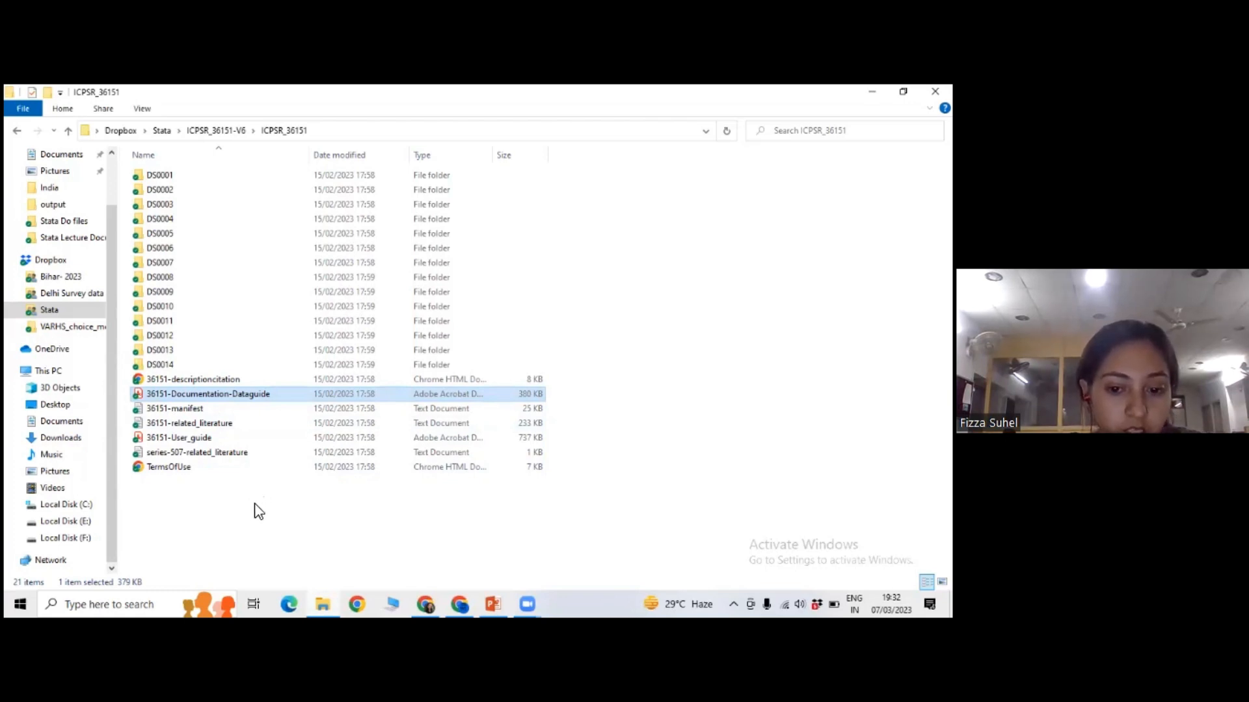
Open the 36151-Documentation-Dataguide and 36151-User_guide PDFs, and show the Data Guide at 66.7% without its bookmarks pane.
key(Return)
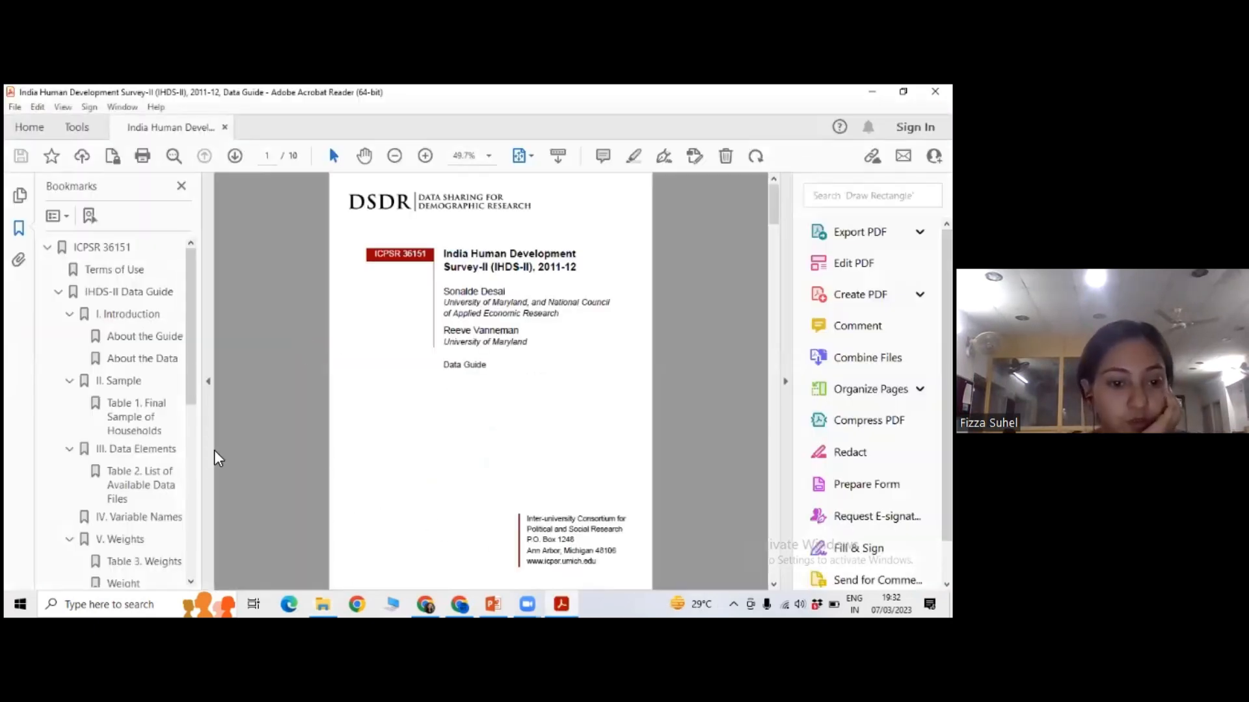
click(561, 604)
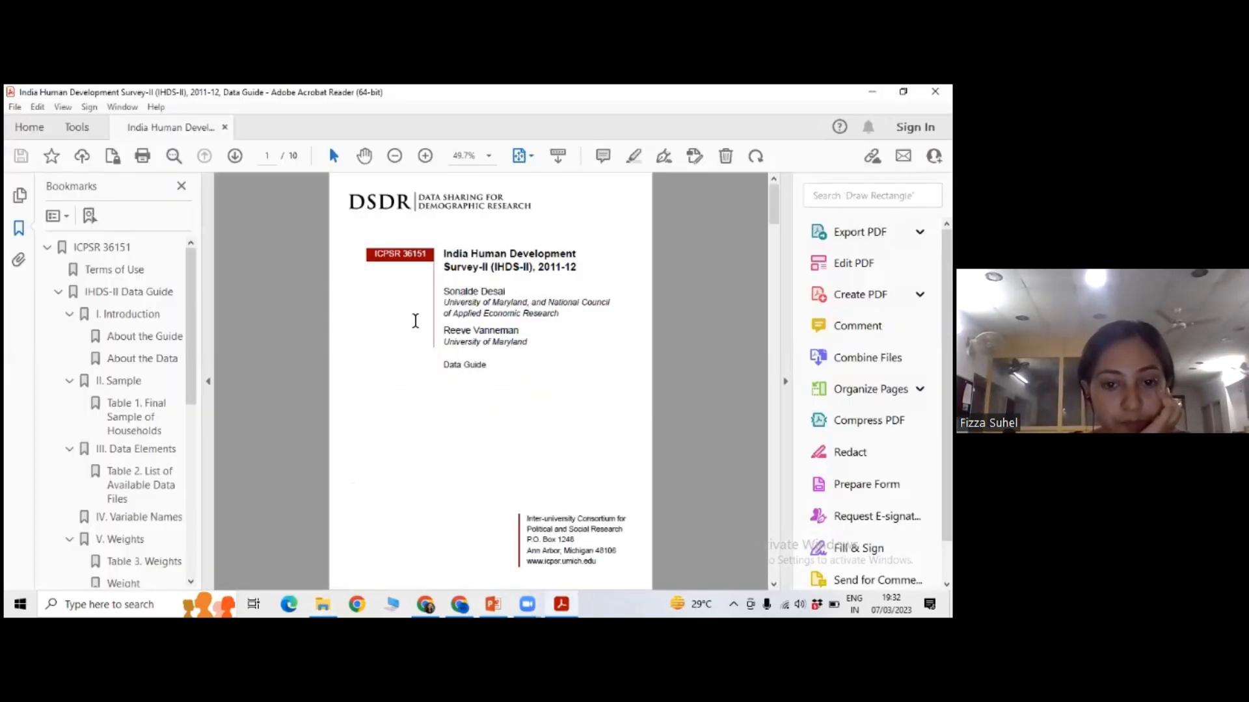
click(209, 382)
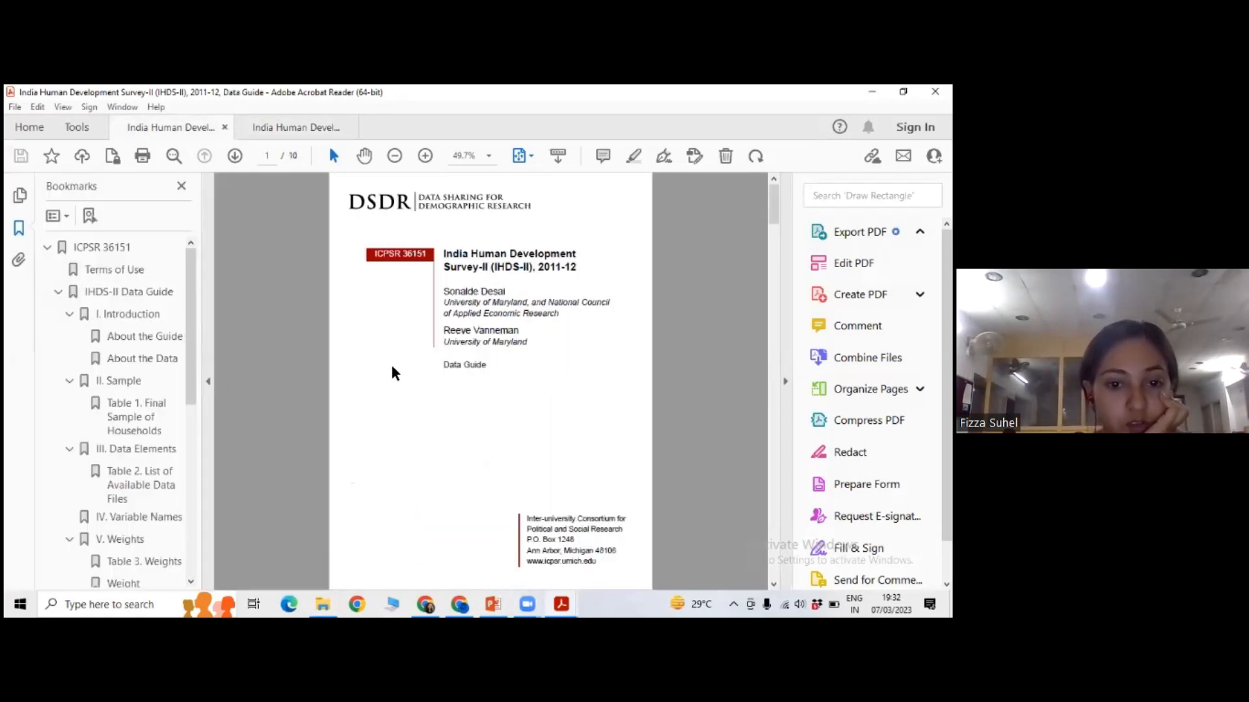
click(208, 381)
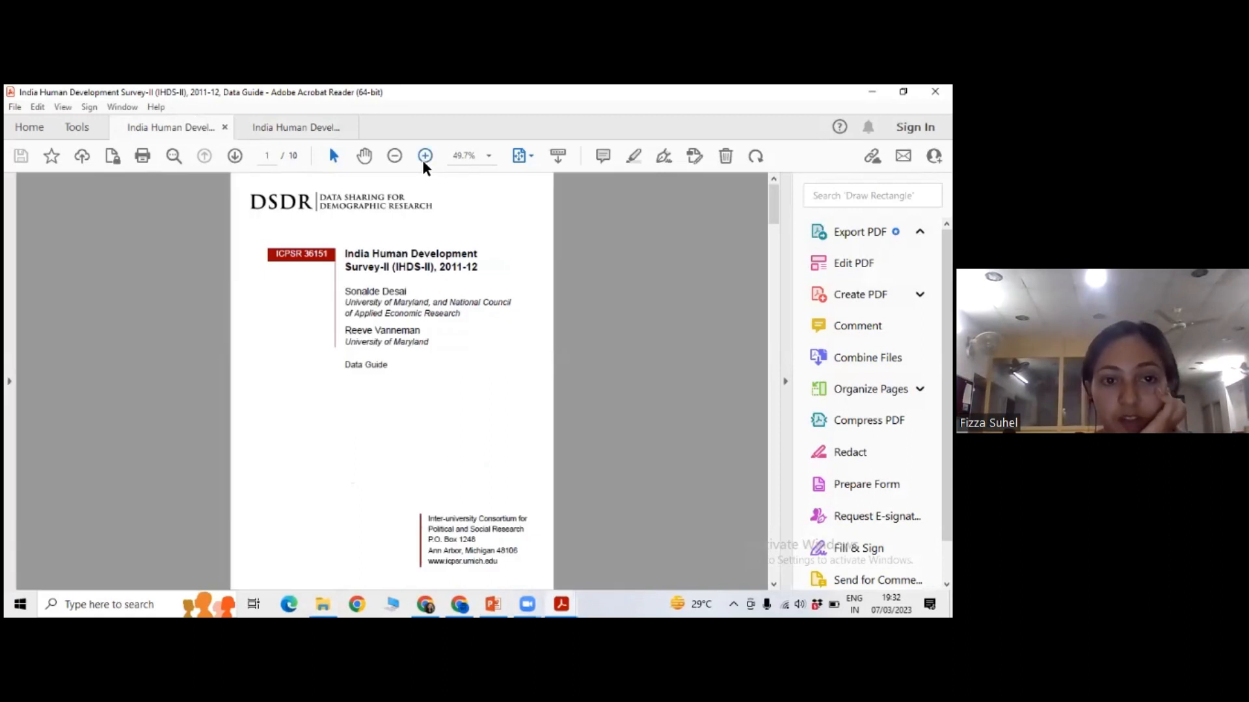
click(424, 156)
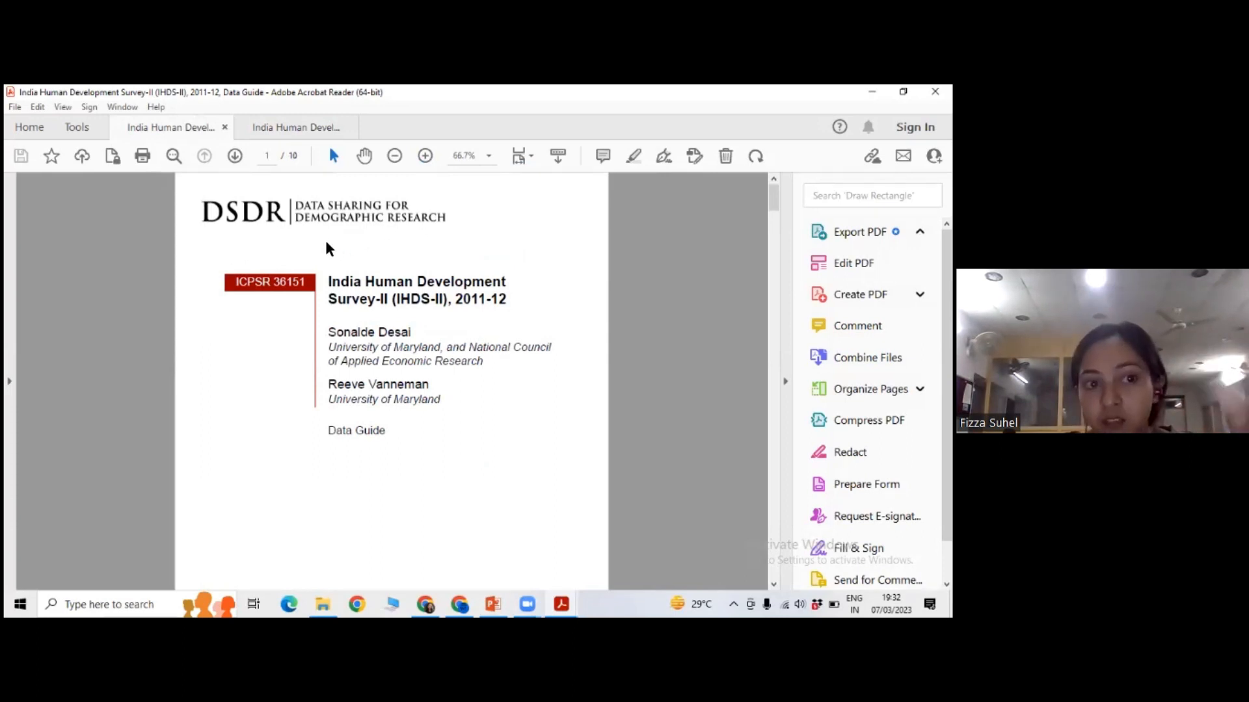
Go to the Data Guide's Table of Contents on page 3 and enlarge the document to 100%.
scroll(494, 249, down, 1)
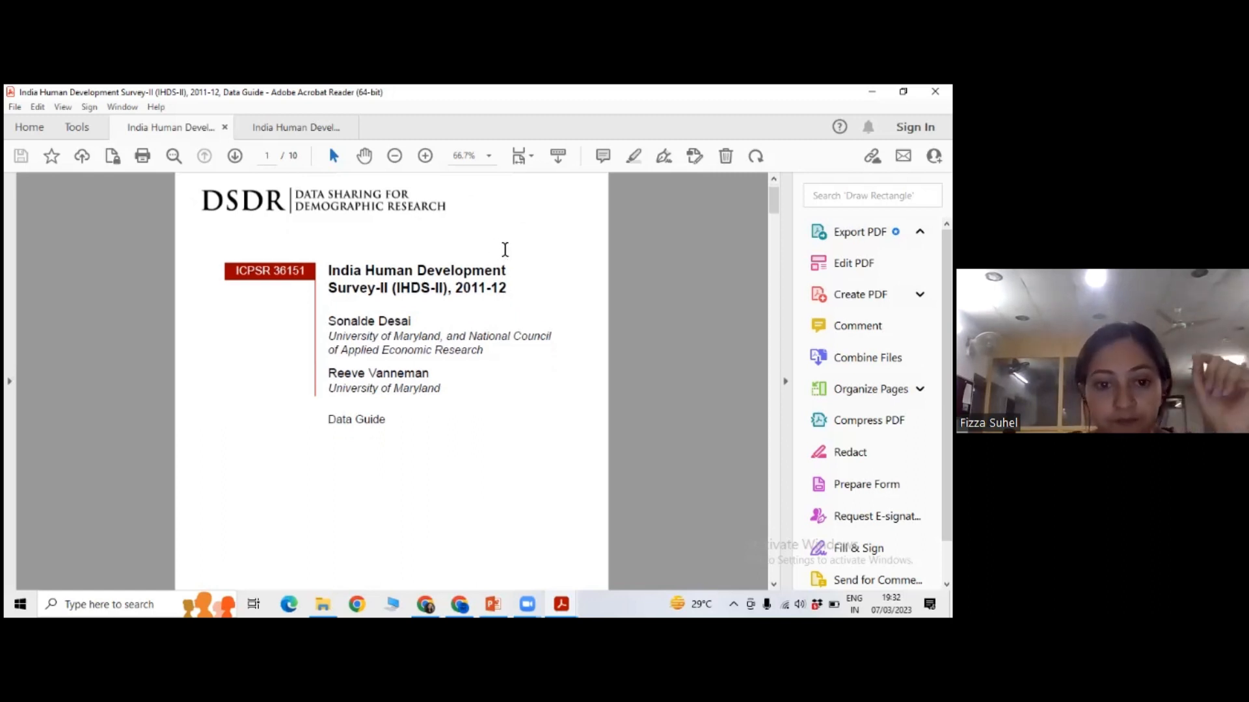
scroll(503, 257, down, 3)
scroll(505, 260, down, 20)
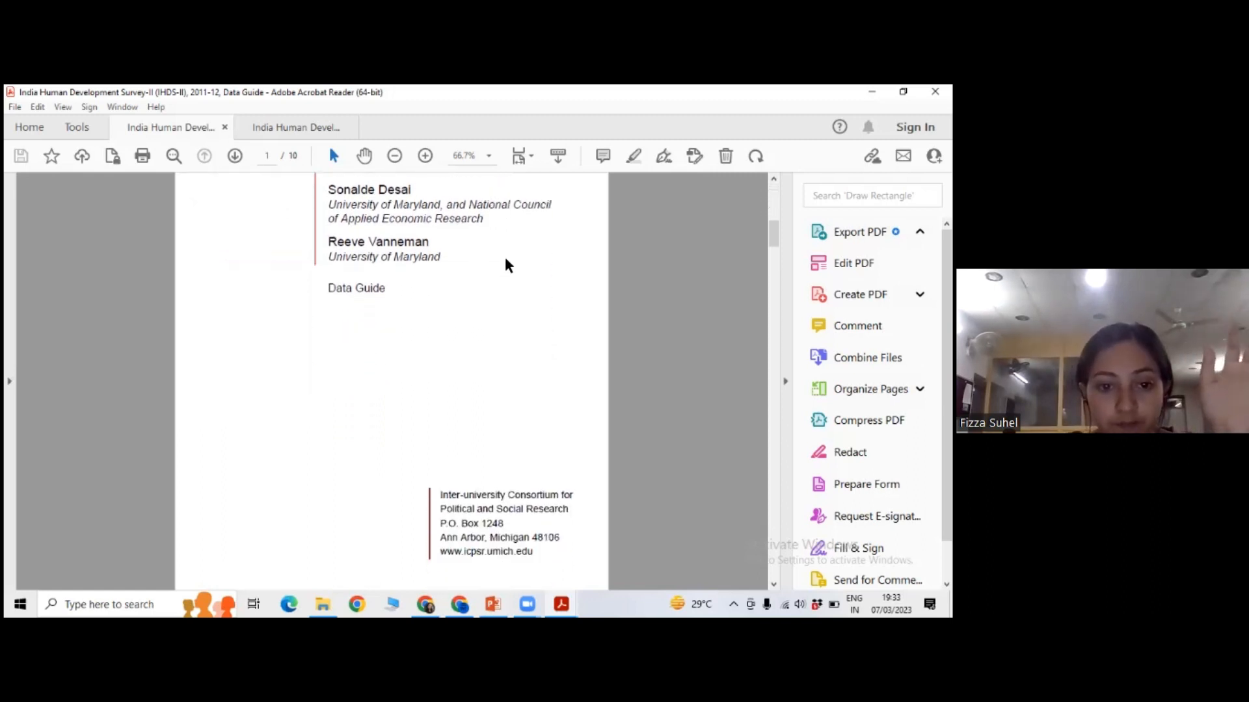
scroll(505, 261, down, 10)
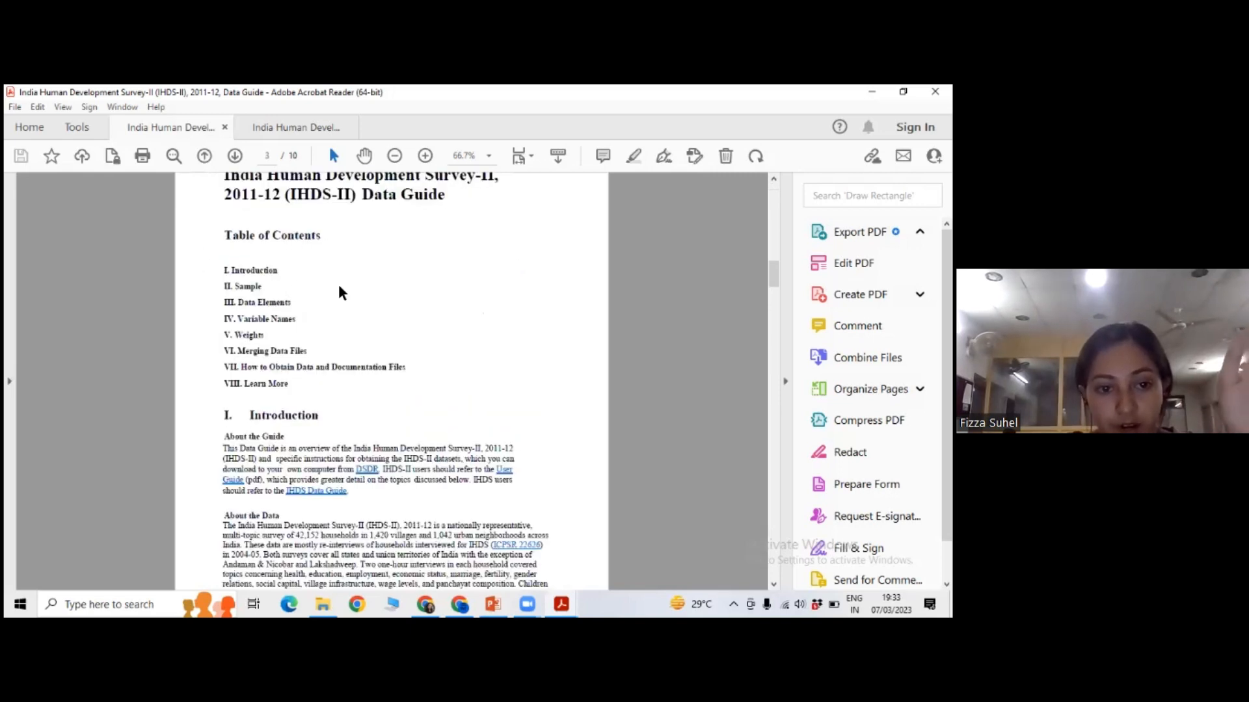
scroll(351, 287, down, 1)
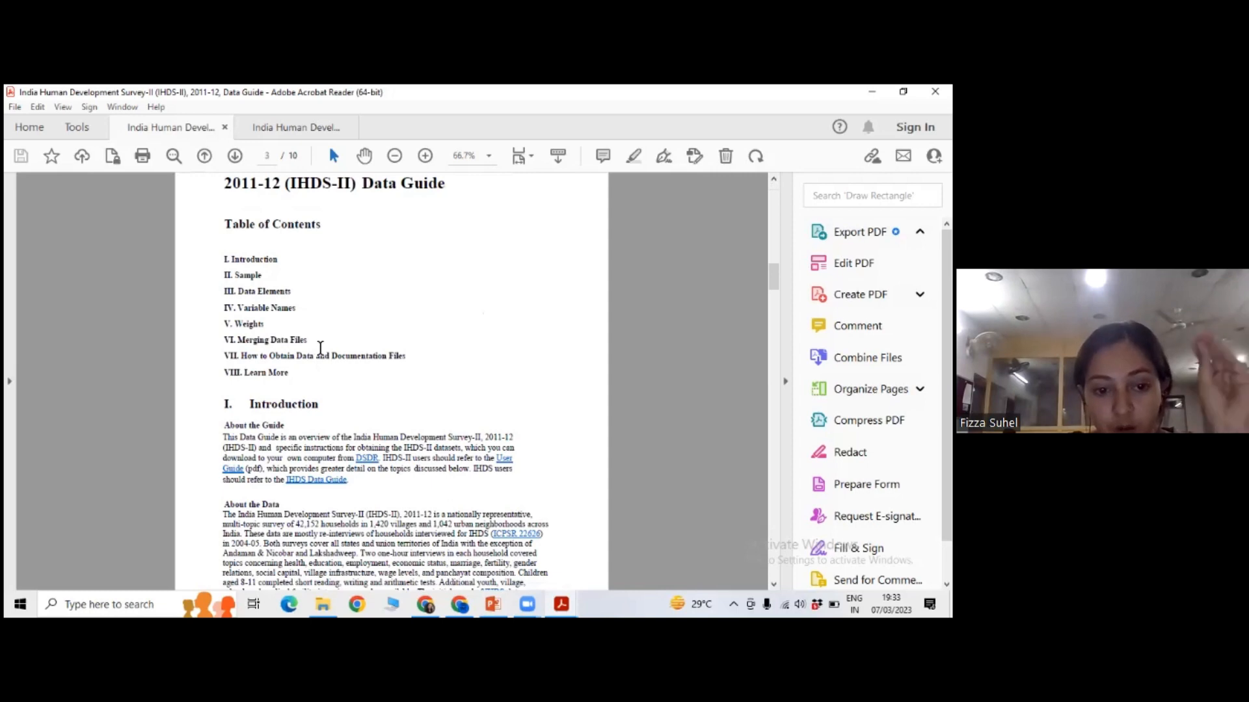
scroll(260, 271, down, 1)
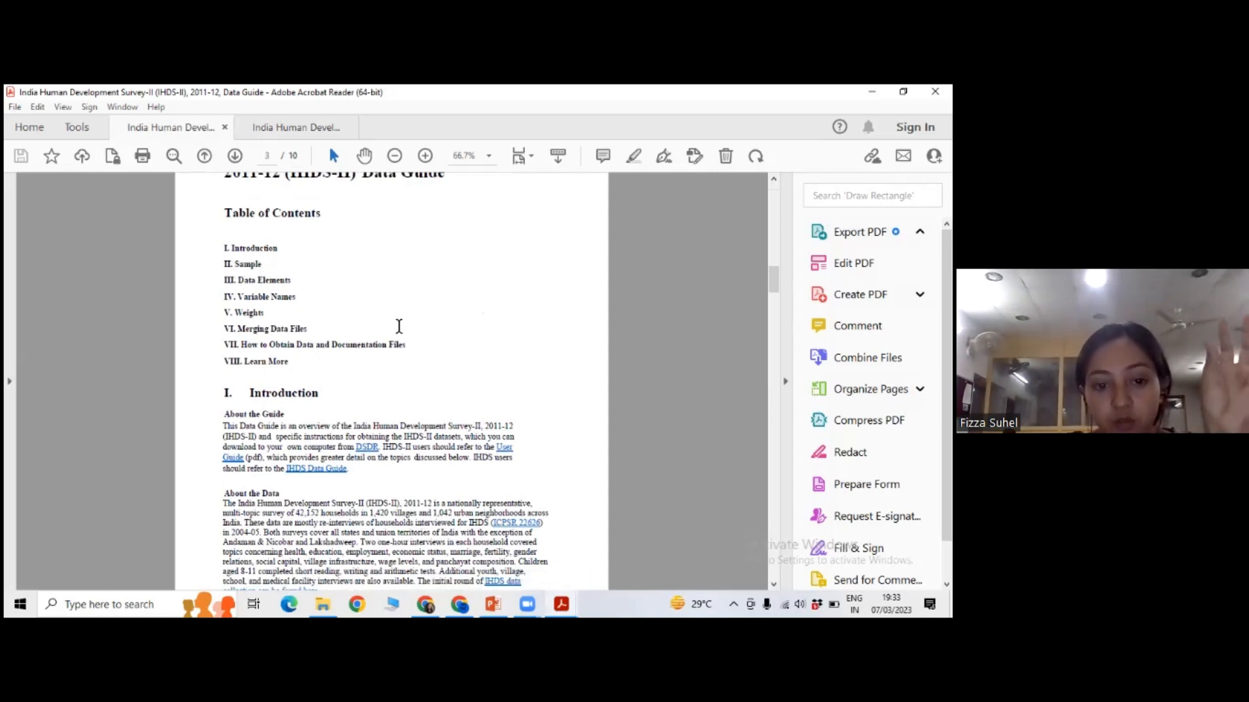
scroll(404, 321, down, 2)
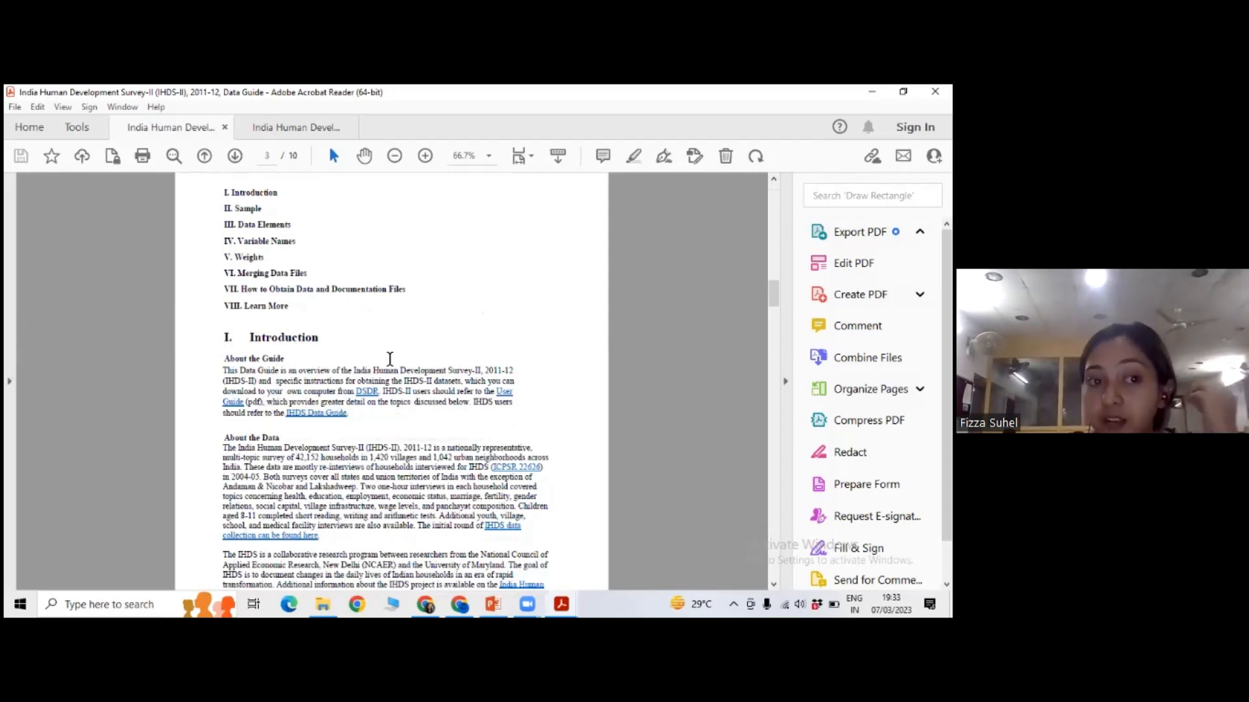
click(426, 156)
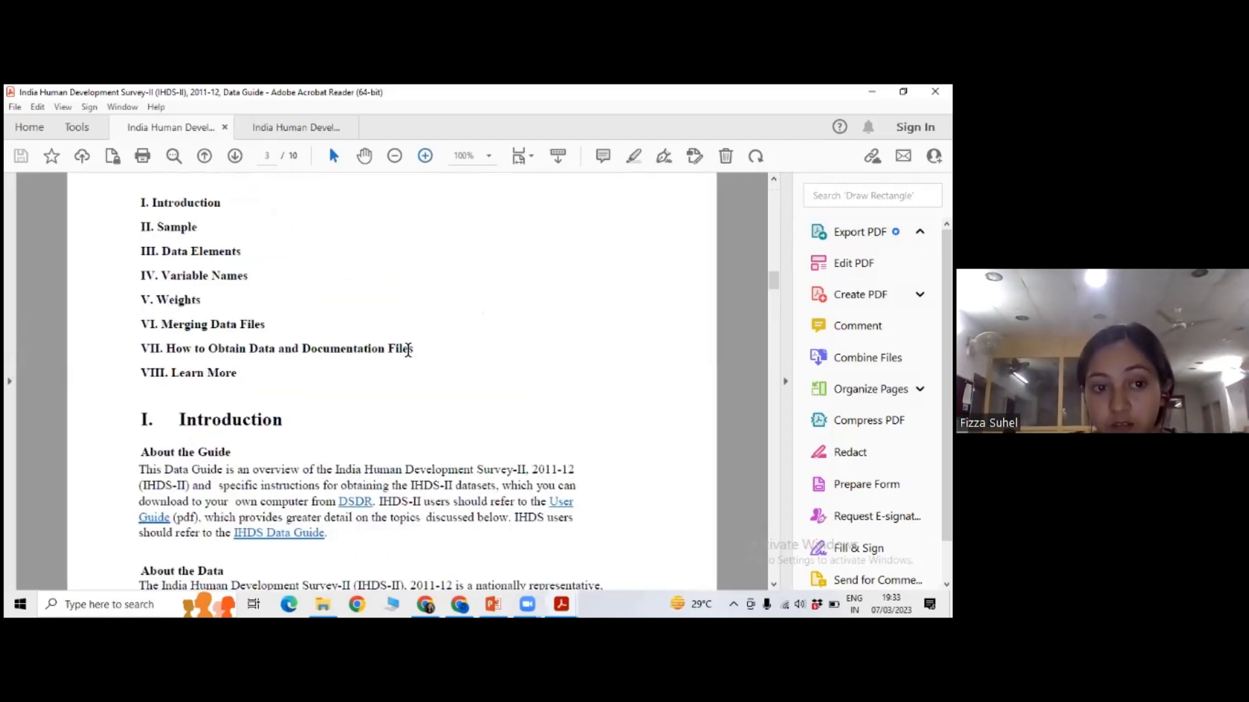
Read through the Introduction section, including the list of survey topics on page 4, up to the Sample heading.
scroll(407, 351, down, 1)
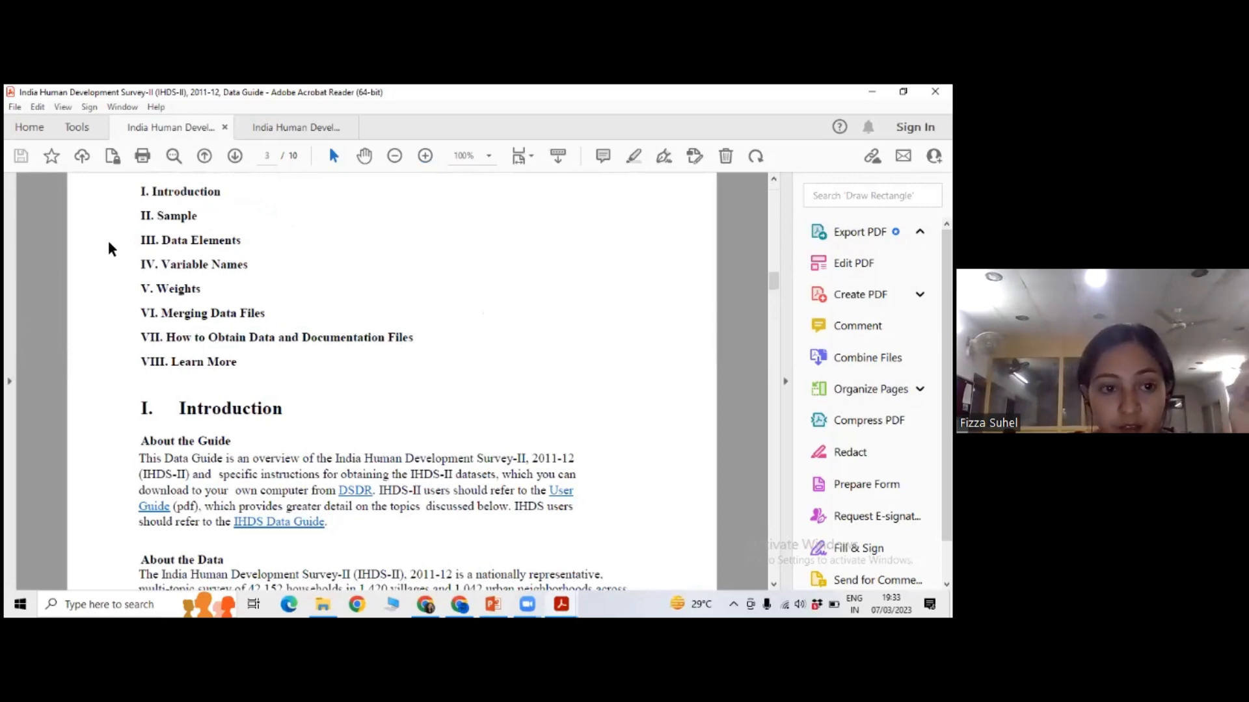
scroll(253, 260, down, 1)
scroll(254, 260, down, 4)
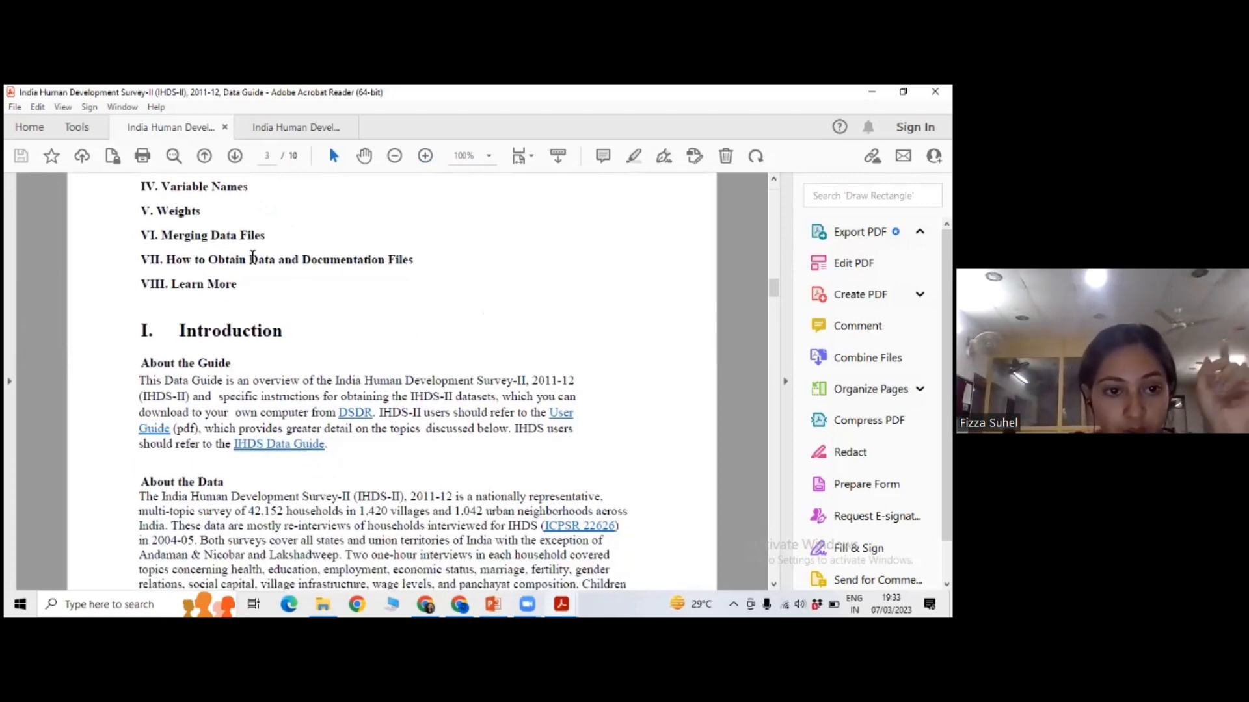
scroll(428, 323, down, 2)
scroll(428, 322, down, 15)
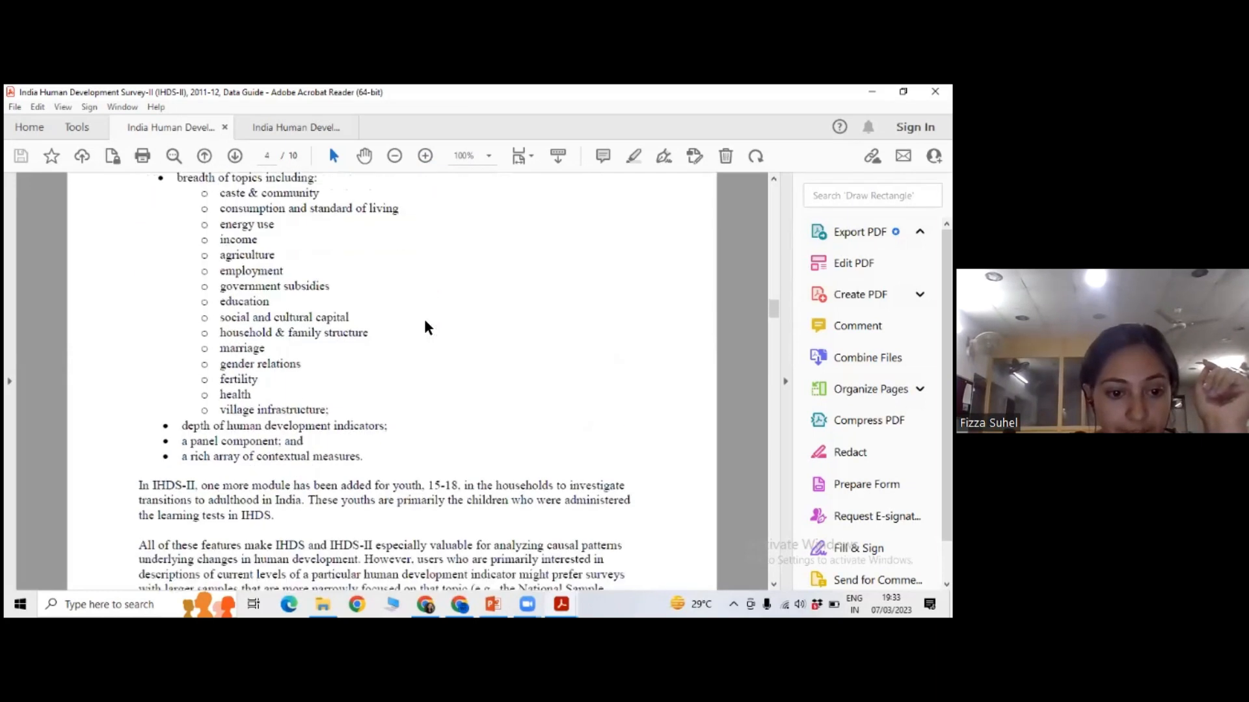
scroll(426, 324, down, 3)
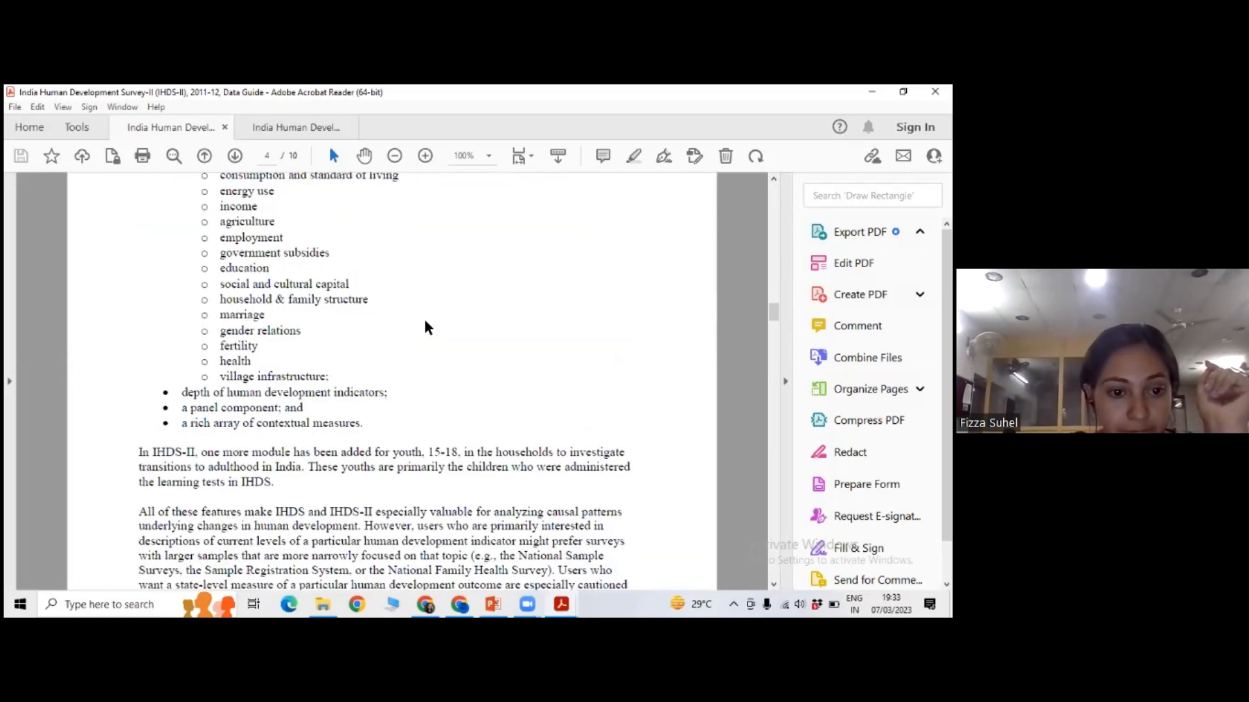
scroll(426, 323, down, 8)
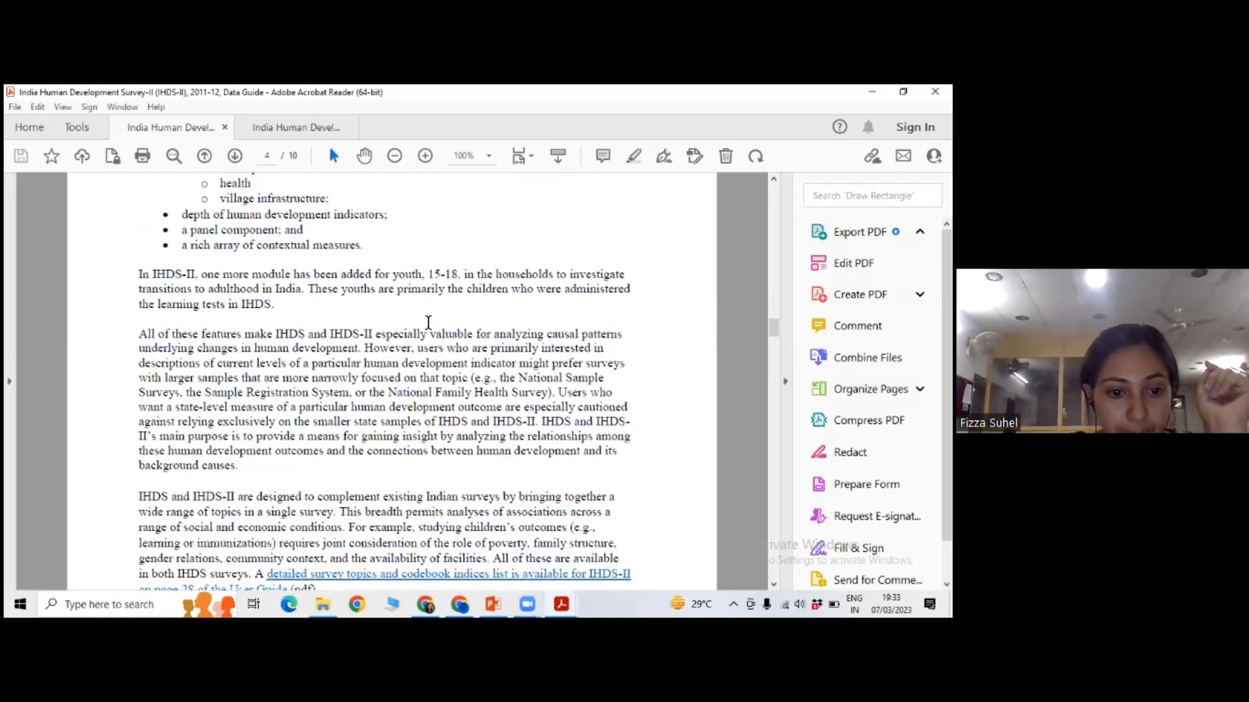
scroll(428, 322, down, 2)
scroll(427, 323, down, 20)
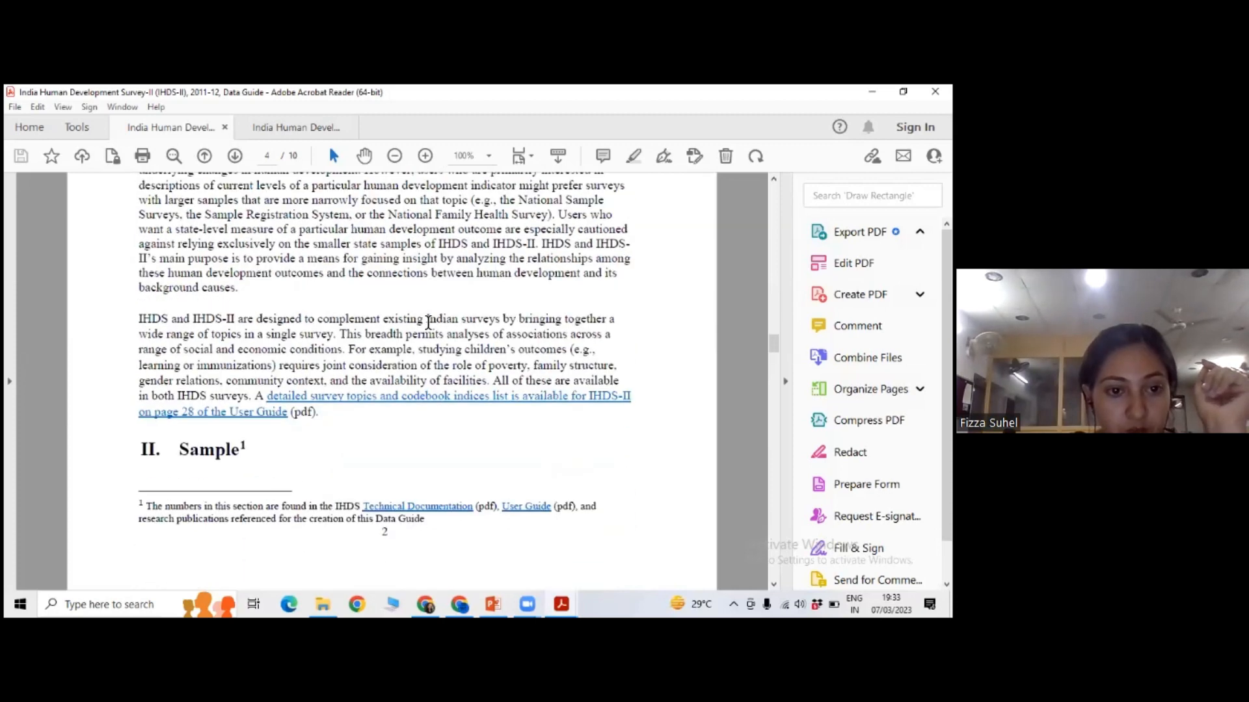
Review the Sample section on page 5 with Table 1, Final Sample of Households, and the start of Data Elements.
scroll(428, 322, down, 1)
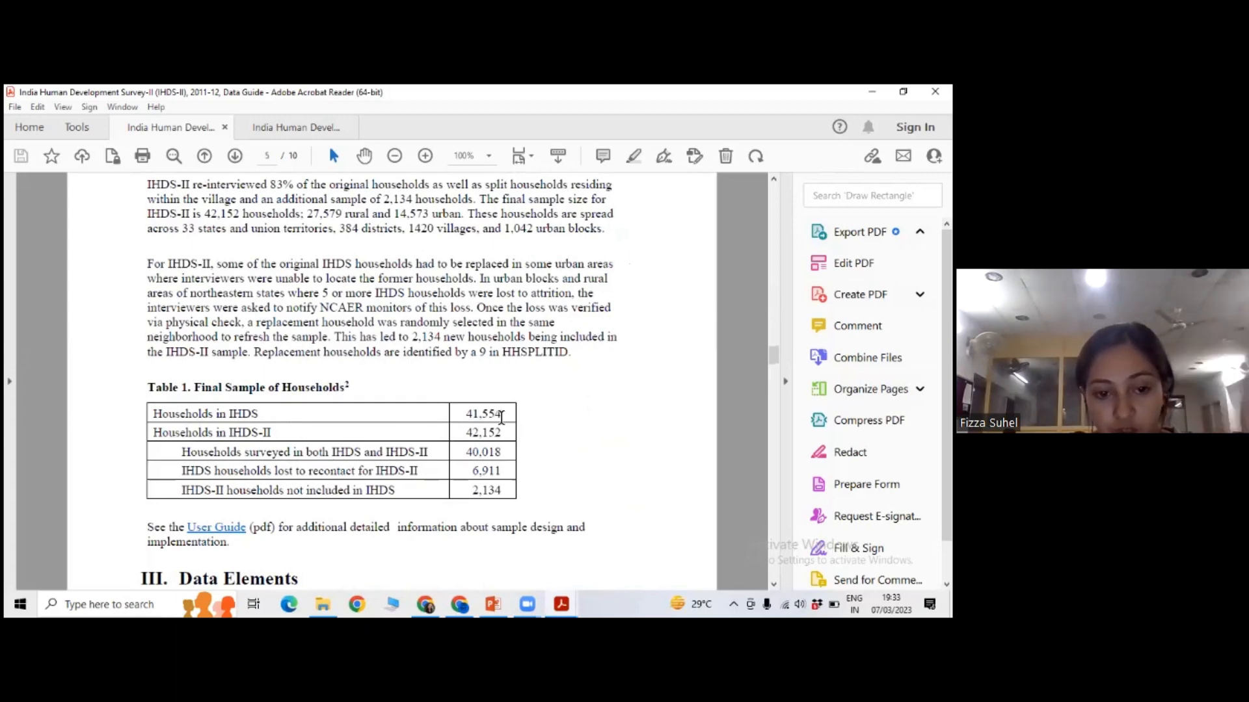
scroll(394, 424, down, 2)
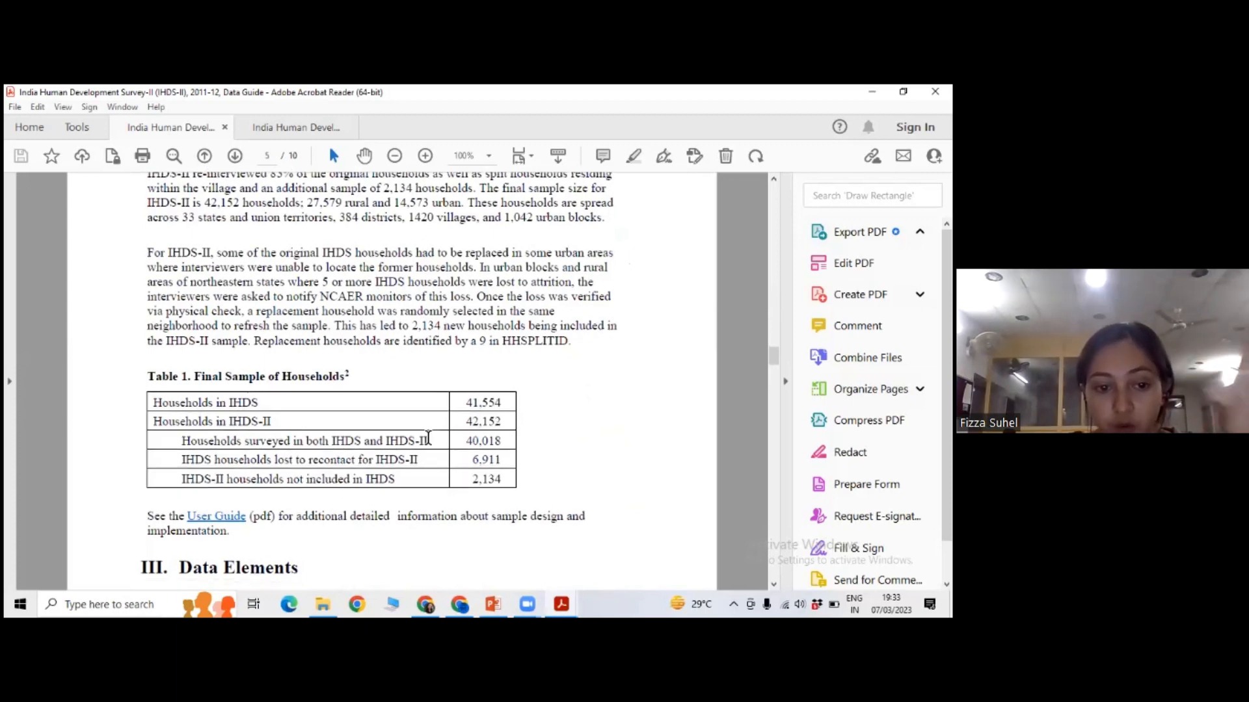
scroll(429, 443, down, 4)
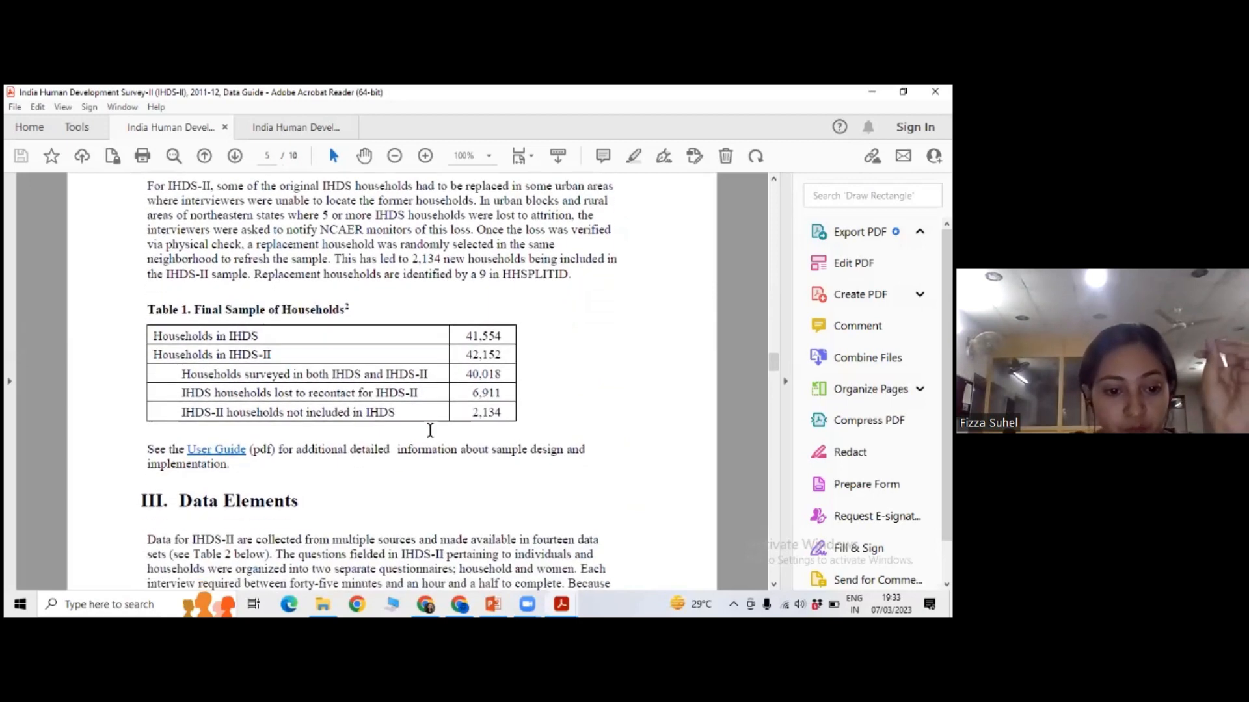
scroll(430, 429, down, 3)
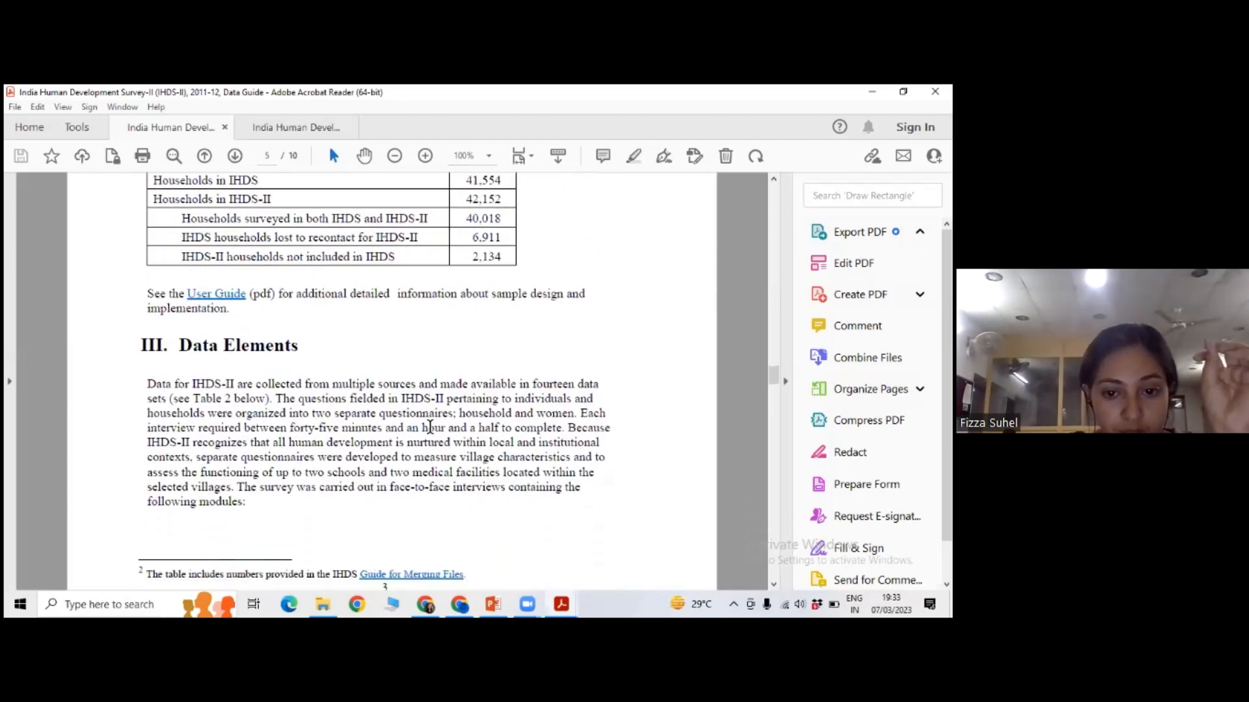
Examine the numbered interview modules on page 6 and select the words "socio-economic condition" in the first module.
scroll(429, 427, down, 10)
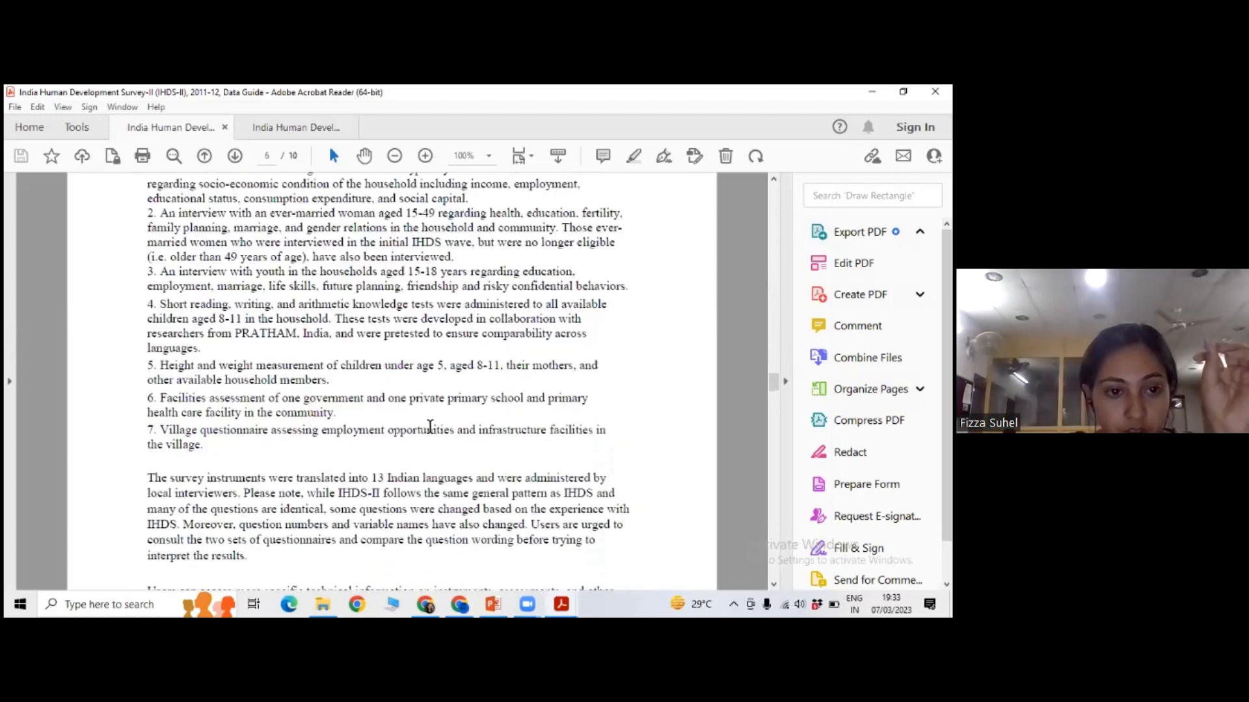
scroll(429, 426, up, 10)
scroll(429, 426, down, 10)
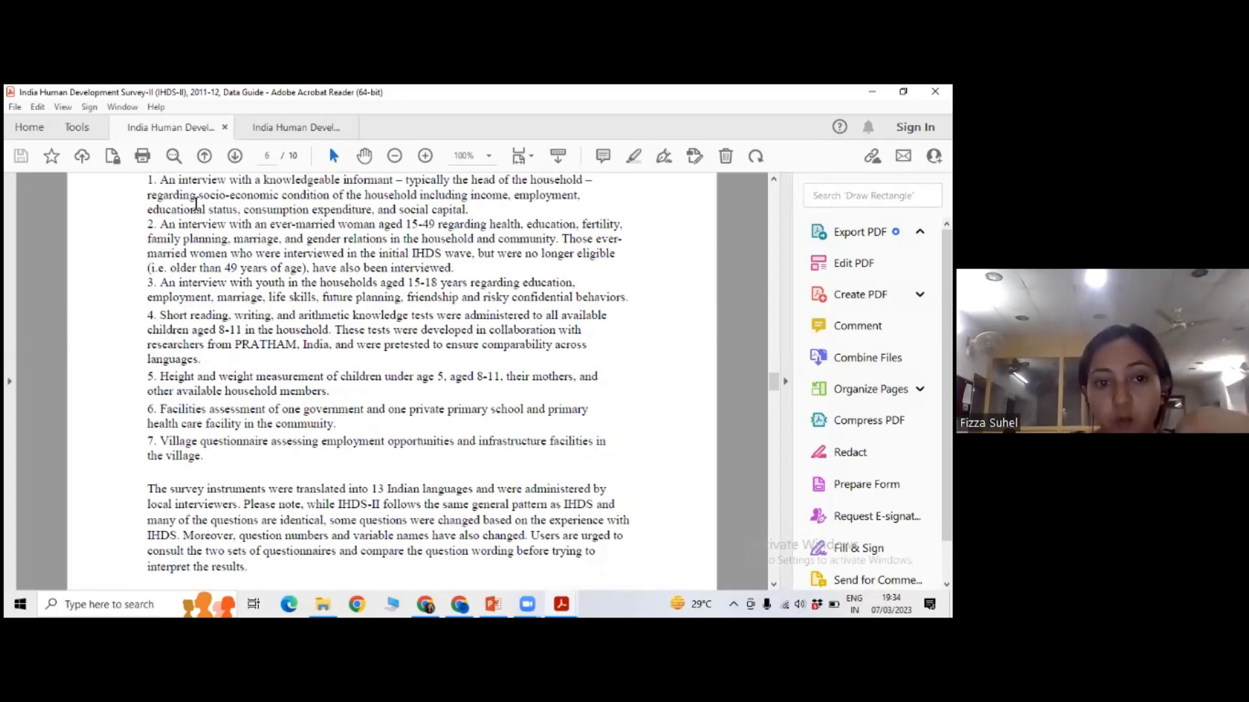
drag(197, 196, 333, 202)
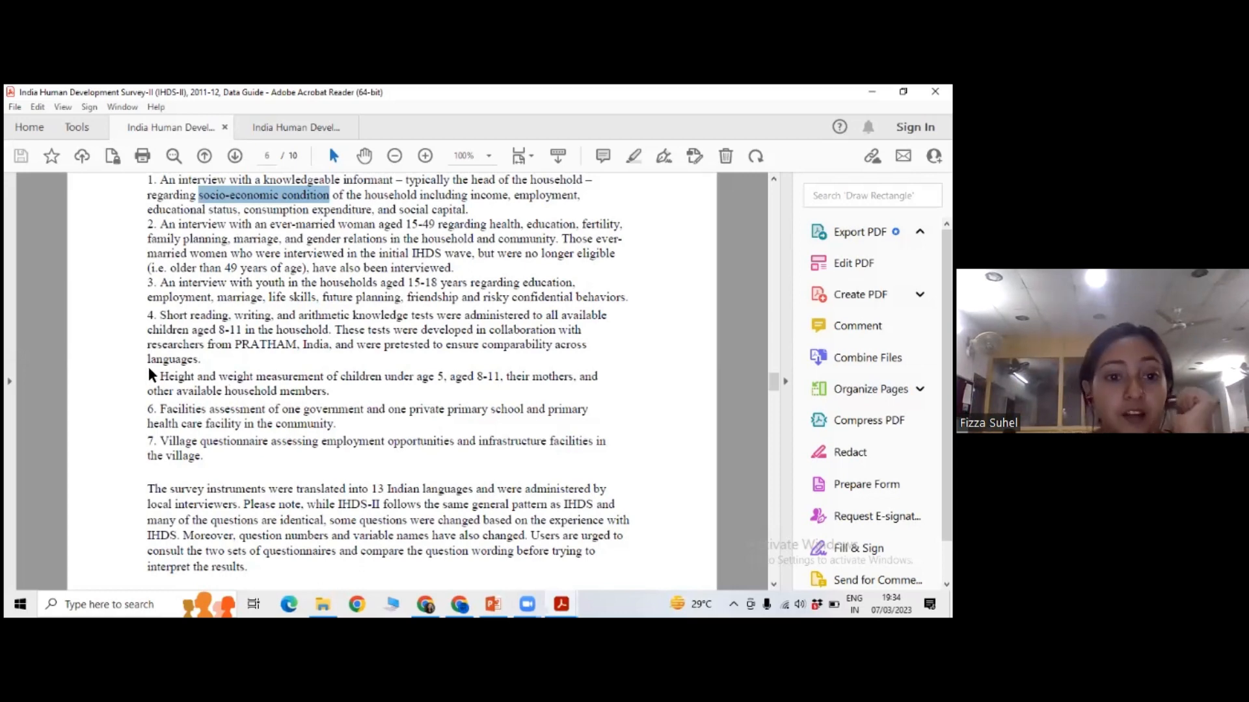
Examine Table 2, List of Available Data Files, and compare its part numbers with the DS folders in File Explorer before returning to the guide.
scroll(228, 286, down, 1)
scroll(227, 286, down, 1)
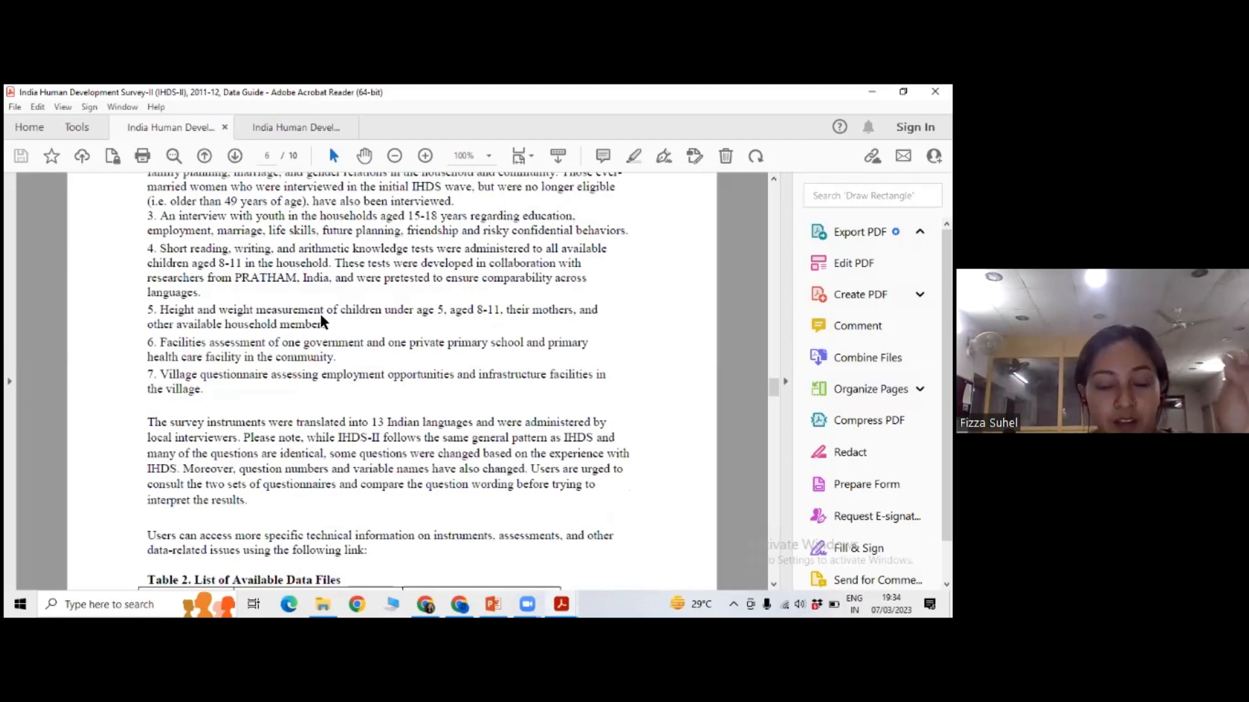
scroll(291, 287, down, 5)
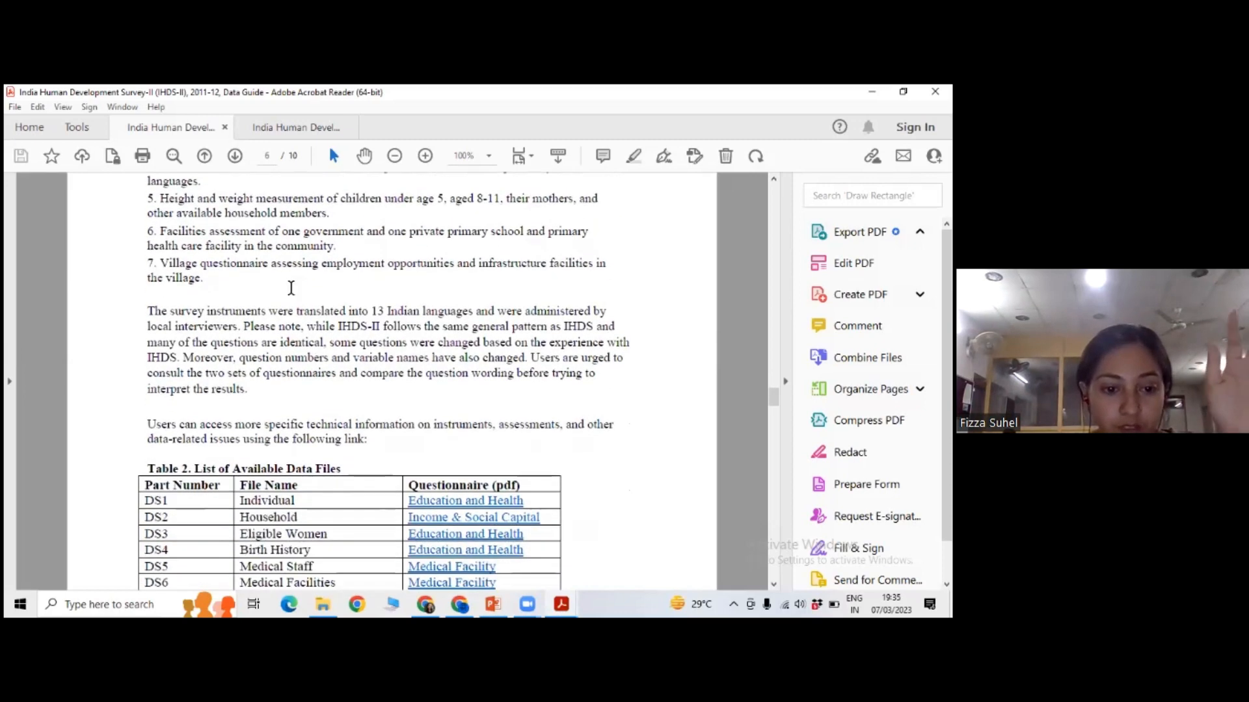
scroll(291, 287, down, 2)
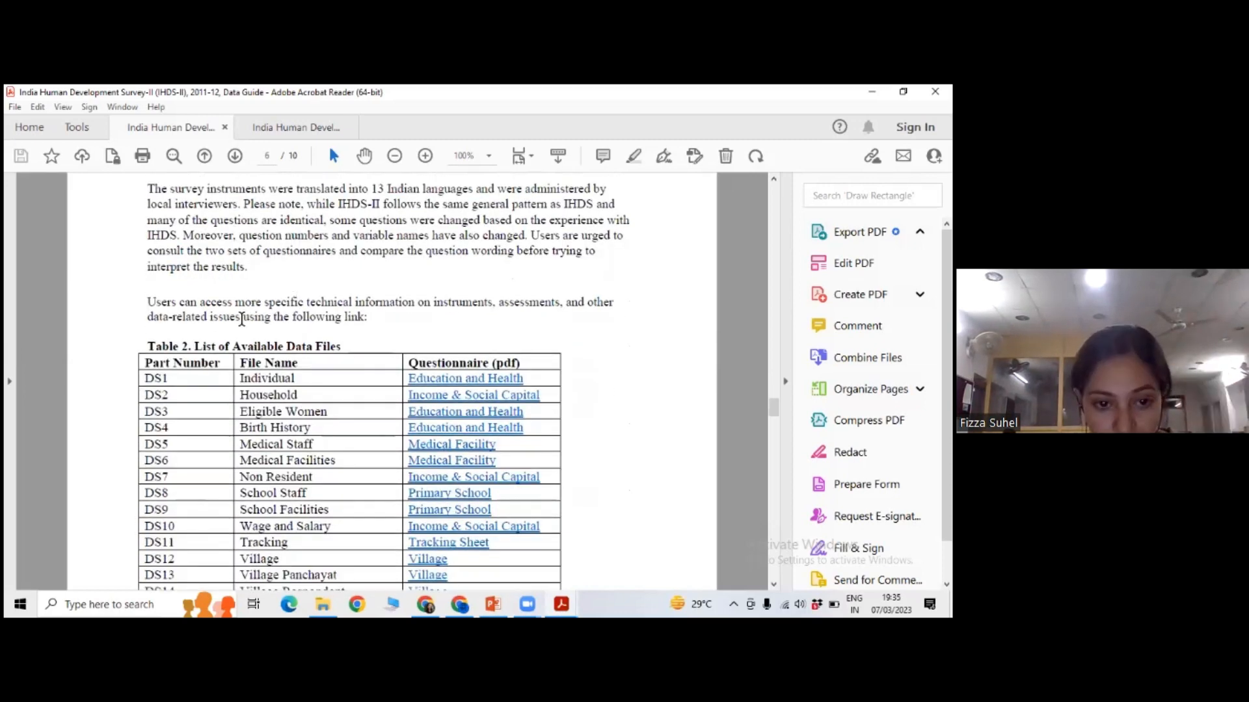
scroll(195, 315, down, 2)
scroll(180, 326, down, 1)
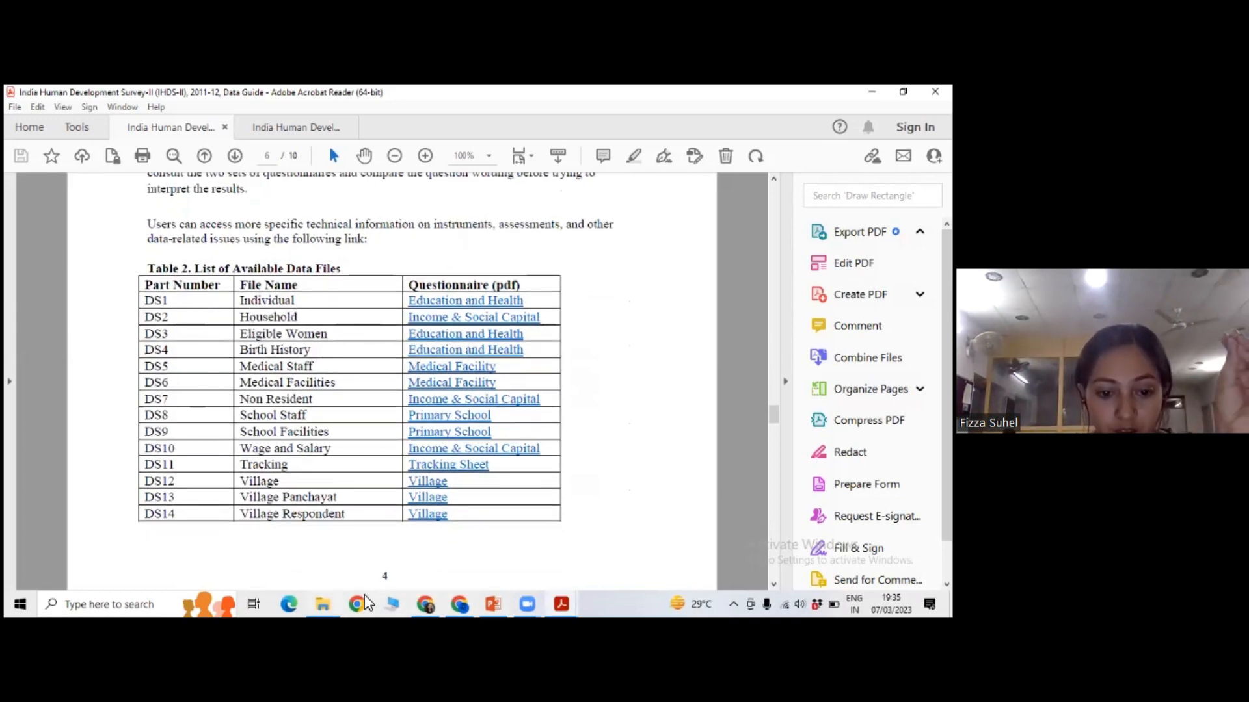
click(324, 604)
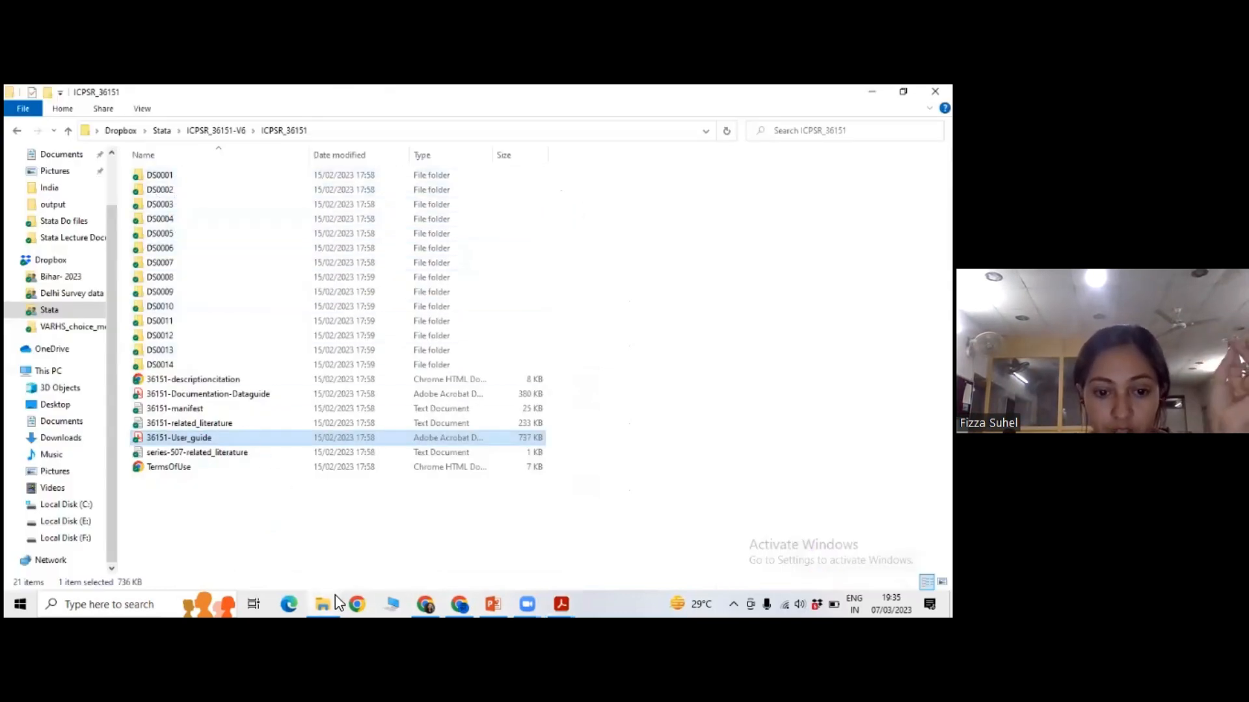
key(alt+Tab)
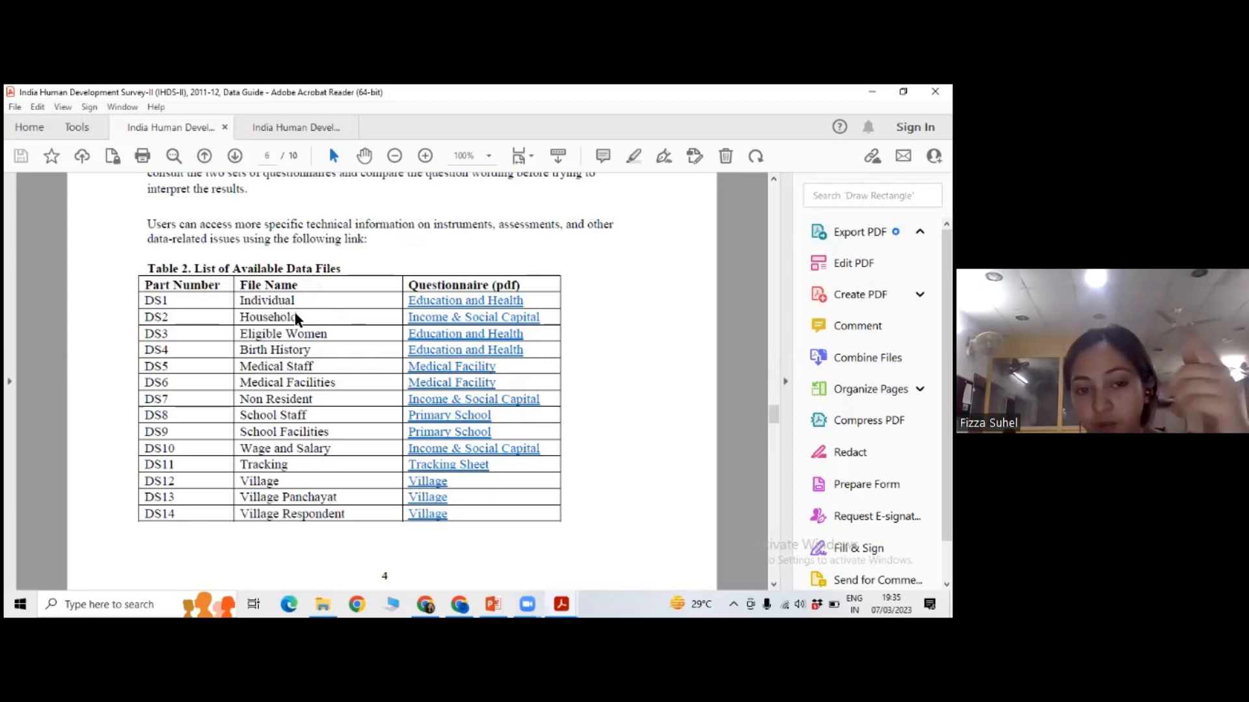
Read the Variable Names section on page 7, covering how variables are named and labelled, up to the Weights table.
scroll(301, 311, down, 8)
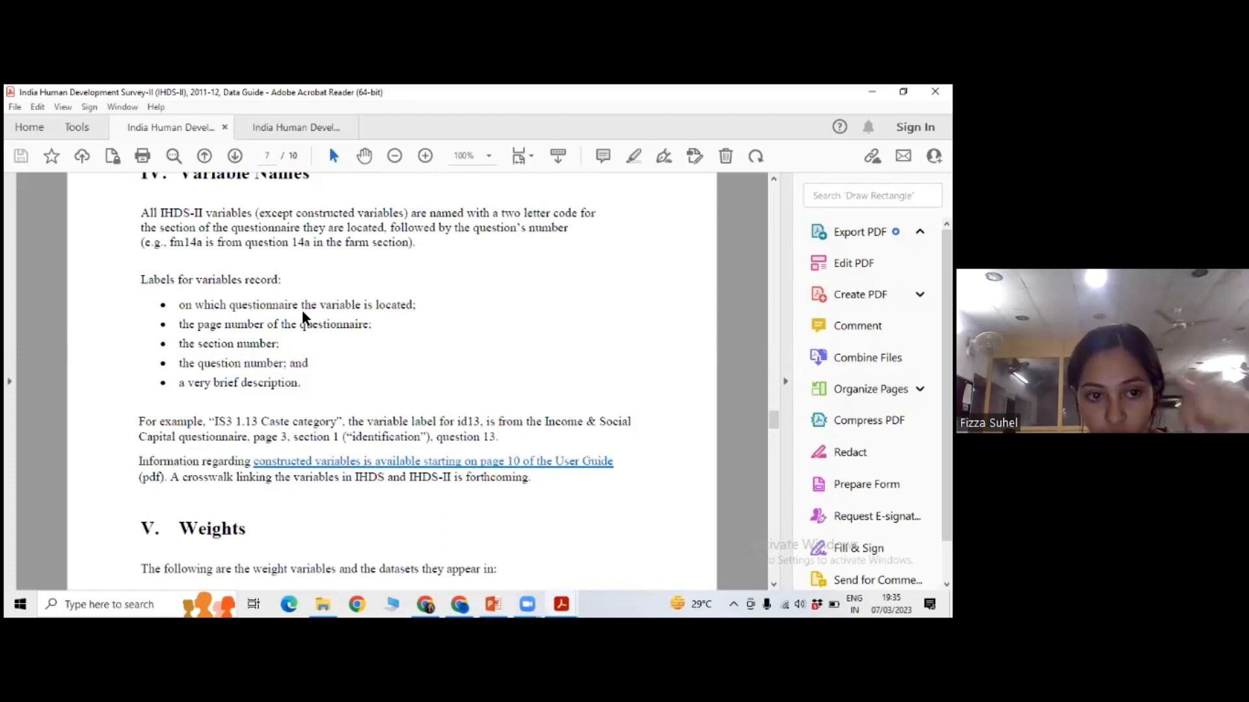
scroll(250, 287, up, 1)
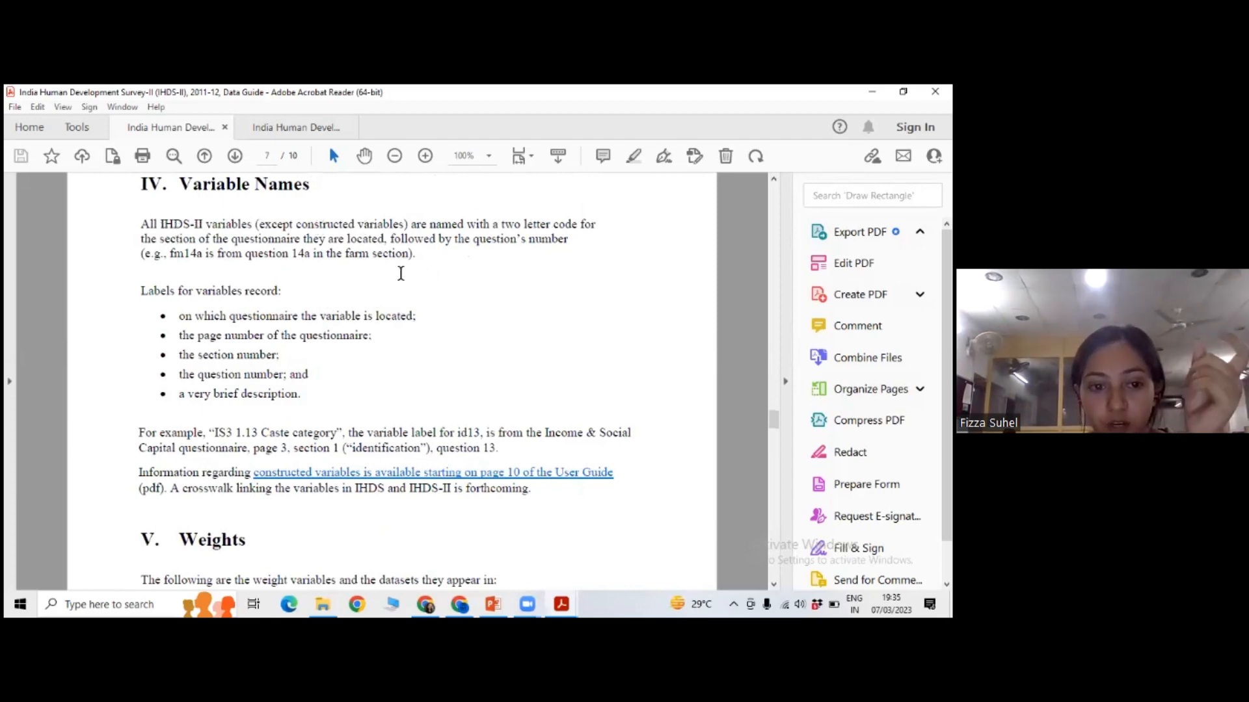
scroll(368, 263, down, 2)
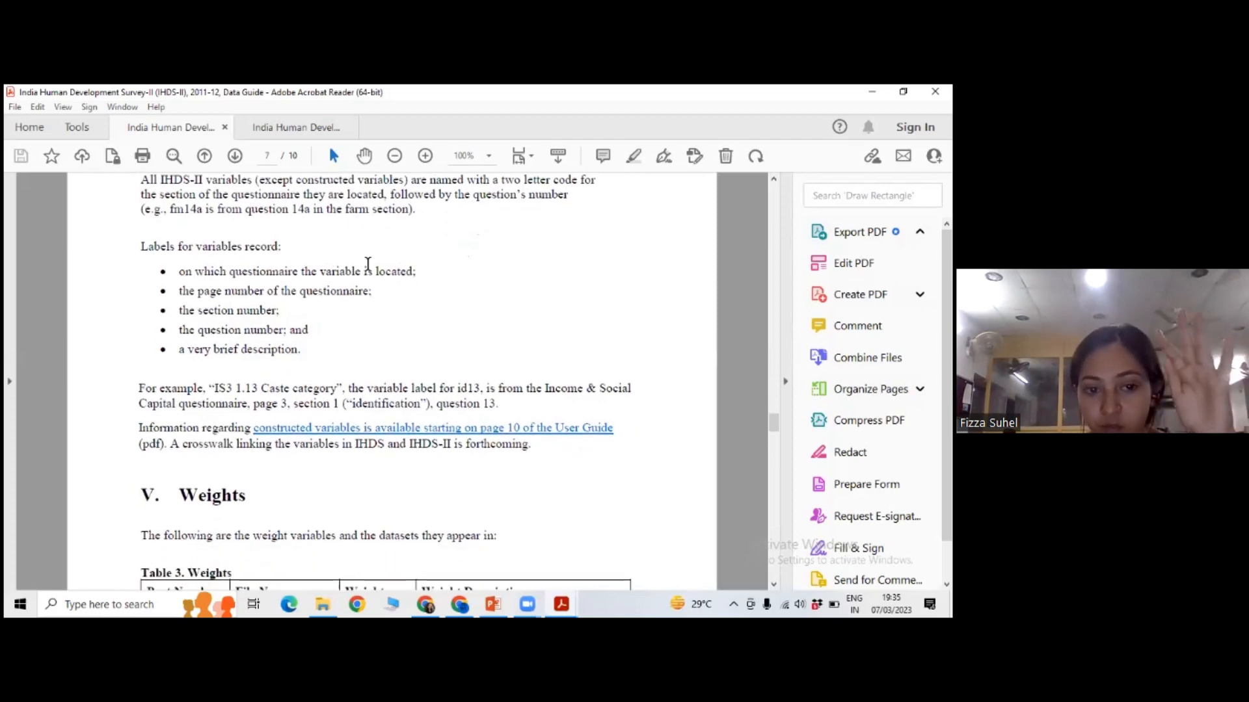
scroll(368, 263, down, 2)
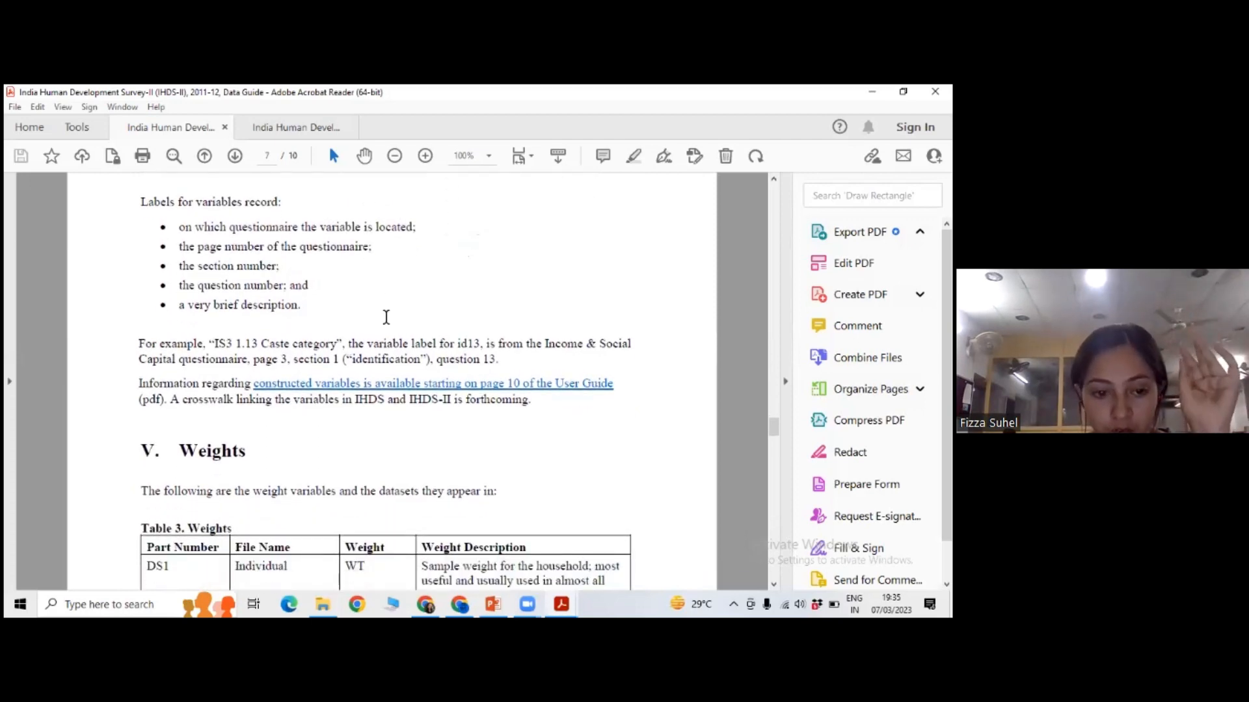
Examine the Weights section on page 7, including Table 3 with the weight variables for the DS1 Individual and DS2 Household files.
scroll(427, 420, down, 4)
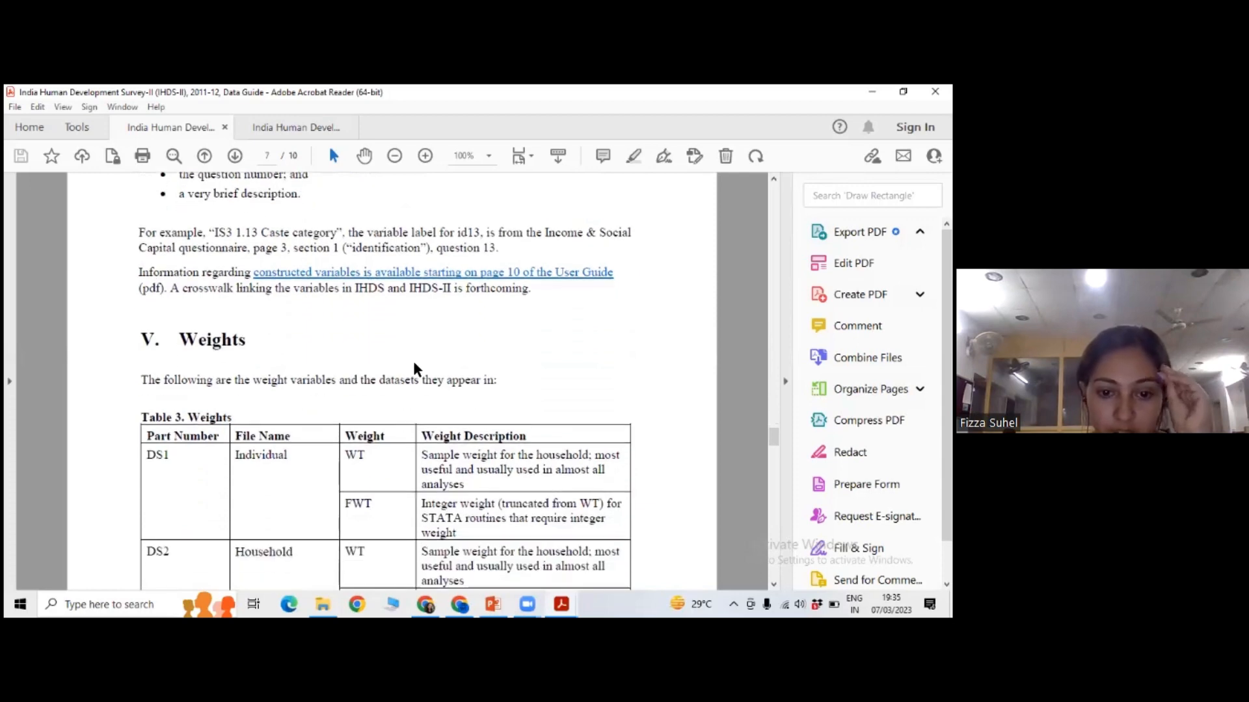
scroll(396, 355, down, 2)
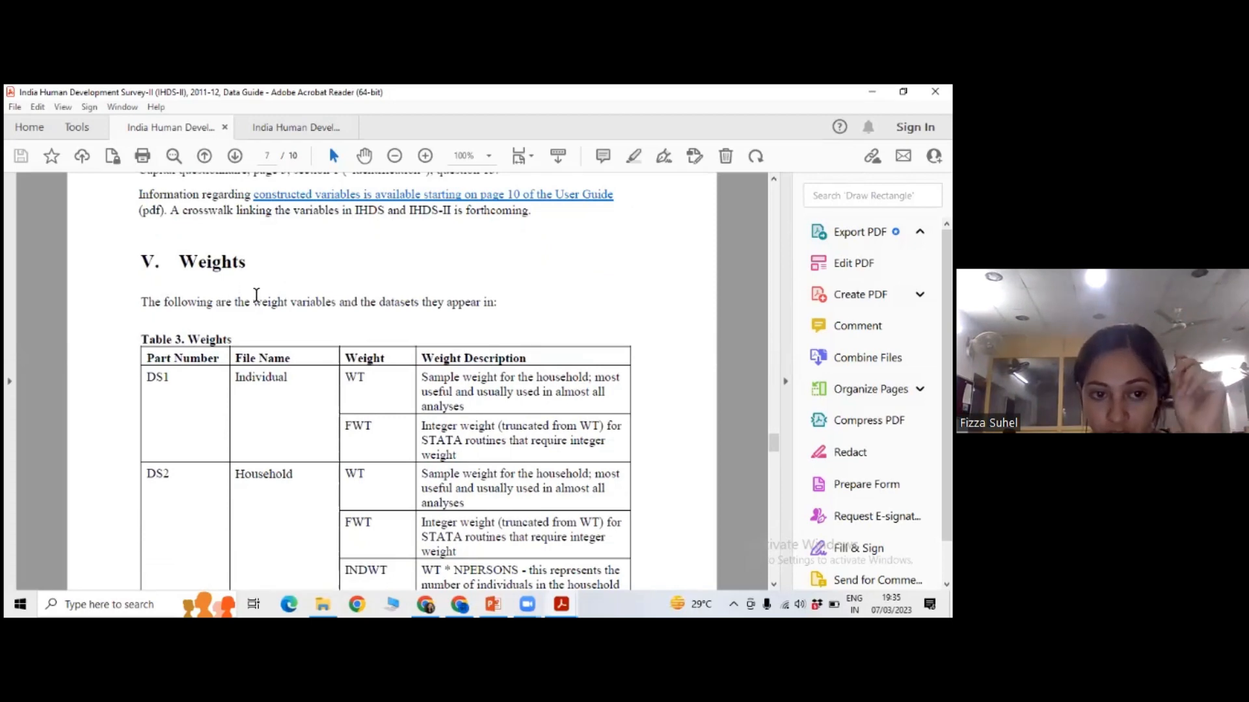
scroll(298, 344, down, 1)
scroll(299, 344, down, 1)
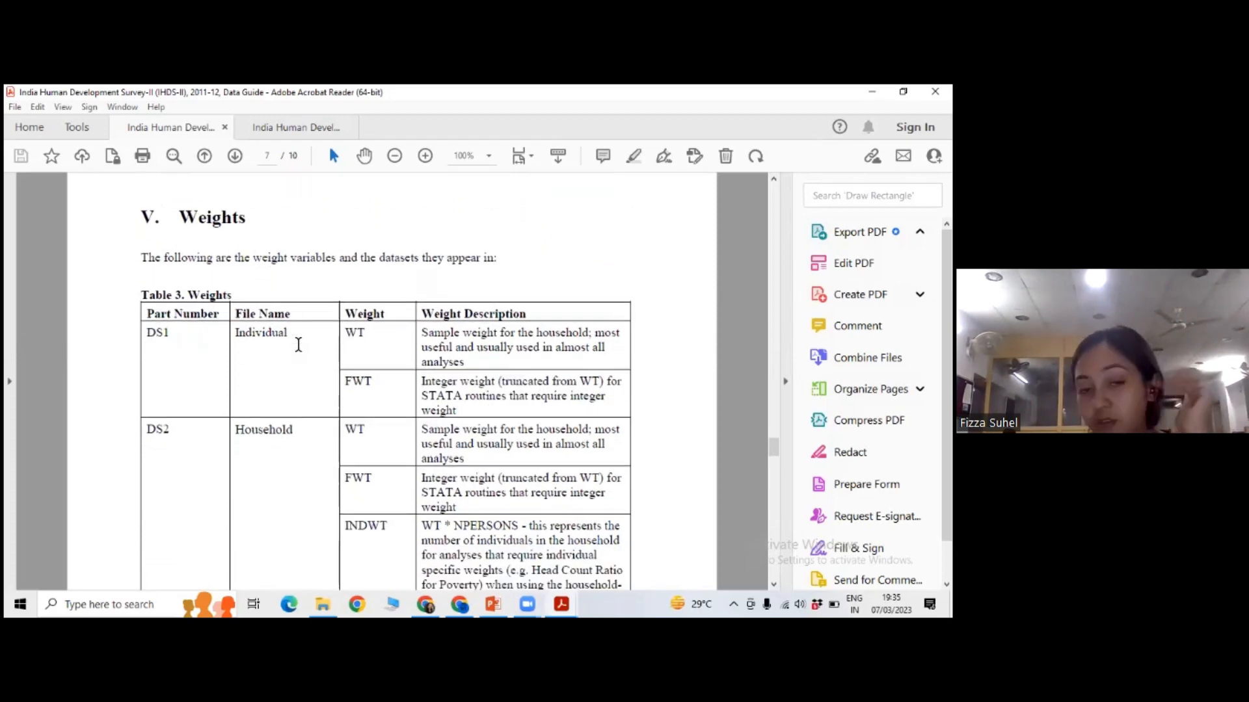
scroll(299, 345, down, 1)
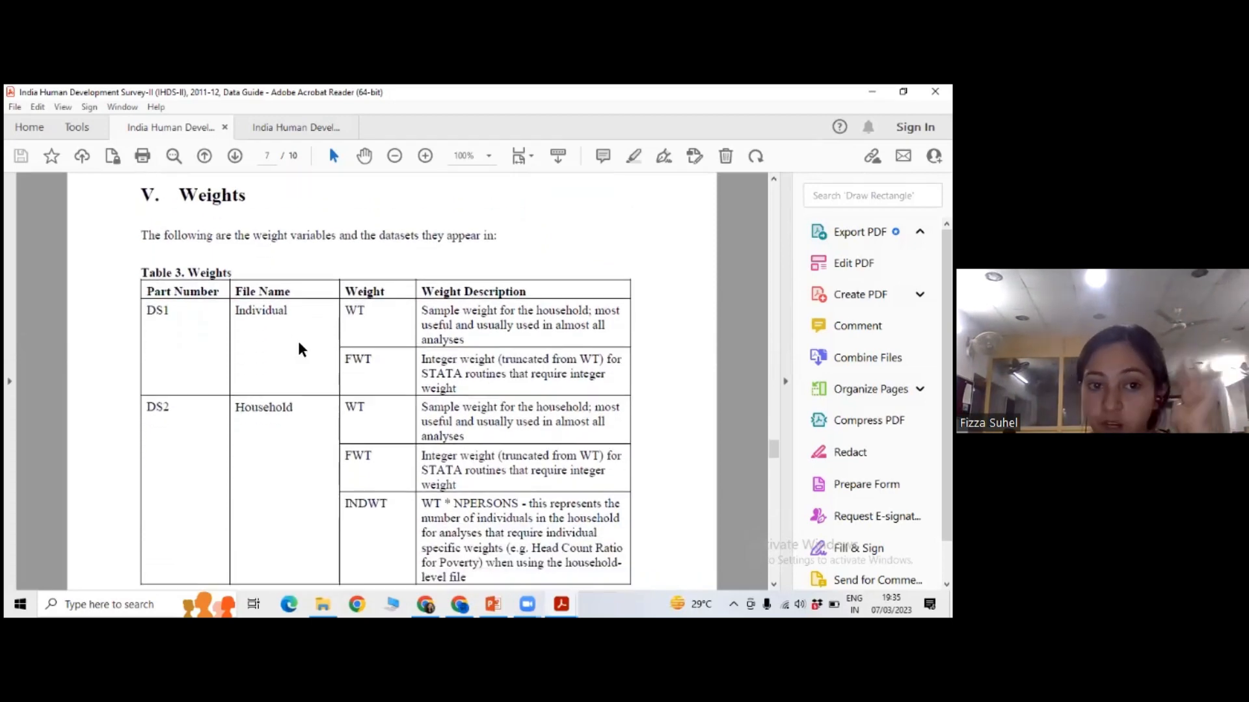
scroll(298, 344, down, 1)
scroll(298, 343, down, 10)
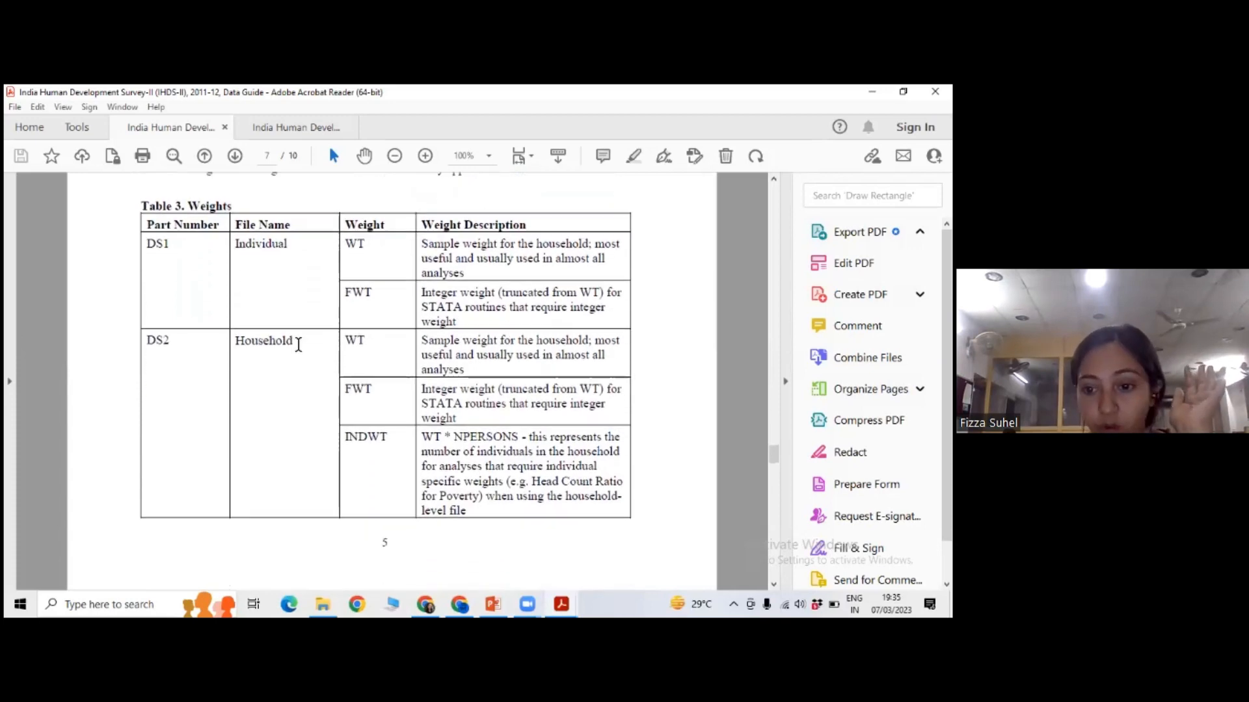
Read the Weight Selection advice and the Merging Data Files section on page 8, including the sort variables for household and individual files.
scroll(299, 344, down, 2)
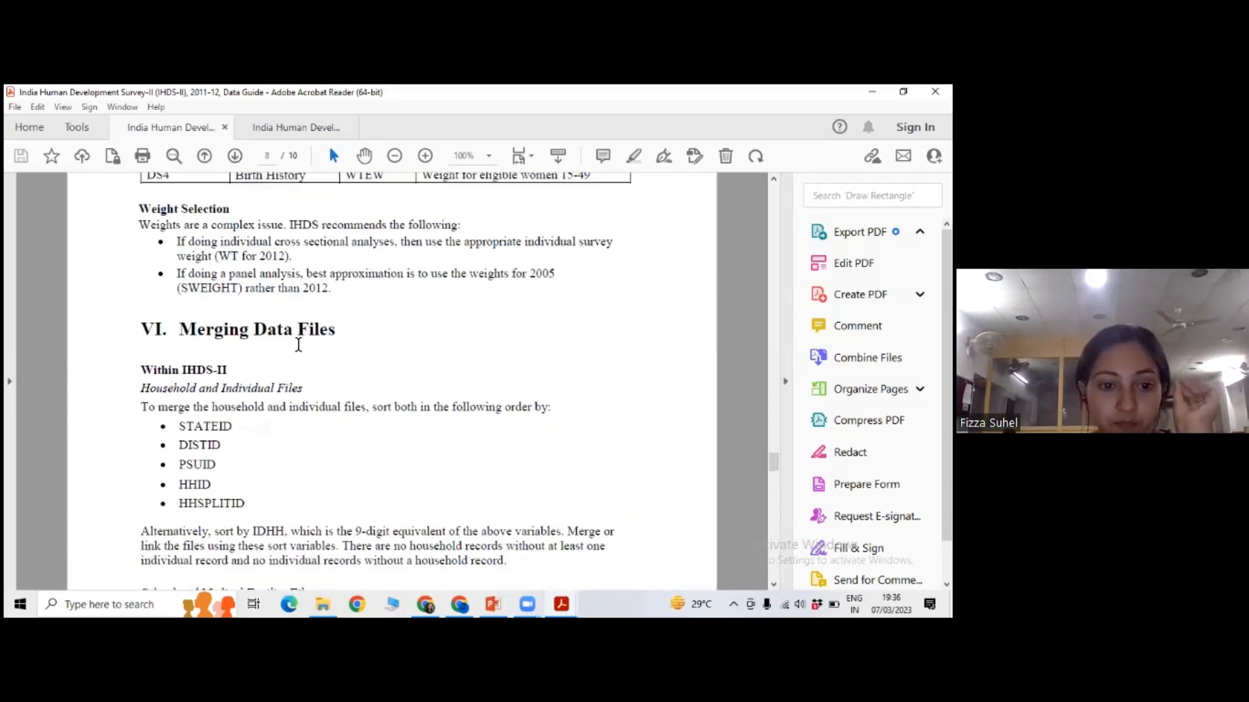
scroll(282, 369, down, 2)
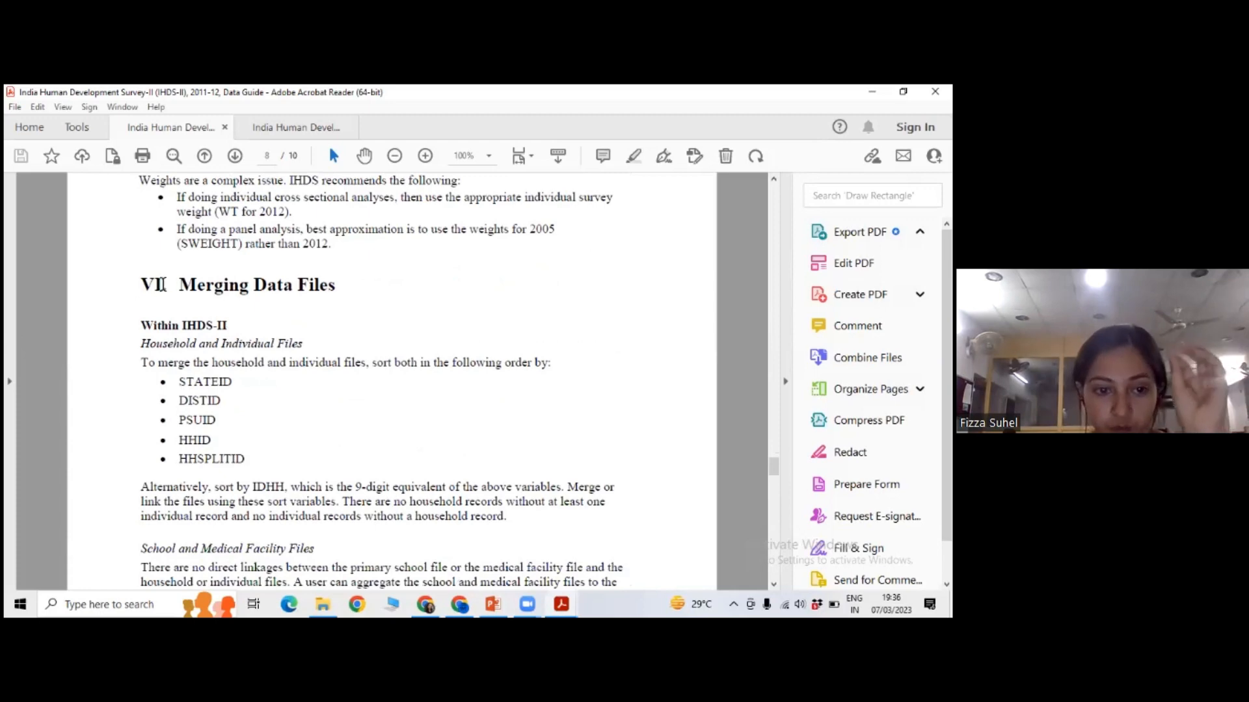
scroll(176, 286, down, 1)
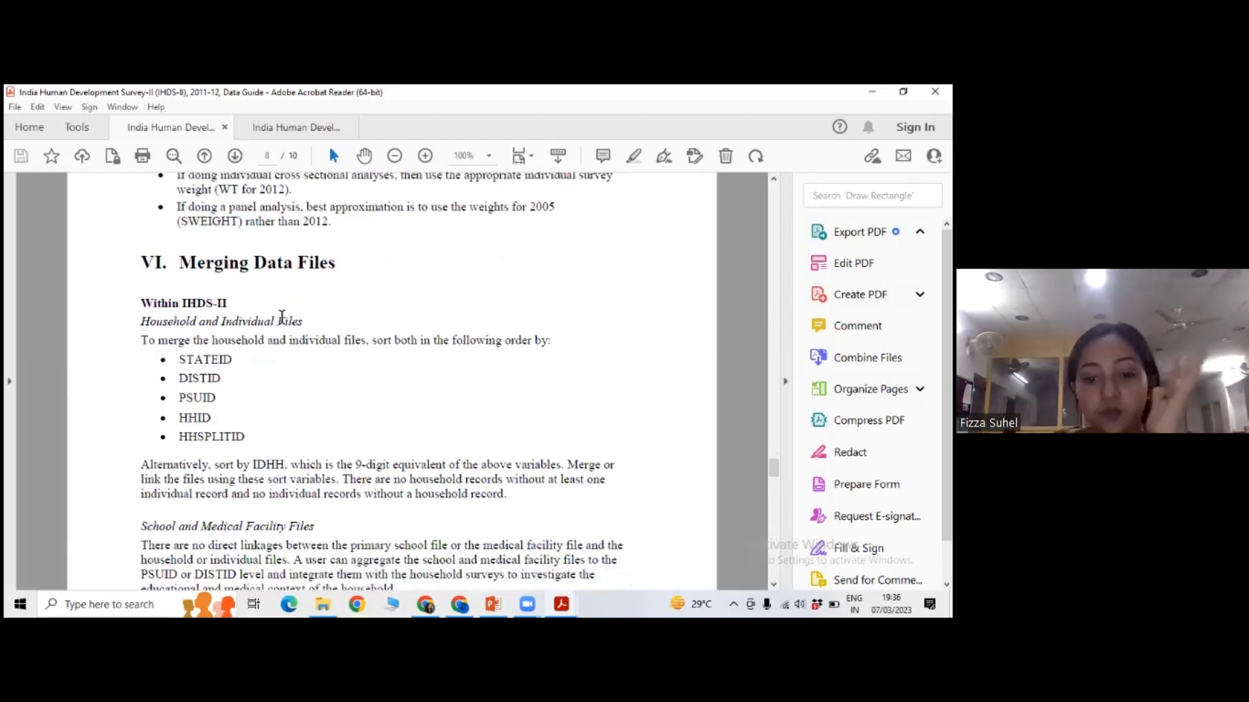
Open the 36151-0001-Questionnaire-original_MULTI PDF from the DS0001 folder and display it at 75% zoom with the bookmarks hidden.
key(alt+Tab)
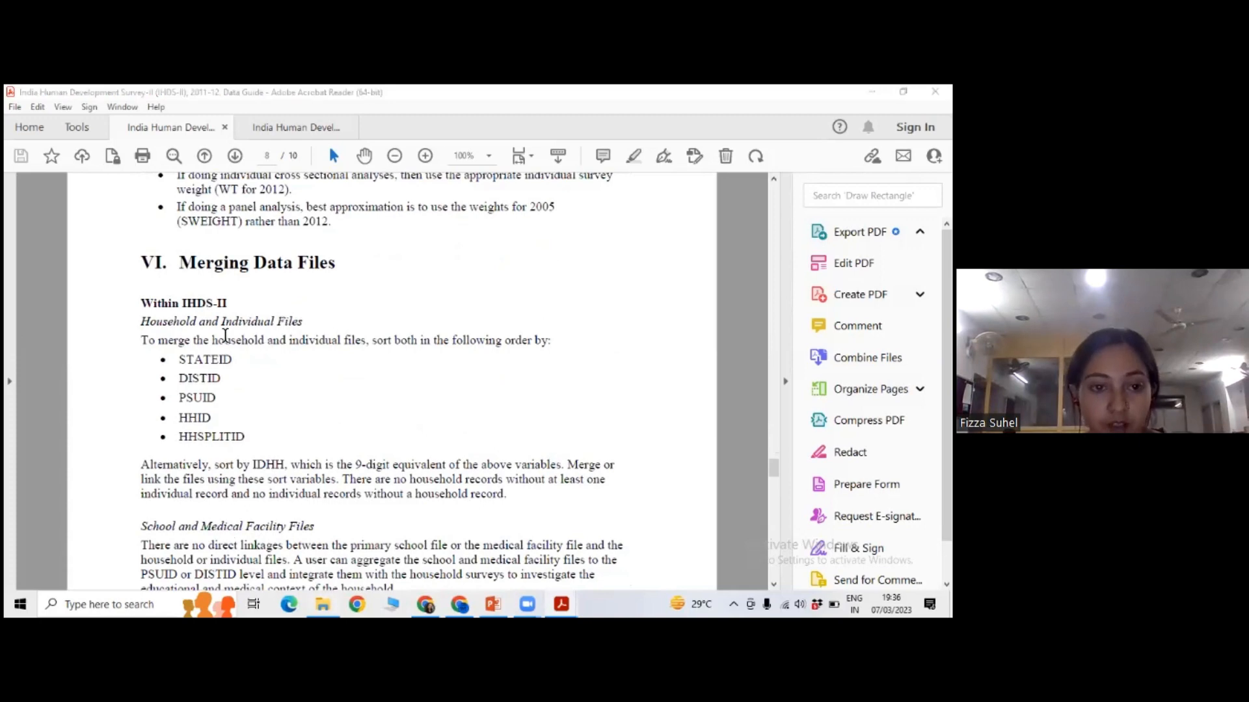
double_click(168, 173)
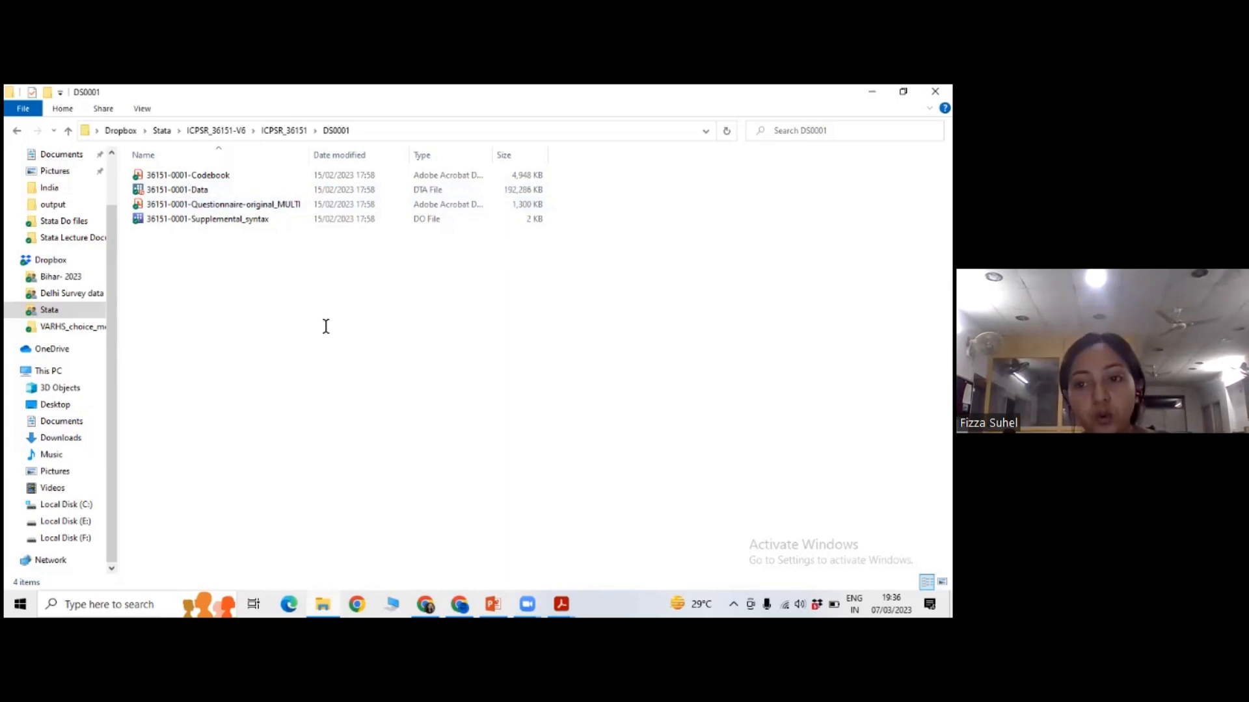
double_click(258, 203)
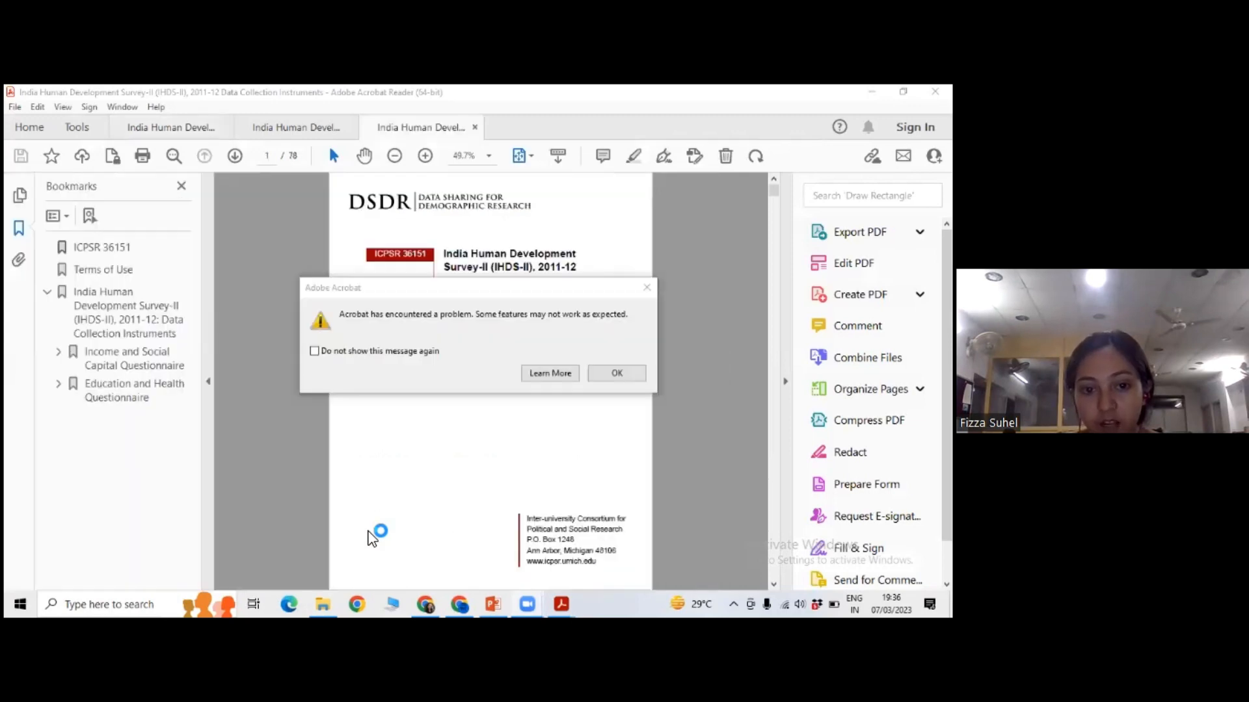
click(646, 288)
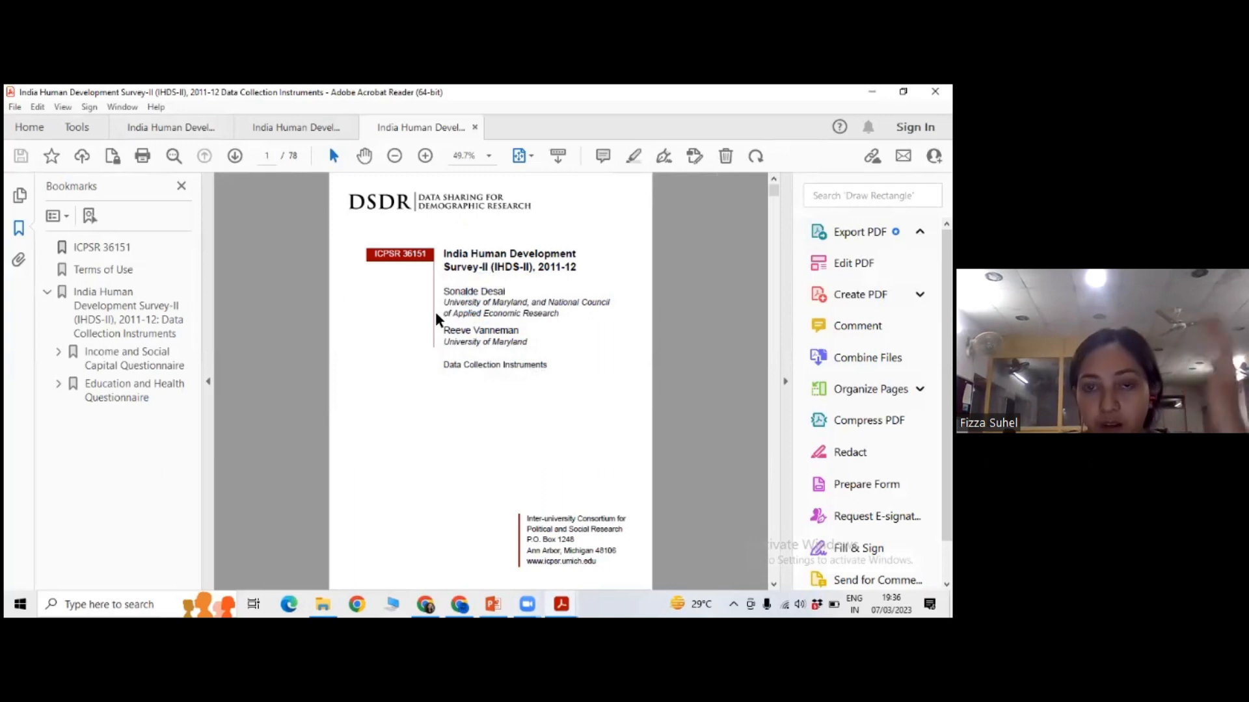
click(209, 382)
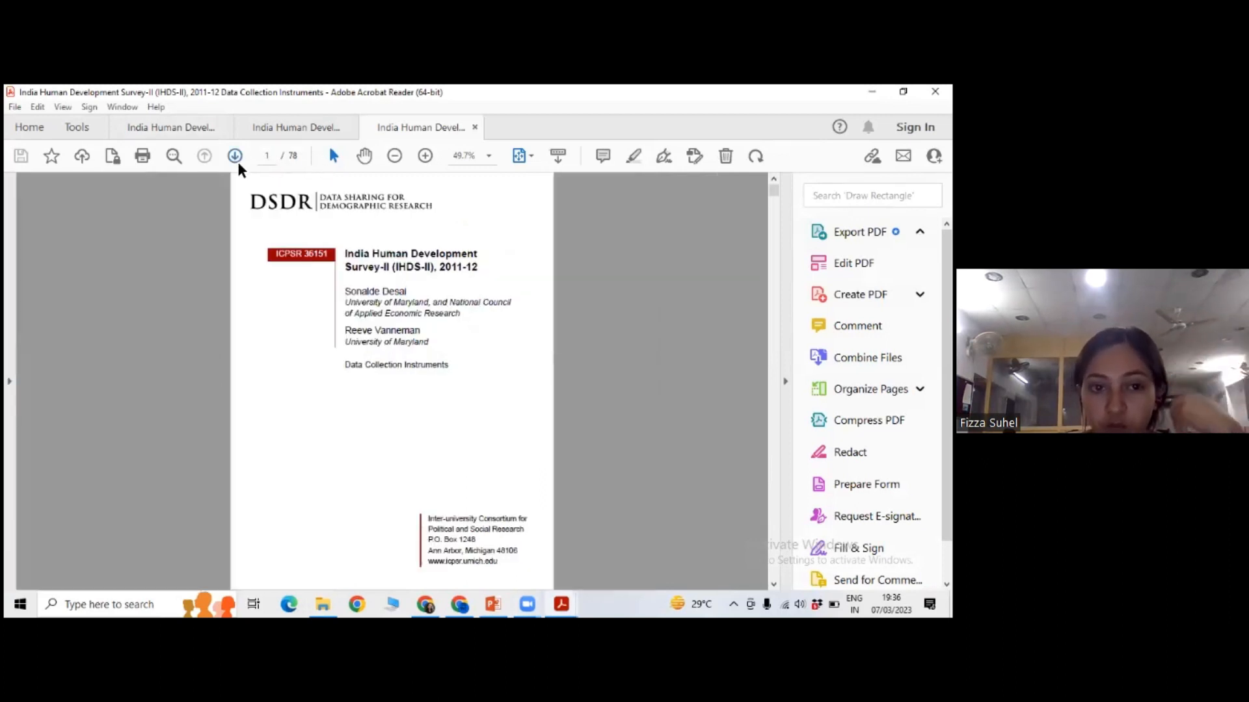
click(419, 155)
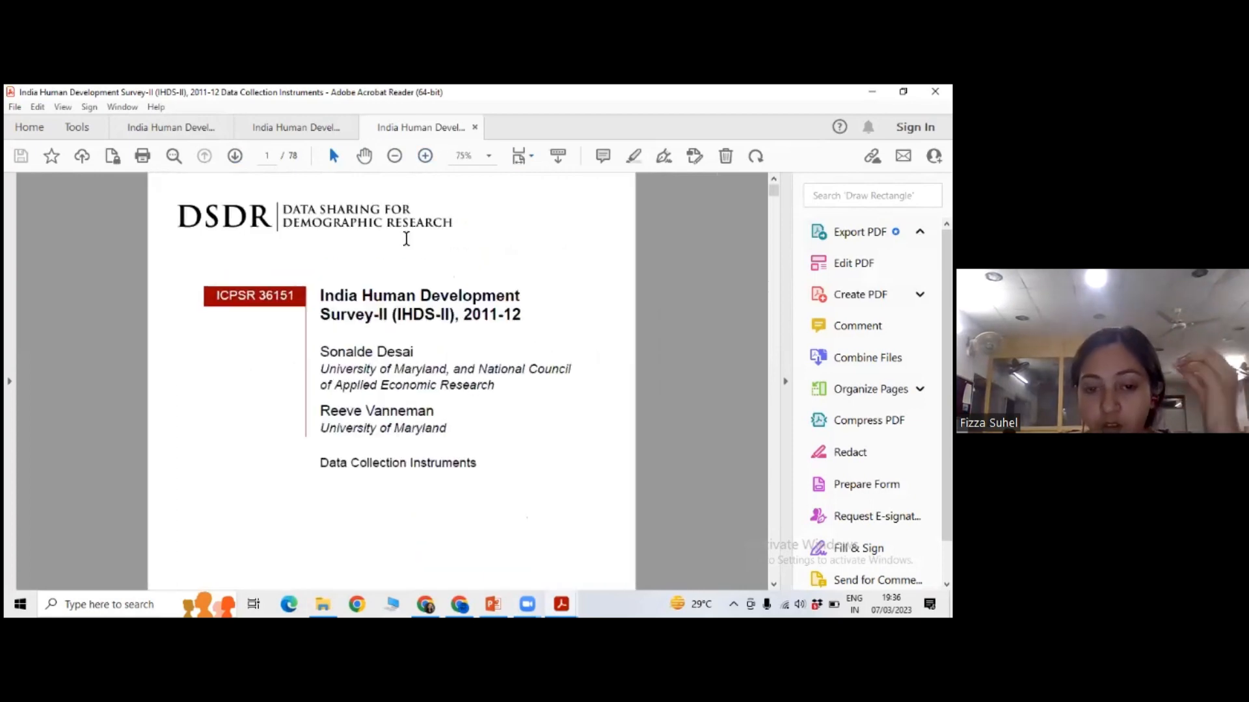
Look through the opening pages of the Data Collection Instruments document up to the Income & Social Capital Questionnaire cover on page 4.
scroll(406, 239, down, 10)
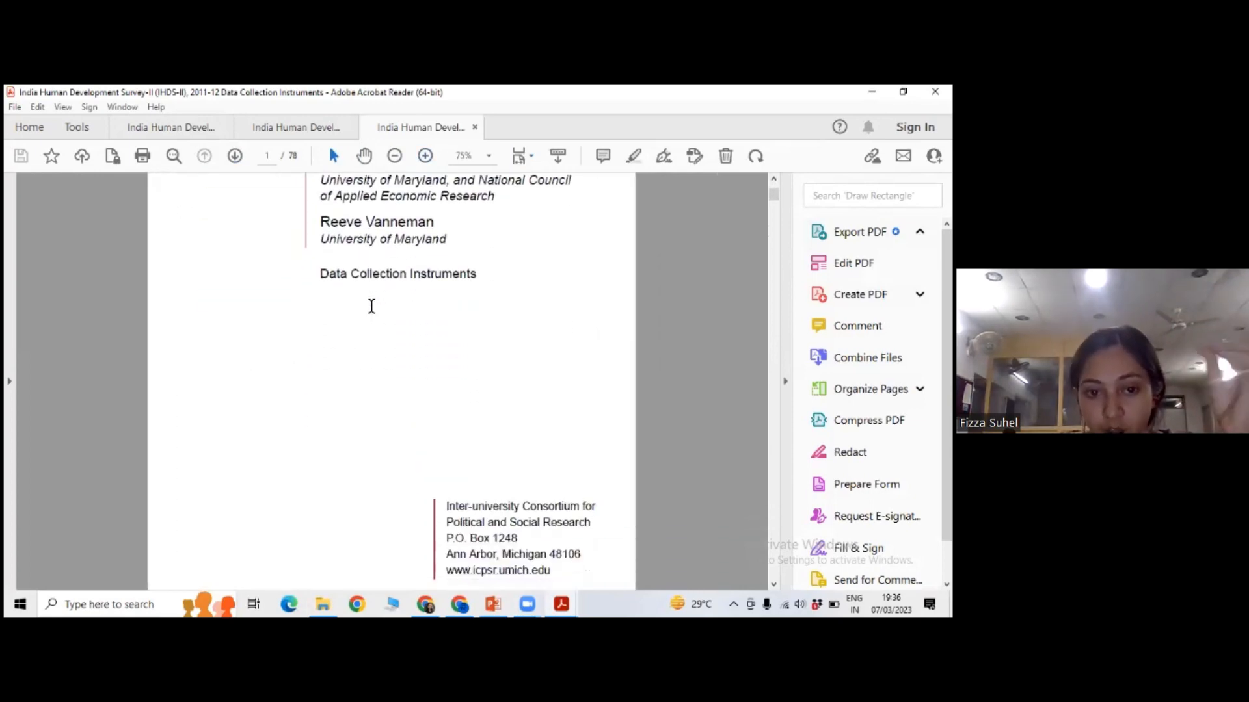
scroll(375, 305, down, 5)
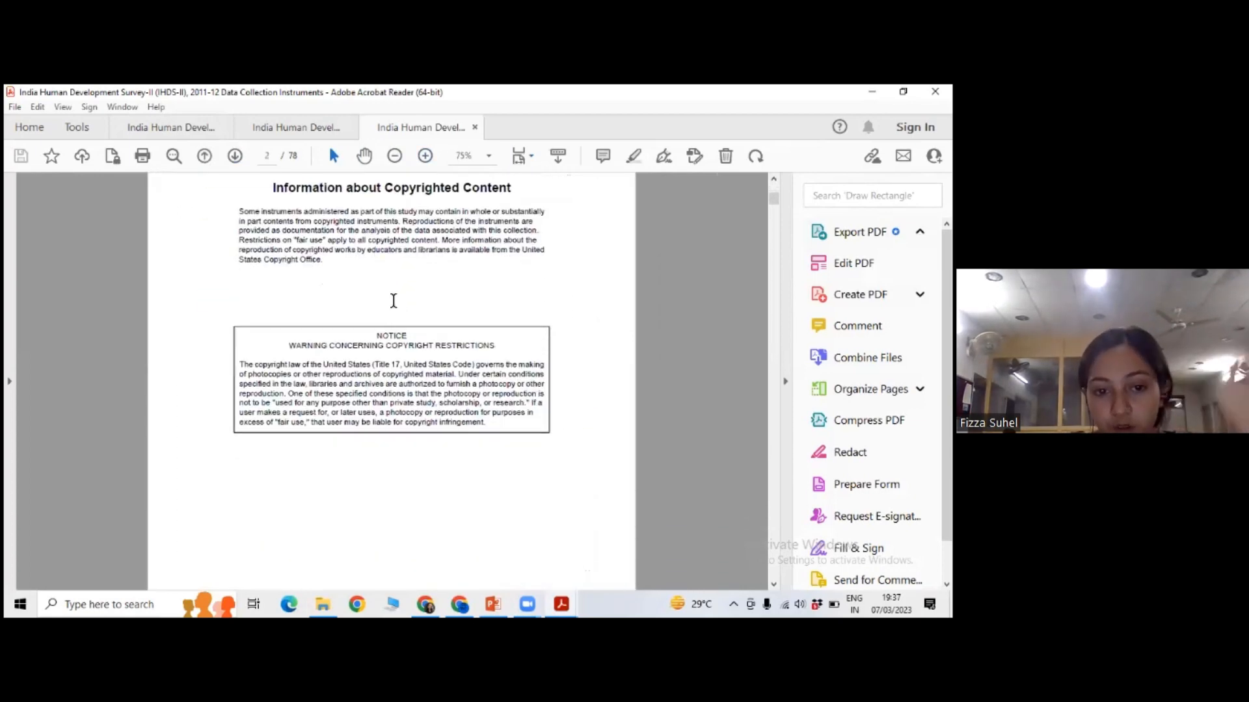
scroll(394, 301, down, 6)
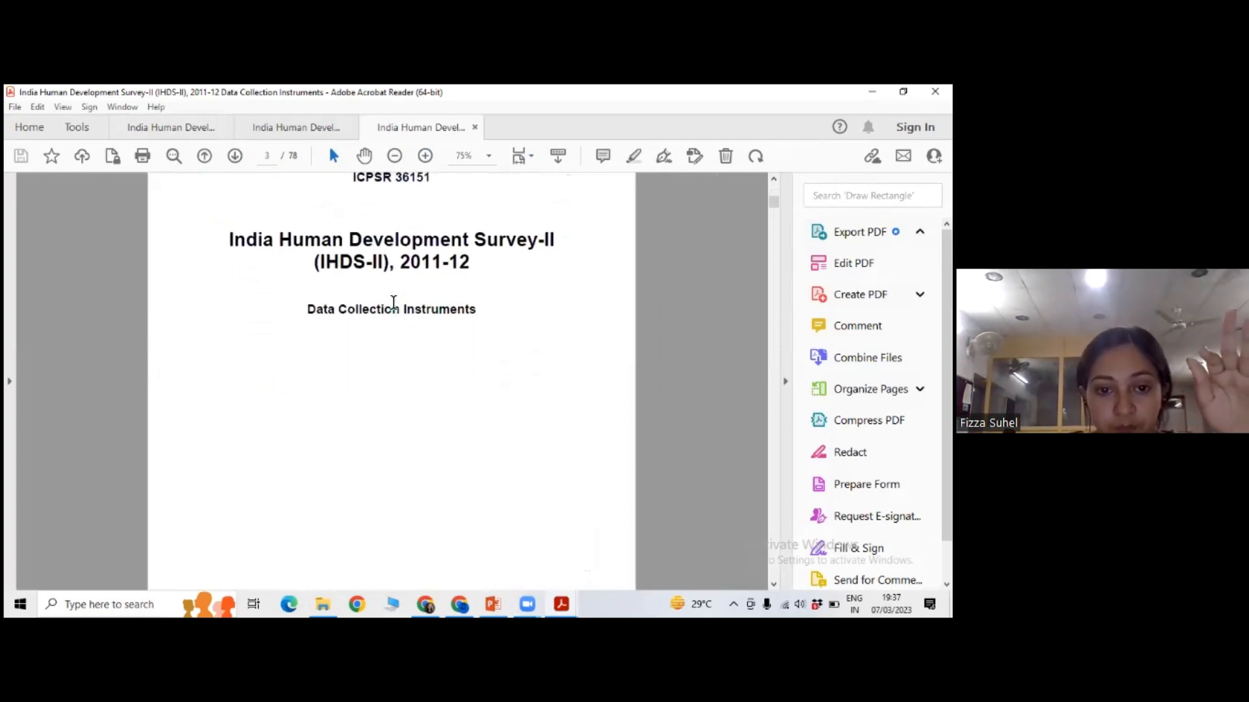
scroll(393, 303, up, 2)
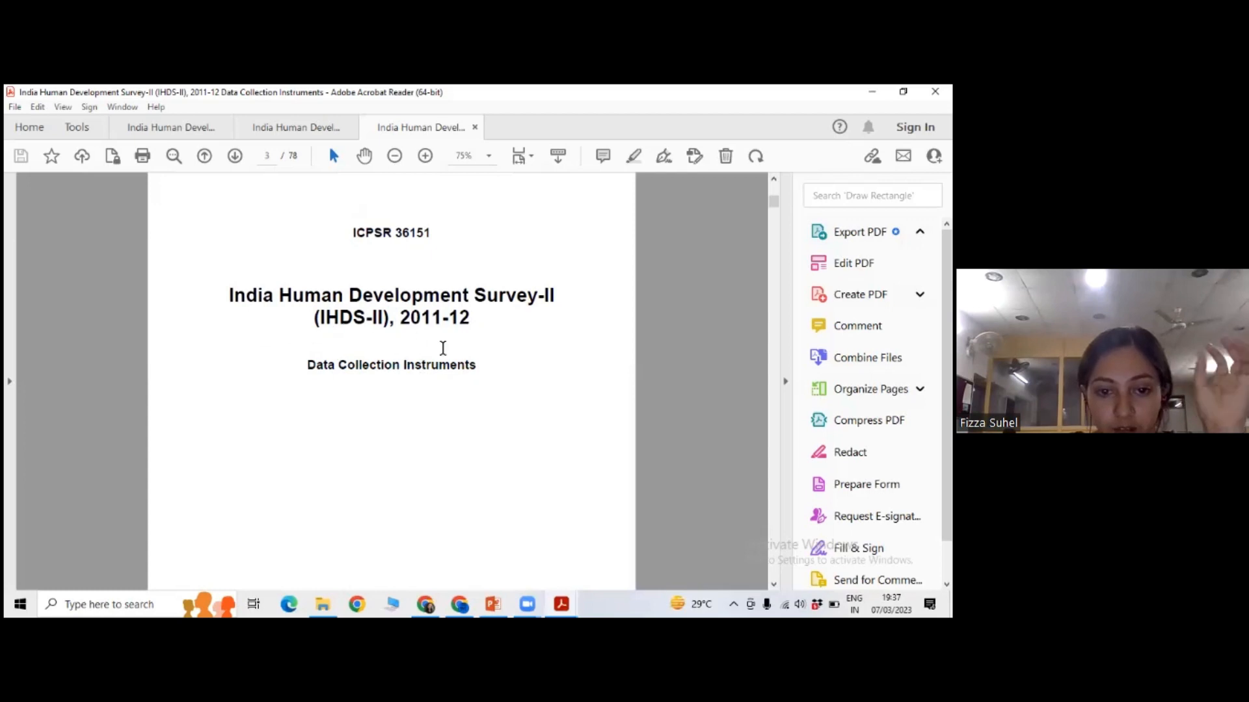
scroll(450, 349, down, 1)
scroll(664, 341, down, 8)
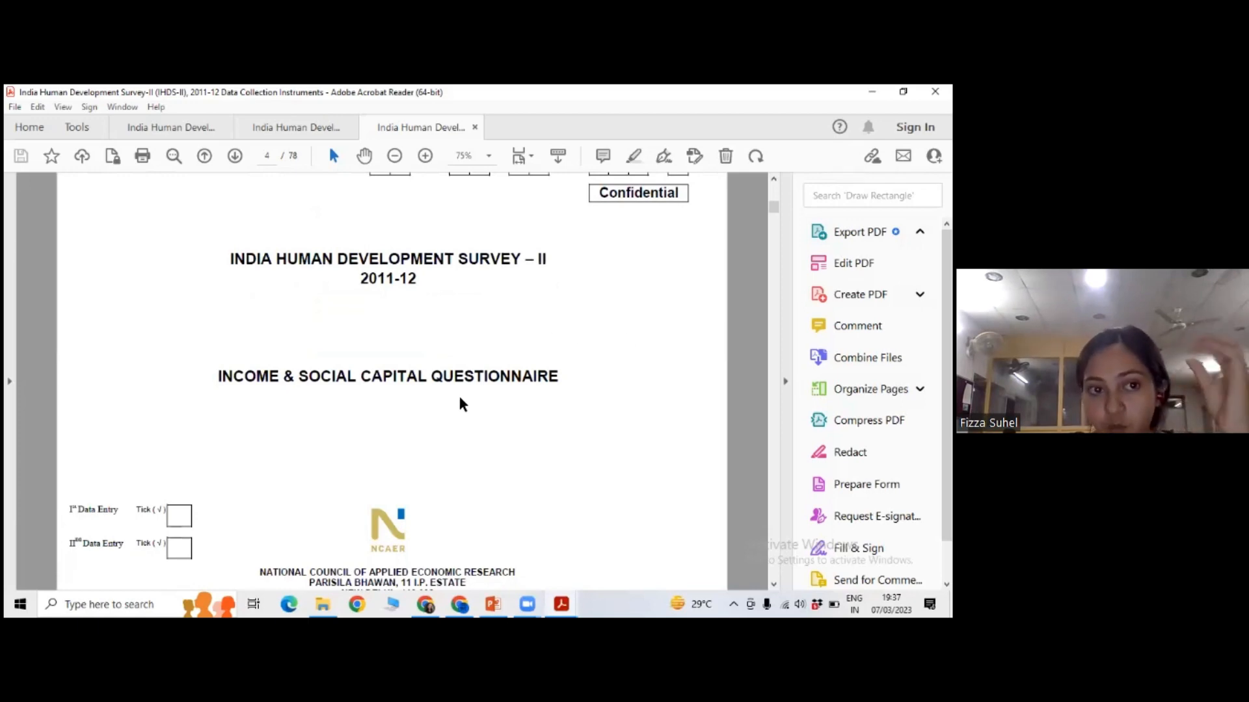
Point out the Income & Social Capital Questionnaire title on page 5 by selecting it, and continue to the Consent Statement on page 6.
scroll(467, 401, down, 5)
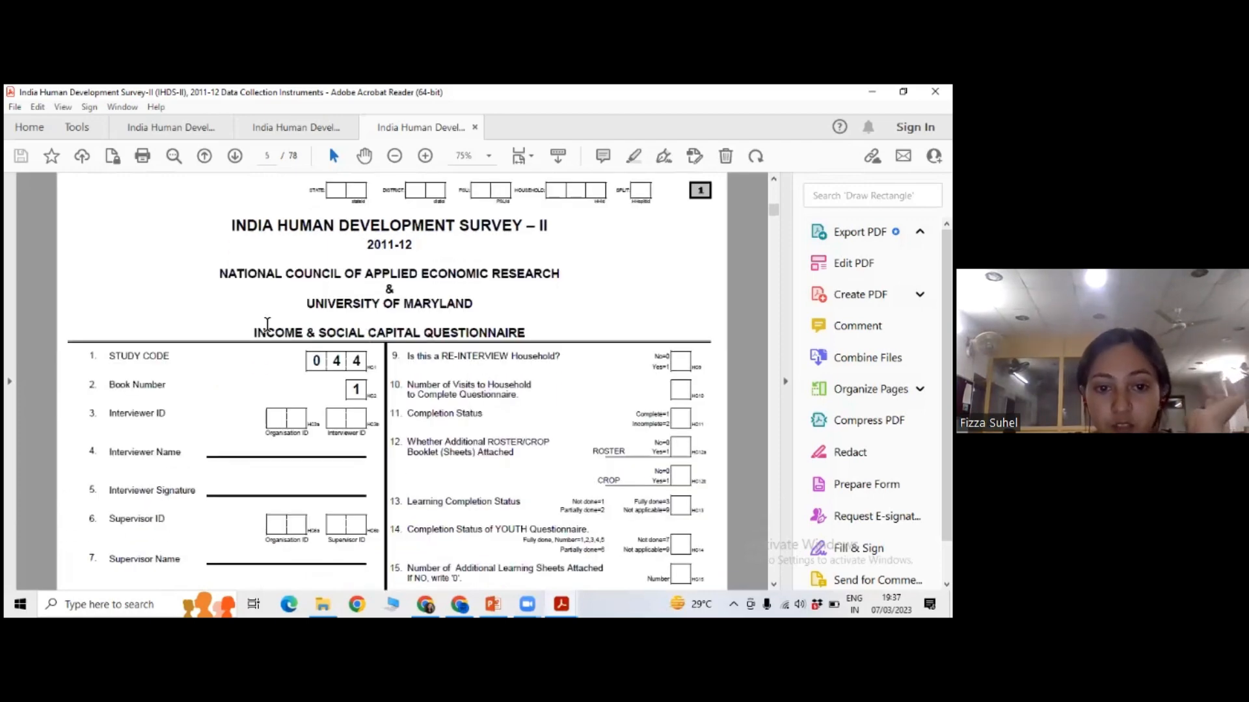
drag(251, 334, 524, 338)
click(274, 302)
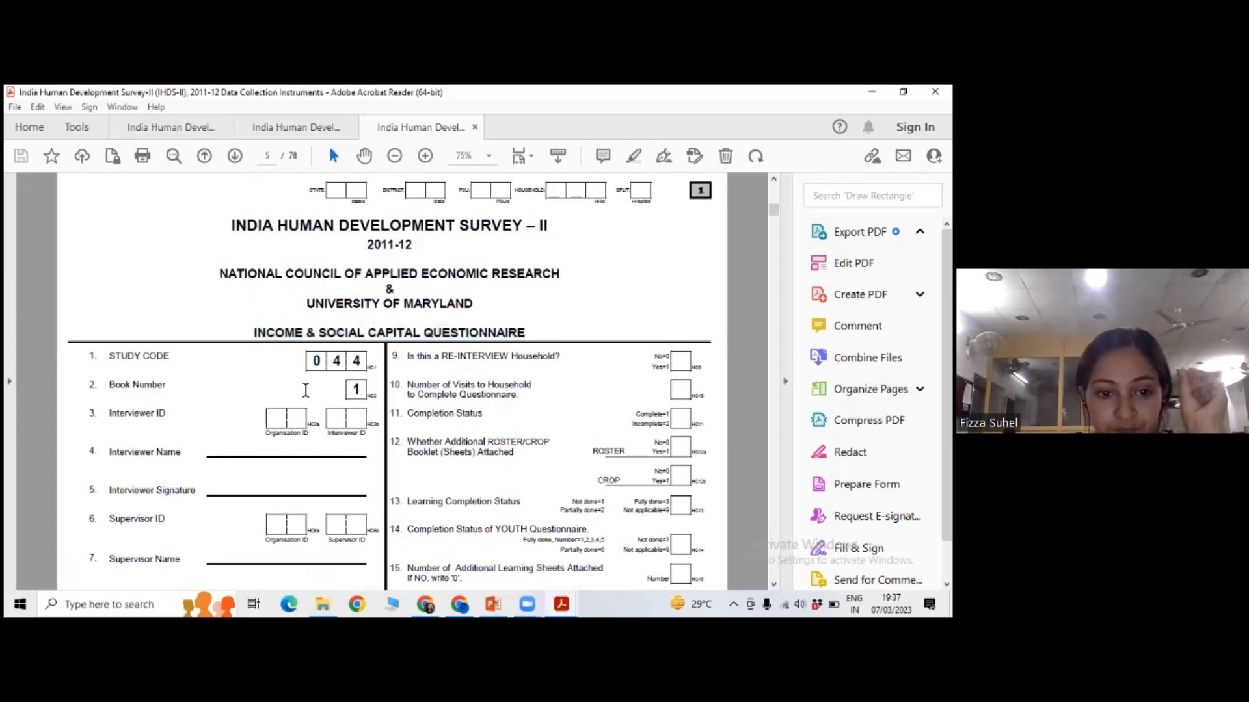
scroll(307, 388, down, 5)
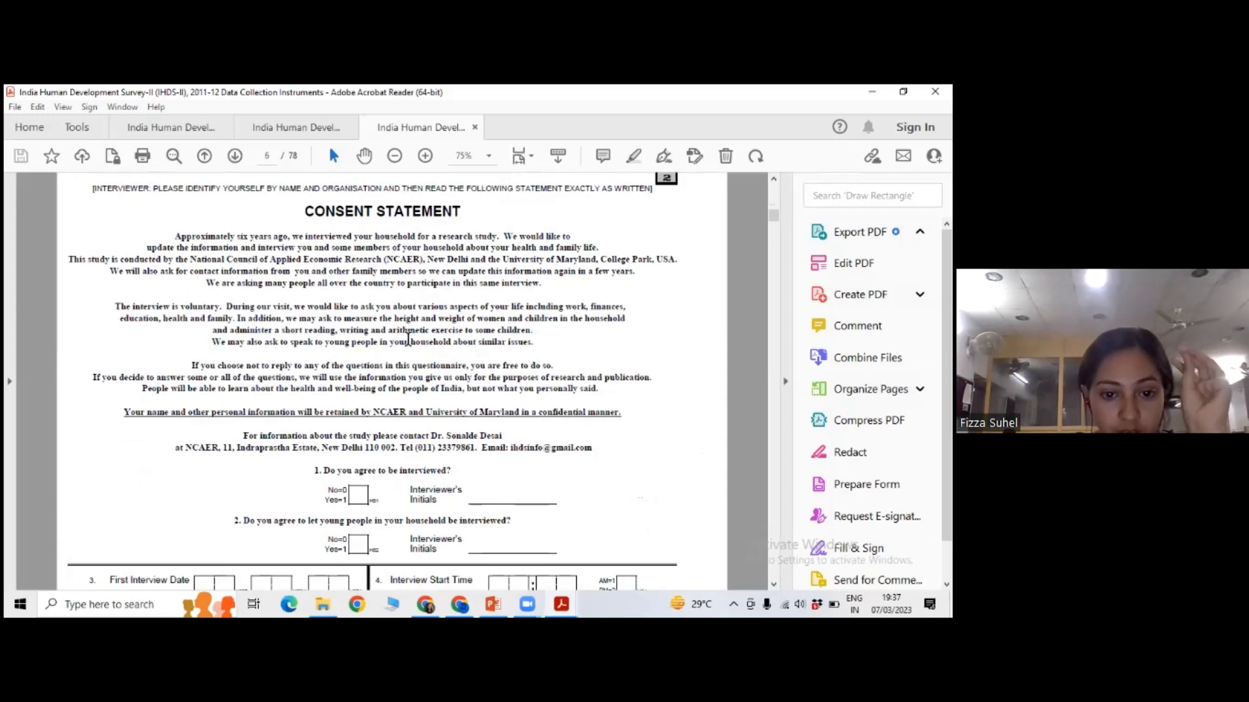
Examine the Household Identification questions on page 7 and the Household Roster table on page 8.
scroll(409, 338, down, 5)
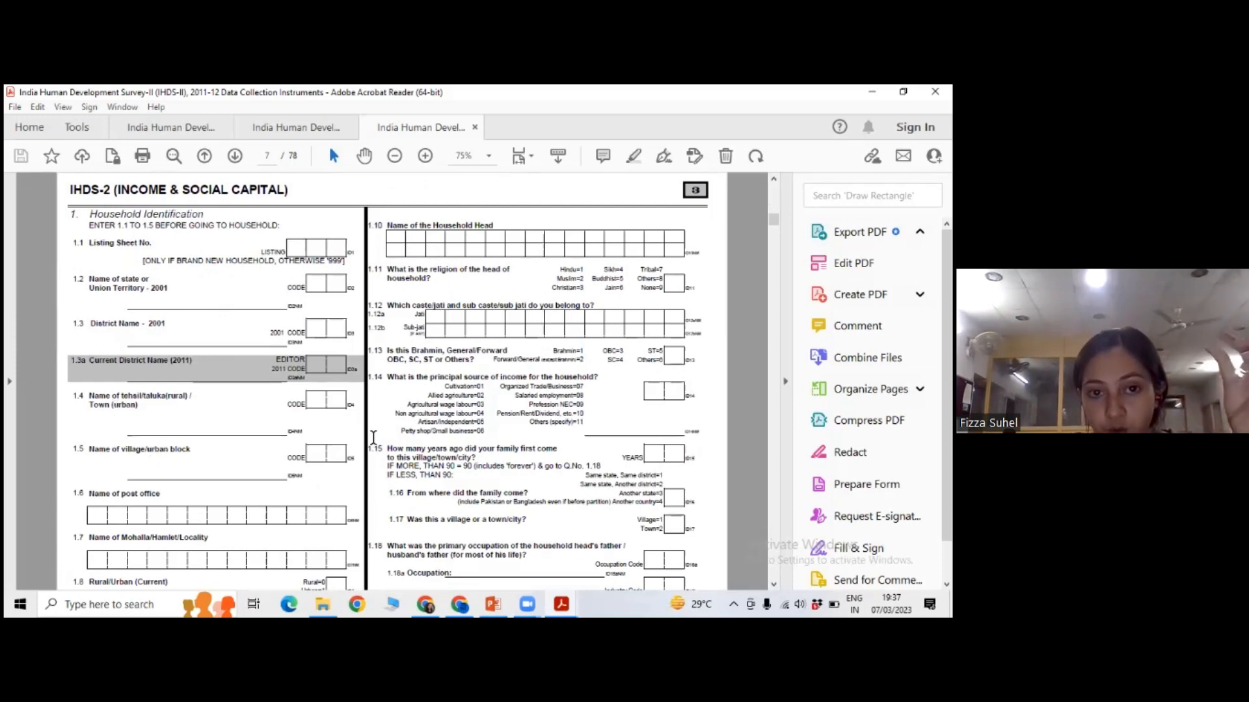
scroll(374, 437, down, 2)
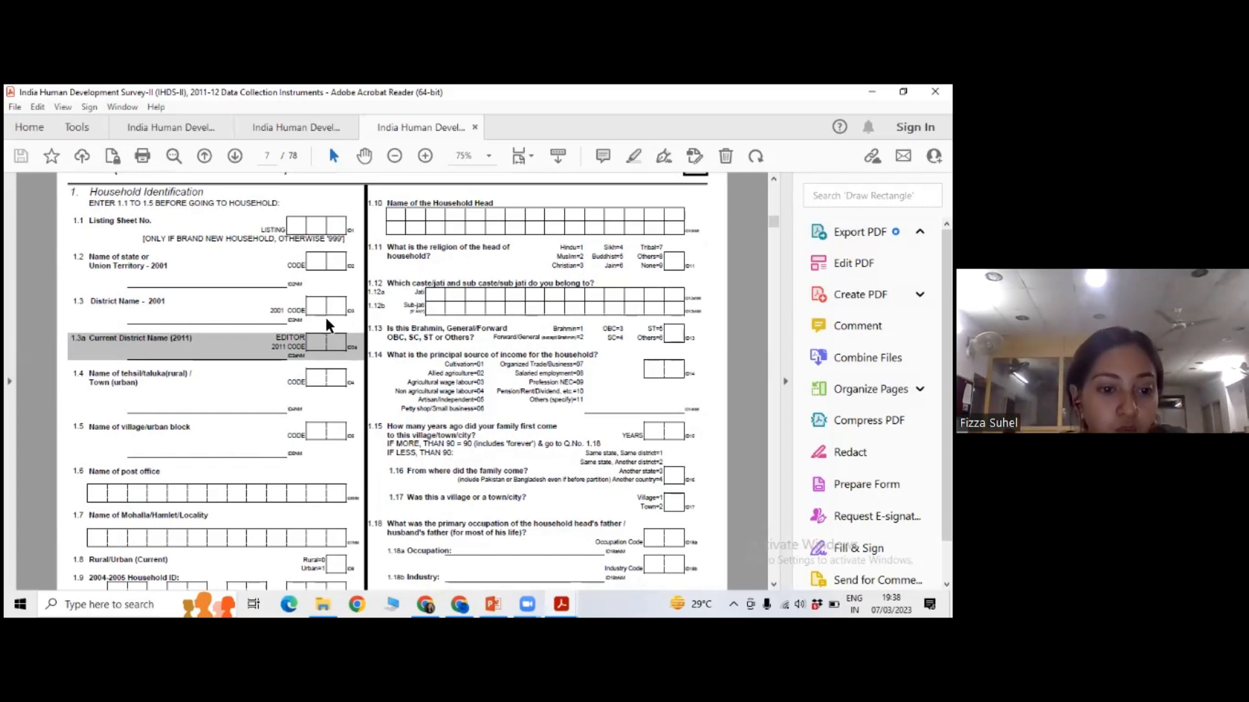
scroll(331, 335, down, 1)
scroll(338, 345, down, 3)
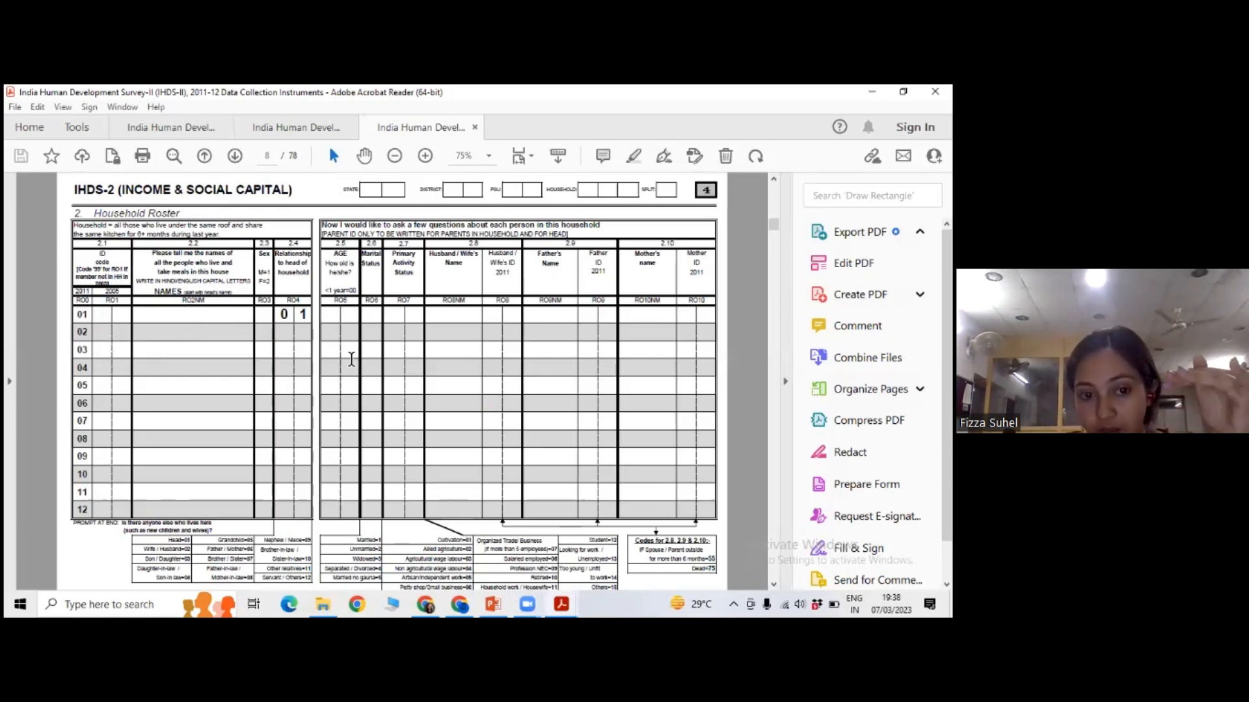
Examine the Non-Resident Family Members section on page 9 and the Migration section on page 10.
scroll(351, 359, down, 2)
scroll(351, 359, down, 2)
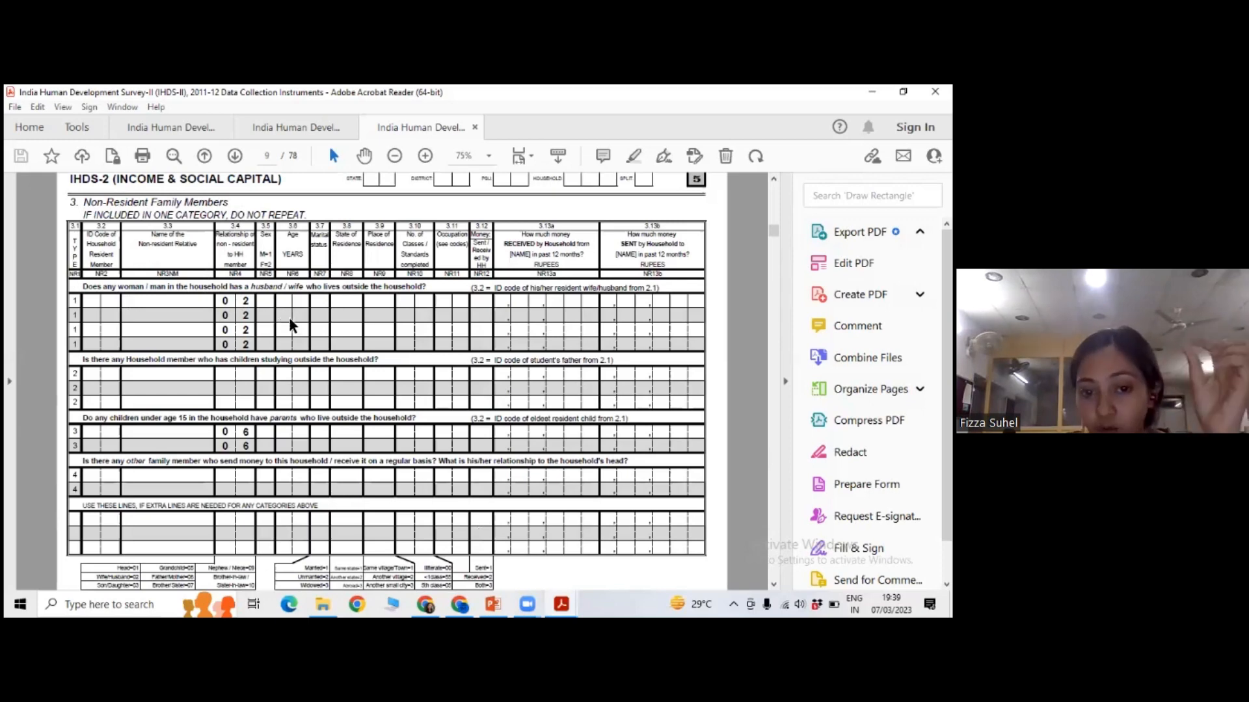
scroll(286, 325, down, 1)
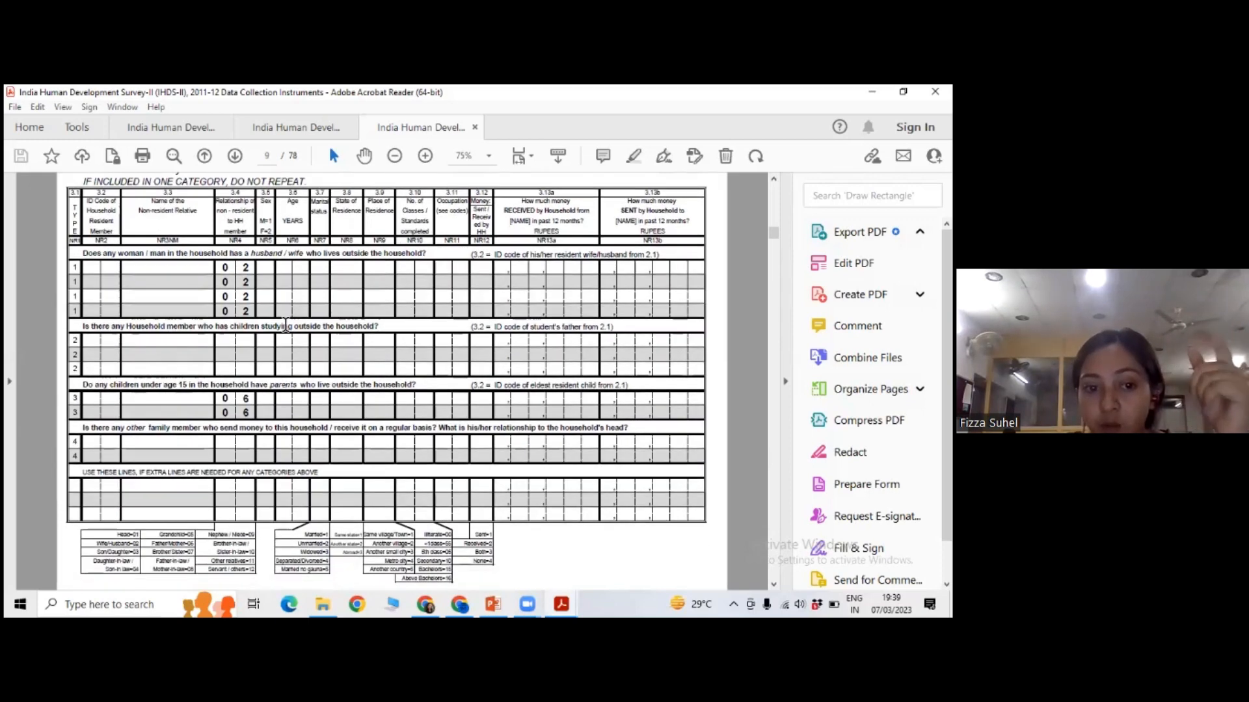
scroll(285, 325, down, 3)
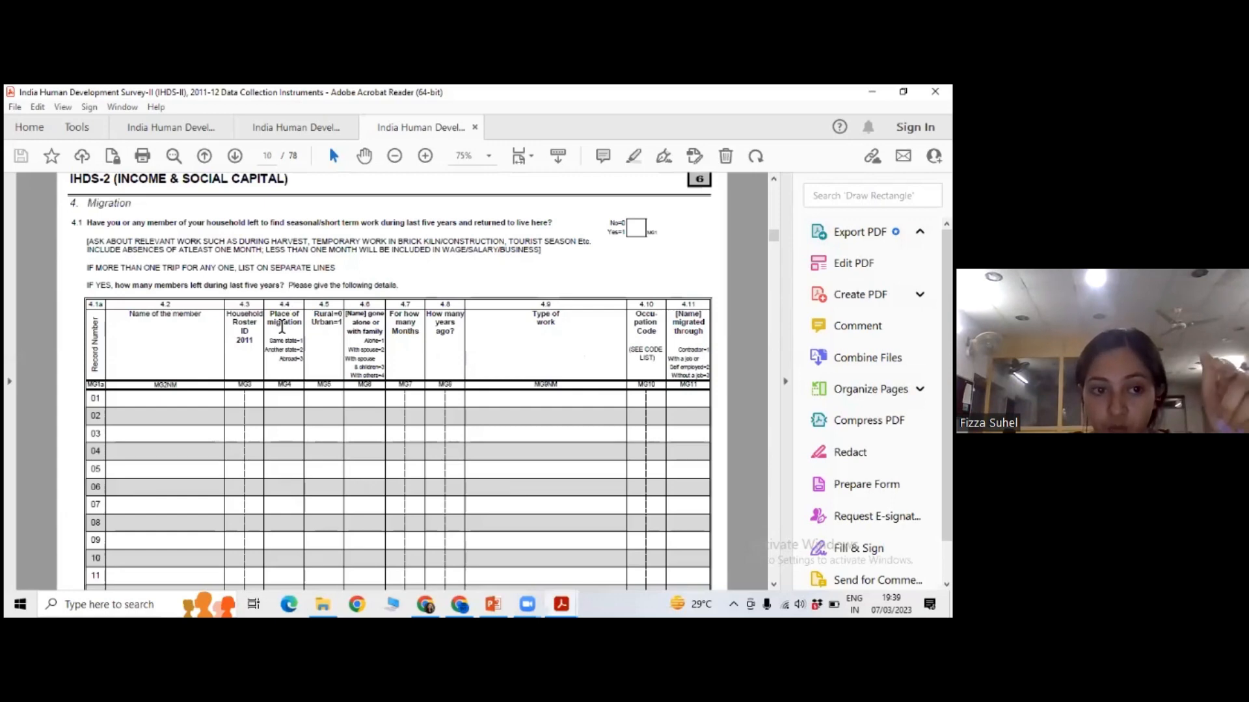
scroll(282, 327, down, 1)
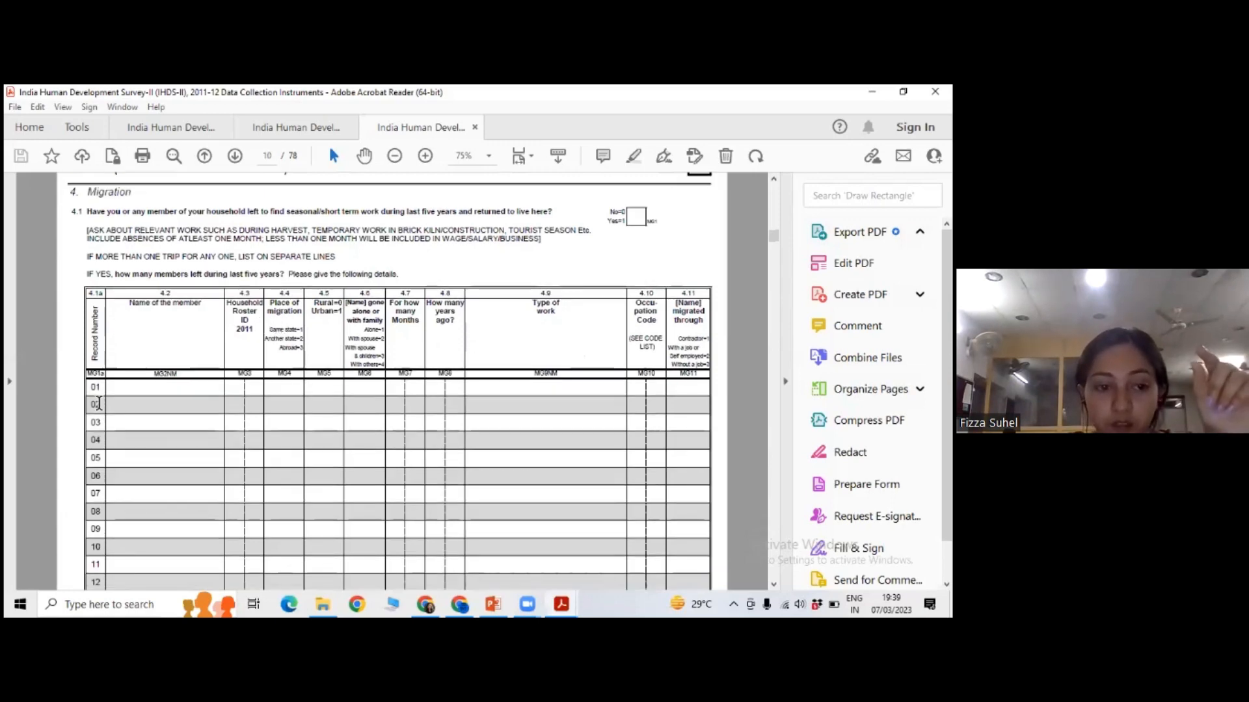
scroll(195, 367, down, 1)
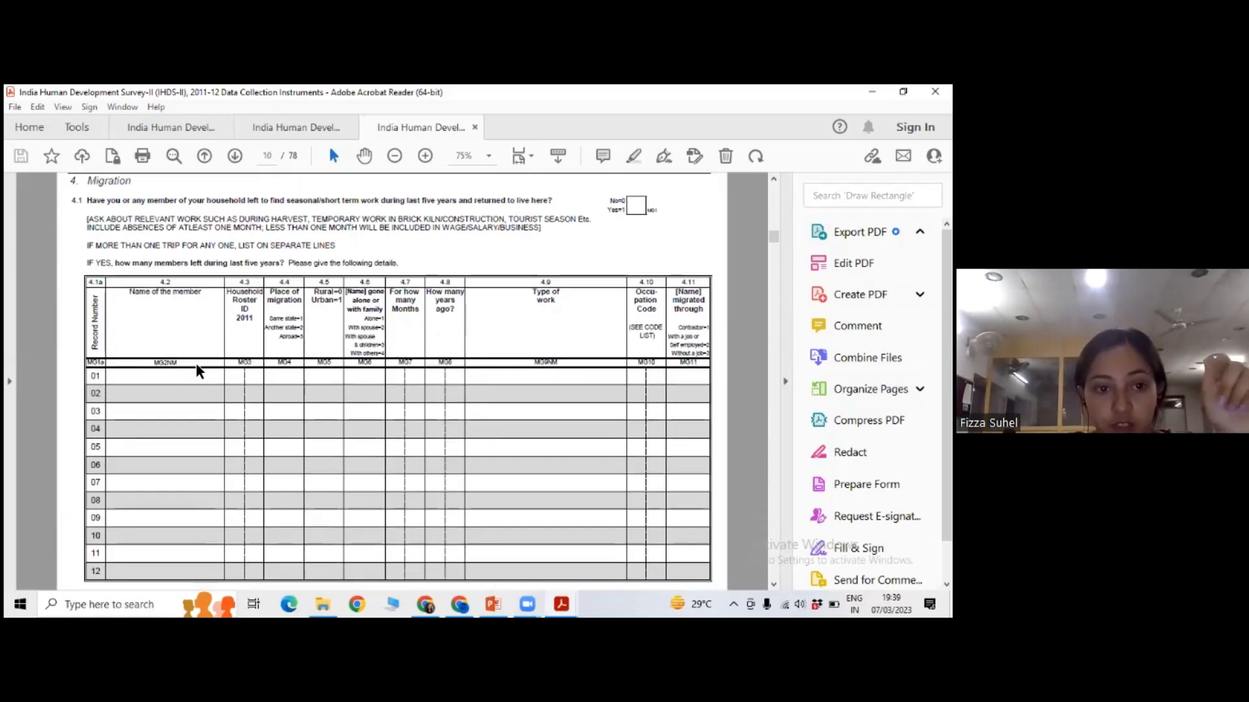
Select the heading "Household Farm: Land" on page 11 and examine the land questions through to Household Farm: Production on page 12.
scroll(198, 372, down, 5)
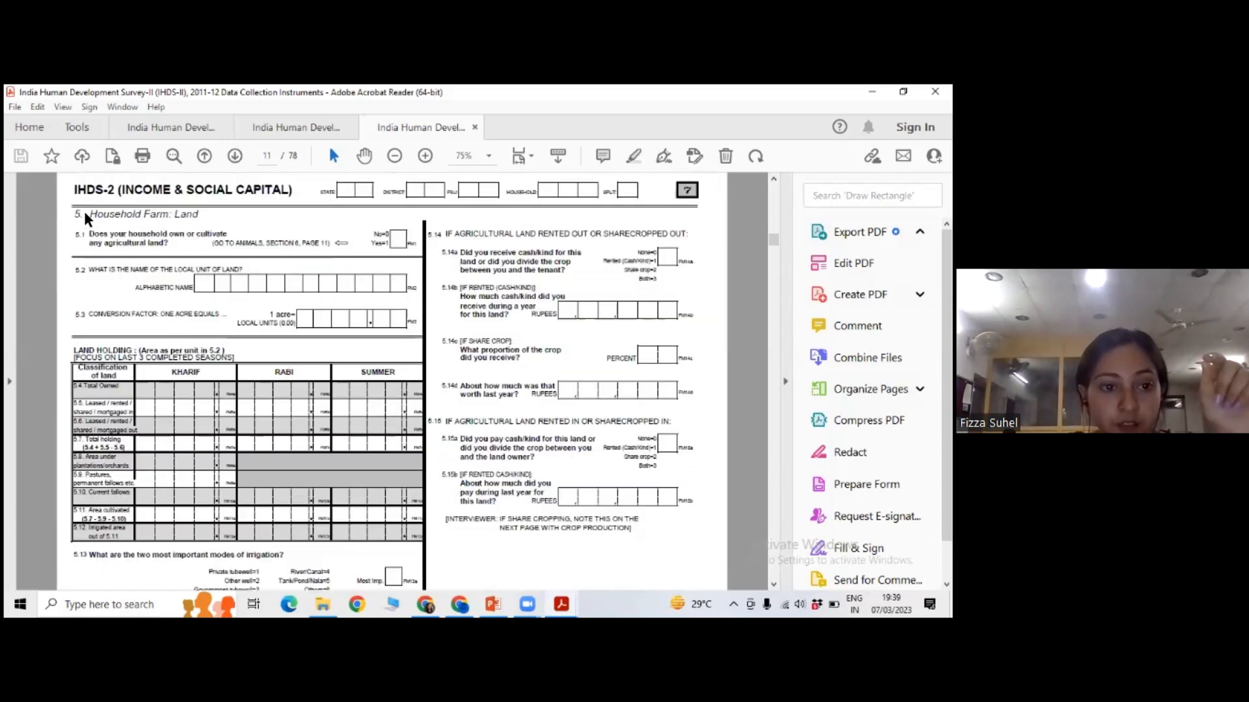
drag(86, 218, 208, 218)
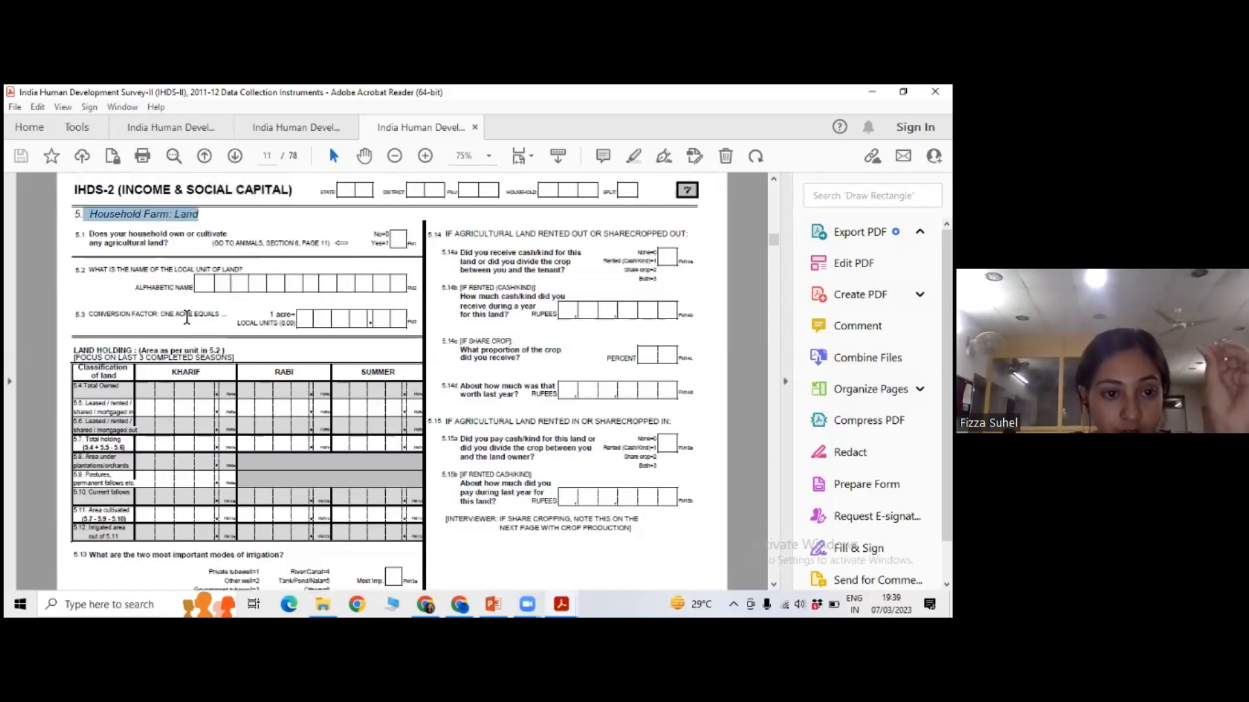
scroll(186, 317, down, 2)
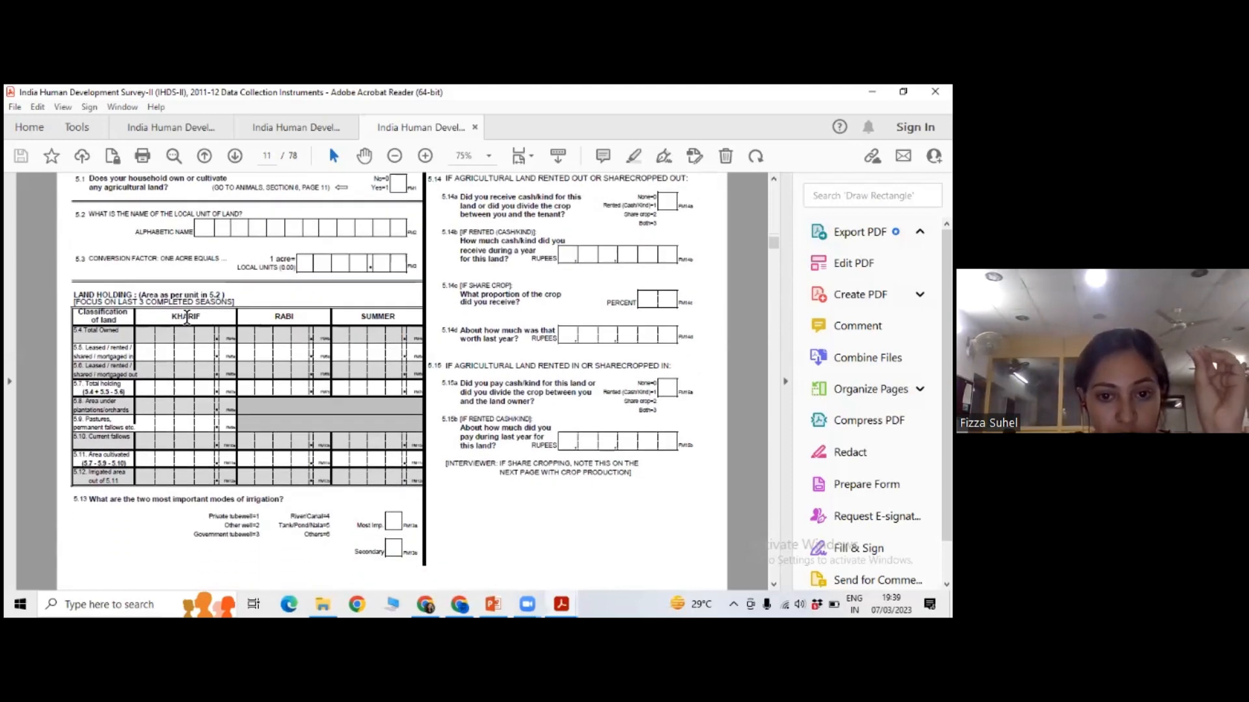
scroll(186, 317, down, 3)
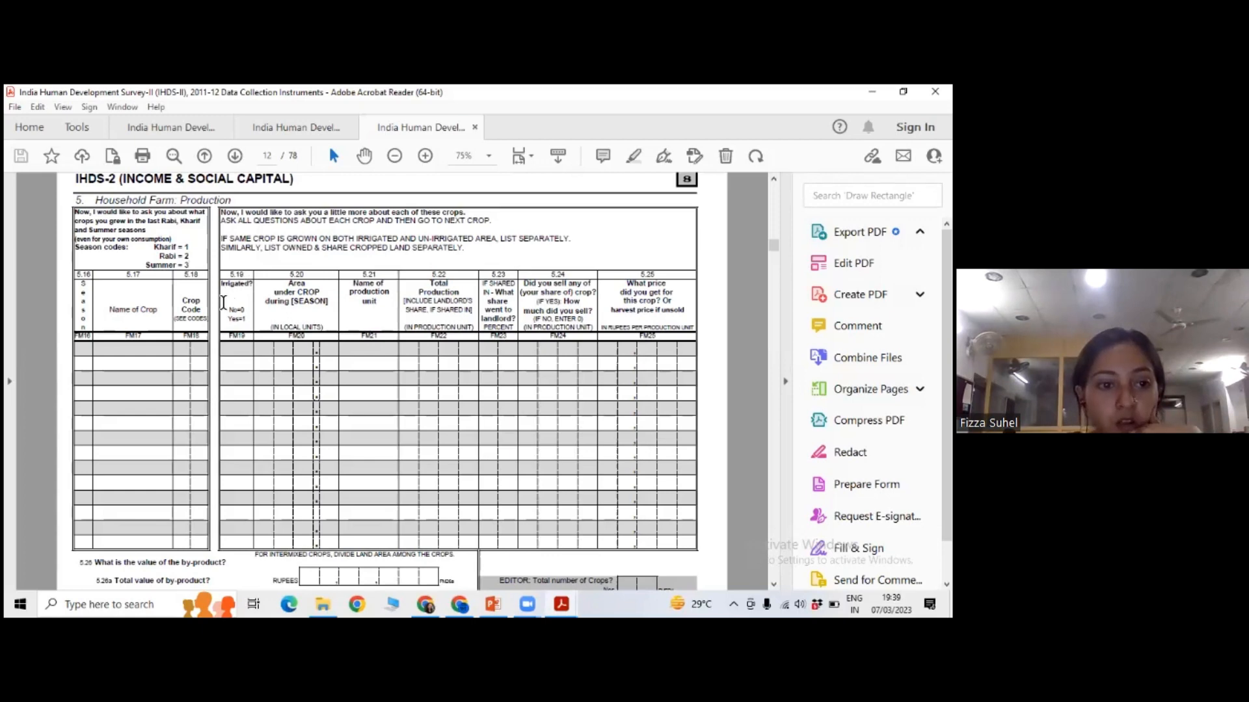
scroll(231, 292, down, 2)
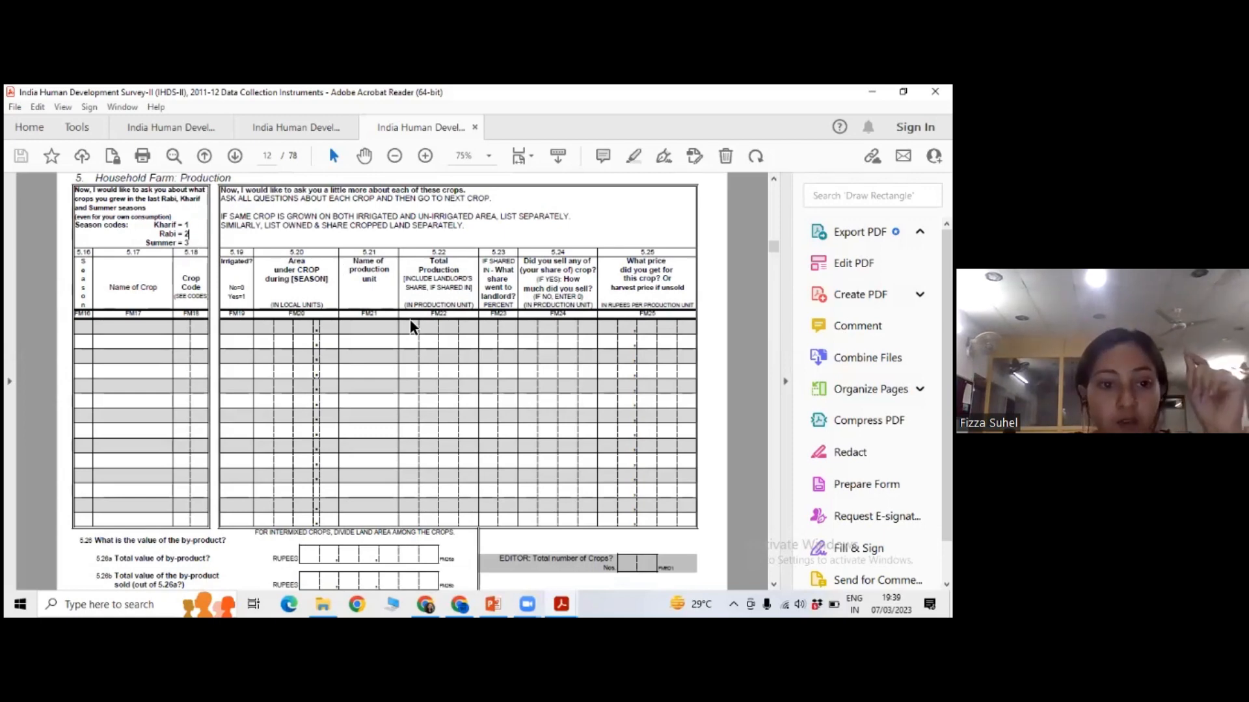
Enlarge the Household Farm: Production table on page 12 and point out variable code FM17 under Name of Crop by selecting it.
scroll(234, 214, up, 1)
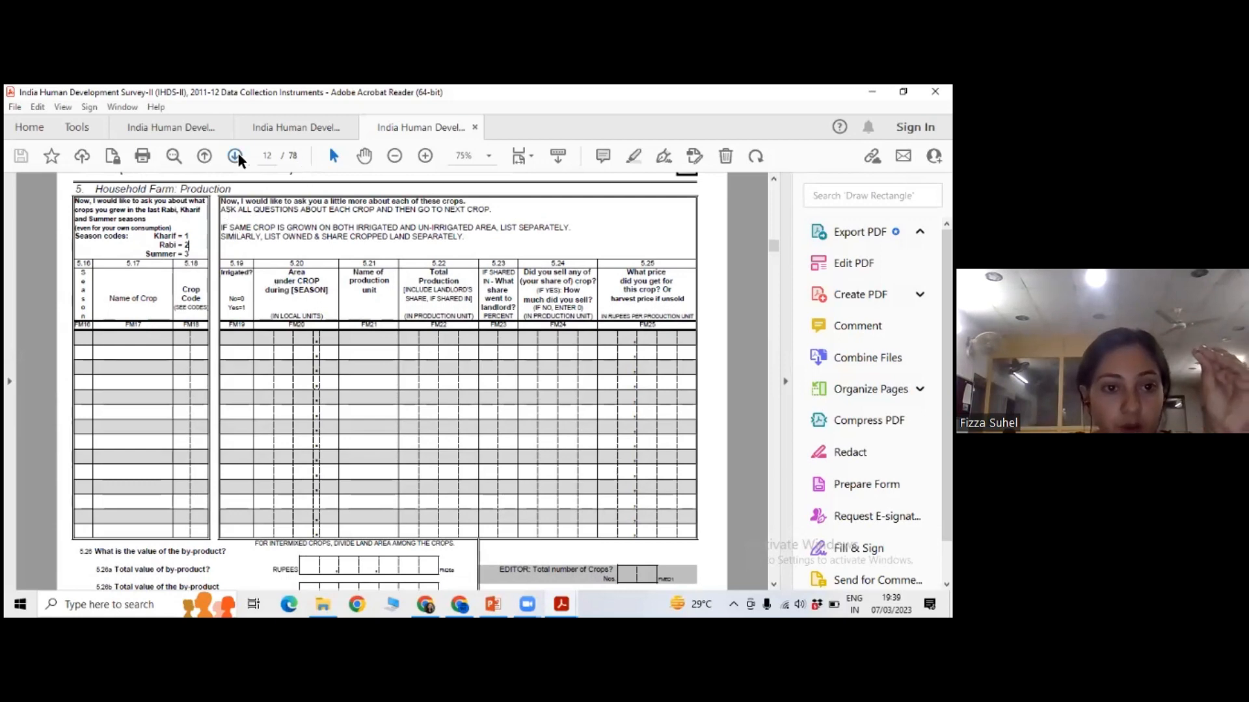
click(425, 155)
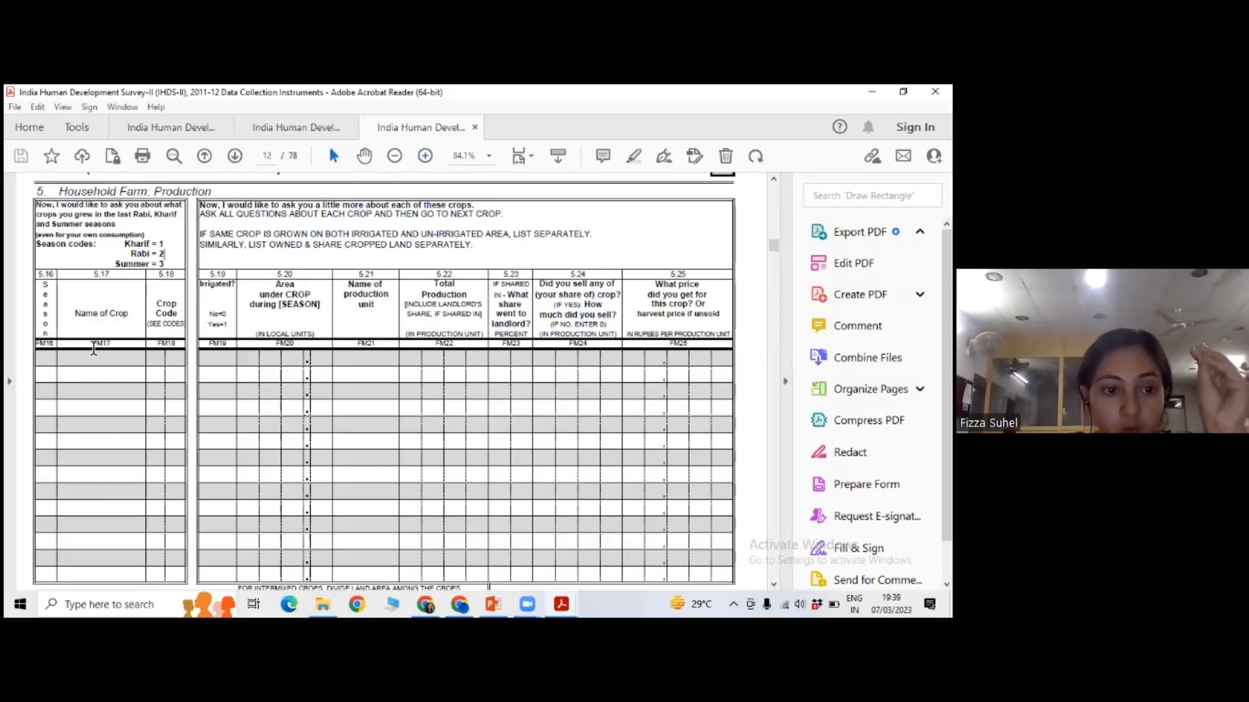
drag(87, 348, 117, 353)
click(112, 371)
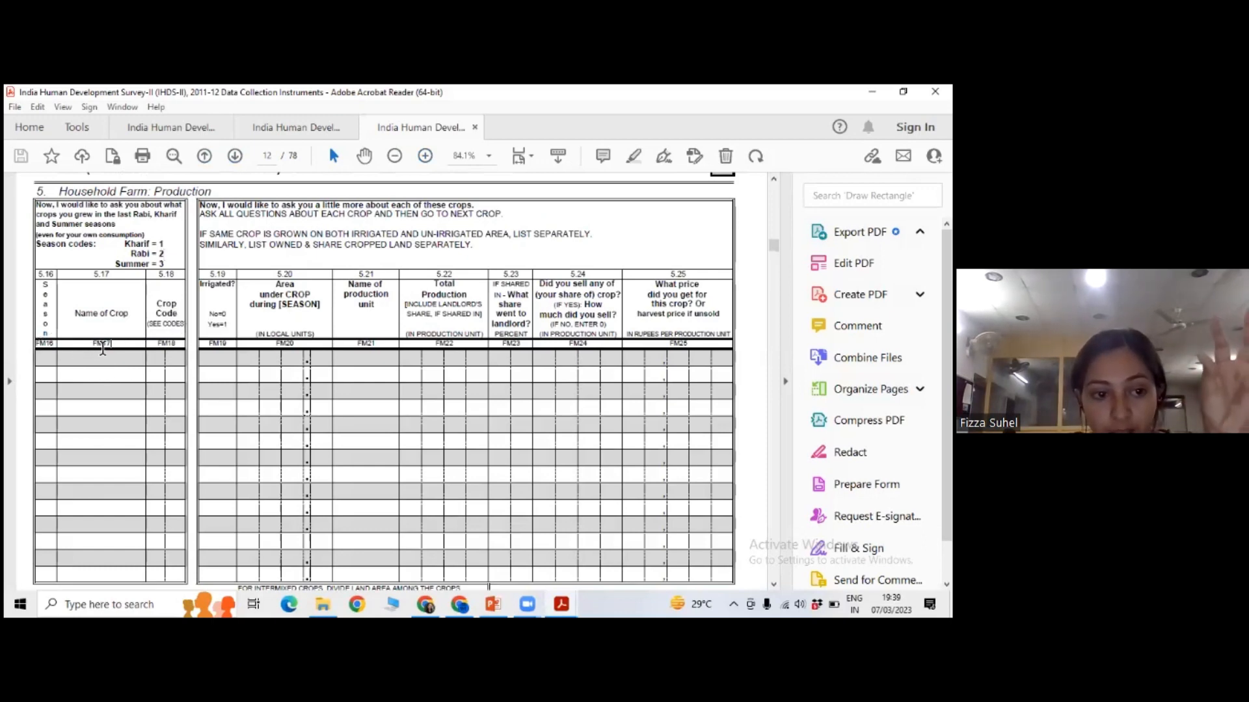
drag(92, 344, 113, 344)
click(425, 156)
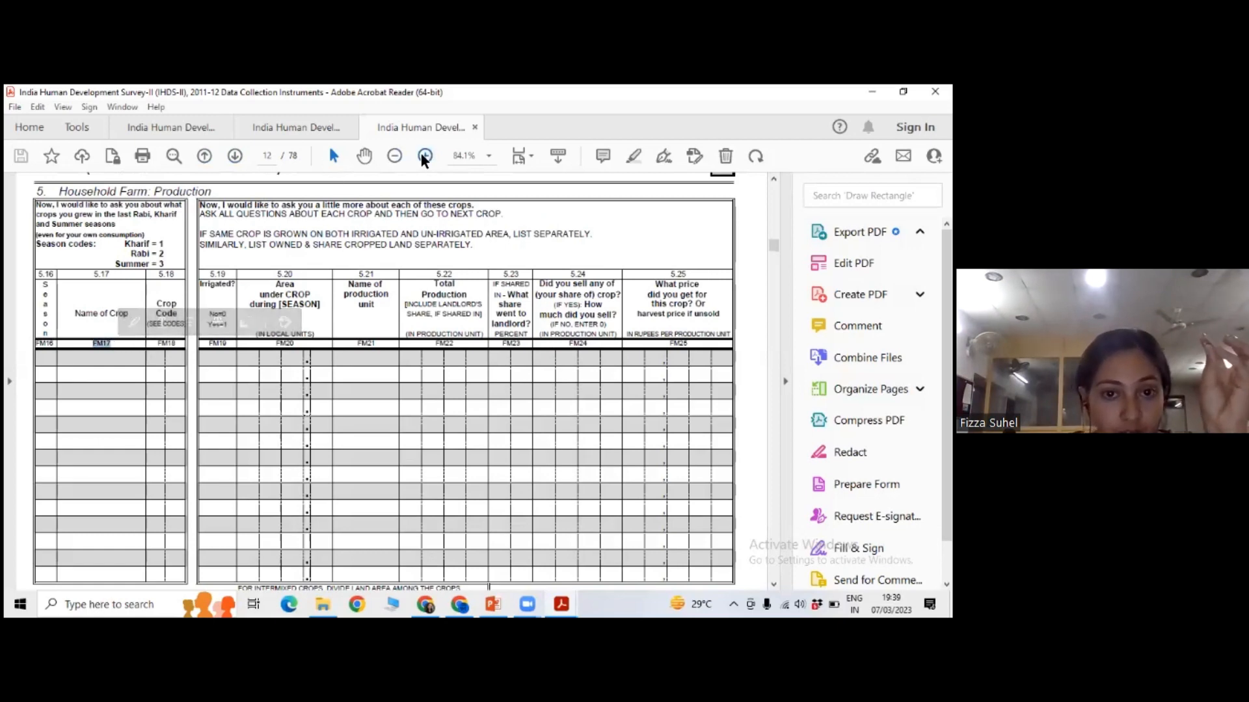
click(426, 155)
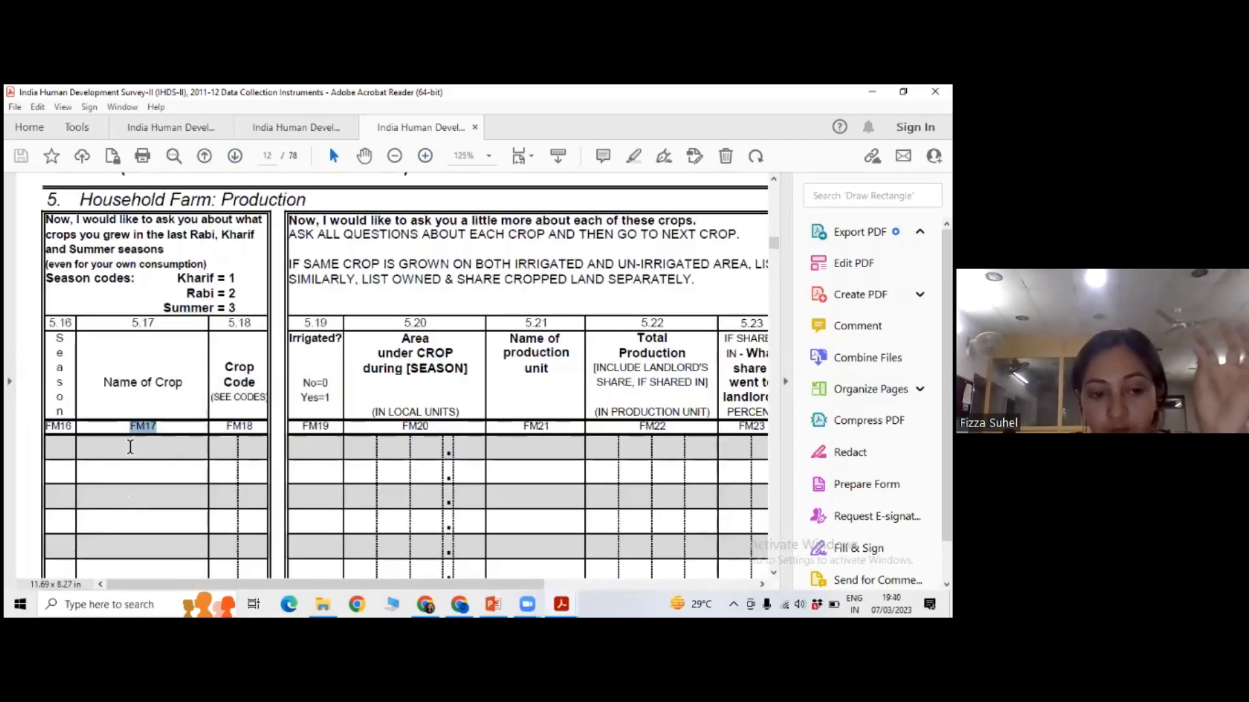
drag(126, 428, 161, 427)
click(128, 455)
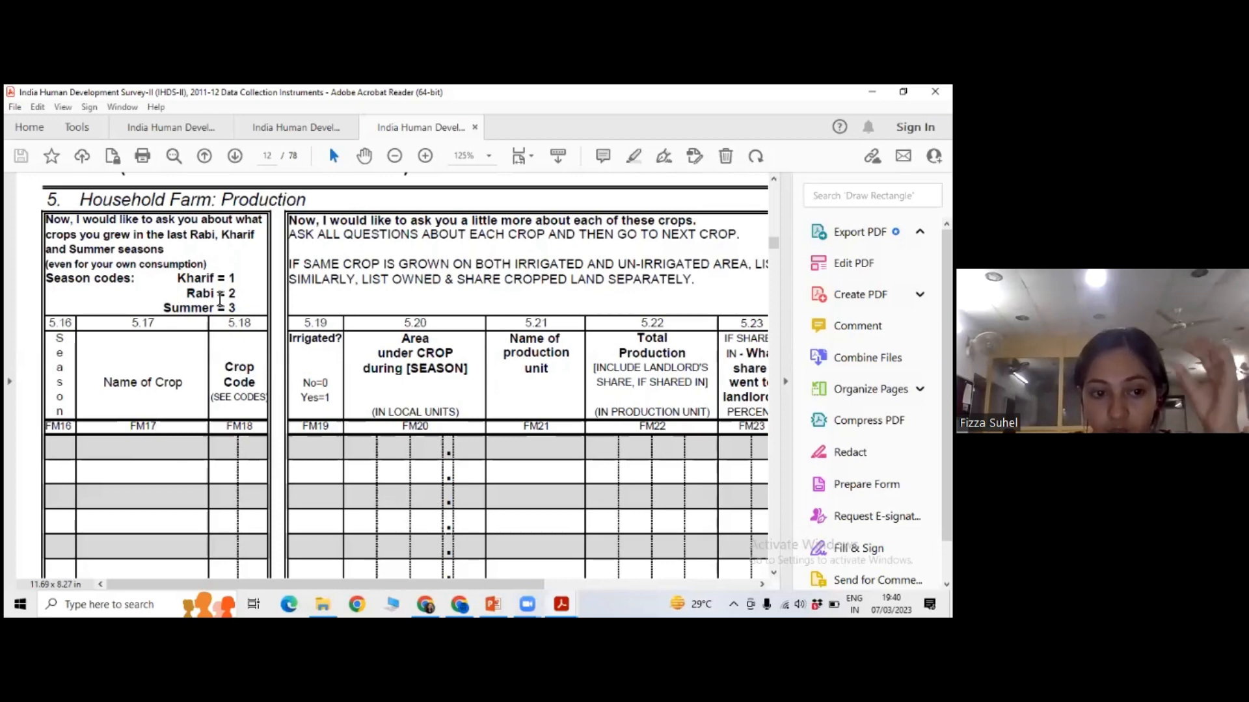
click(393, 155)
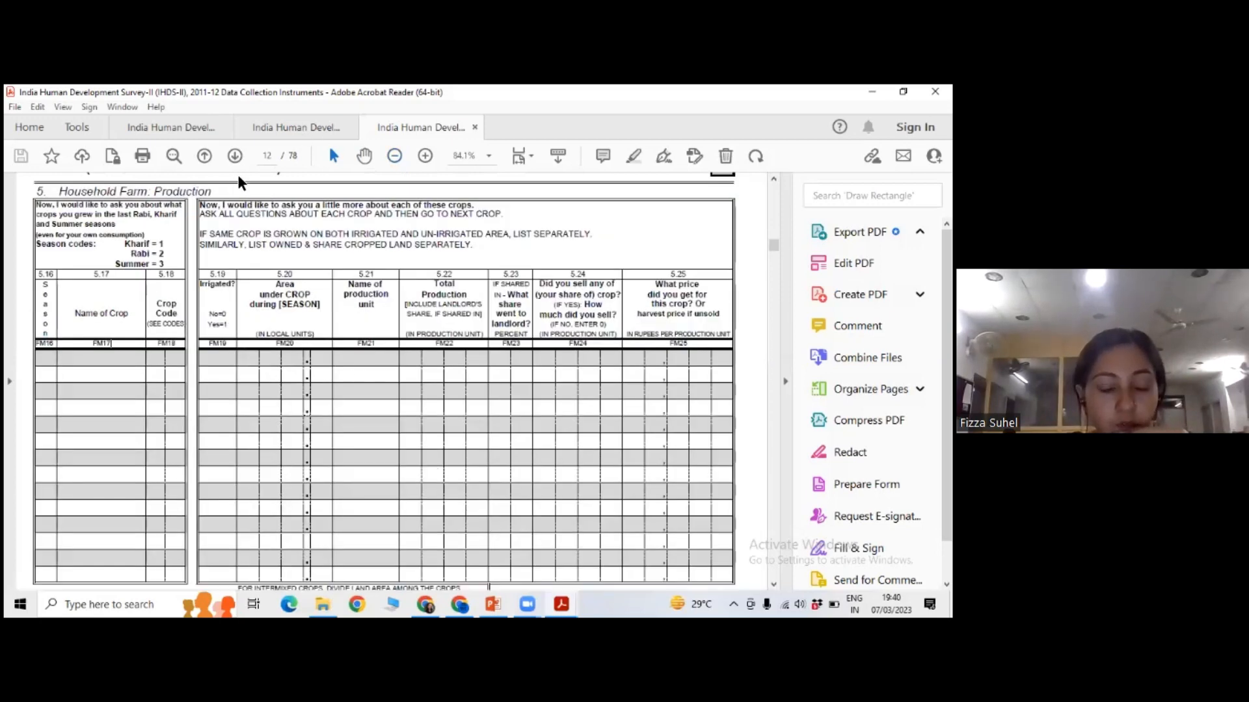
Switch to the DS0001 folder, open the file 36151-0001-Codebook and dismiss the Adobe Acrobat warning.
key(alt+Tab)
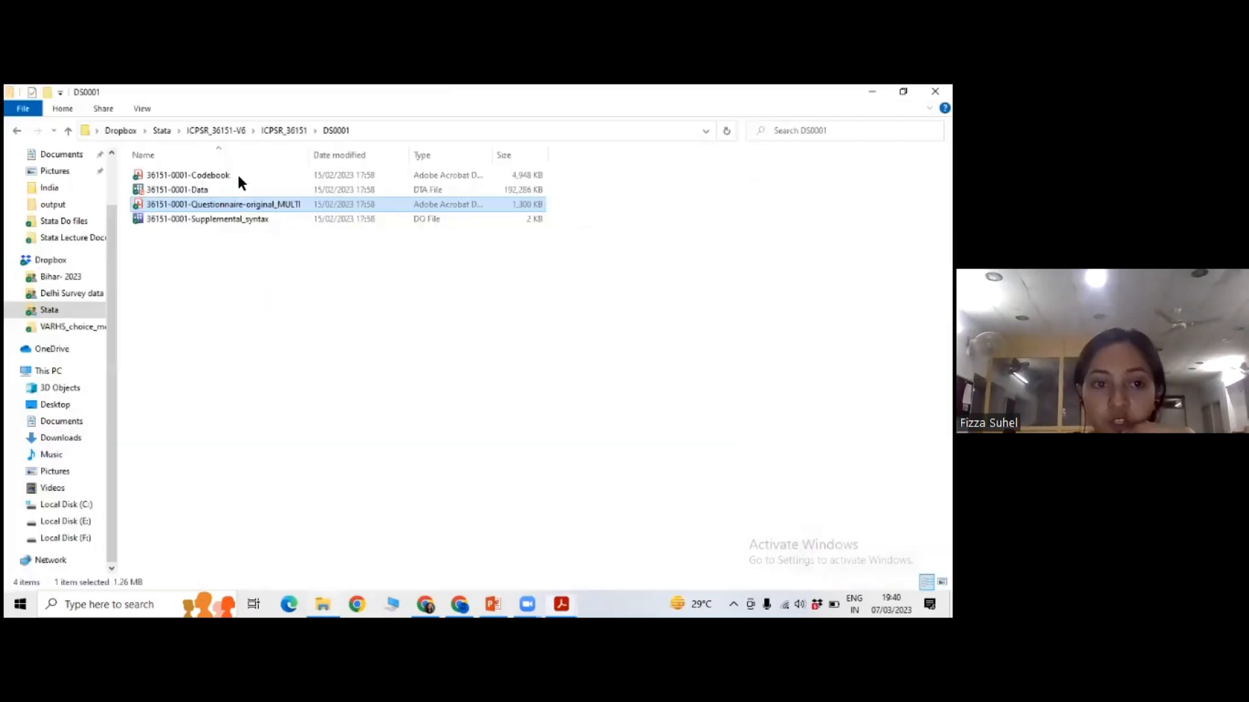
click(238, 175)
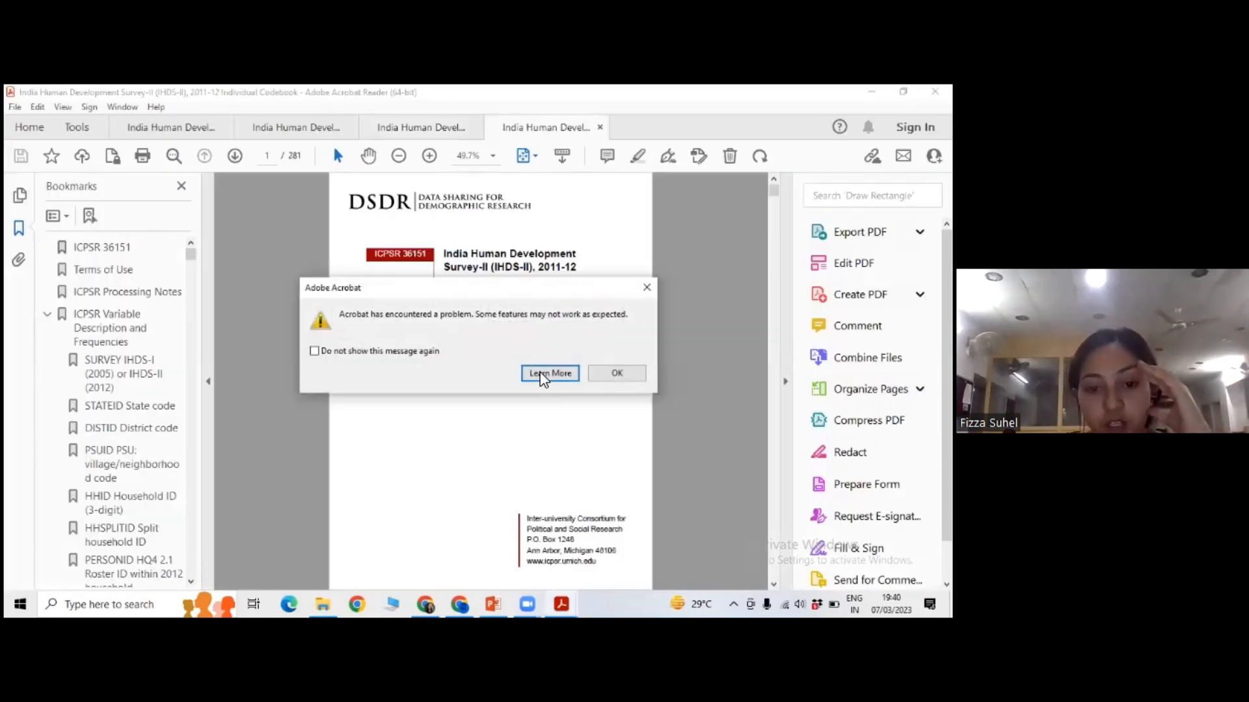
click(647, 288)
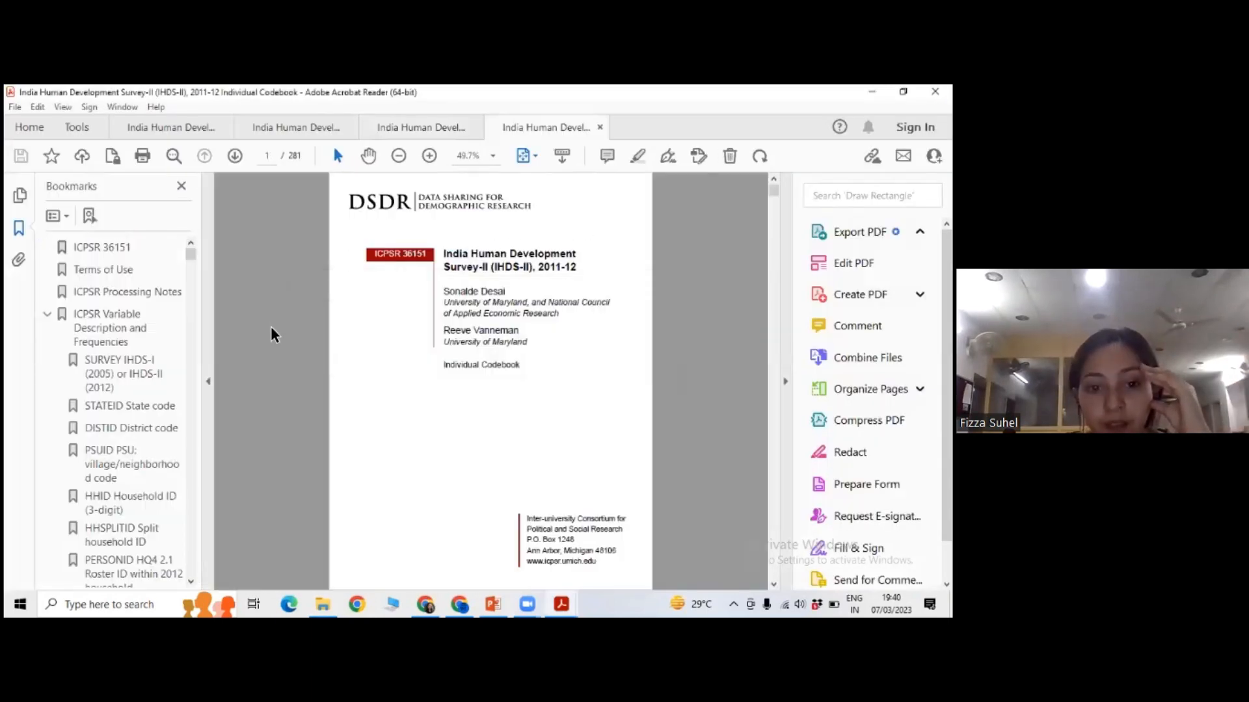
Enlarge the Individual Codebook pages and examine its variable listing through to the PSUID entry on page 8.
scroll(280, 338, down, 10)
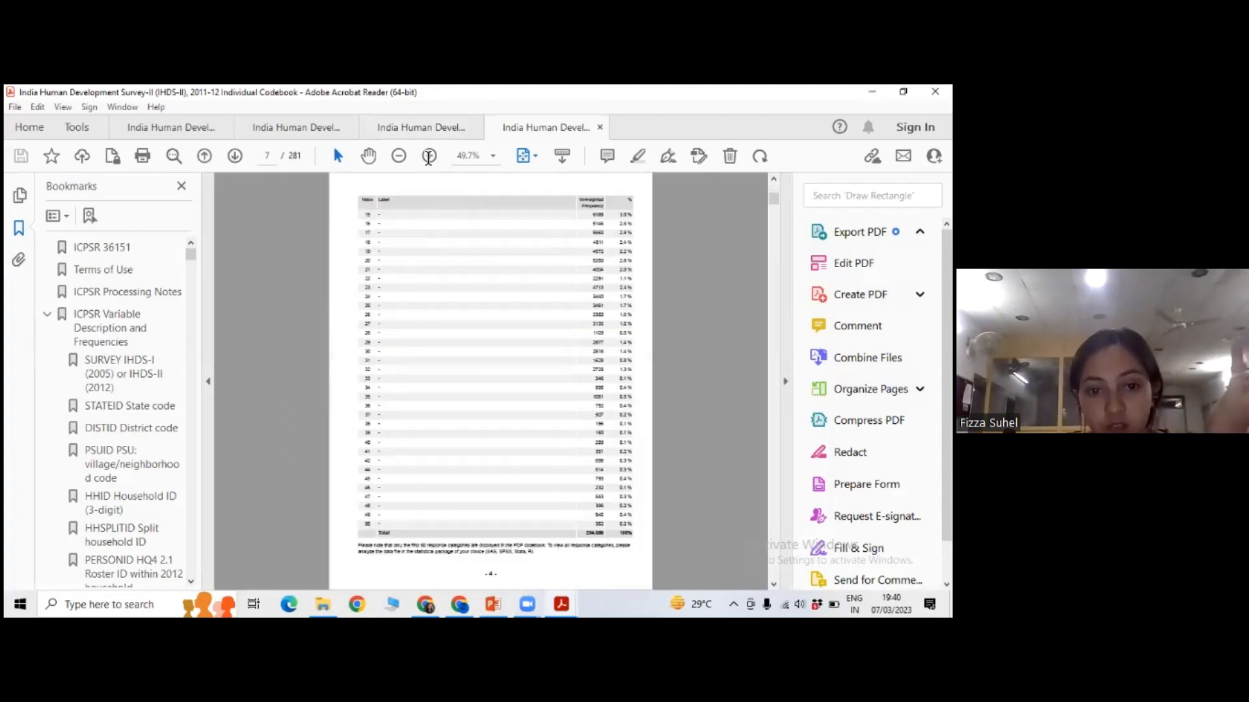
scroll(417, 258, up, 4)
scroll(417, 259, down, 10)
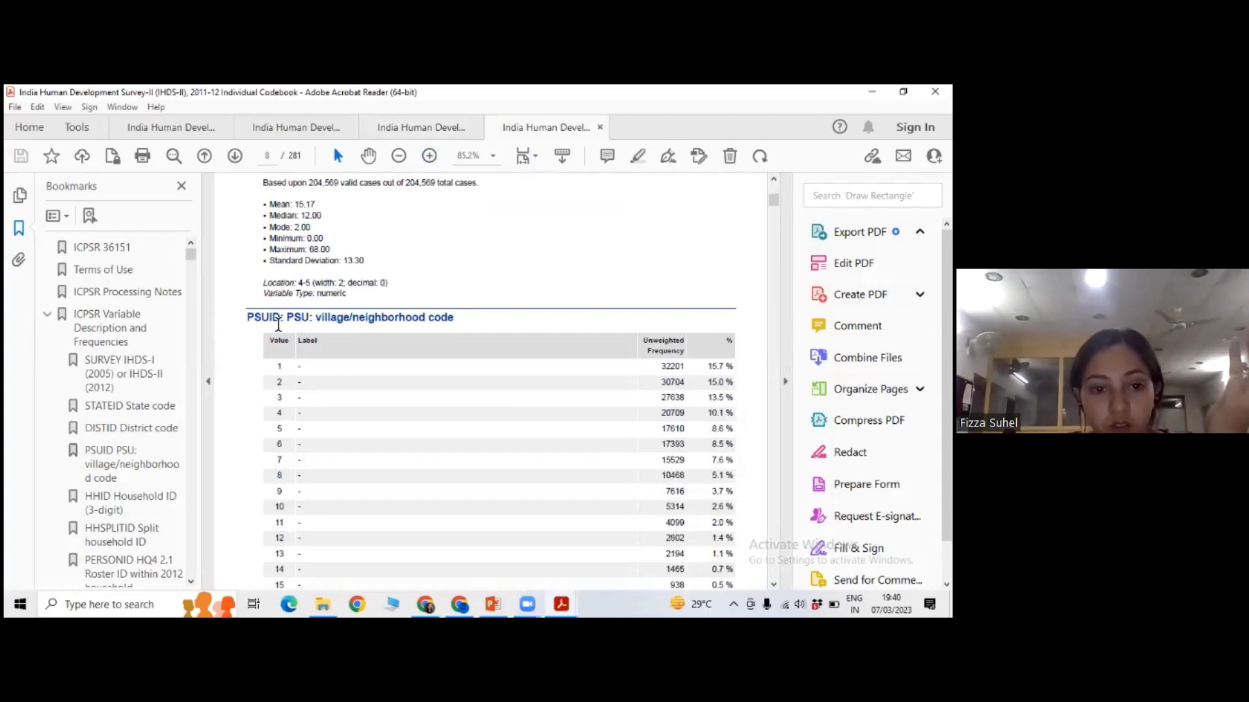
Point out the variable name FMHOURS on page 32 and its description "HQ10 5.37-38 Farm: hours/year" by selecting each.
drag(773, 200, 774, 233)
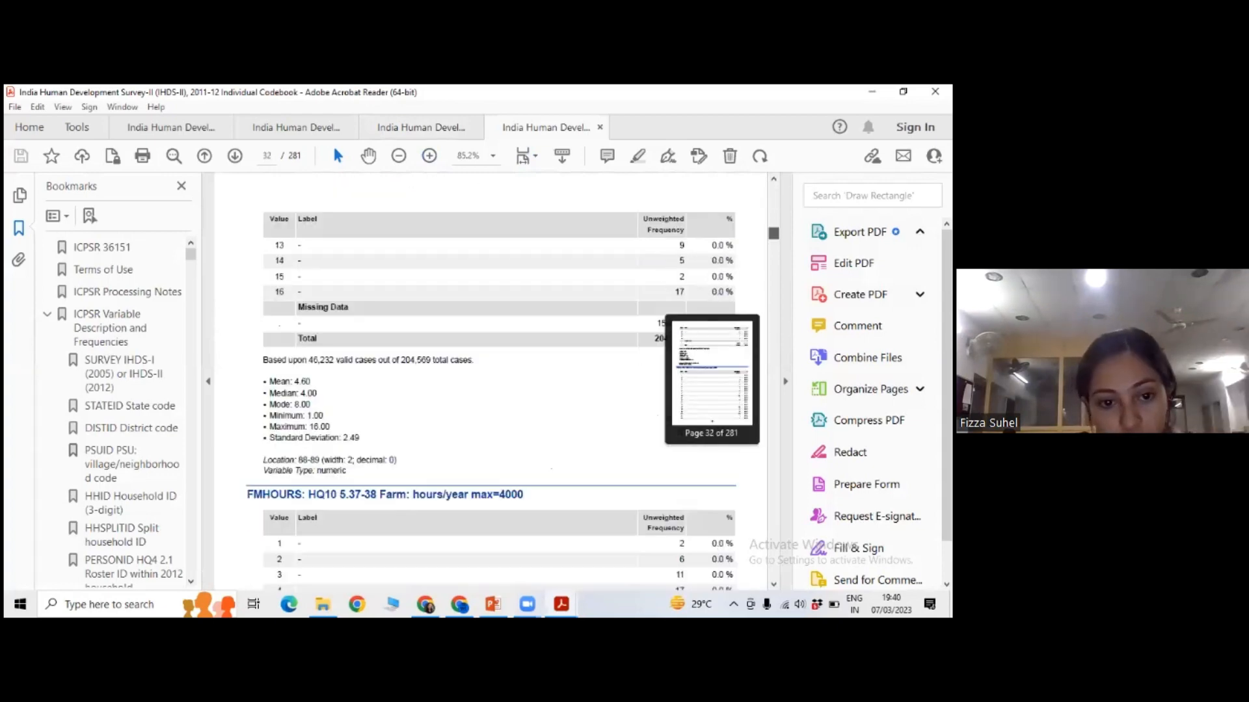
scroll(437, 329, down, 3)
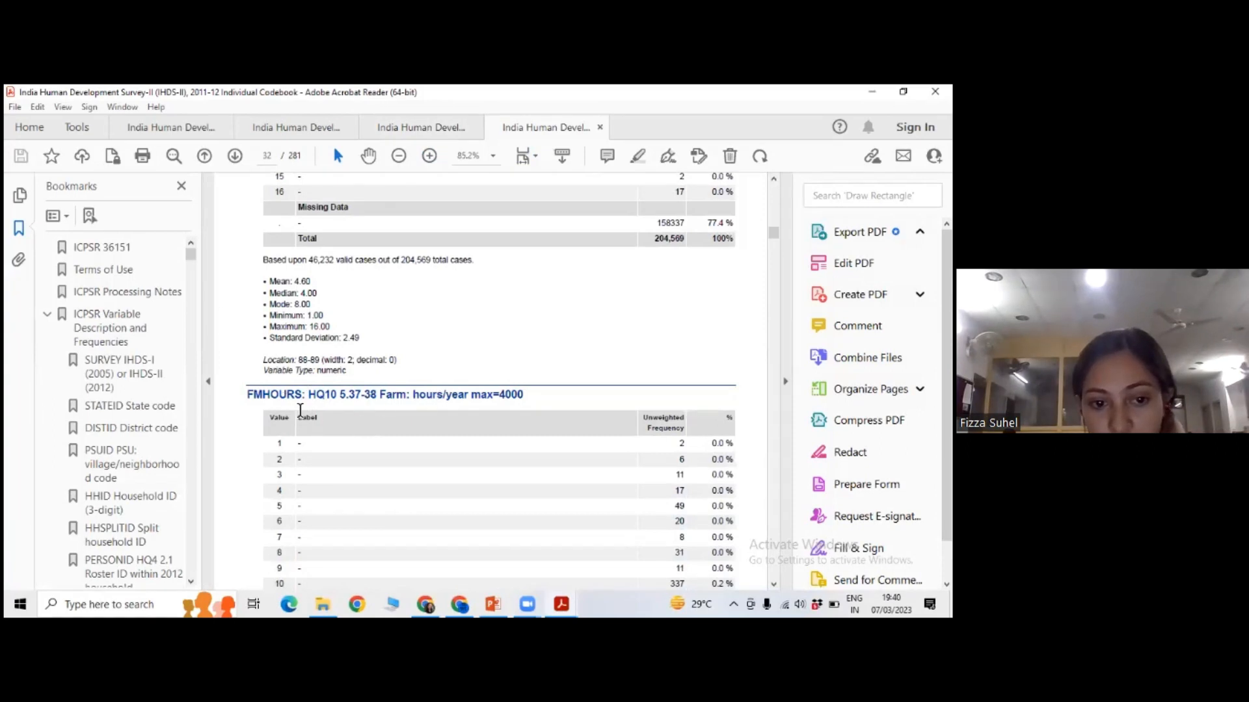
drag(248, 394, 301, 395)
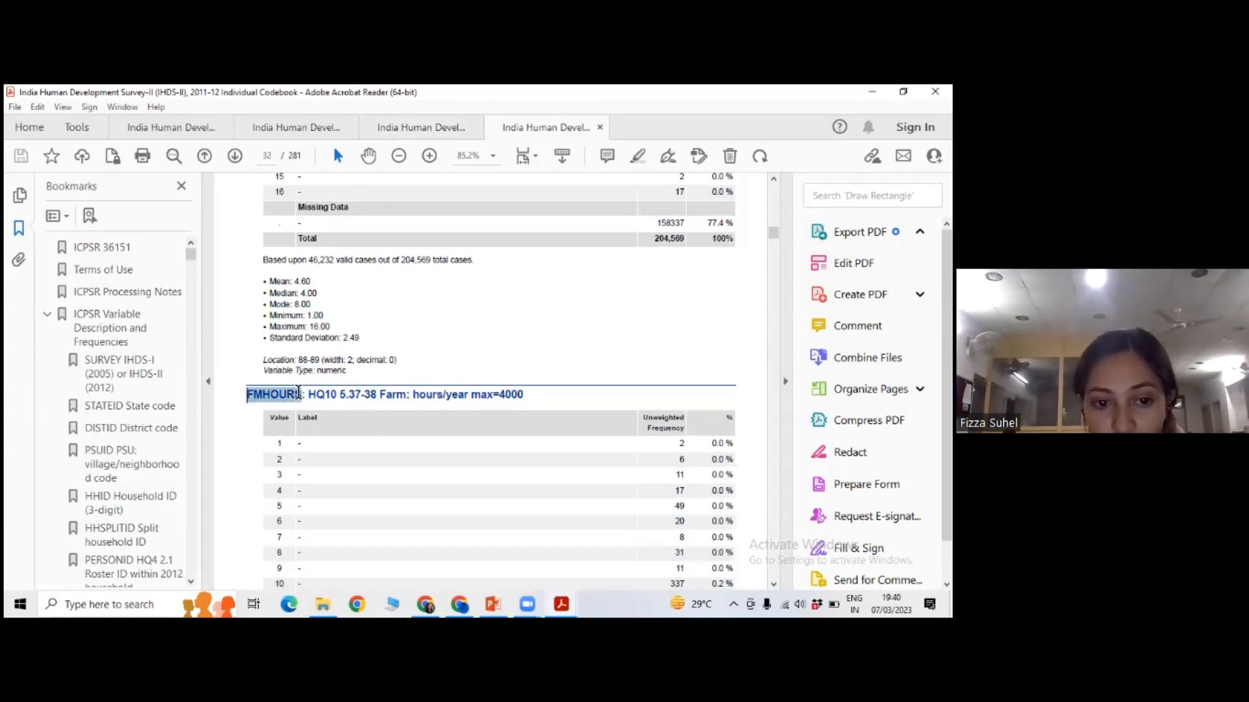
click(325, 403)
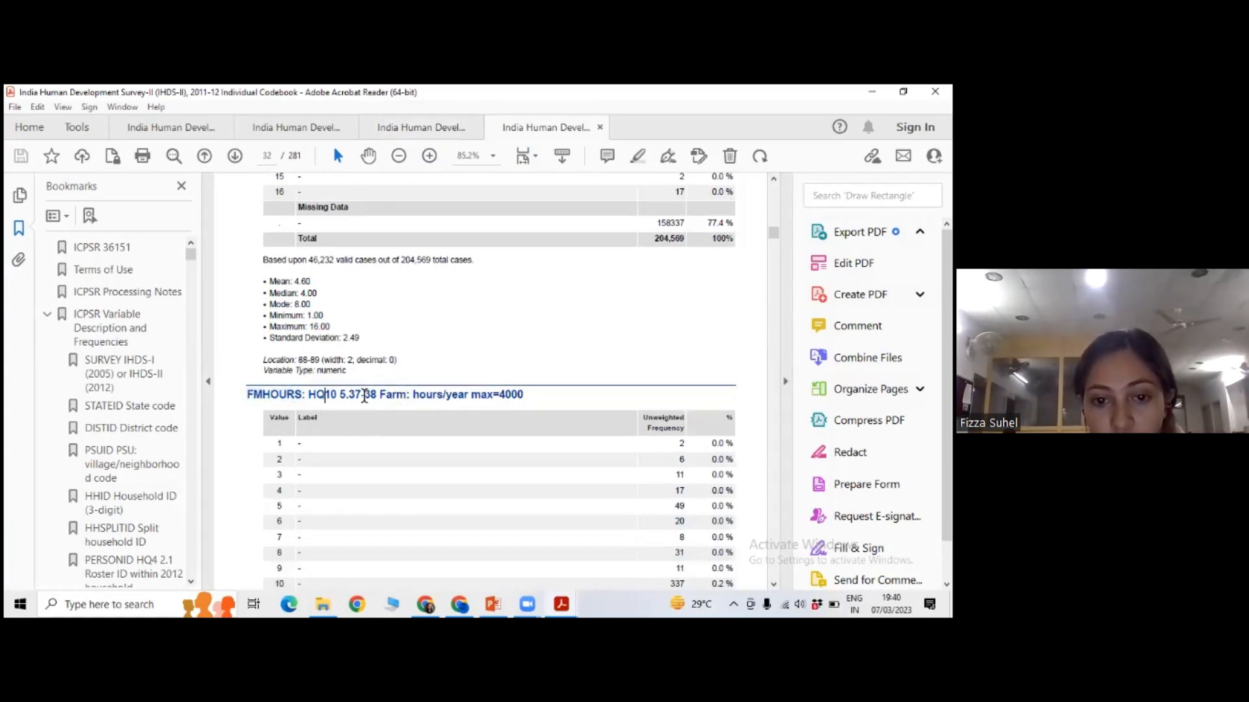
scroll(484, 390, down, 1)
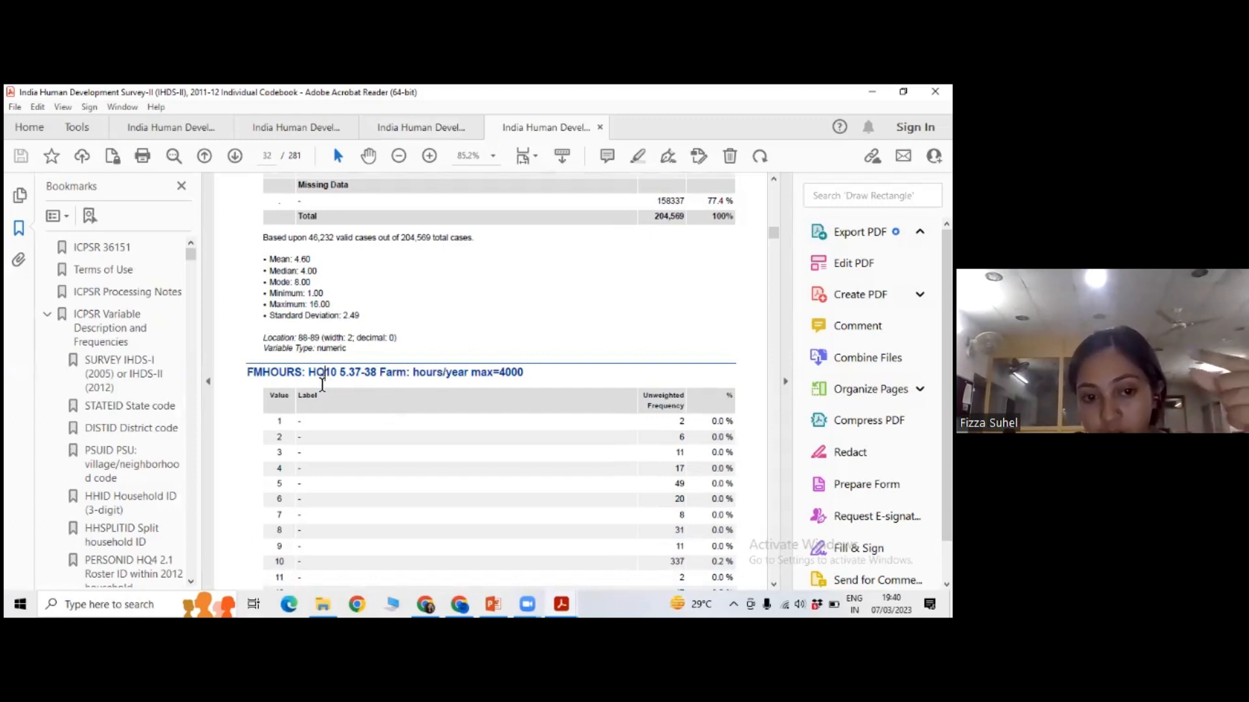
drag(309, 373, 498, 373)
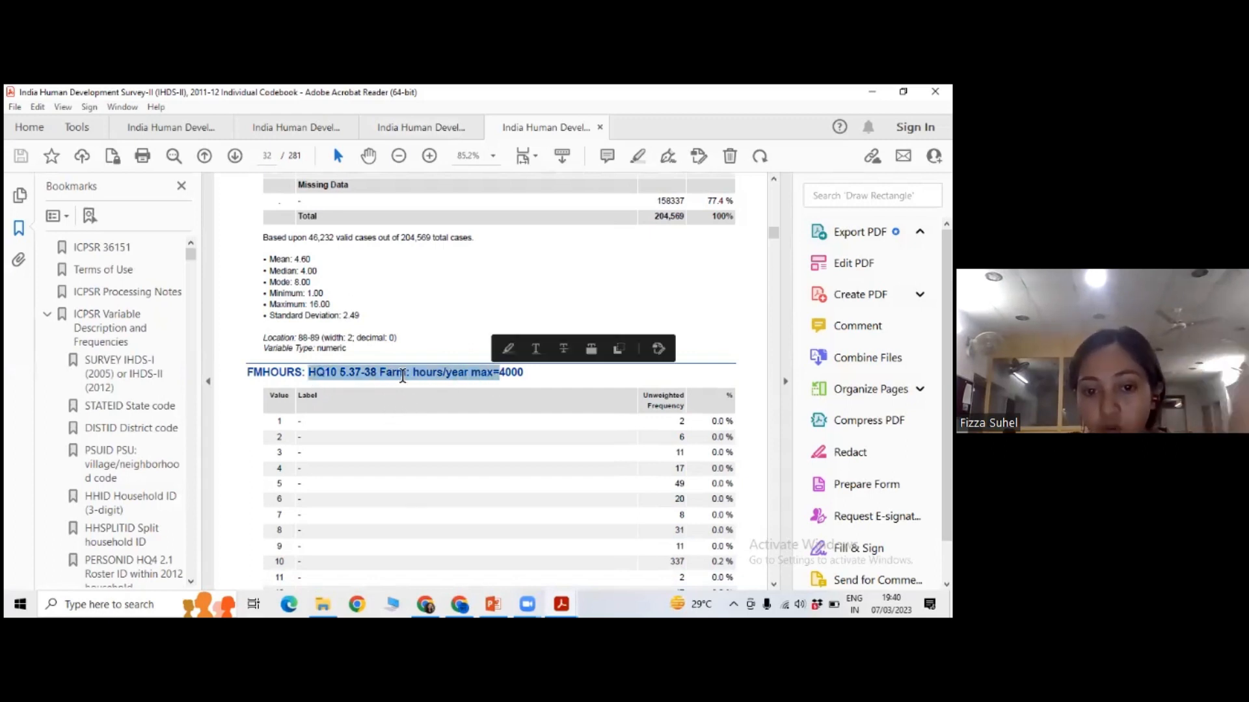
scroll(452, 372, down, 1)
click(536, 390)
Examine the FMHOURS value frequencies, missing data and summary statistics on pages 32 to 34 of the codebook.
scroll(419, 384, down, 3)
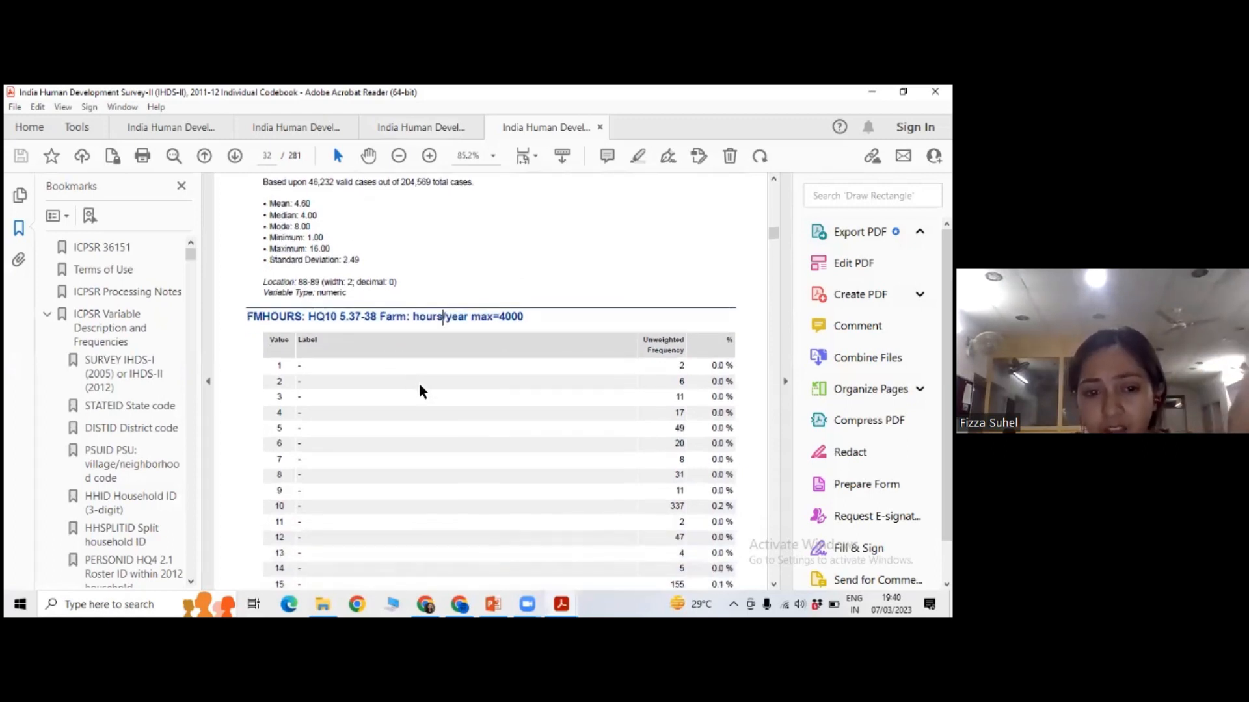
scroll(348, 374, down, 10)
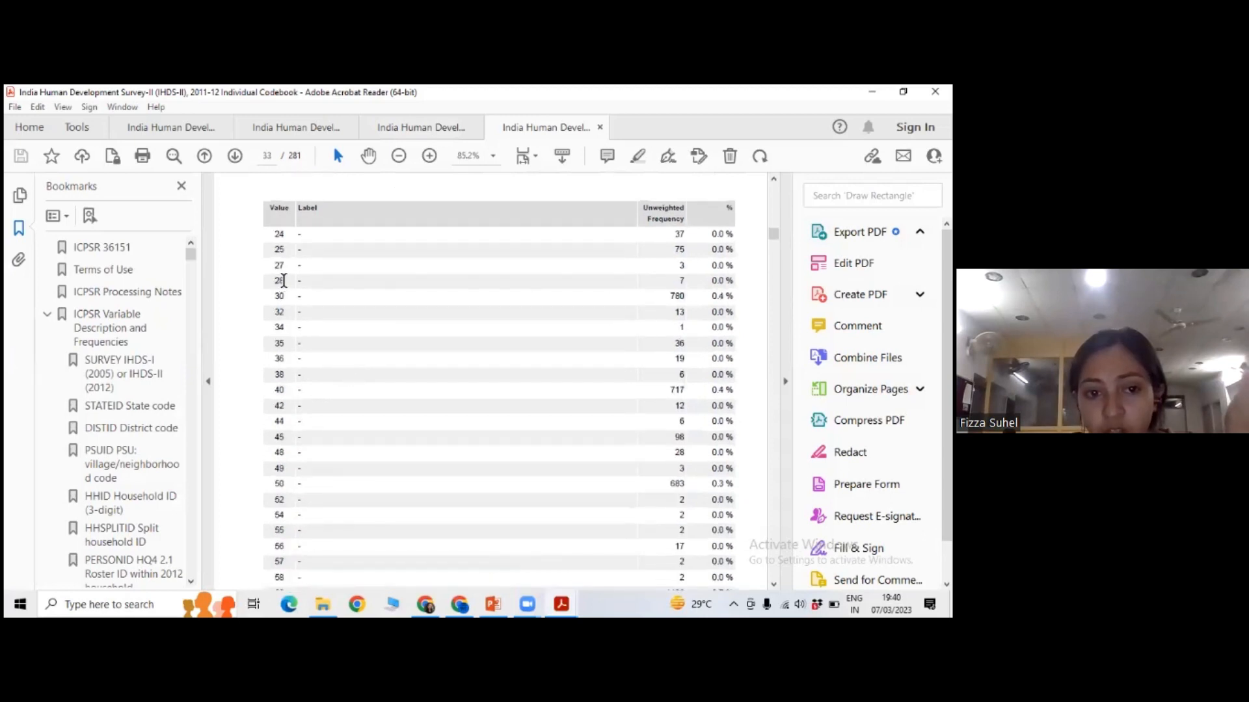
scroll(385, 361, down, 5)
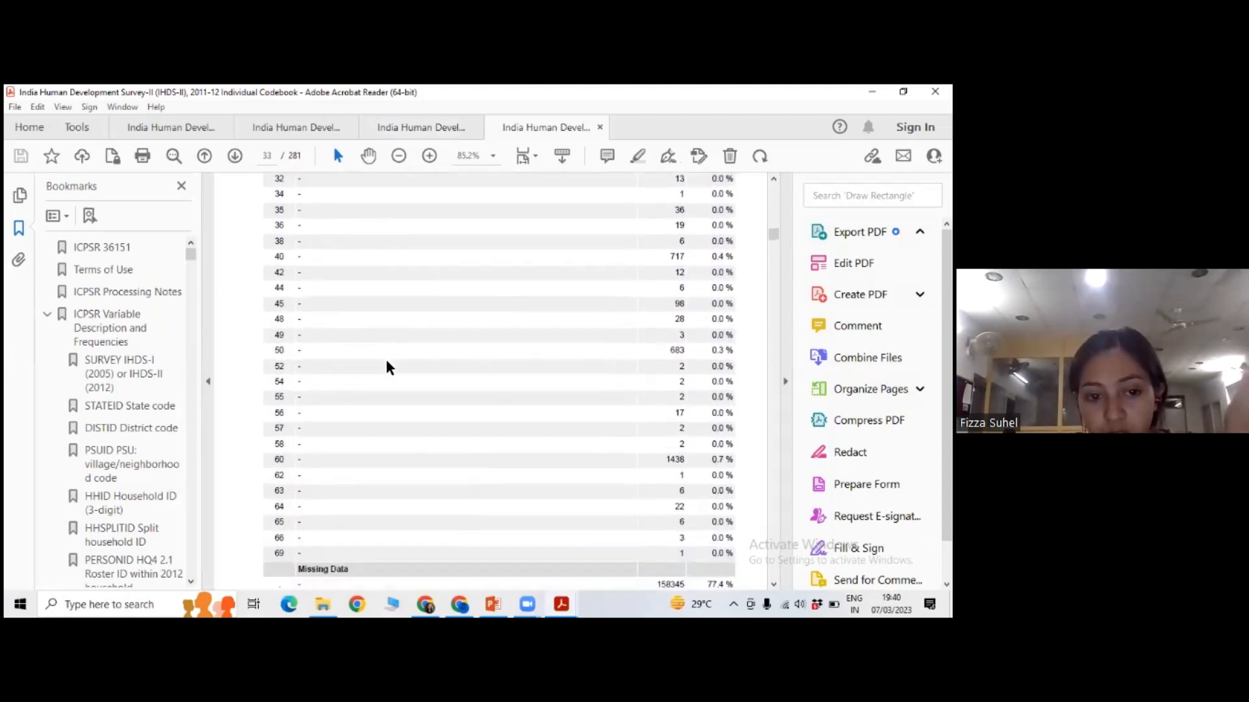
scroll(385, 361, down, 5)
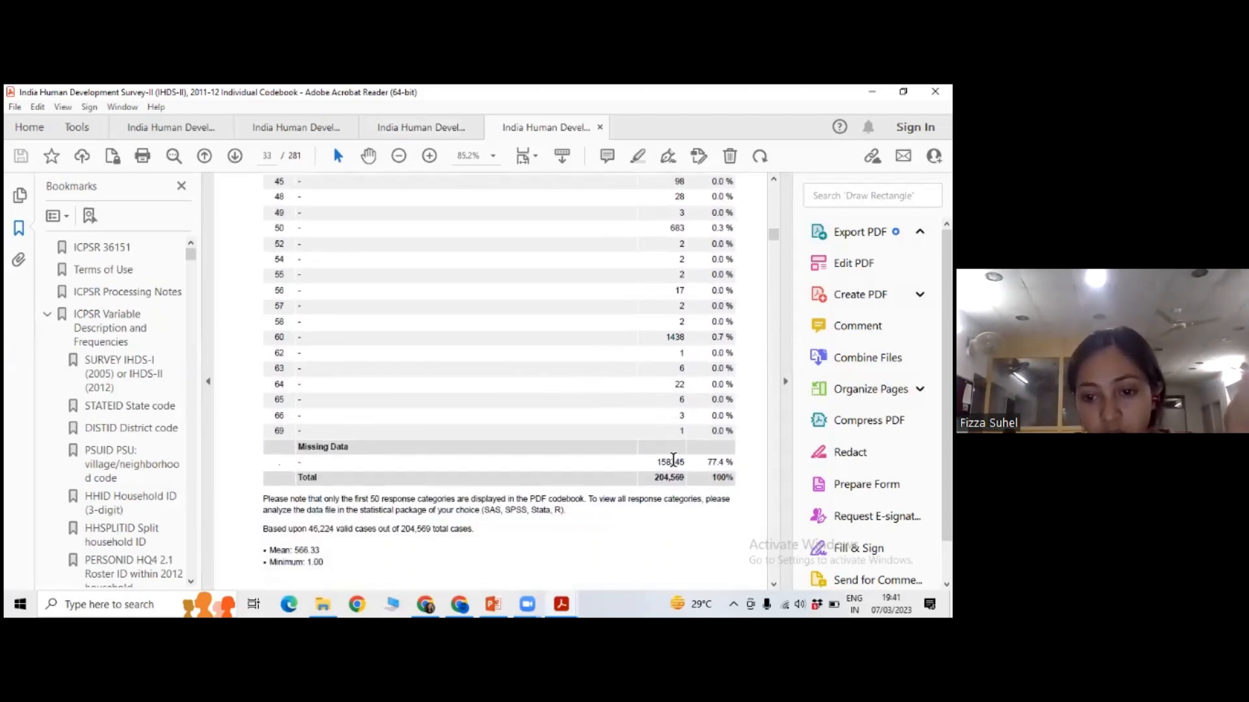
scroll(673, 455, down, 1)
scroll(390, 469, down, 10)
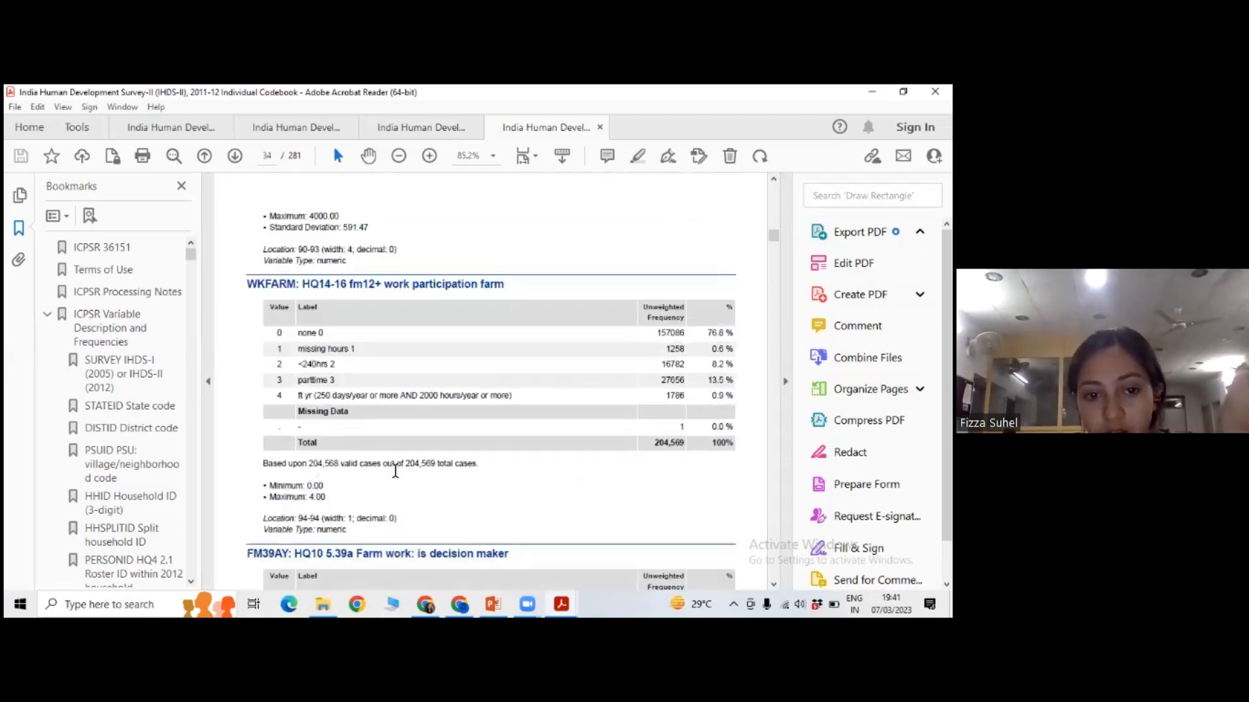
scroll(394, 471, up, 10)
drag(295, 518, 341, 528)
click(322, 483)
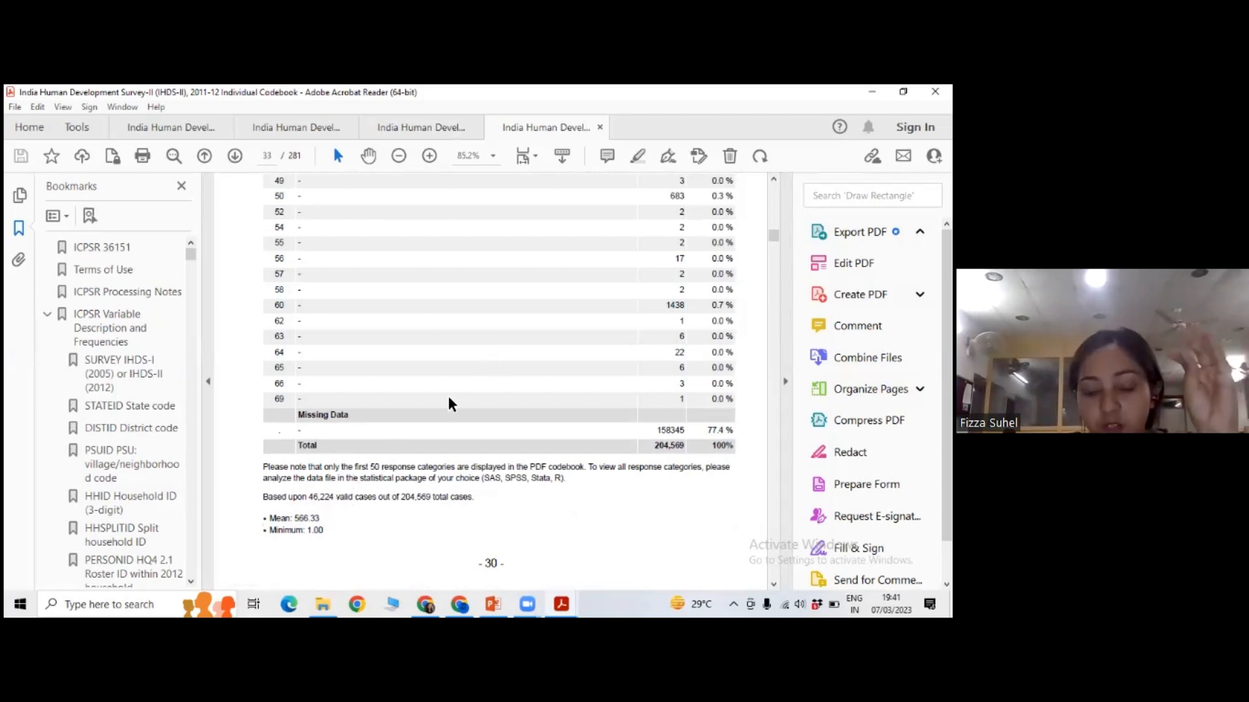
click(392, 529)
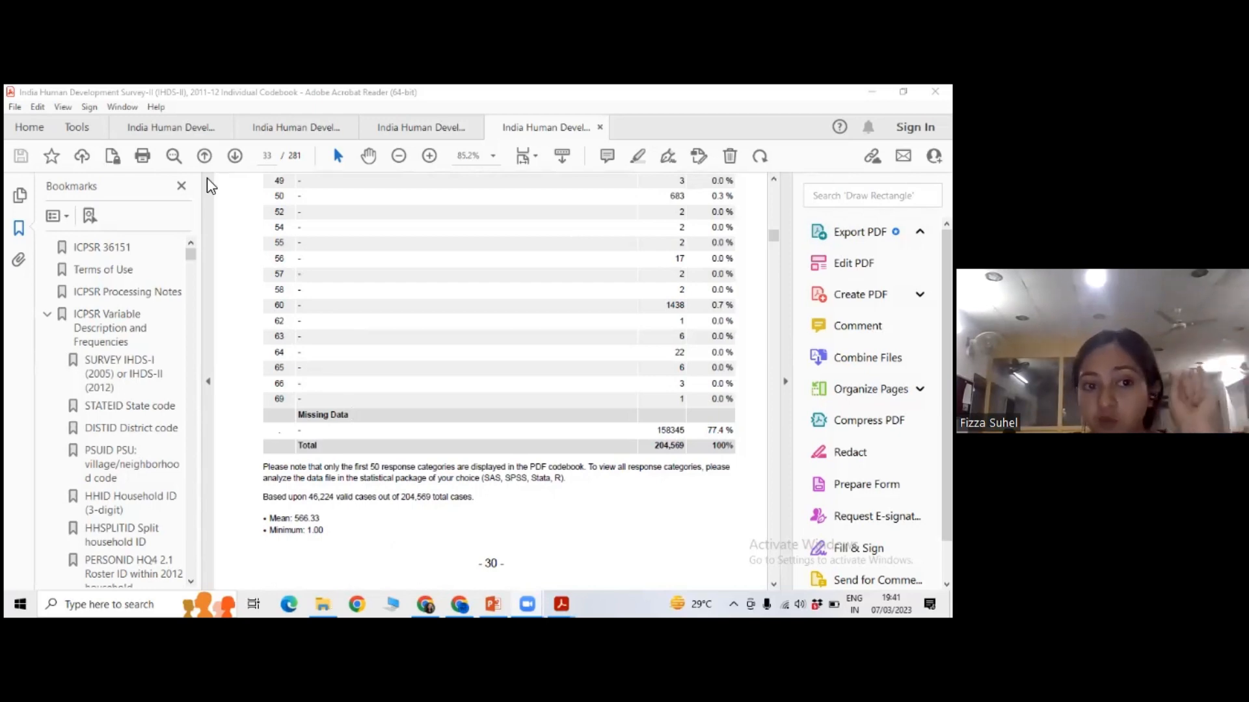
key(alt+Tab)
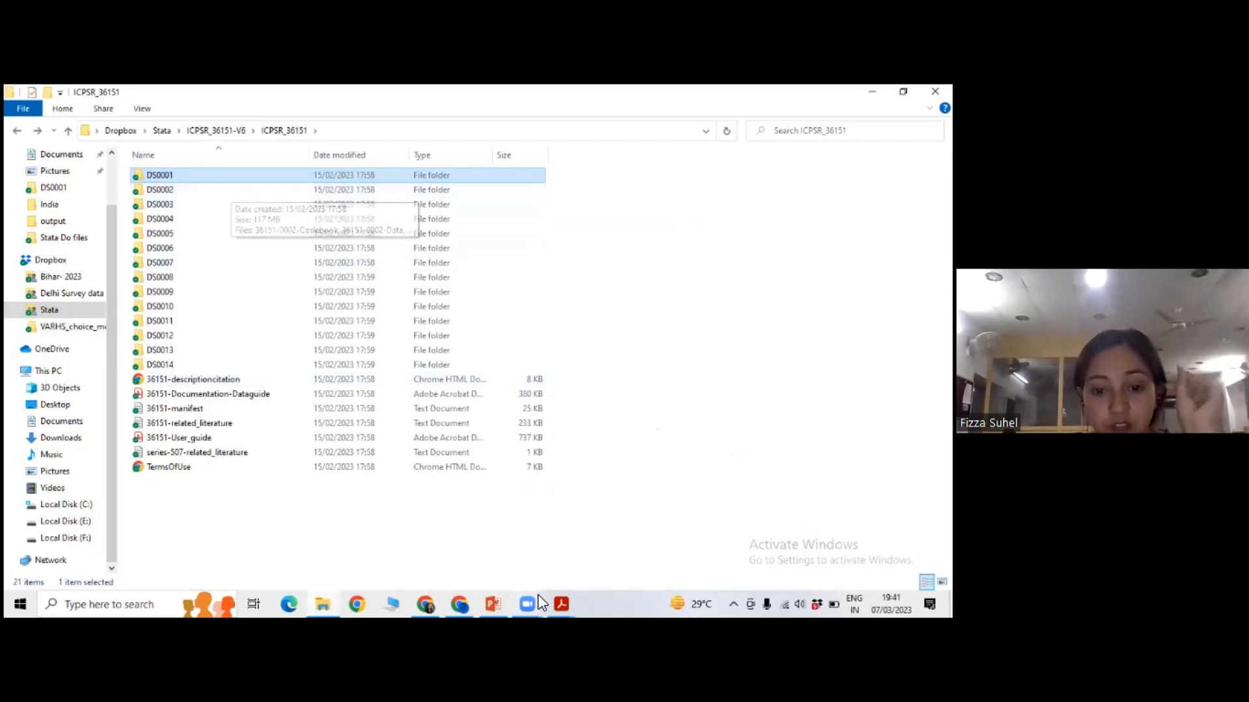
mouse_move(536, 594)
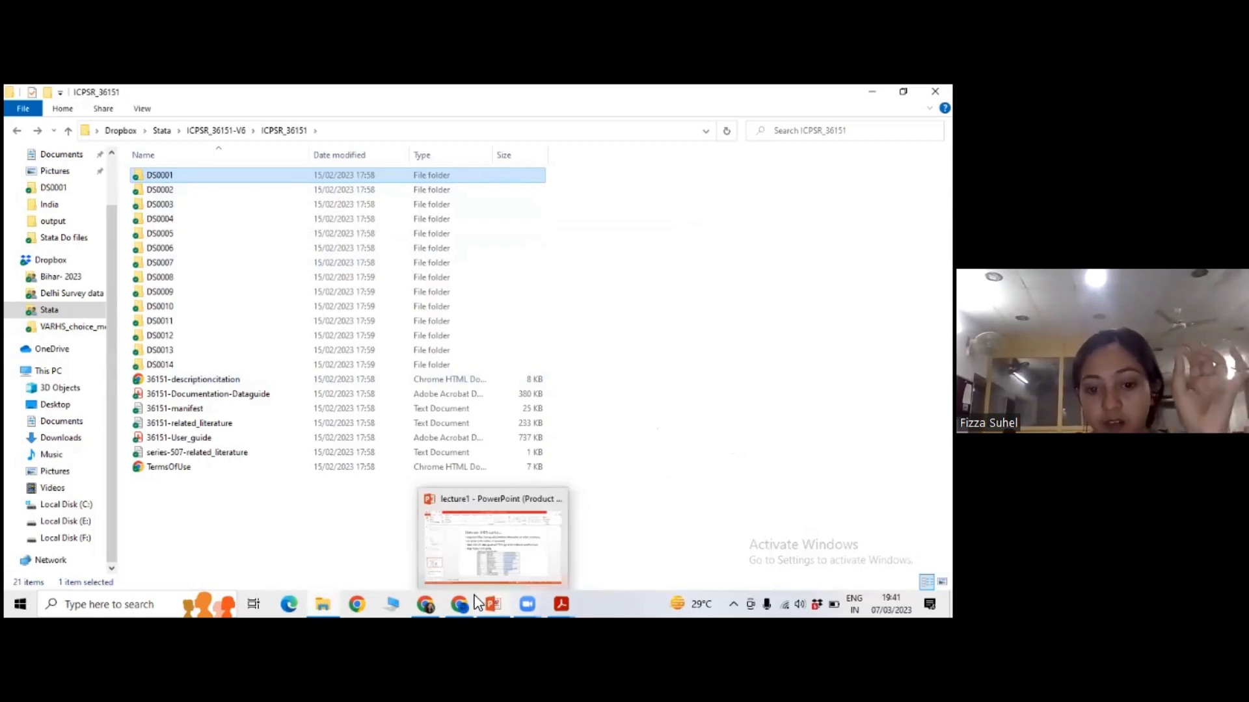
mouse_move(435, 602)
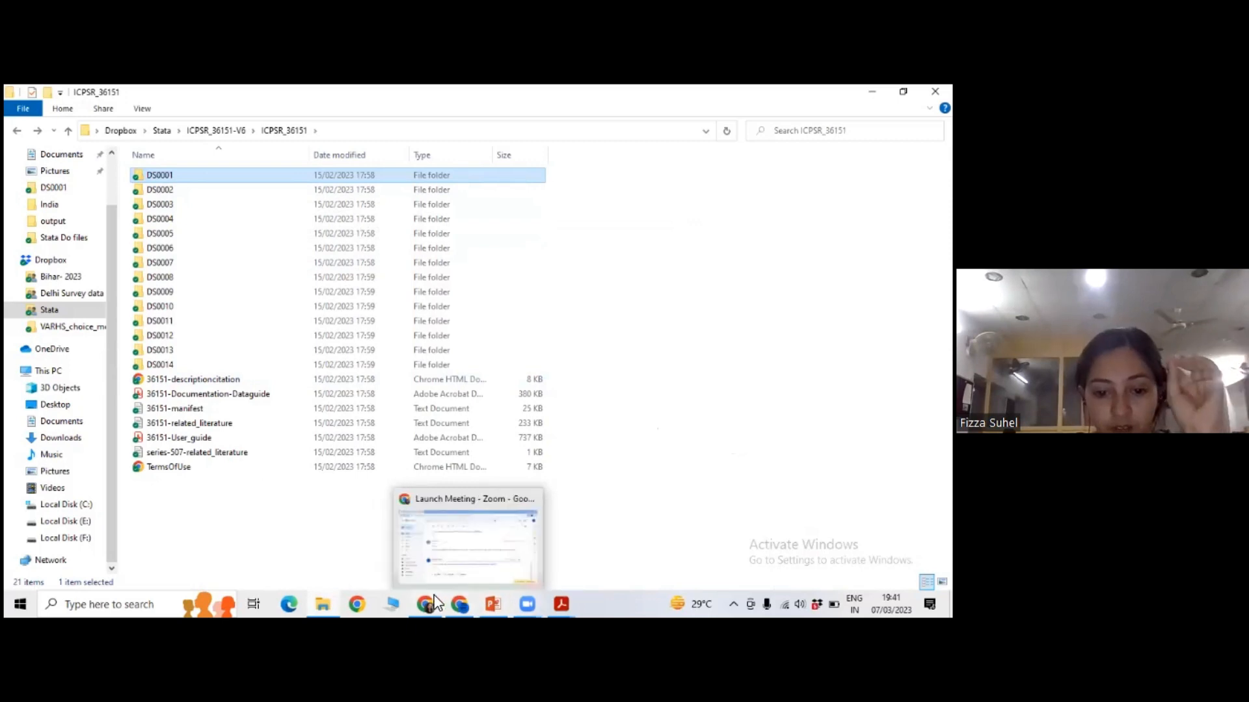
click(519, 597)
click(637, 408)
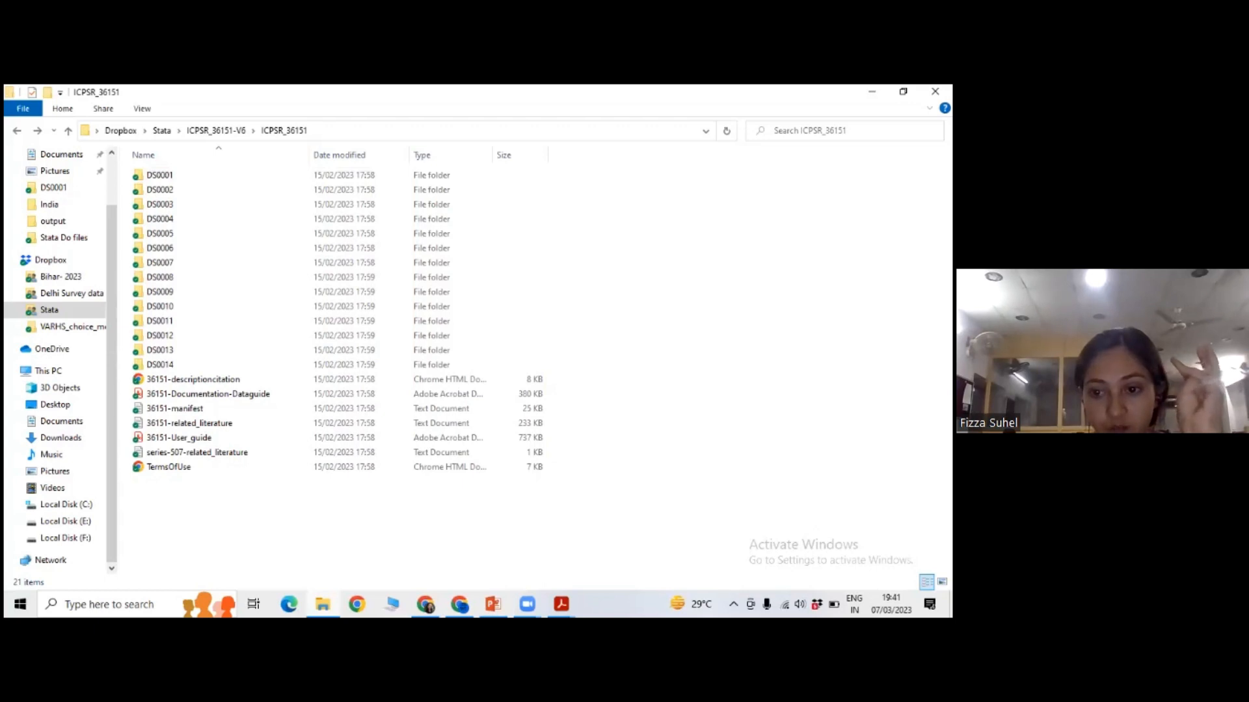
click(467, 599)
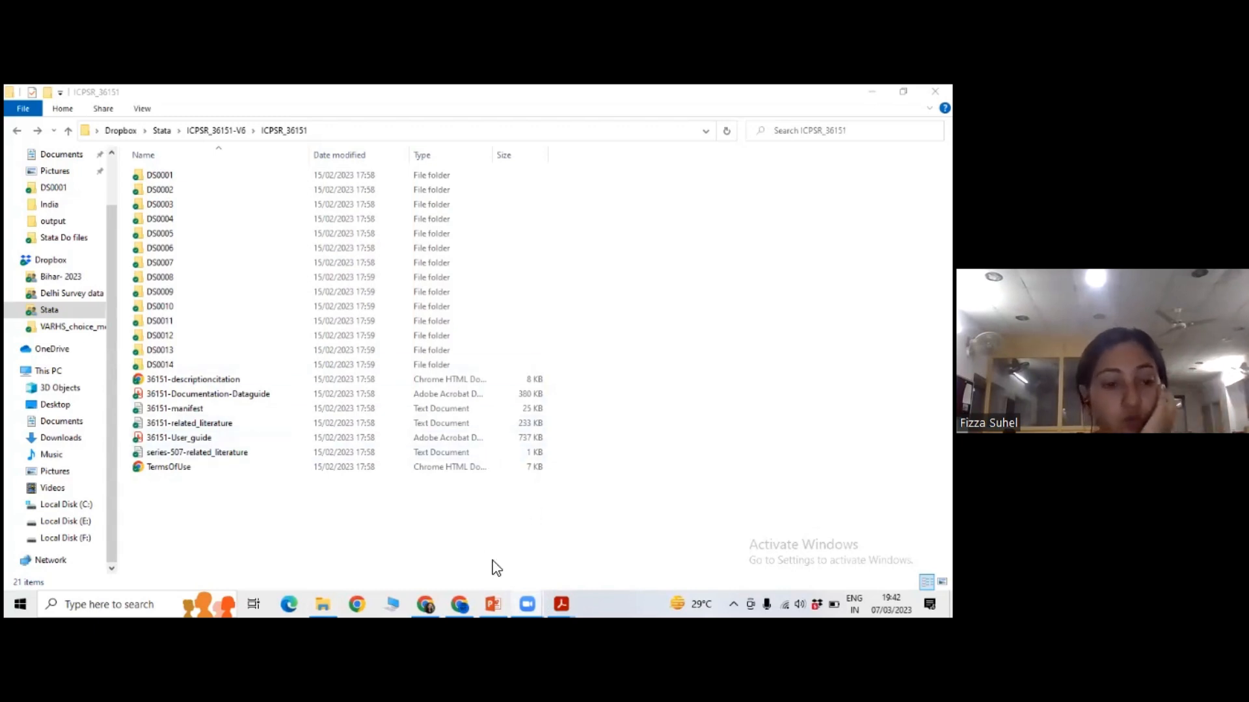
Switch to the lecture1 presentation in PowerPoint and review the "Exploring Data" slide and the "Dataset- IHDS contd..." slide before it.
click(500, 599)
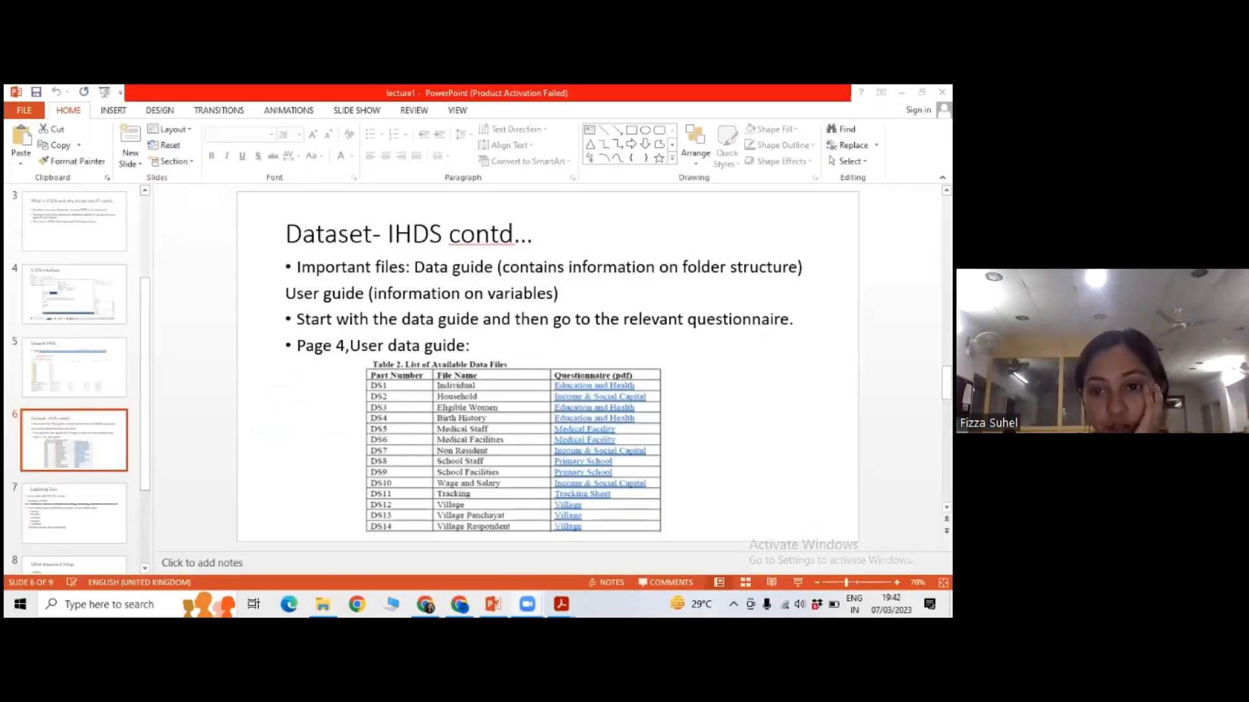
click(49, 513)
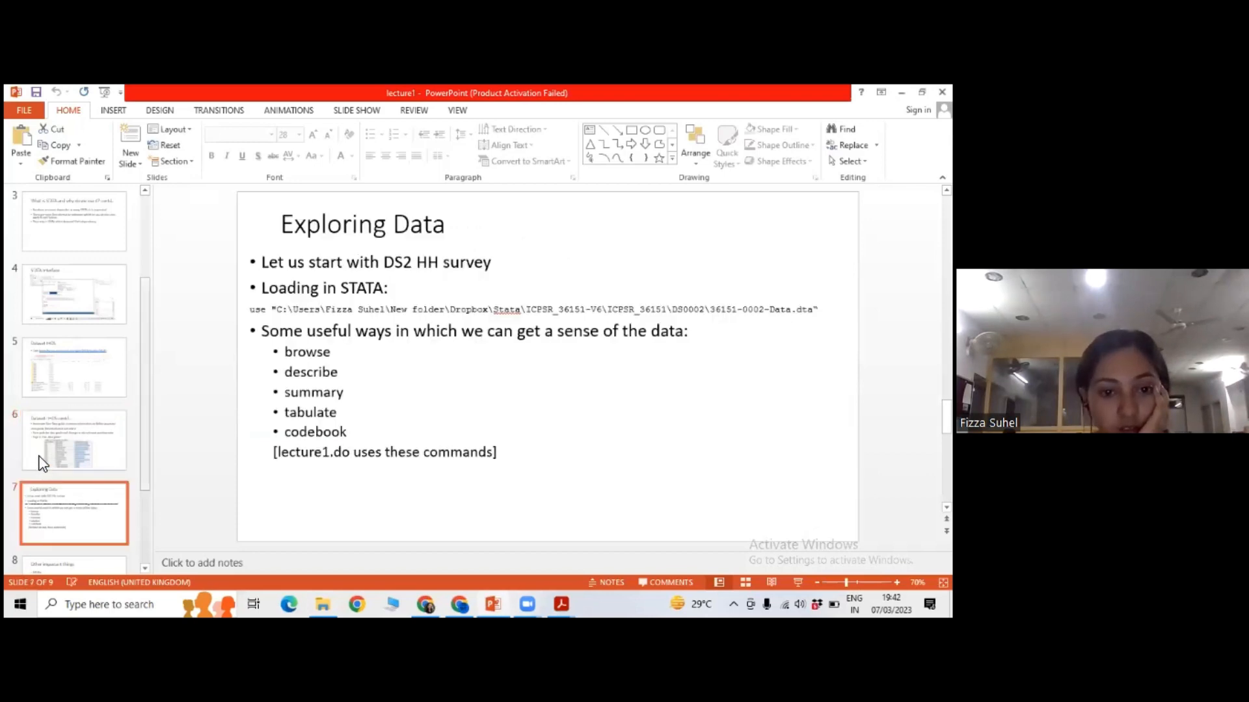
click(44, 437)
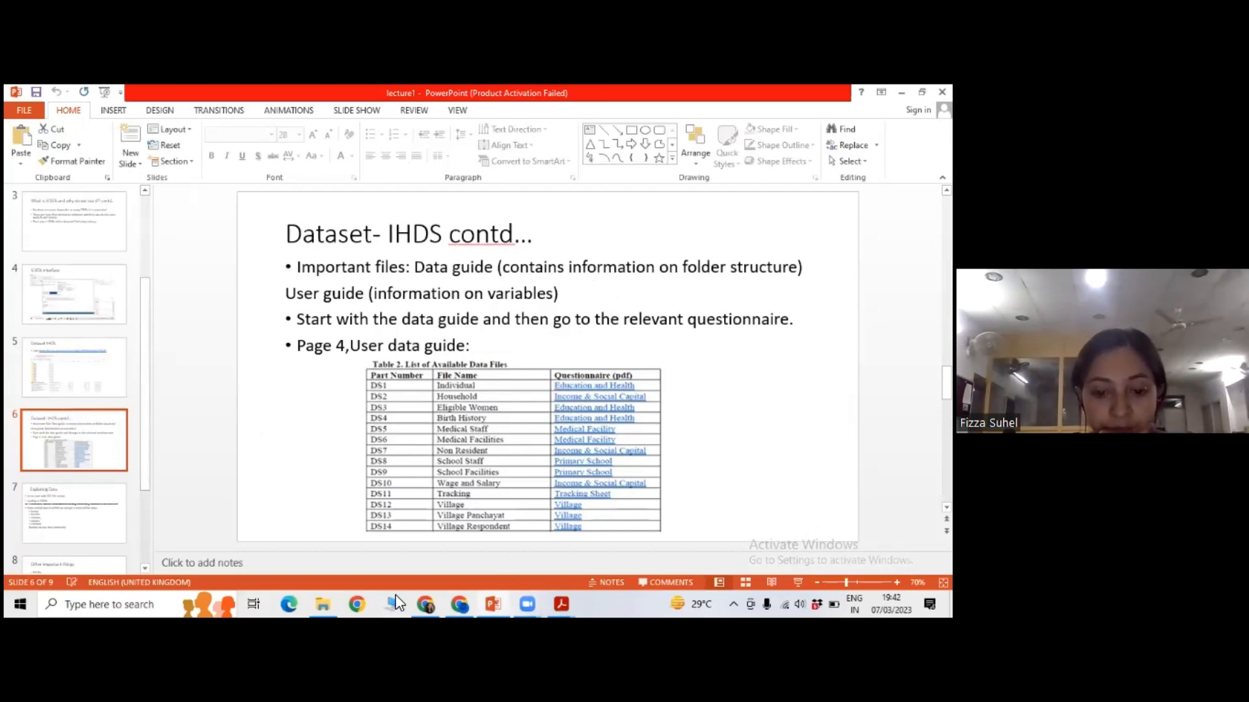
Open the lecture1 do-file from the Stata Do files folder in Stata's Do-file Editor.
click(324, 603)
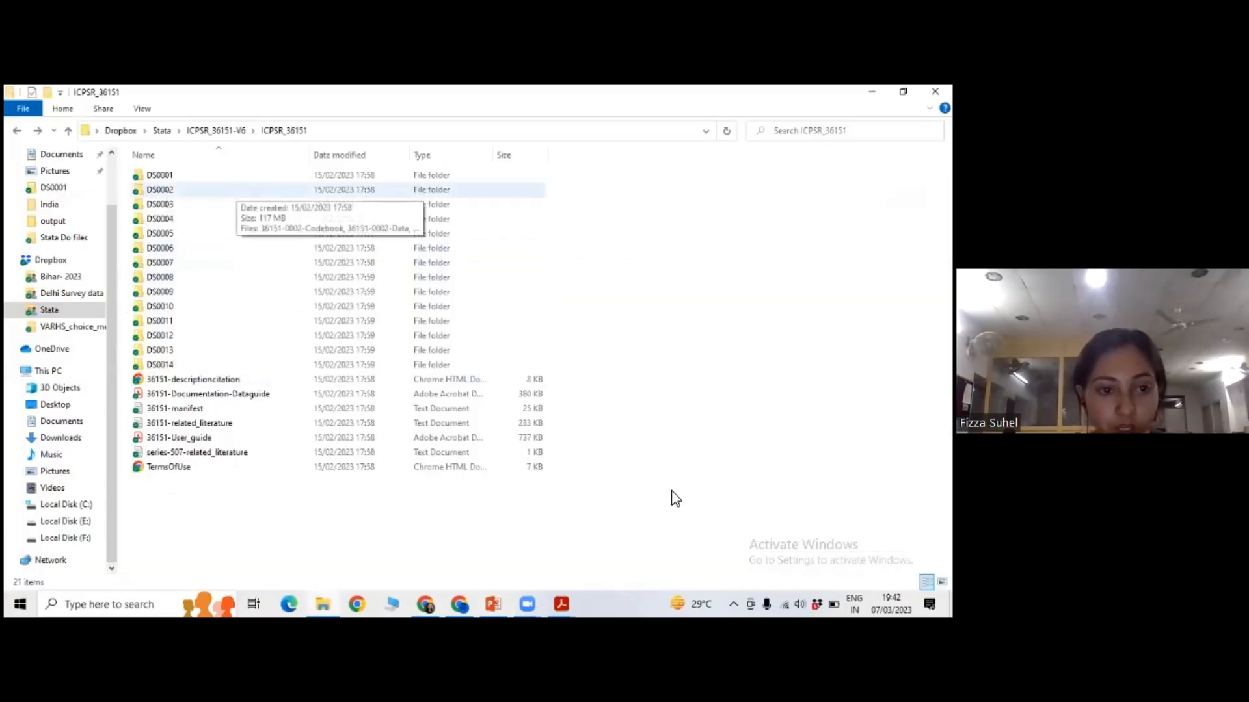
click(84, 239)
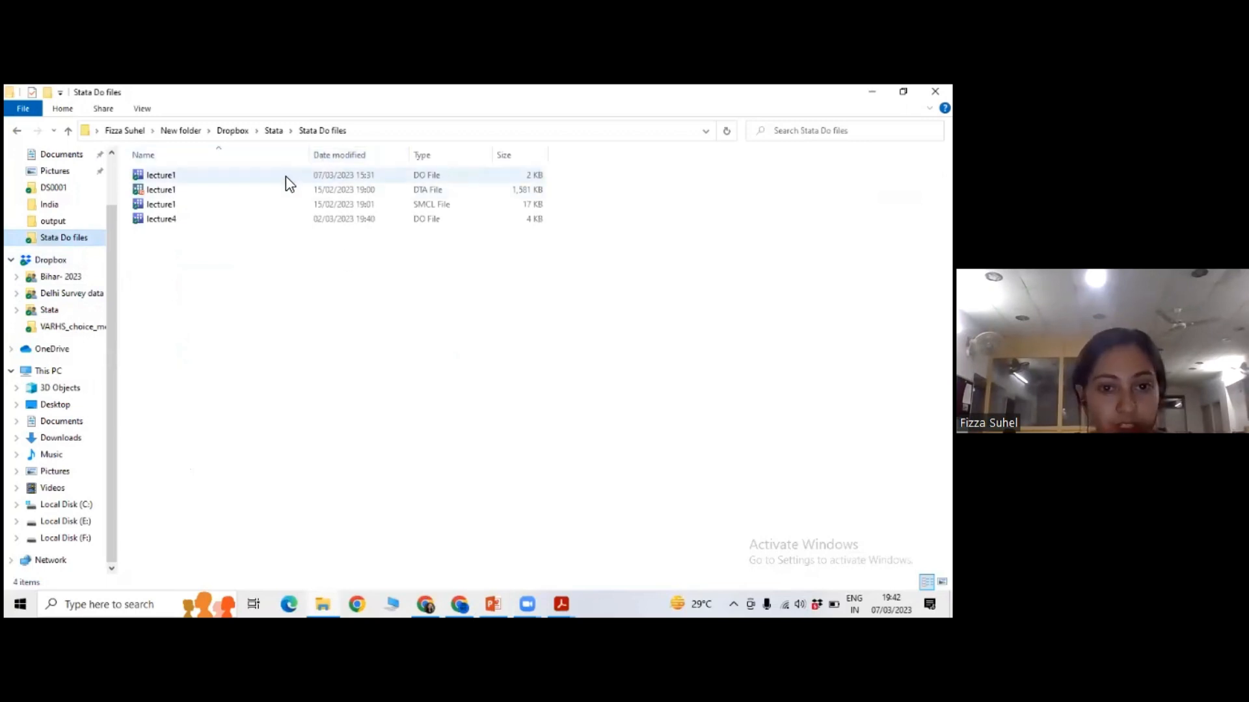
double_click(286, 176)
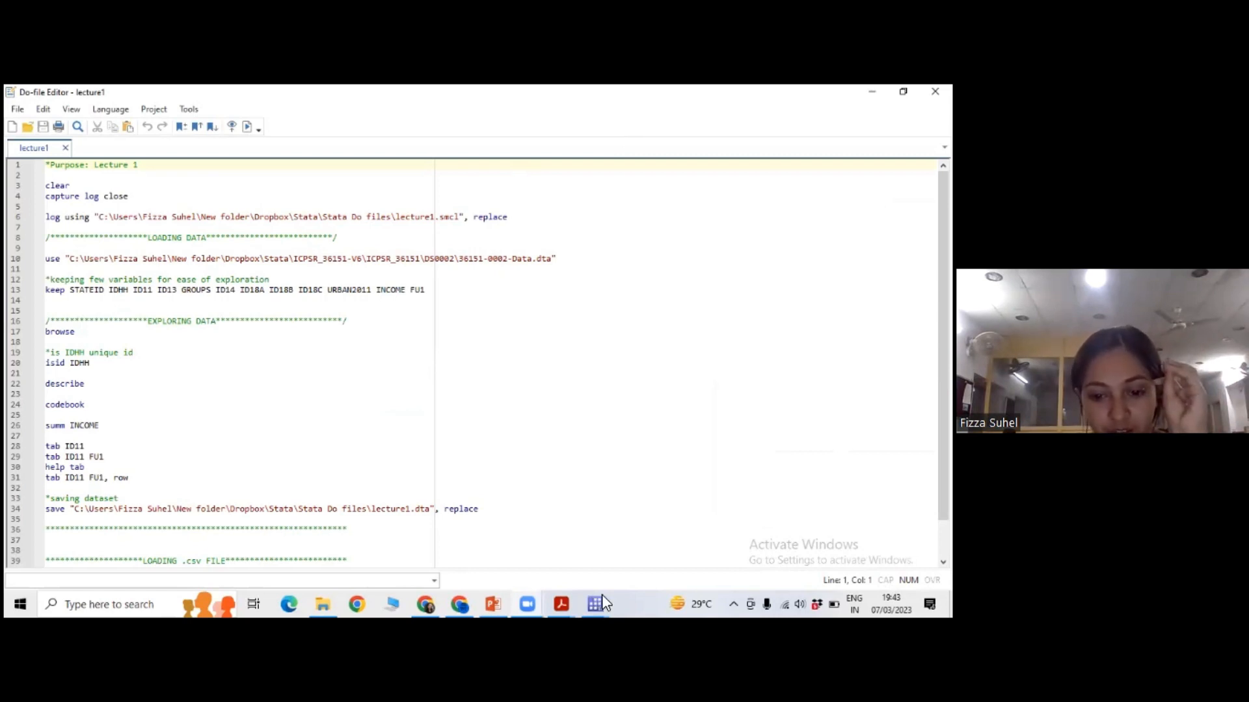
Execute only the use command on line 10 to load 36151-0002-Data.dta, and check its output in the main Stata window.
click(354, 344)
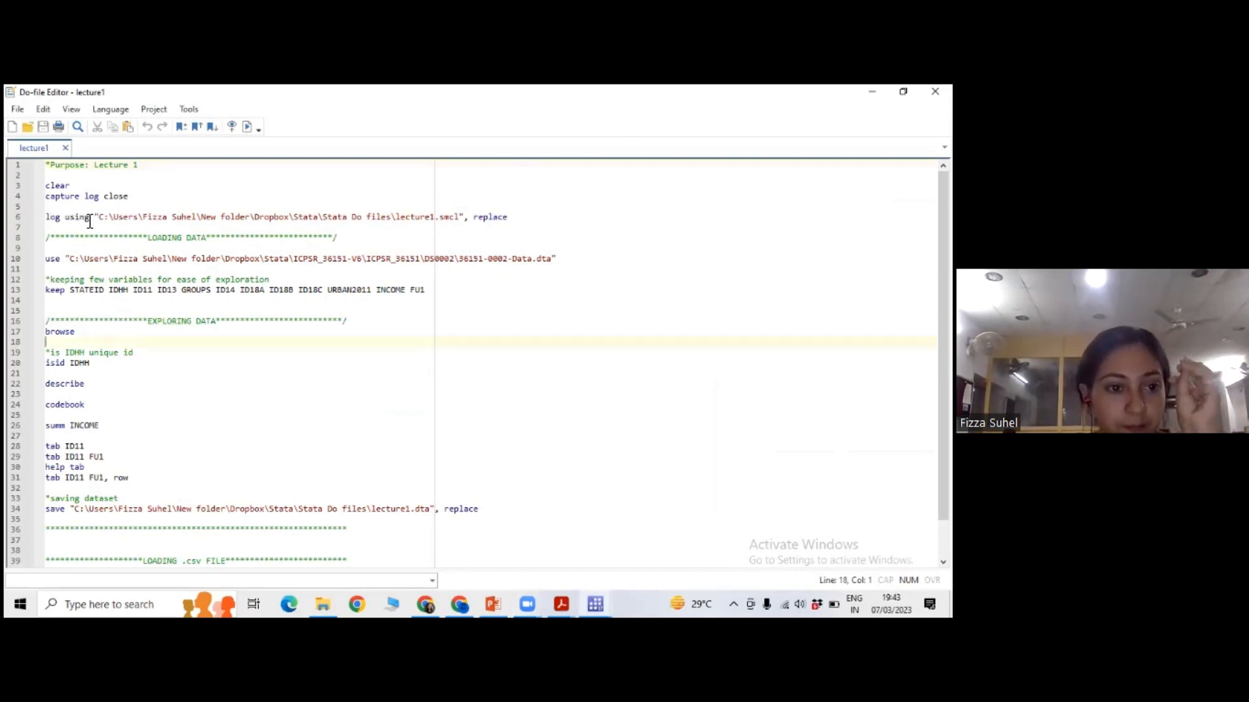
drag(80, 262, 134, 251)
click(175, 262)
click(206, 263)
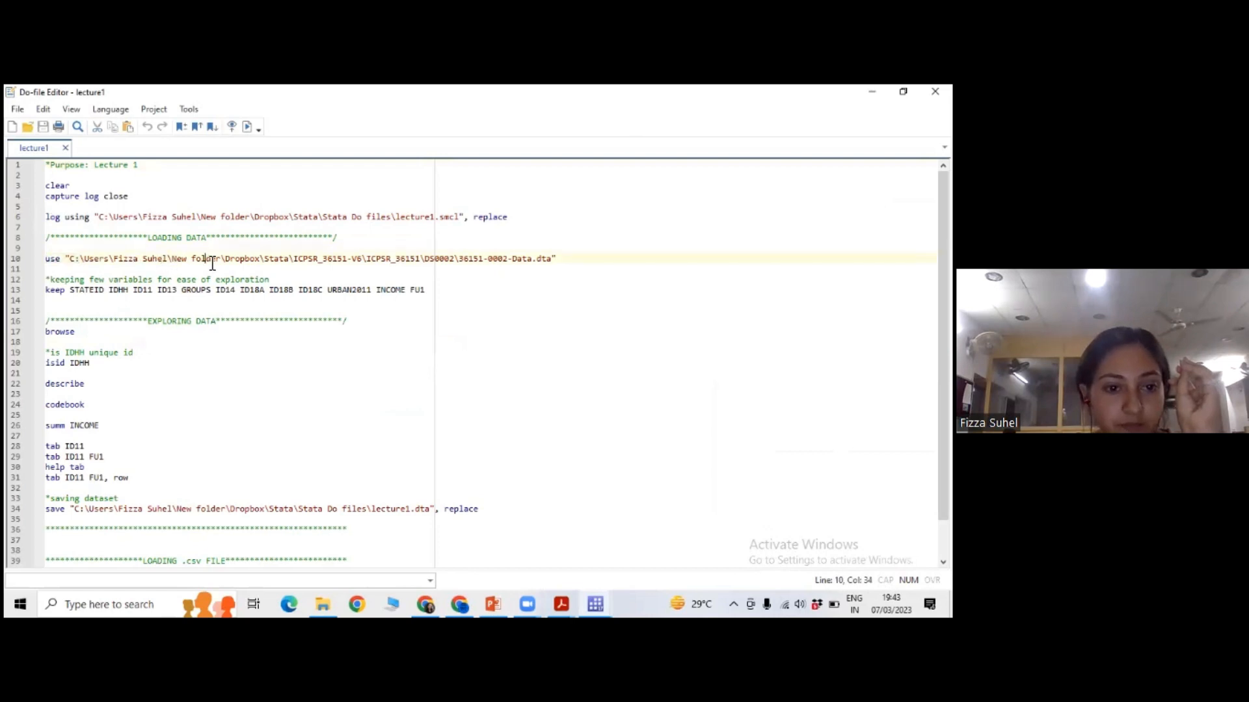
drag(212, 262, 153, 262)
click(246, 126)
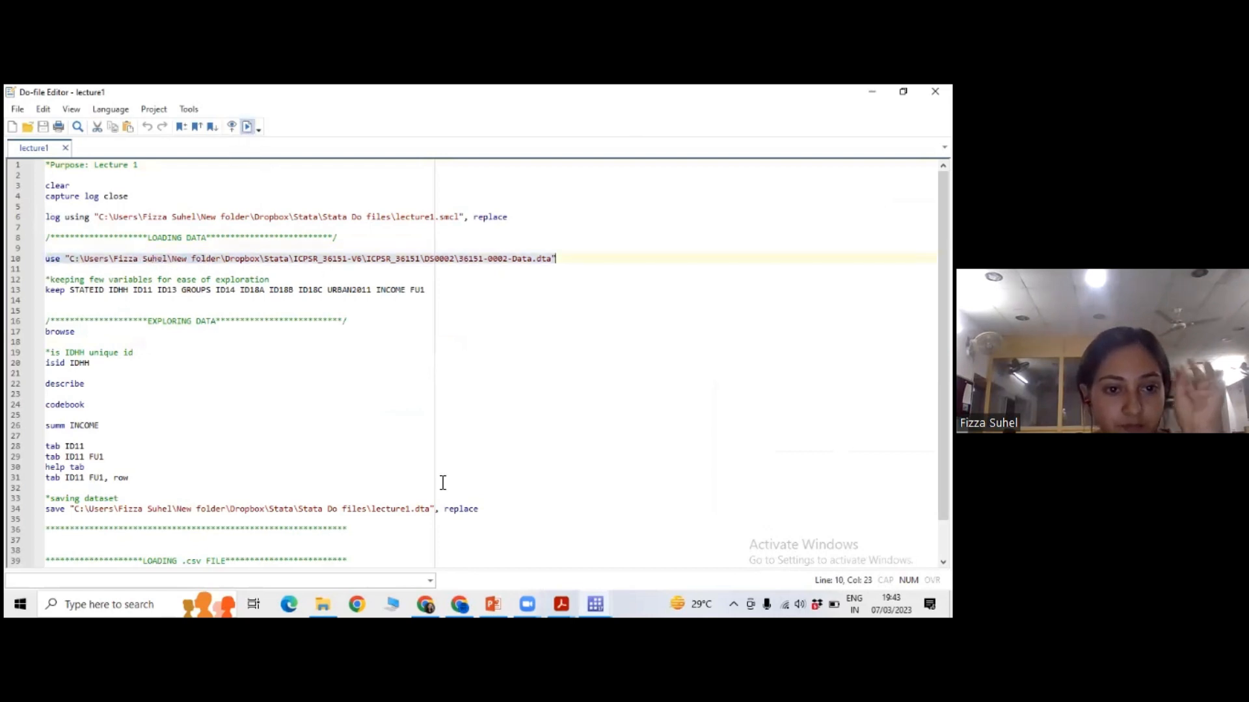
click(595, 604)
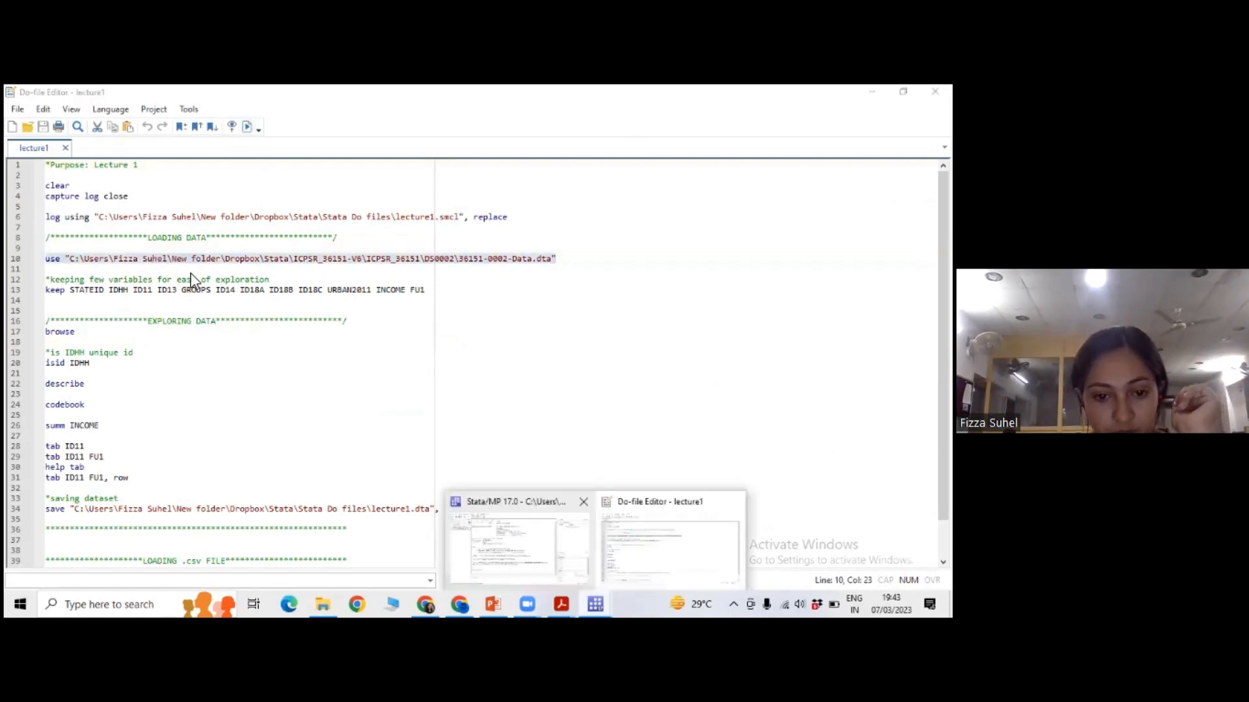
click(517, 543)
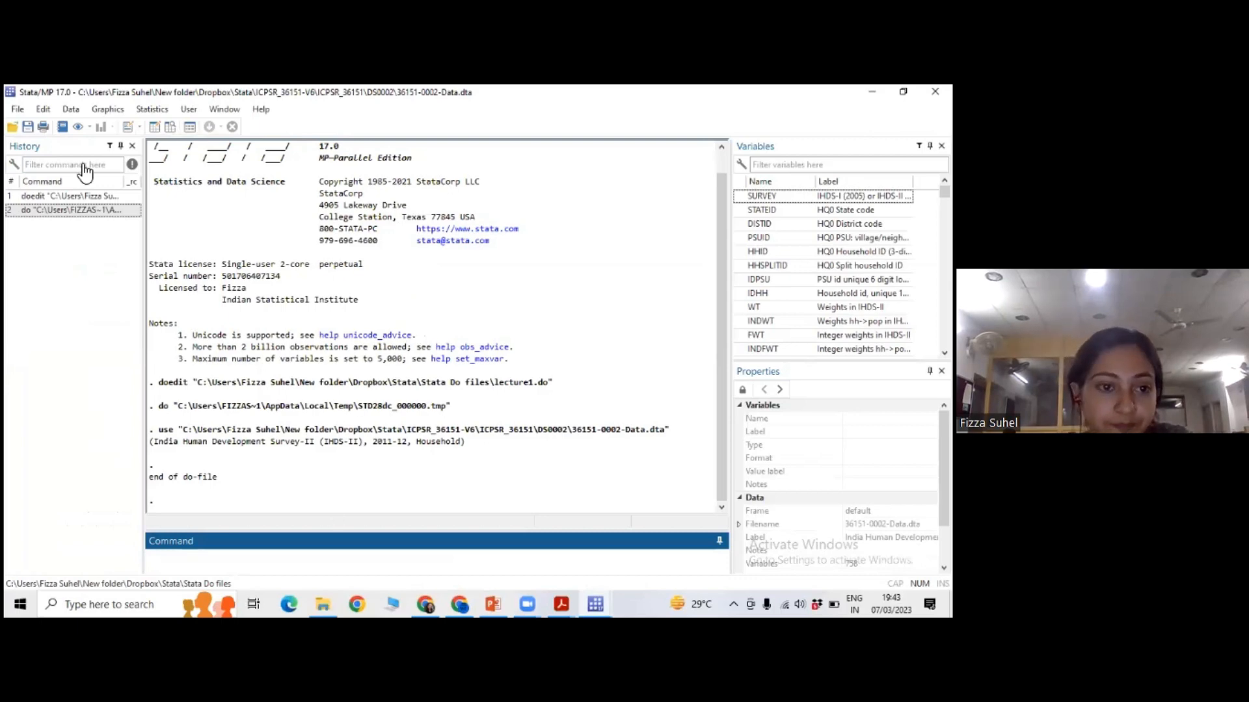
Switch to File Explorer and locate the 36151-0002-Data file in the DS0002 folder of ICPSR_36151.
key(alt+Tab)
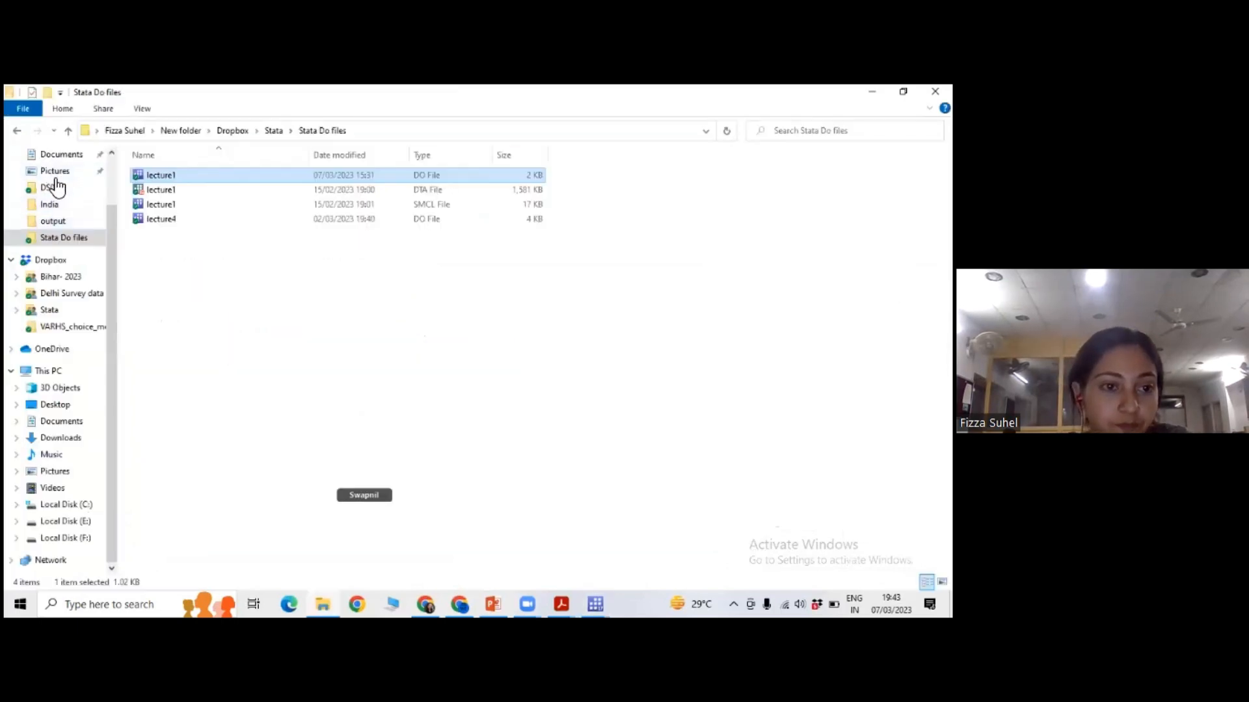
click(57, 187)
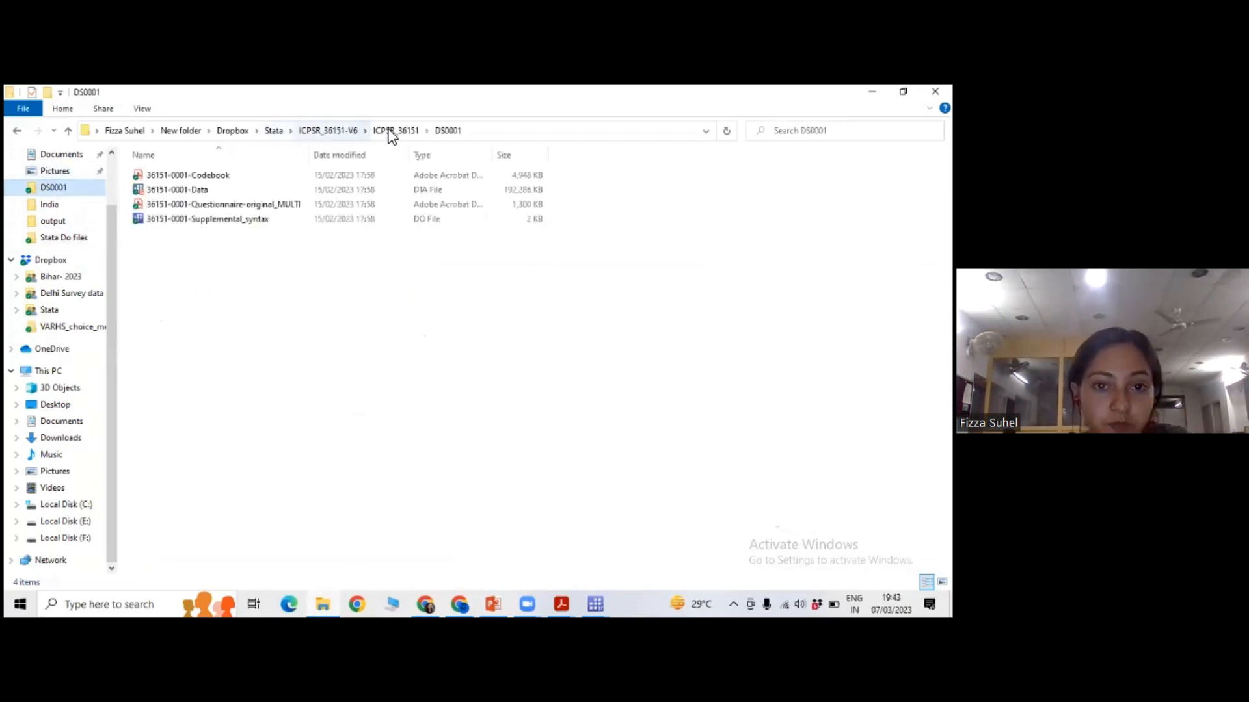
key(alt+Up)
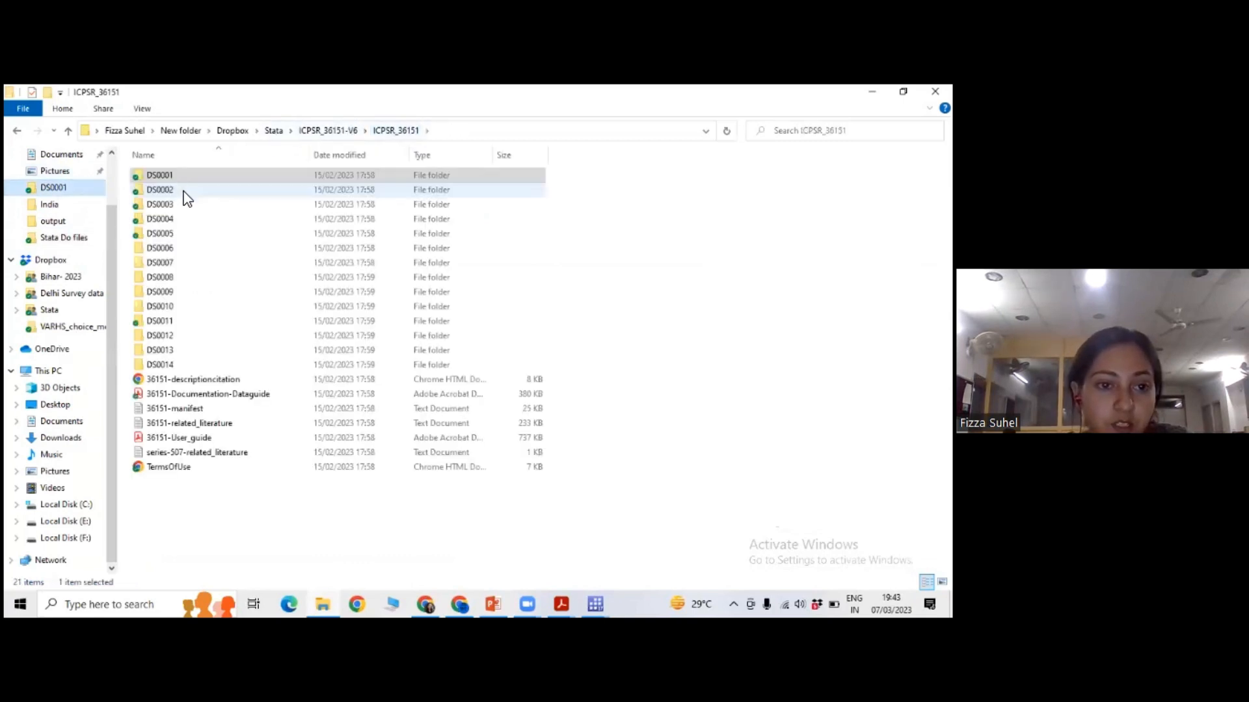
double_click(184, 191)
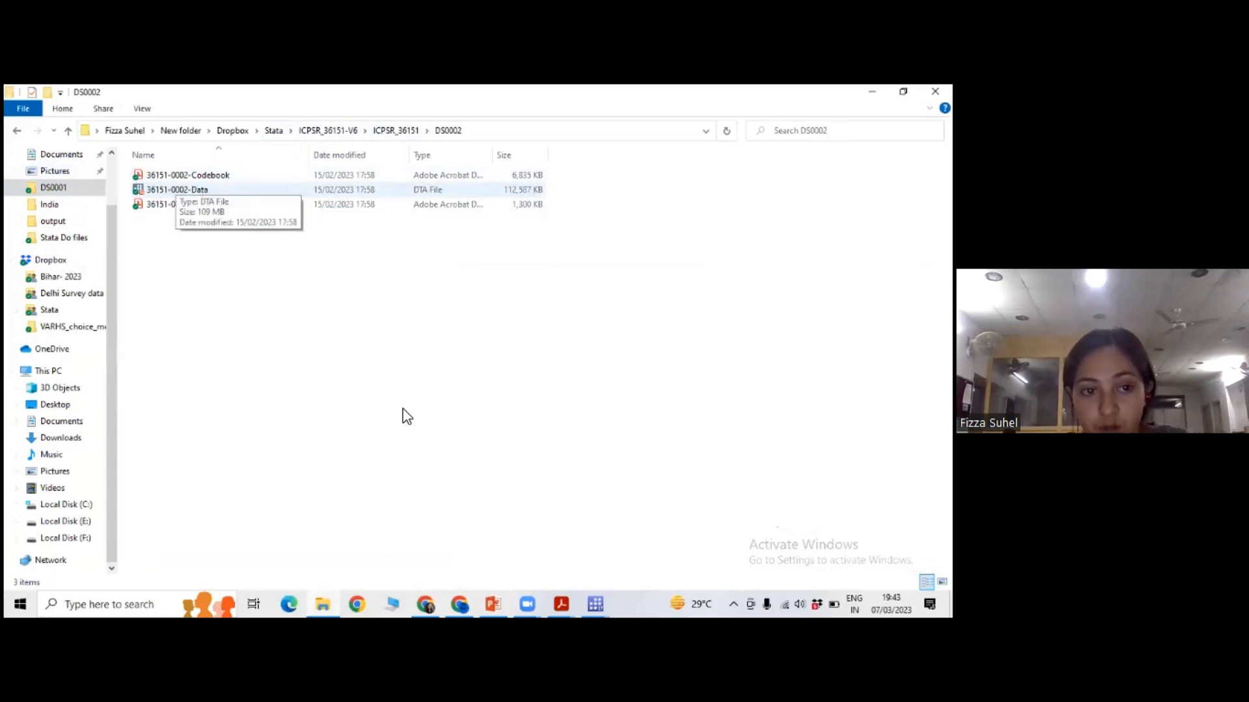
Return to the main Stata window and look through the loaded dataset's variable names and labels.
click(595, 603)
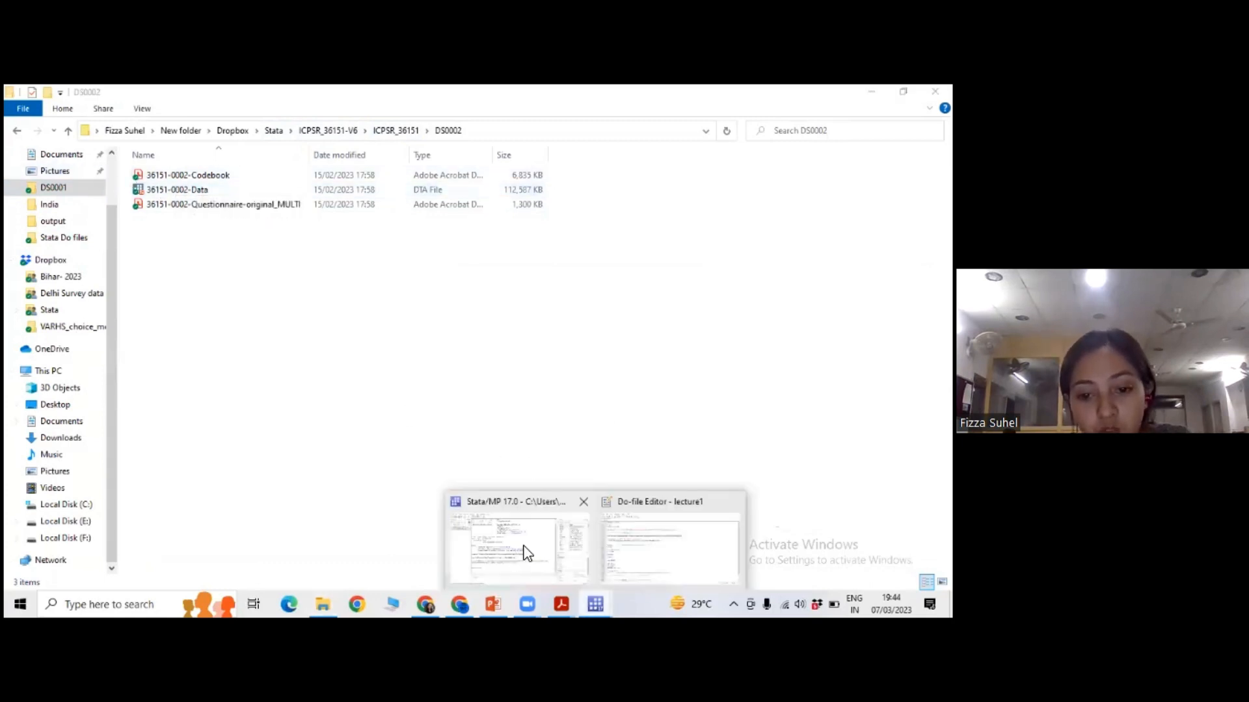
click(527, 553)
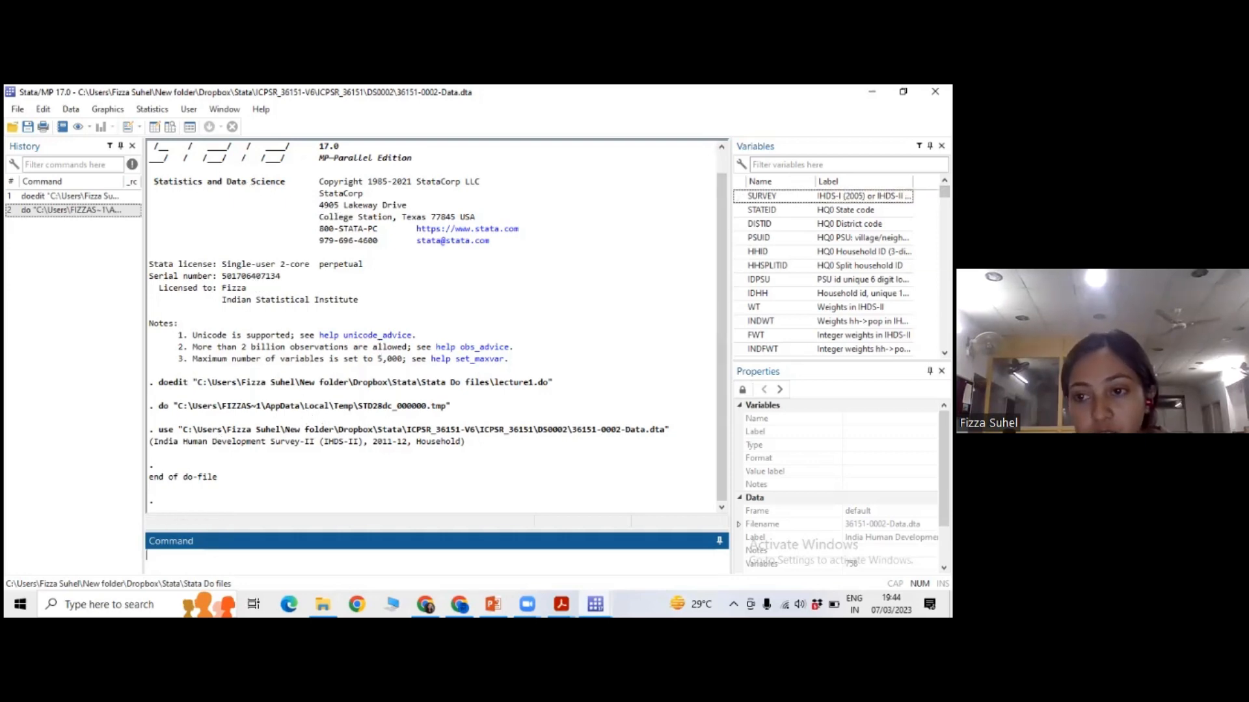
scroll(839, 274, down, 20)
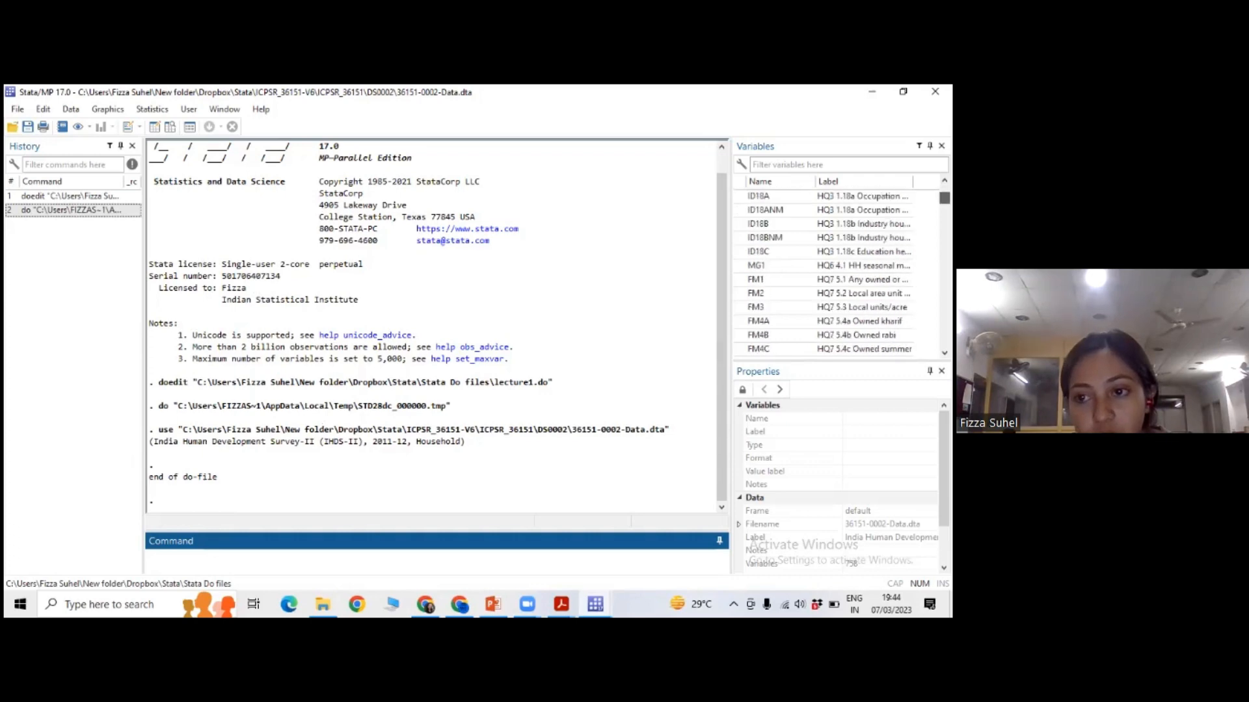
scroll(839, 273, up, 20)
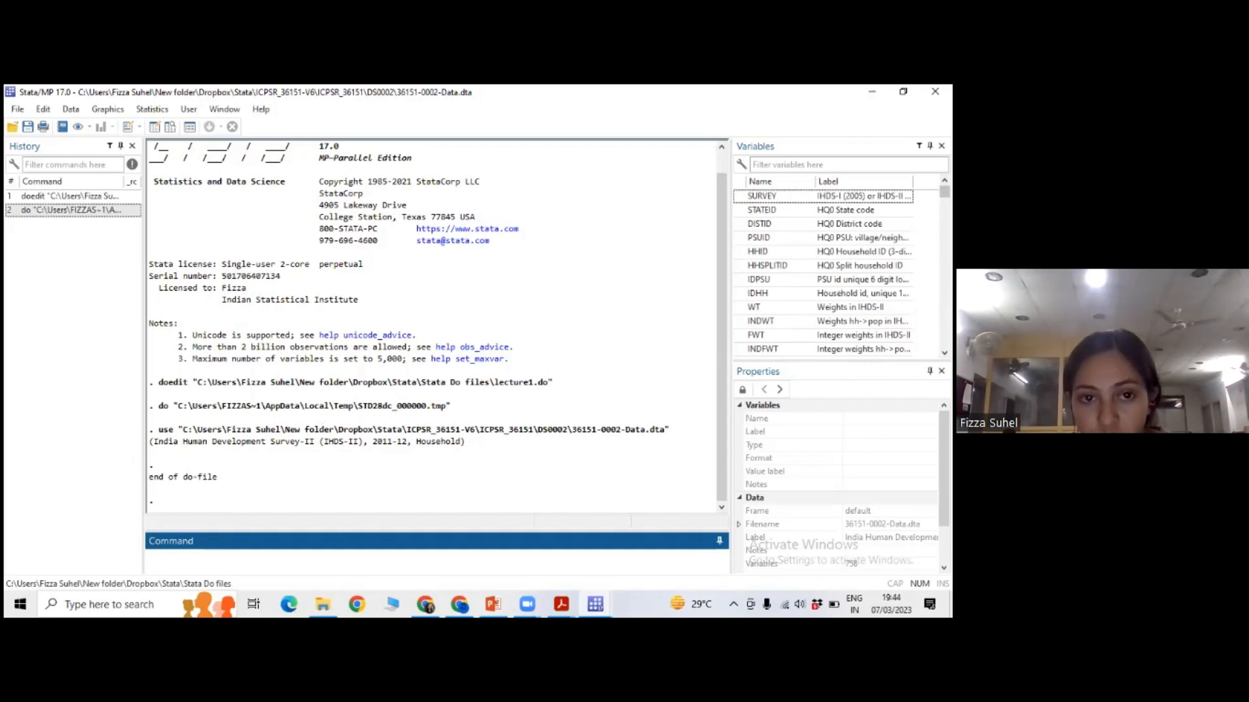
Open the dataset in the Data Editor's browse mode and point out the IDHH values of the first two observations.
click(178, 128)
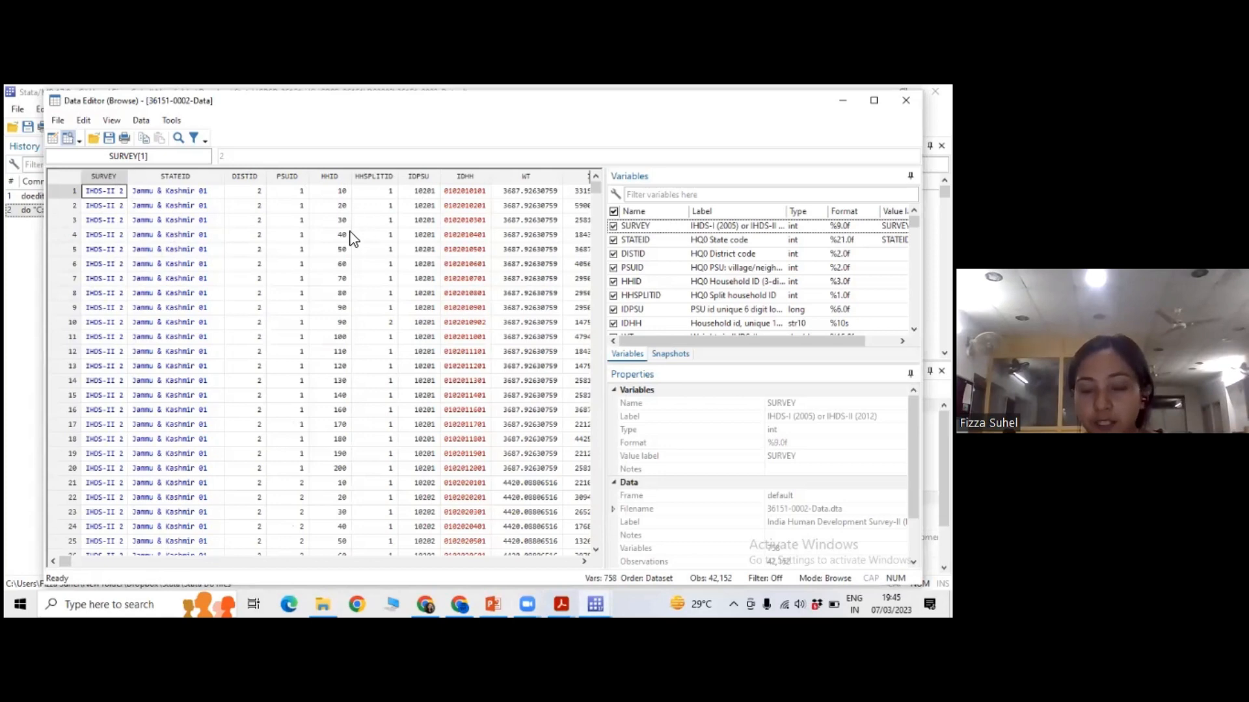
click(478, 191)
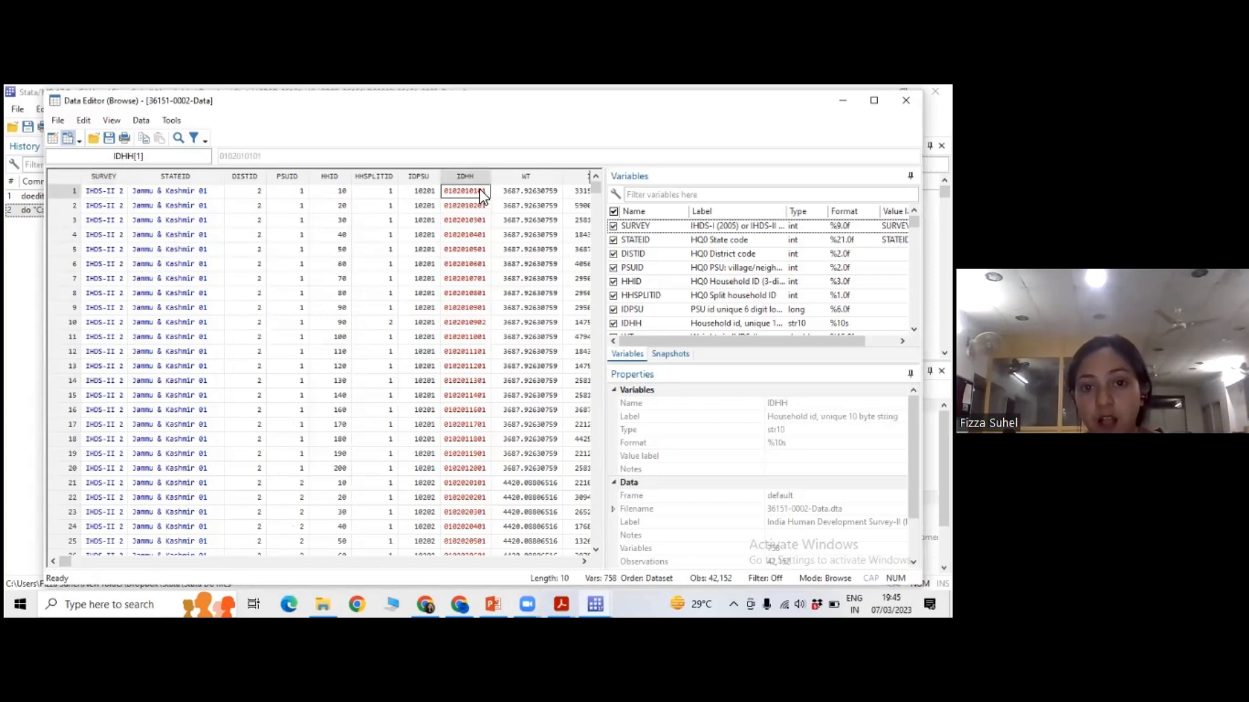
click(587, 562)
click(586, 563)
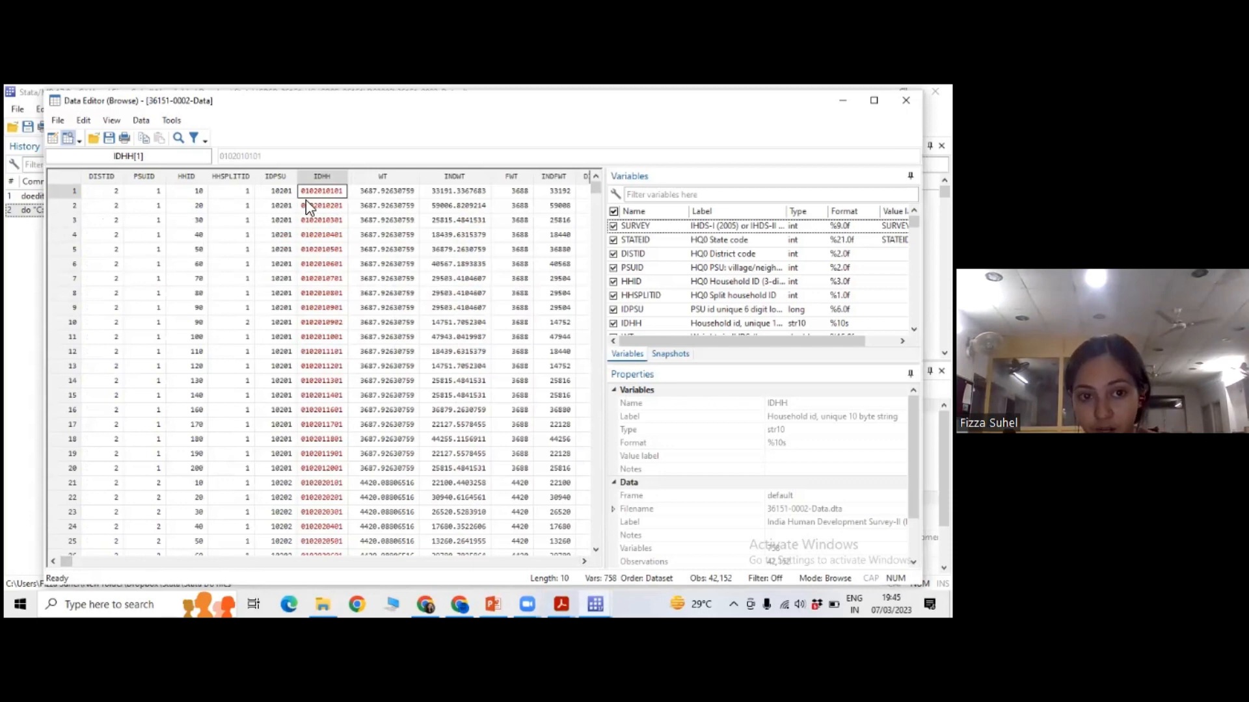
click(333, 206)
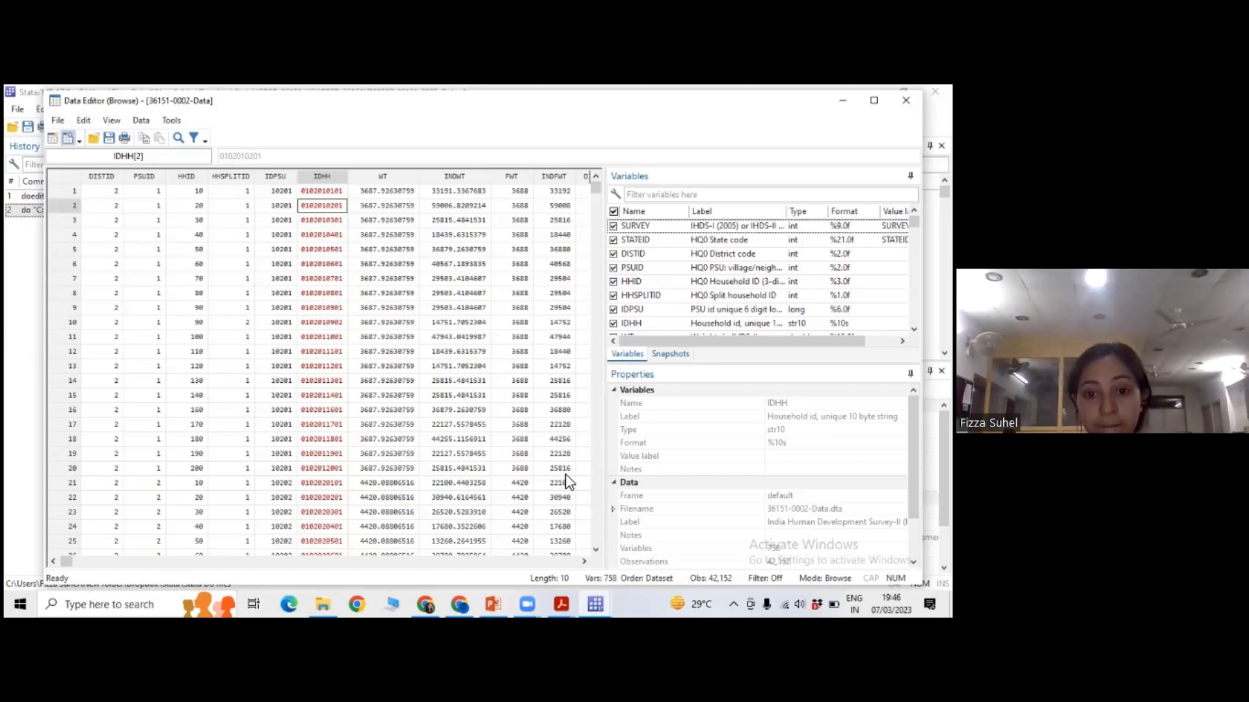
Switch to the IHDS-II User Guide in Acrobat Reader and skim from the cover to the "Merging and Linking Files" section.
click(571, 596)
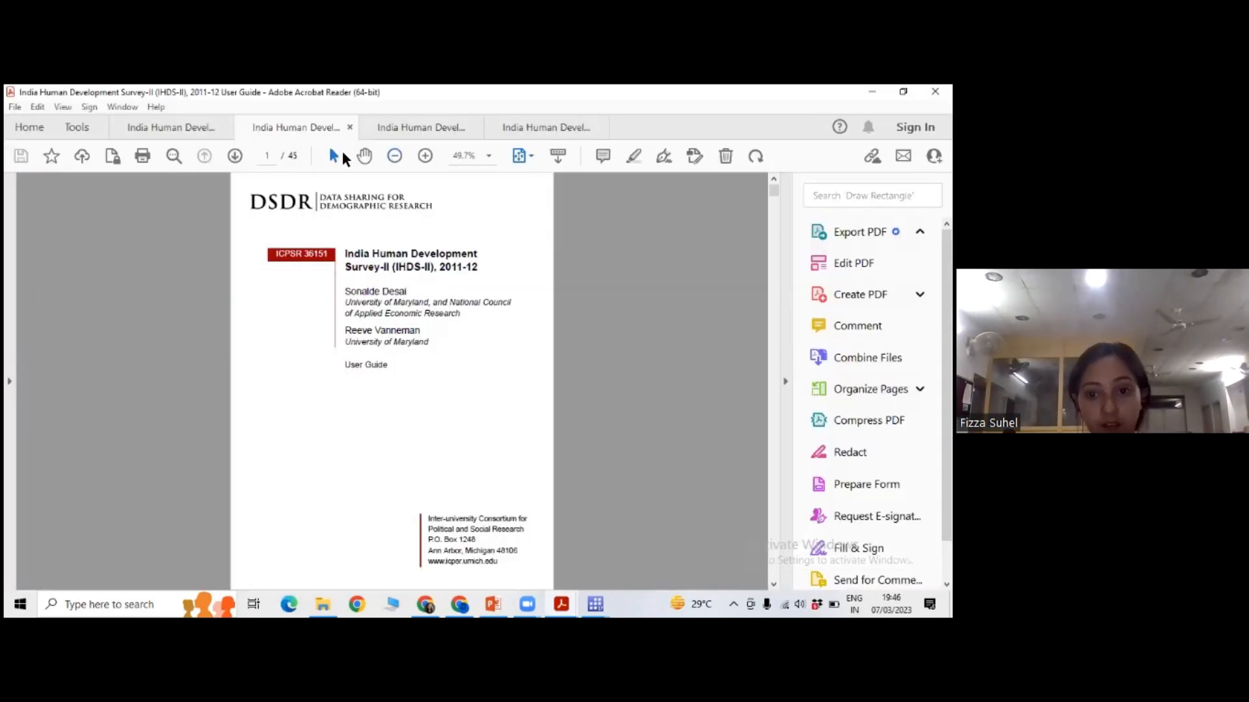
scroll(392, 381, down, 2)
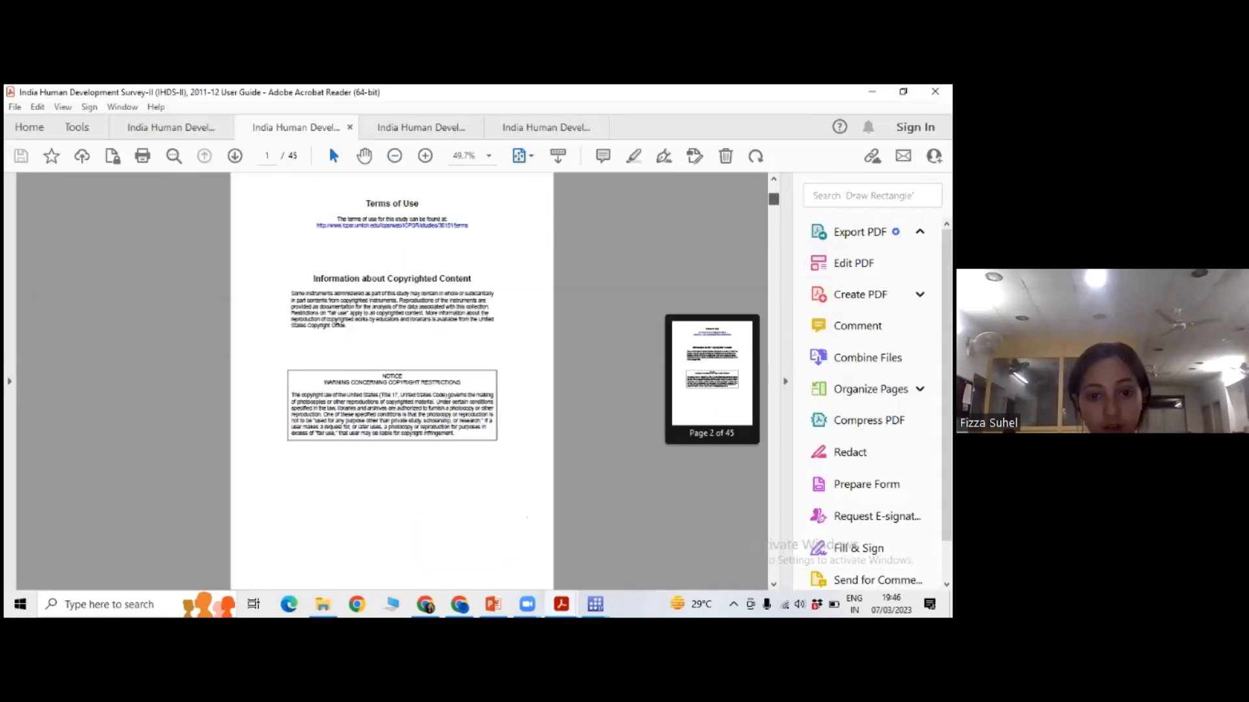
scroll(391, 380, down, 5)
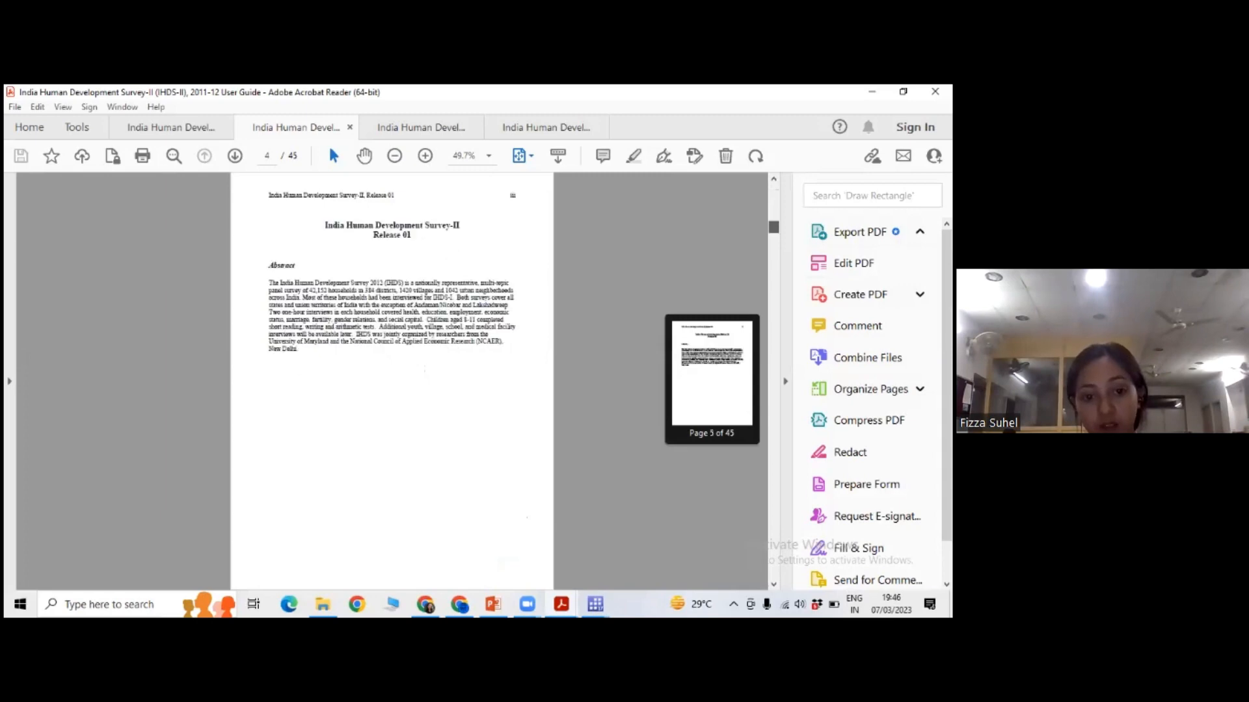
scroll(392, 381, down, 3)
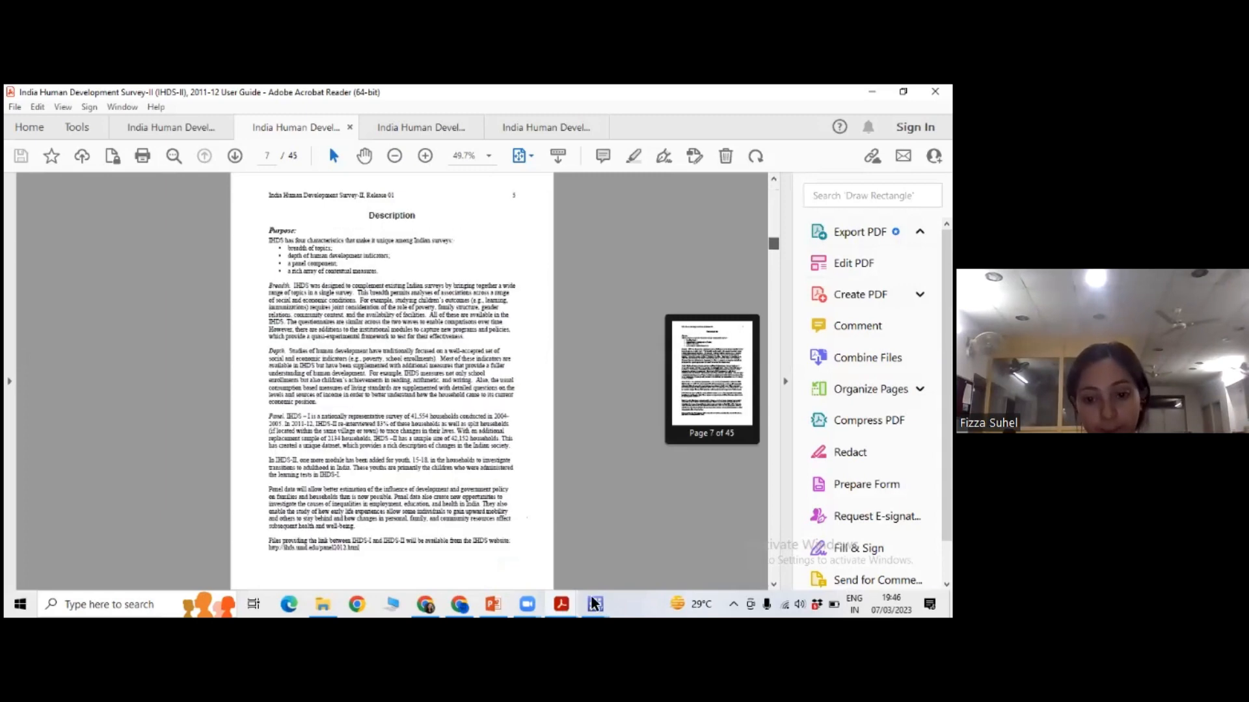
scroll(625, 566, down, 2)
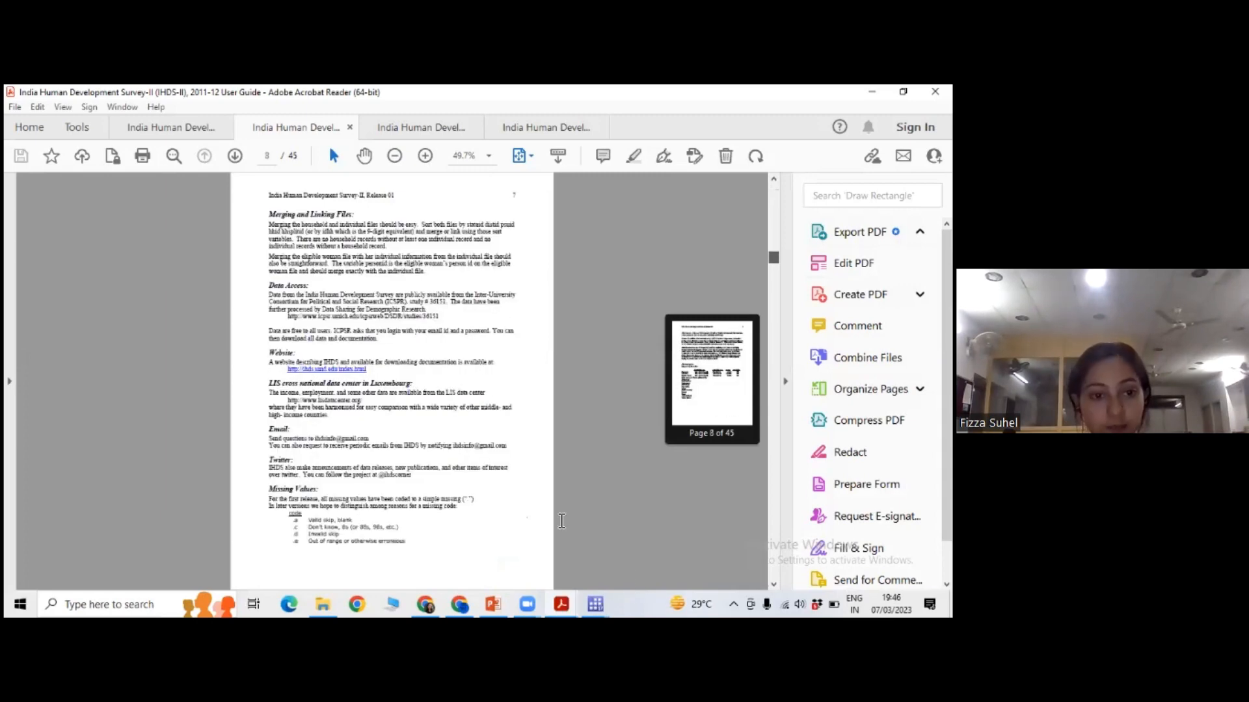
scroll(561, 521, down, 2)
Return to Stata's Data Editor and examine the columns from SURVEY through ID11, selecting the second observation's HS3Y value.
click(589, 597)
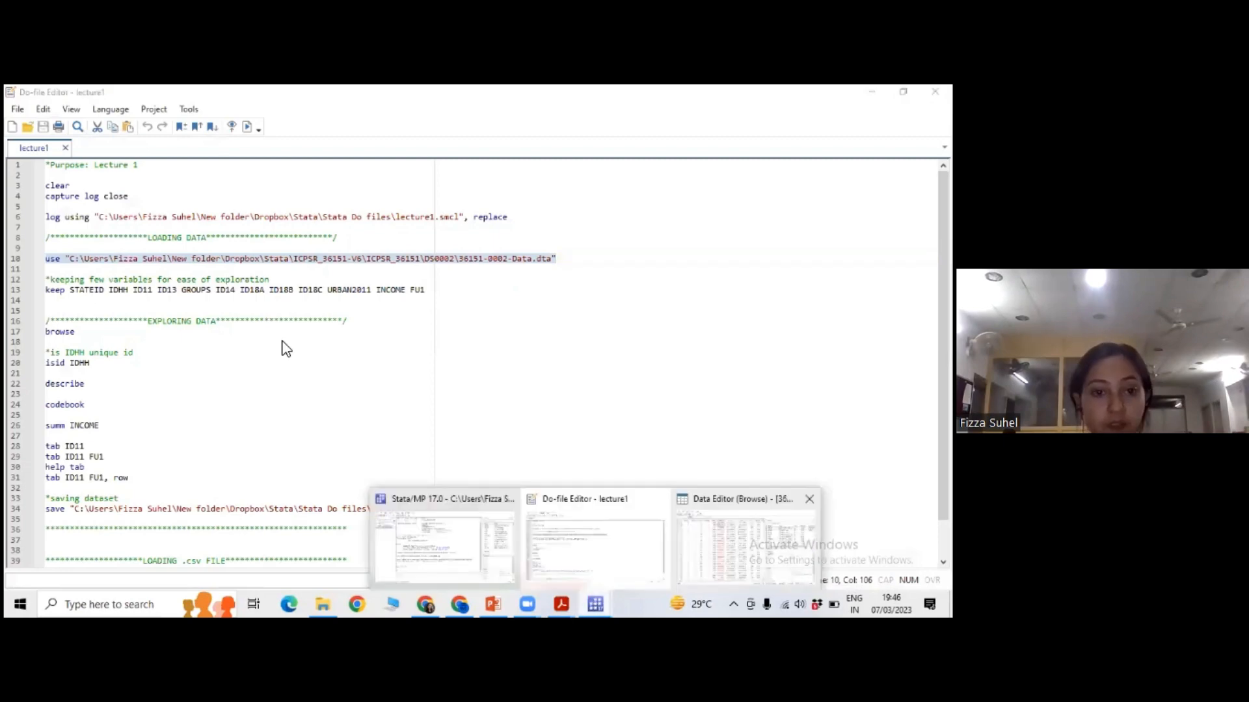
click(741, 540)
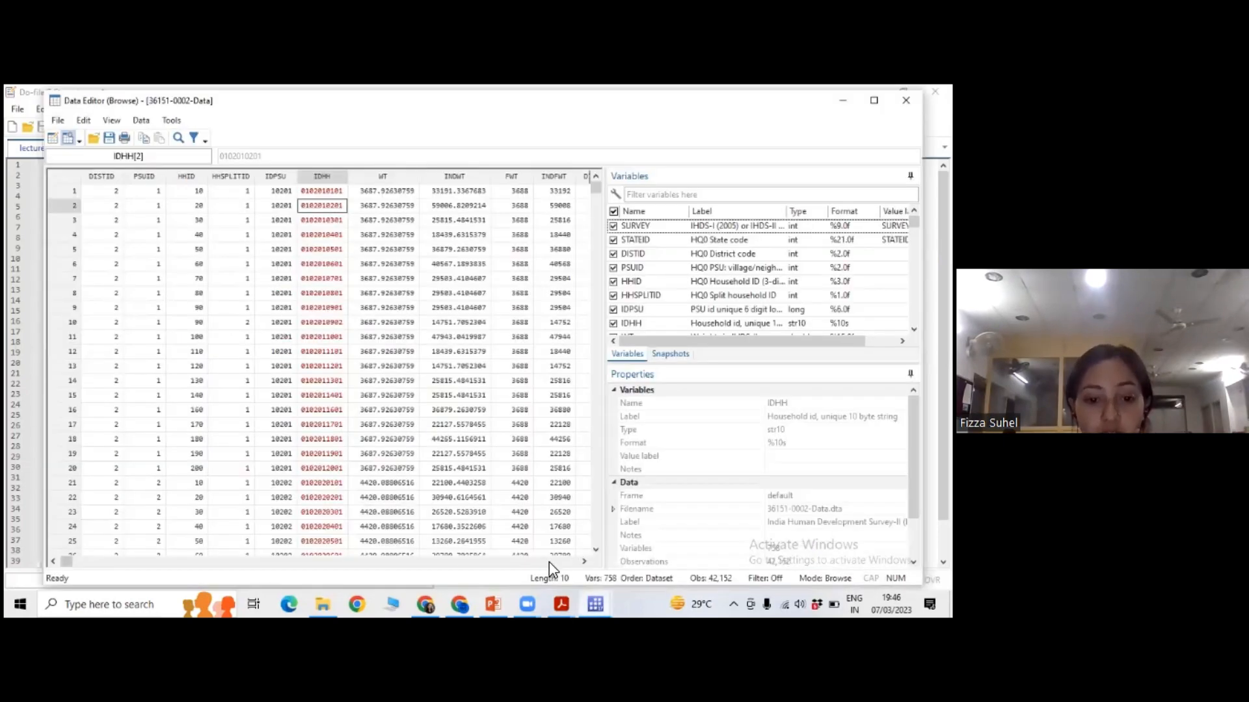
click(58, 560)
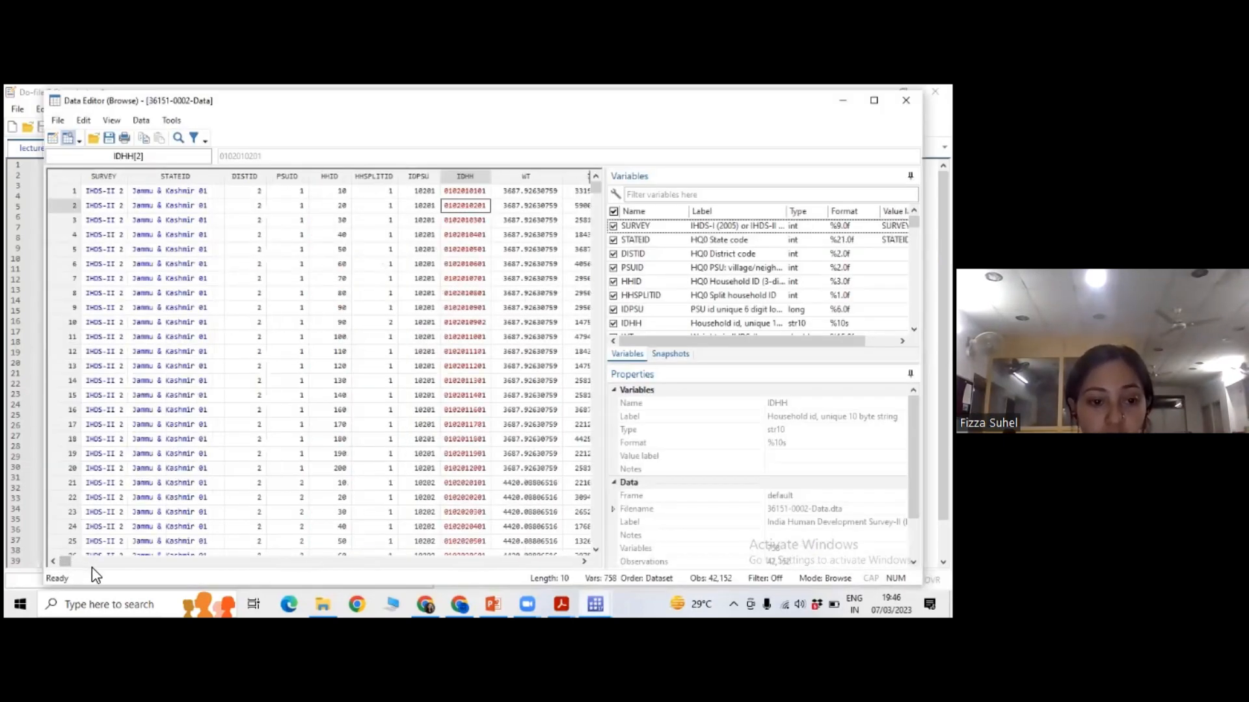
scroll(131, 208, right, 2)
drag(67, 561, 75, 561)
click(131, 208)
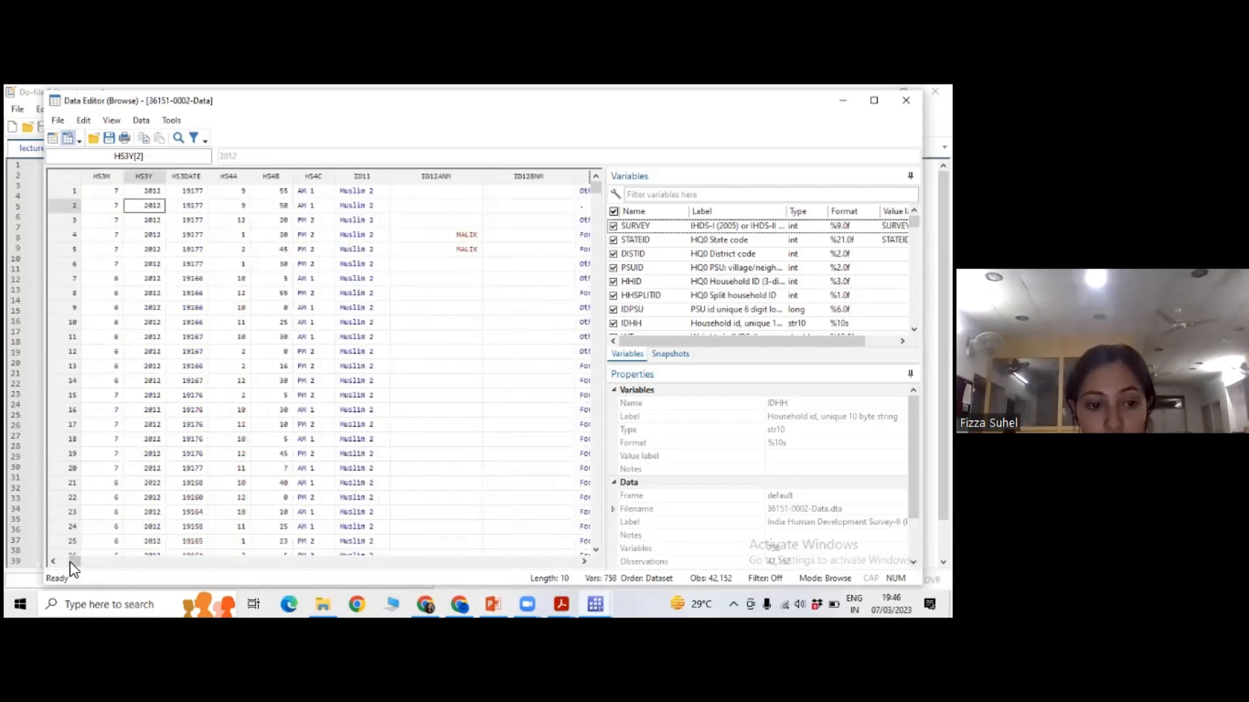
scroll(311, 257, left, 5)
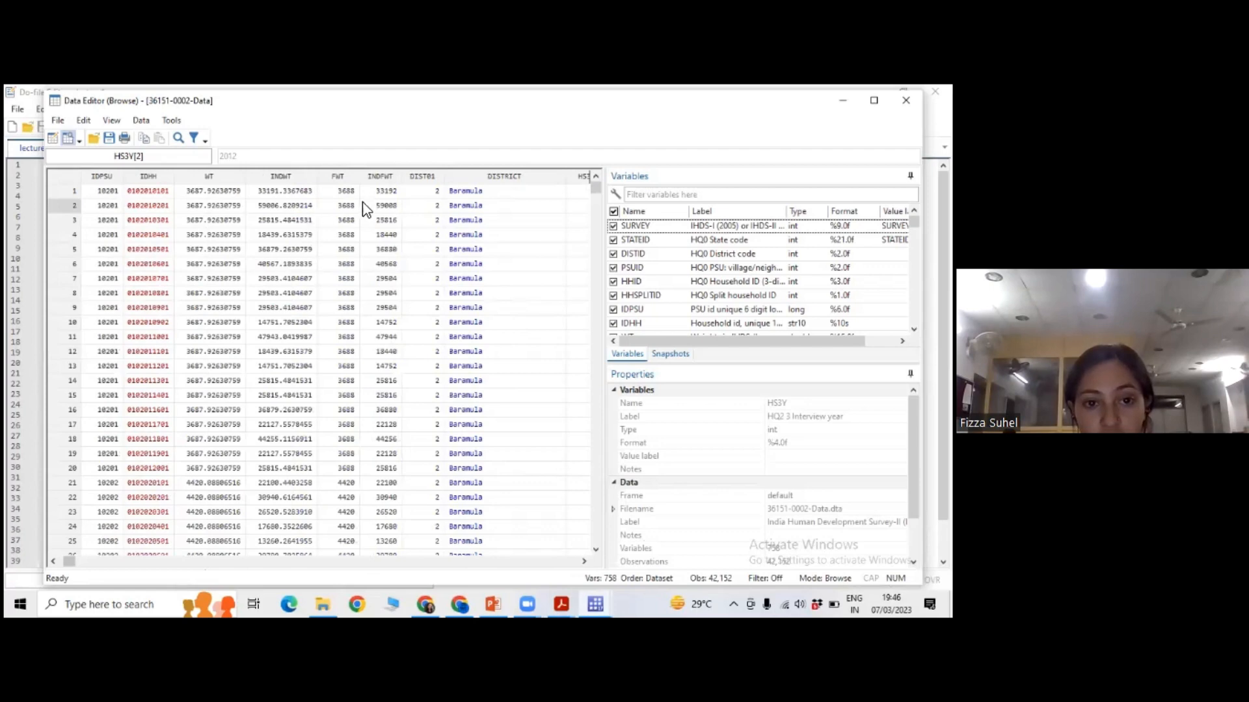
scroll(397, 195, left, 3)
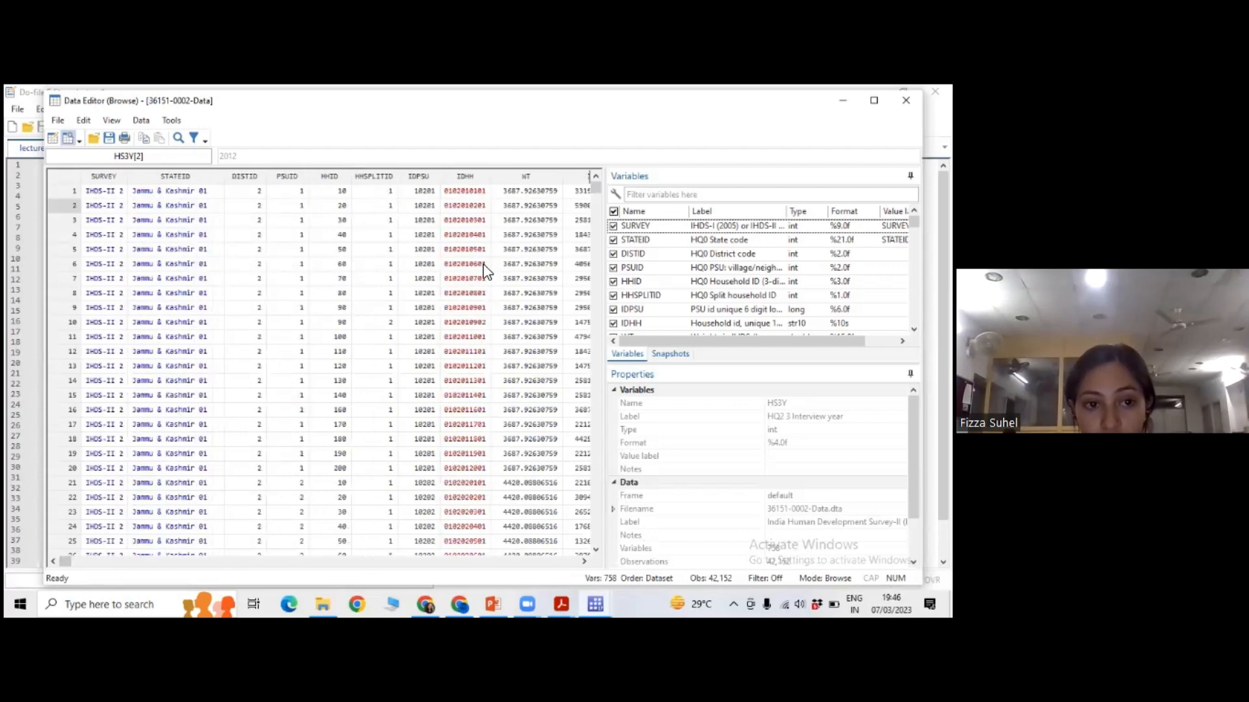
Select the first observation's row and follow its values across the columns from SURVEY to HS4B.
key(ctrl+Home)
click(585, 562)
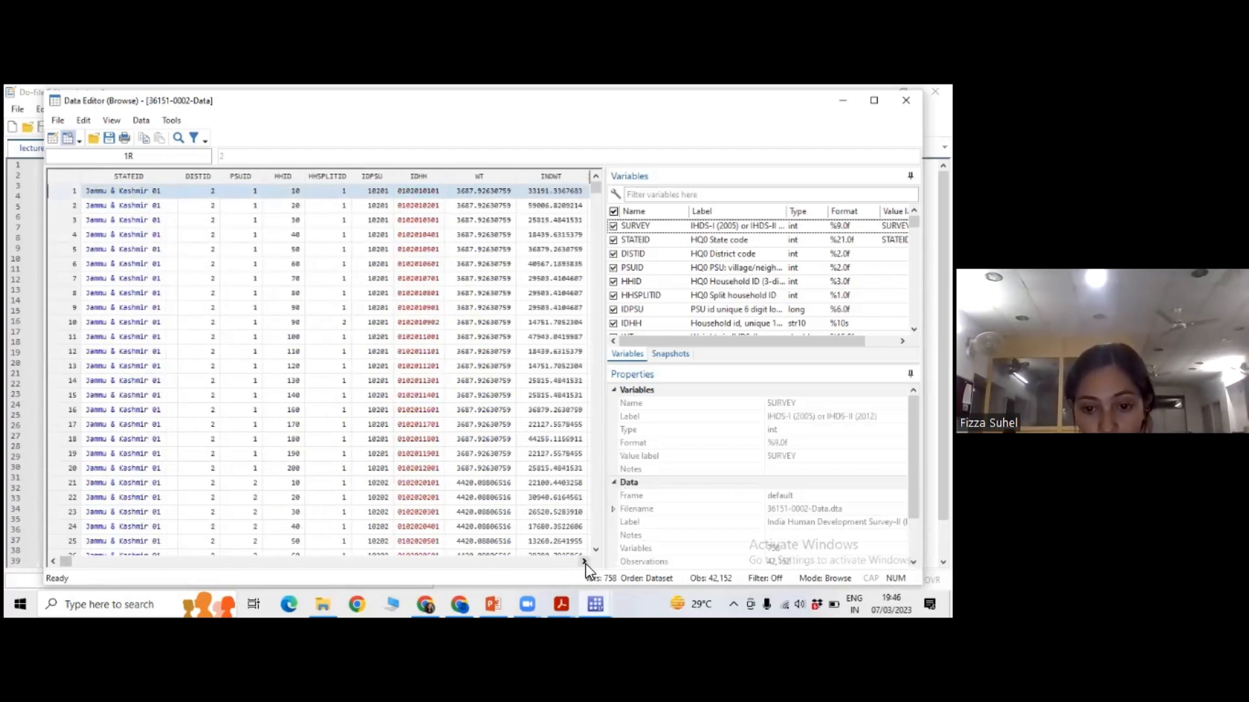
click(584, 562)
click(584, 562)
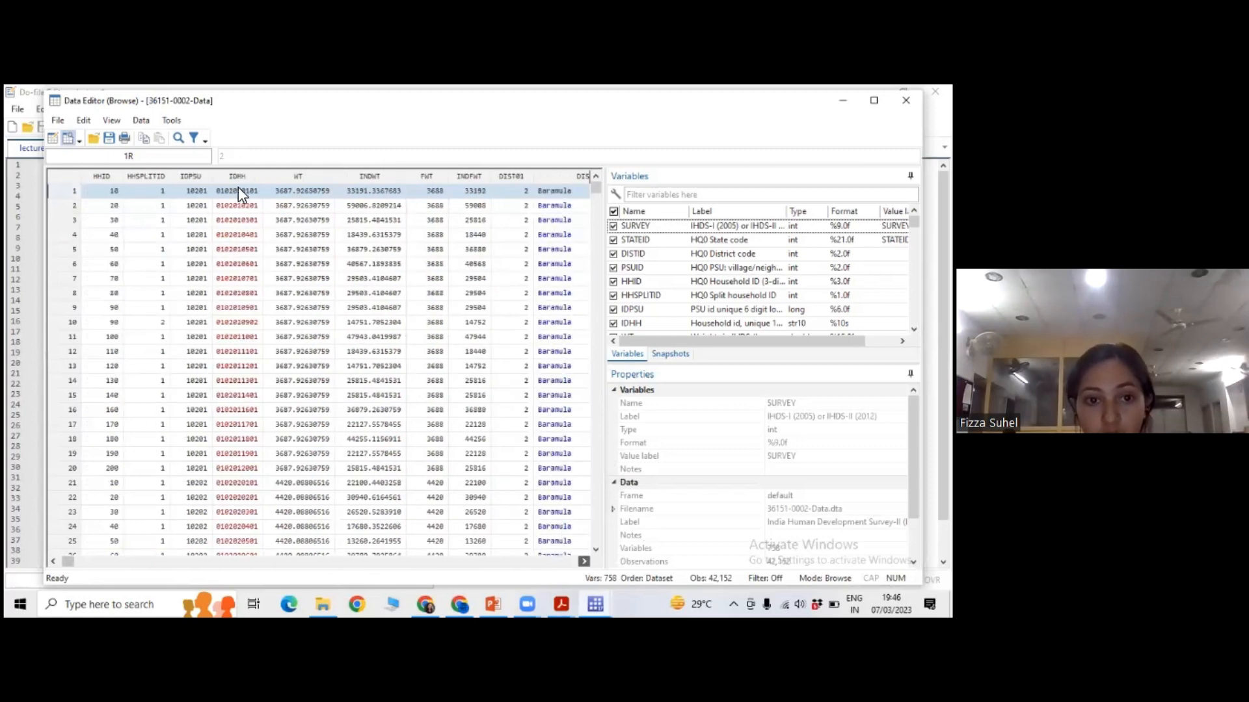
scroll(236, 192, right, 3)
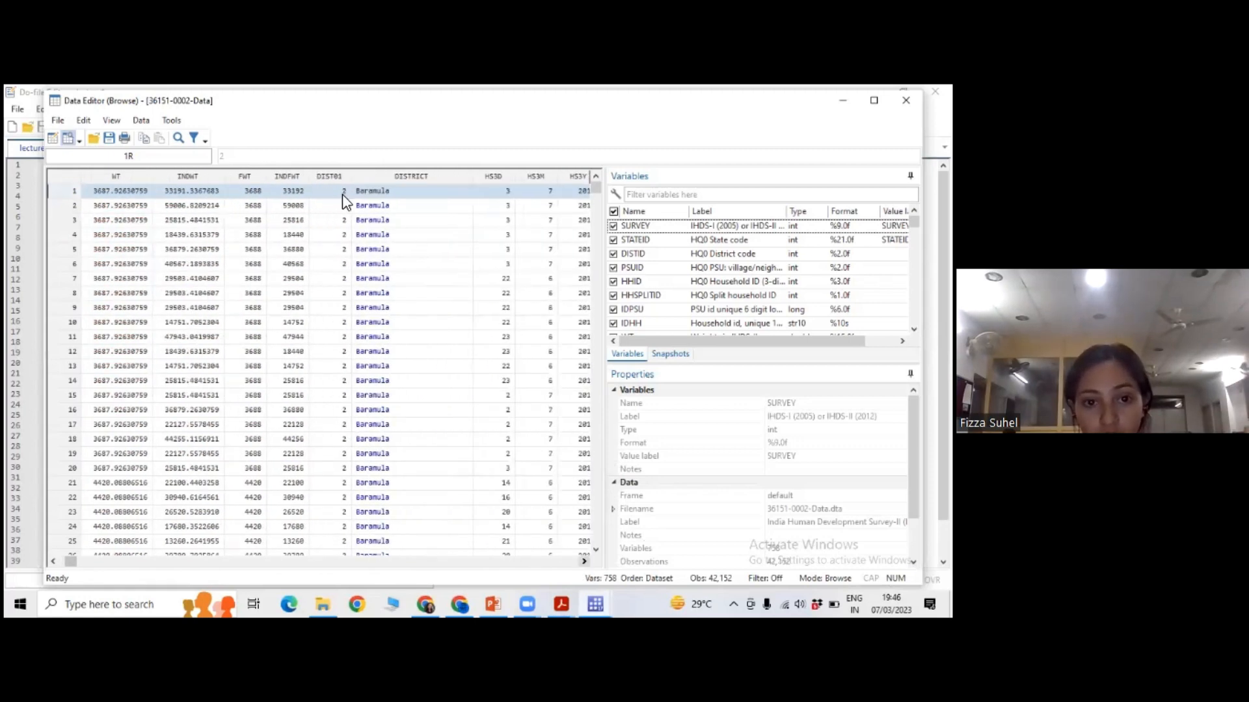
scroll(453, 210, right, 1)
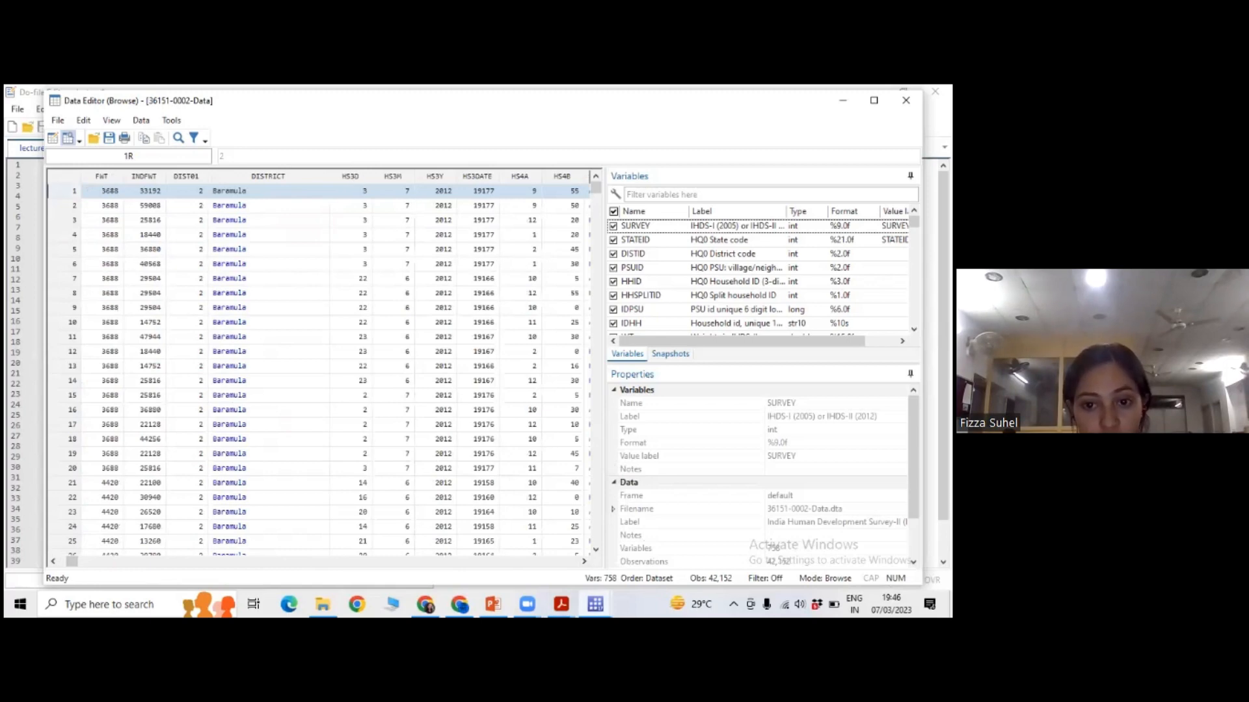
Review the variable labels from SURVEY through HS3Y and bring the data columns from HS3D to ID12ANM into view.
scroll(761, 273, down, 1)
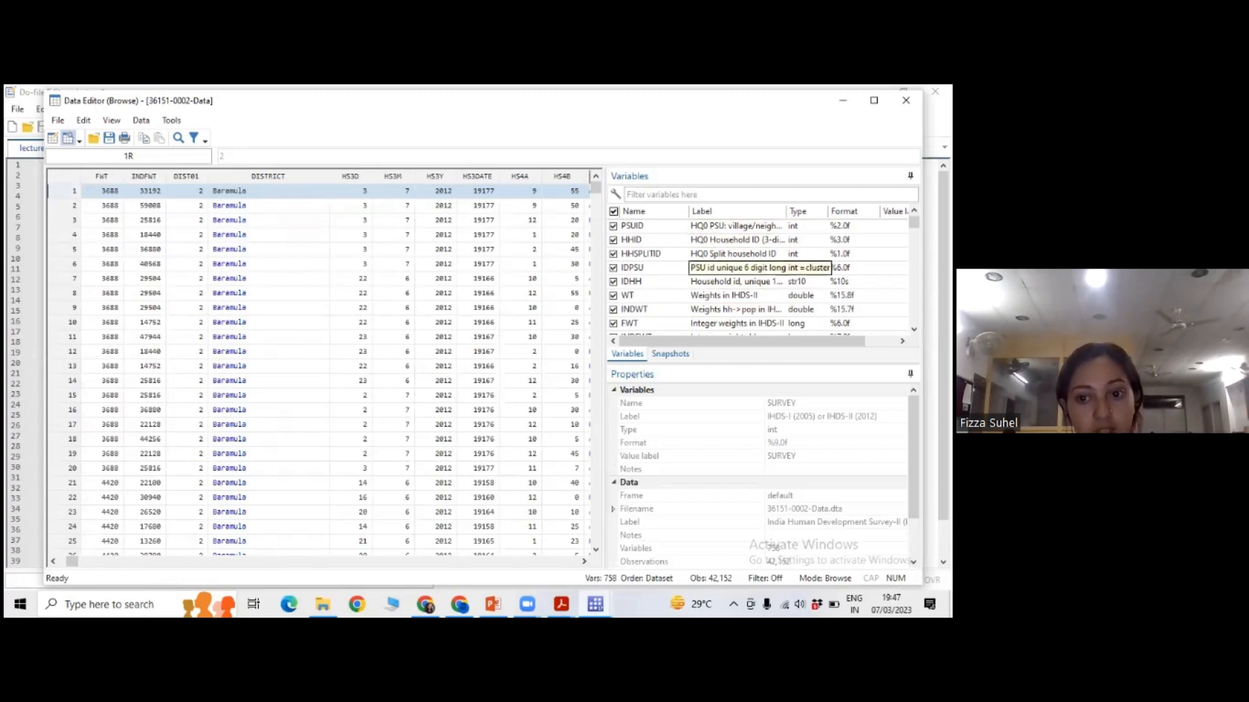
scroll(735, 274, down, 1)
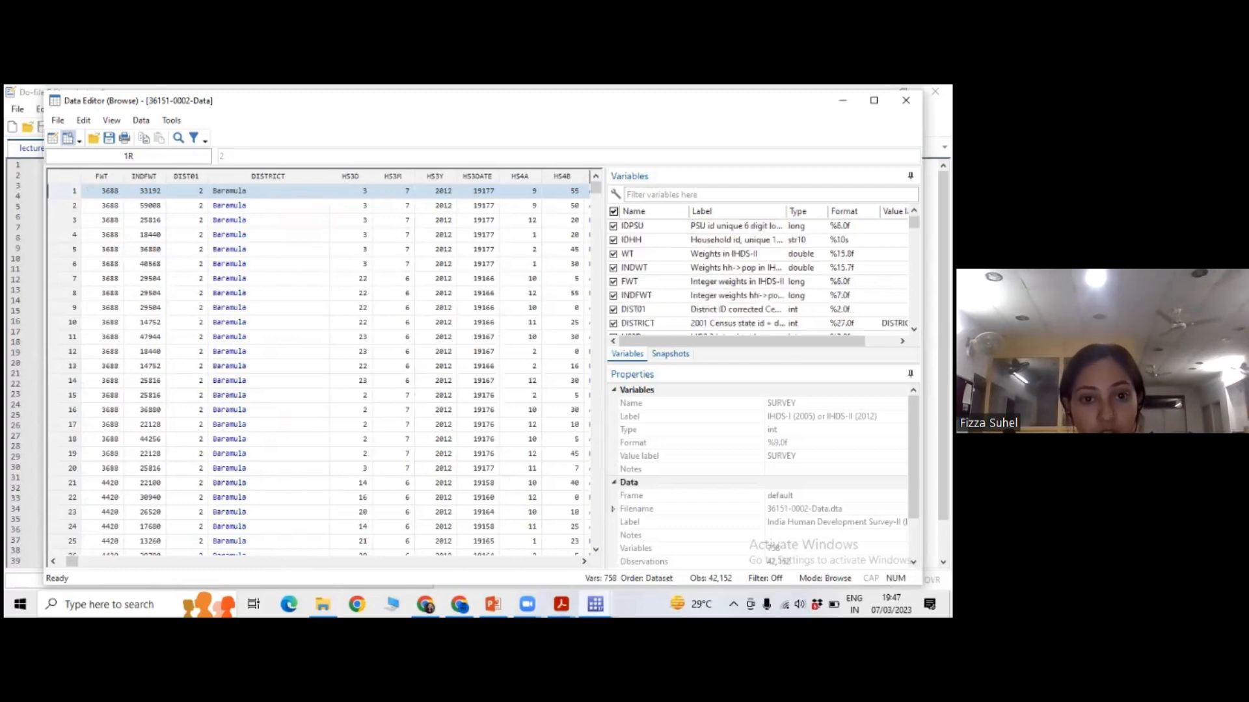
scroll(735, 274, down, 1)
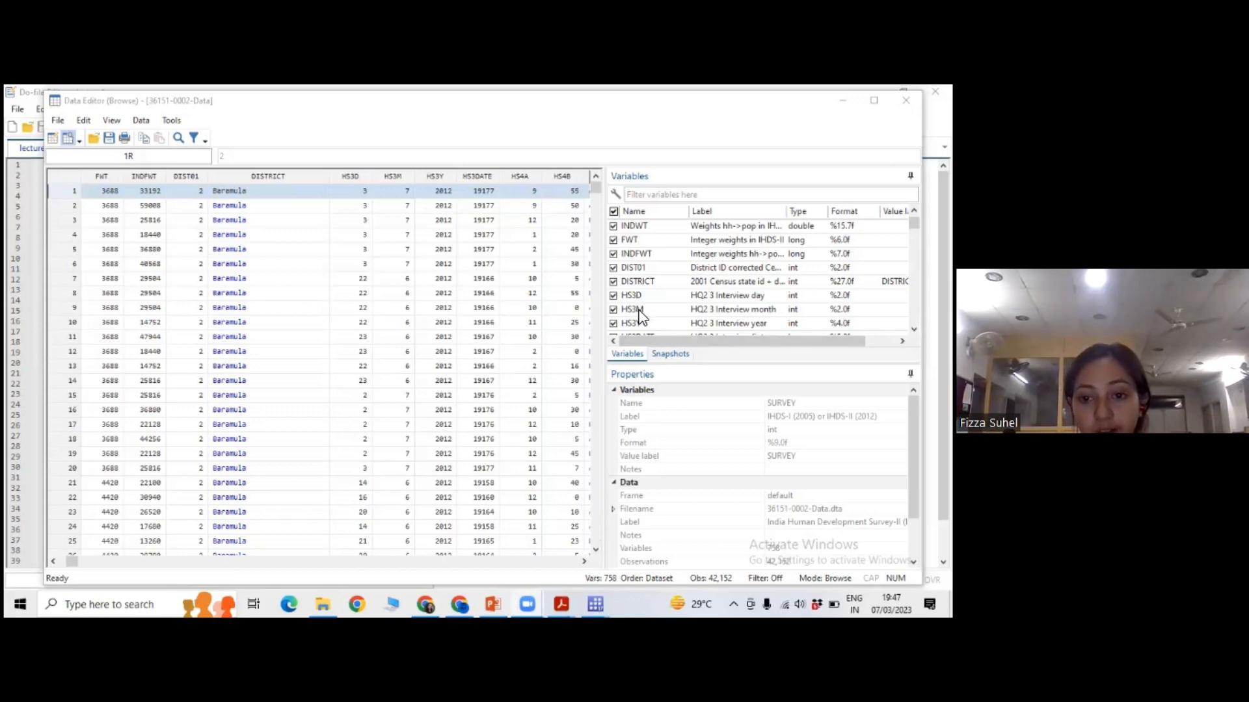
click(584, 561)
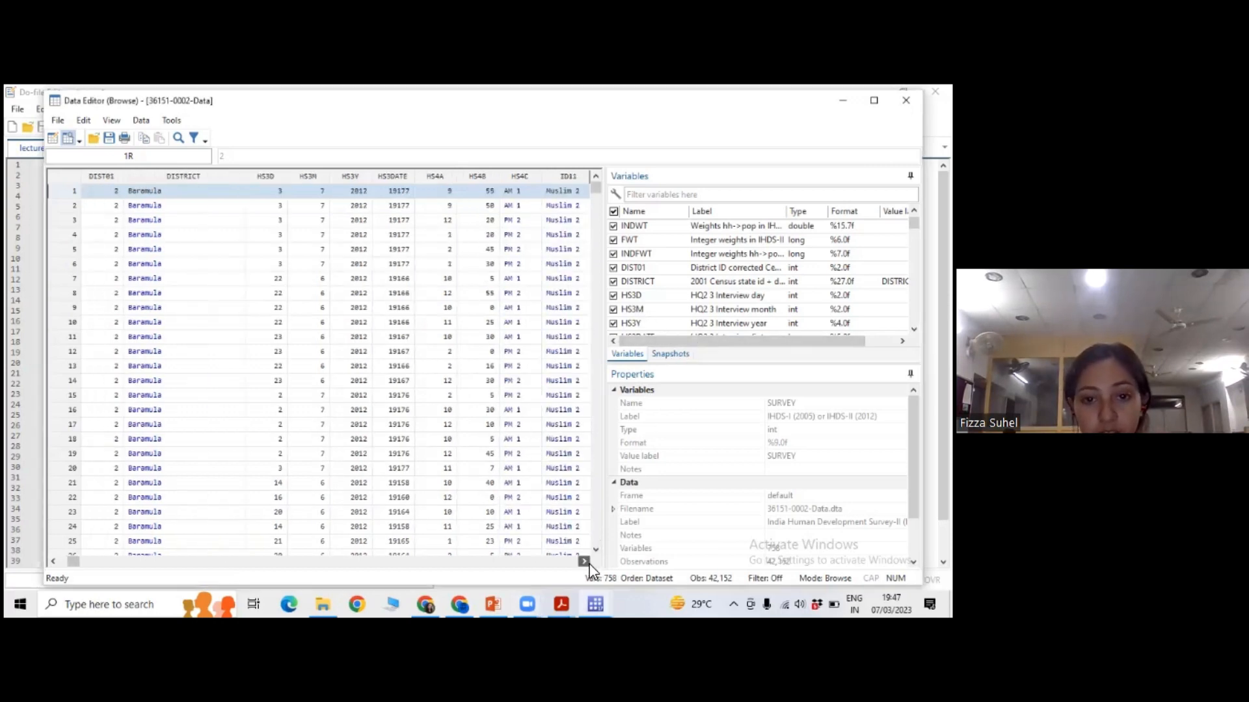
click(584, 562)
click(584, 561)
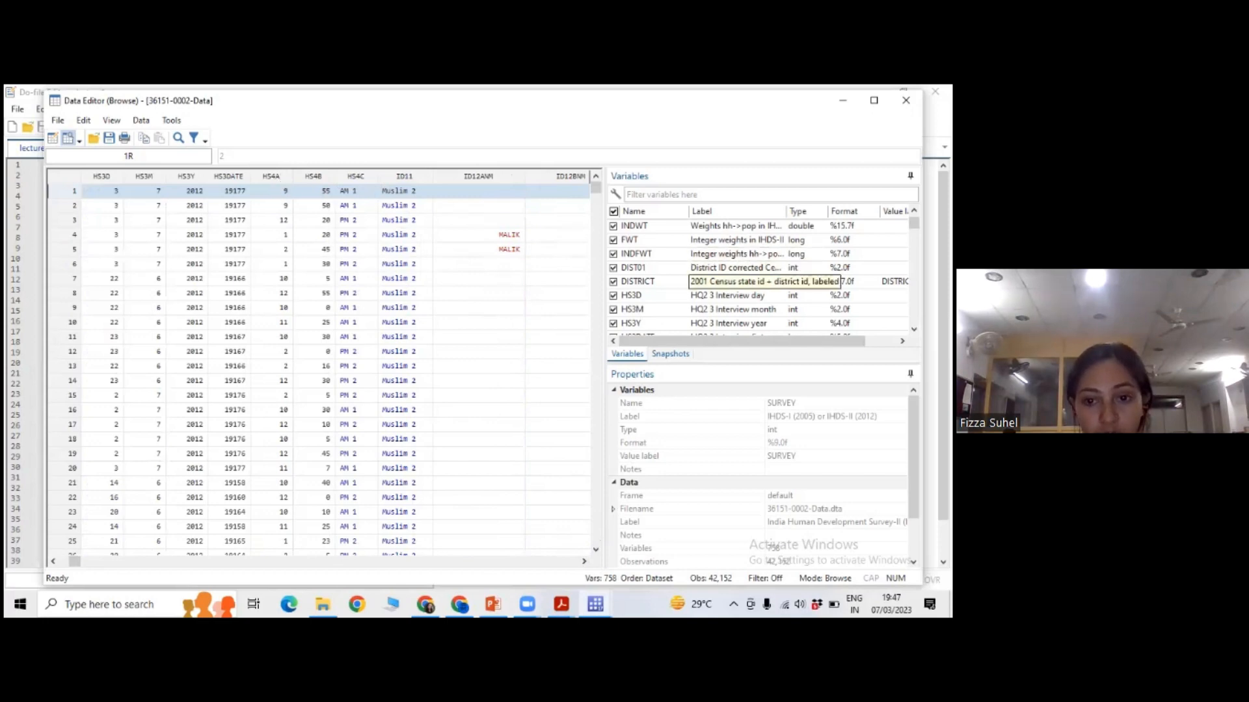
Check the labels of the interview, religion and caste name variables, then select the fourth observation's ID12ANM value.
scroll(748, 283, down, 1)
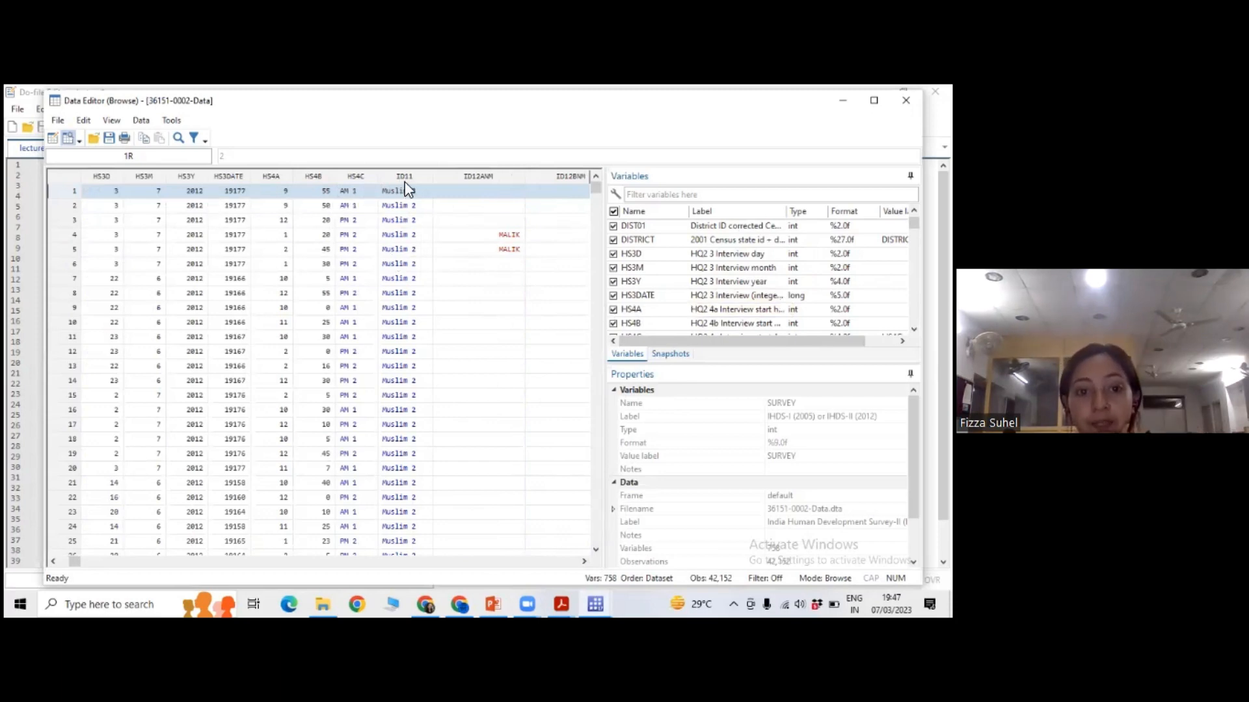
scroll(741, 296, down, 1)
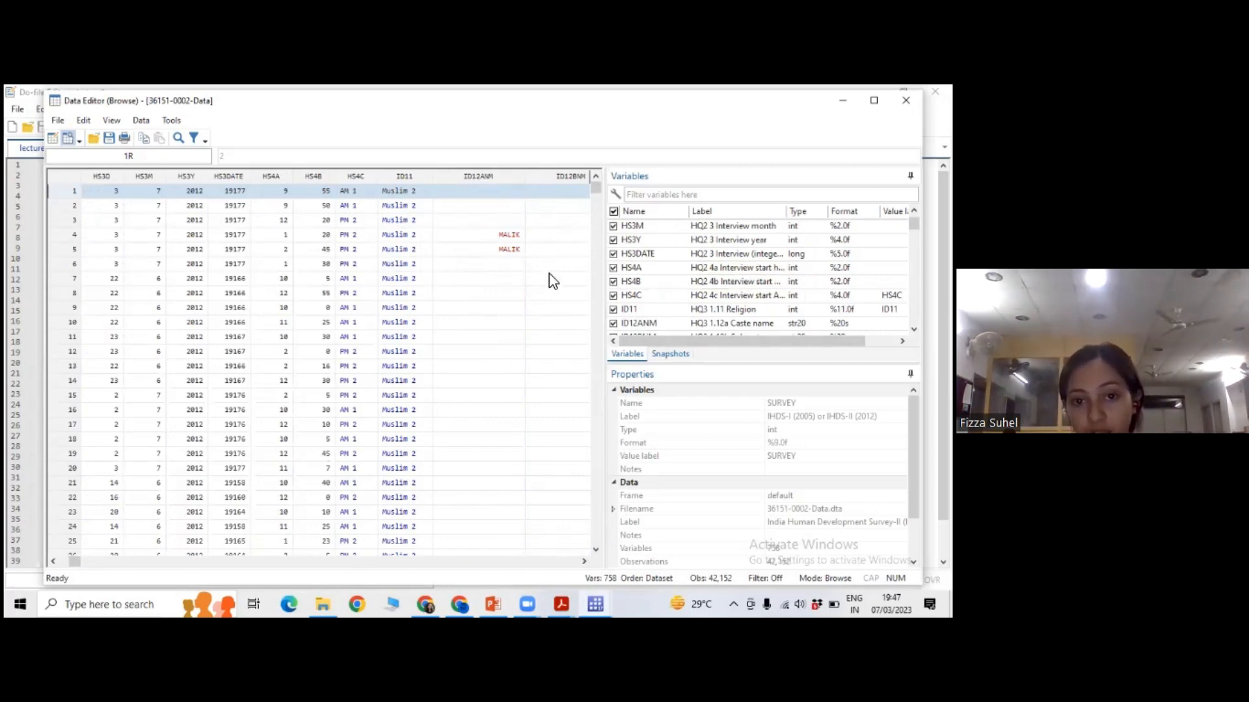
click(660, 323)
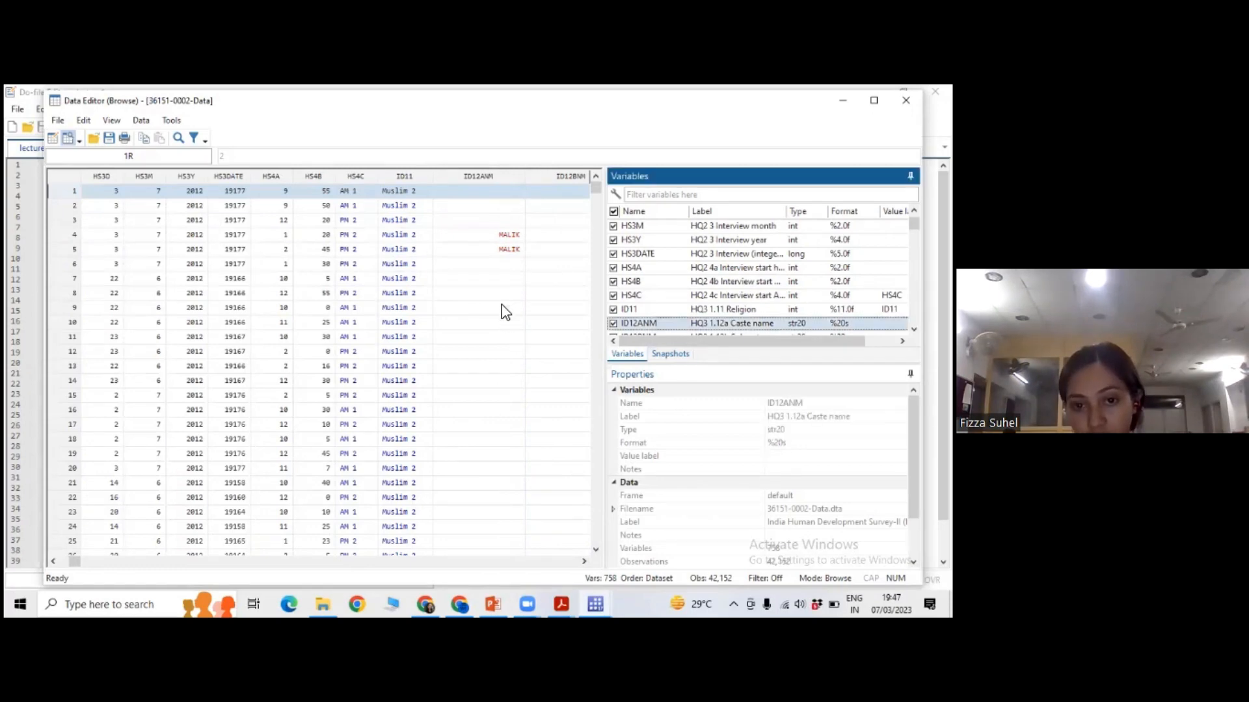
click(510, 235)
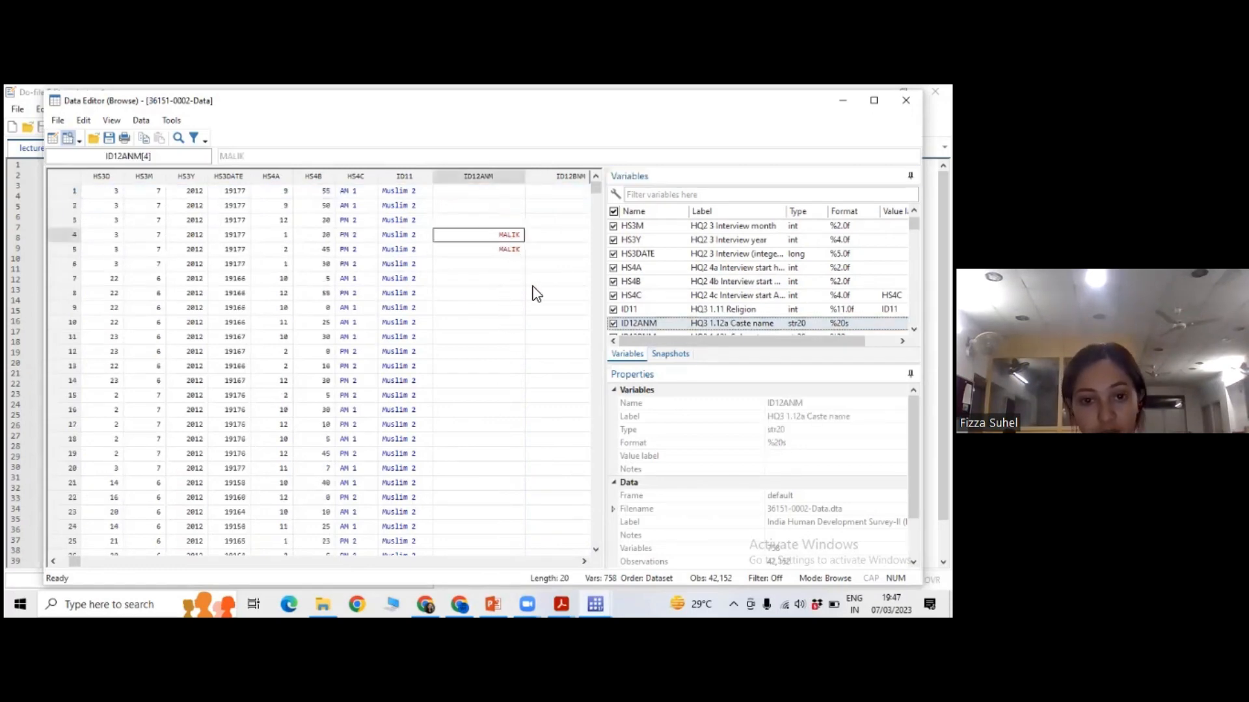
Inspect the caste category variable ID13 by selecting its values for the first three observations.
click(583, 560)
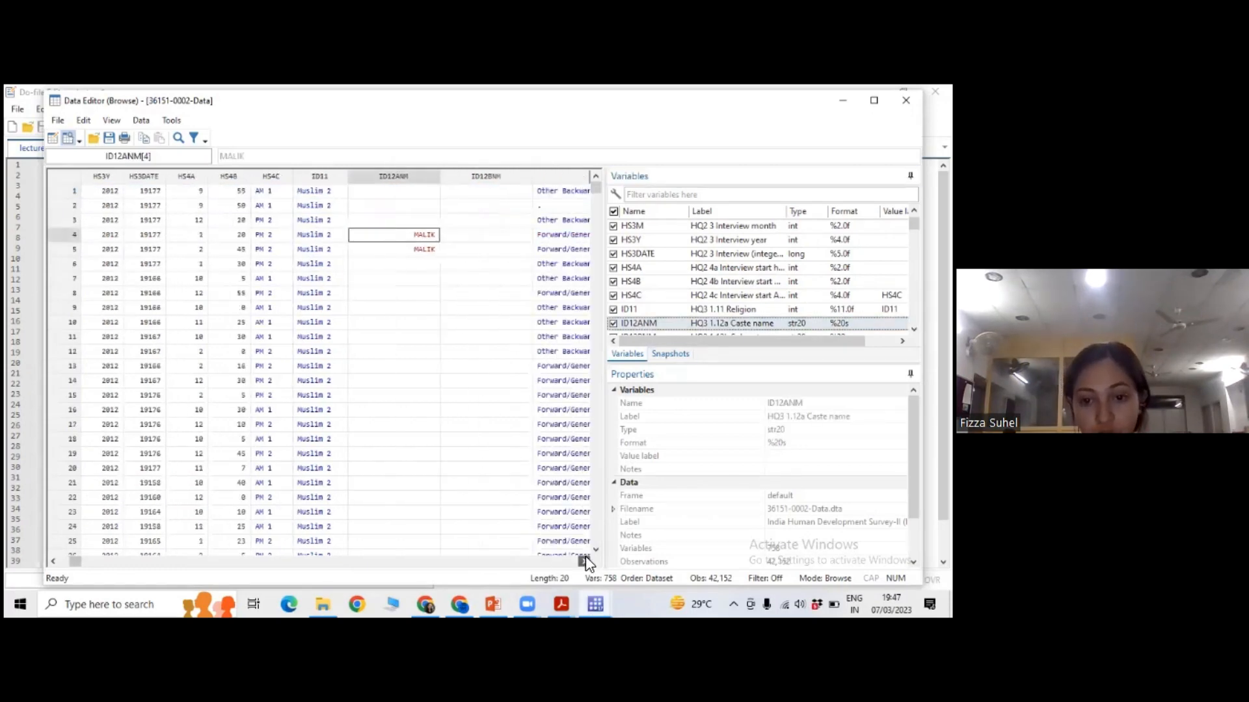
click(583, 561)
click(583, 561)
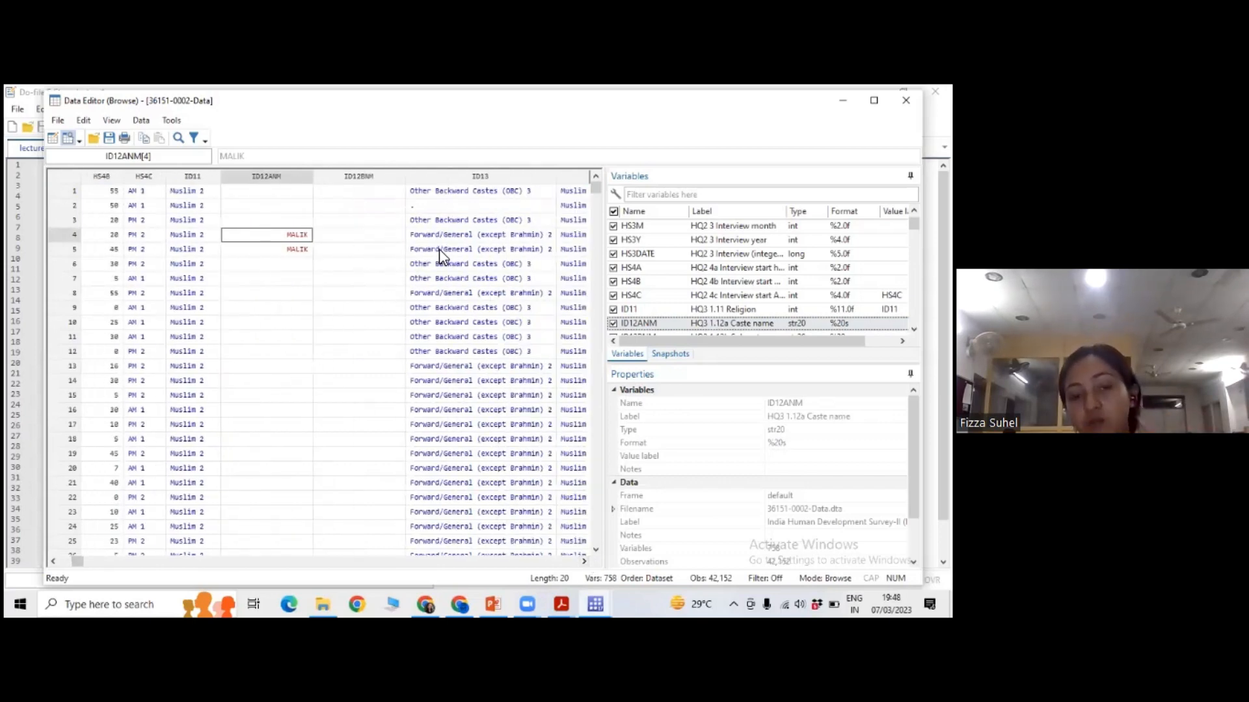
click(440, 192)
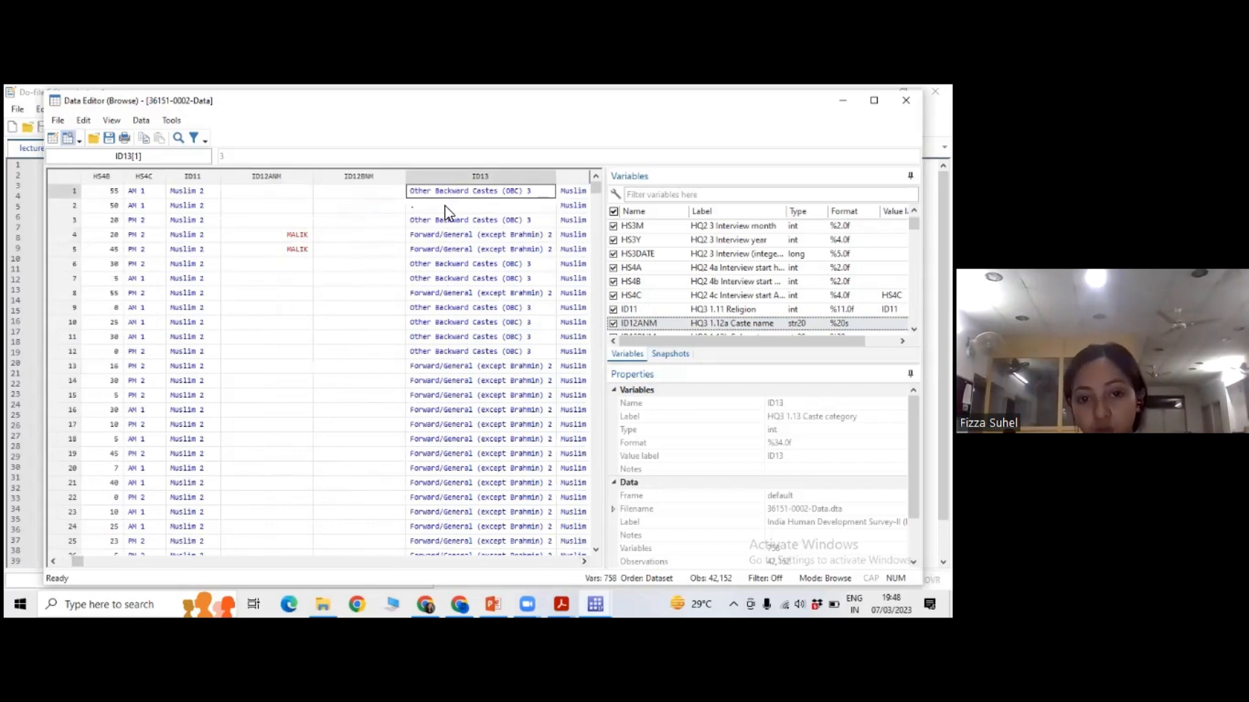
click(445, 206)
click(446, 221)
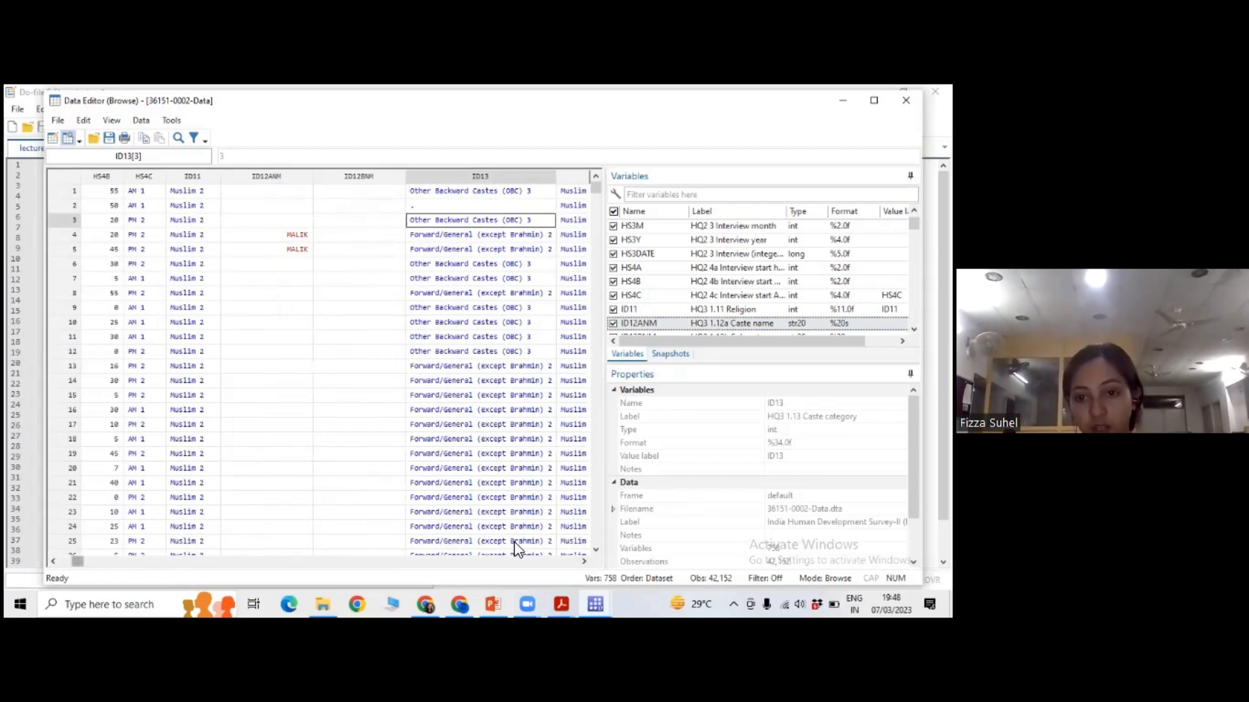
Examine the GROUPS and ID14 columns and select the fifth observation's main income source value.
click(583, 560)
click(584, 561)
click(583, 561)
click(584, 560)
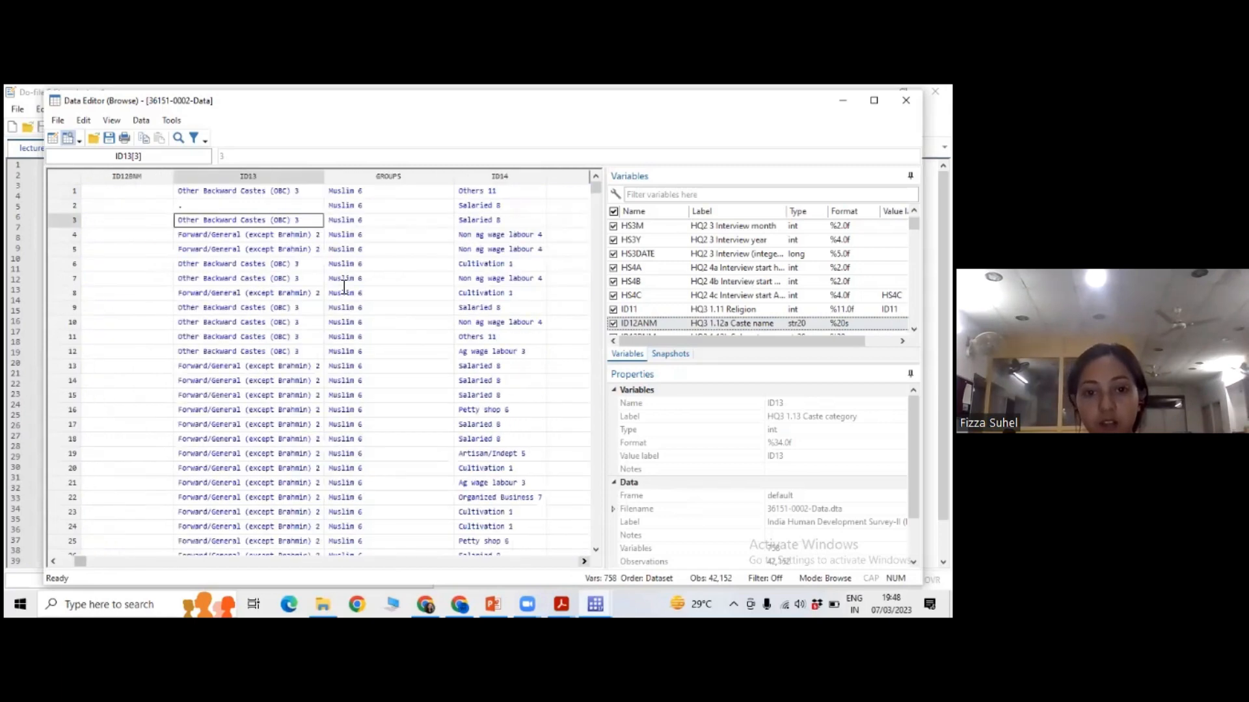
click(390, 247)
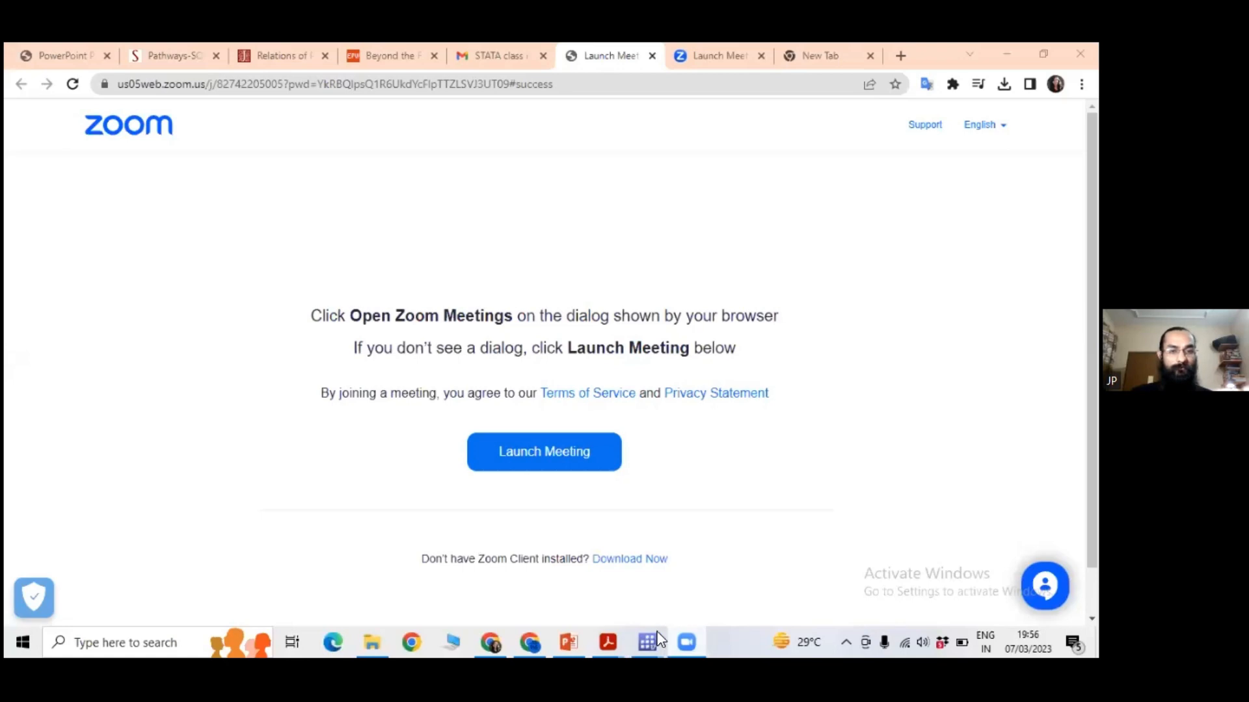
Switch back to Stata's Data Editor, look over the variable labels from HS3M to GROUPS, and minimize the editor.
click(647, 643)
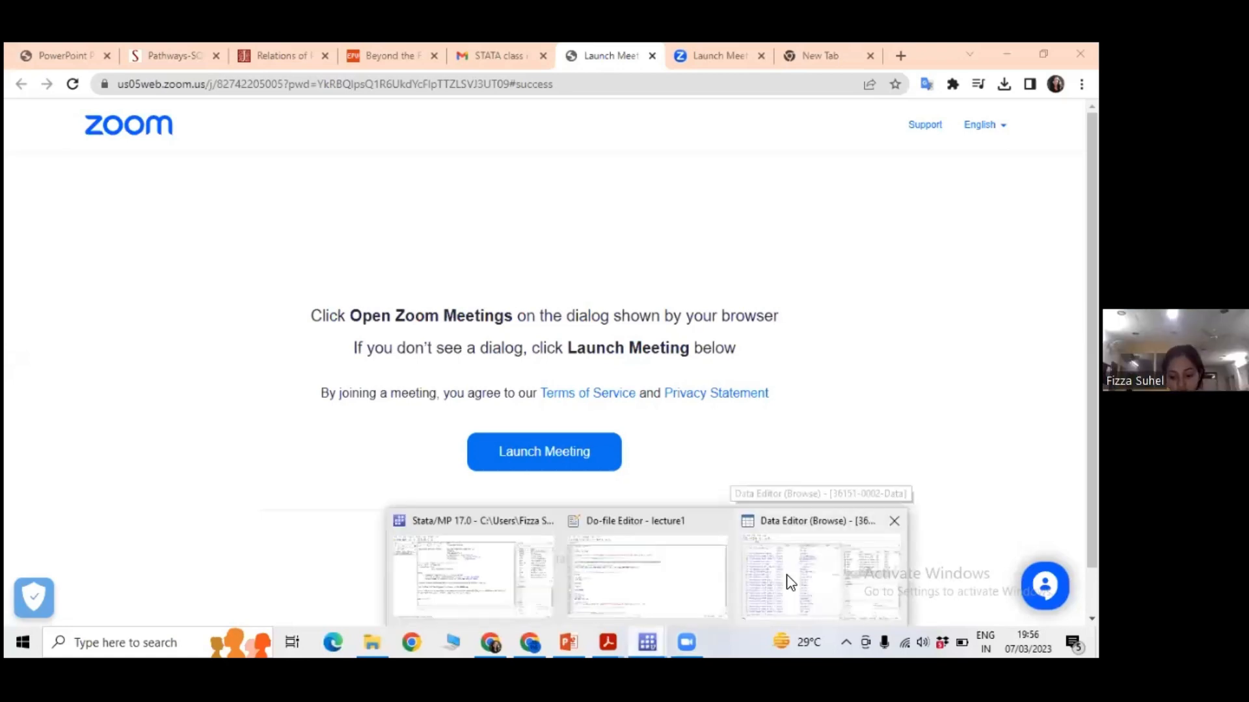
click(751, 560)
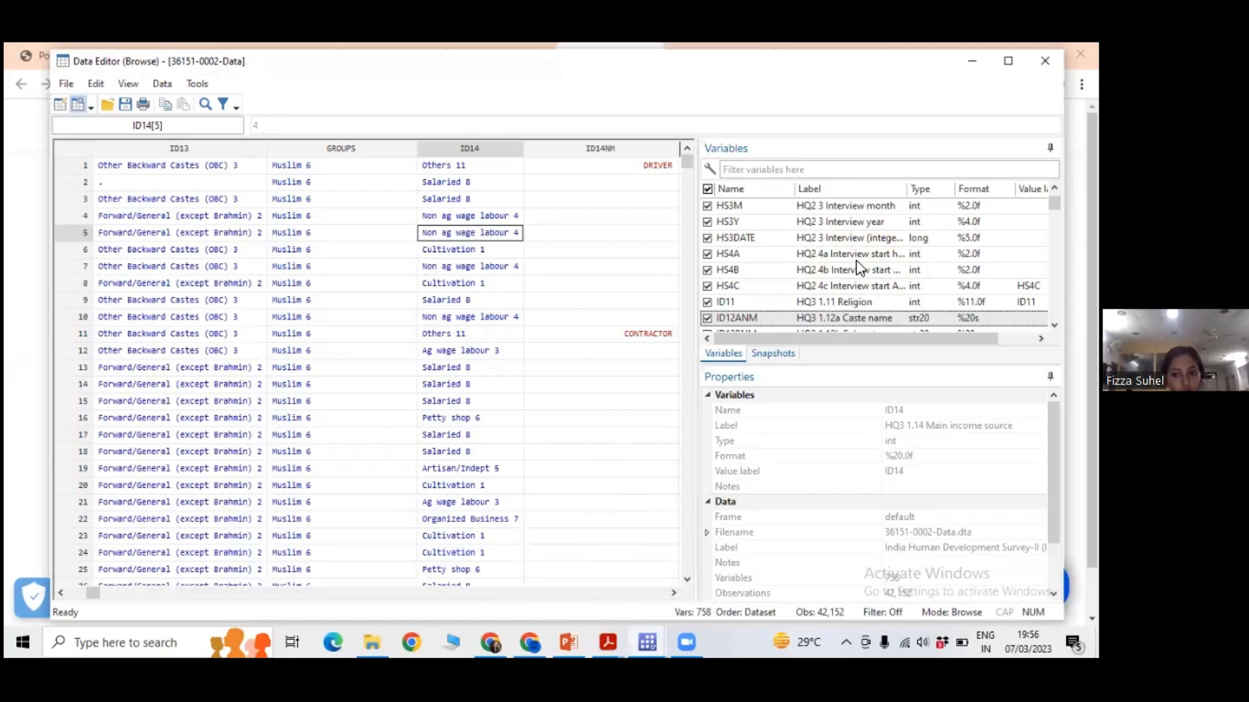
scroll(845, 280, down, 1)
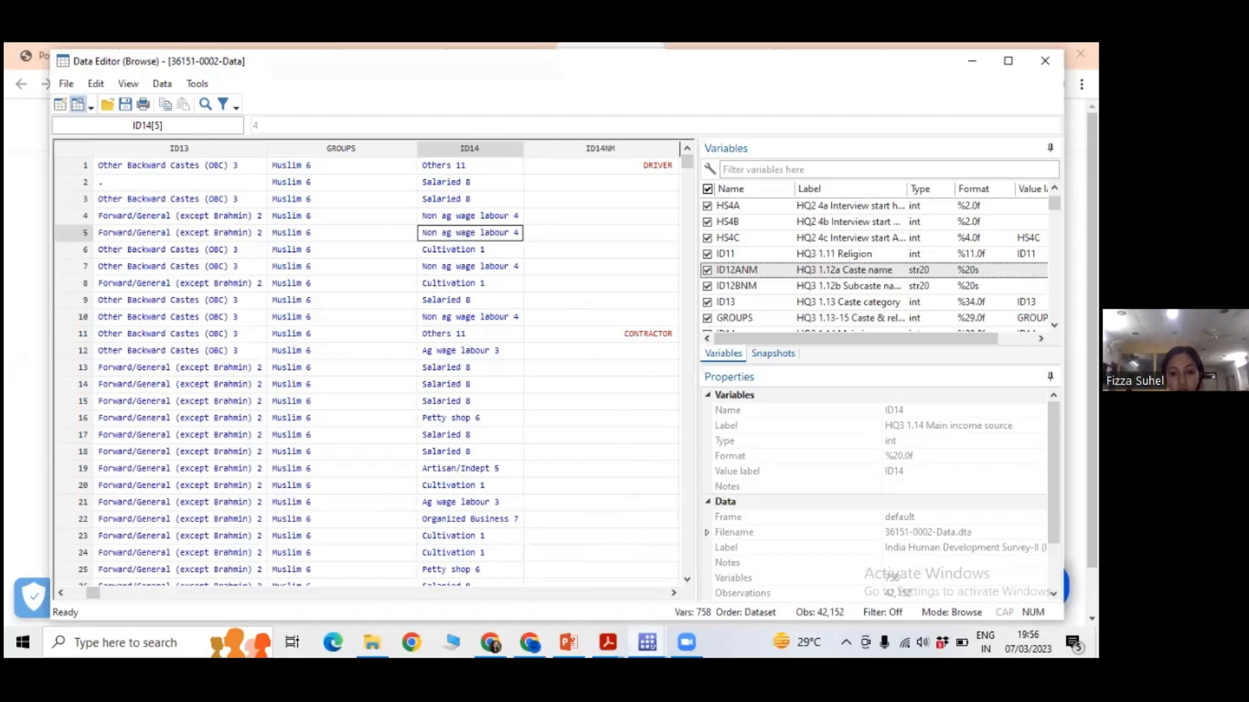
click(973, 61)
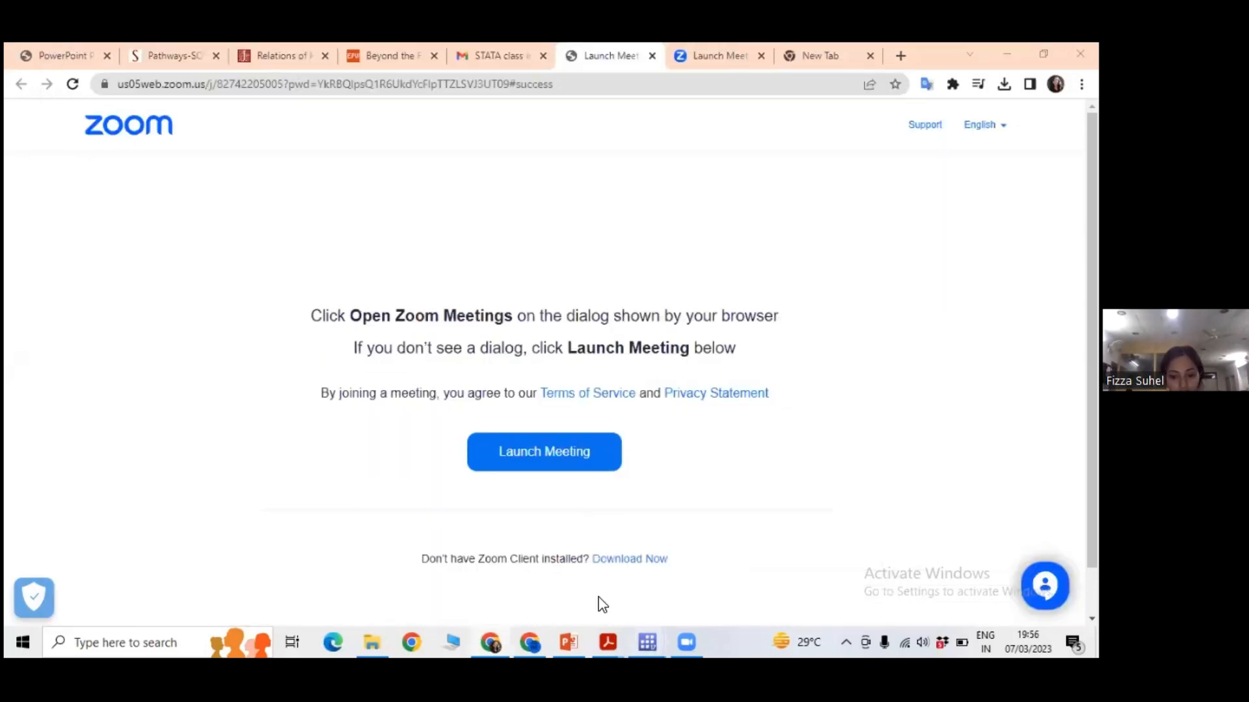
Switch to the main Stata window and run the clear command to remove the dataset from memory.
key(alt+Tab)
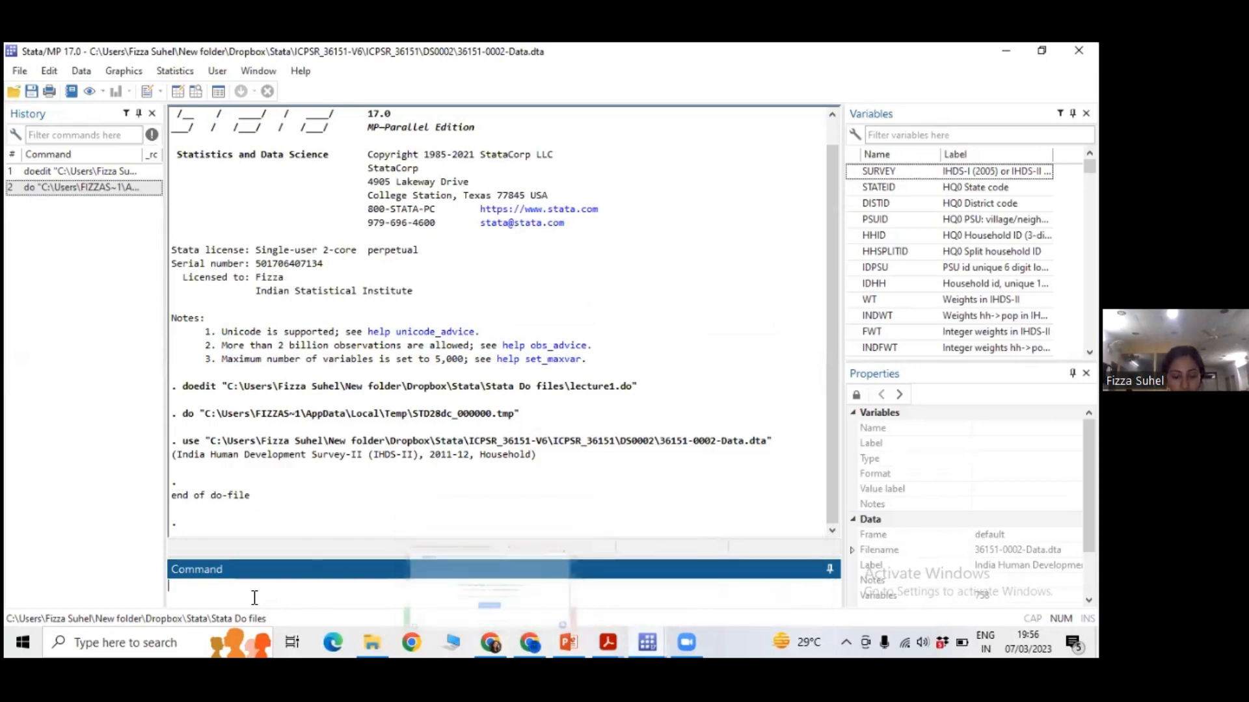
text(cle)
text(ar)
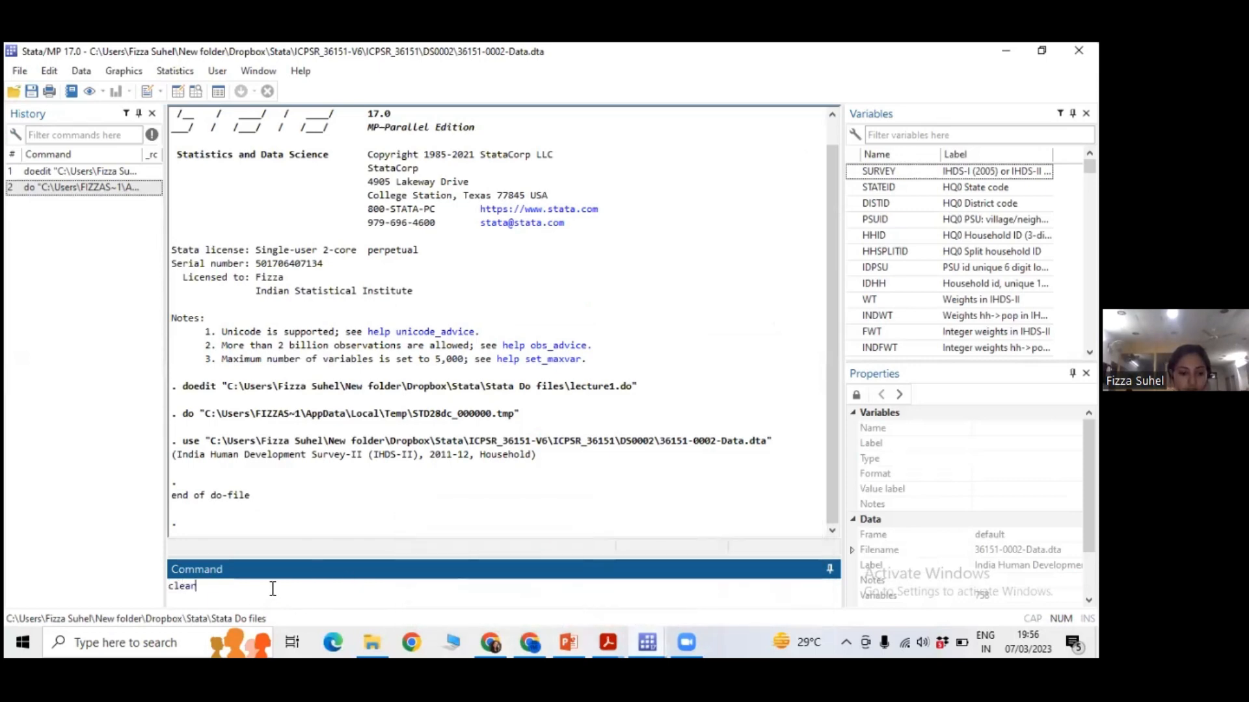
key(Return)
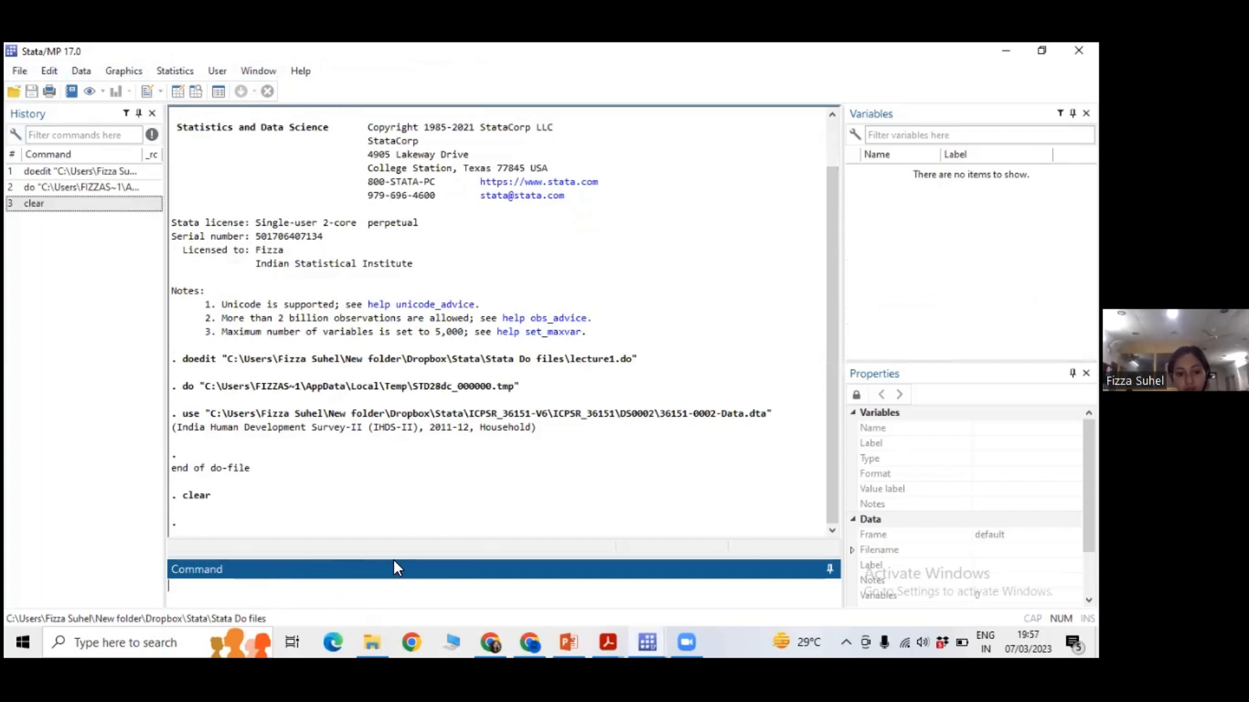
Copy the use command for 36151-0002-Data.dta from PowerPoint's "Exploring Data" slide and paste it as a command in Stata.
click(567, 640)
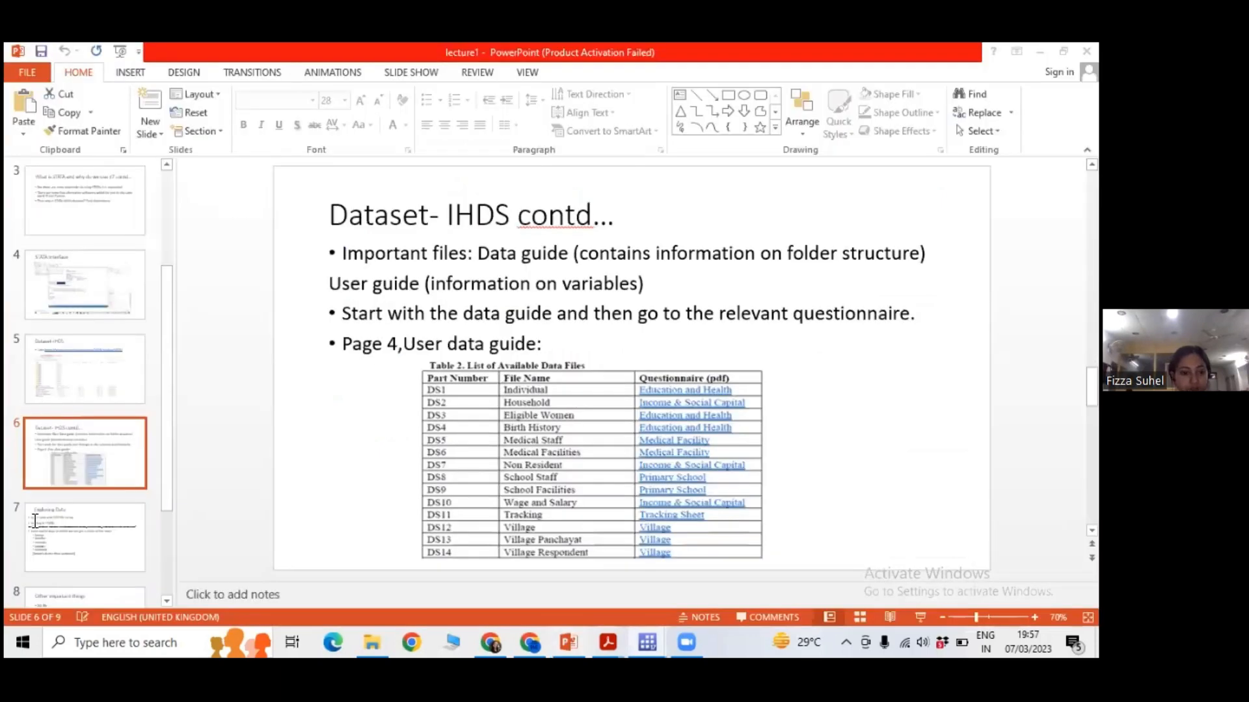
click(146, 515)
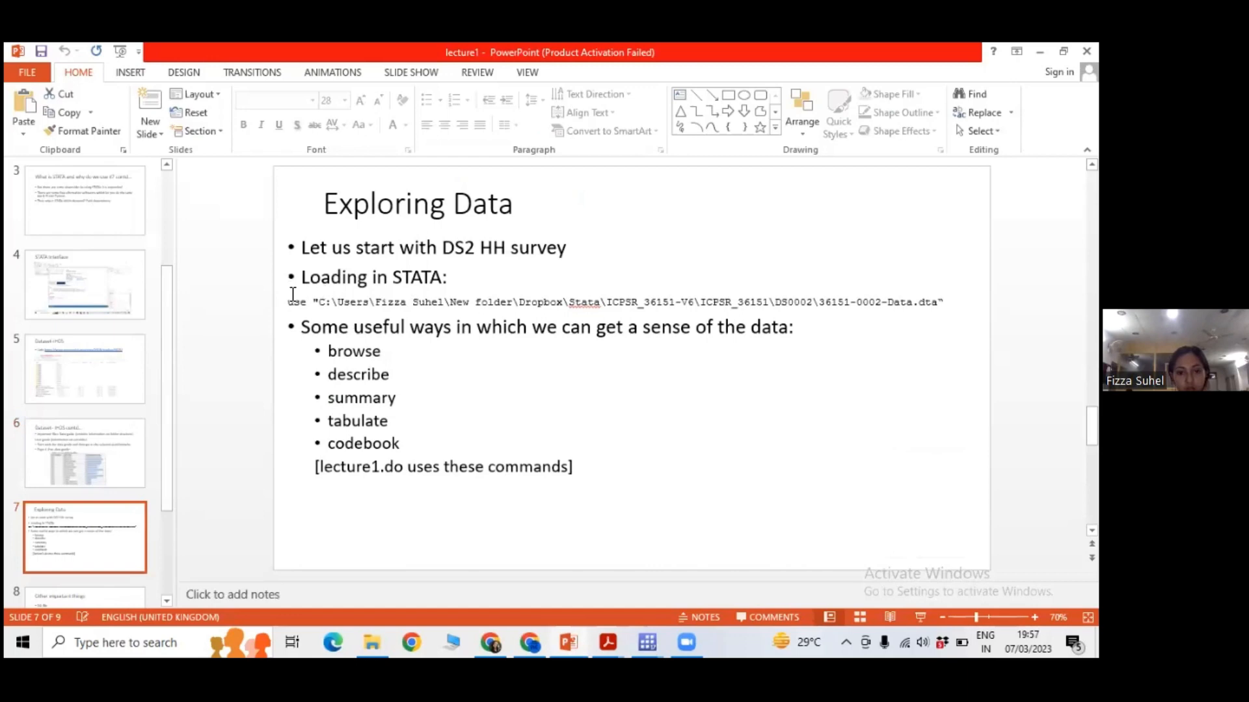
triple_click(626, 304)
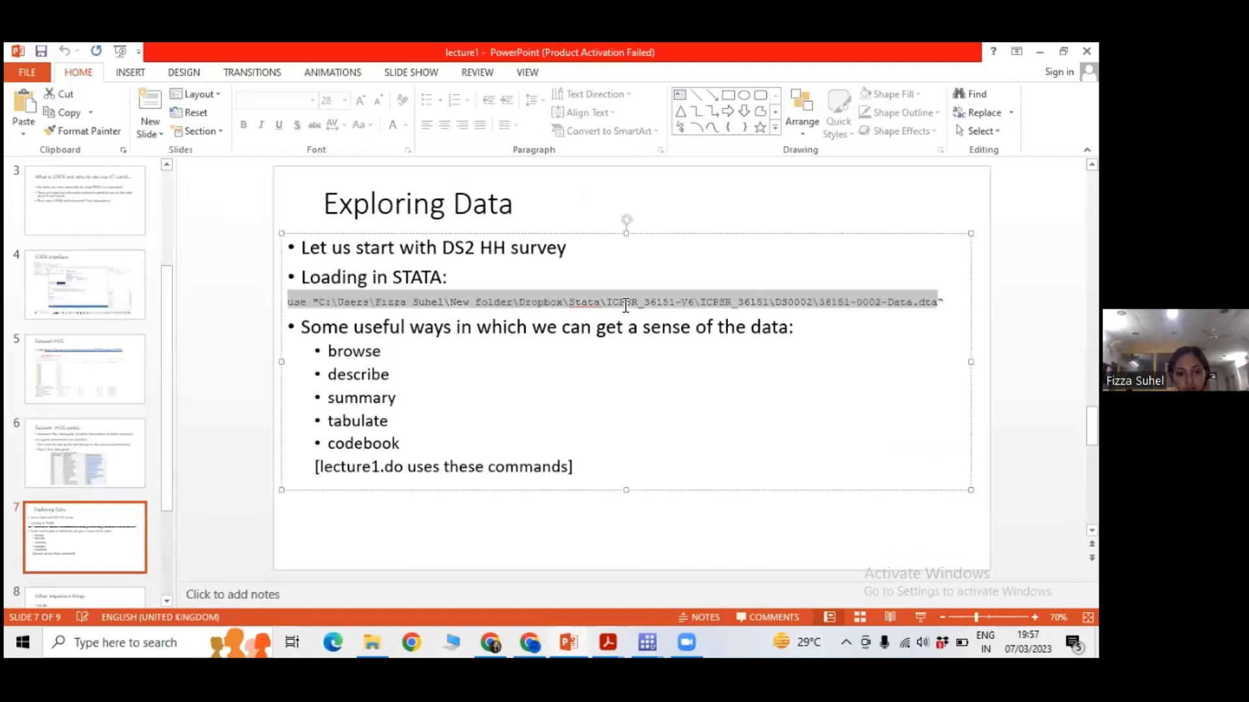
drag(625, 304, 946, 303)
key(ctrl+c)
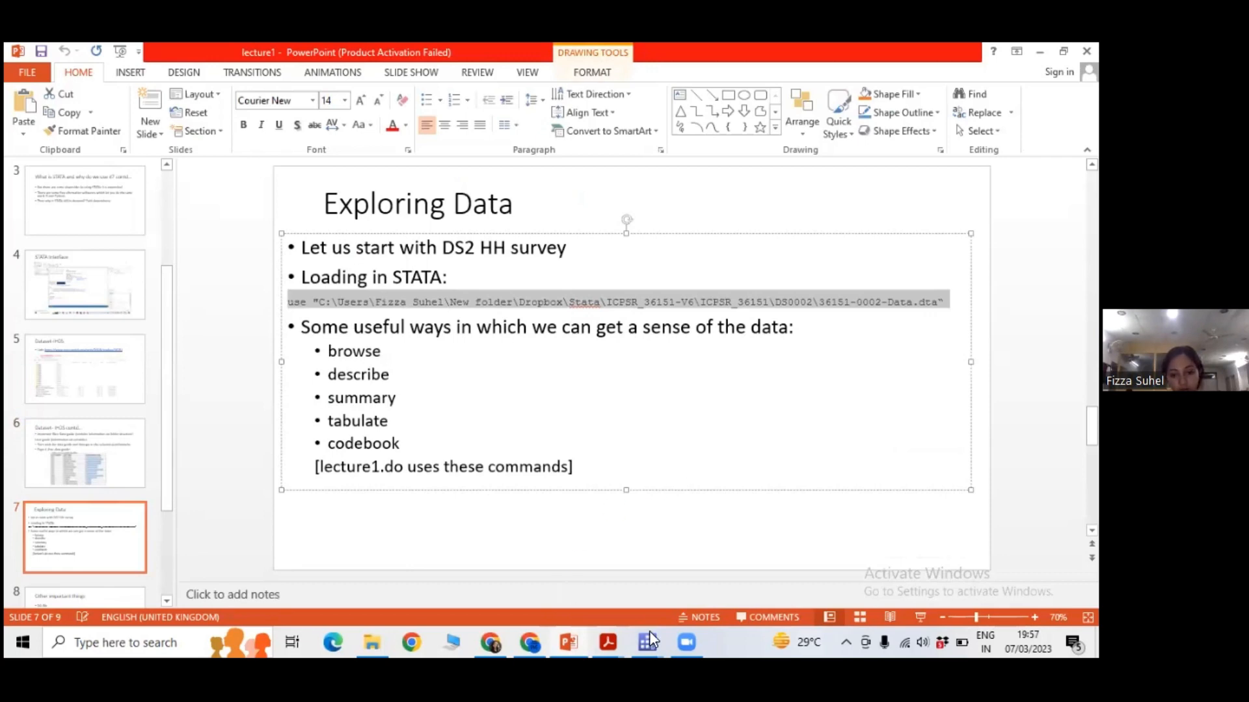
mouse_move(649, 631)
click(494, 606)
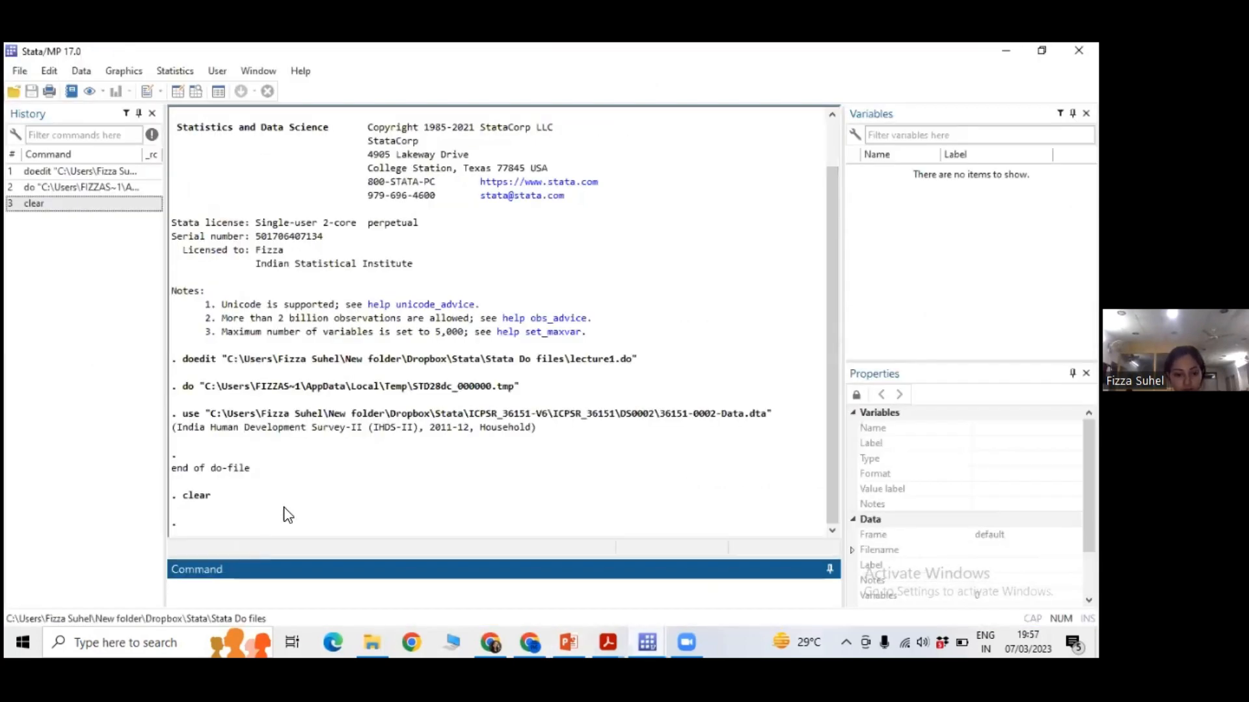
click(595, 588)
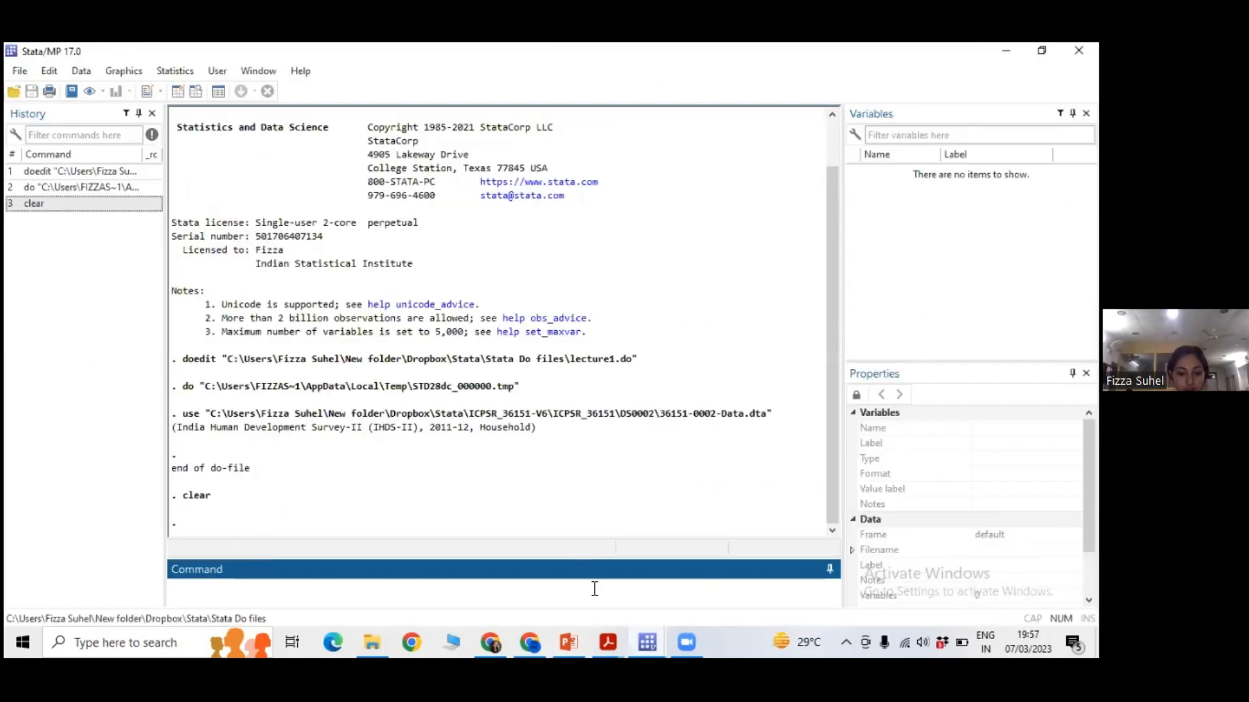
key(ctrl+v)
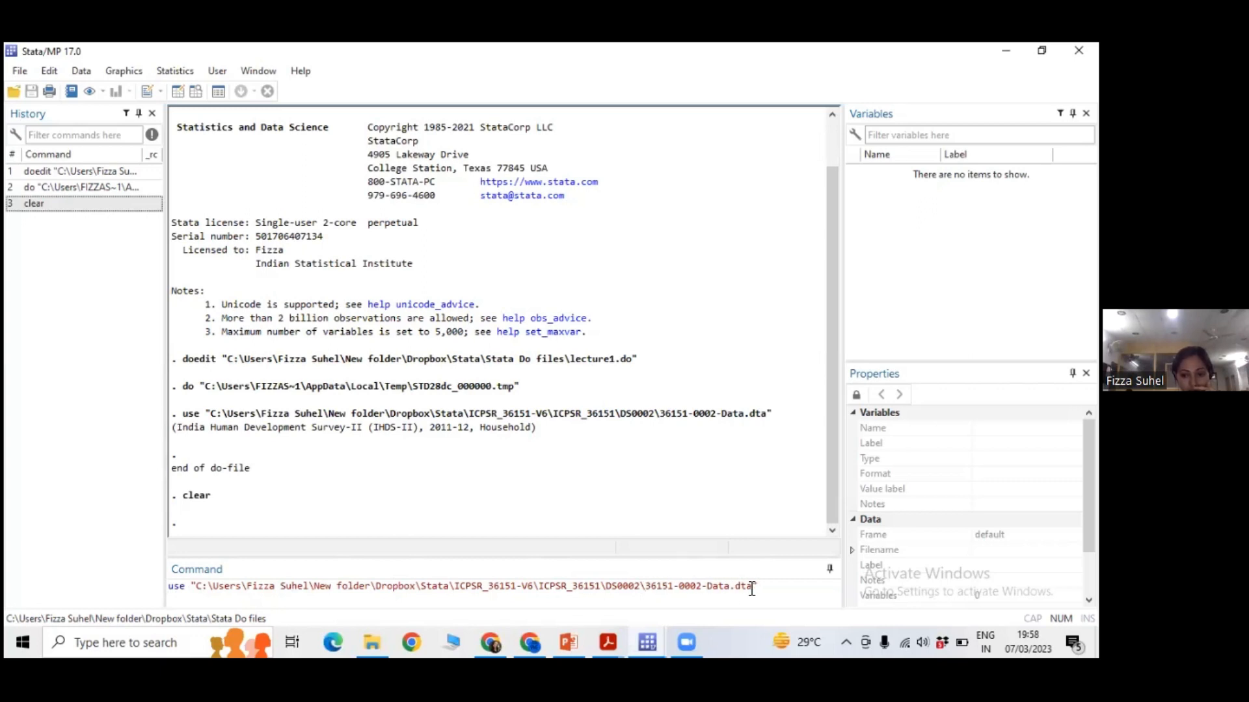
Switch to File Explorer and show the full path of the DS0002 folder containing 36151-0002-Data.
click(372, 642)
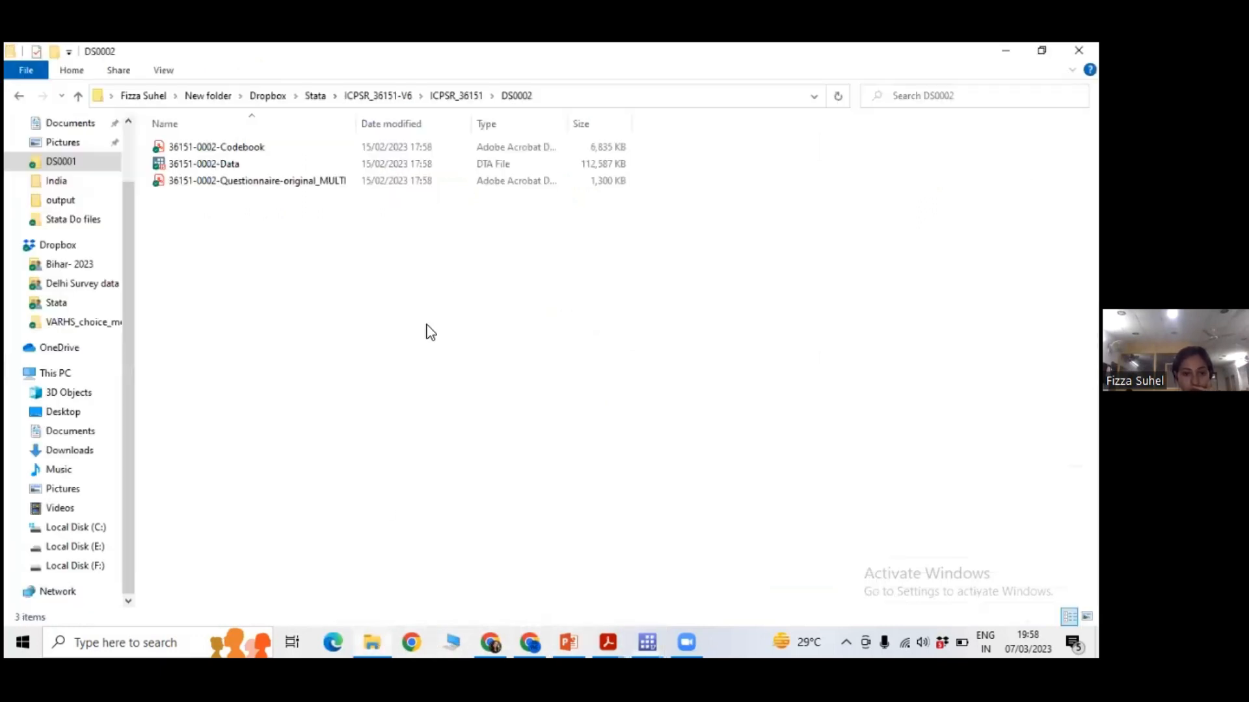
click(556, 97)
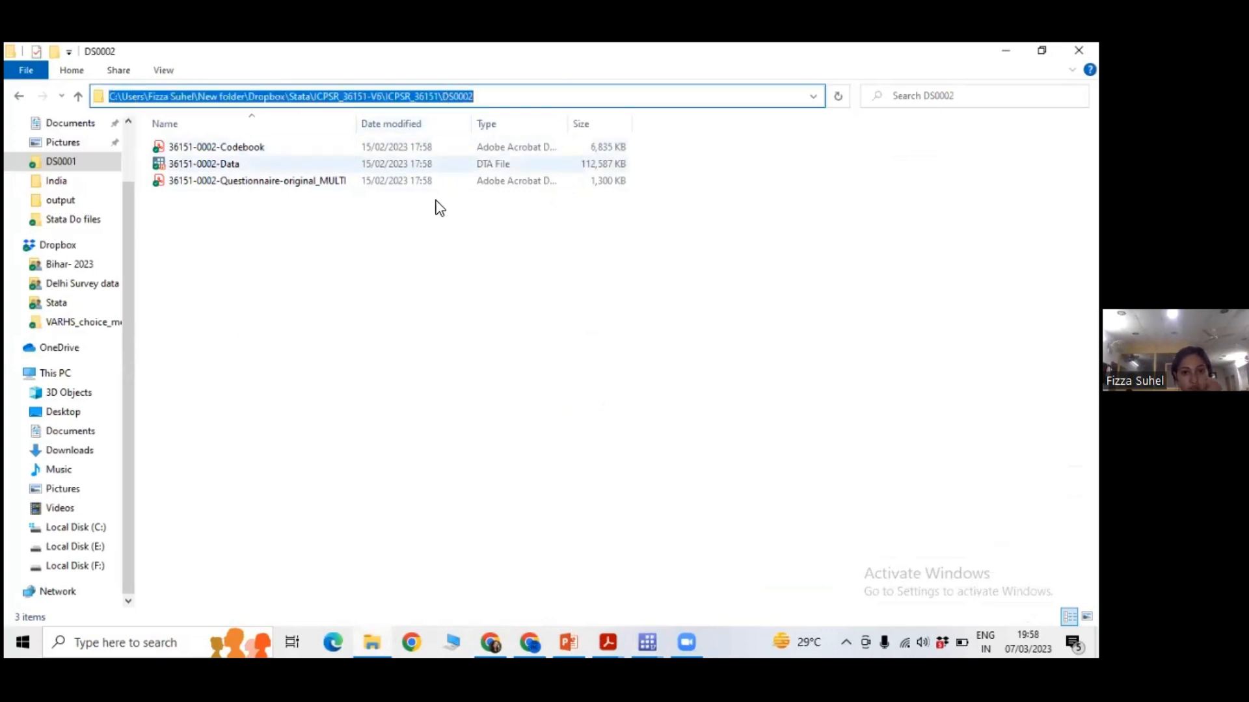
click(482, 297)
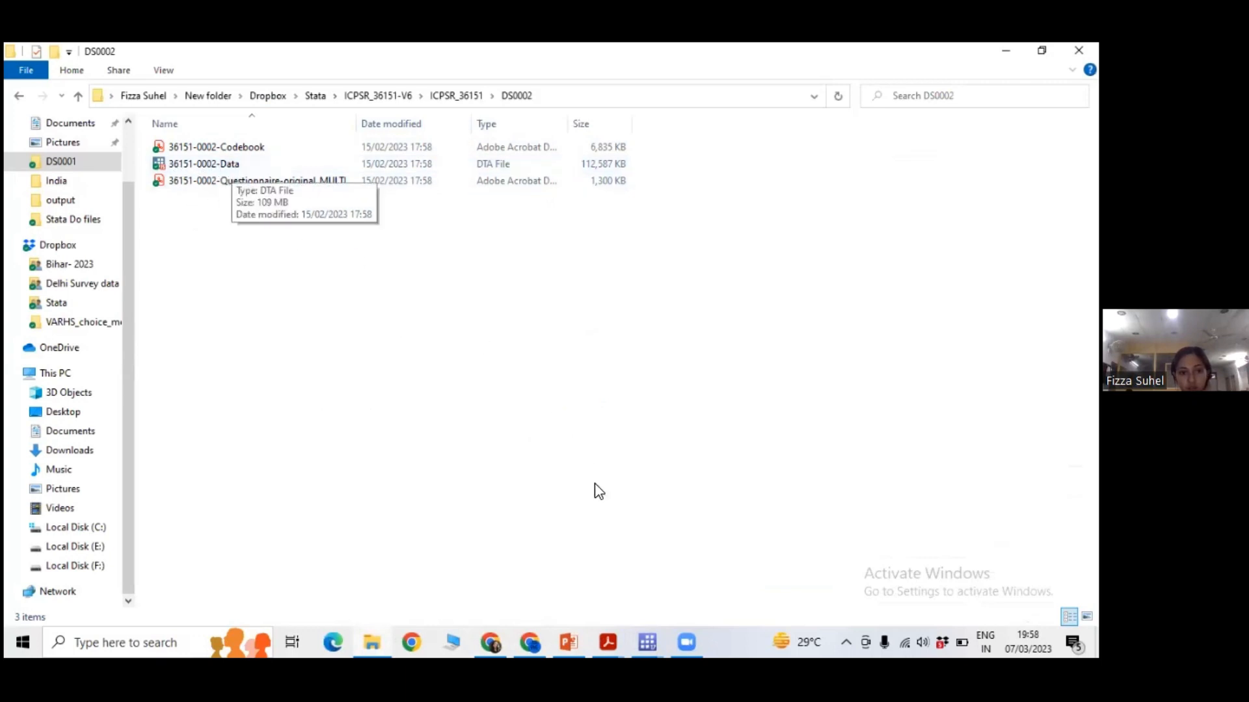
Return to the main Stata window and run the prepared use command to load the household dataset.
click(653, 632)
click(601, 583)
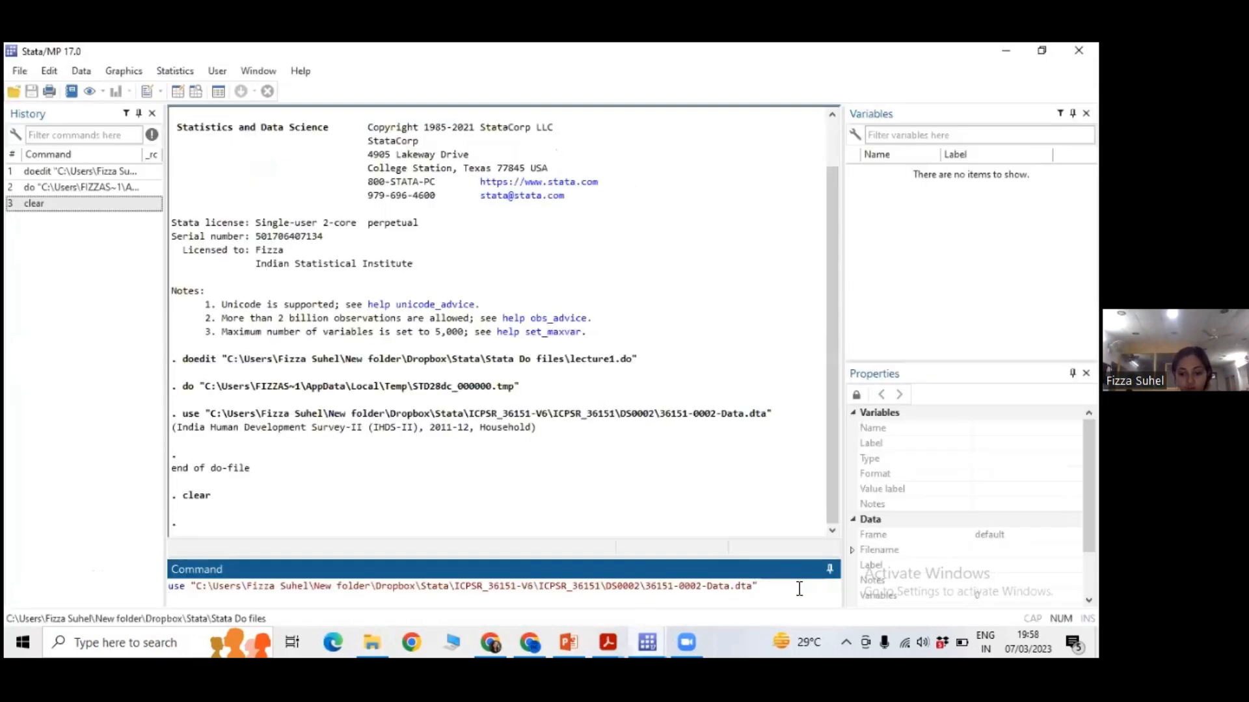
key(Return)
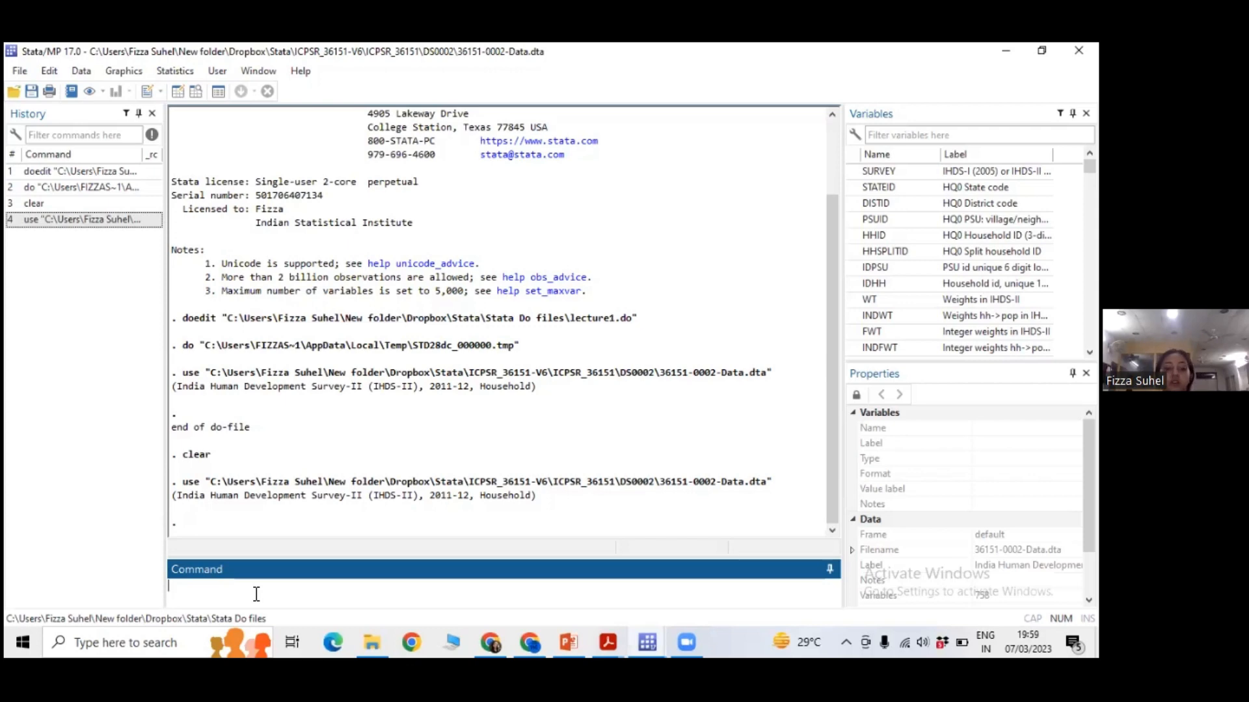
click(146, 96)
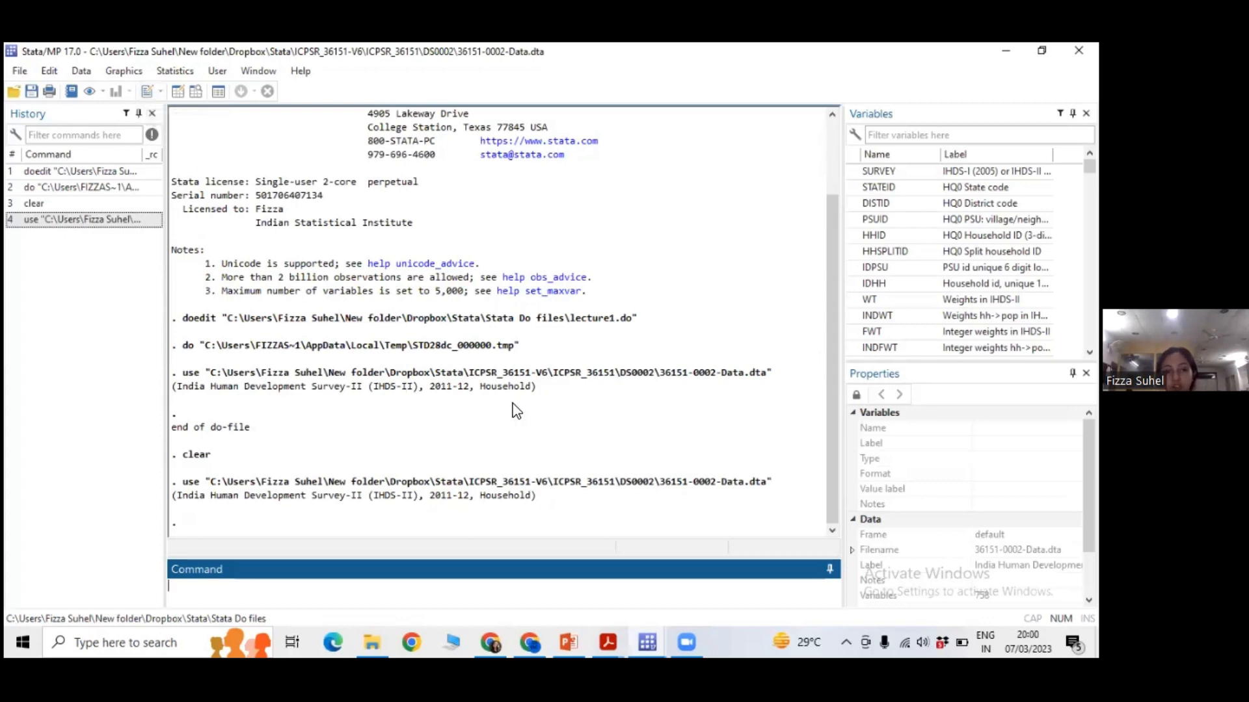
Switch to the Do-file Editor, view the lecture1 do-file and return to the empty Untitled do-file.
click(647, 643)
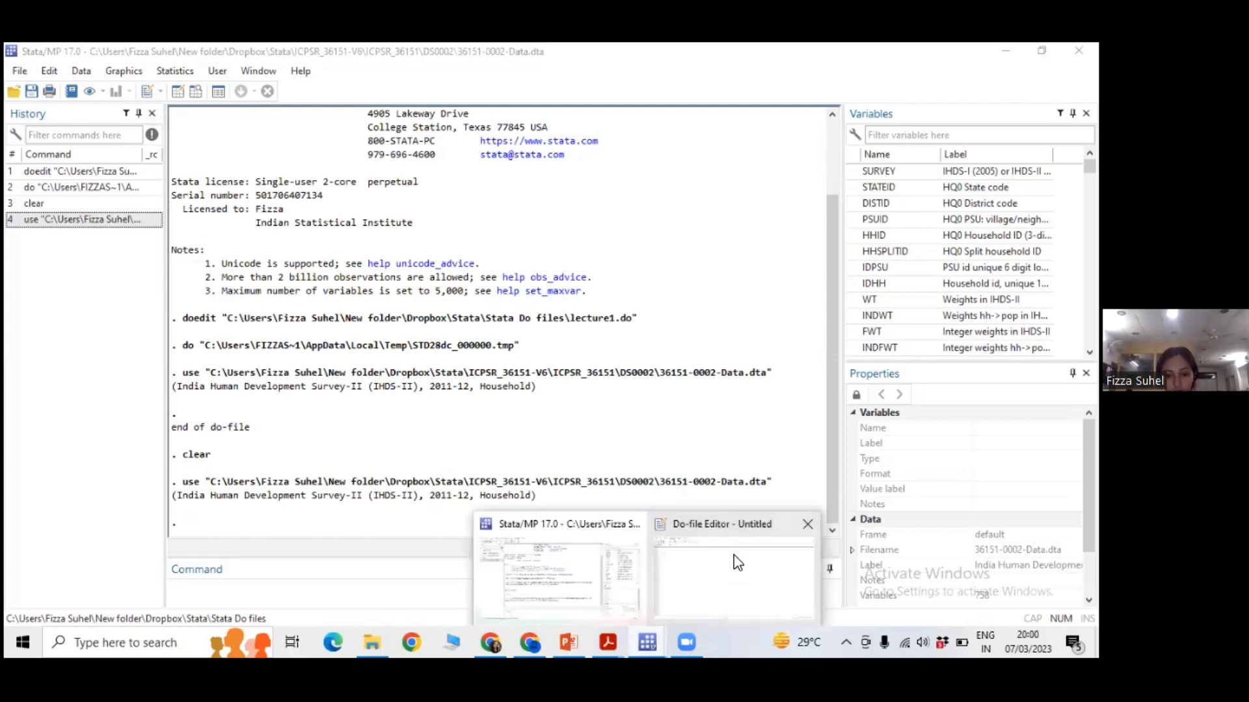
click(733, 555)
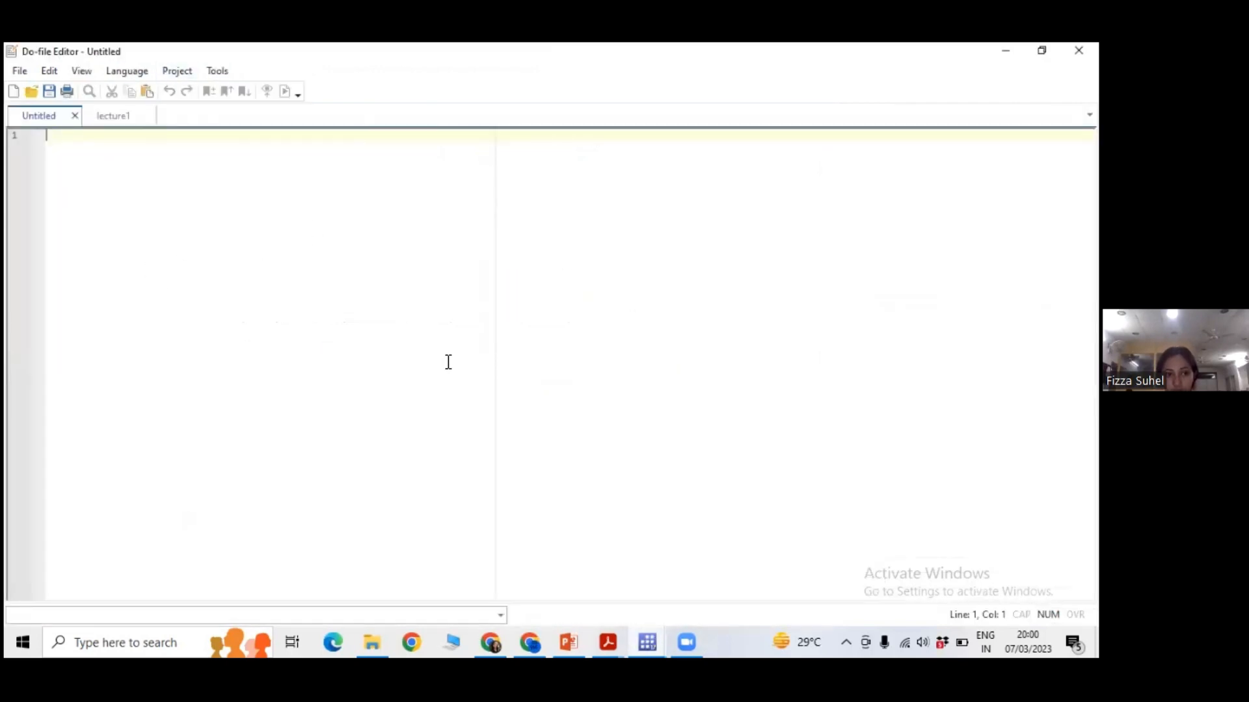
click(647, 643)
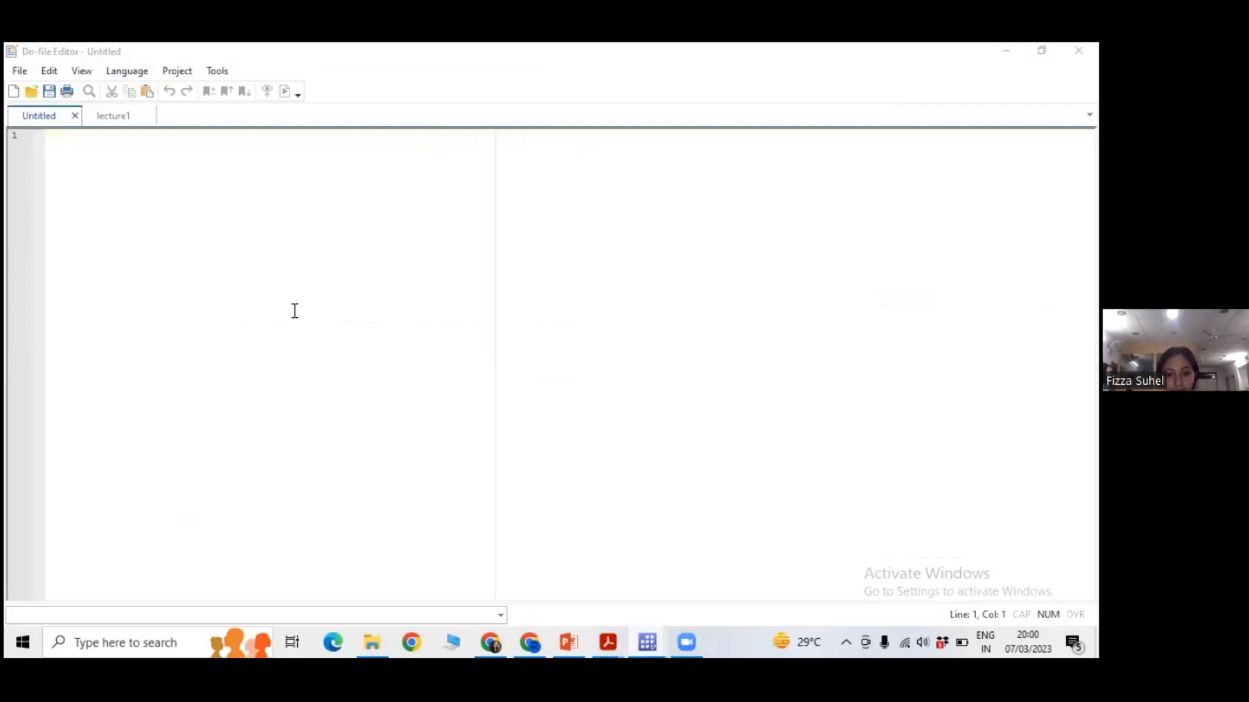
click(87, 144)
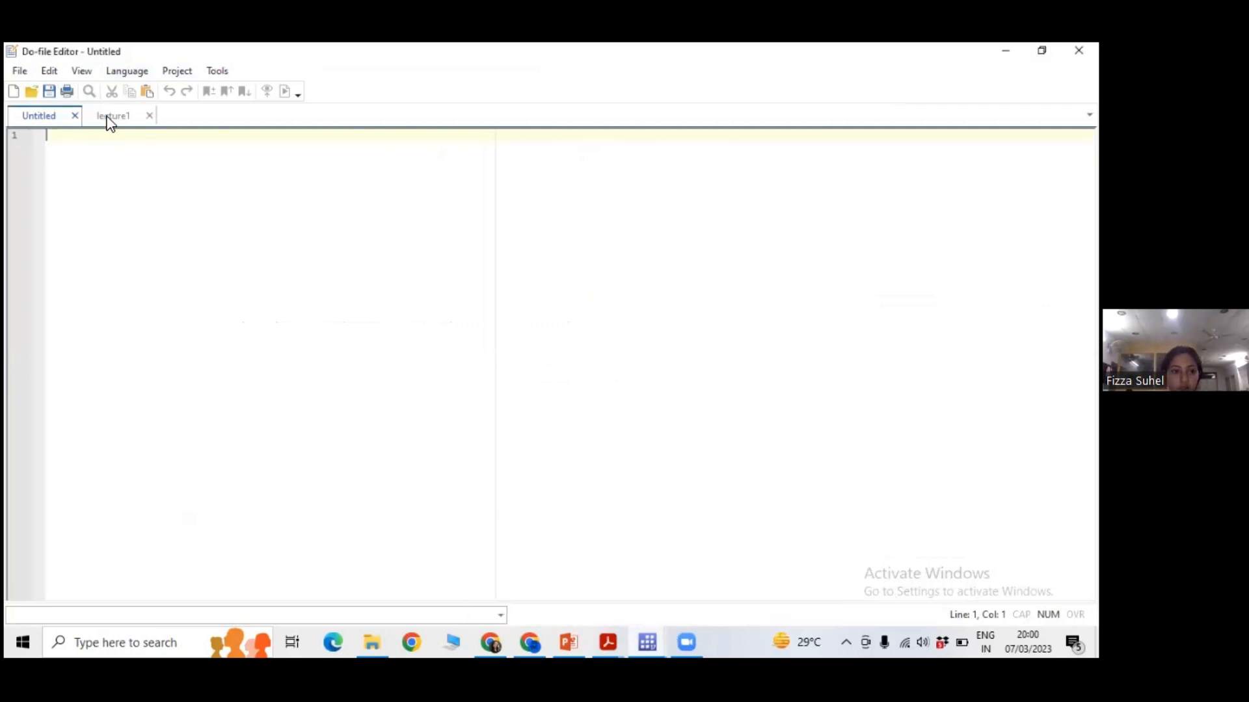
click(111, 118)
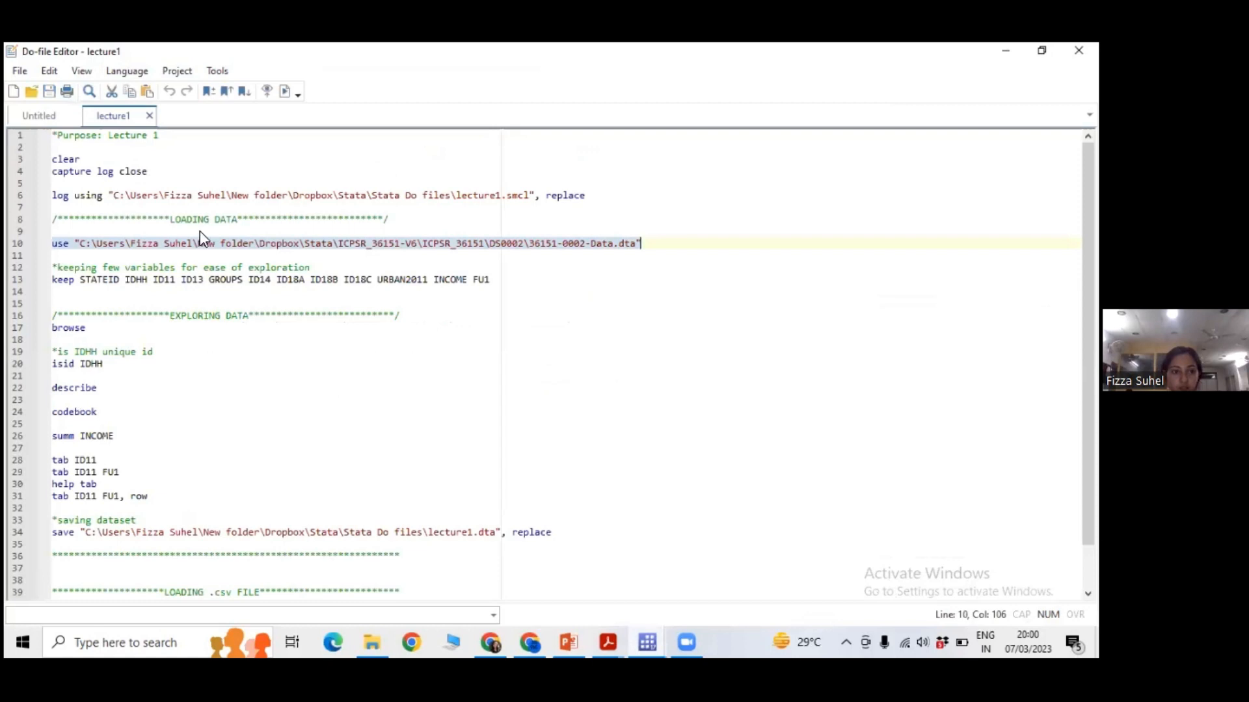
click(229, 280)
click(25, 108)
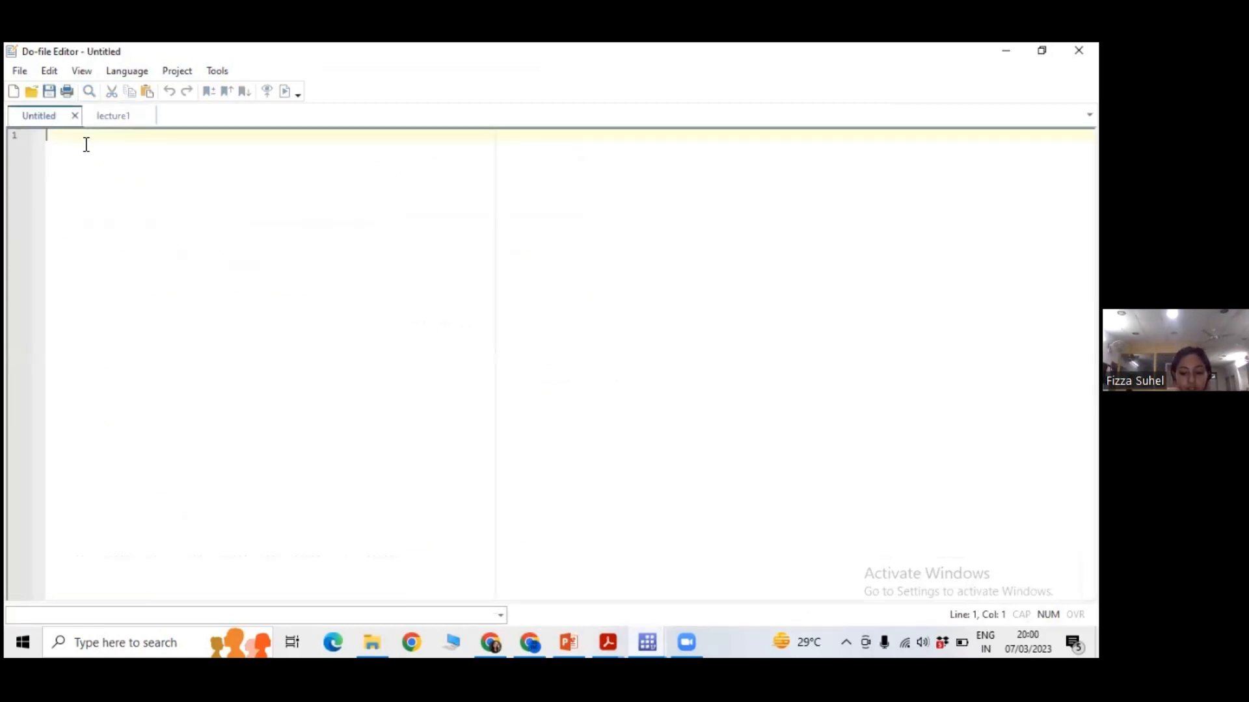
Write the star comment "*Purpose: Lecture 1" as the first line of the Untitled do-file.
text(*)
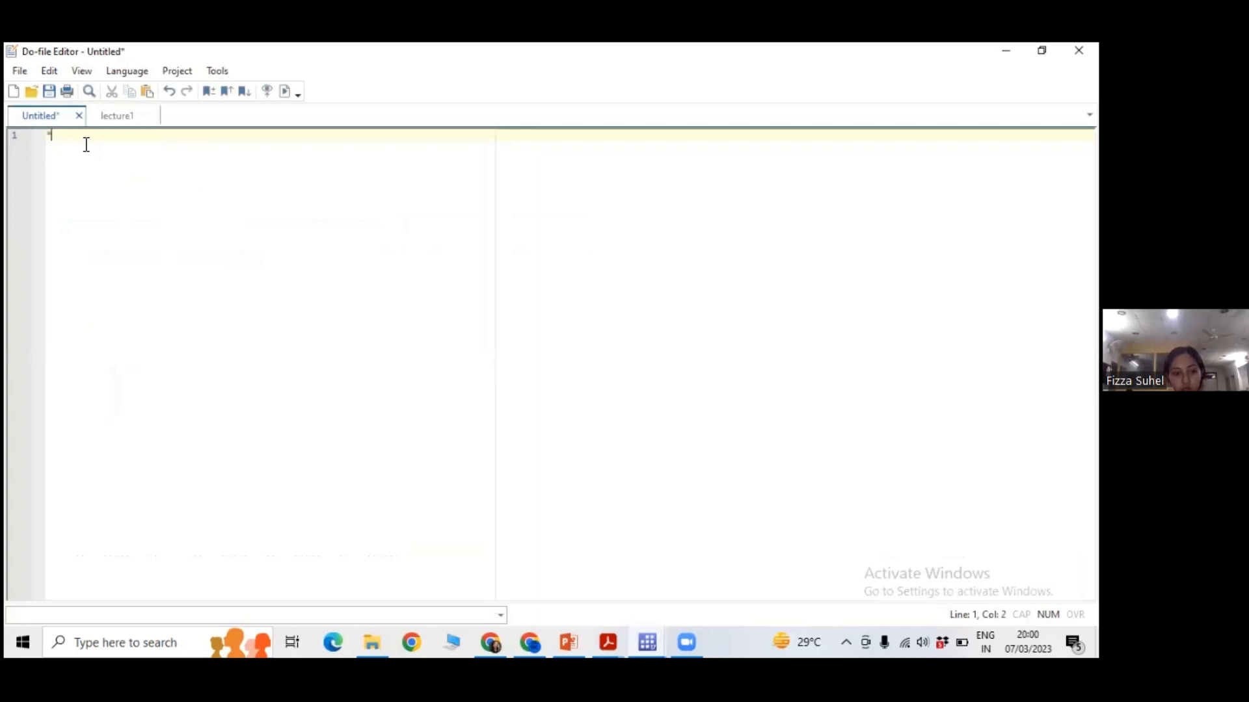
text(Title)
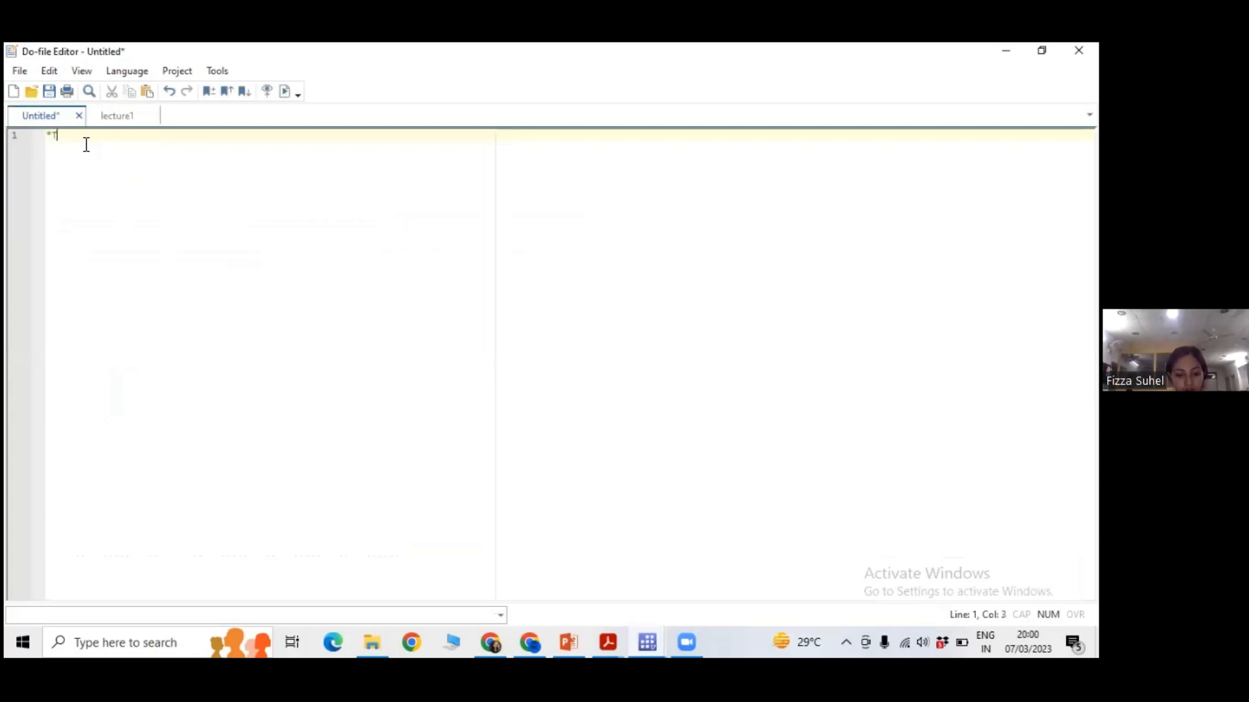
key(BackSpace)
key(BackSpace)
key(BackSpace)
key(BackSpace)
key(BackSpace)
text(Purpose:)
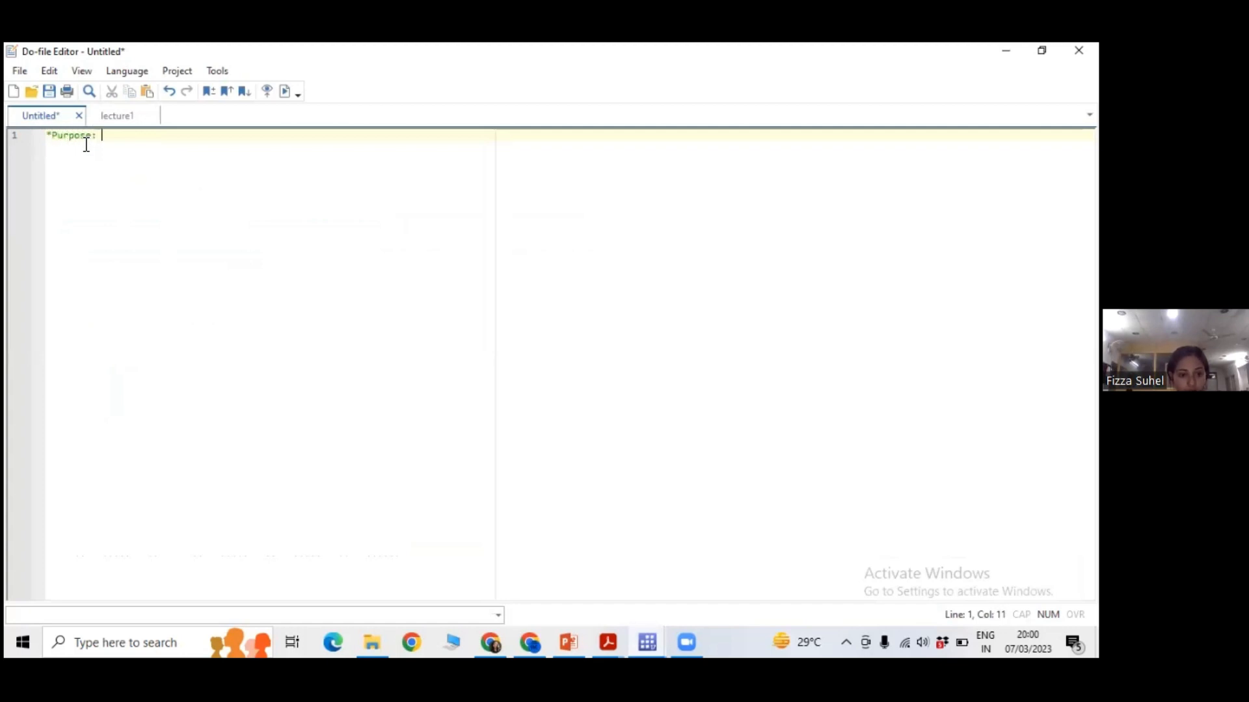
text( Lecture 1)
key(Return)
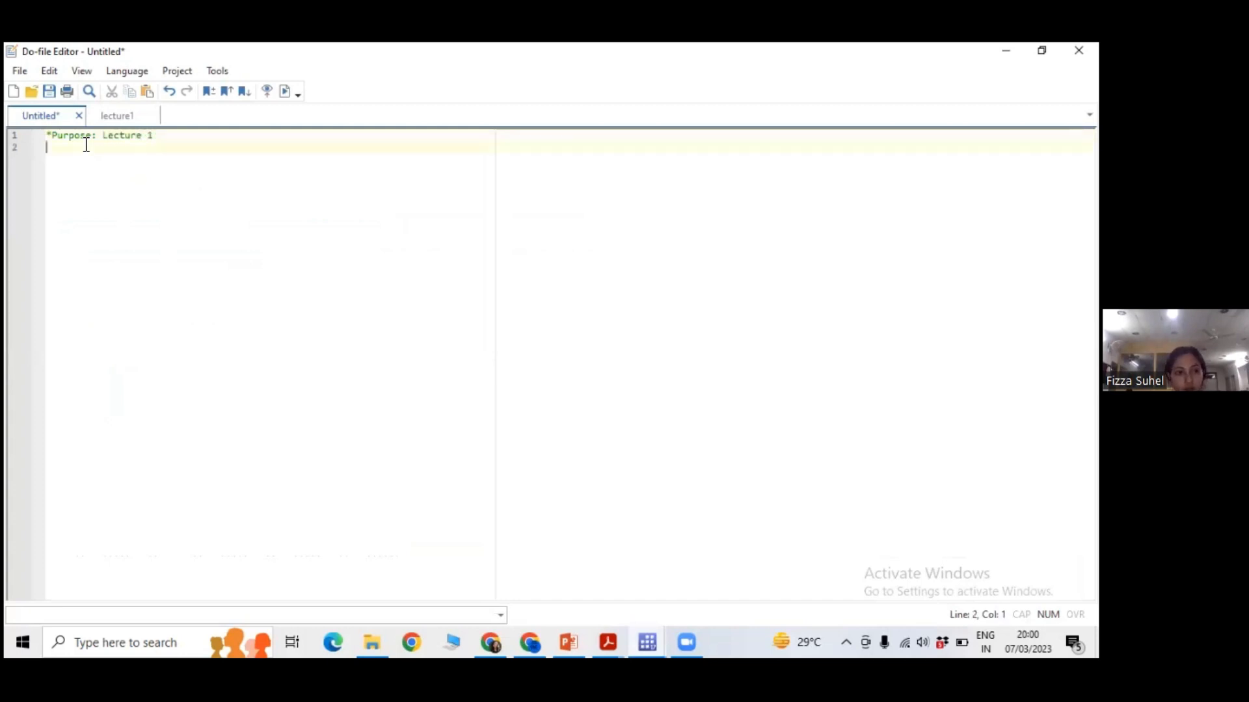
Add a second comment line reading "*Author of this do file:" followed by the author's first name.
text(*Author of th)
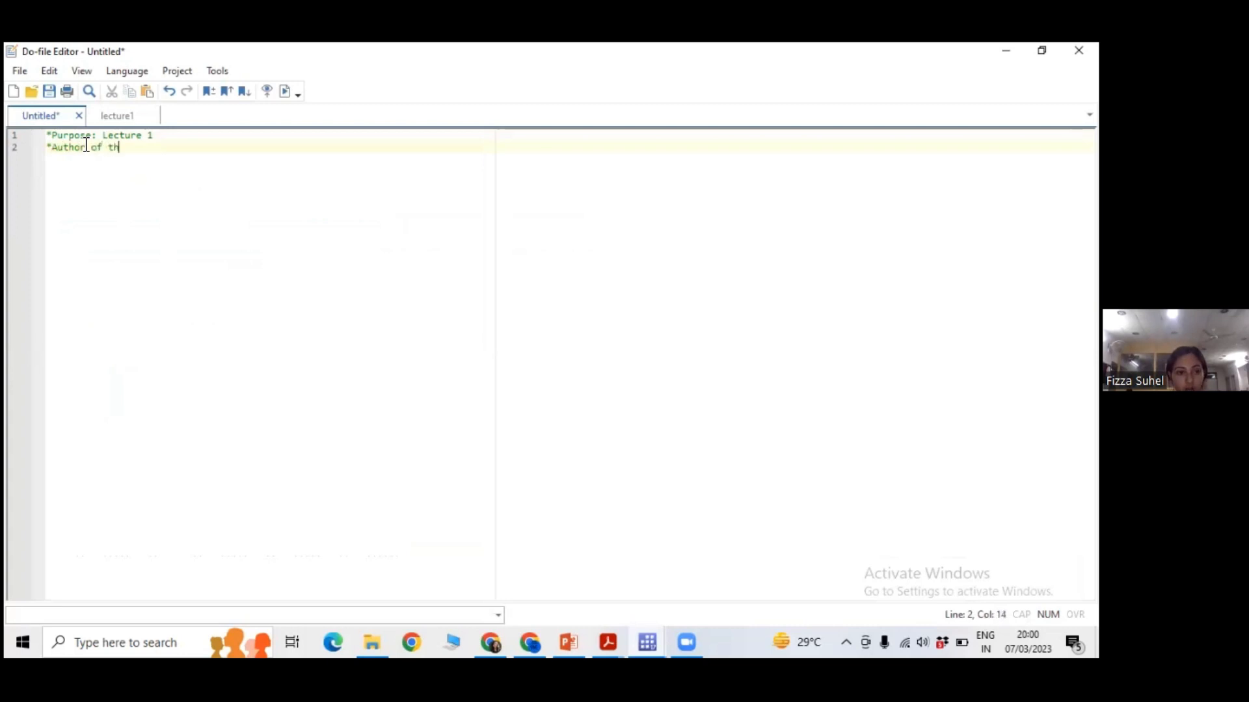
text(is do file)
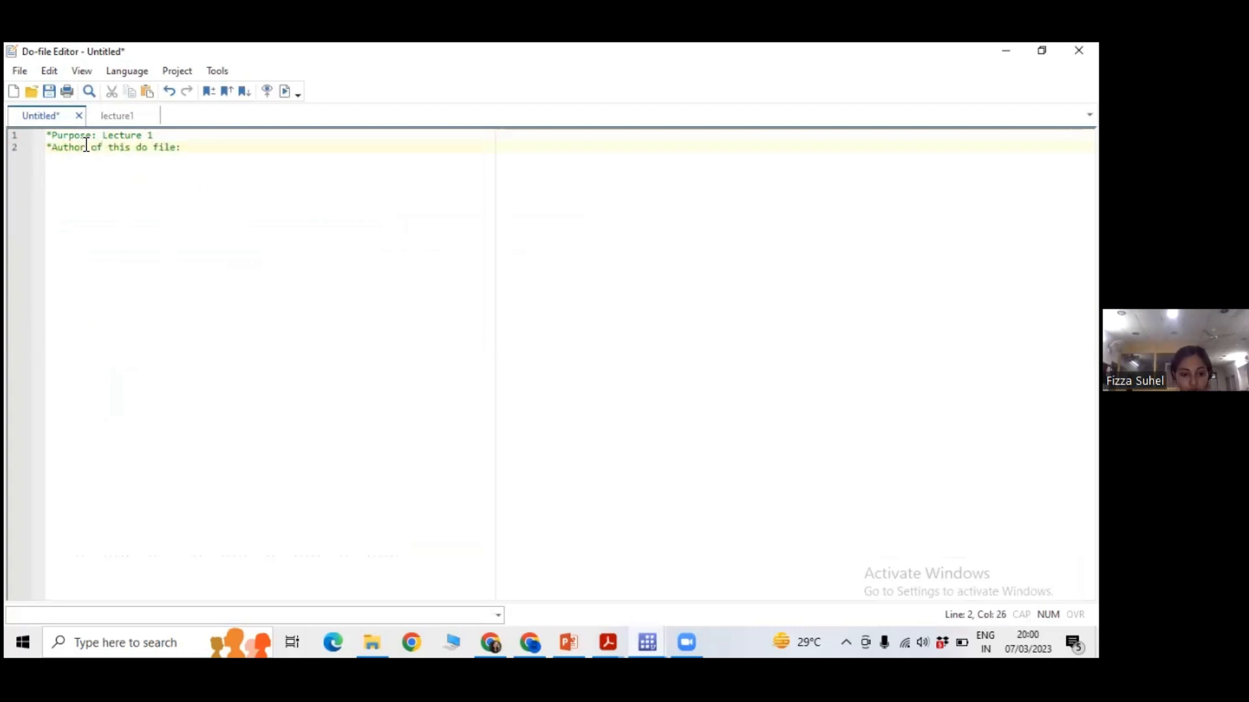
text(: Fizza)
key(Return)
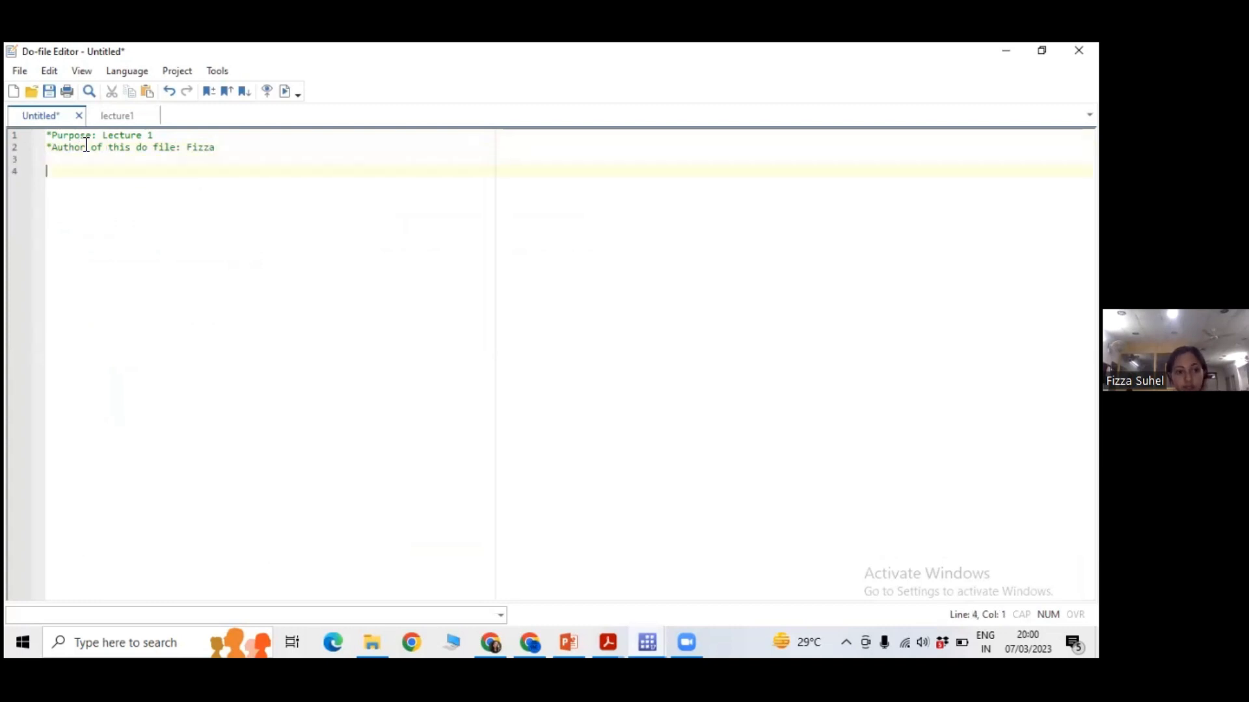
text(***)
drag(49, 161, 49, 135)
click(70, 161)
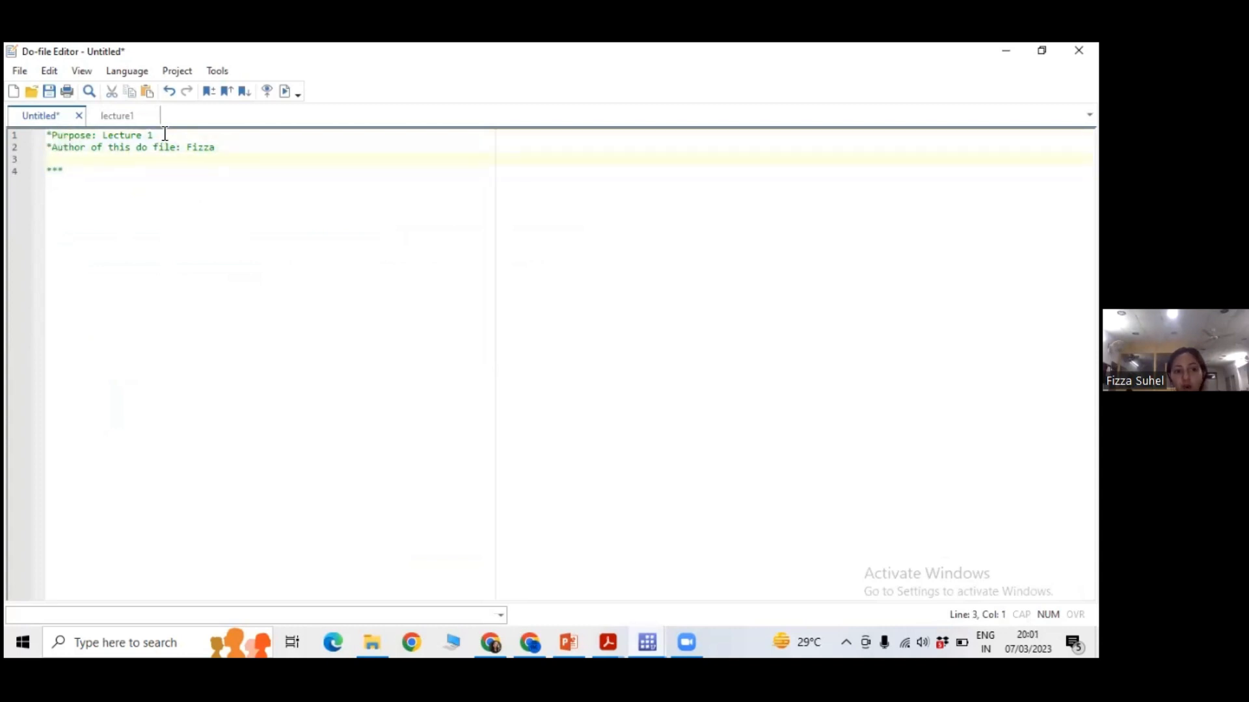
drag(164, 135, 48, 138)
click(68, 162)
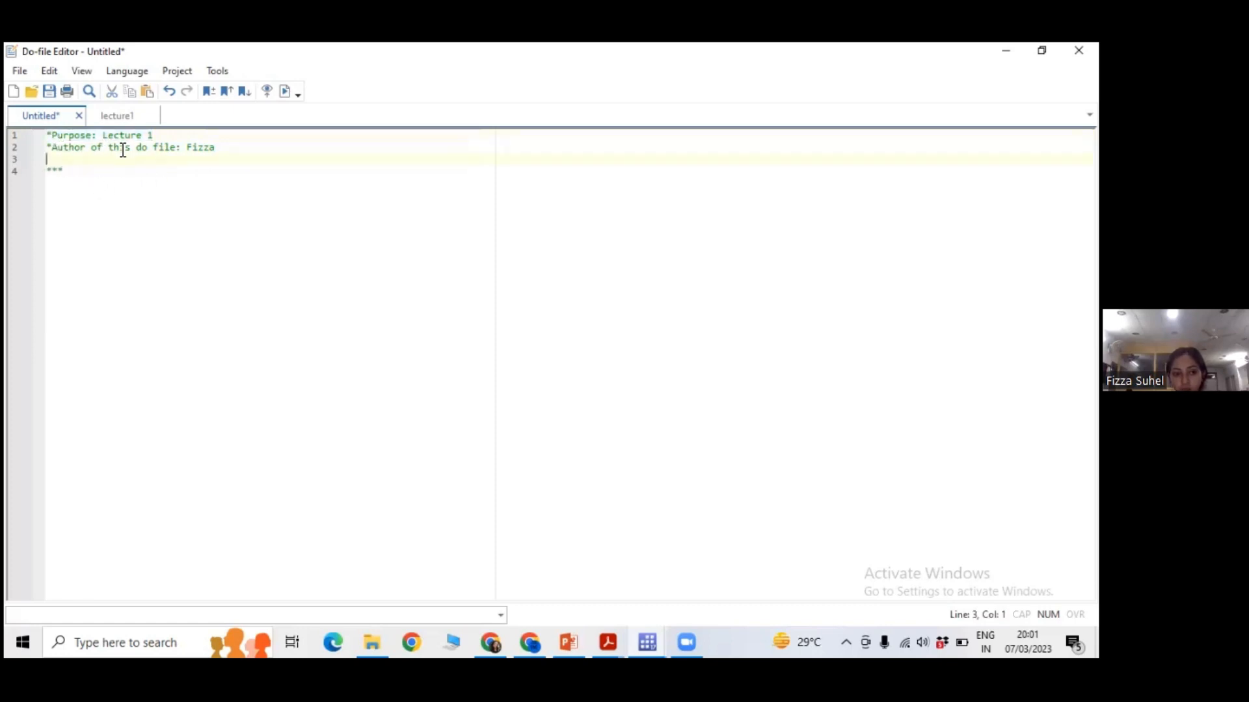
click(65, 170)
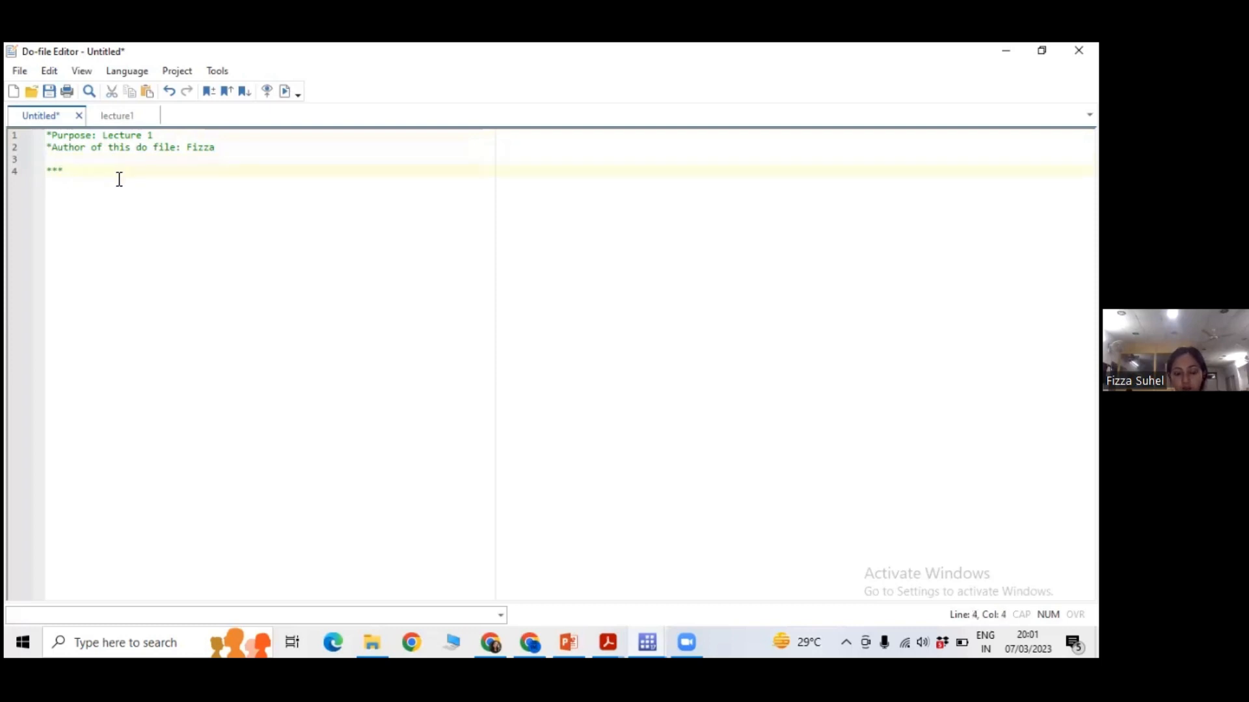
key(BackSpace)
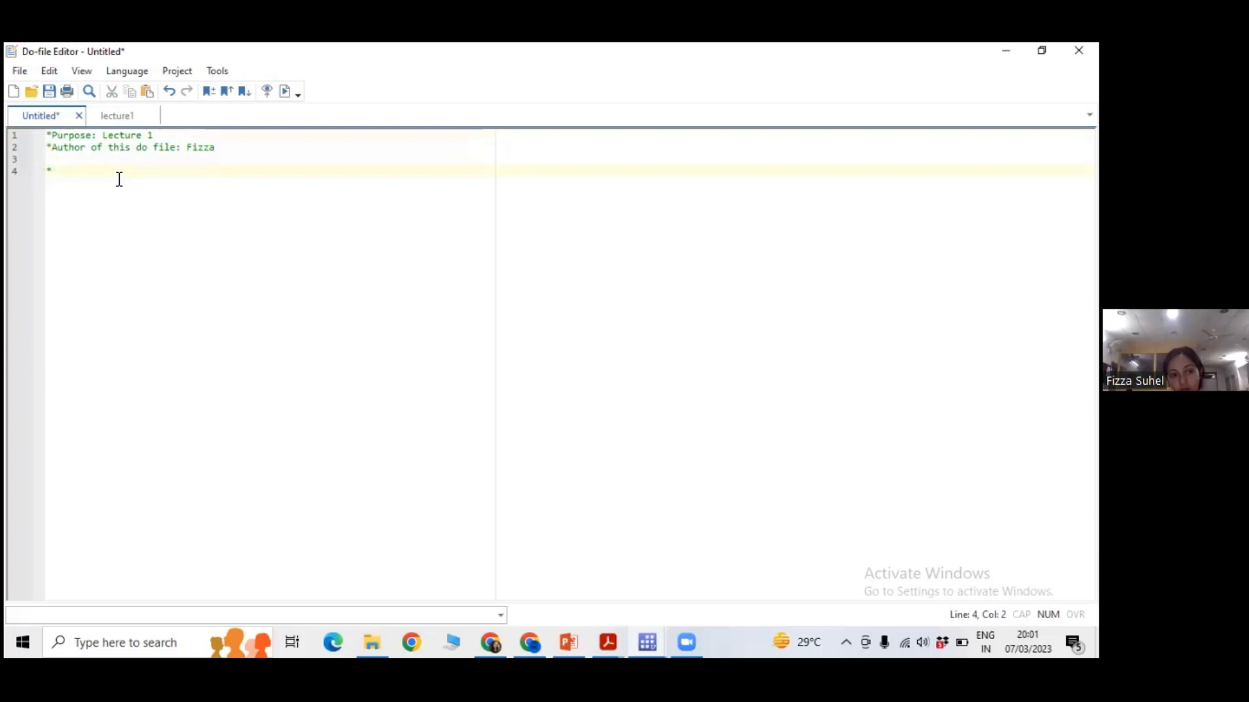
key(BackSpace)
Examine the purpose comment, the clear command and the LOADING DATA divider comment in the lecture1 do-file.
click(104, 116)
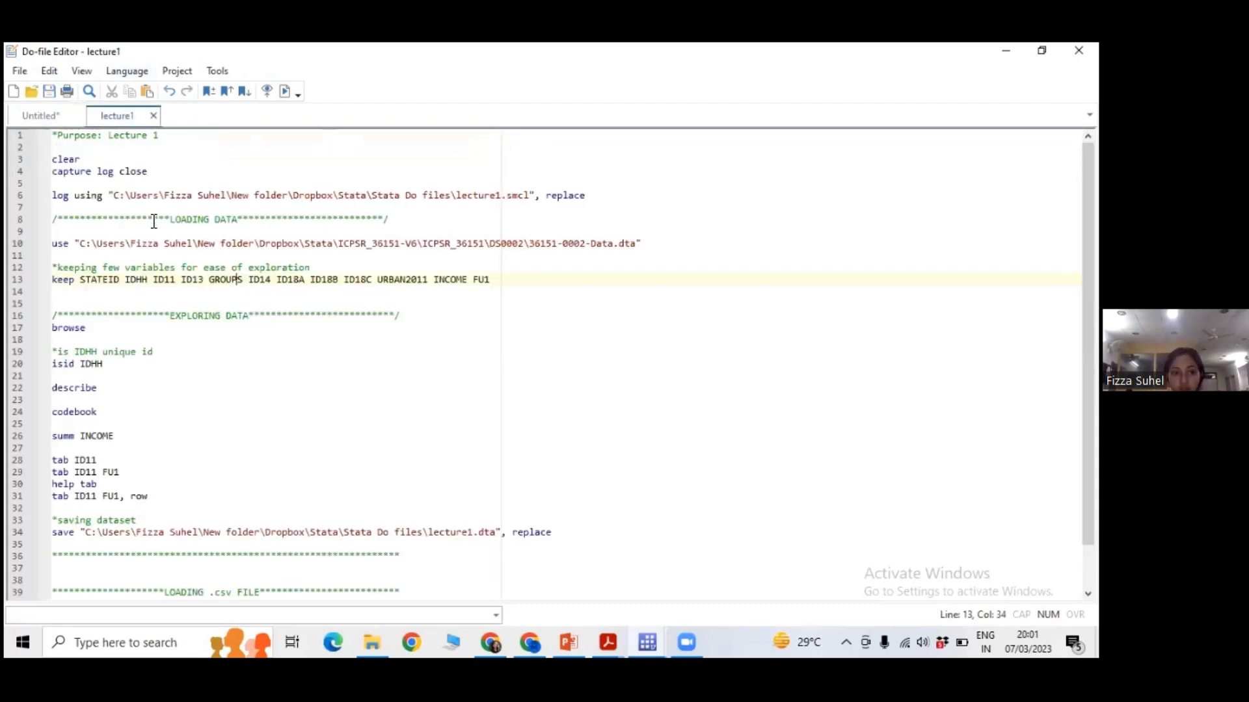
click(167, 136)
click(109, 161)
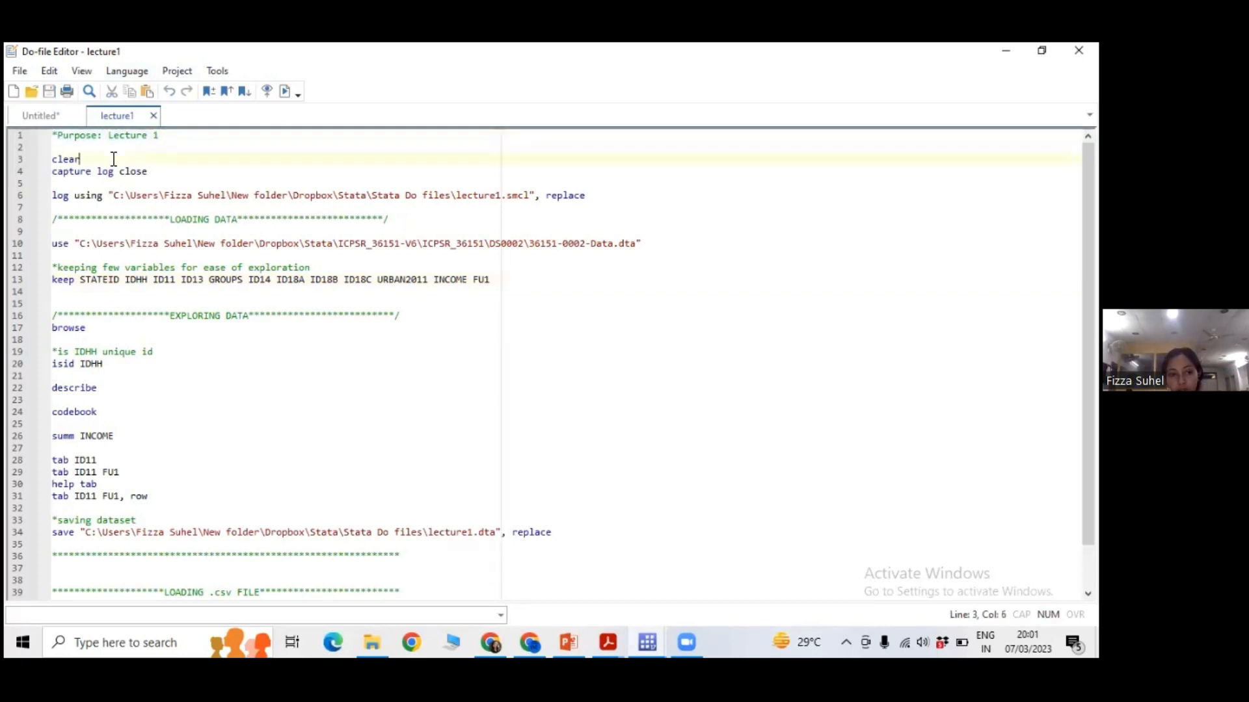
drag(63, 220, 379, 222)
key(End)
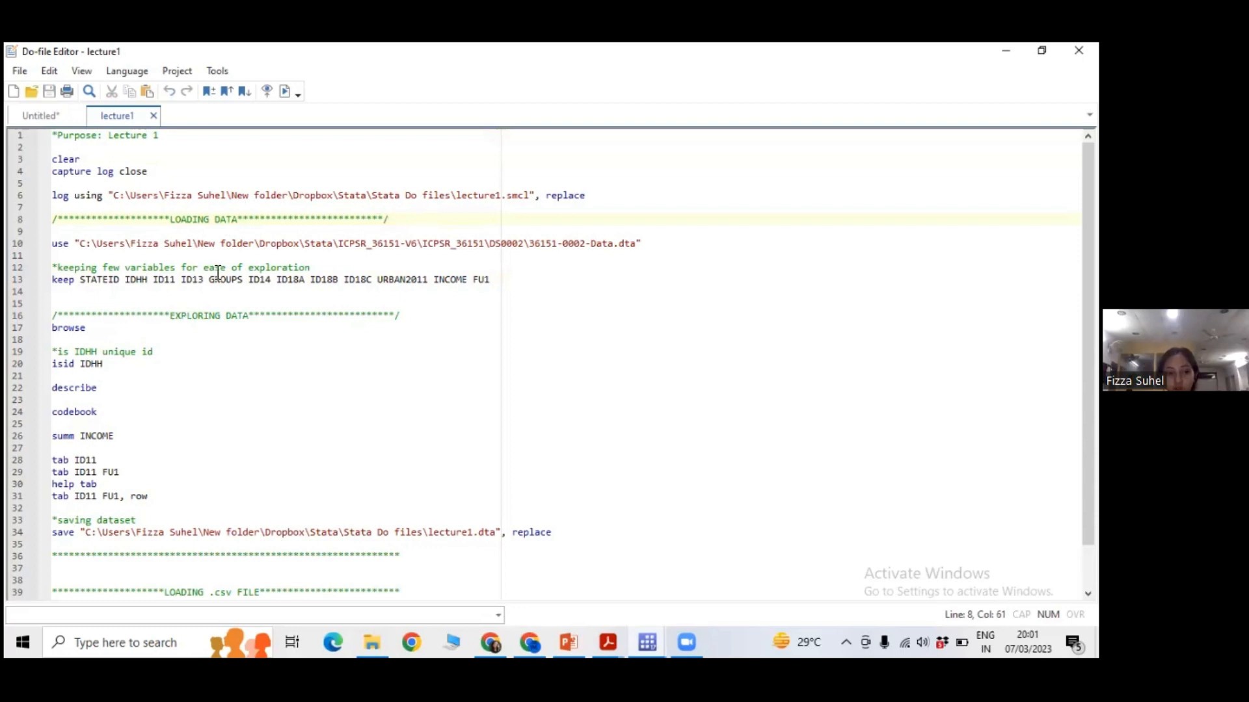
Return to the Untitled do-file and add the comment "*1) use a star" on line 4.
click(62, 119)
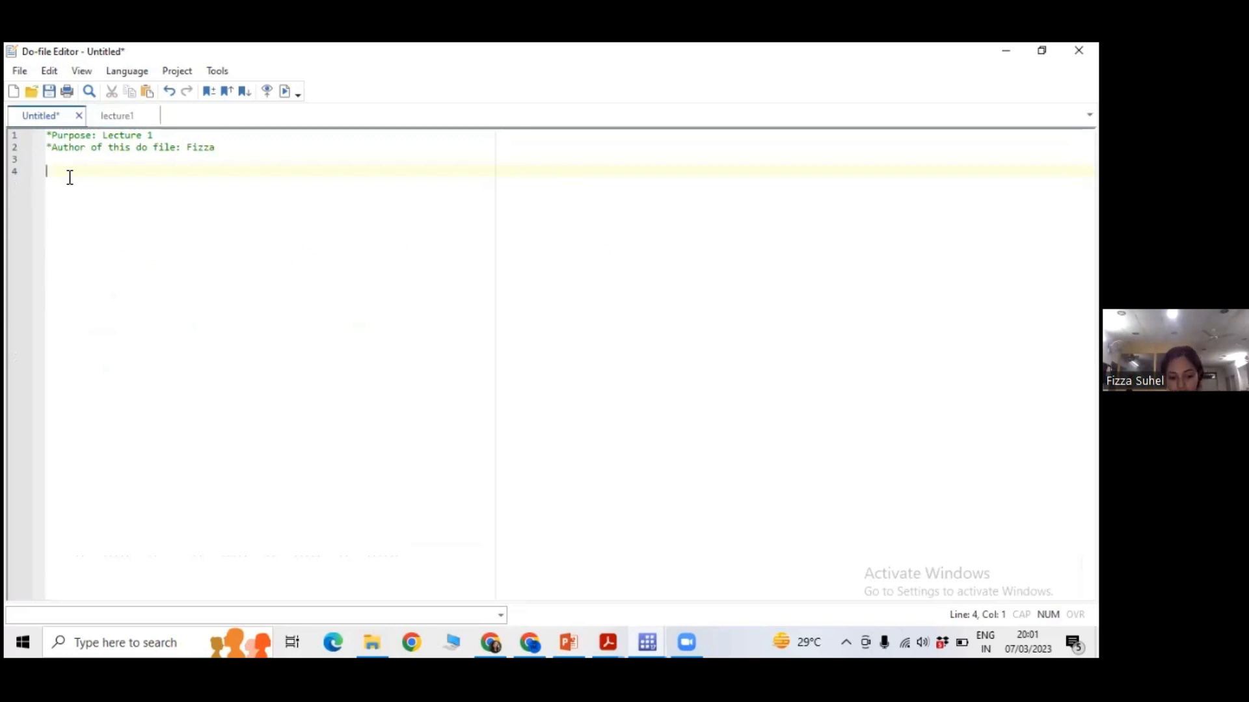
text(*1)
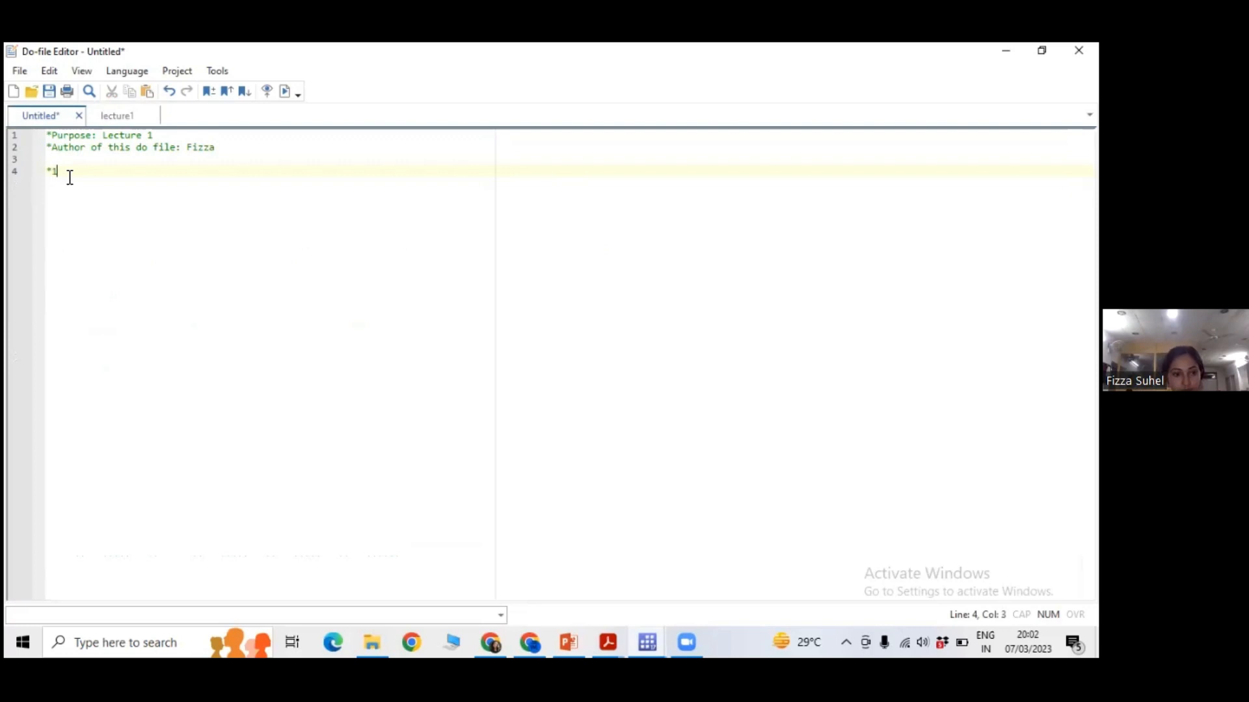
text() use a star)
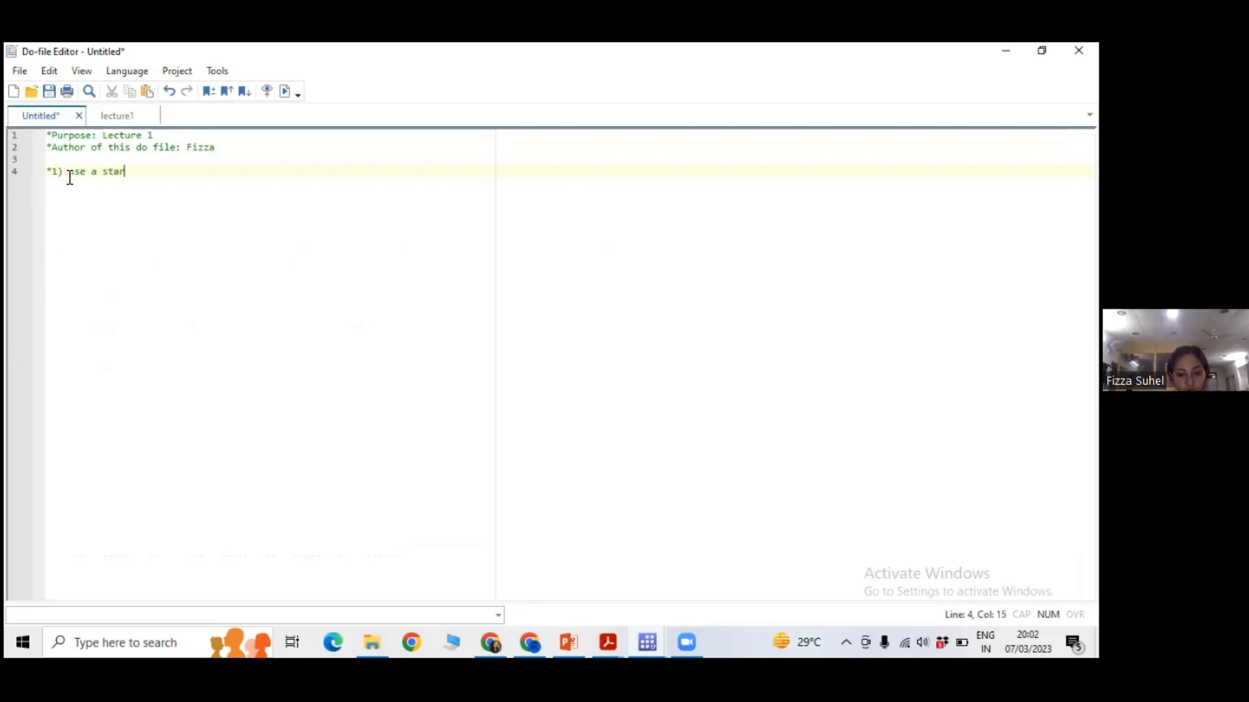
key(Return)
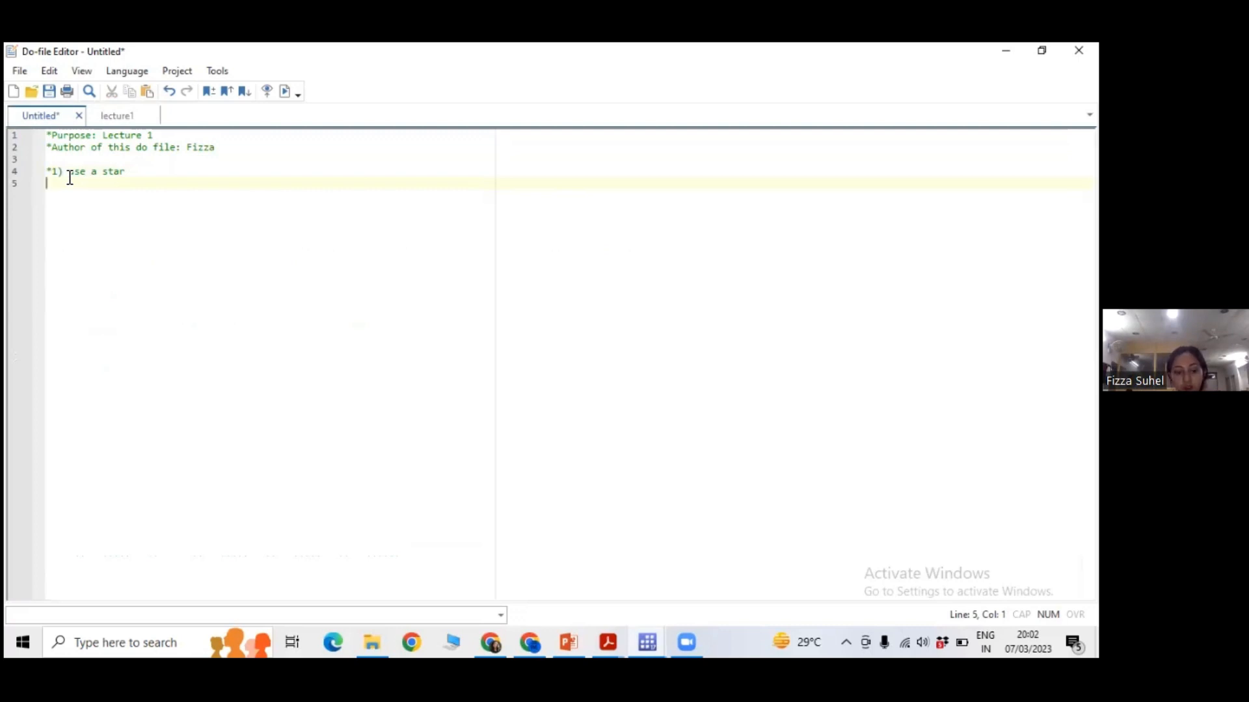
Try the text "hsfjfj" without a star below the numbered comment, and remove it.
text(hsfjfj)
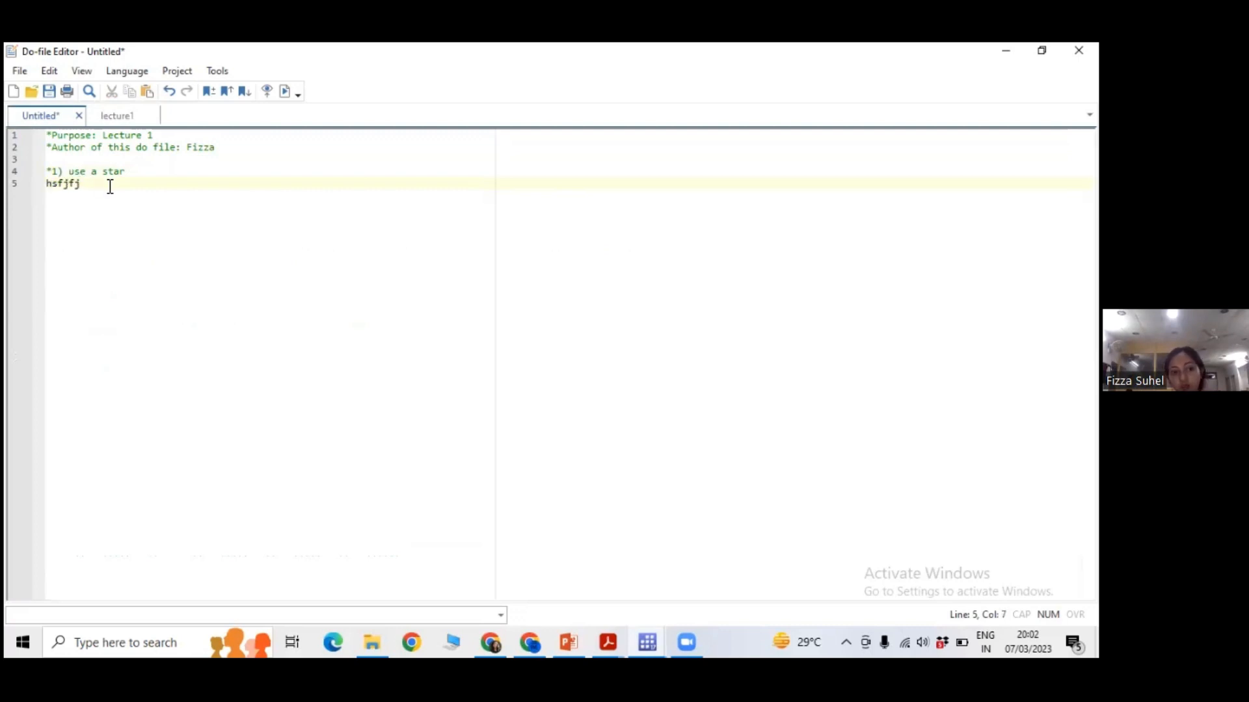
key(BackSpace)
key(BackSpace)
key(BackSpace)
key(BackSpace)
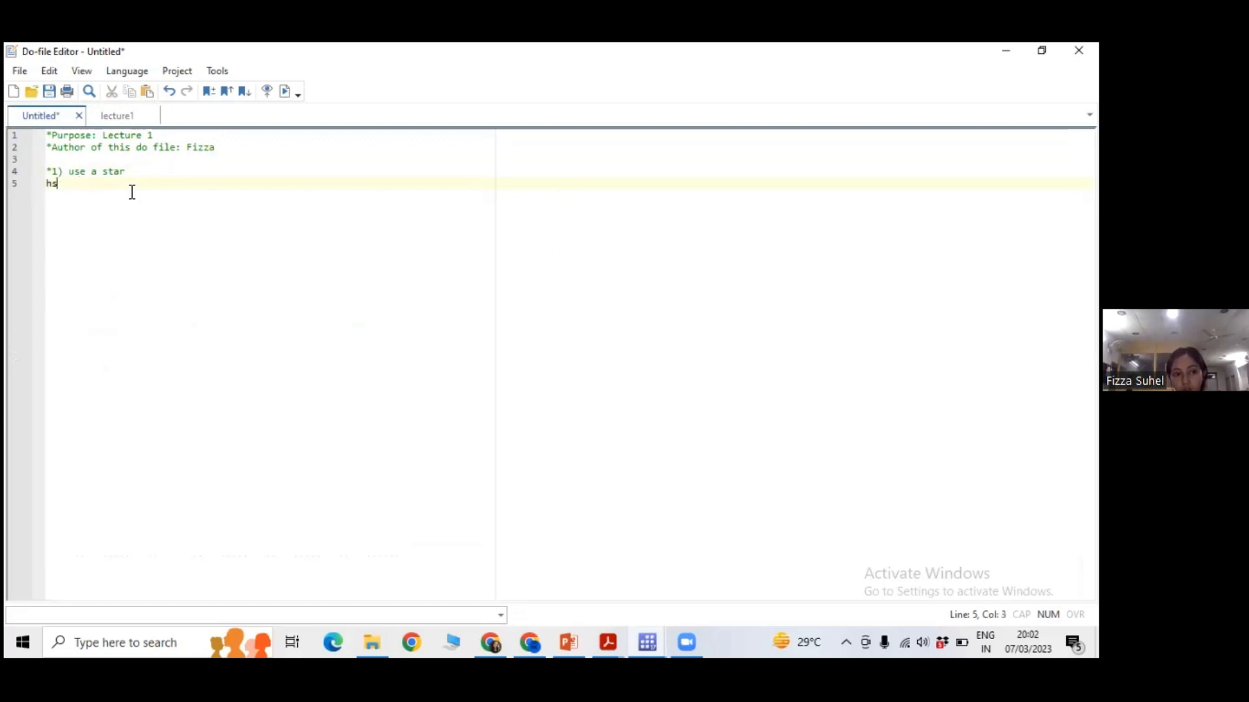
key(BackSpace)
key(BackSpace)
Add the star comment lines "*hbfjhf" and "*dsmf" below "*1) use a star", followed by a blank line.
click(139, 174)
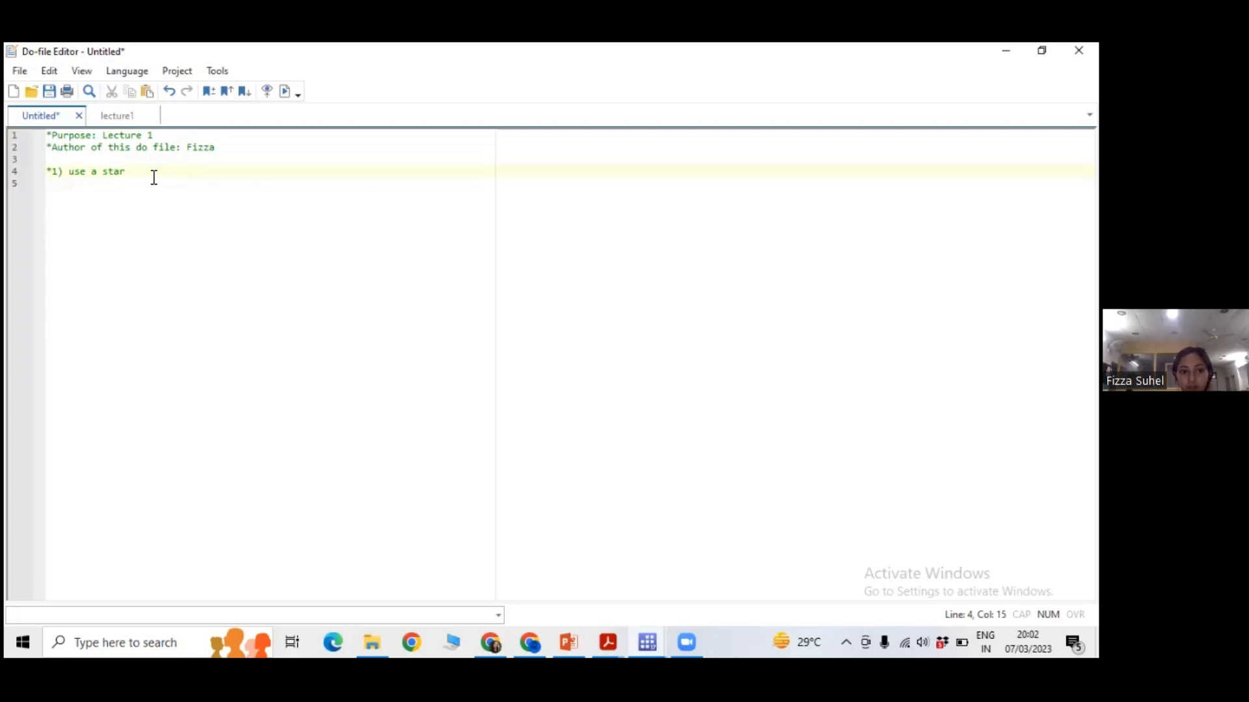
key(Return)
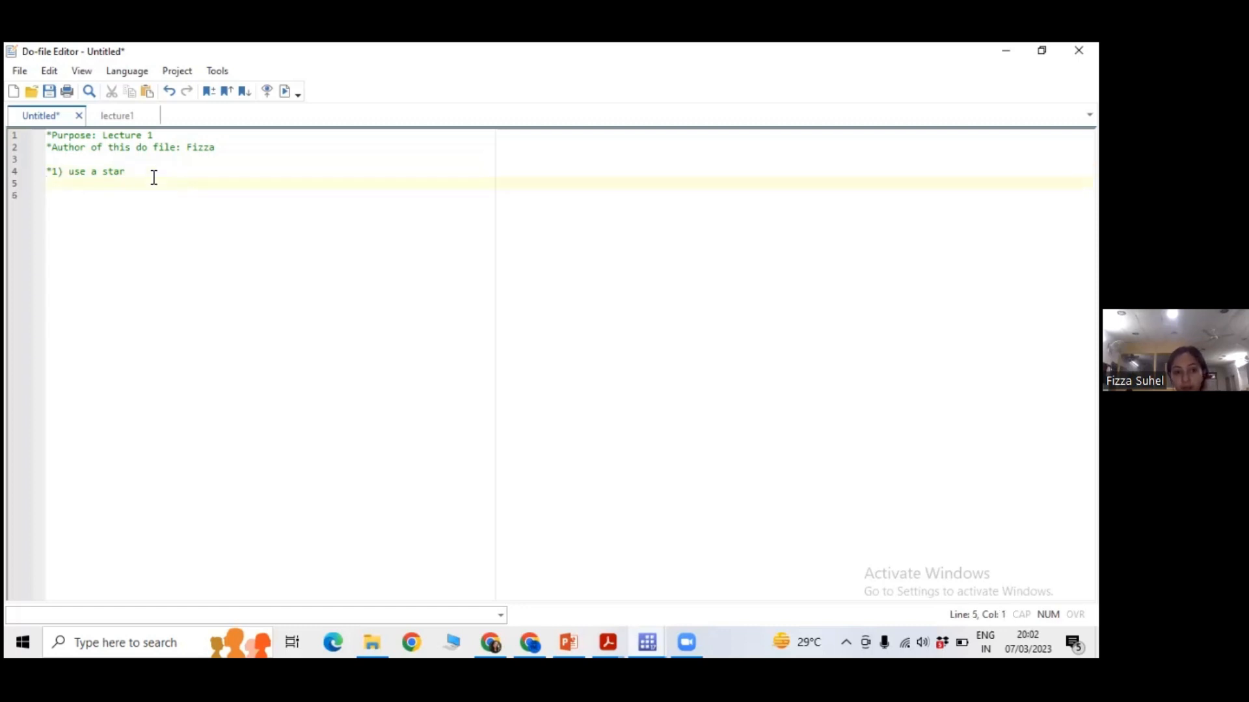
text(*hbfjhf *)
text(dsmf)
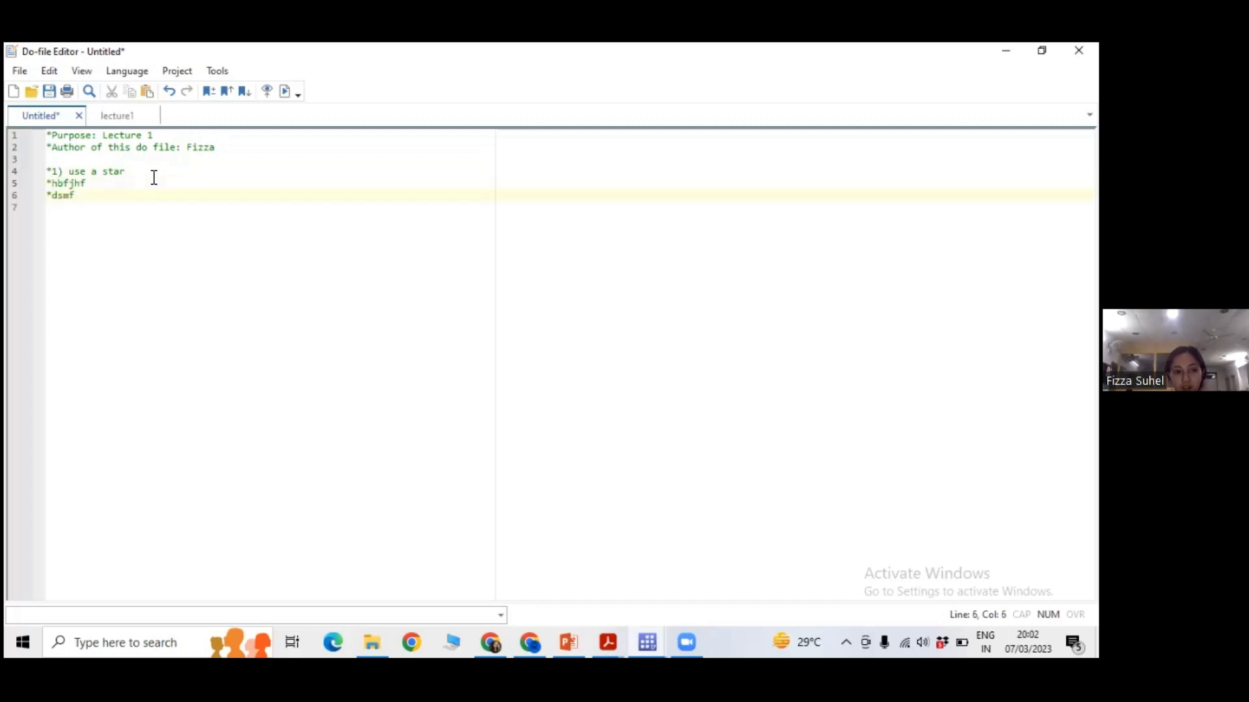
key(Return)
key(Return)
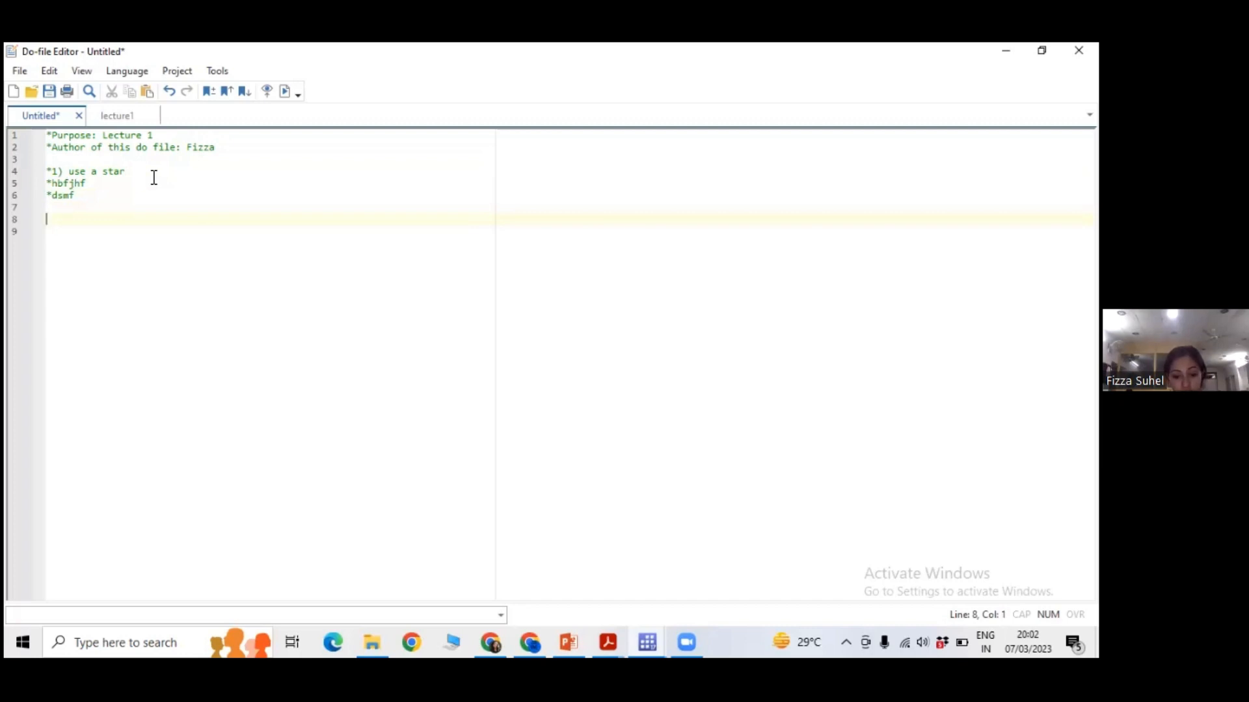
Write a block comment enclosed in /* and */ with the lines jhdfjshfk, jshdfjshfj, bsdfjsdbfjs, jhsdbfjasdbfj and sdjbfjsdfhb.
text(*)
text(/*)
text(jhdfjshfk)
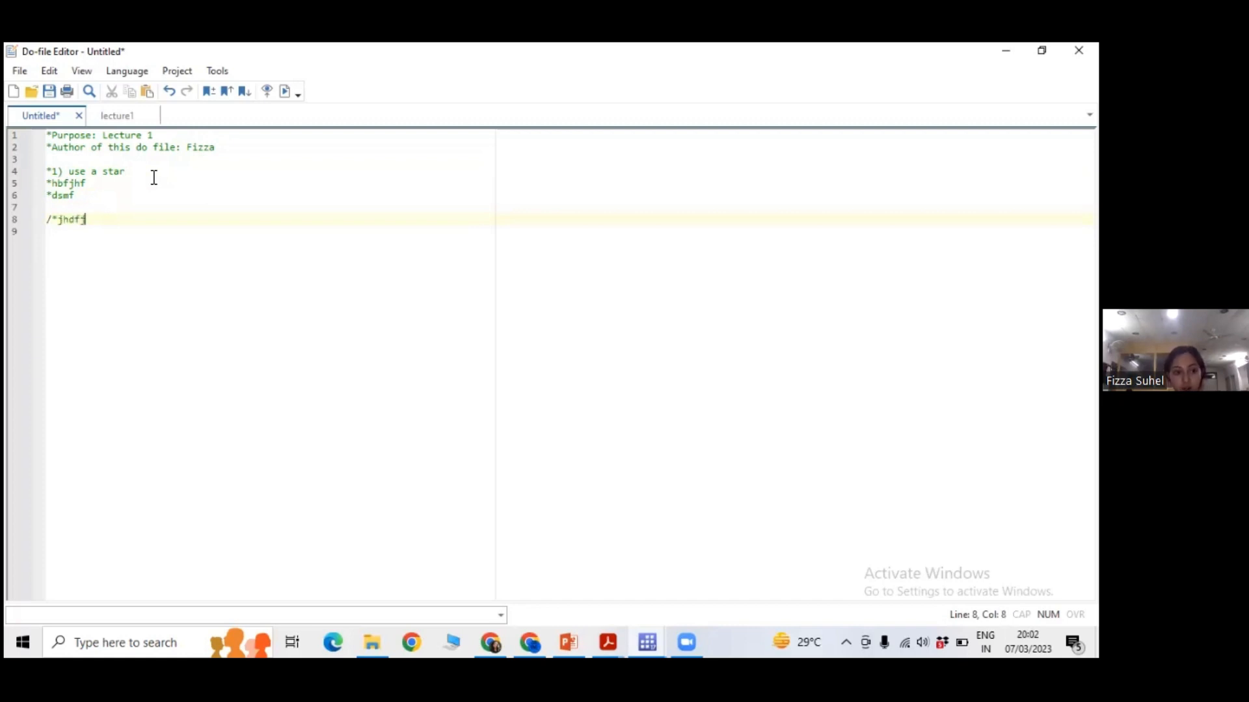
key(Return)
text(jshdfjshfj)
key(Return)
text(bsdfjsdbfjs)
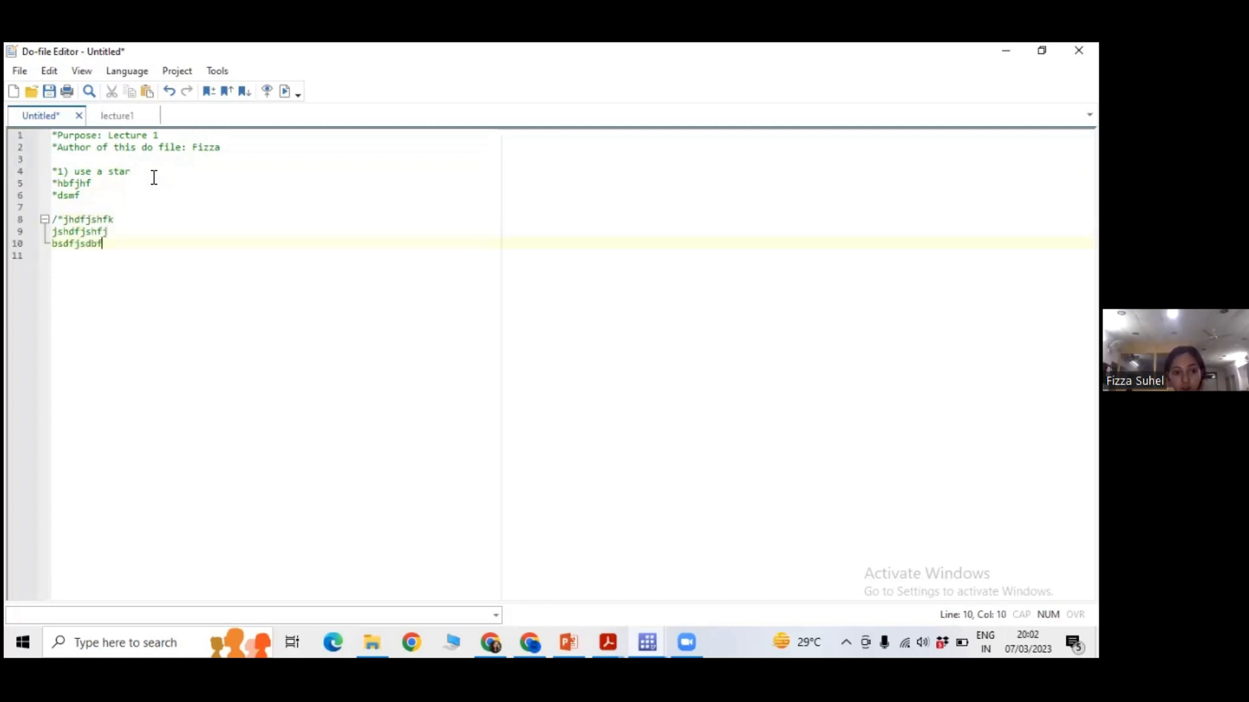
key(Return)
text(jhsdbfjasdbfj)
key(Return)
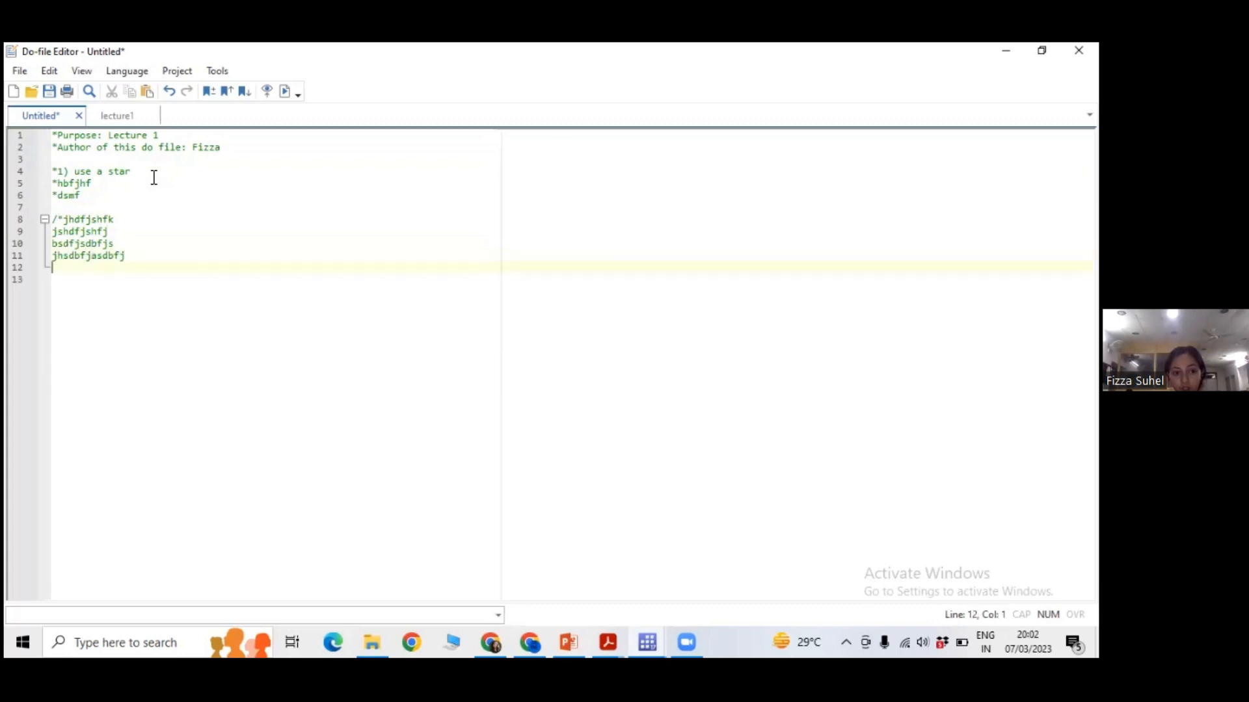
text(sdjbfjsdfhb)
key(Return)
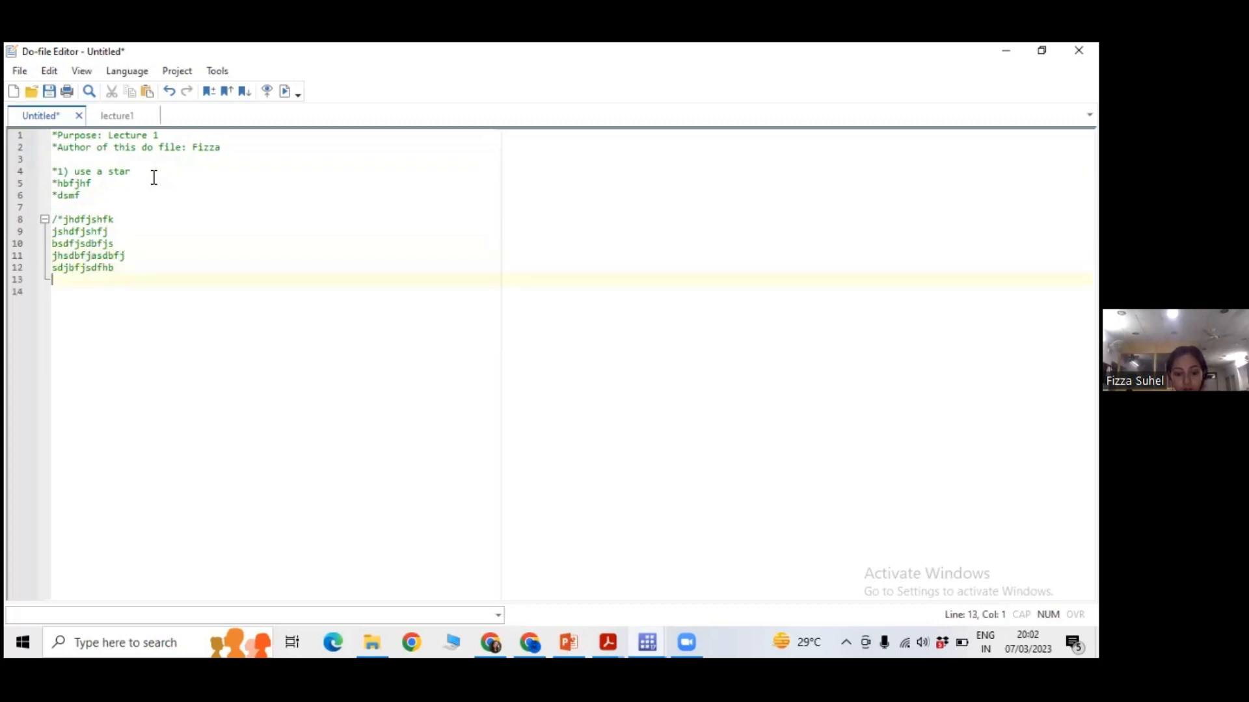
text(*)
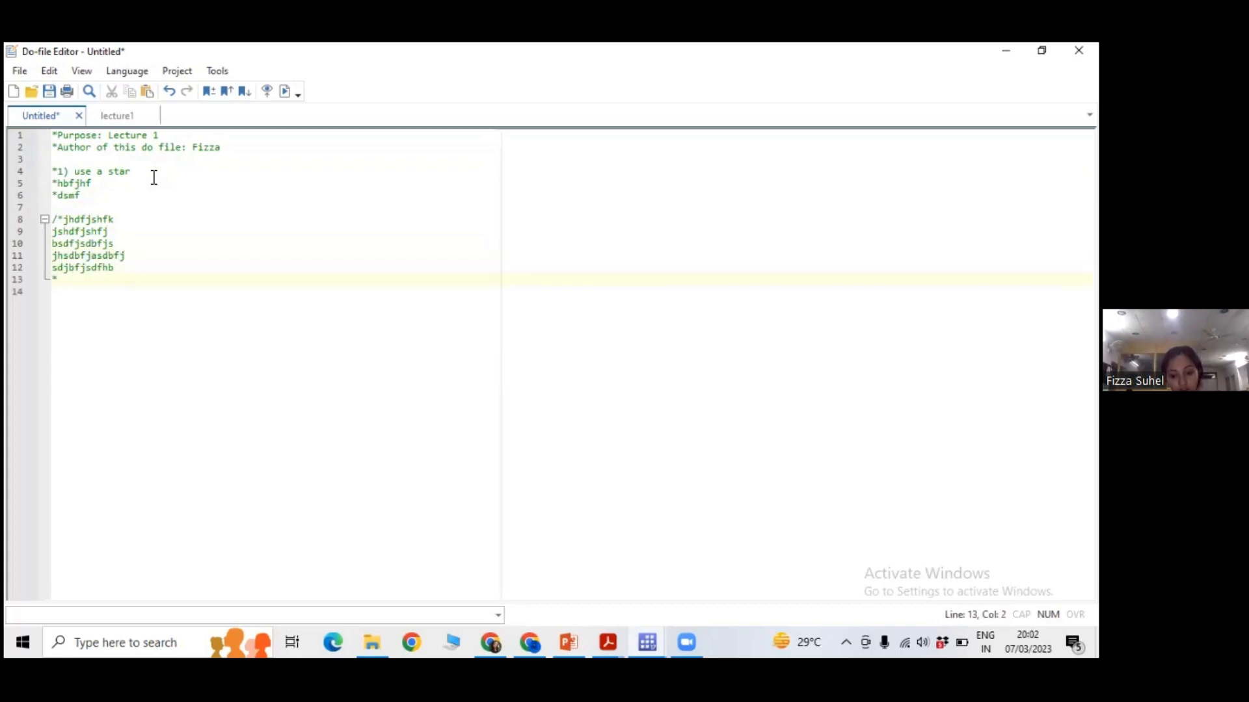
text(/)
Leave a blank line below the block comment and add the uncommented text "jfdghksdjfg" on line 15.
key(Return)
key(Return)
text(jfd)
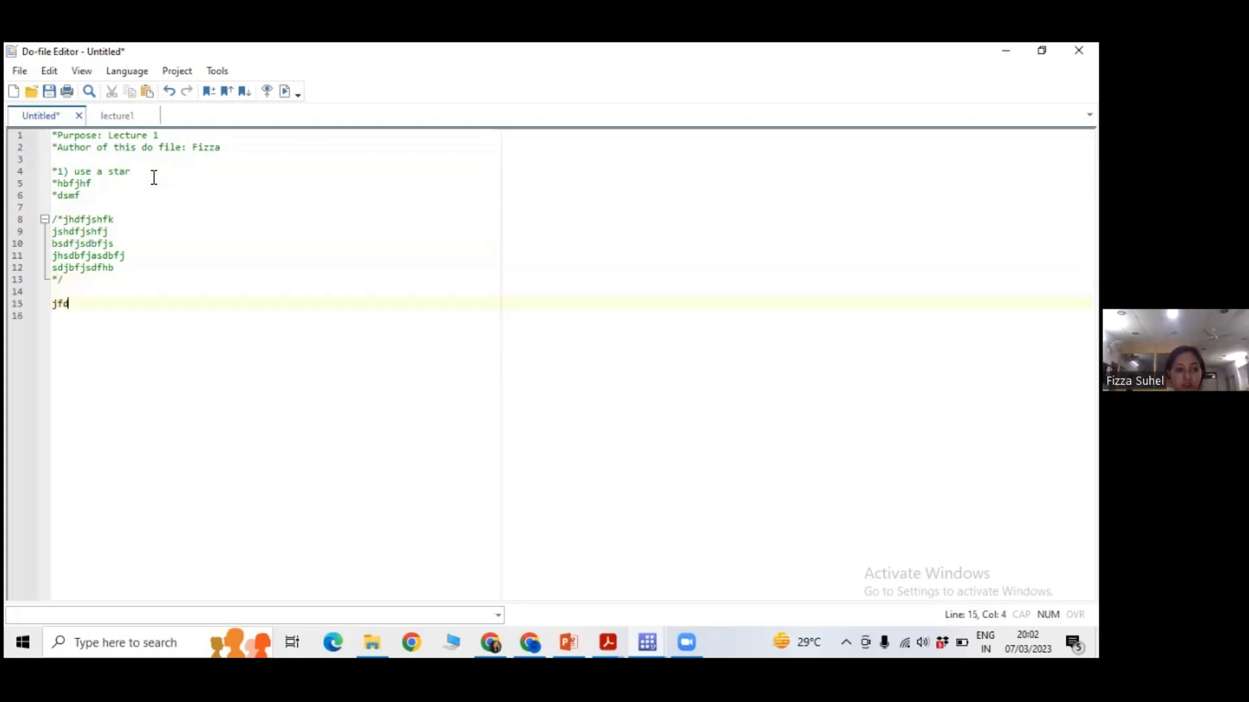
text(ghksdjfg)
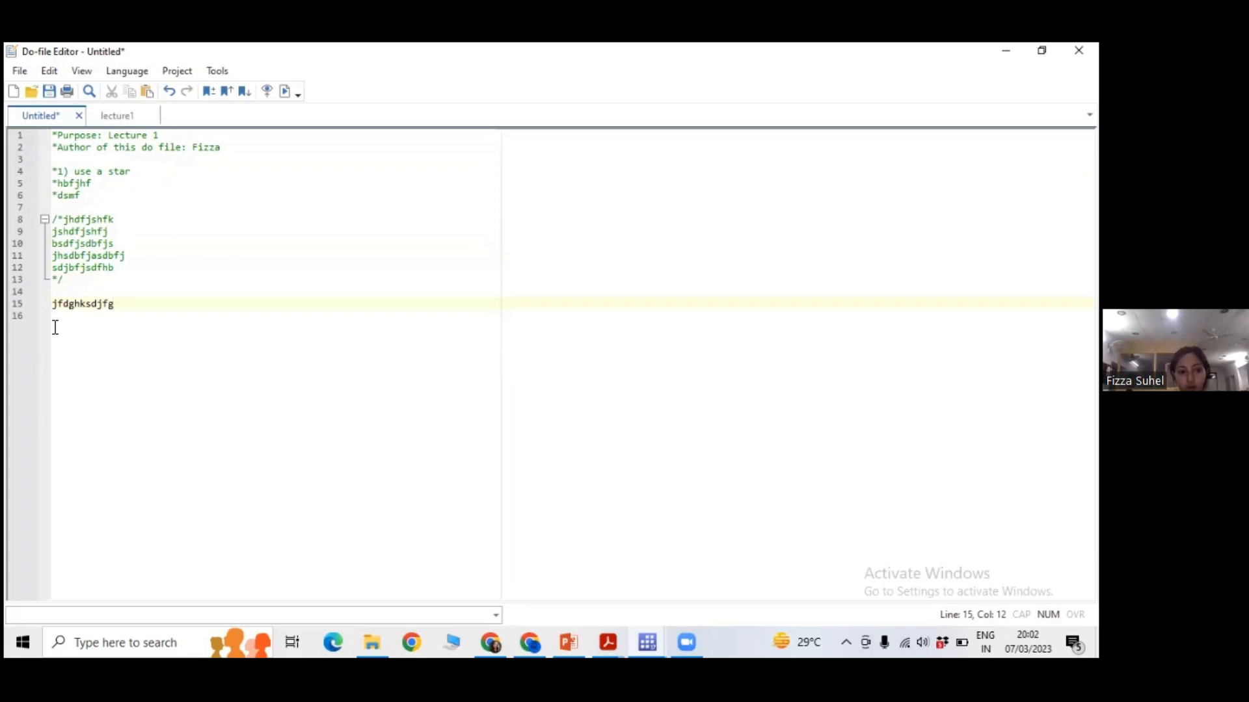
Highlight the whole block comment from /* to */ on lines 8 to 13, and return to the end of line 15.
drag(63, 285, 55, 215)
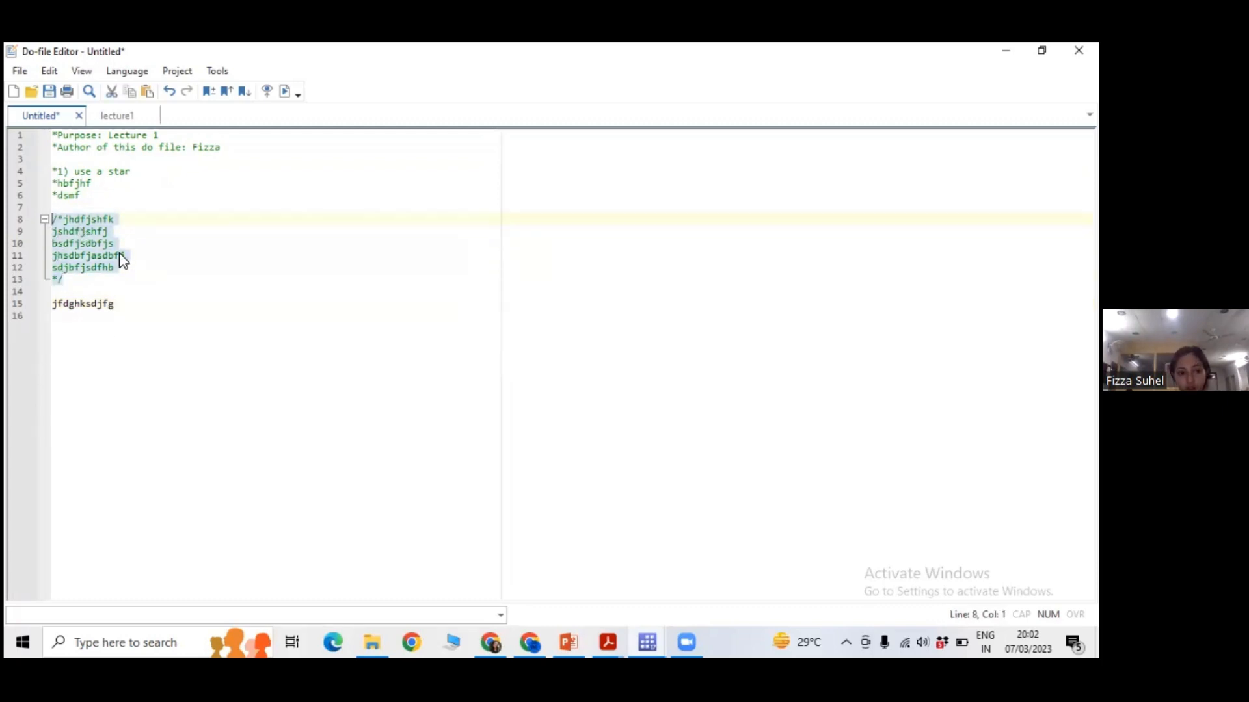
click(65, 221)
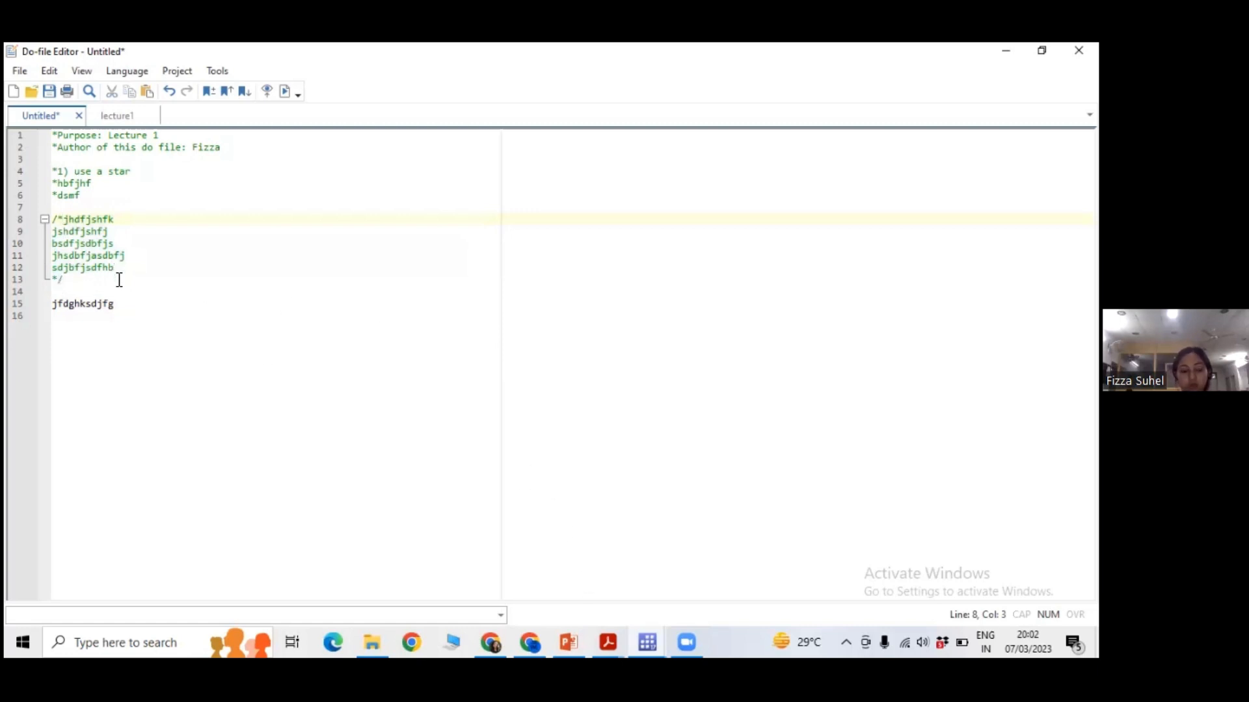
click(156, 315)
click(134, 305)
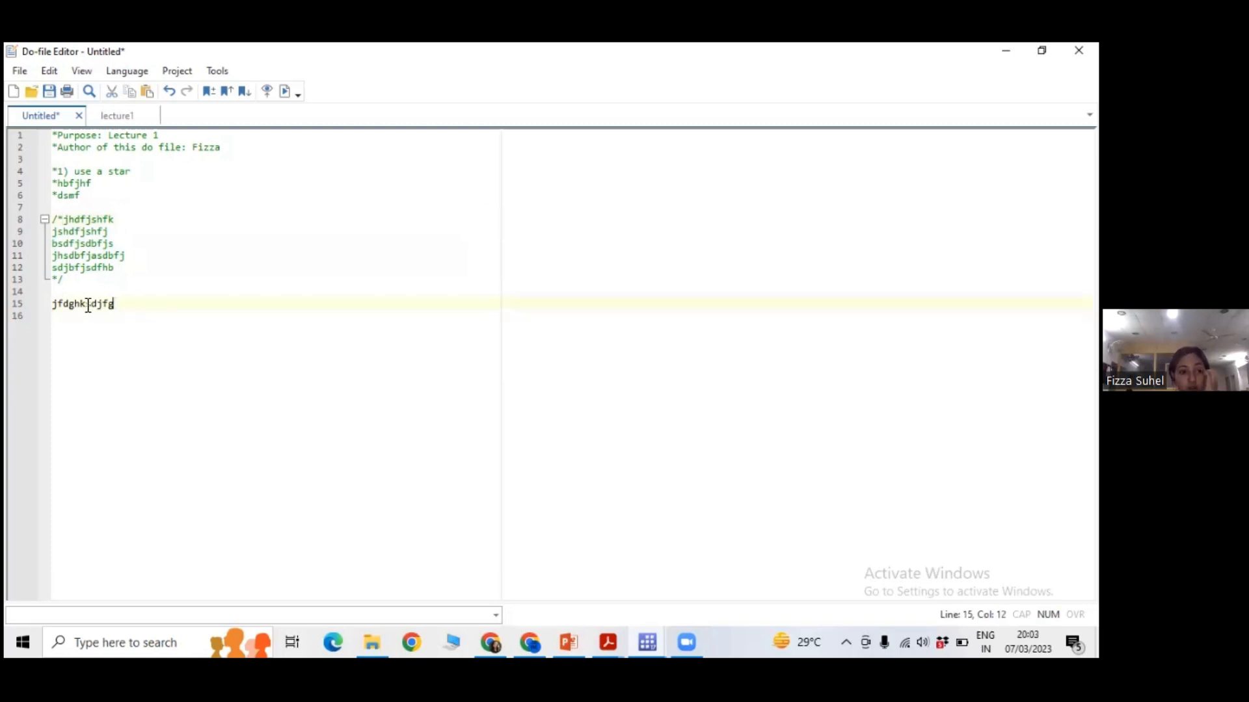
Replace the text on line 15 with the command use "" followed by the inline comment "//loading data".
drag(114, 304, 52, 304)
text(use)
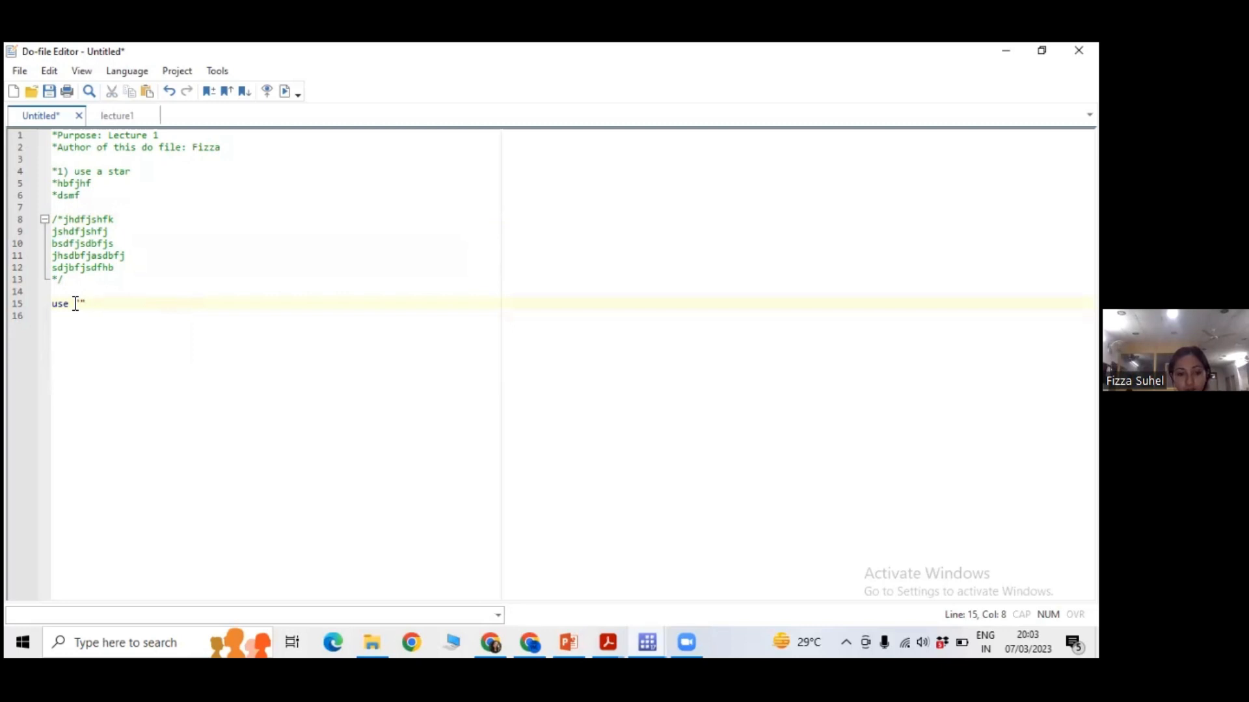
text("" //)
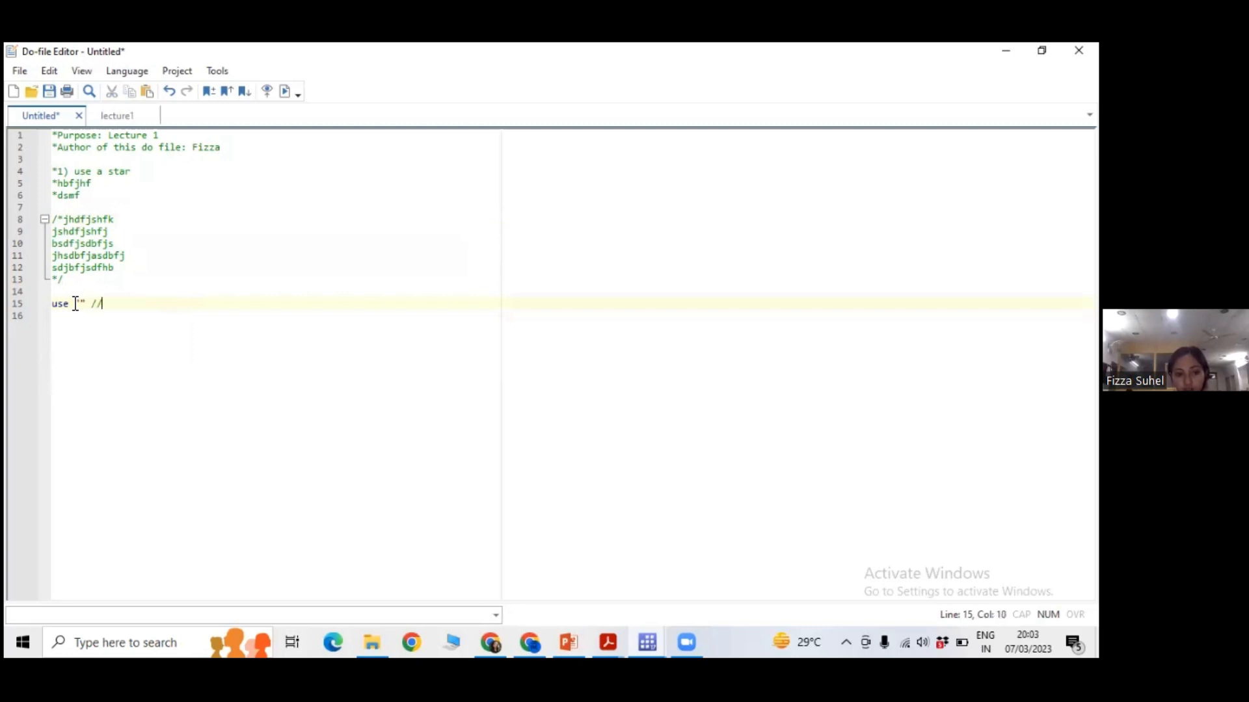
text(loading dTRa)
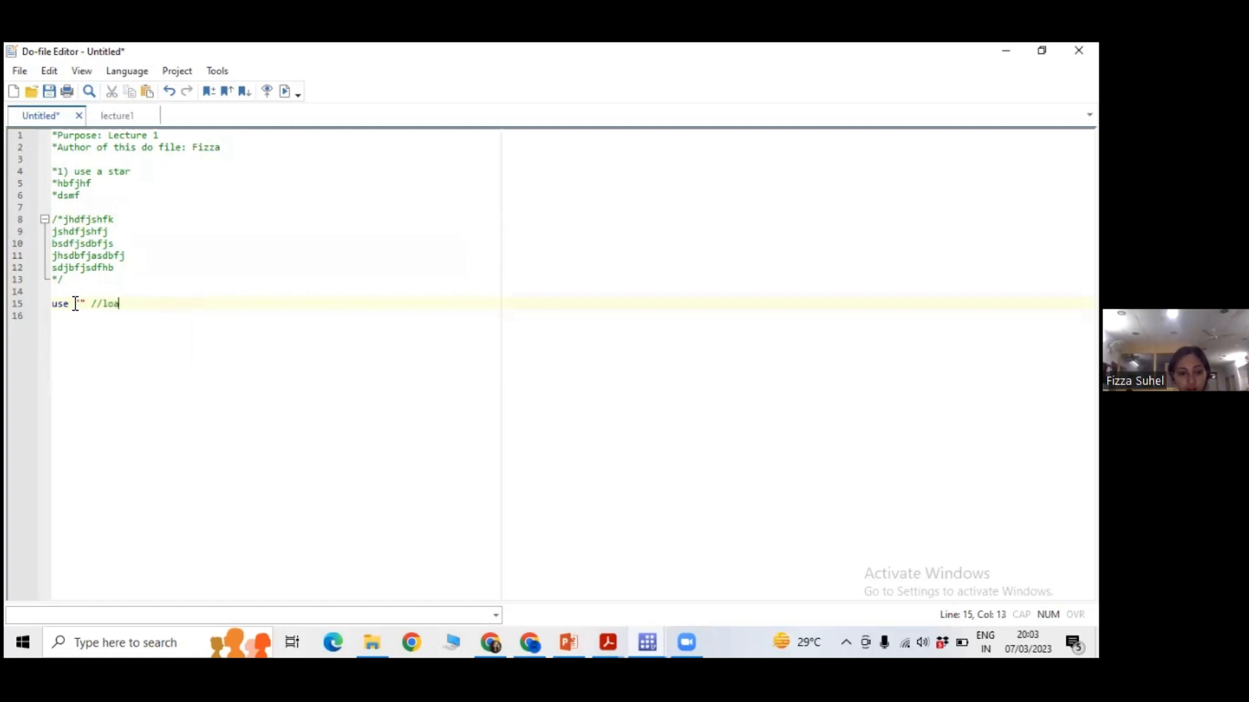
key(BackSpace)
key(BackSpace)
key(BackSpace)
text(ata)
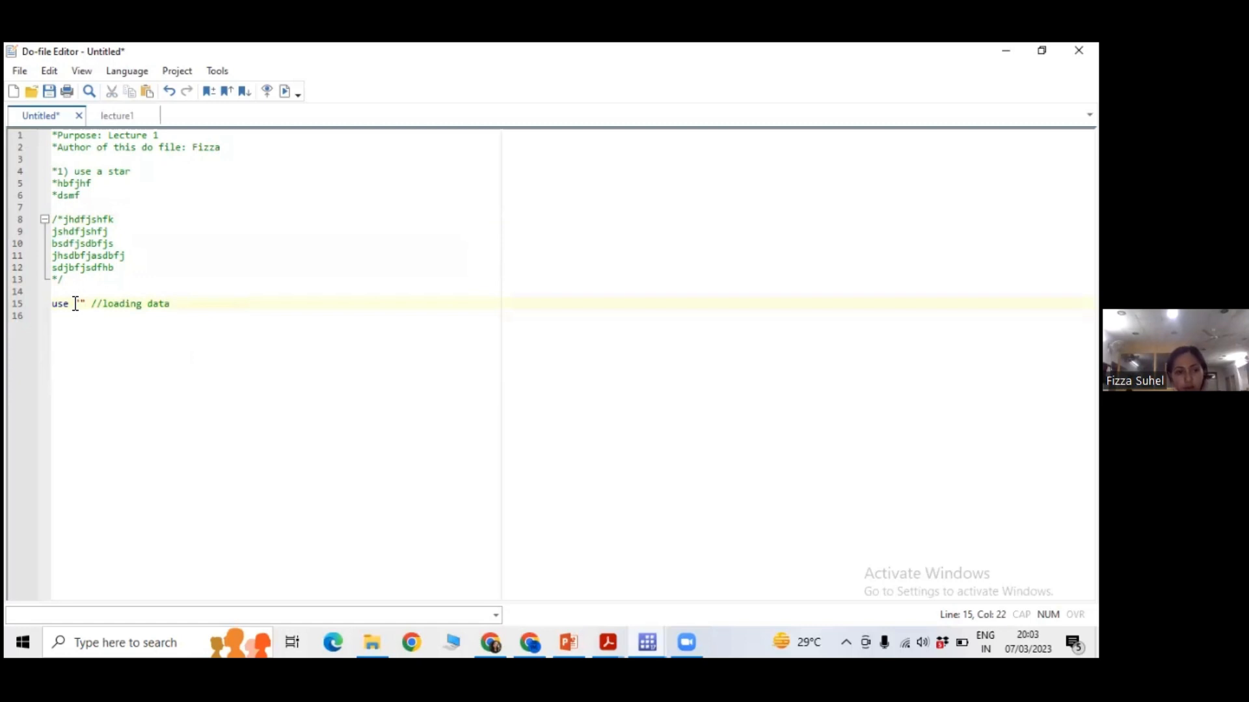
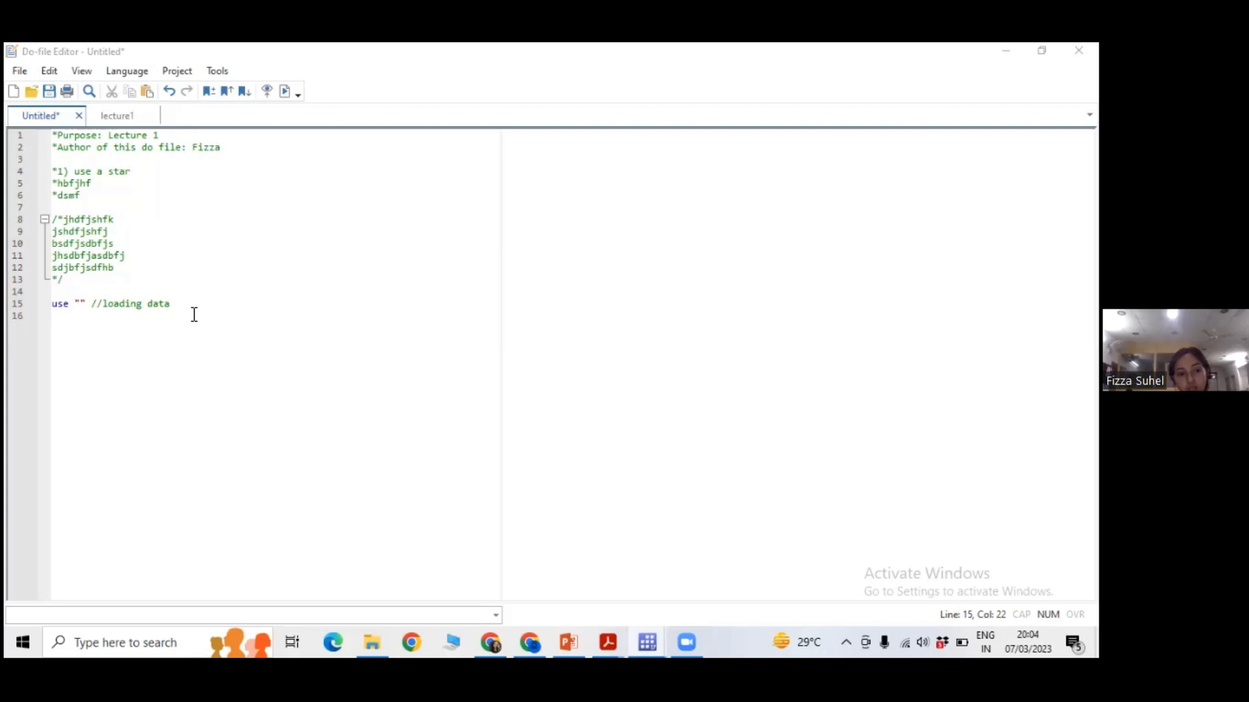
Switch to the main Stata window and examine the last use command that loads 36151-0002-Data.dta in the results.
click(454, 435)
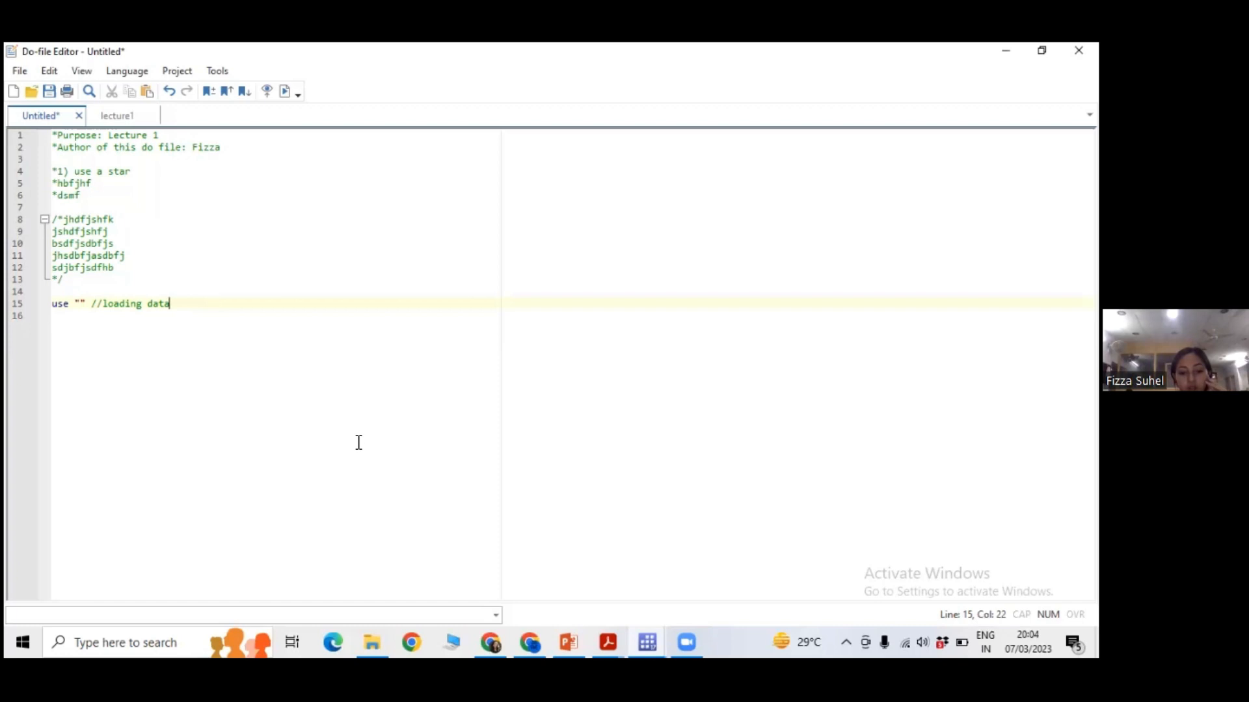
click(650, 639)
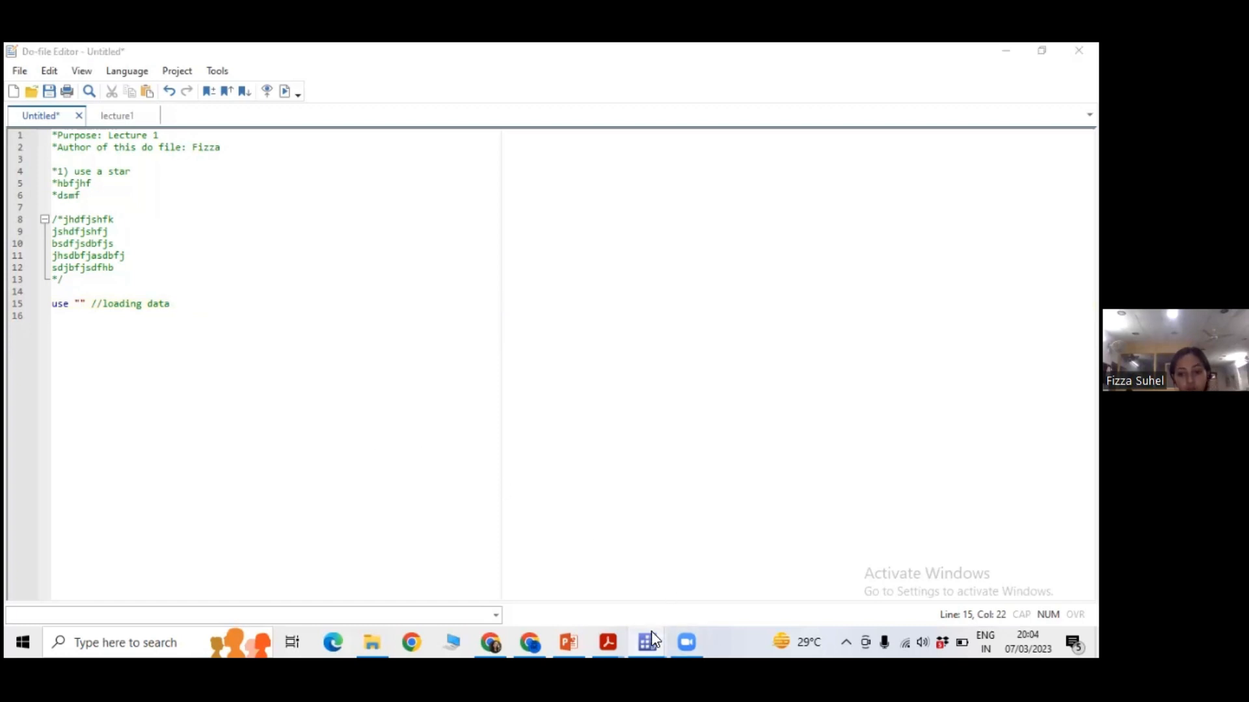
click(558, 572)
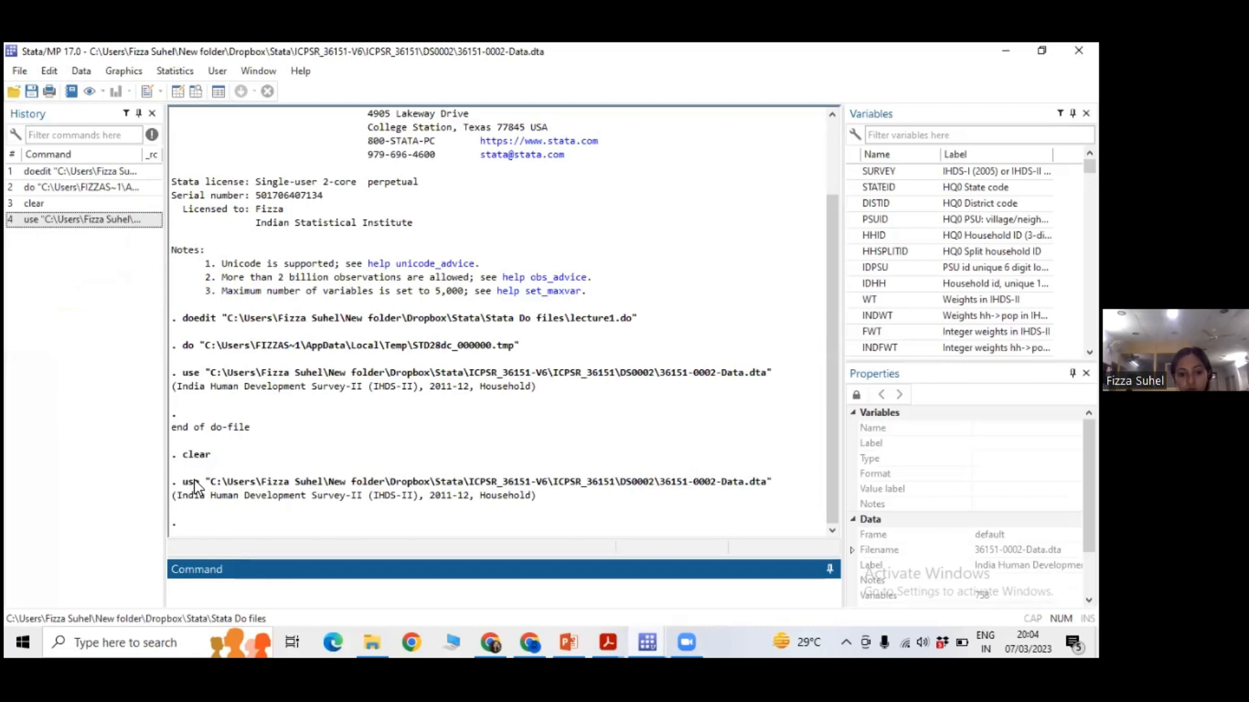
drag(176, 484, 547, 501)
click(223, 486)
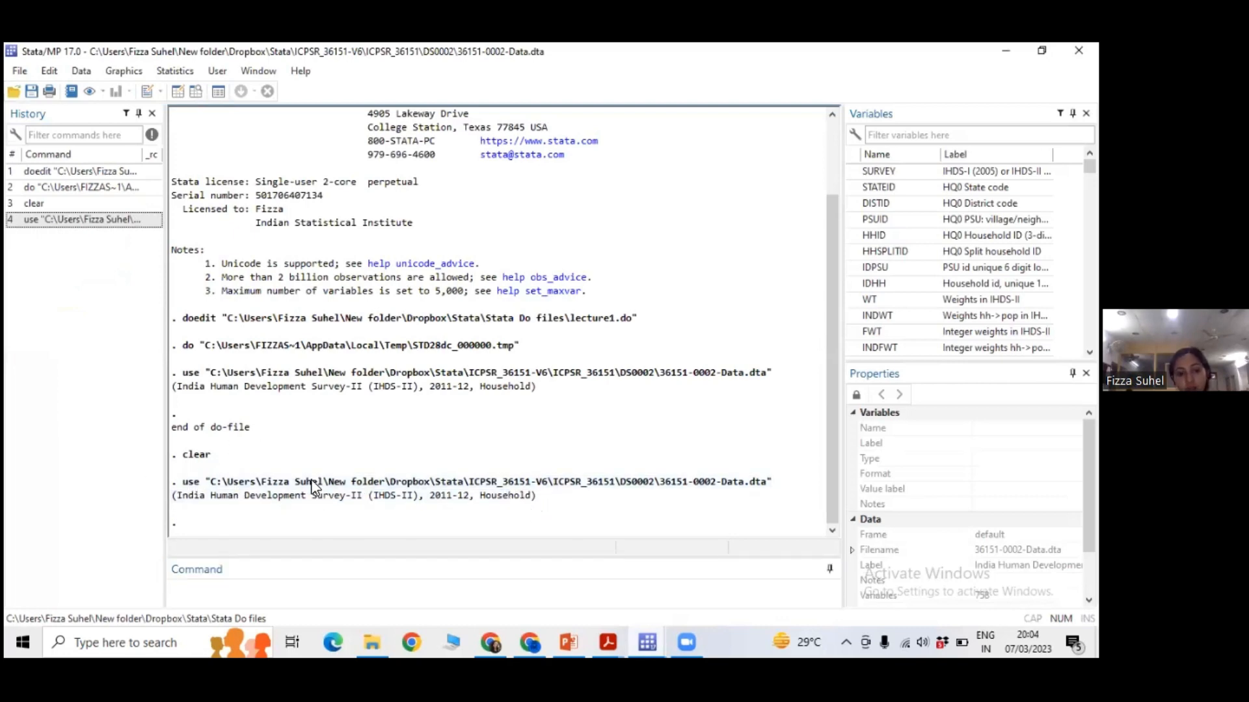
click(298, 590)
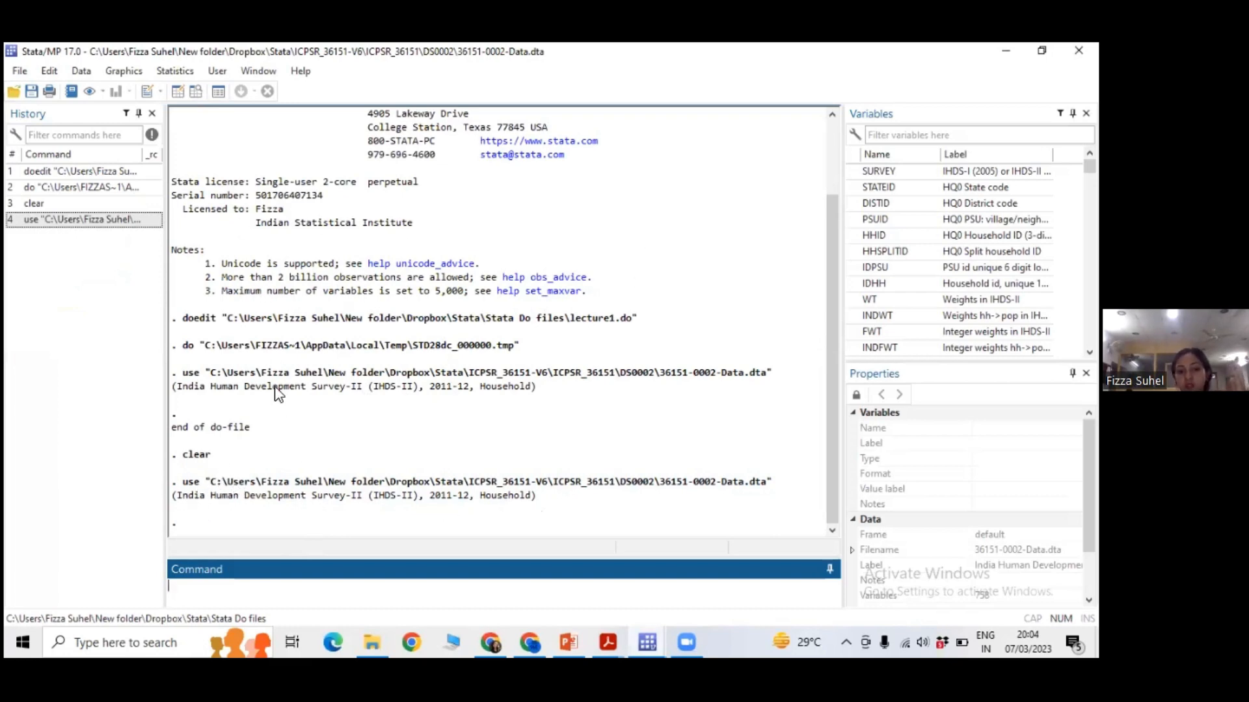
Return to the Do-file Editor and show the lecture1 do-file.
click(656, 633)
click(696, 581)
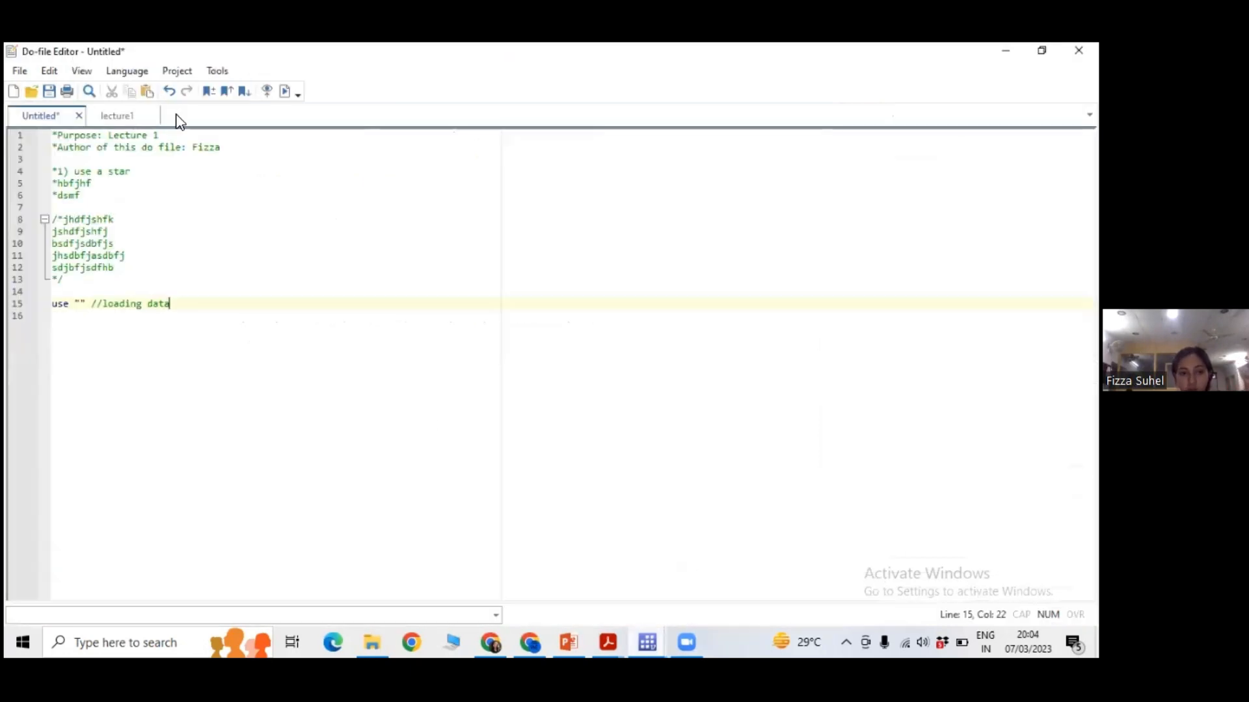
click(120, 116)
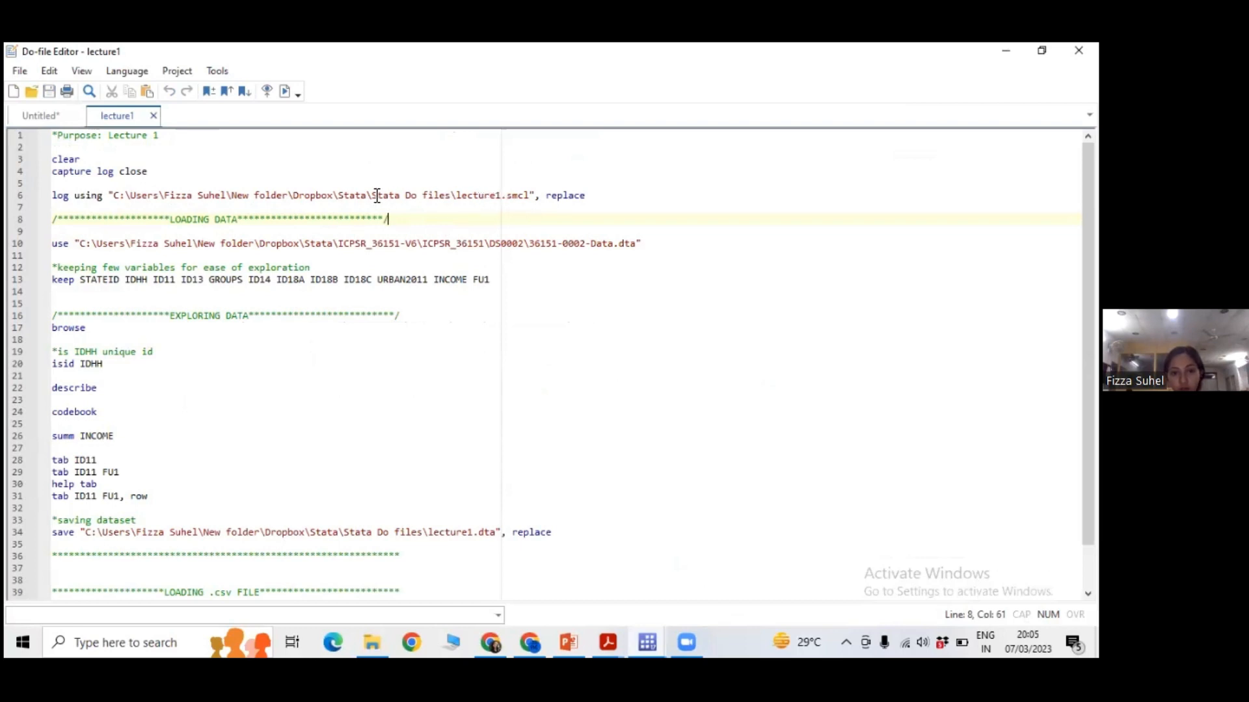
Highlight the folder "Stata Do files" and the file name lecture1.smcl in the log using command on line 6.
drag(372, 198, 447, 200)
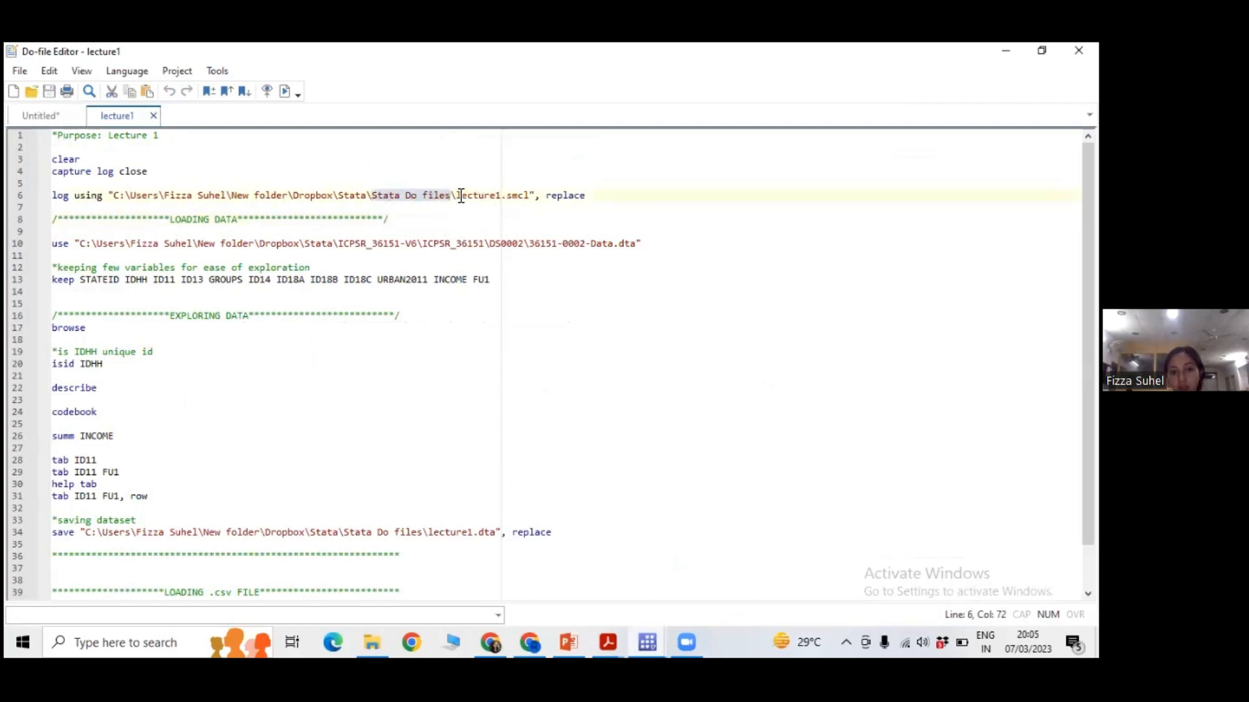
drag(458, 196, 524, 199)
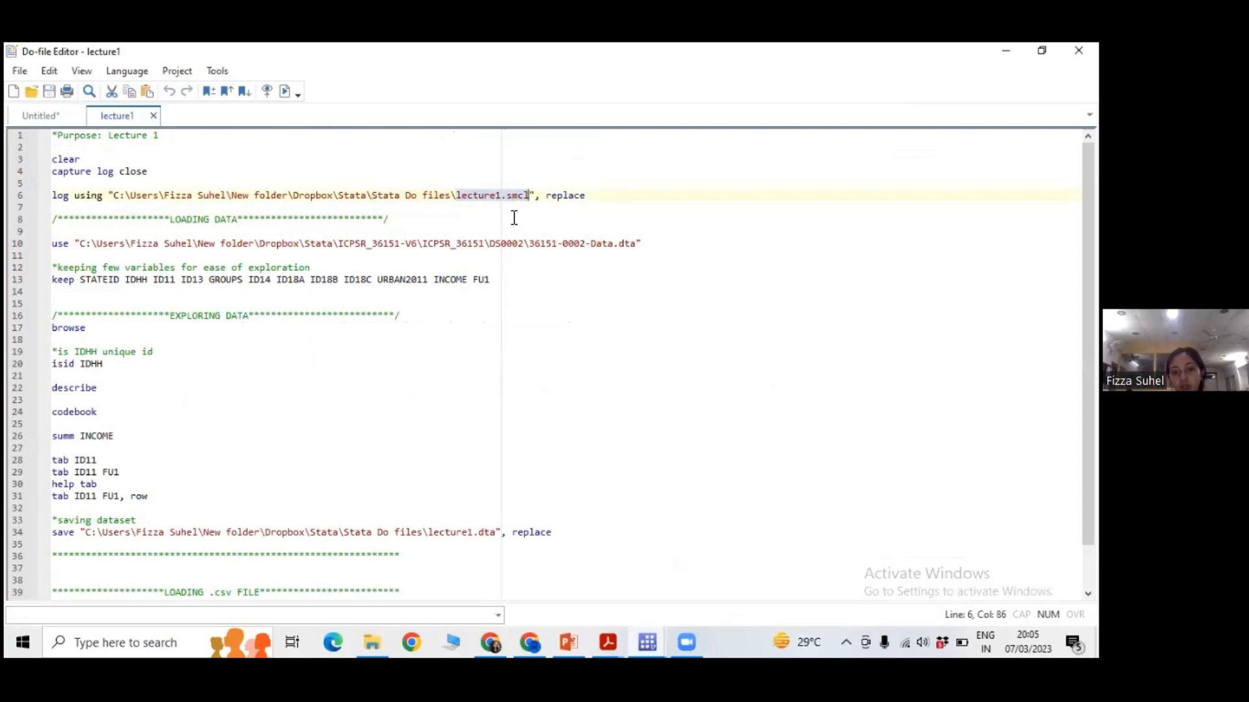
click(458, 196)
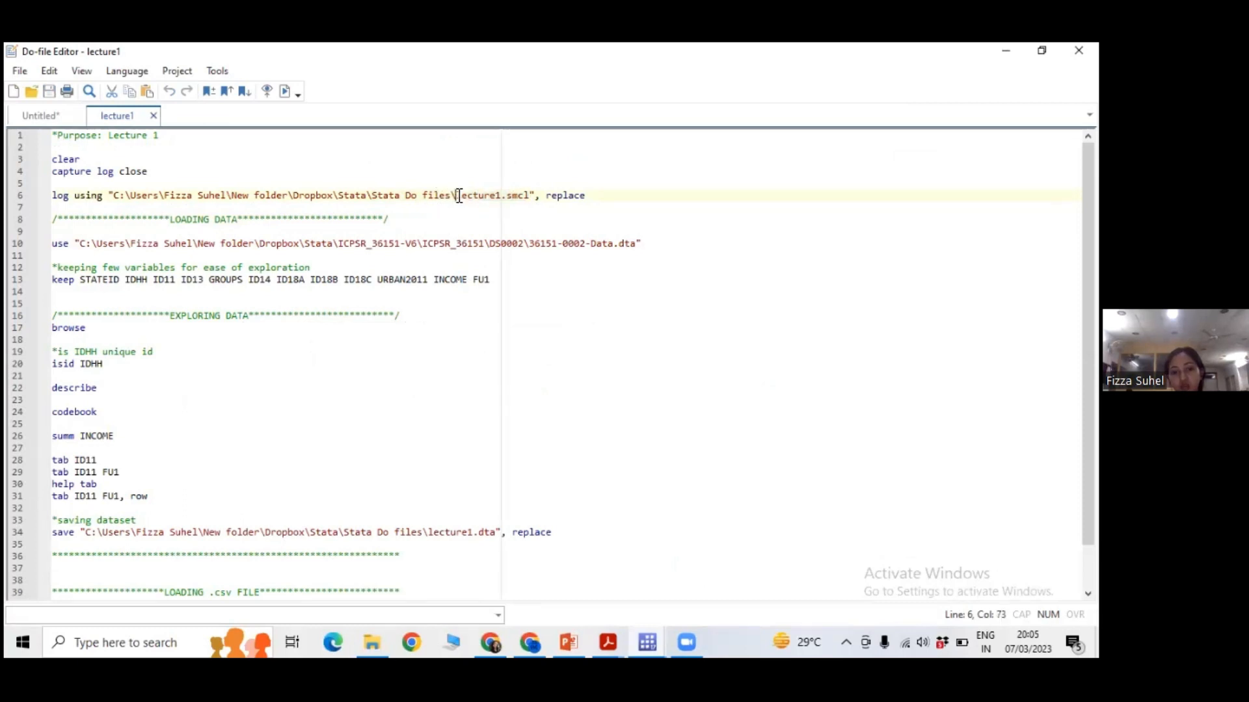
click(524, 218)
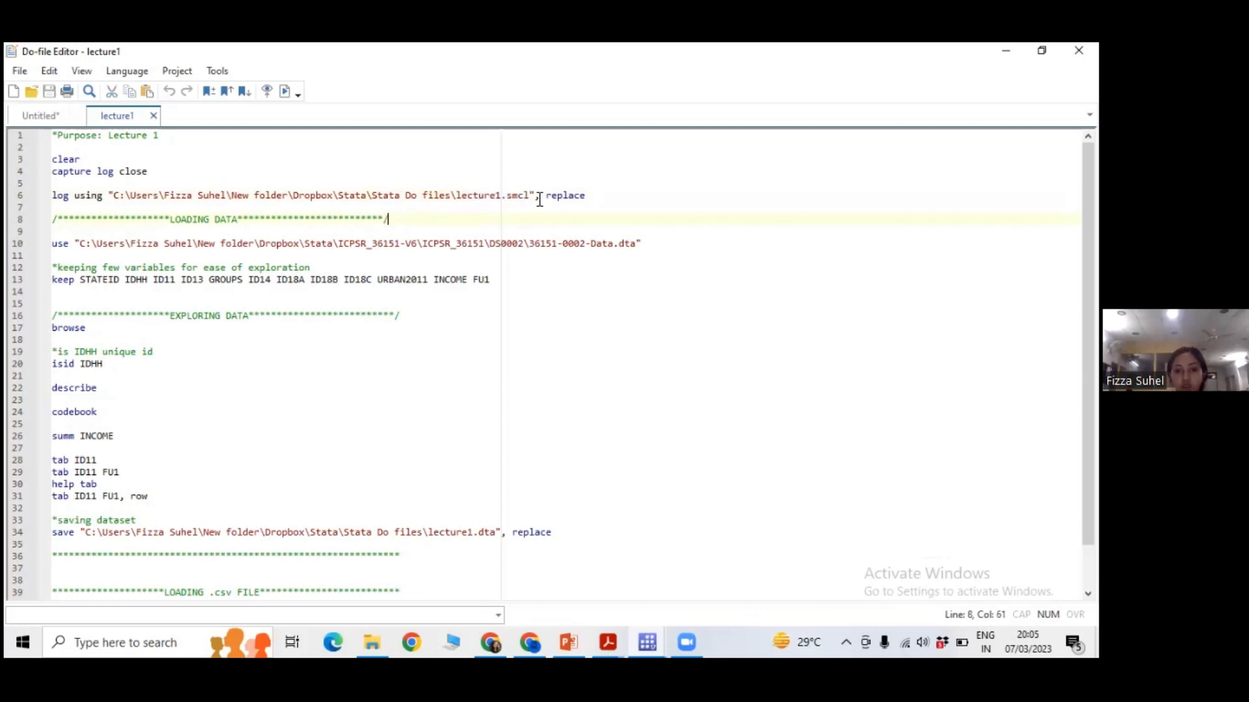
Highlight the replace option of the log using command, followed by its file name lecture1.smcl and folder "Stata Do files".
drag(535, 195, 591, 195)
click(594, 212)
click(591, 215)
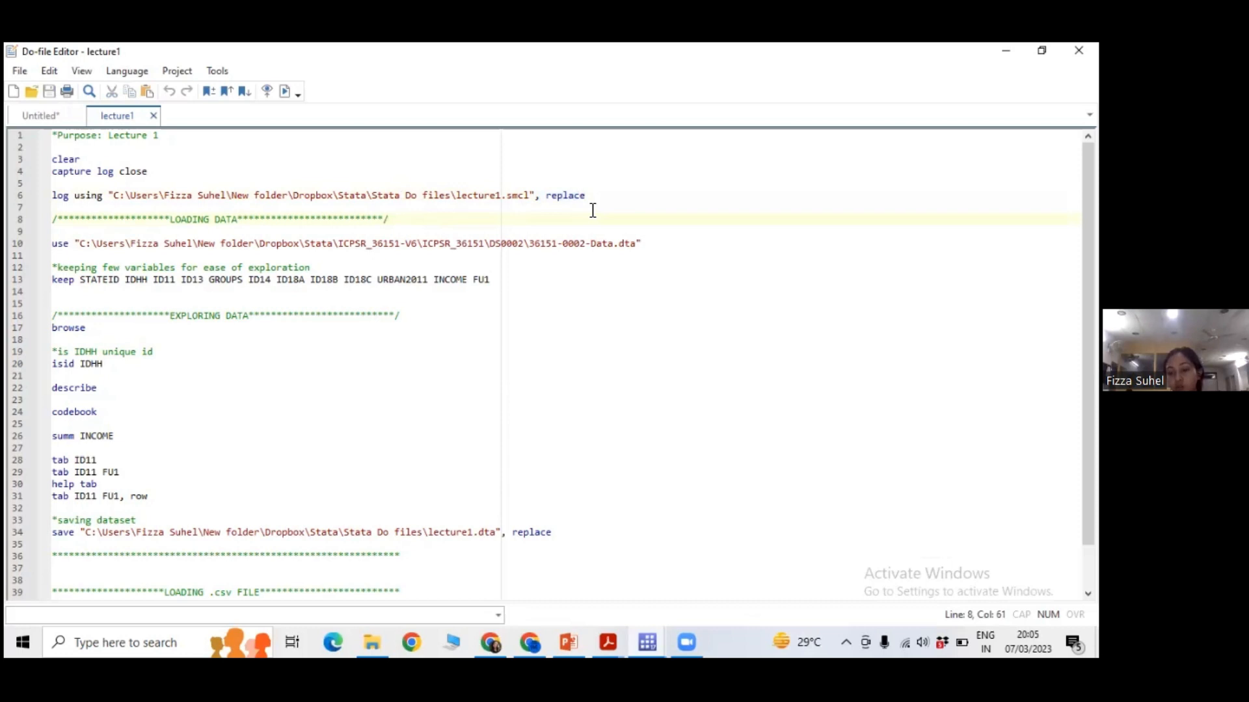
click(537, 196)
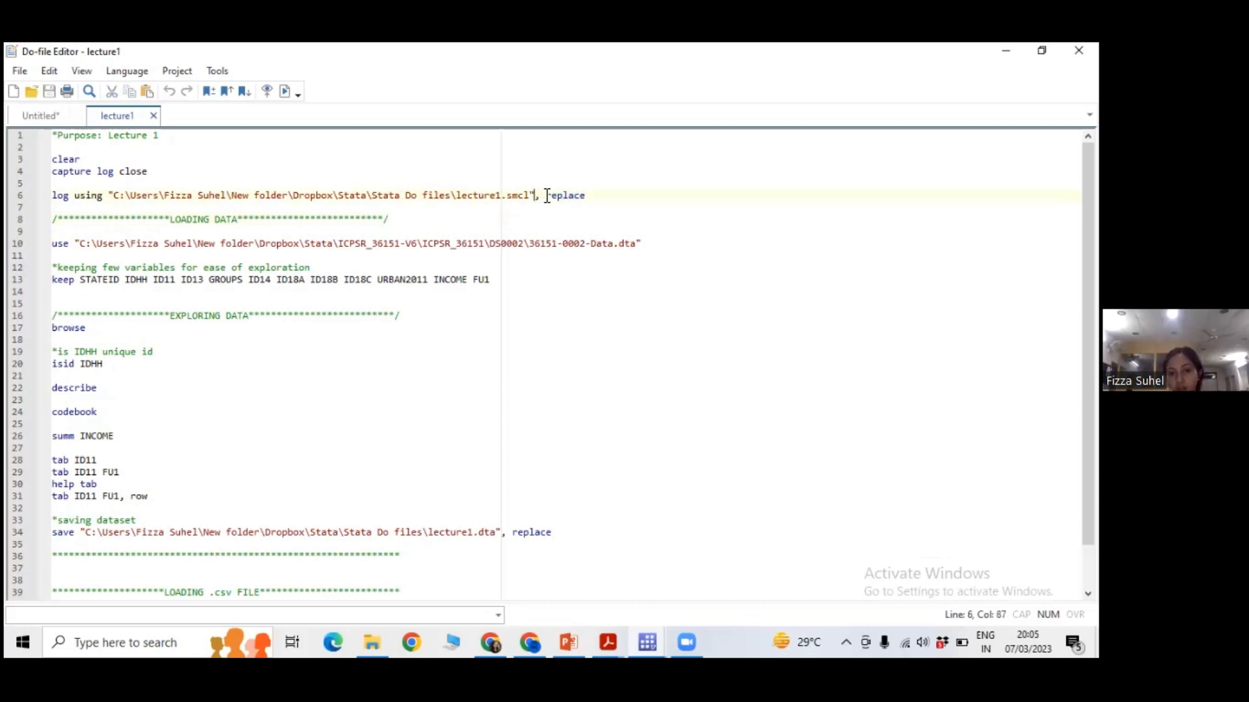
drag(550, 195, 586, 196)
click(585, 201)
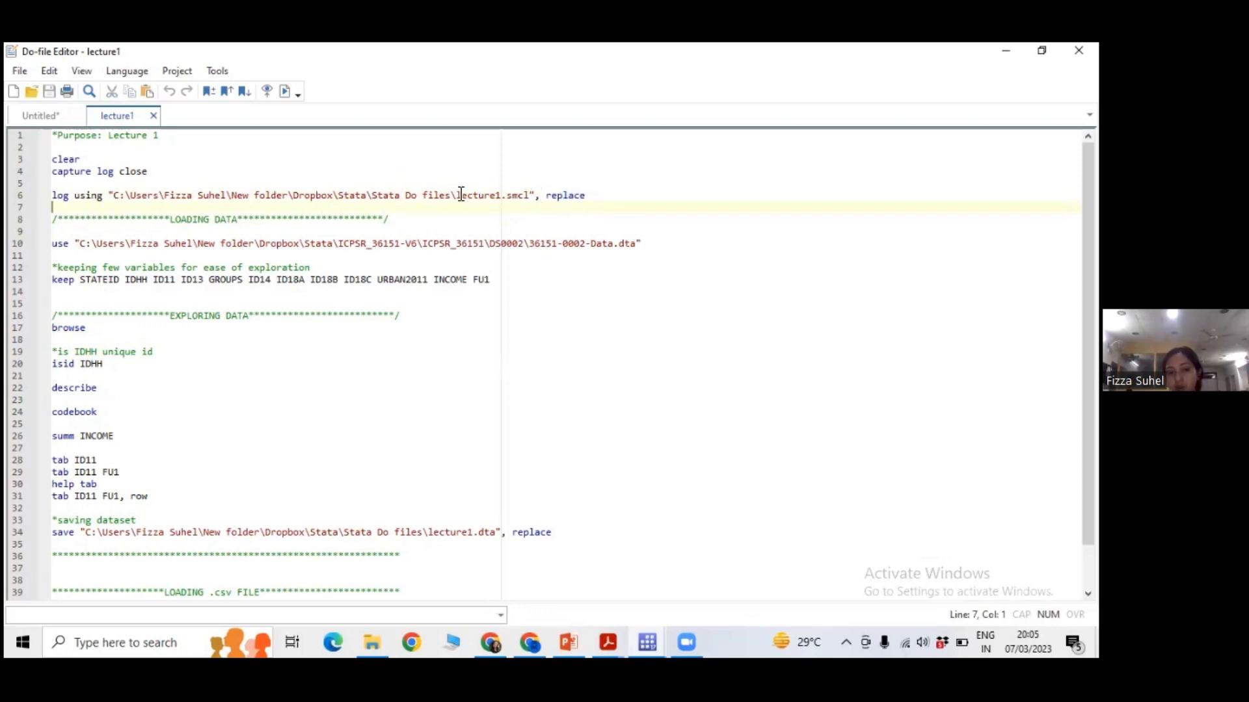
drag(456, 195, 532, 194)
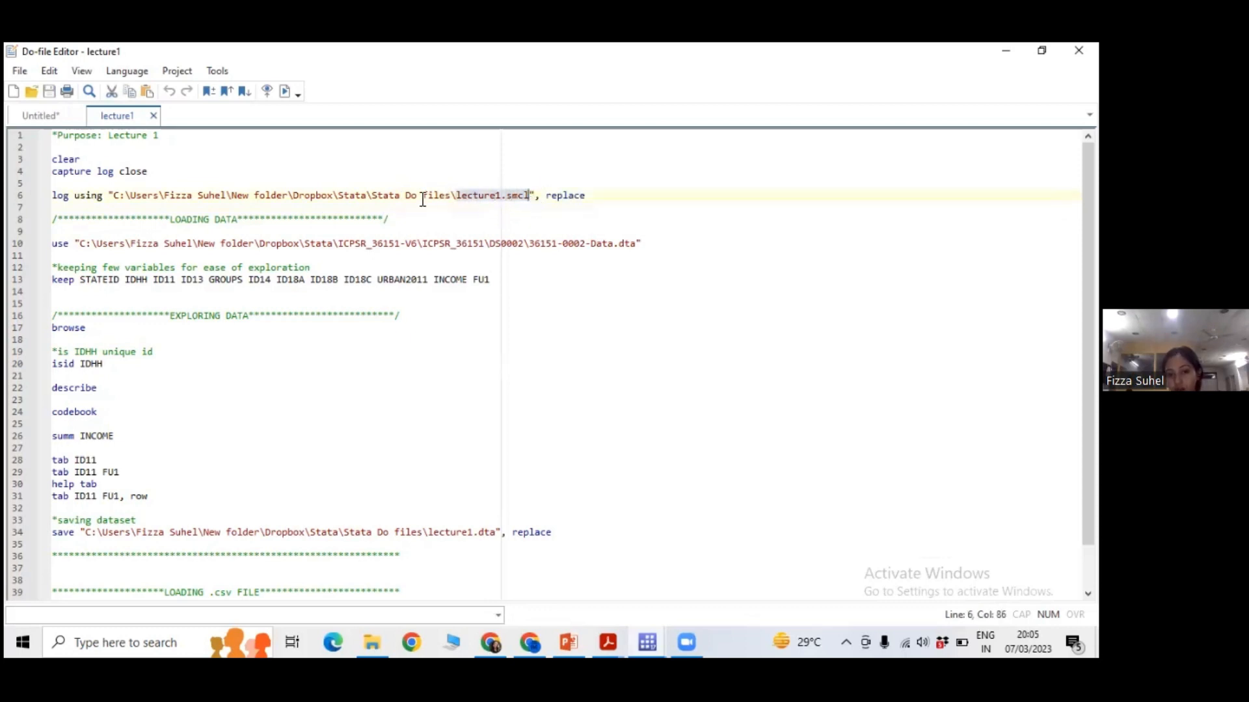
drag(372, 196, 450, 195)
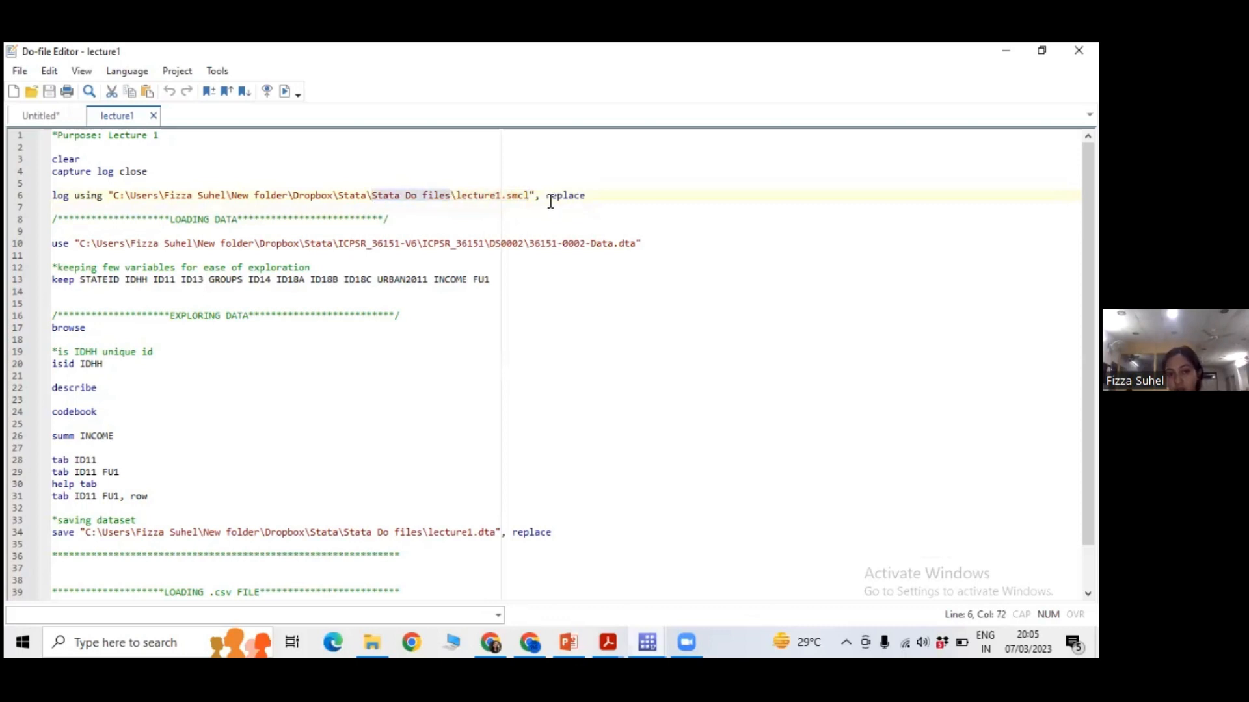
click(429, 210)
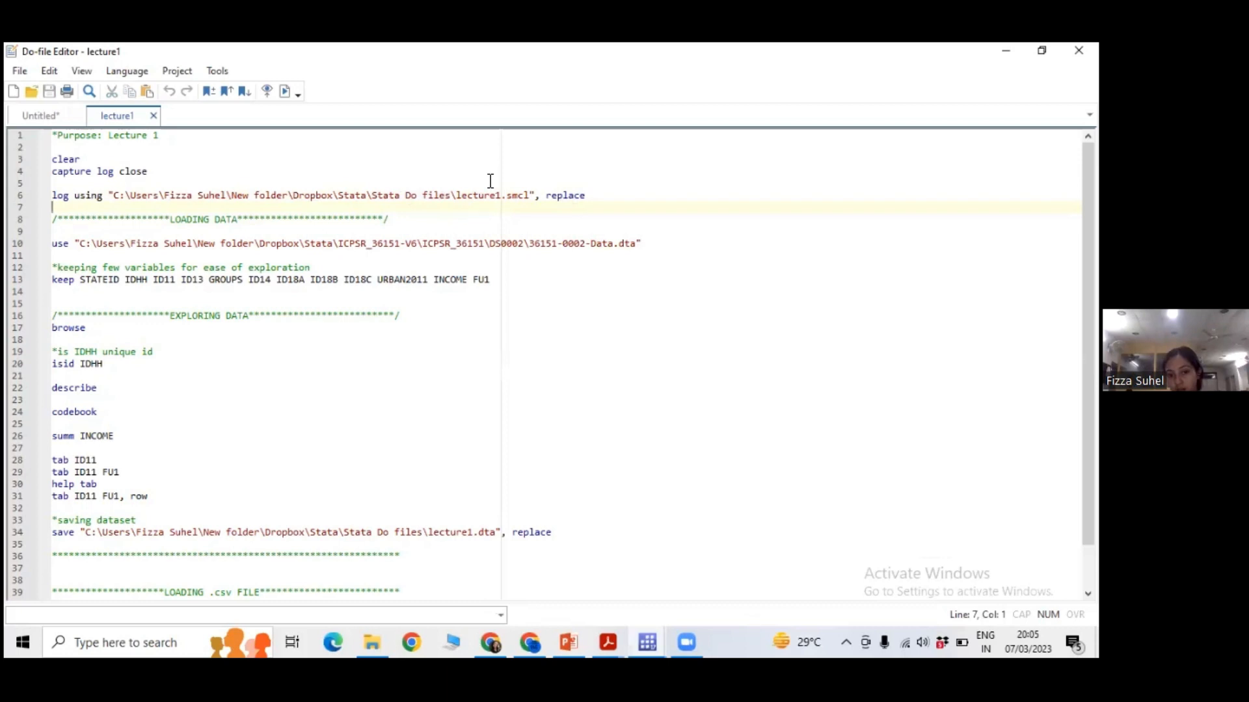
Run only the log using command on line 6 of lecture1 to start the log lecture1.smcl with the replace option.
click(53, 195)
drag(52, 195, 591, 195)
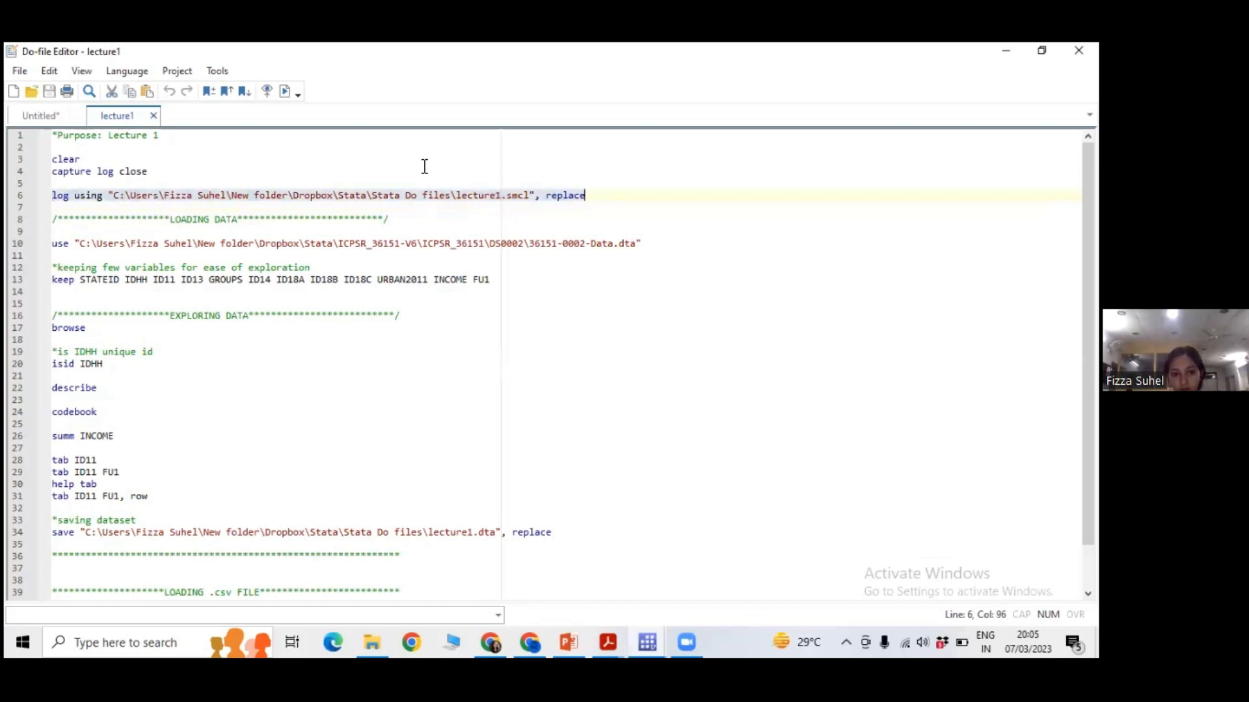
click(285, 91)
Switch to the main Stata window and highlight the log's opening date and log type in the results.
mouse_move(653, 631)
click(556, 568)
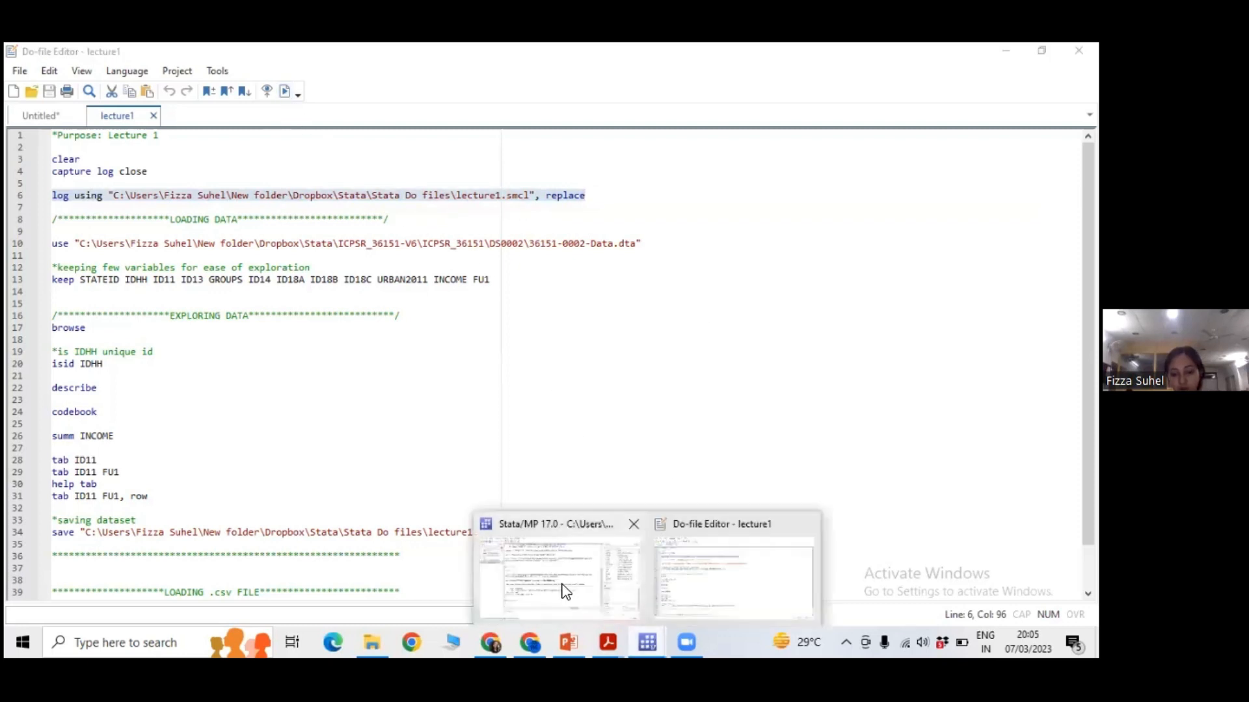
click(563, 590)
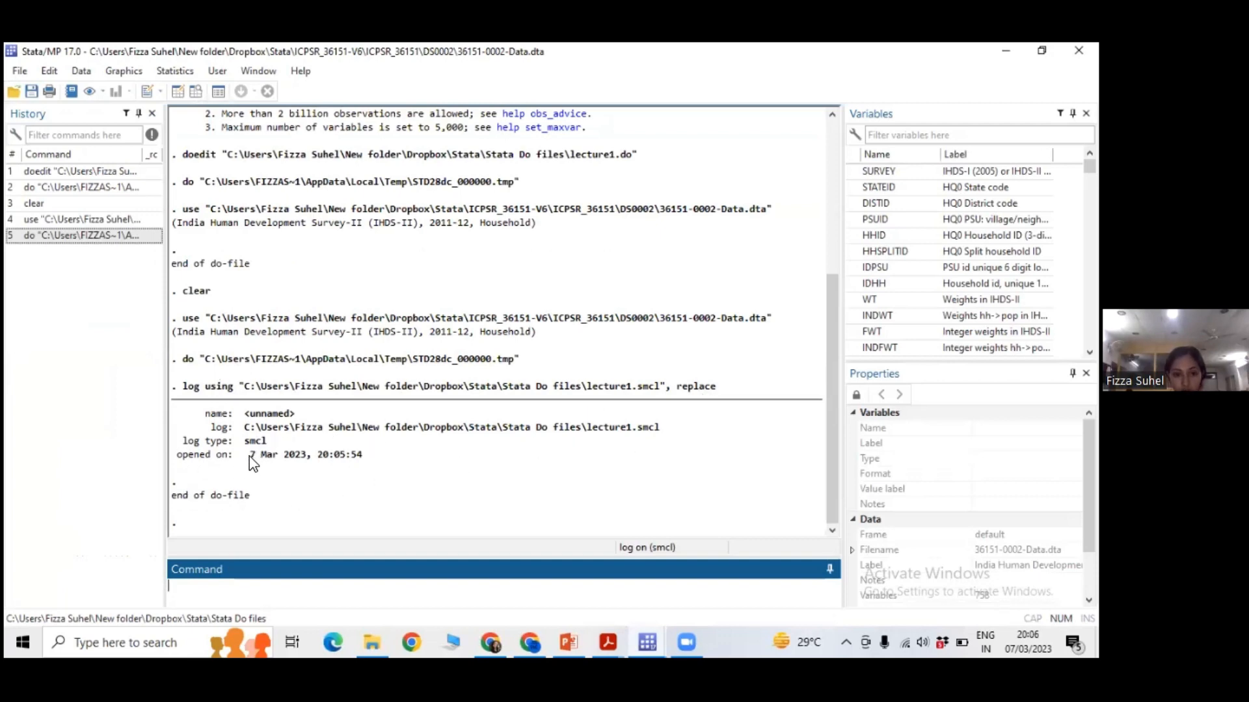
drag(248, 456, 363, 453)
click(335, 470)
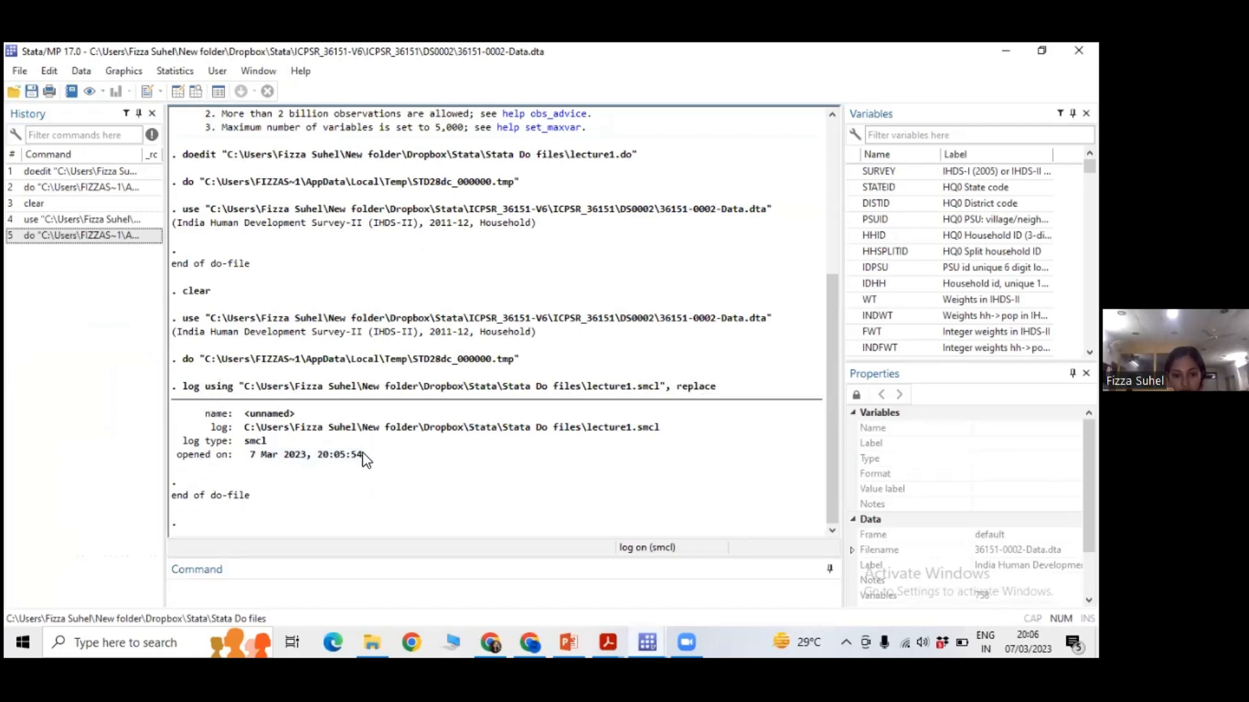
double_click(260, 441)
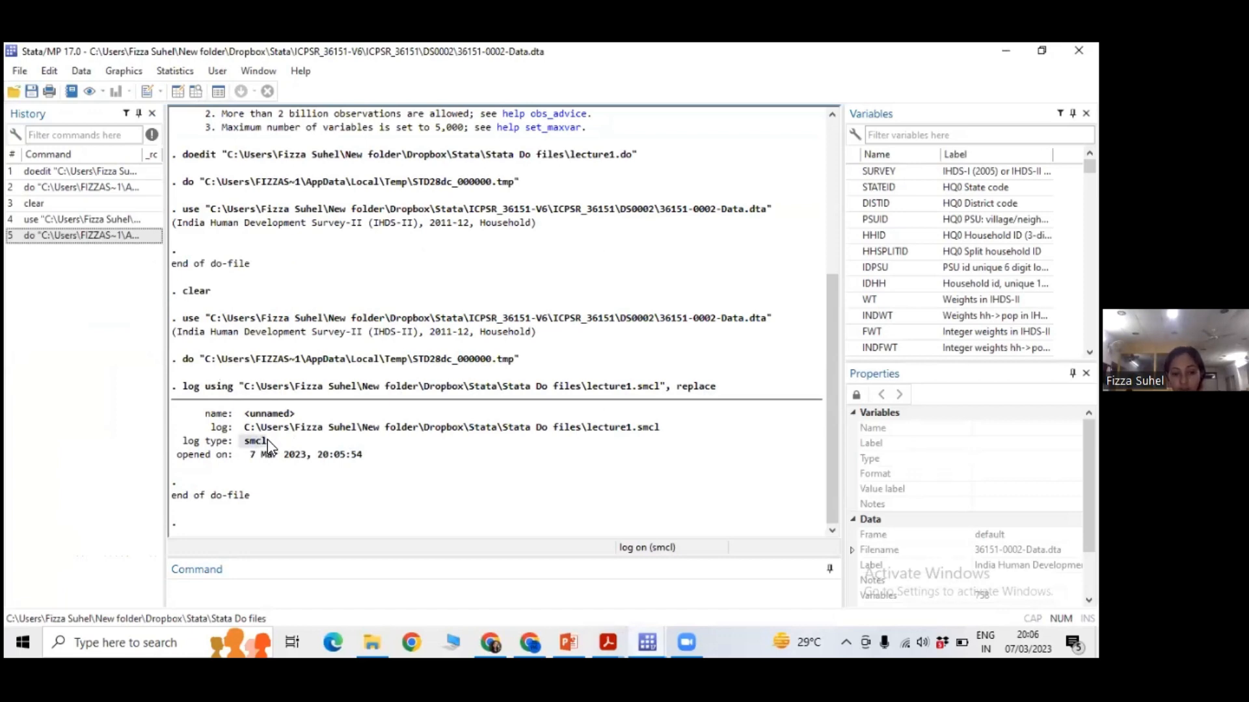
Switch to File Explorer and open the lecture1 SMCL file from the Stata Do files folder.
click(370, 630)
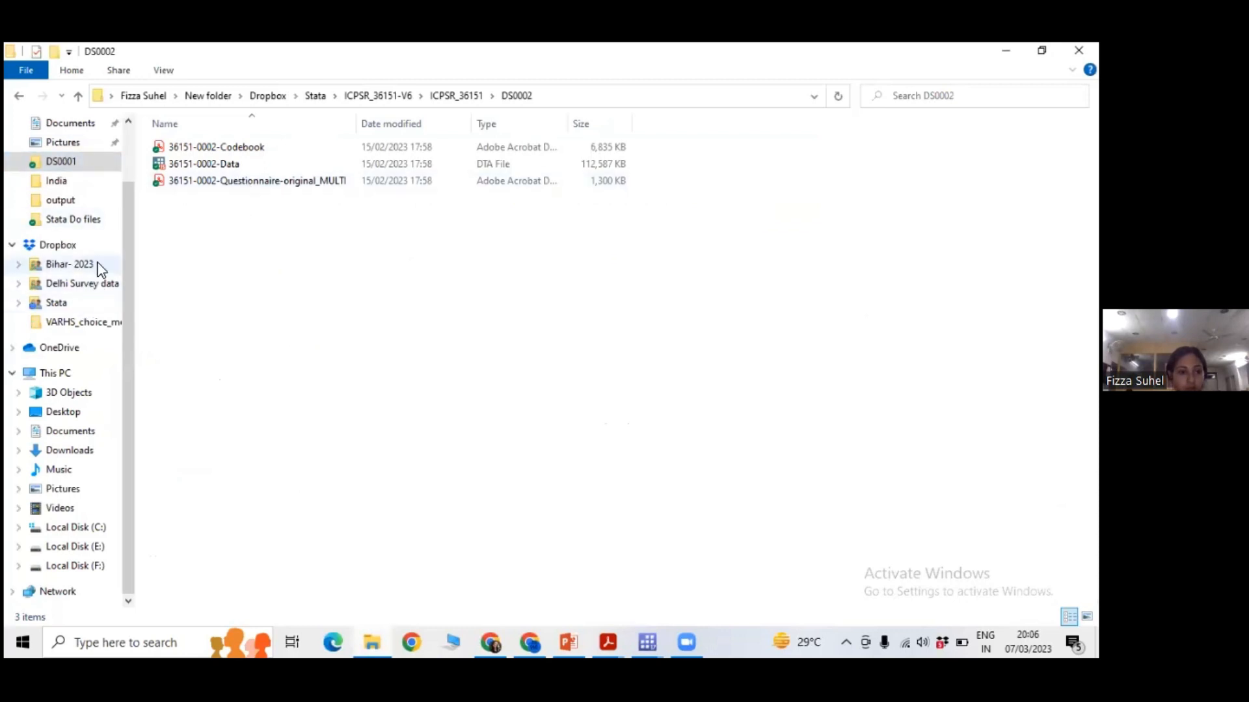
click(104, 220)
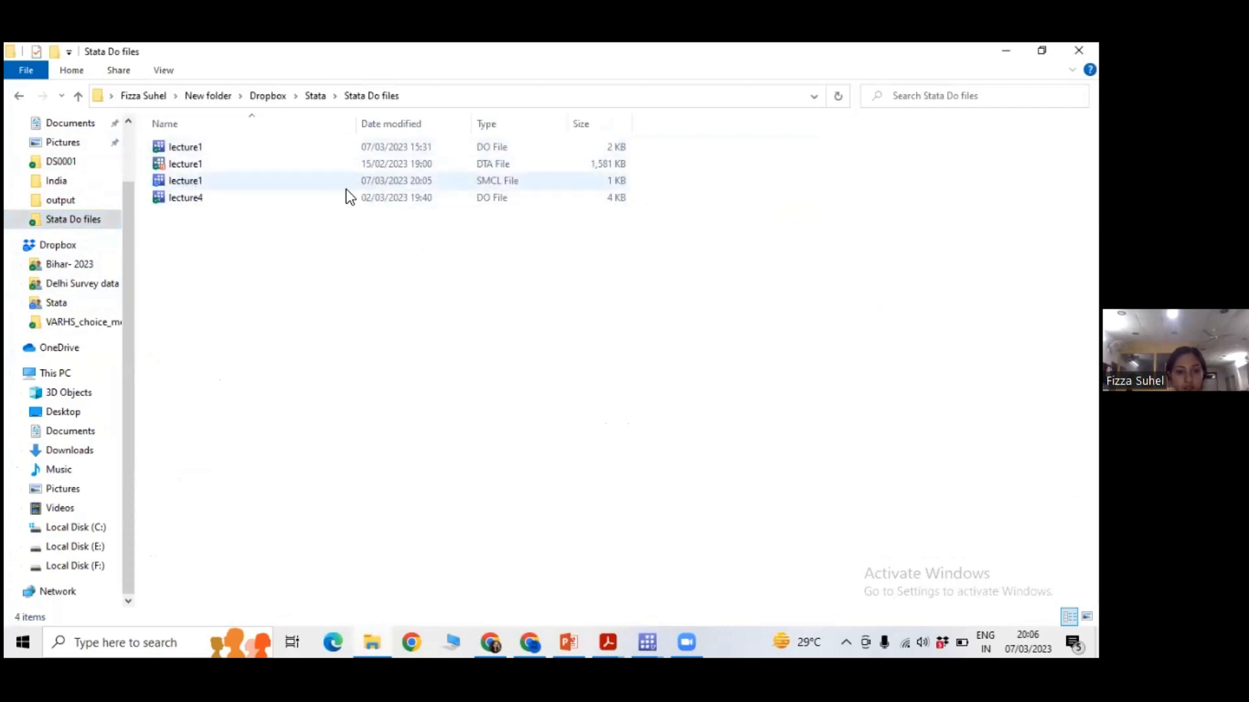
click(302, 184)
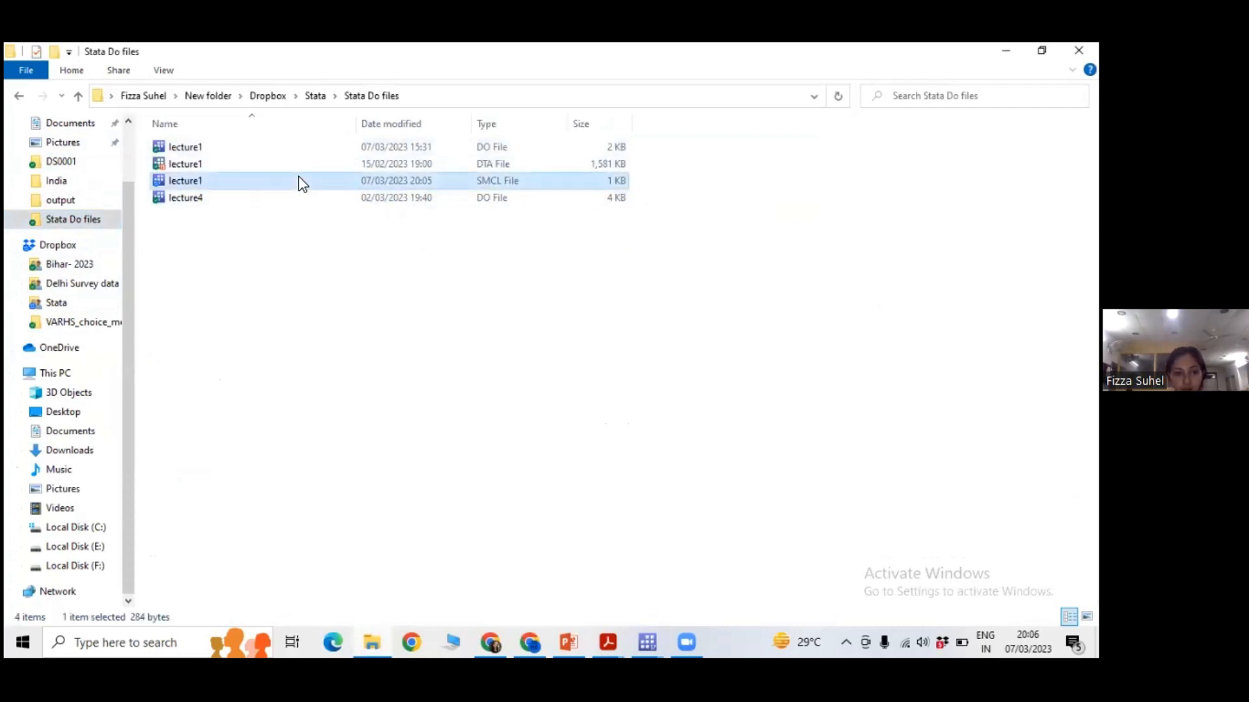
double_click(302, 183)
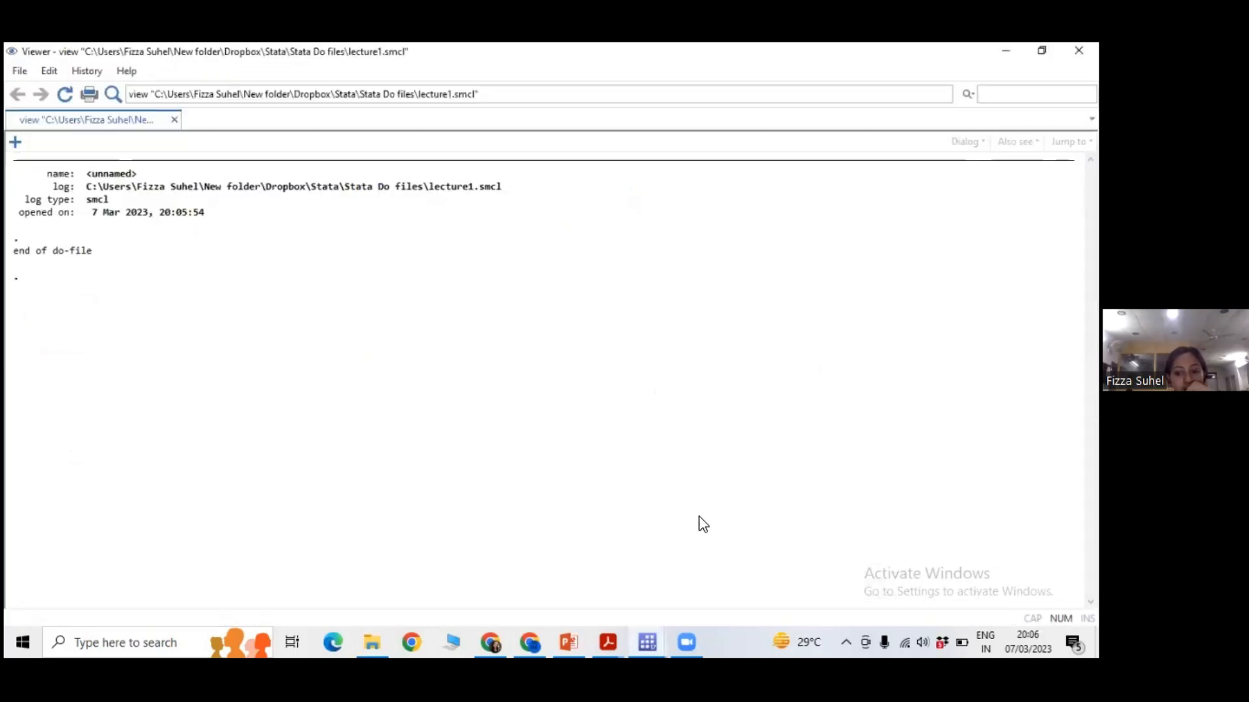
Return to the lecture1 do-file and highlight the commands from use on line 10 down to codebook on line 24.
click(641, 633)
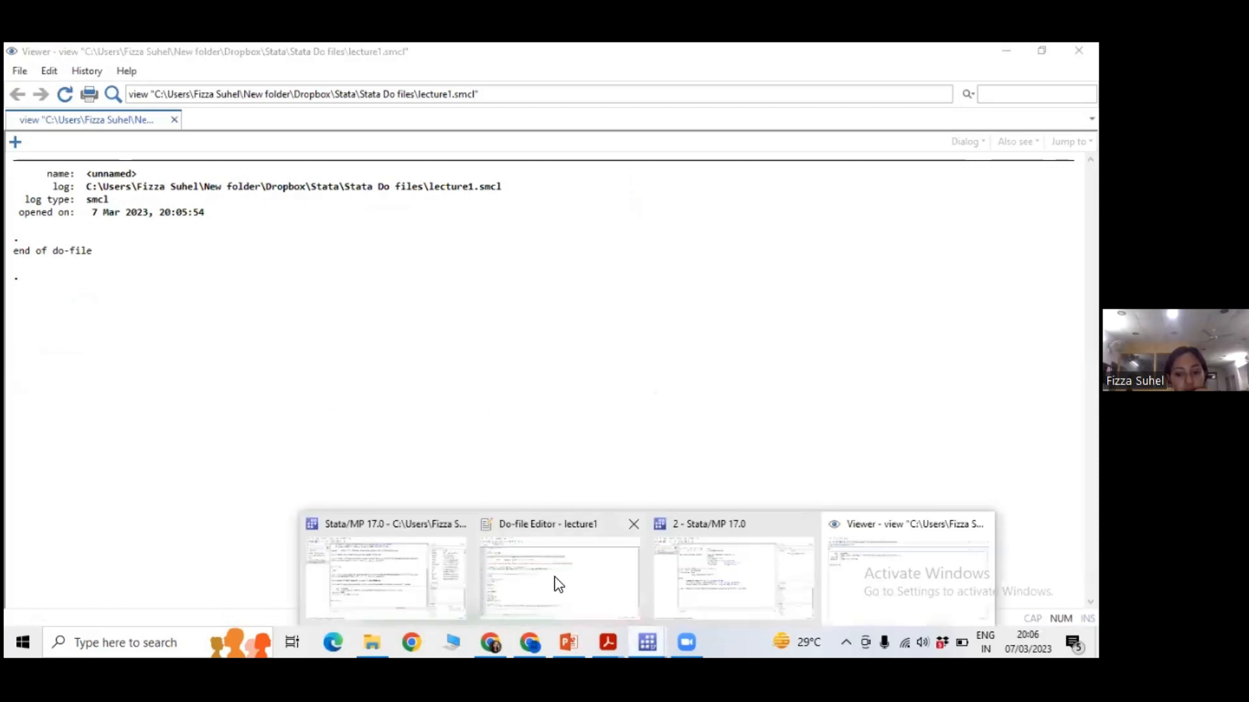
click(558, 580)
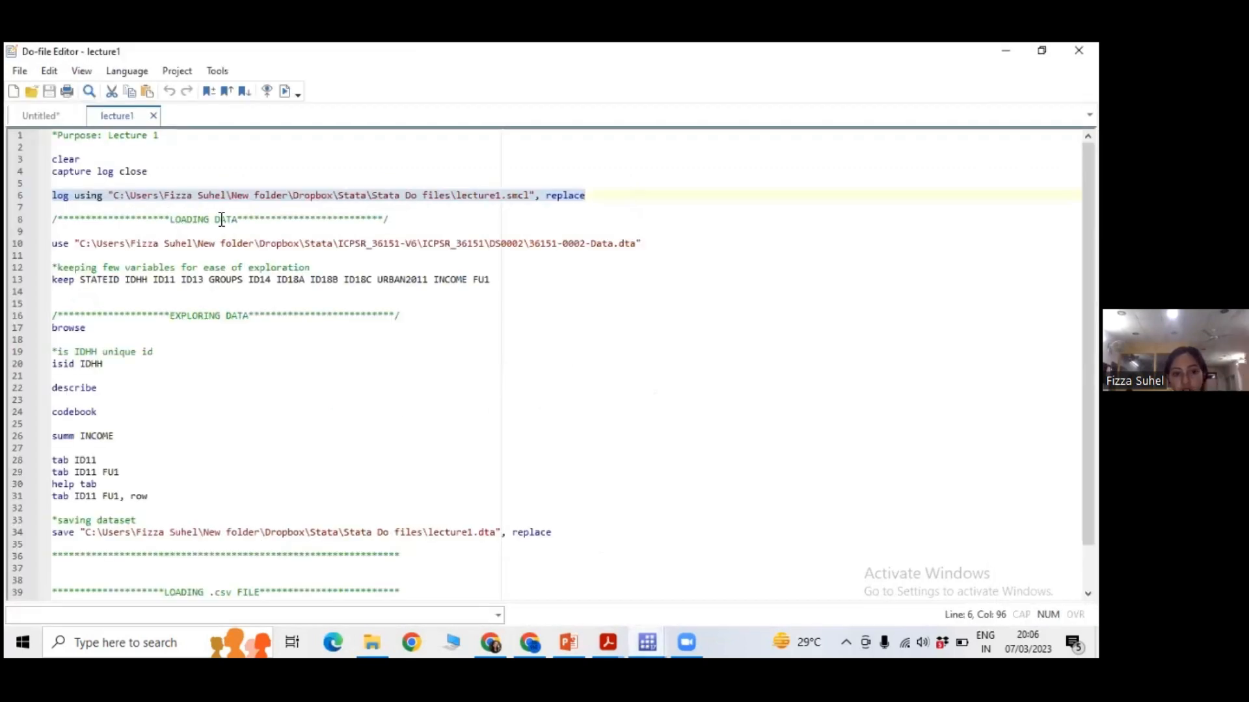
click(220, 244)
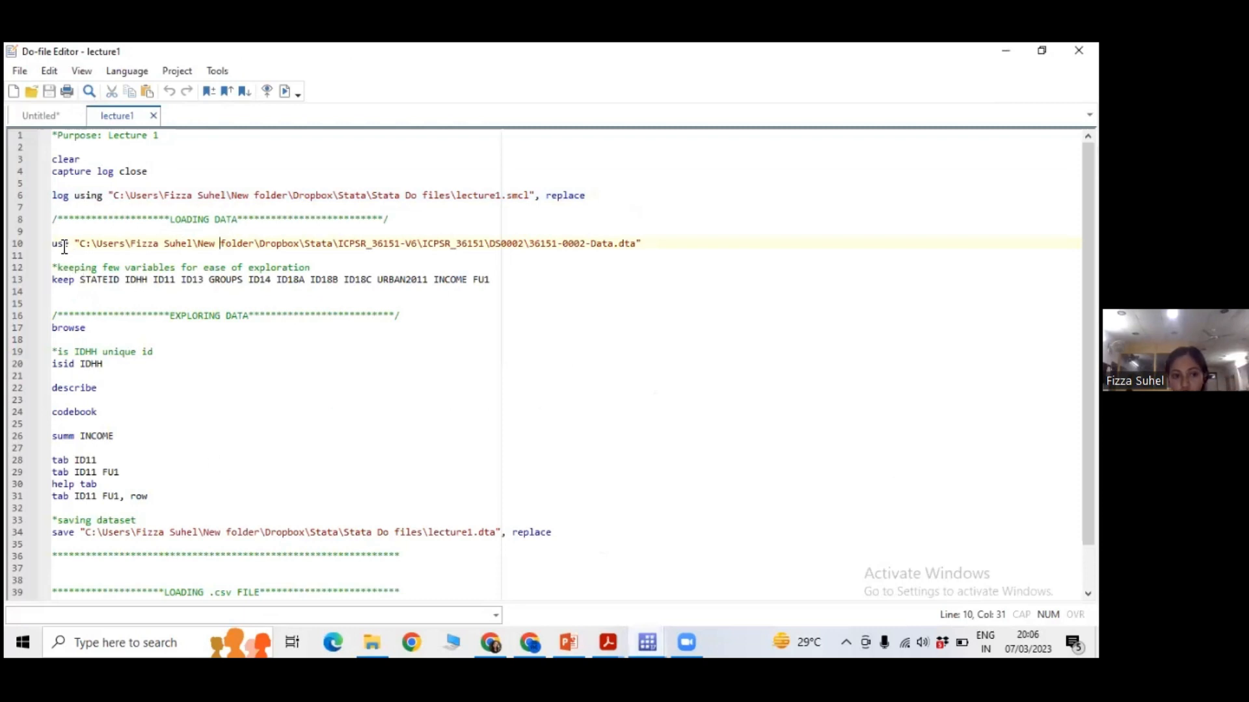
drag(53, 244, 158, 244)
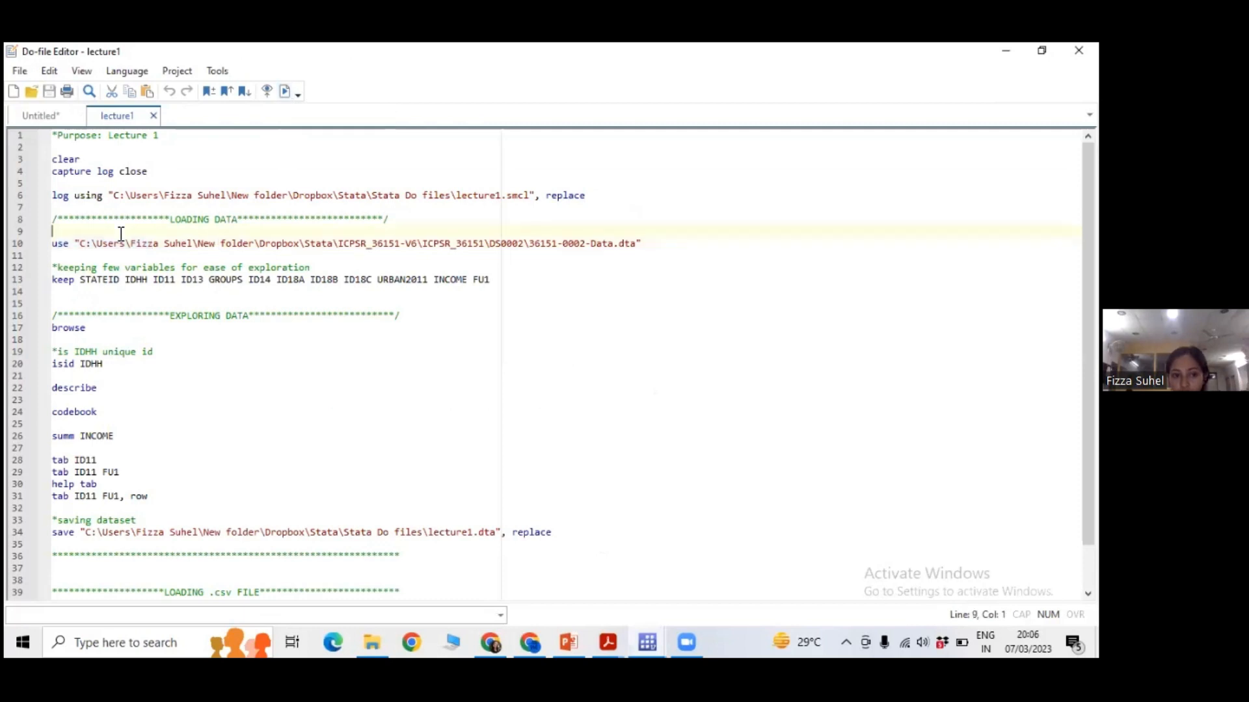
drag(45, 243, 52, 400)
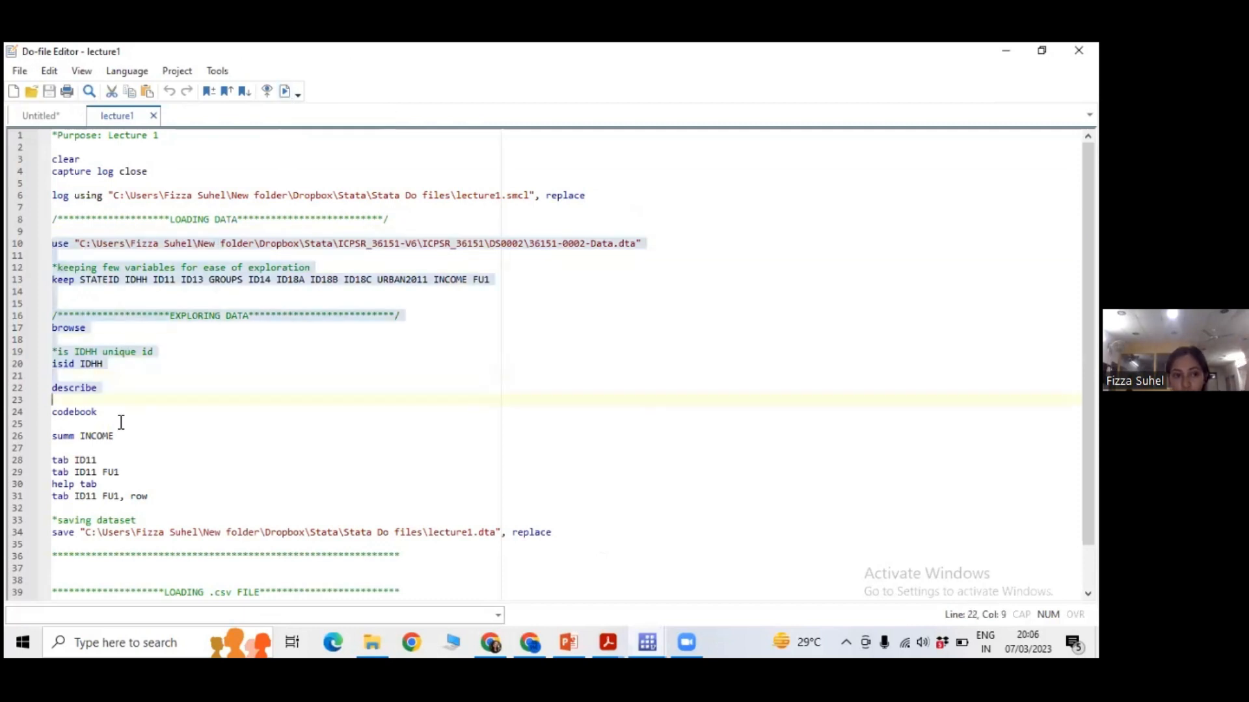
click(195, 423)
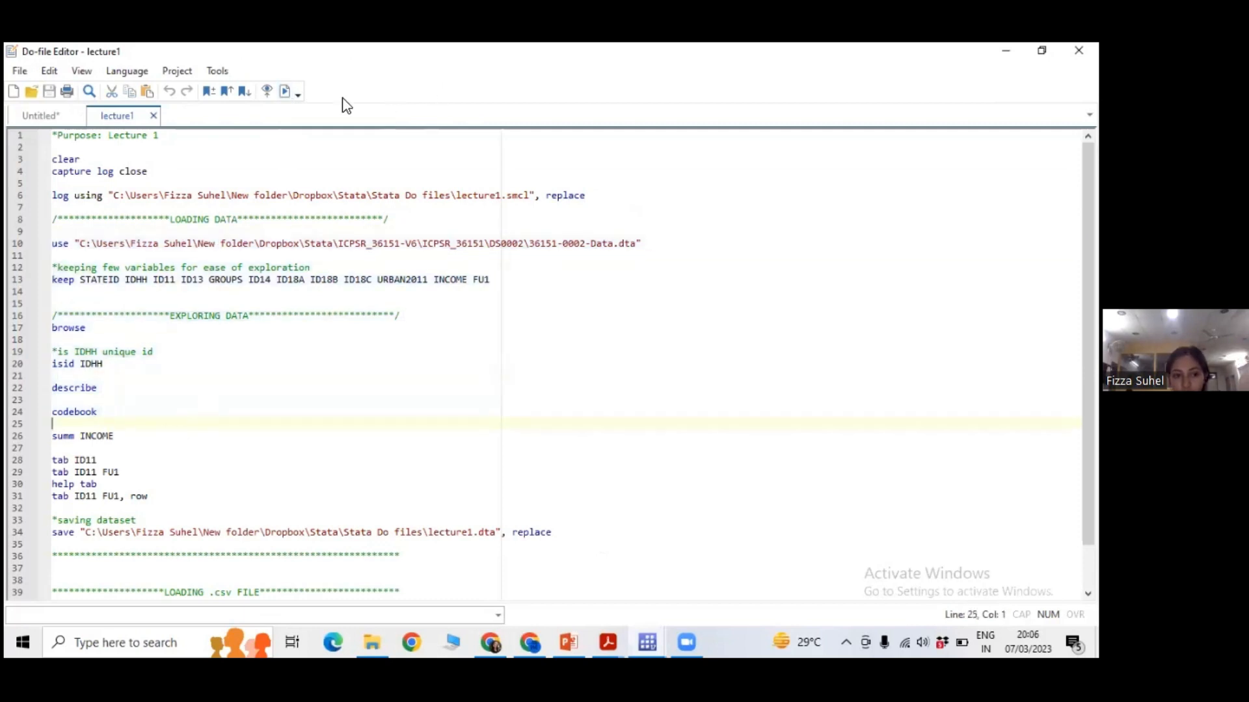
Switch to the main Stata window and examine the output of the log using command.
click(661, 632)
click(410, 579)
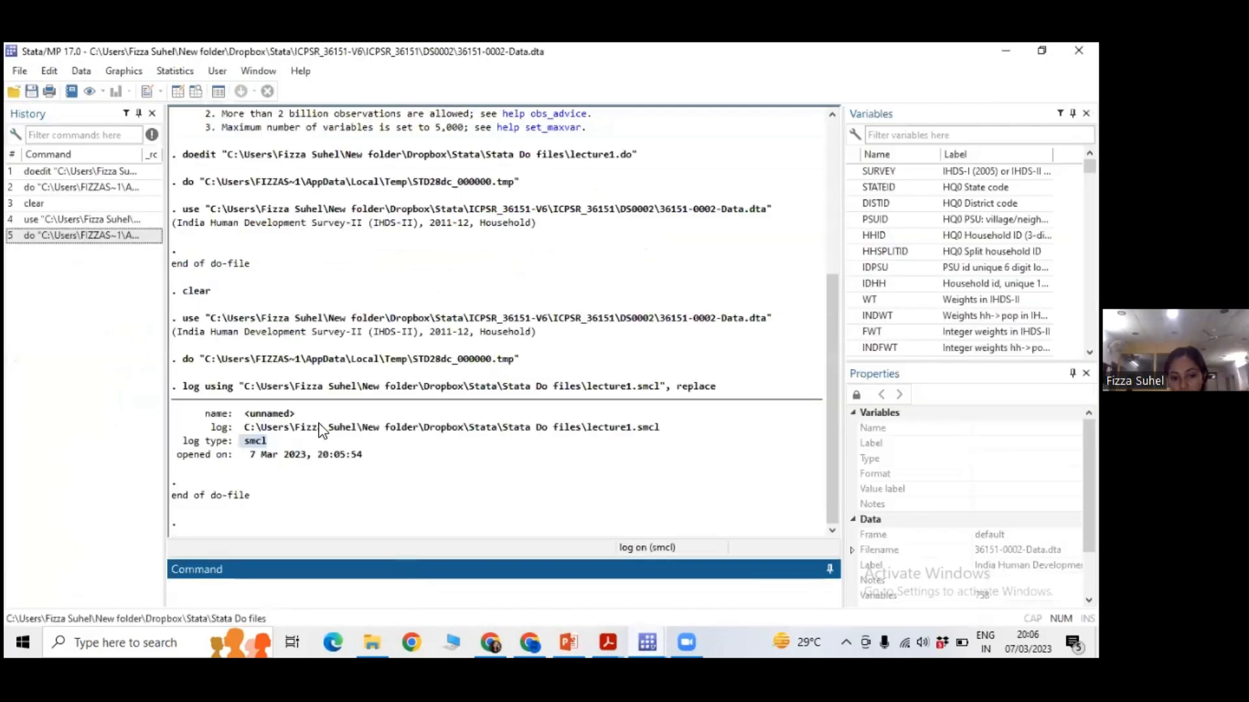
click(212, 391)
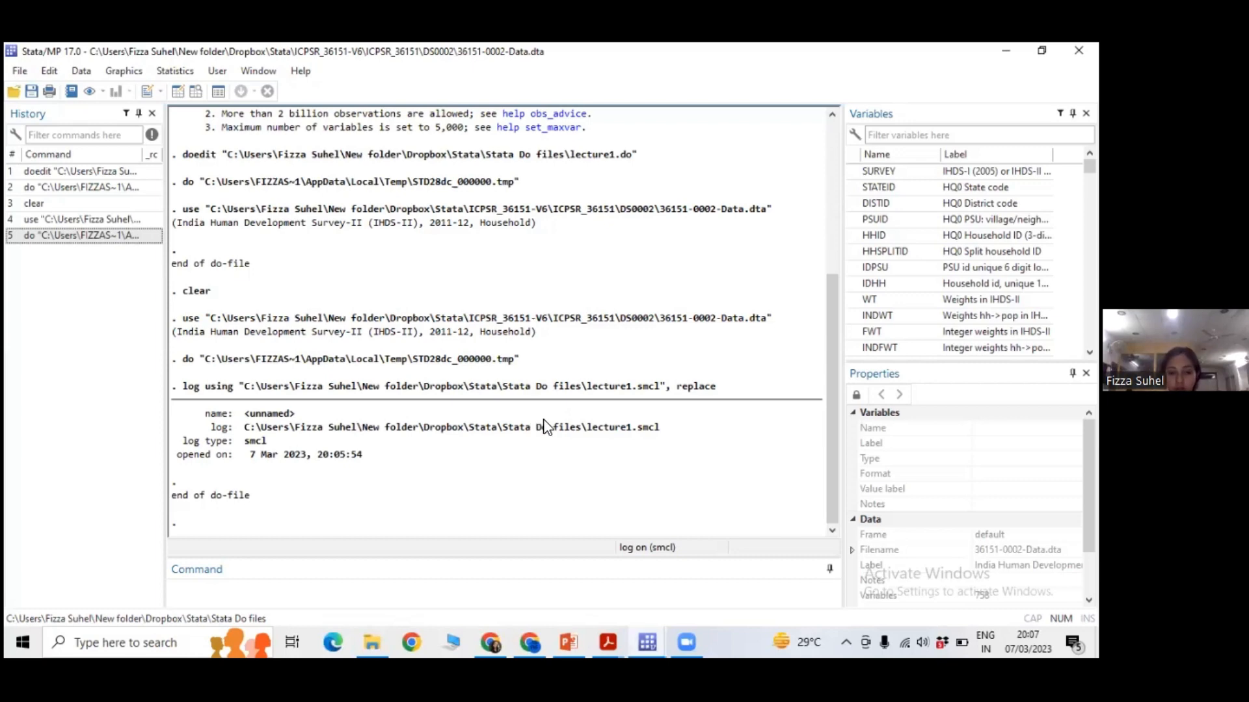
Bring the Viewer with the lecture1.smcl log back to the front and examine its contents.
click(648, 641)
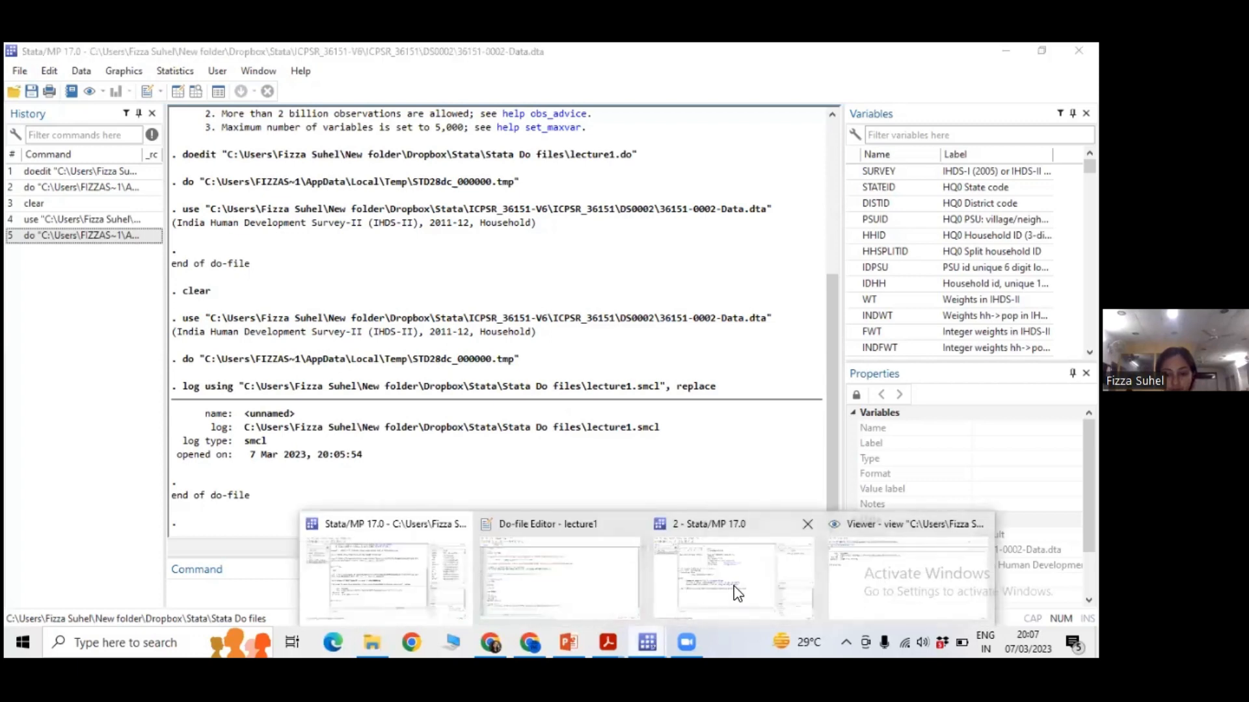
click(582, 589)
click(650, 637)
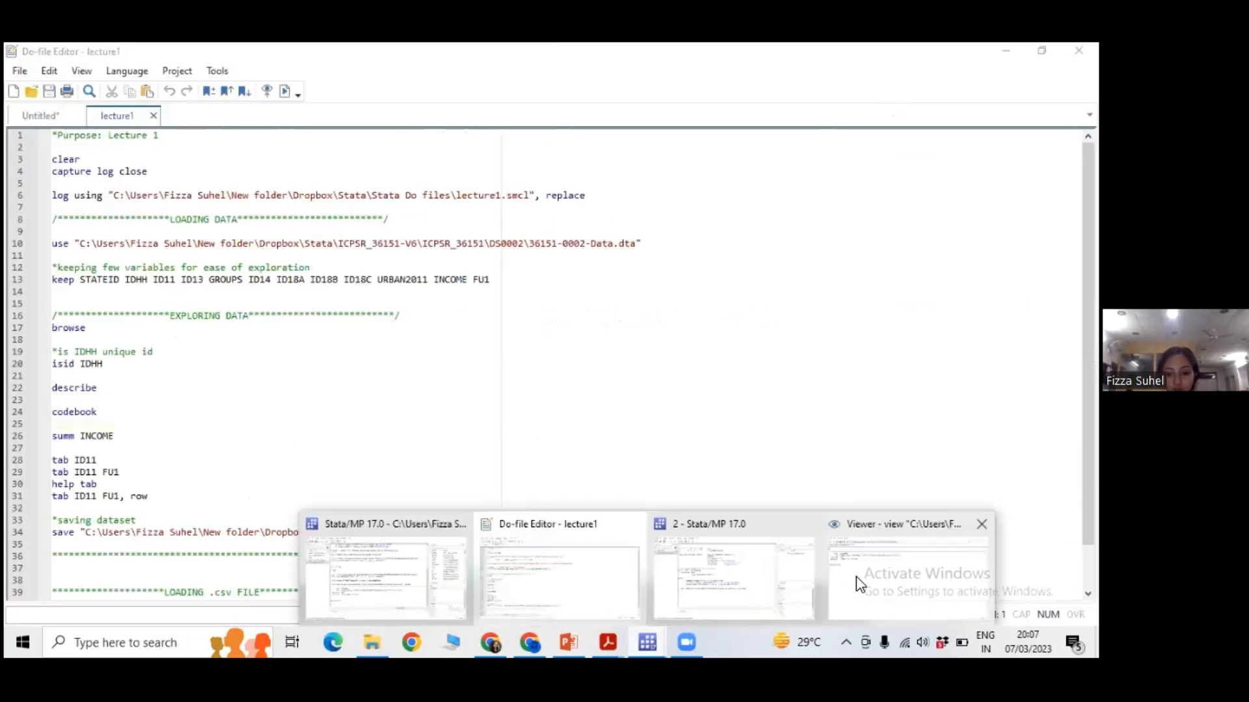
click(856, 580)
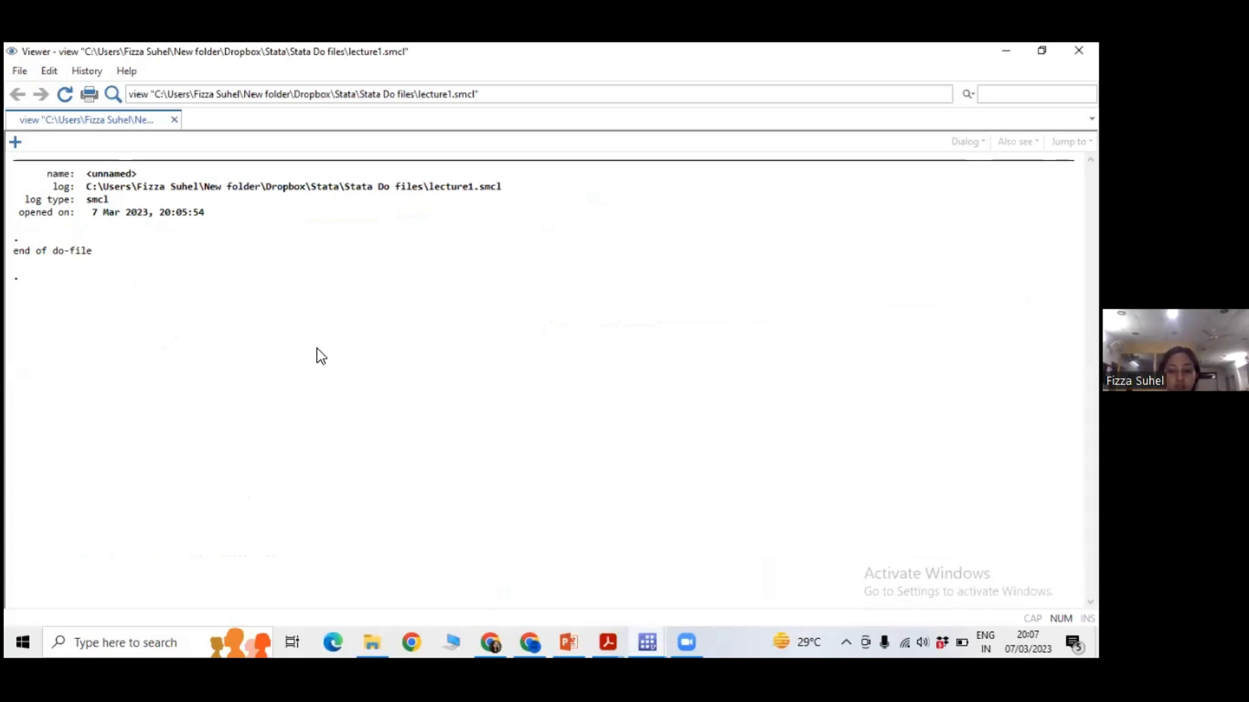
key(alt+Tab)
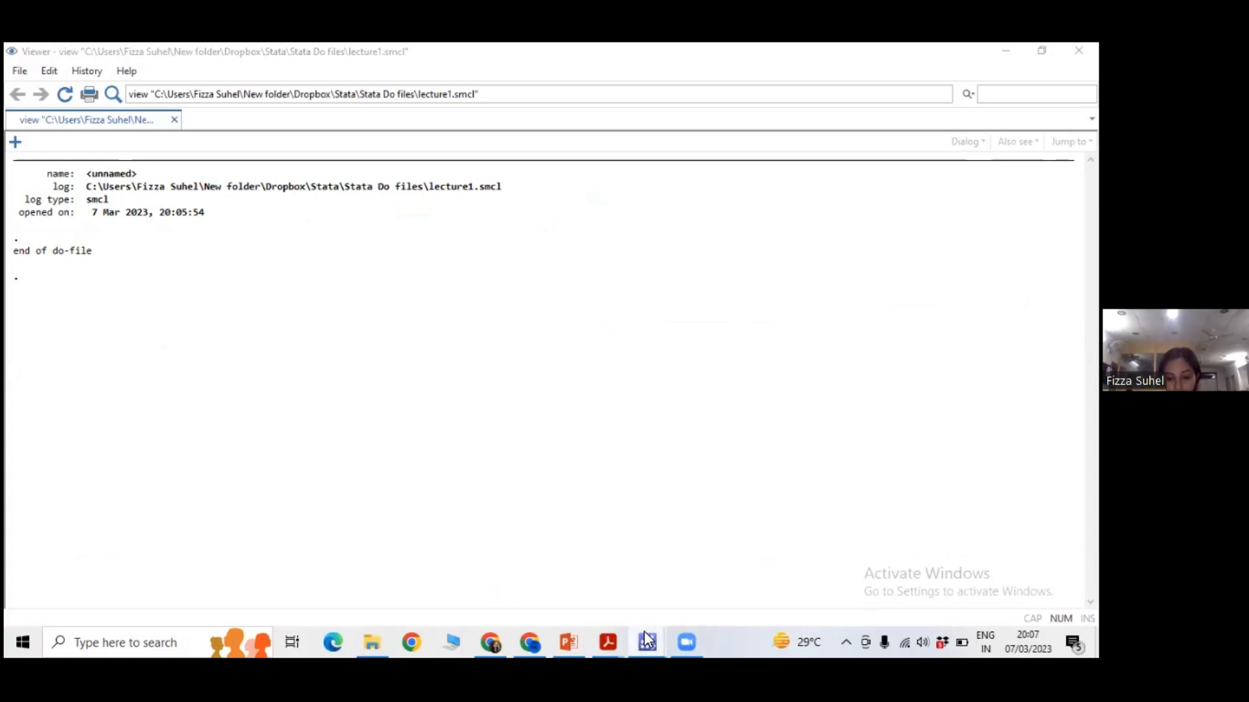
mouse_move(646, 641)
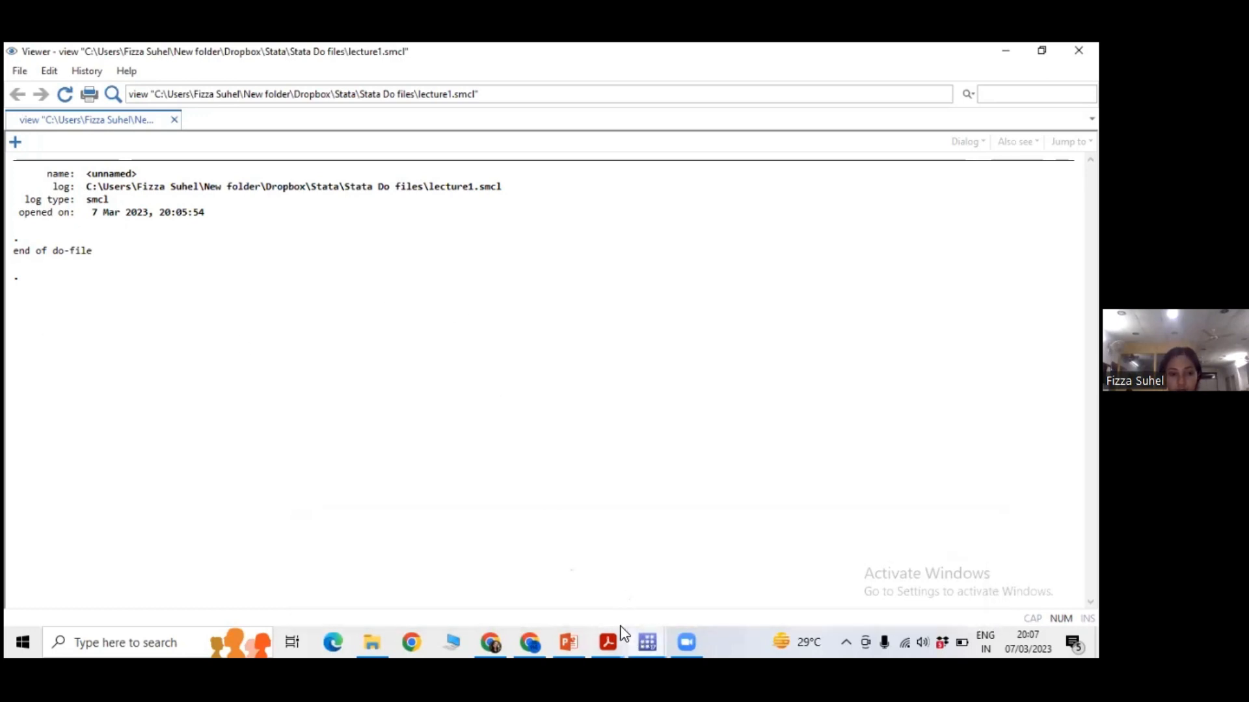
click(642, 634)
click(414, 576)
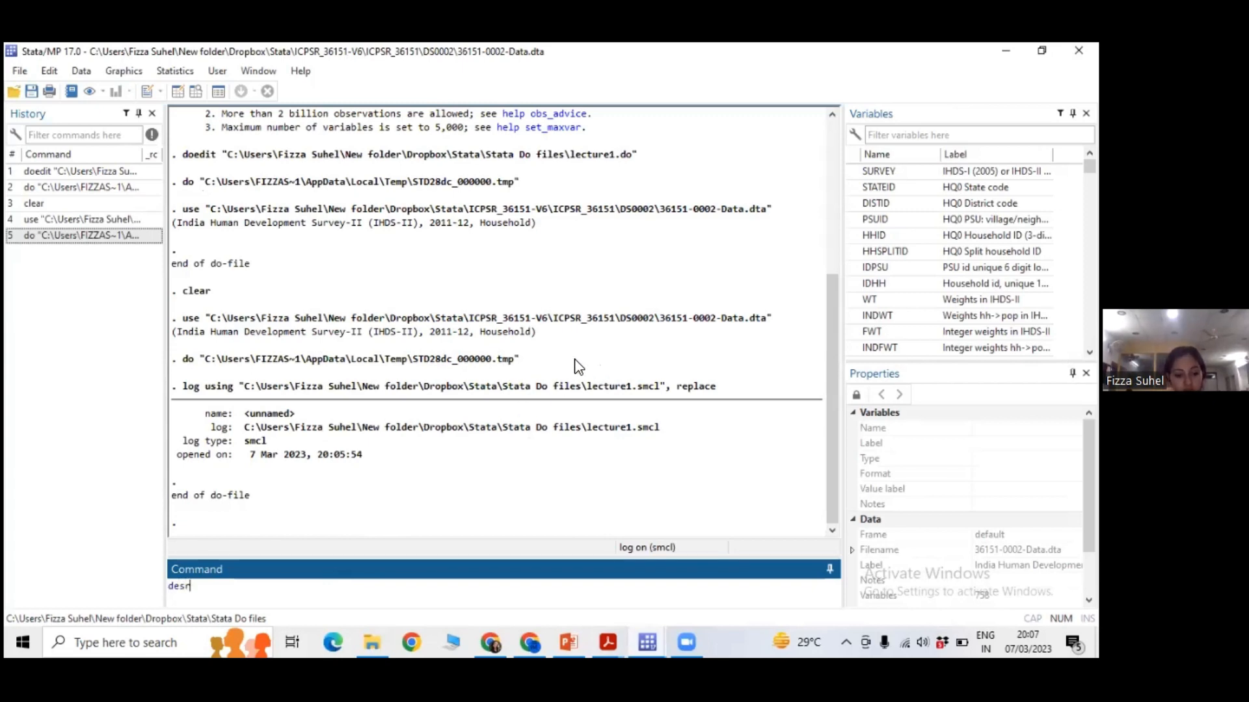
key(BackSpace)
key(BackSpace)
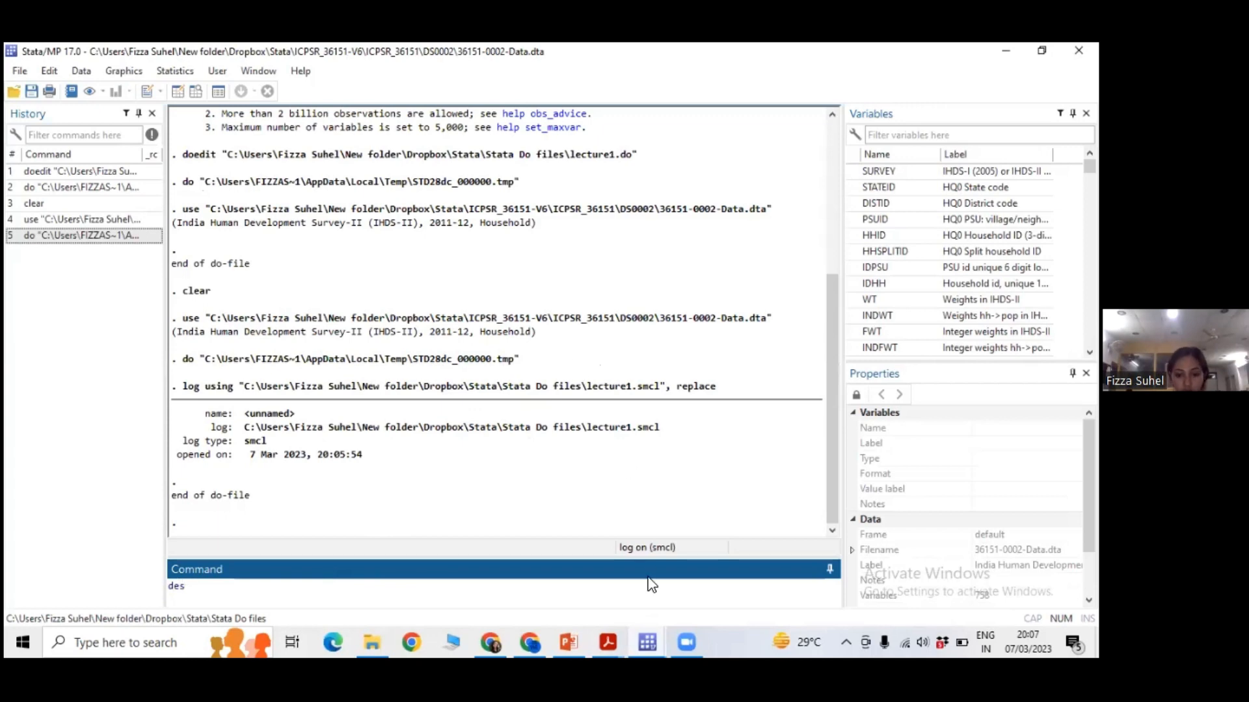
Close the Viewer showing the lecture1.smcl log and the second Stata window.
click(647, 641)
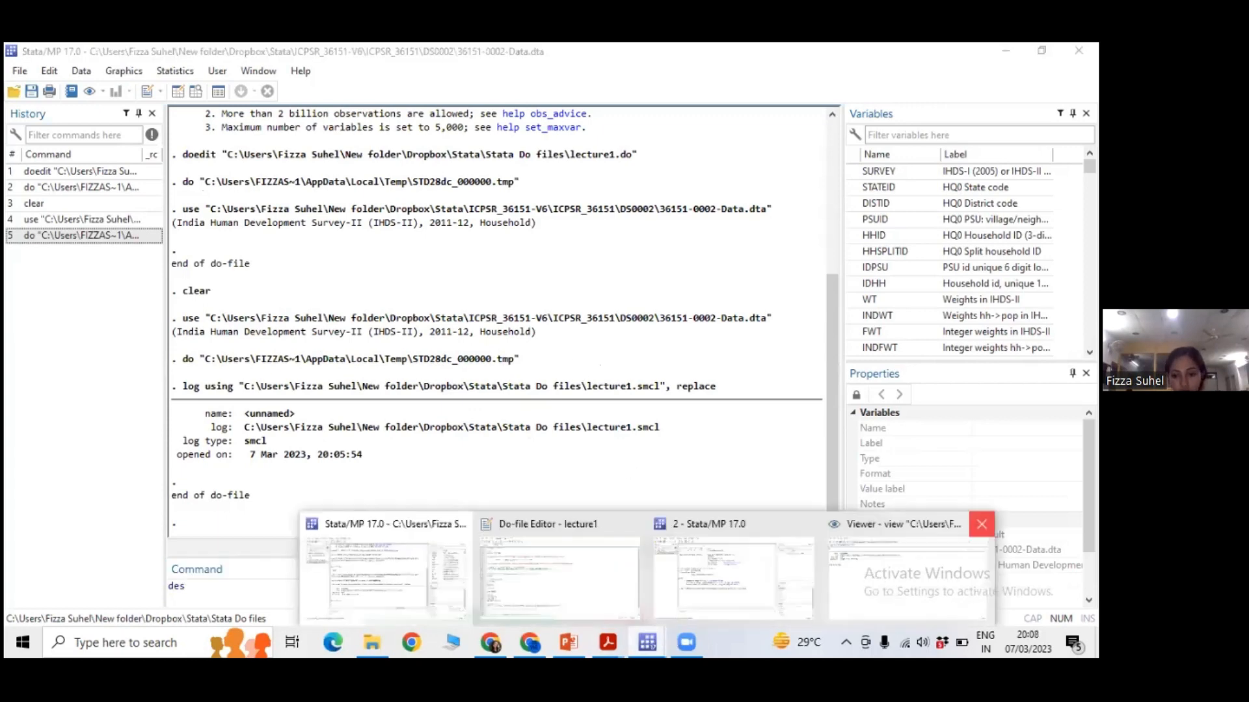
click(981, 524)
click(809, 524)
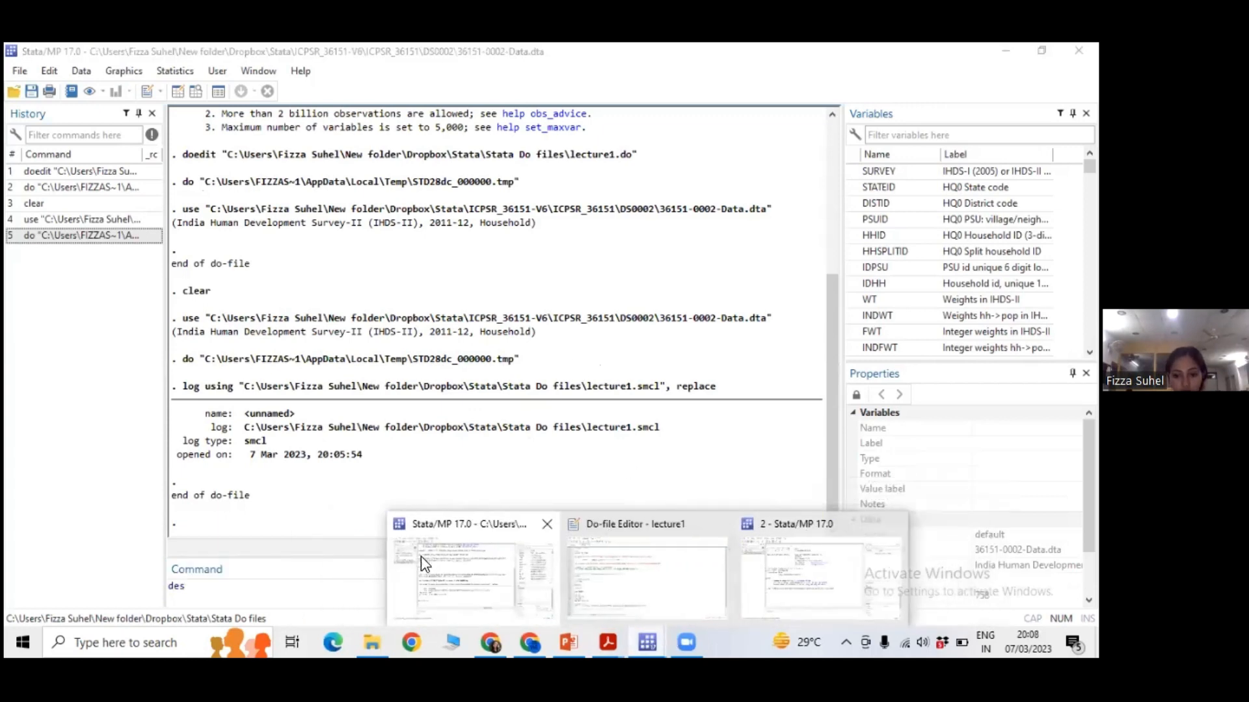
Run only the keep command on line 13 of the lecture1 do-file and bring up the main Stata window.
click(699, 572)
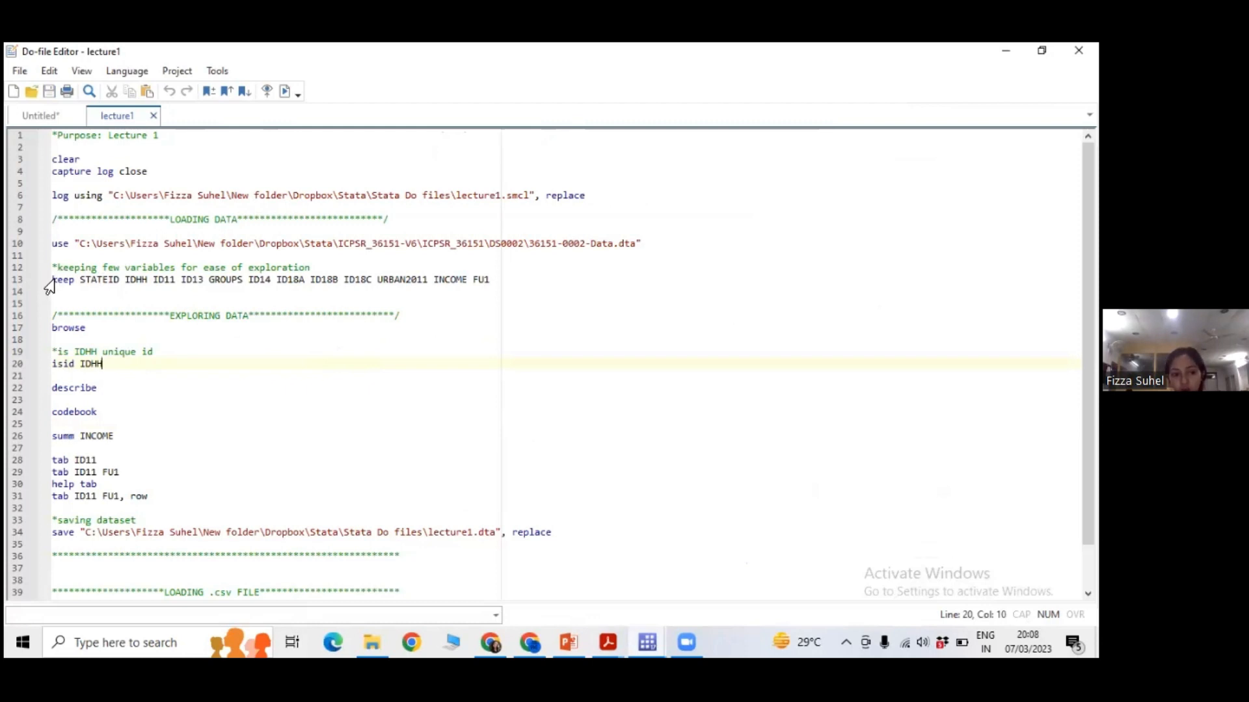
drag(47, 281, 502, 283)
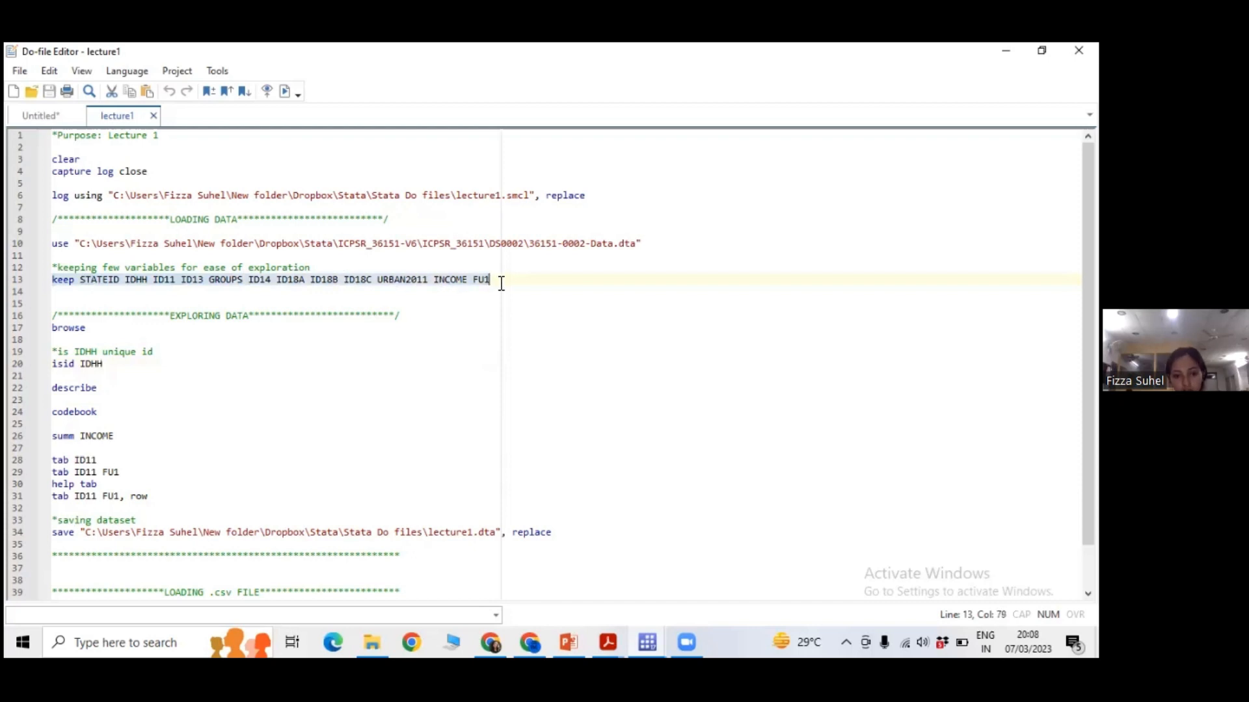
click(285, 91)
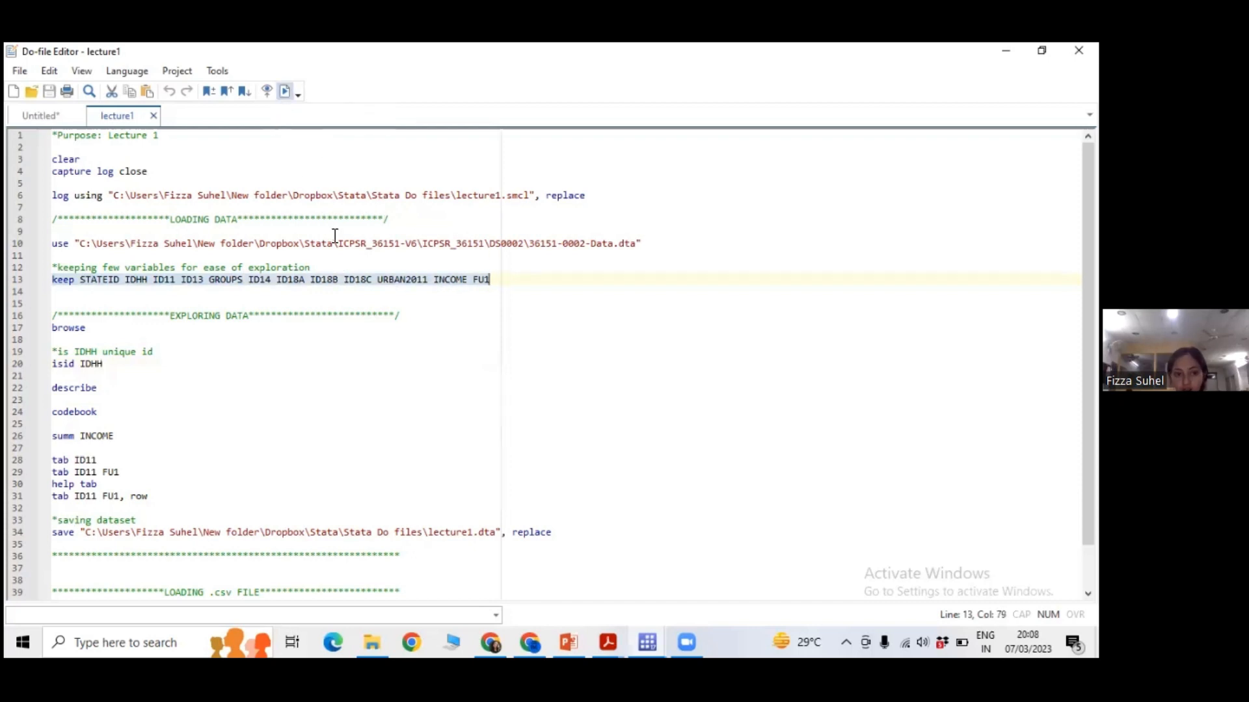
click(582, 588)
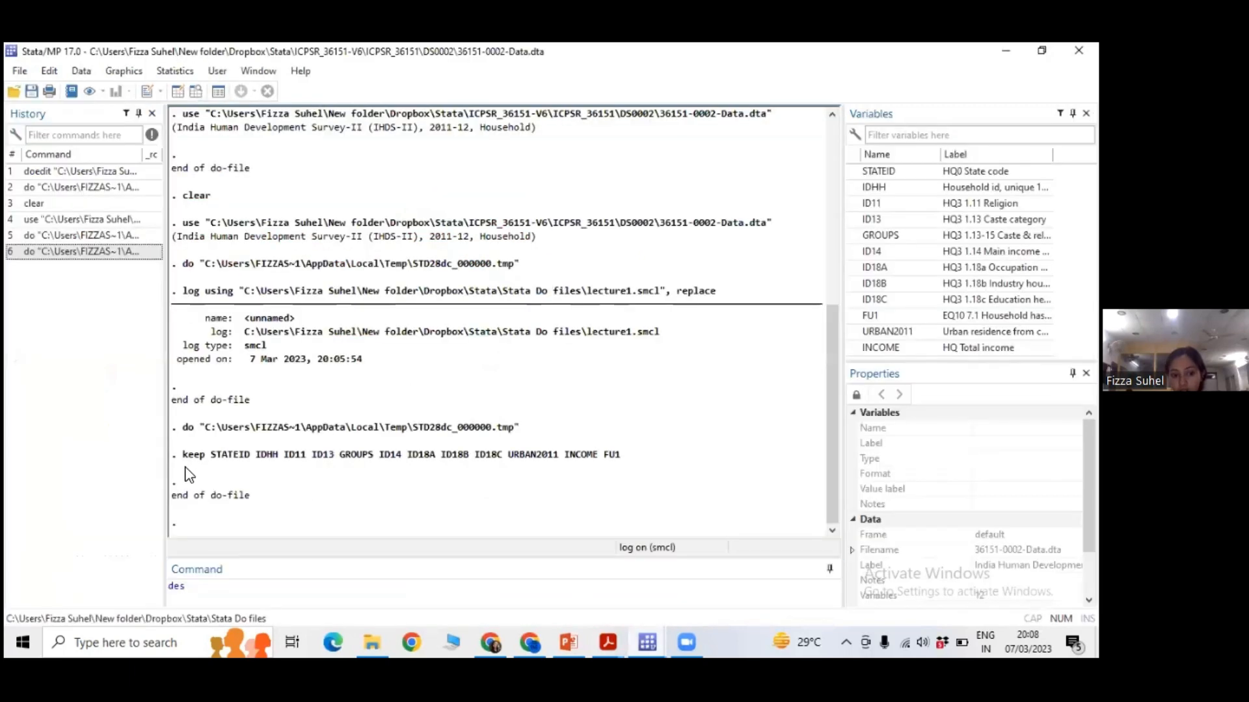
Clear the unfinished text from the command line and highlight the executed keep command in the results.
drag(211, 588, 141, 586)
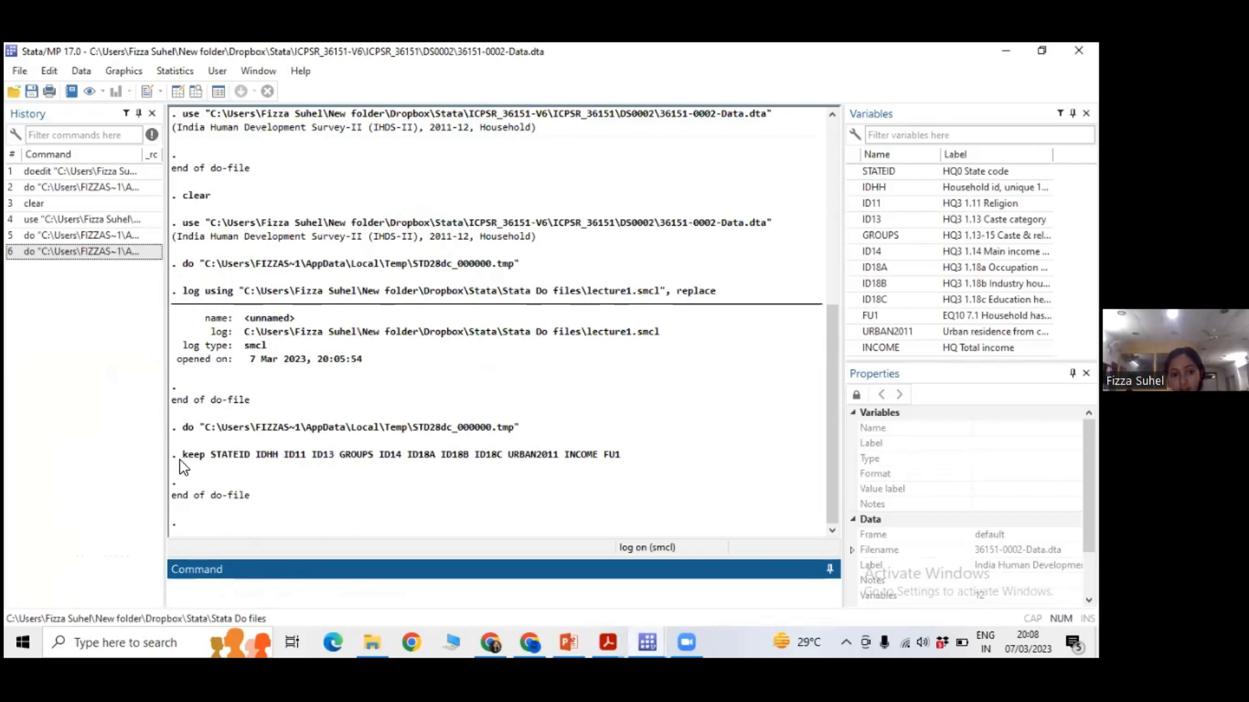
drag(180, 457, 615, 467)
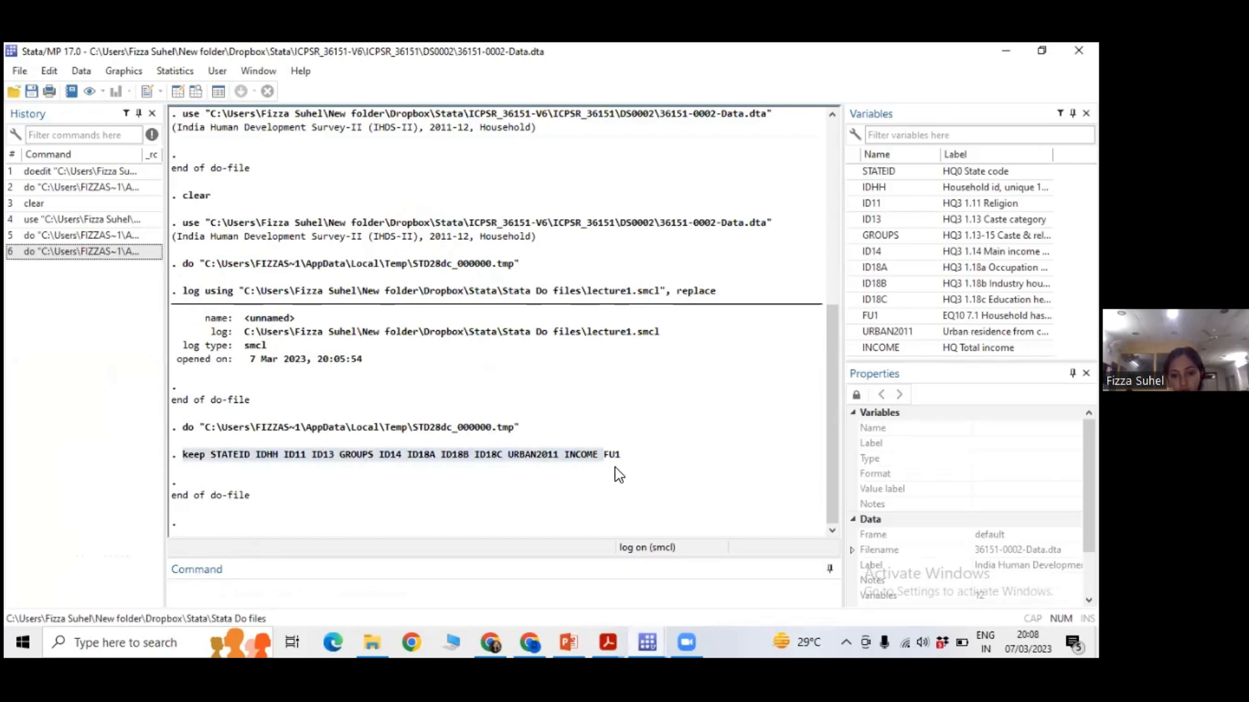
click(181, 473)
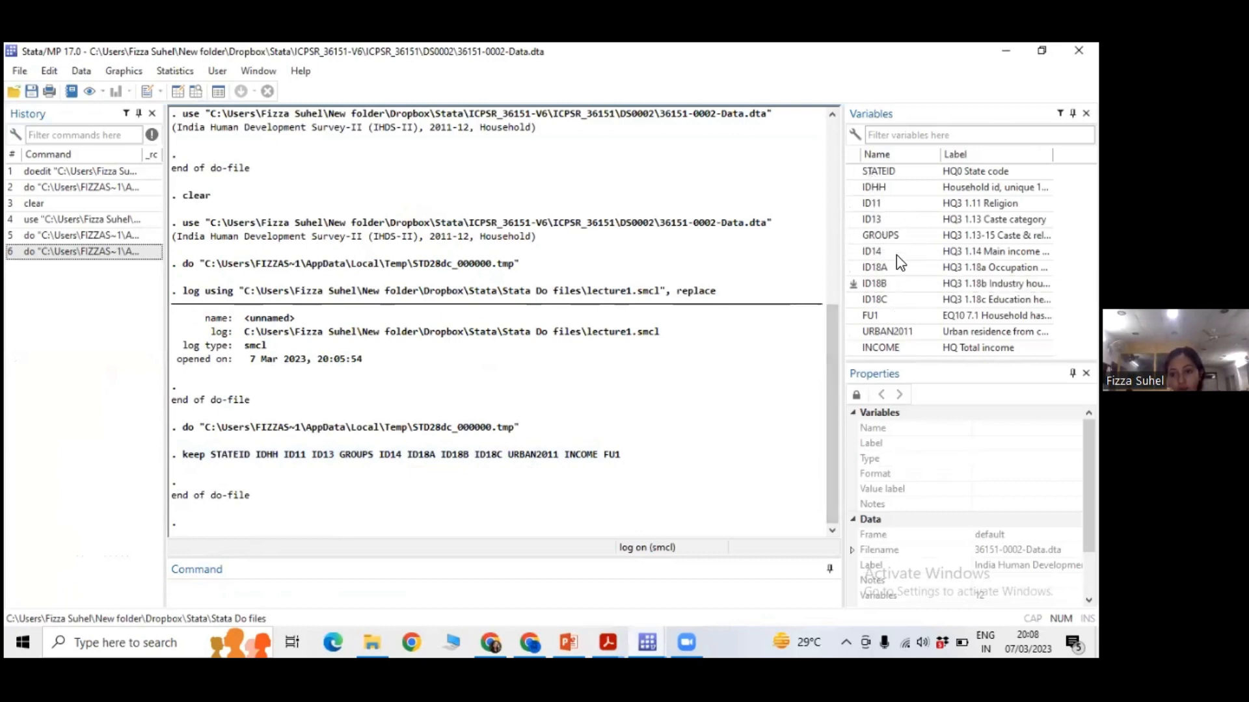
drag(184, 455, 624, 461)
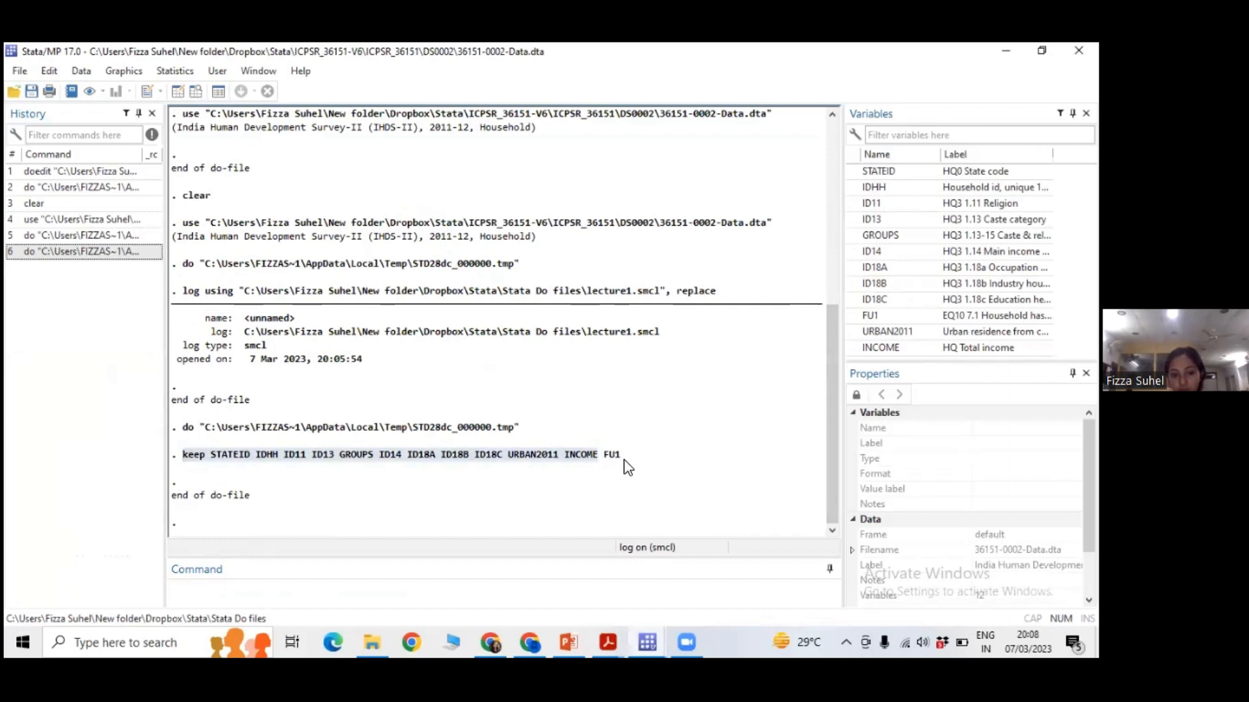
click(491, 467)
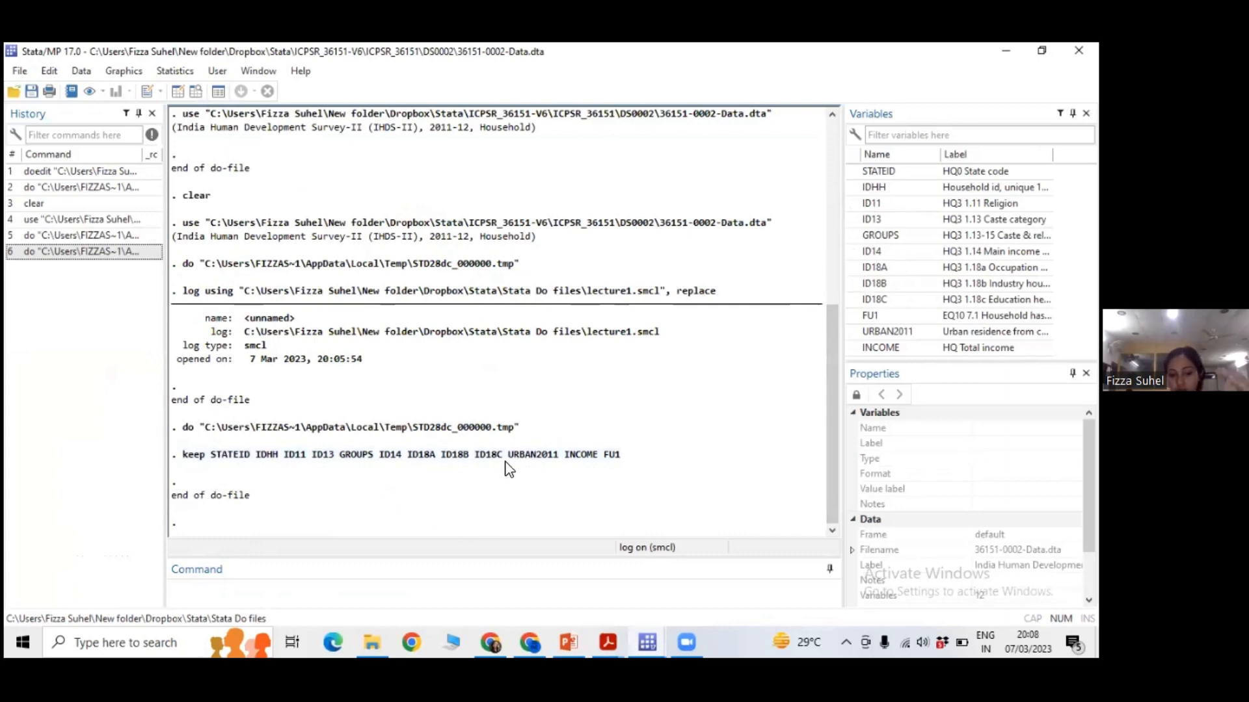
Switch to File Explorer, reopen the lecture1 SMCL file and highlight the keep command recorded in the log.
click(374, 642)
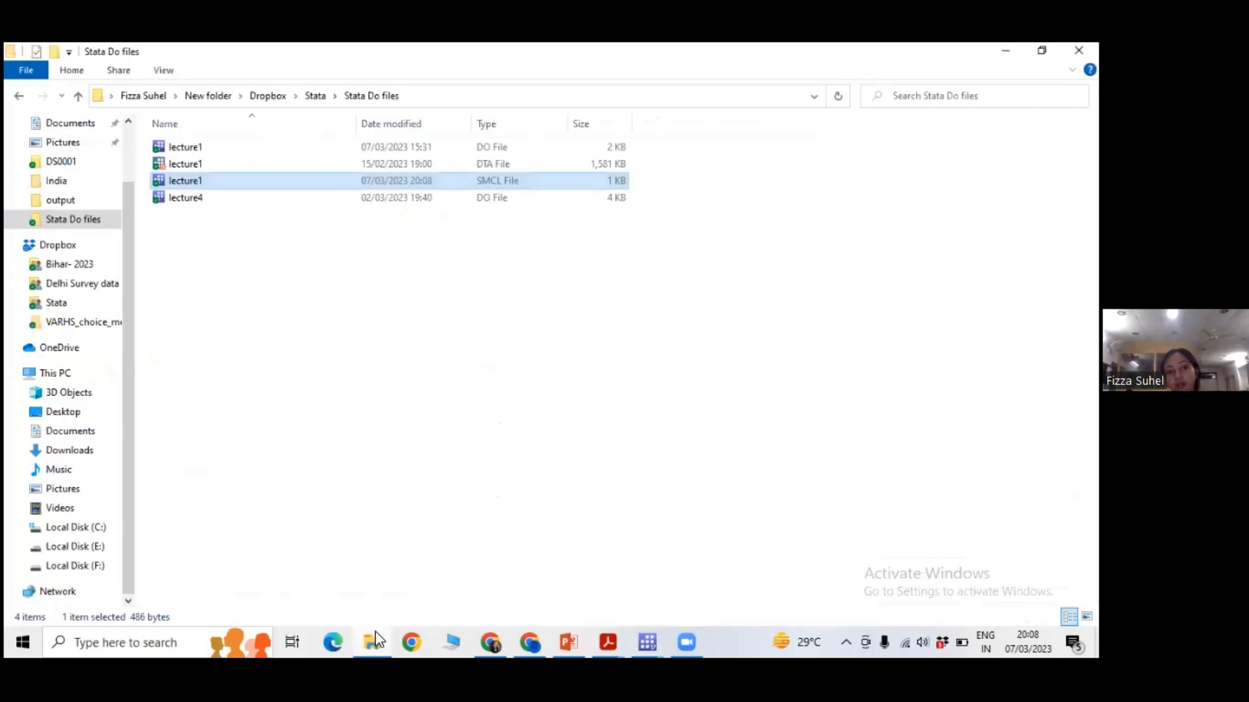
click(294, 181)
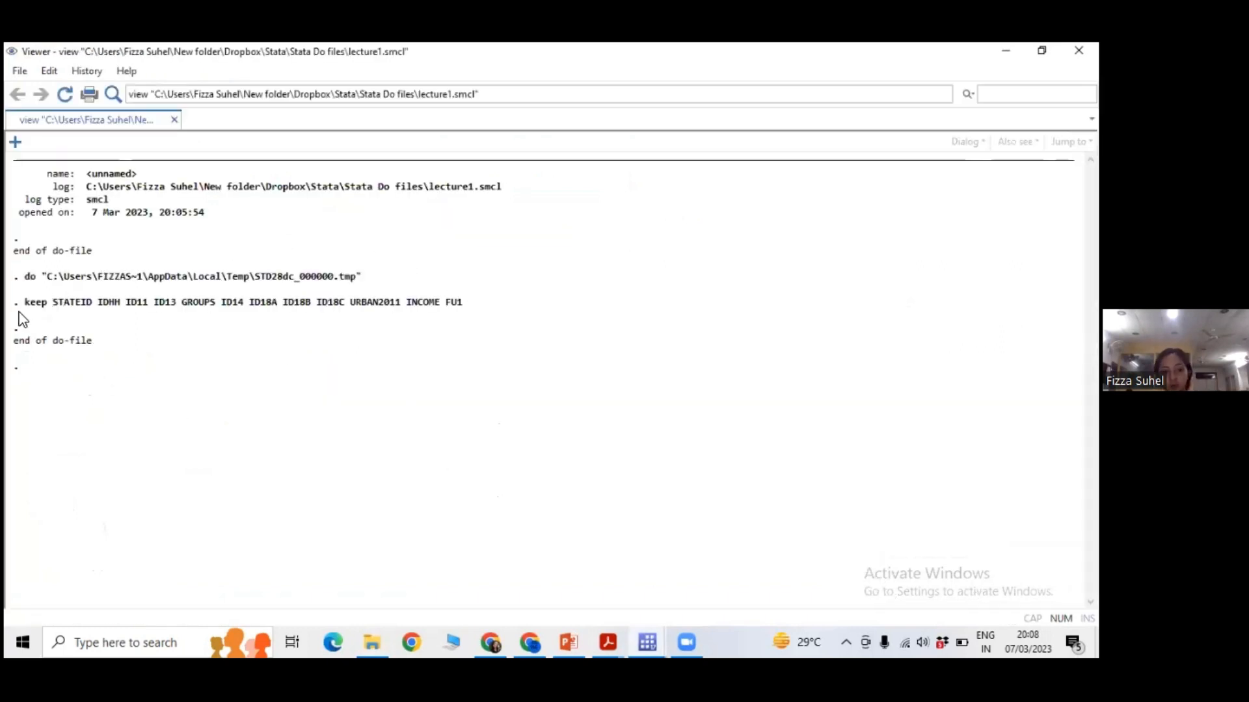
drag(27, 307, 437, 324)
click(436, 324)
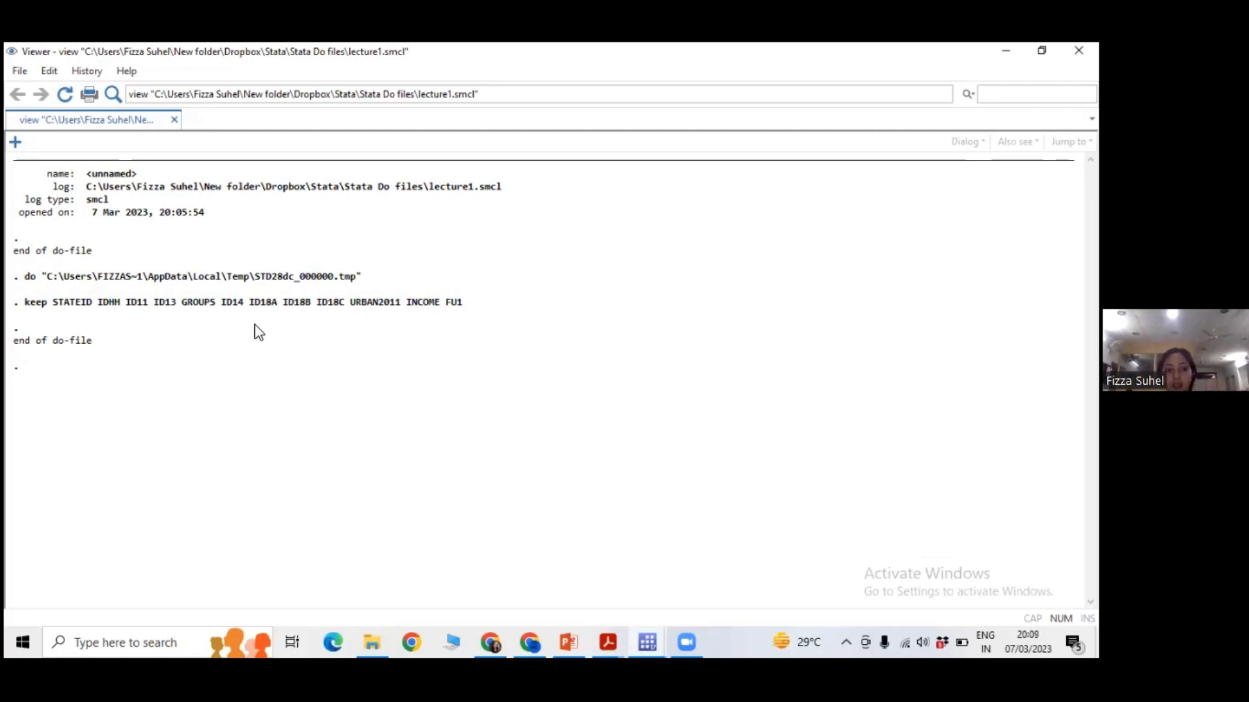
drag(26, 303, 440, 320)
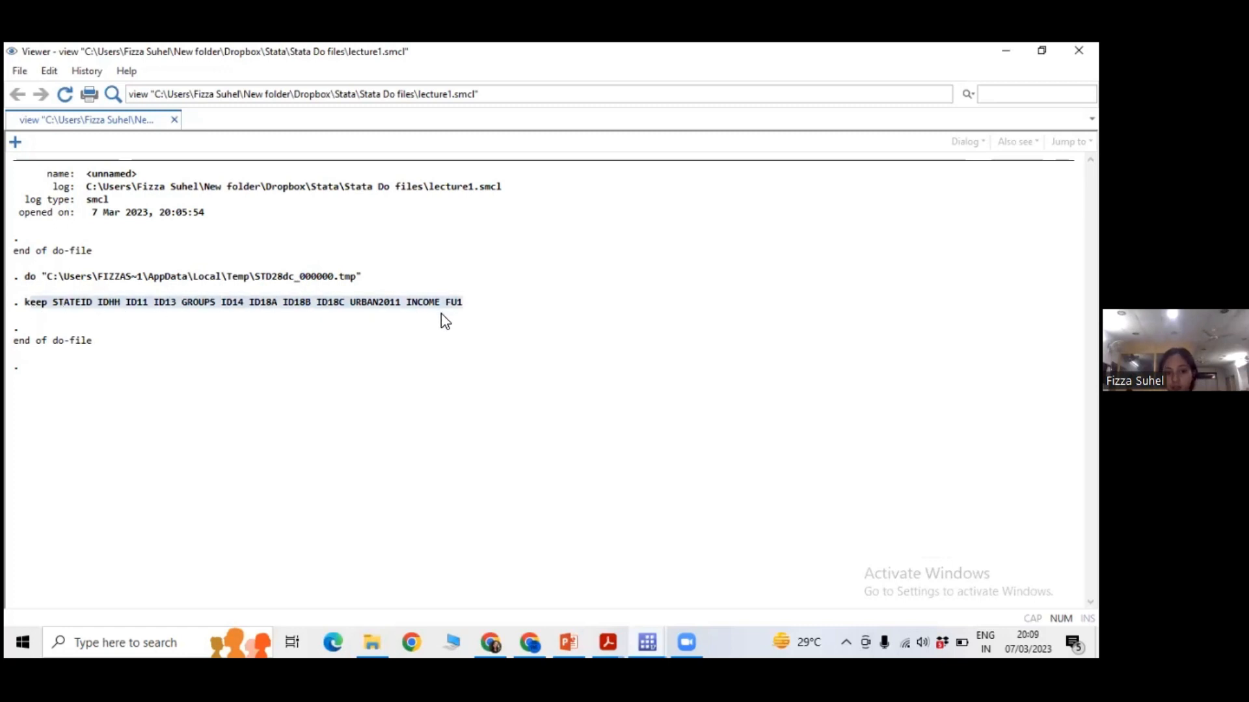
click(440, 321)
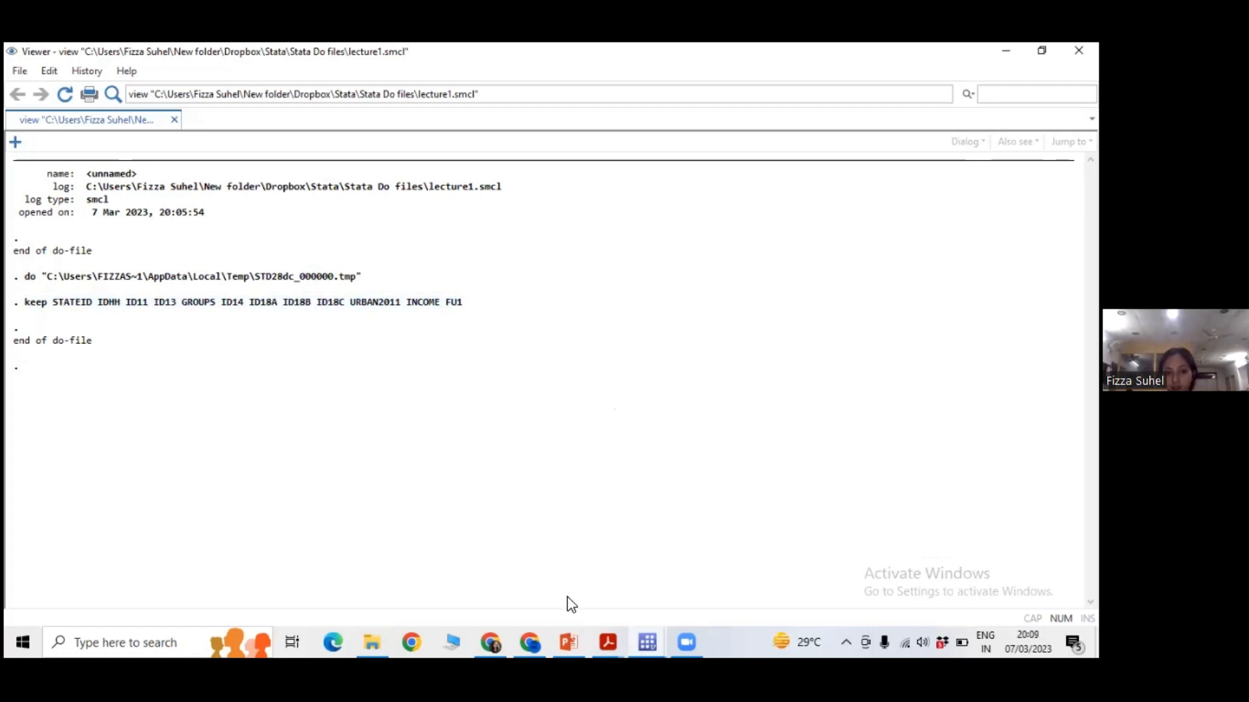
Return to the lecture1 do-file, run the describe command on line 22 and view its output in the main Stata window.
click(653, 631)
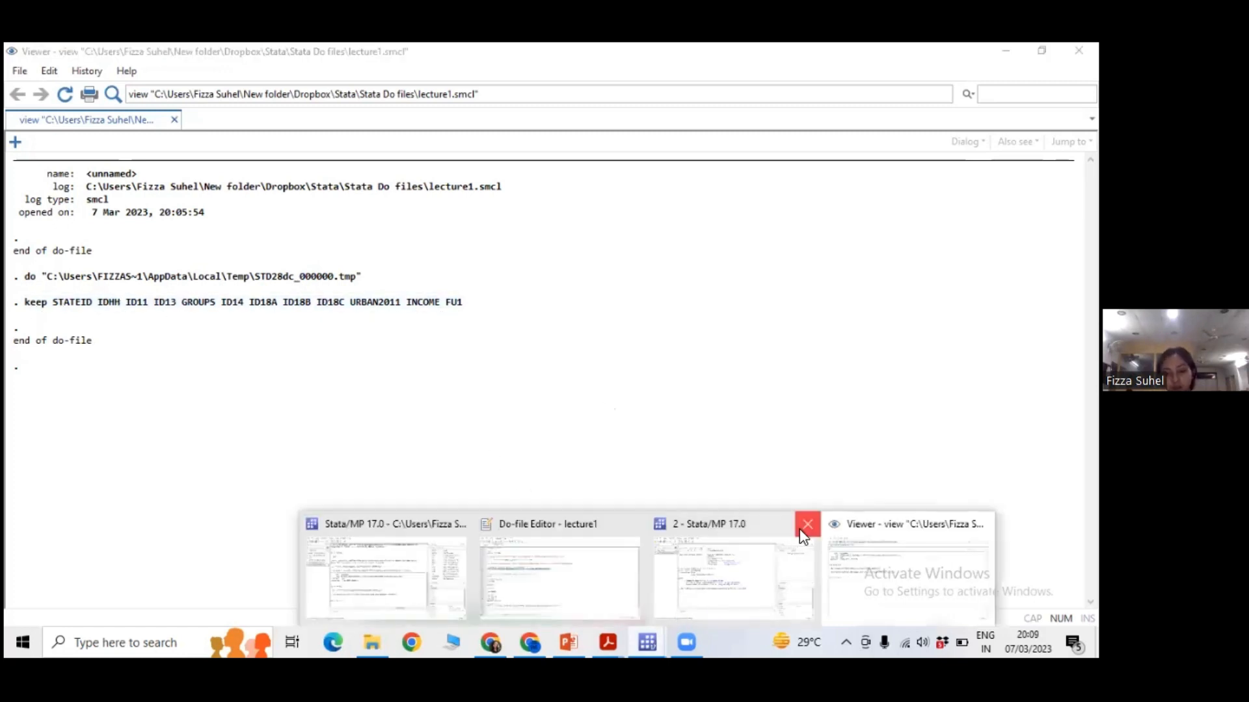
click(559, 566)
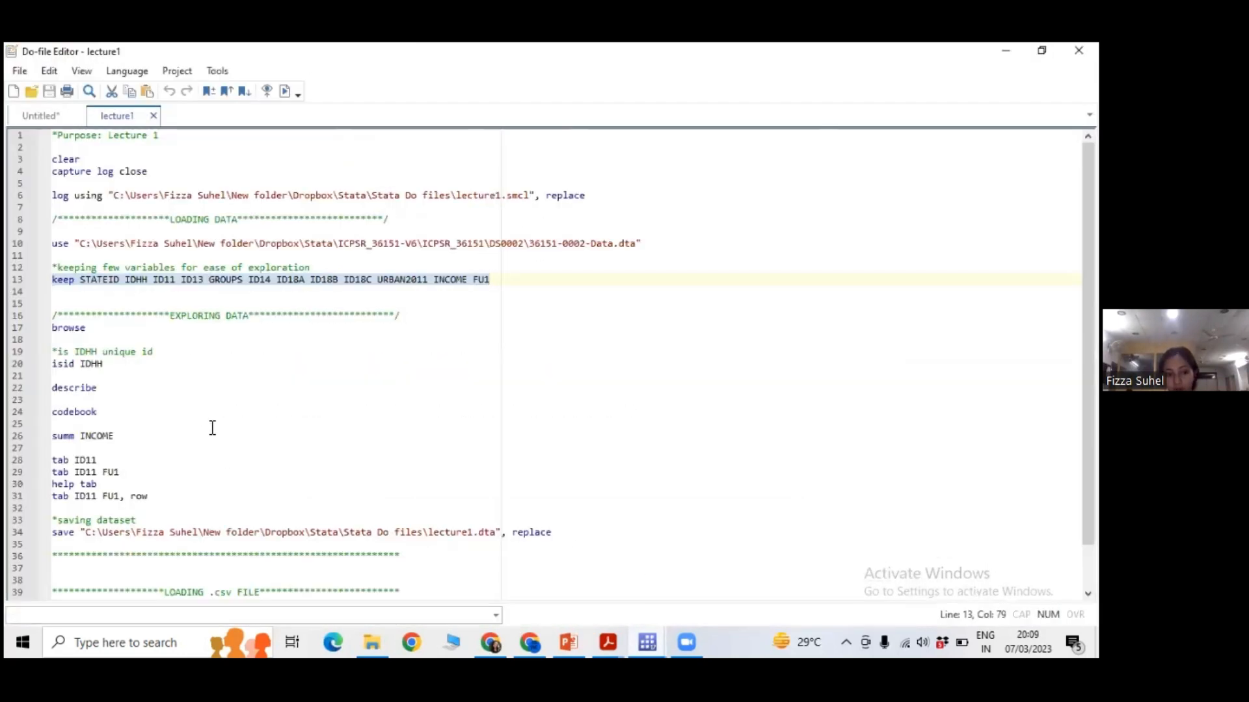
click(49, 389)
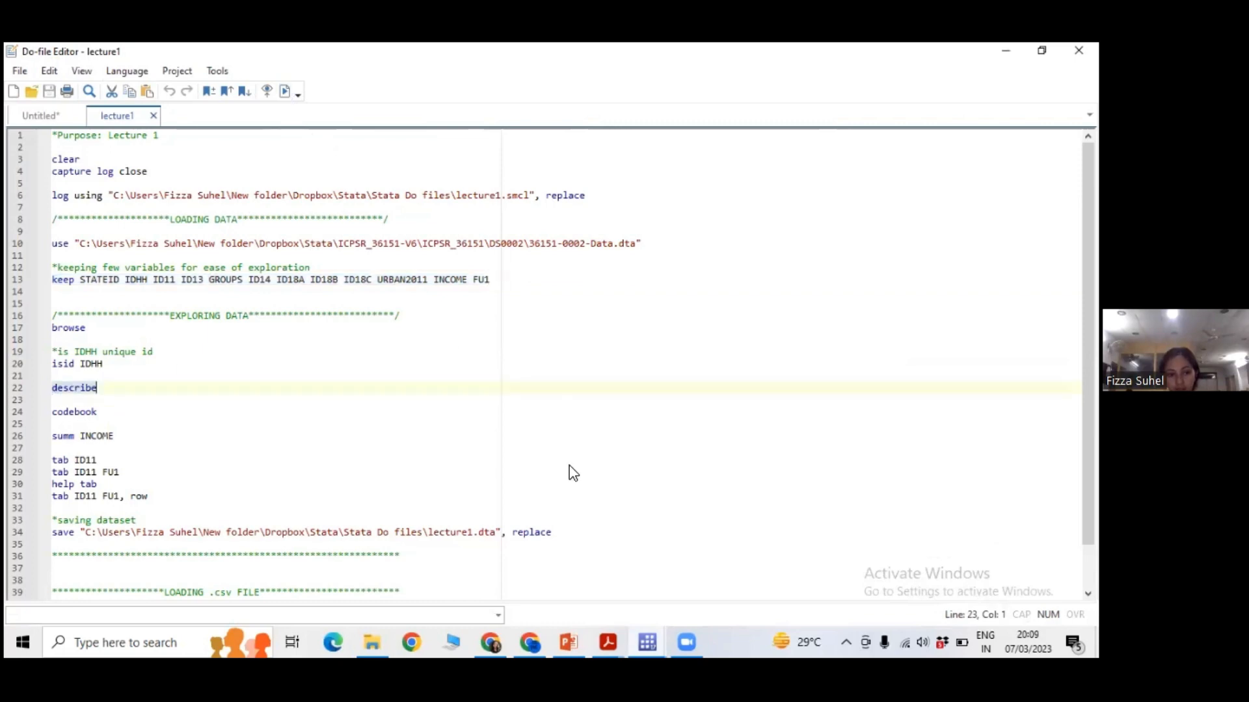
click(647, 642)
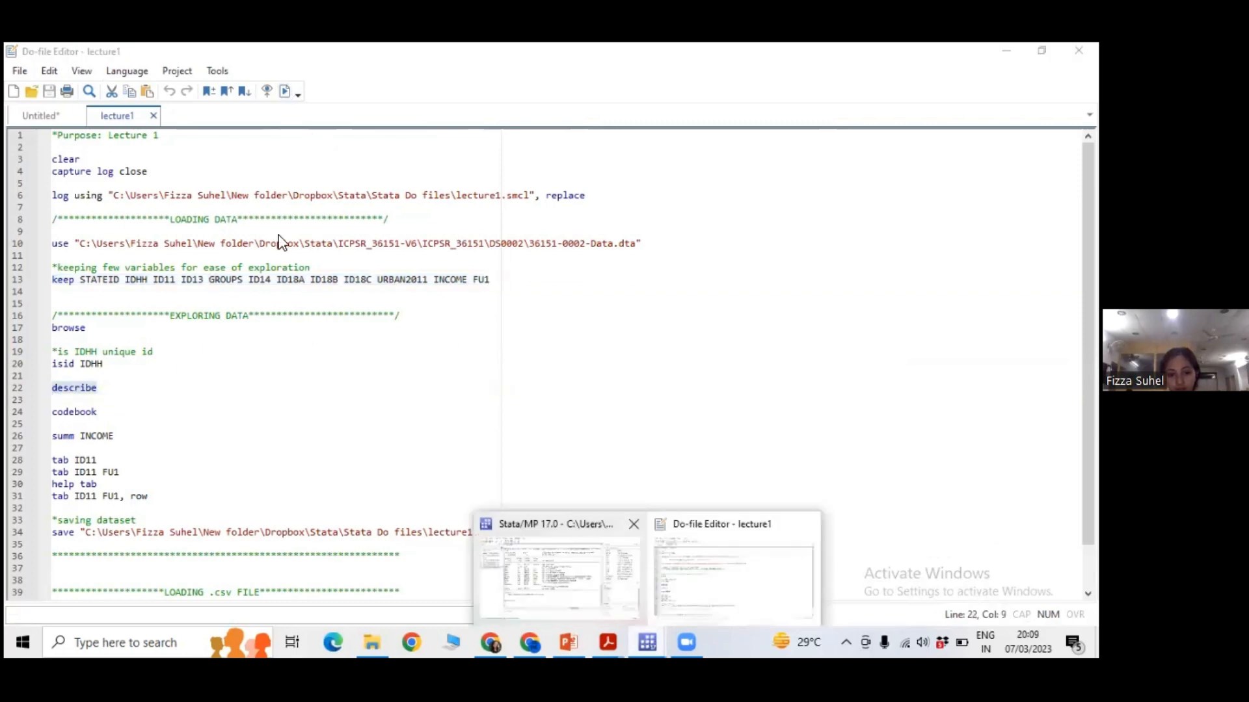
click(558, 572)
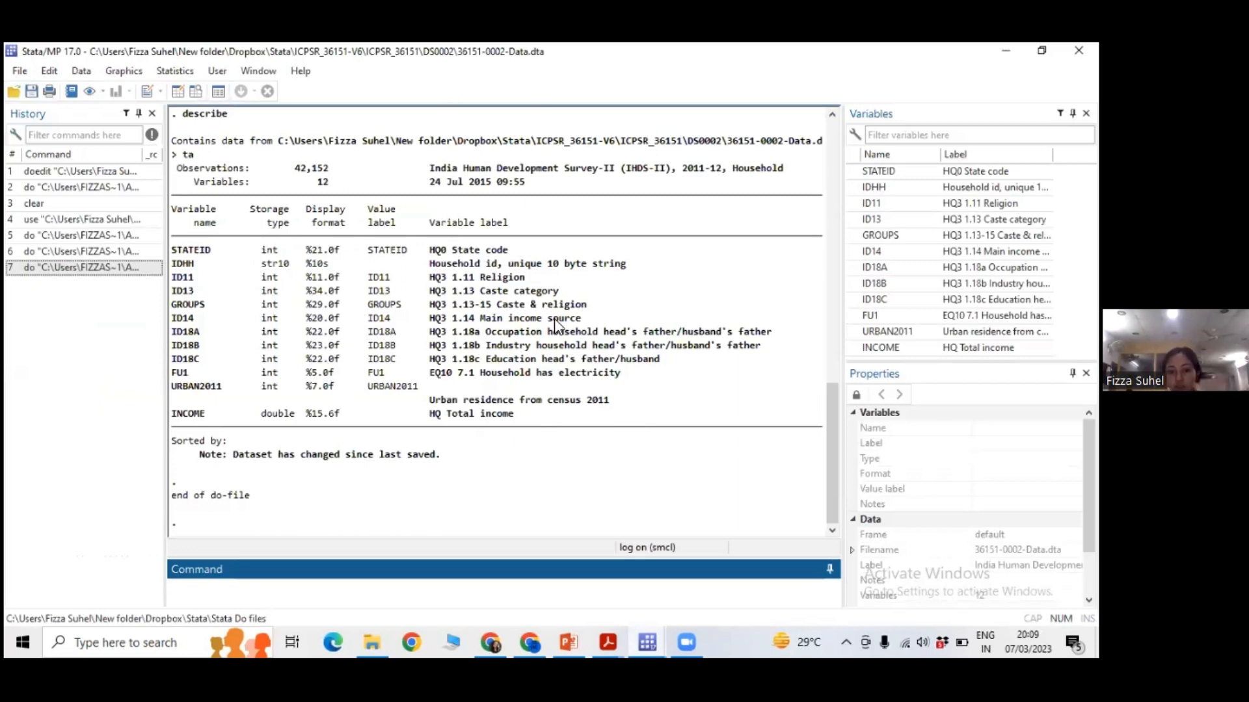
Reopen the lecture1 SMCL file from File Explorer and examine the describe output recorded in the log.
click(372, 636)
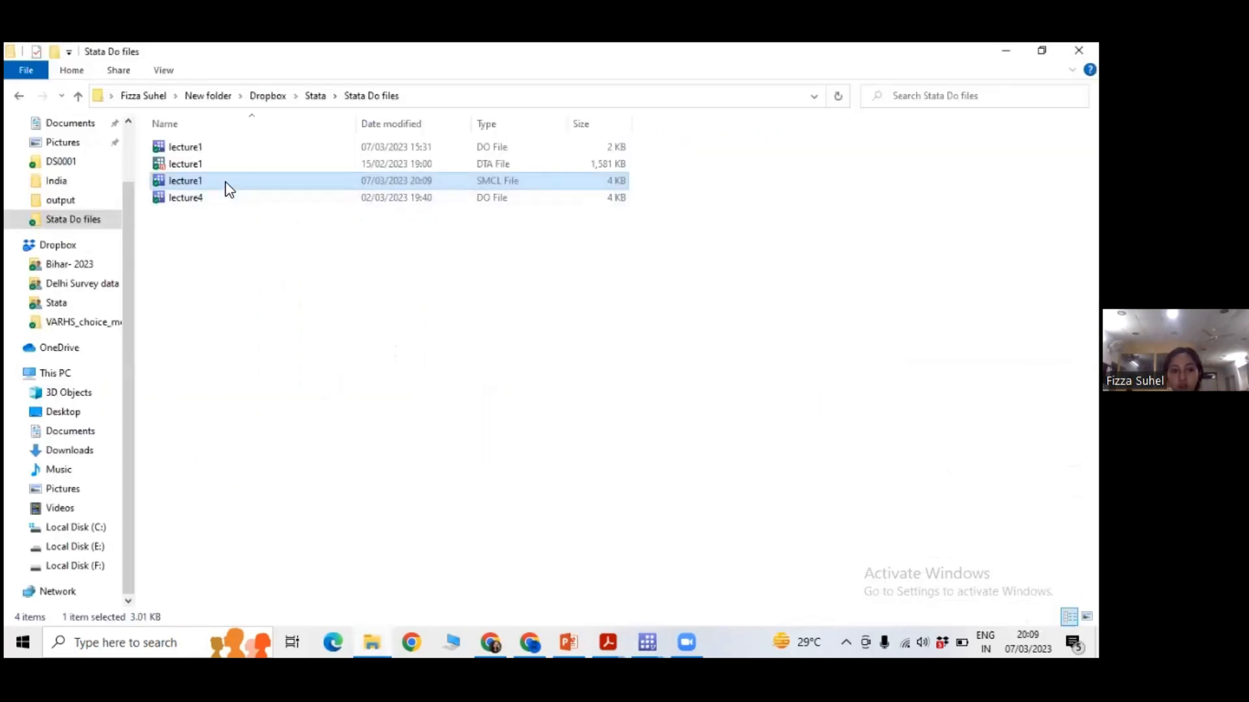
double_click(229, 182)
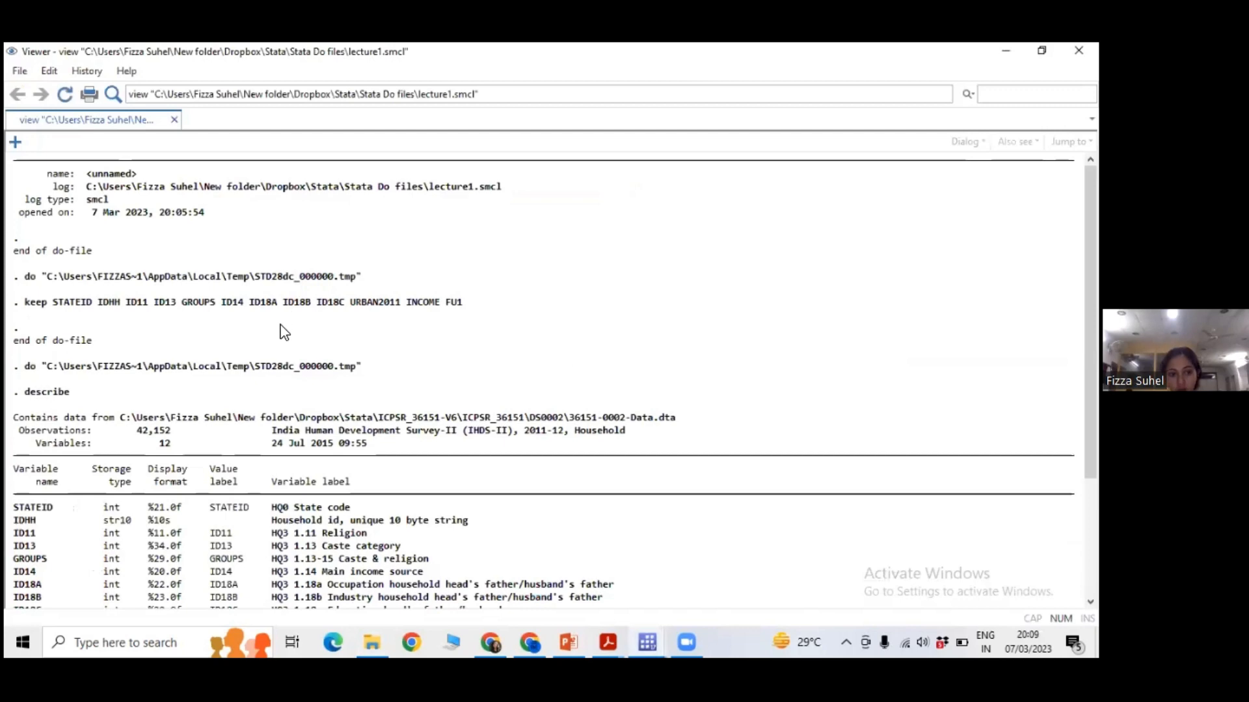
scroll(301, 331, down, 1)
scroll(301, 331, down, 3)
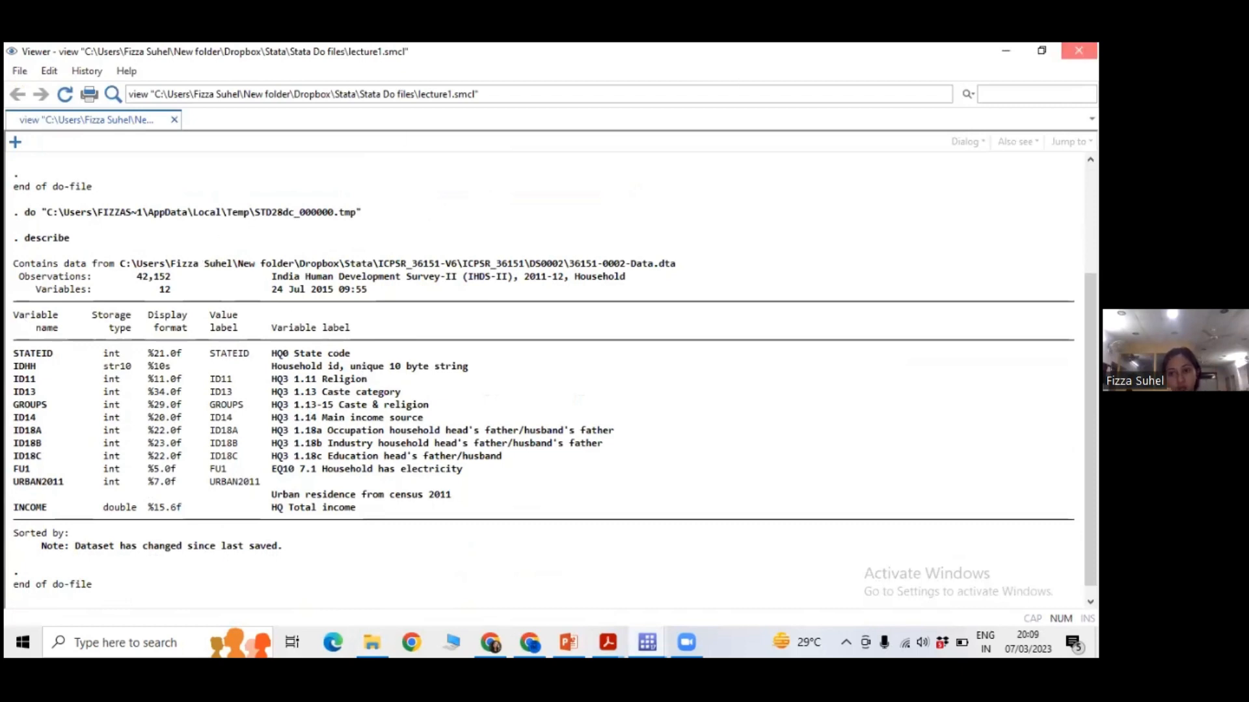
Close the log Viewer and the second Stata window, and return to the lecture1 do-file.
click(1078, 50)
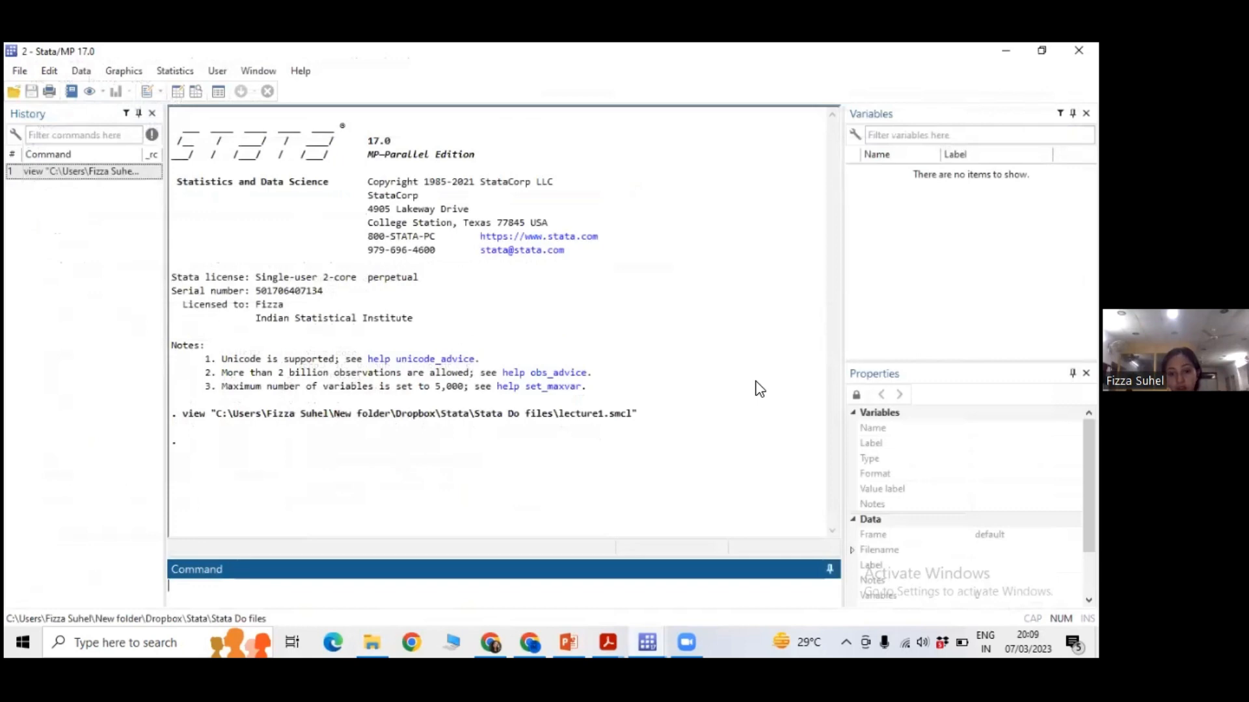
click(647, 643)
mouse_move(647, 640)
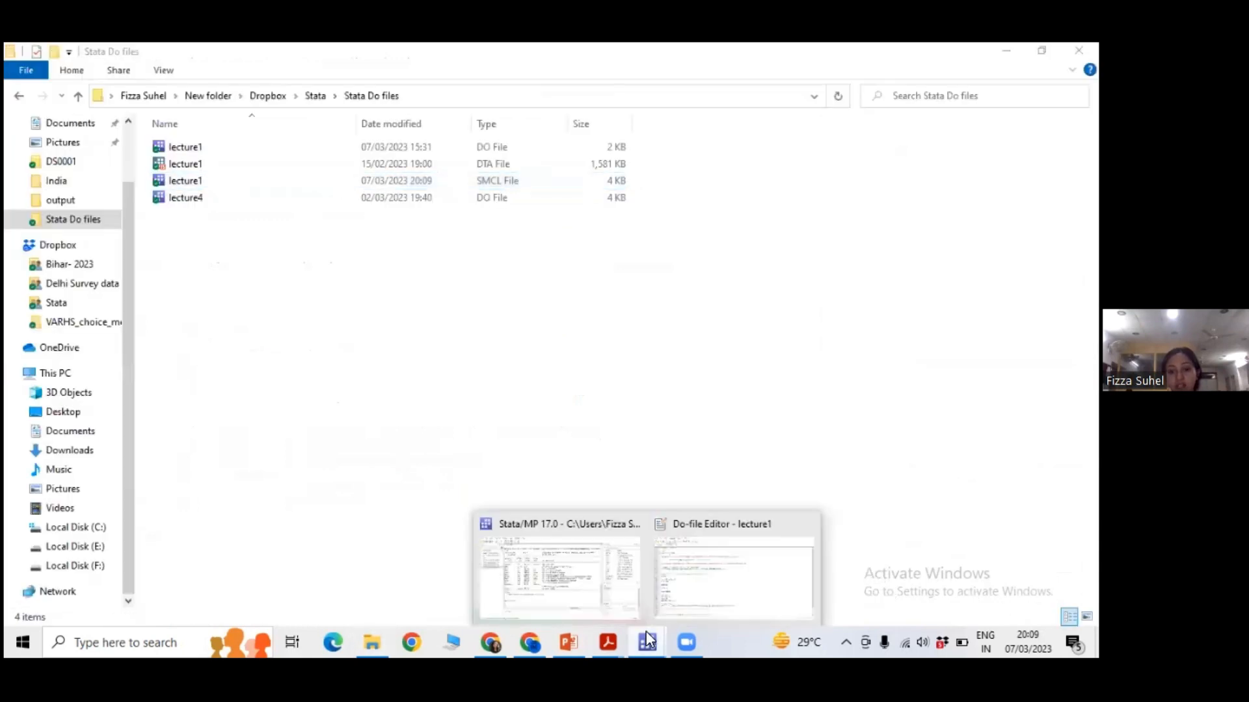
click(683, 594)
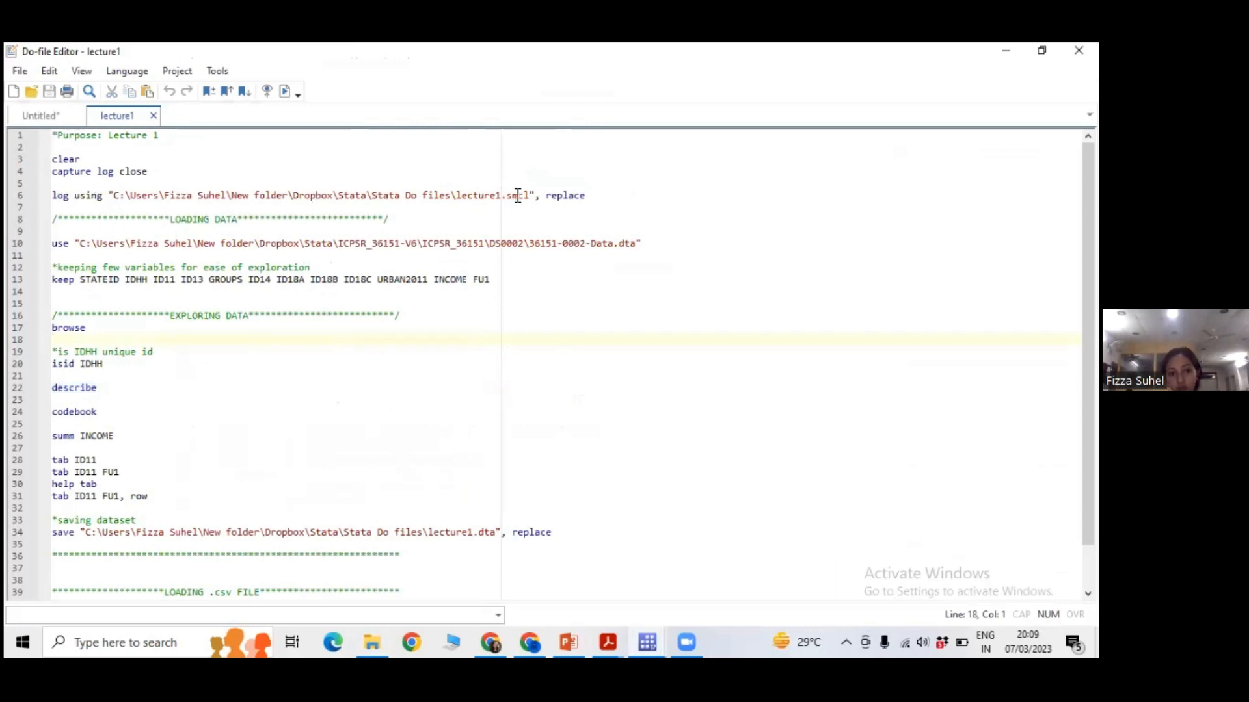
Highlight the smcl file extension in the log using command on line 6.
drag(508, 195, 530, 197)
click(525, 217)
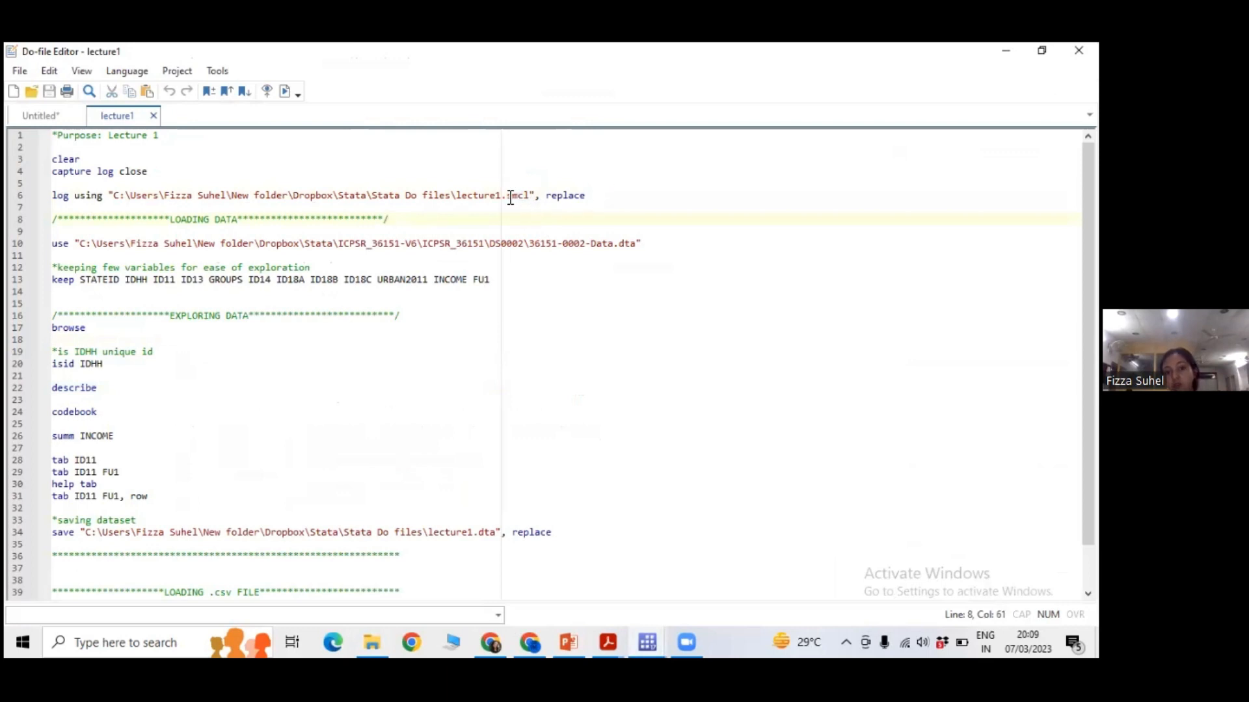
drag(507, 196, 530, 196)
click(512, 232)
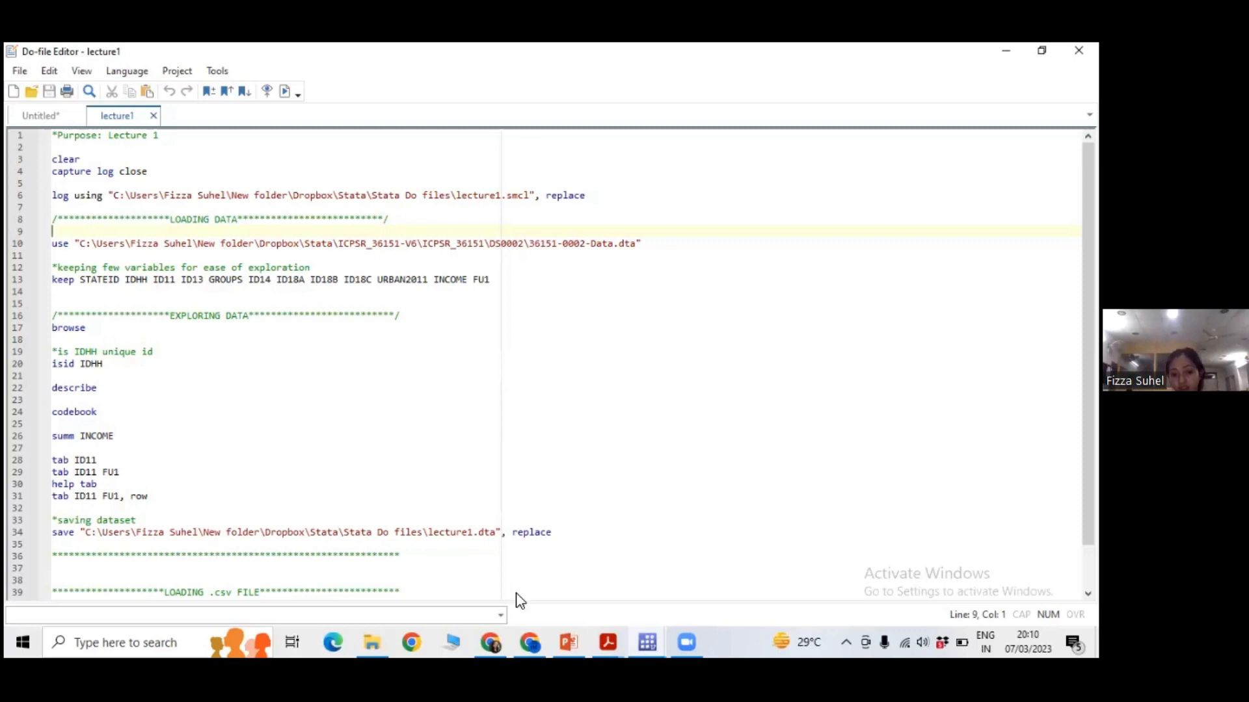
Point out the log using command on line 6 and the closing log close command on line 43 of the do-file.
click(551, 641)
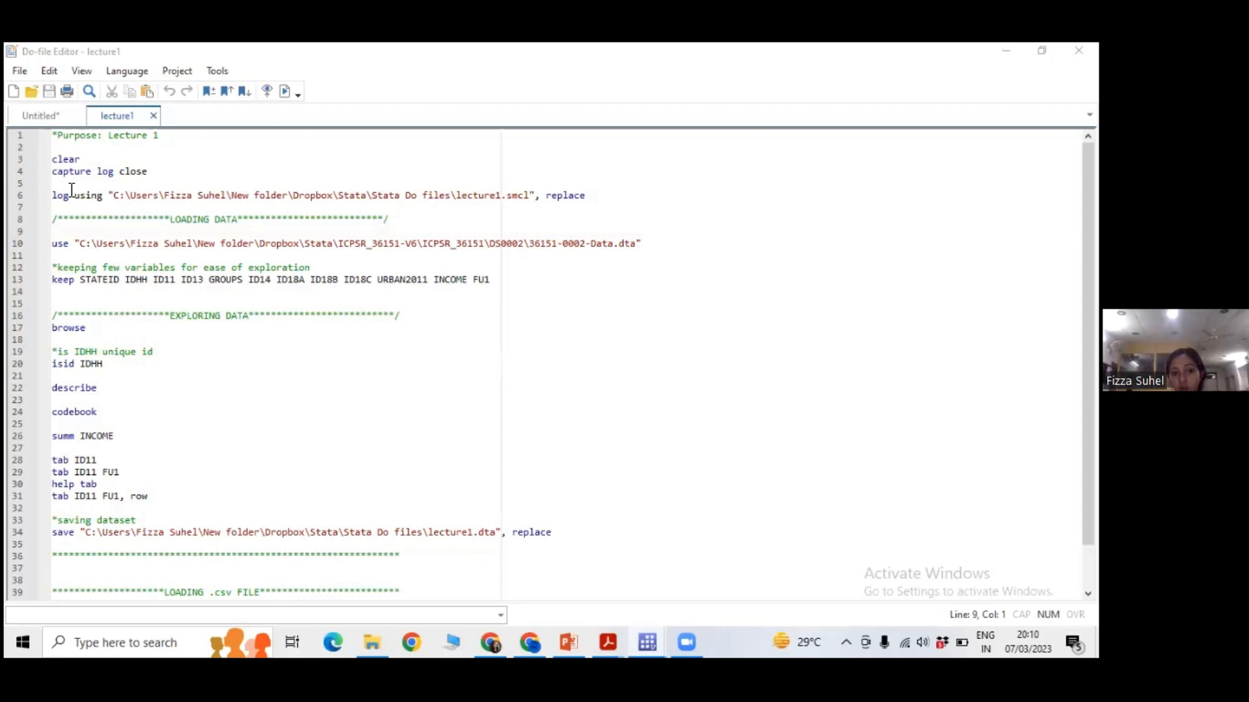
drag(71, 189, 163, 200)
click(248, 211)
scroll(318, 371, down, 1)
scroll(318, 371, down, 1)
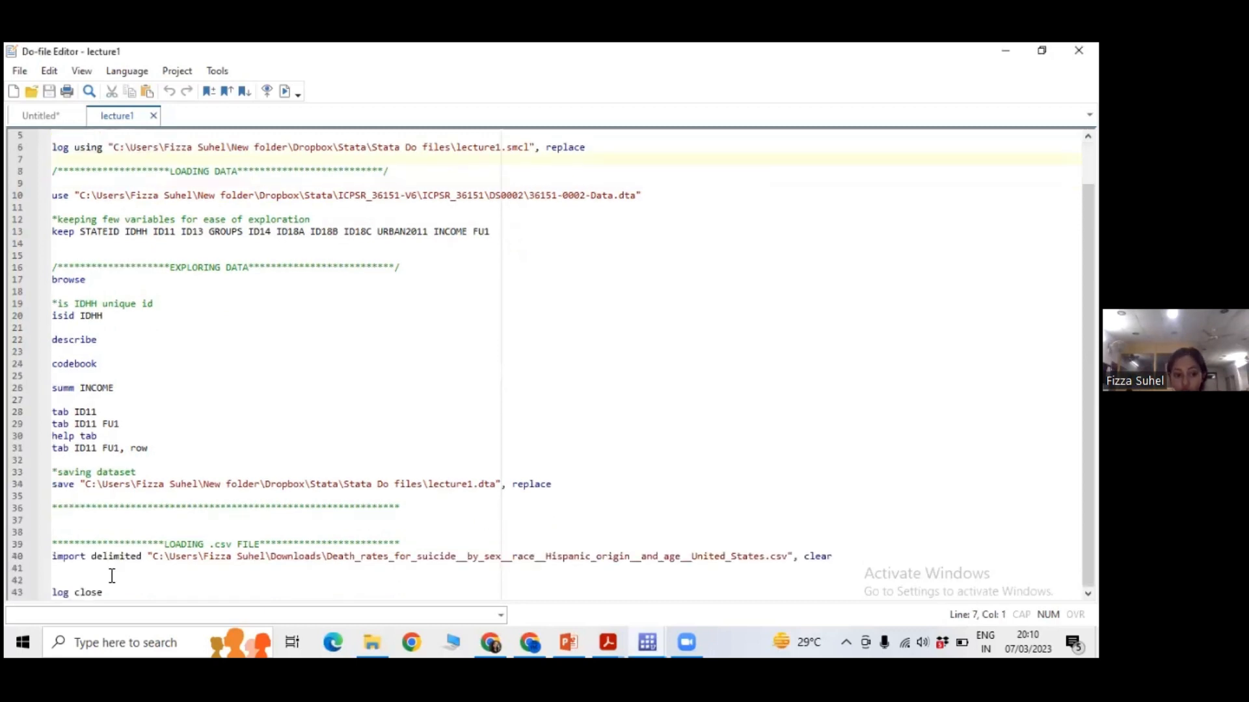
click(128, 593)
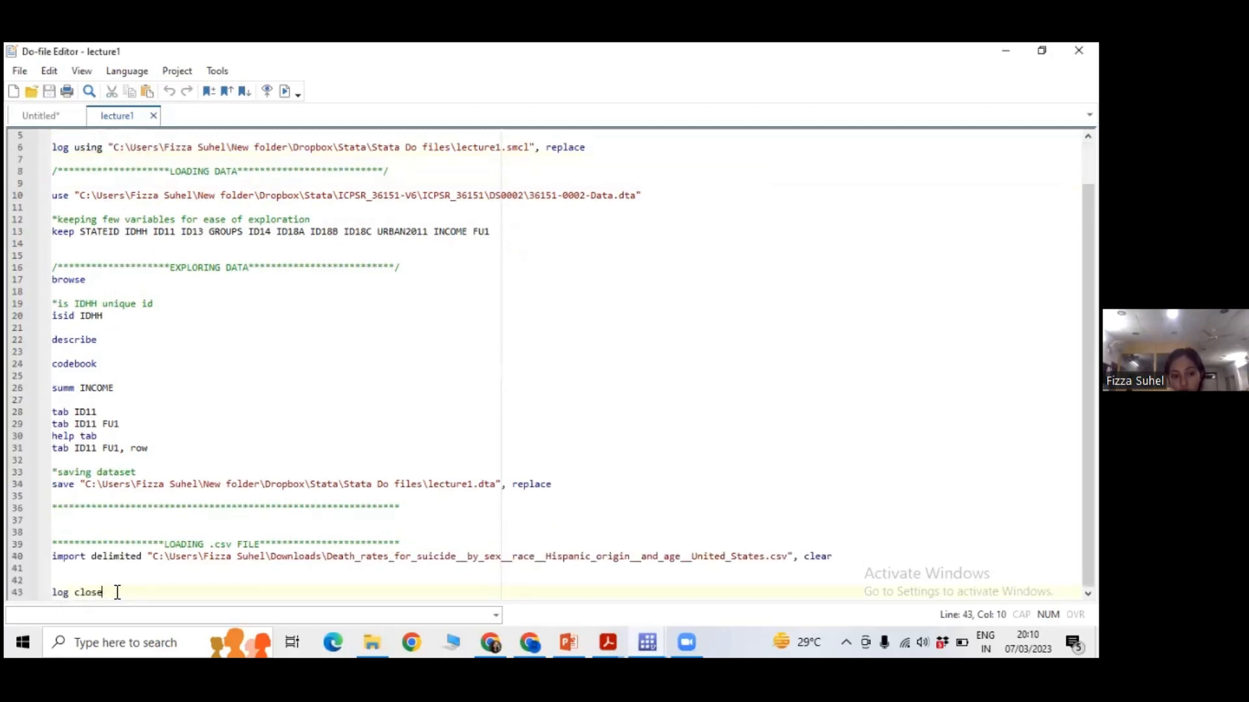
scroll(259, 382, up, 2)
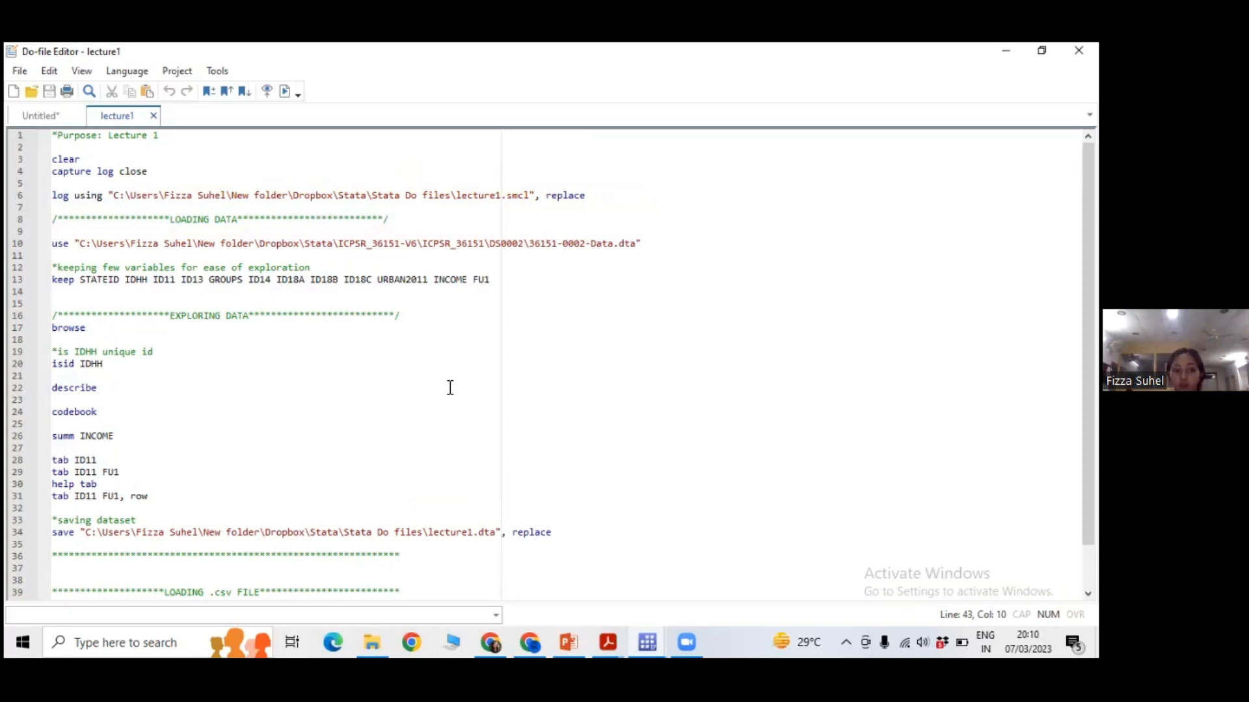
Highlight the keep command on line 13, describe on line 22, and lines 15 to 20 of the do-file.
click(647, 642)
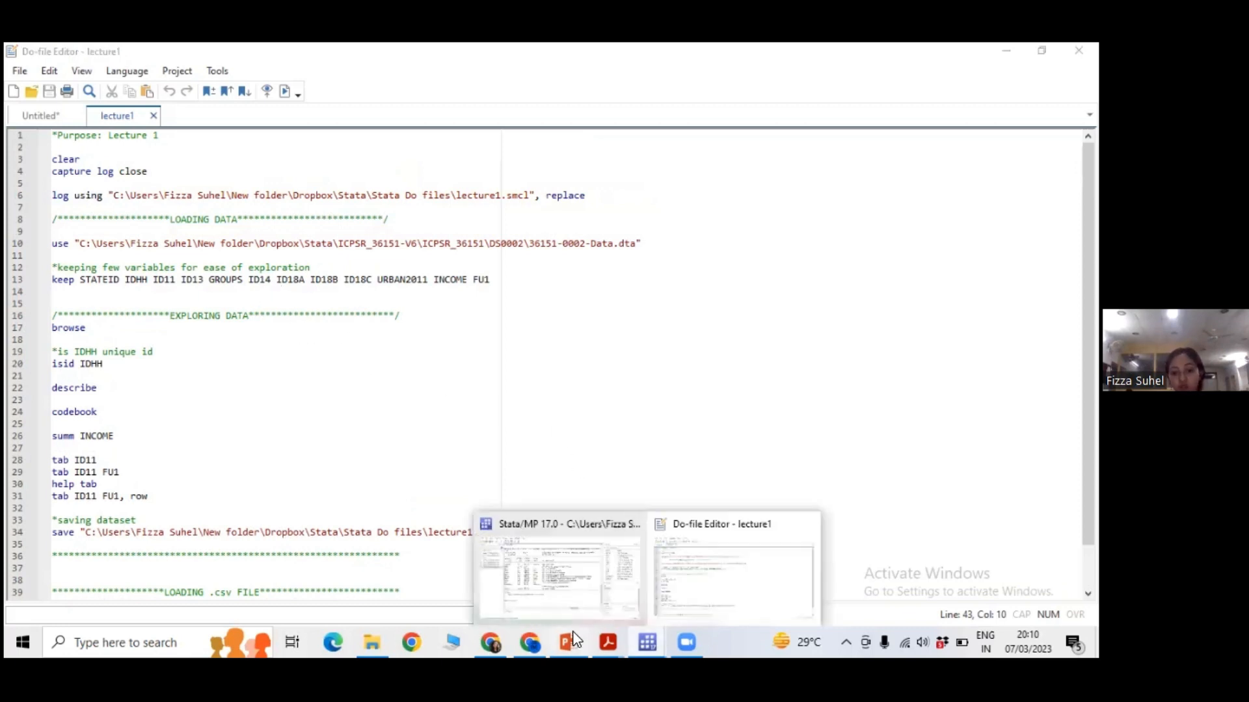
click(458, 449)
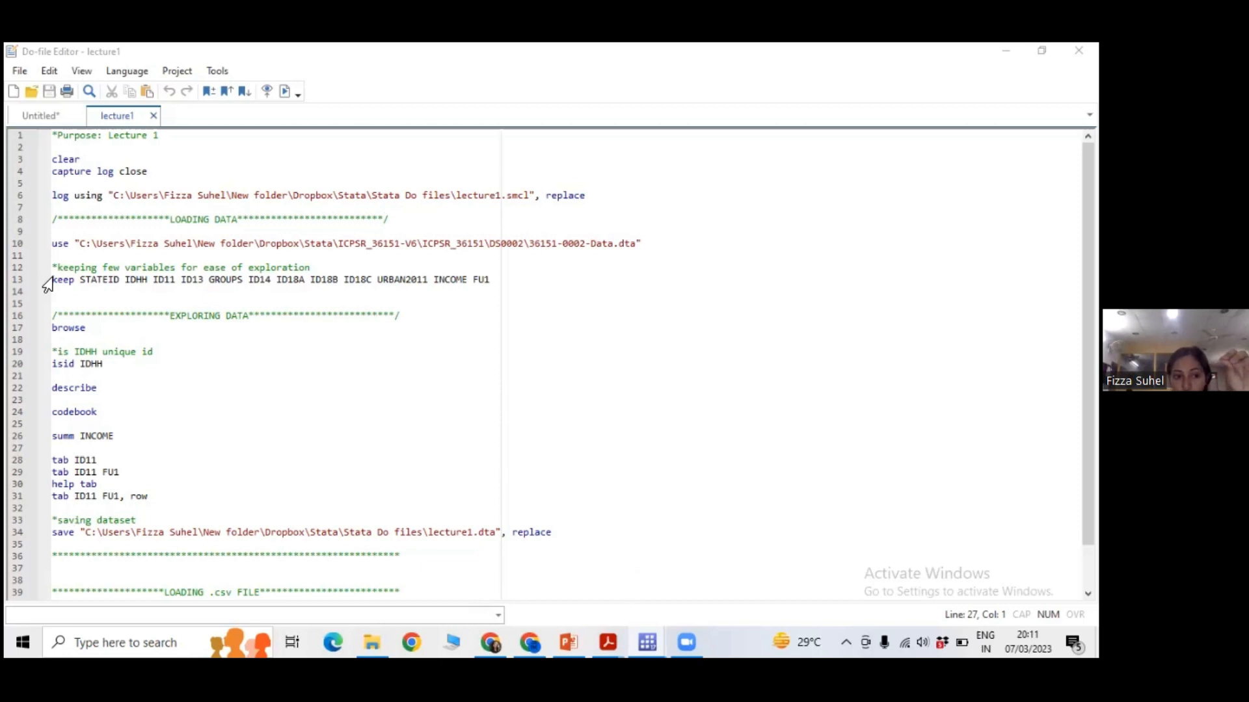
drag(52, 279, 73, 281)
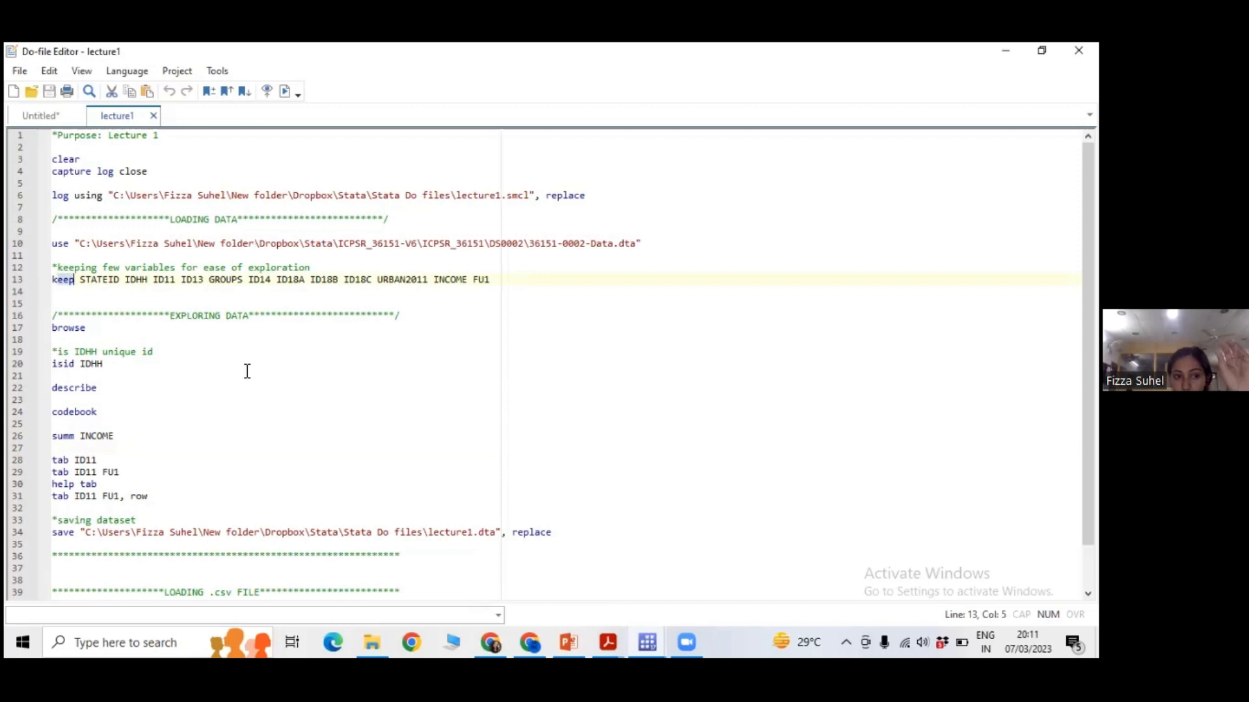
click(176, 399)
drag(102, 388, 52, 388)
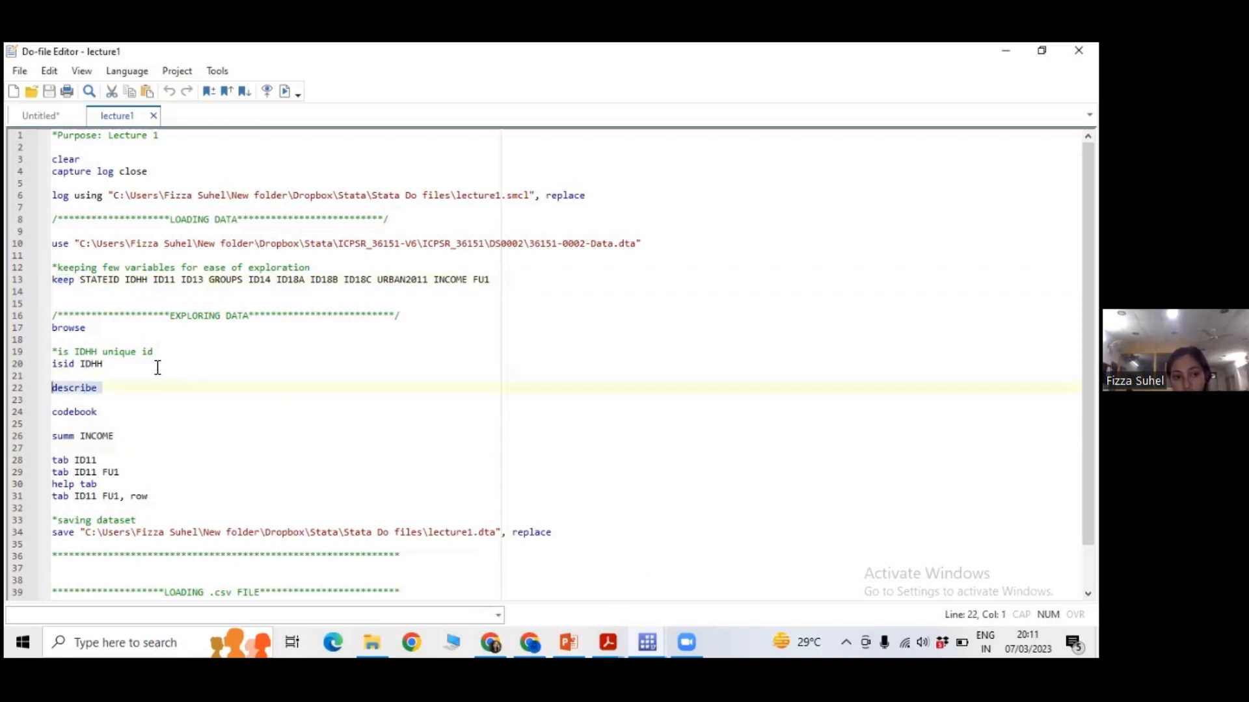
drag(123, 369, 49, 304)
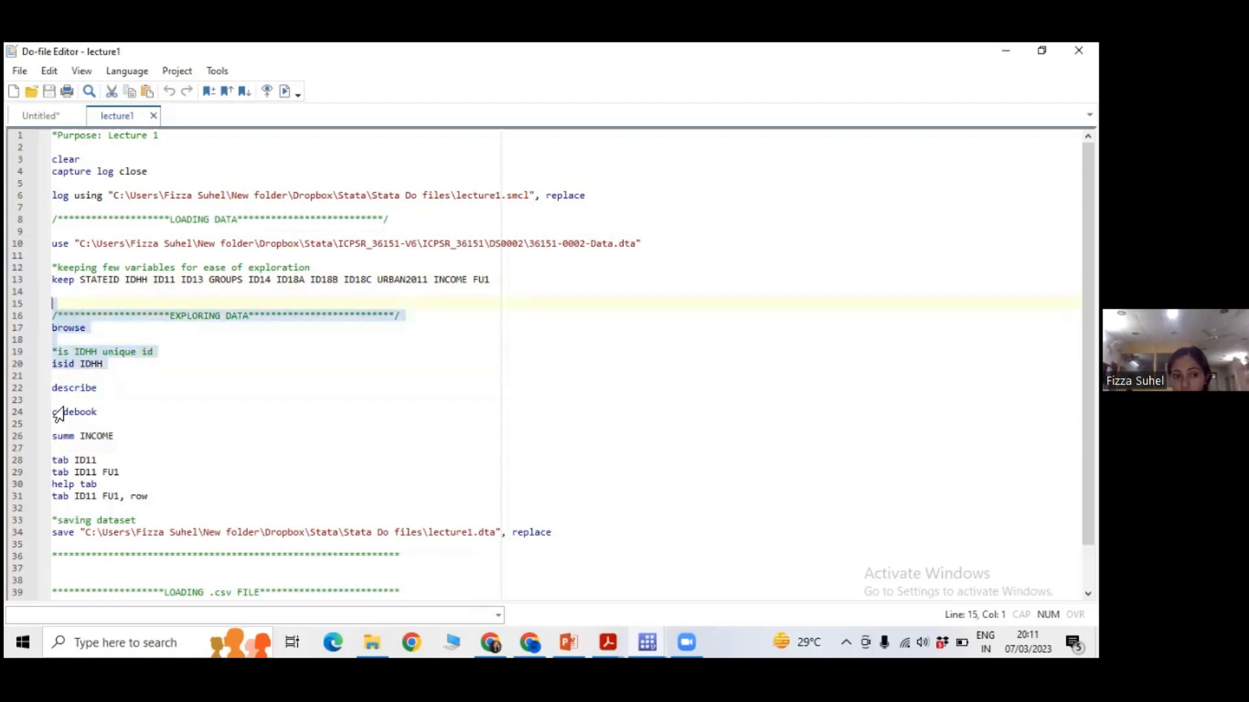
click(189, 375)
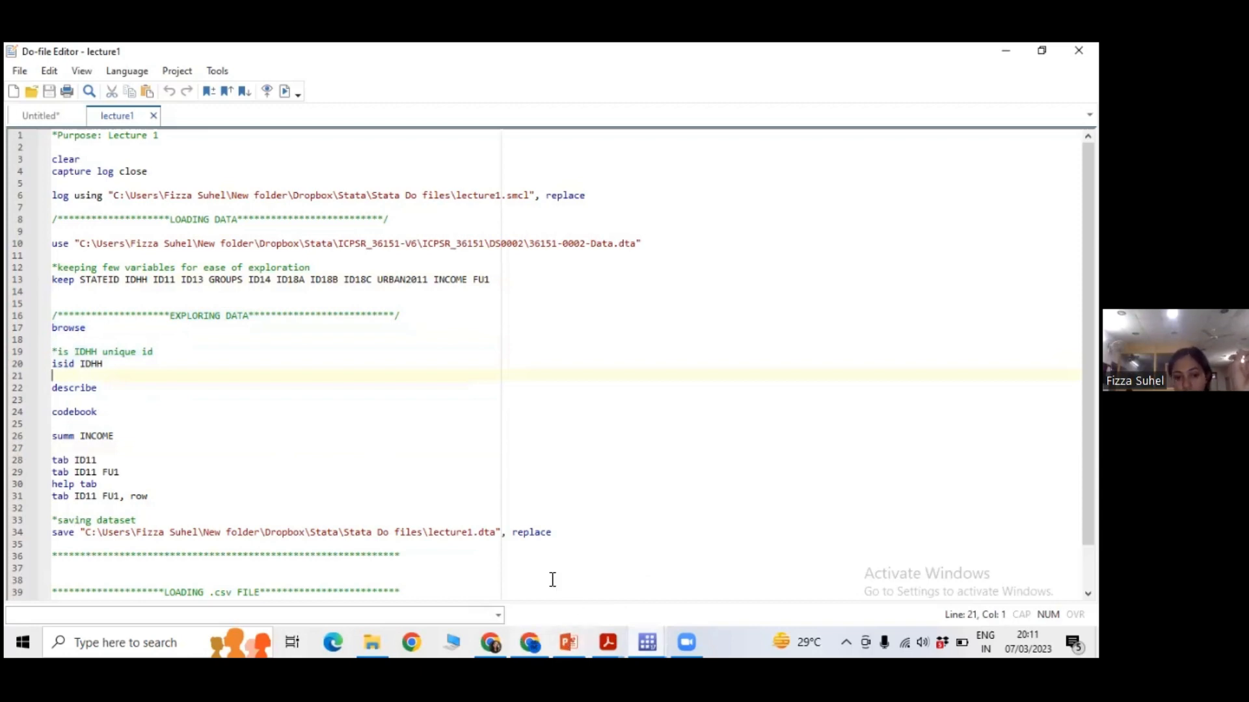
Review the describe output in the main Stata window and return to the lecture1 do-file.
key(alt+Tab)
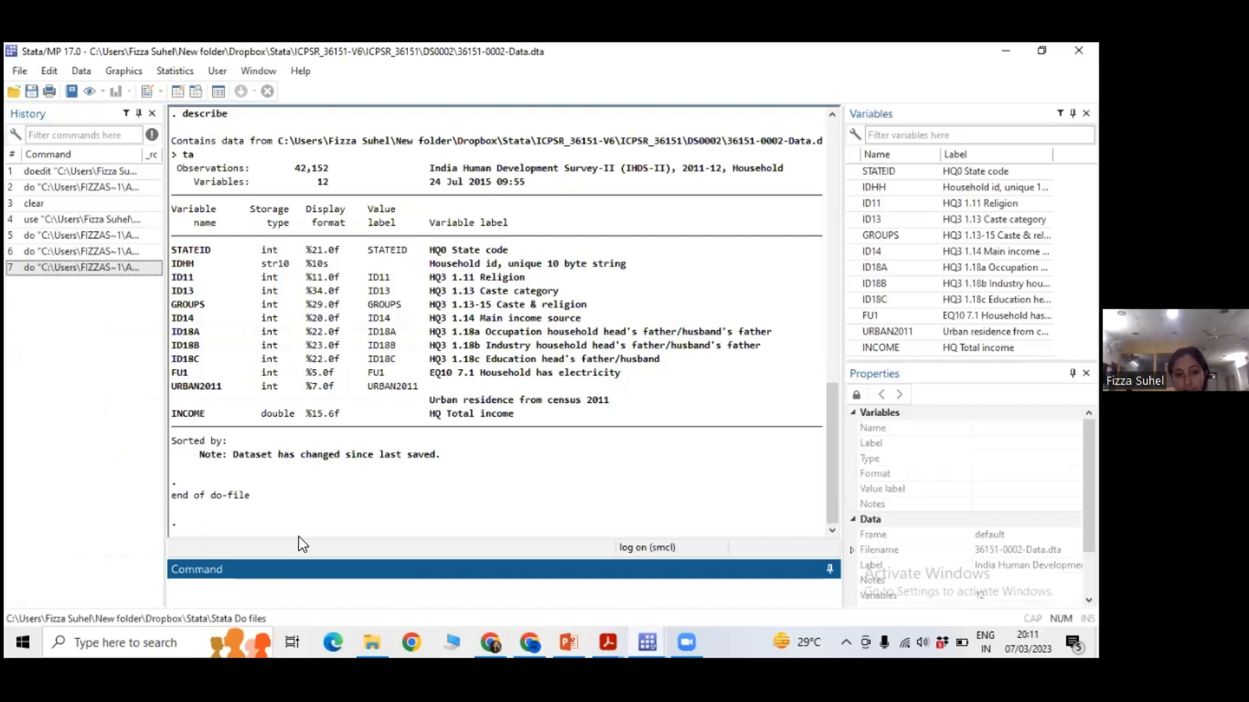
key(alt+Tab)
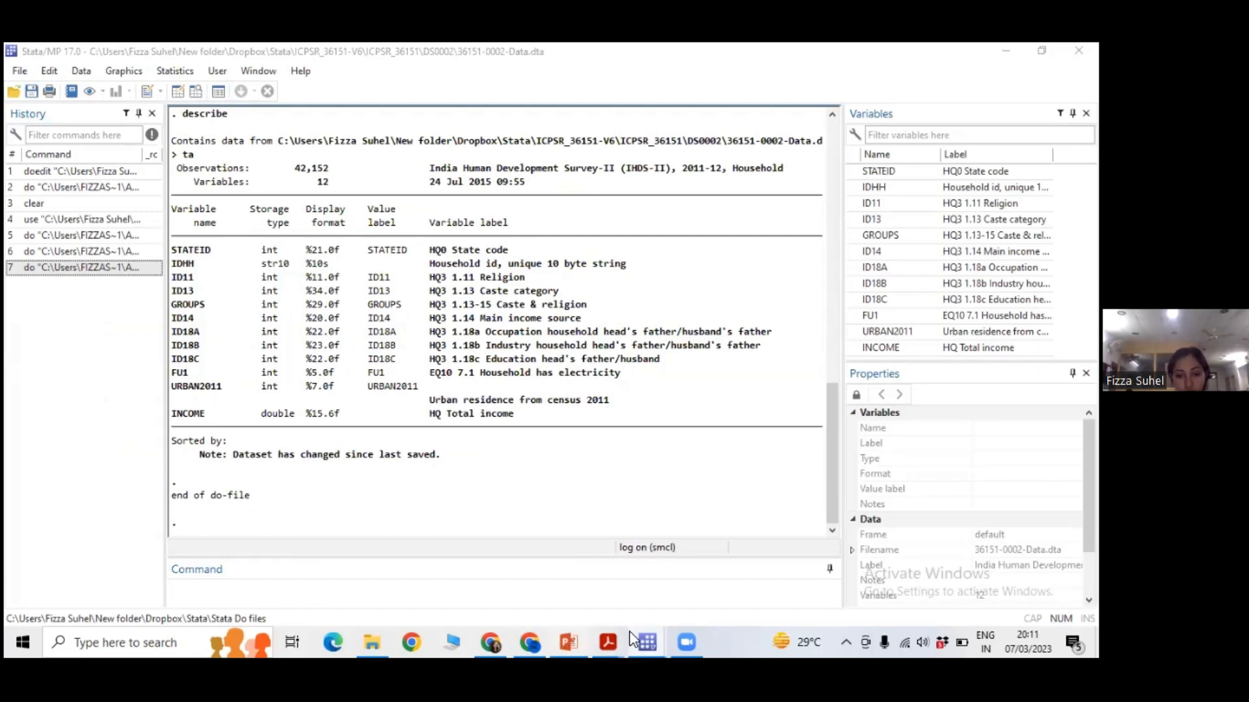
mouse_move(637, 630)
click(677, 602)
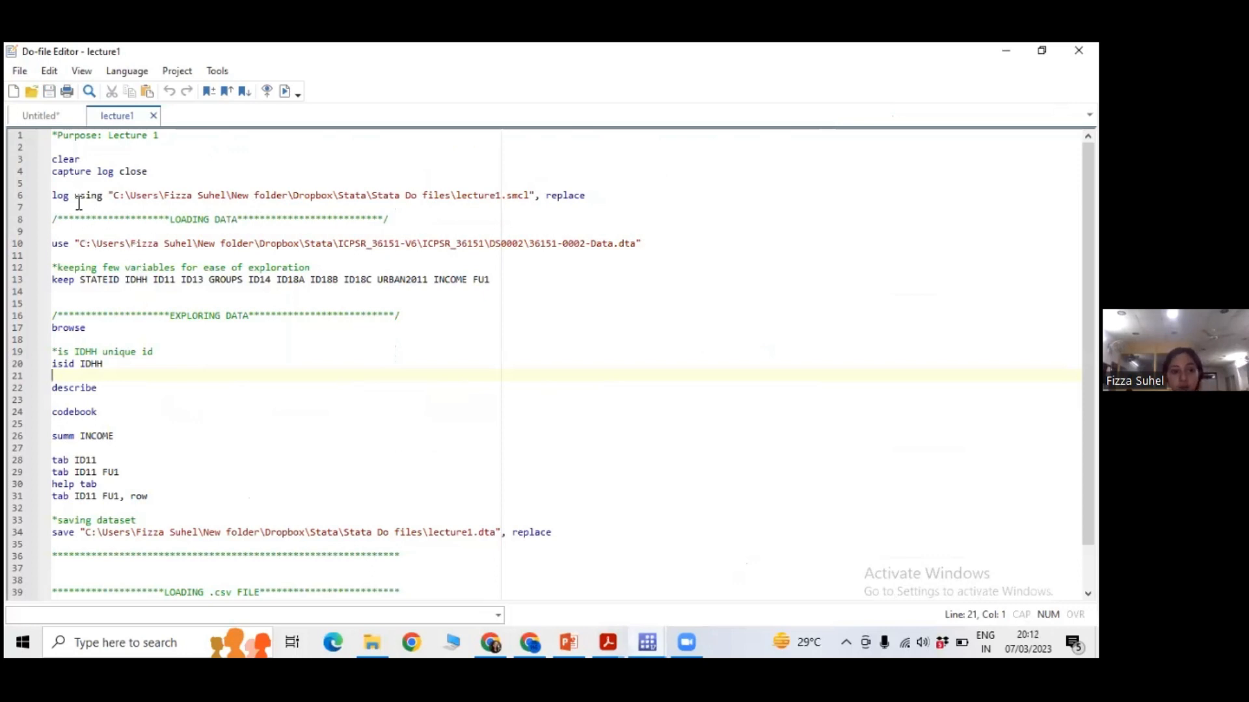
Run the clear command on line 3 of the do-file.
double_click(65, 160)
click(90, 159)
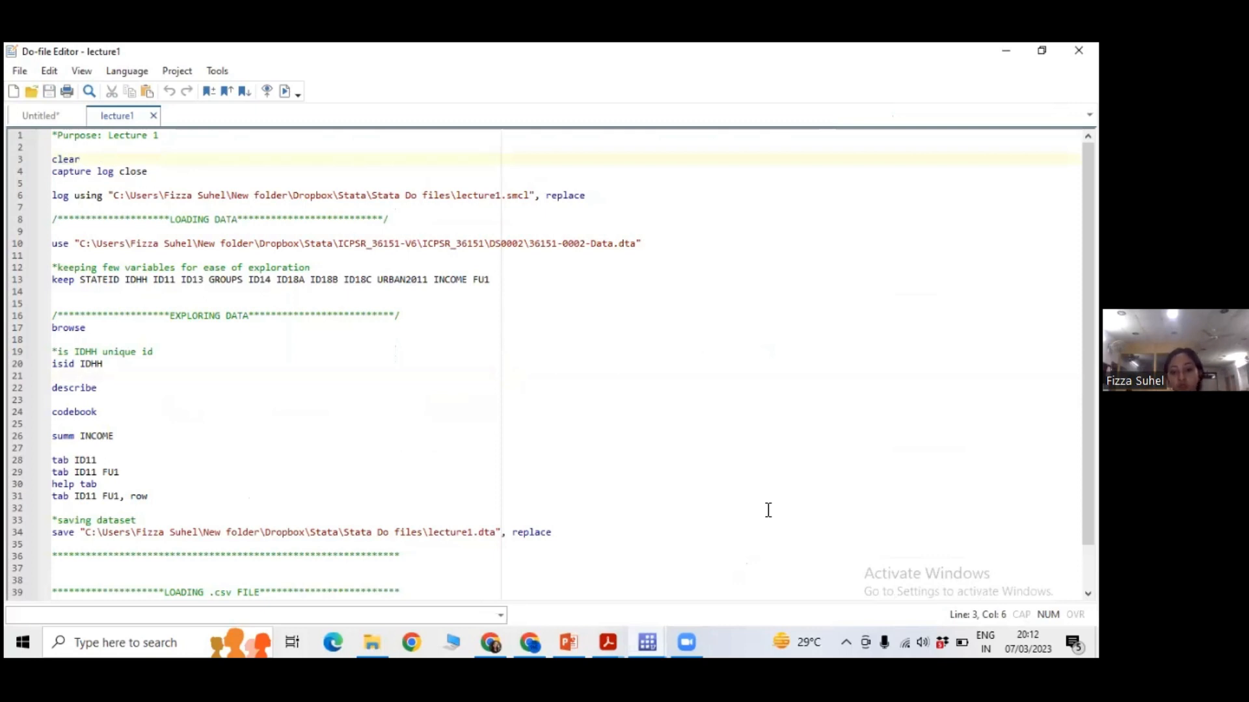
click(651, 640)
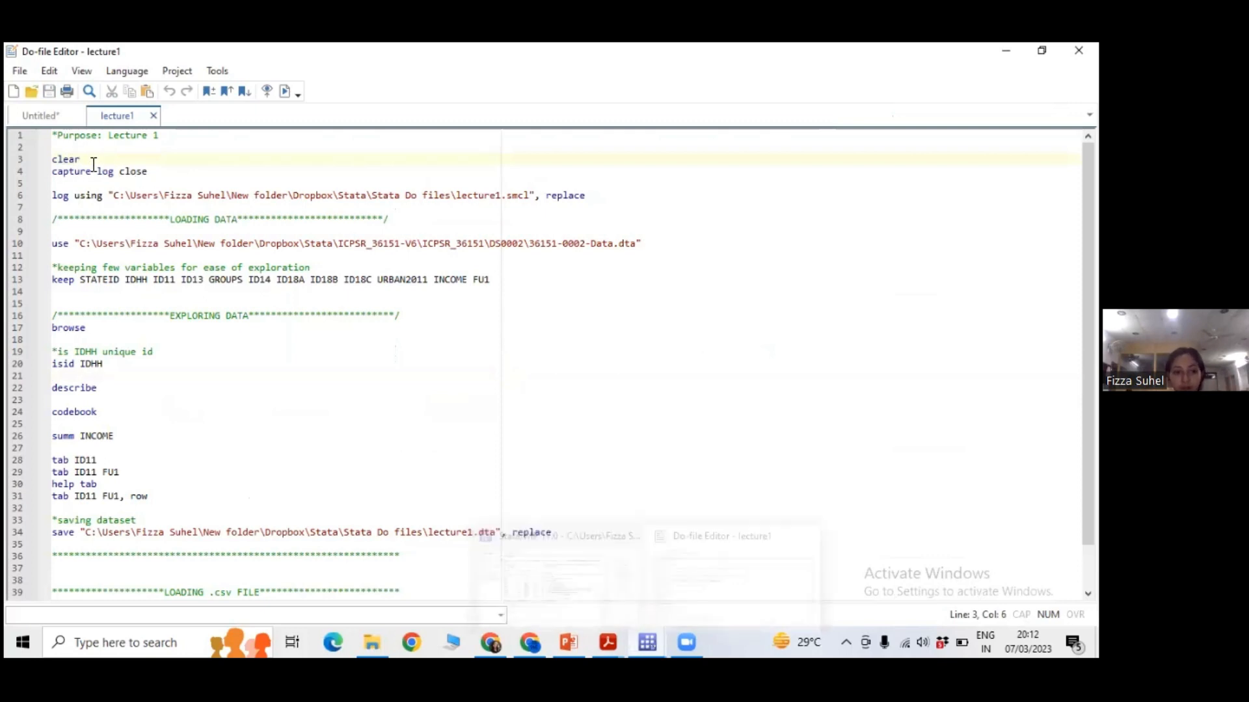
drag(80, 160, 46, 159)
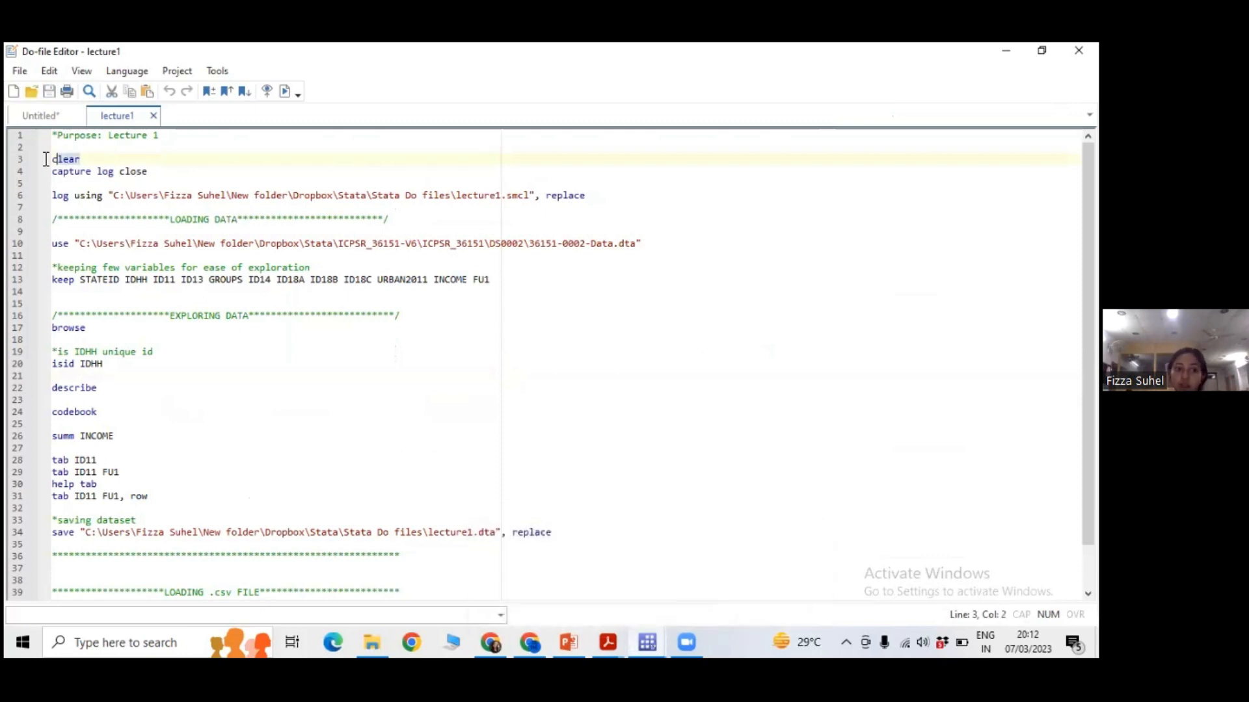
click(201, 164)
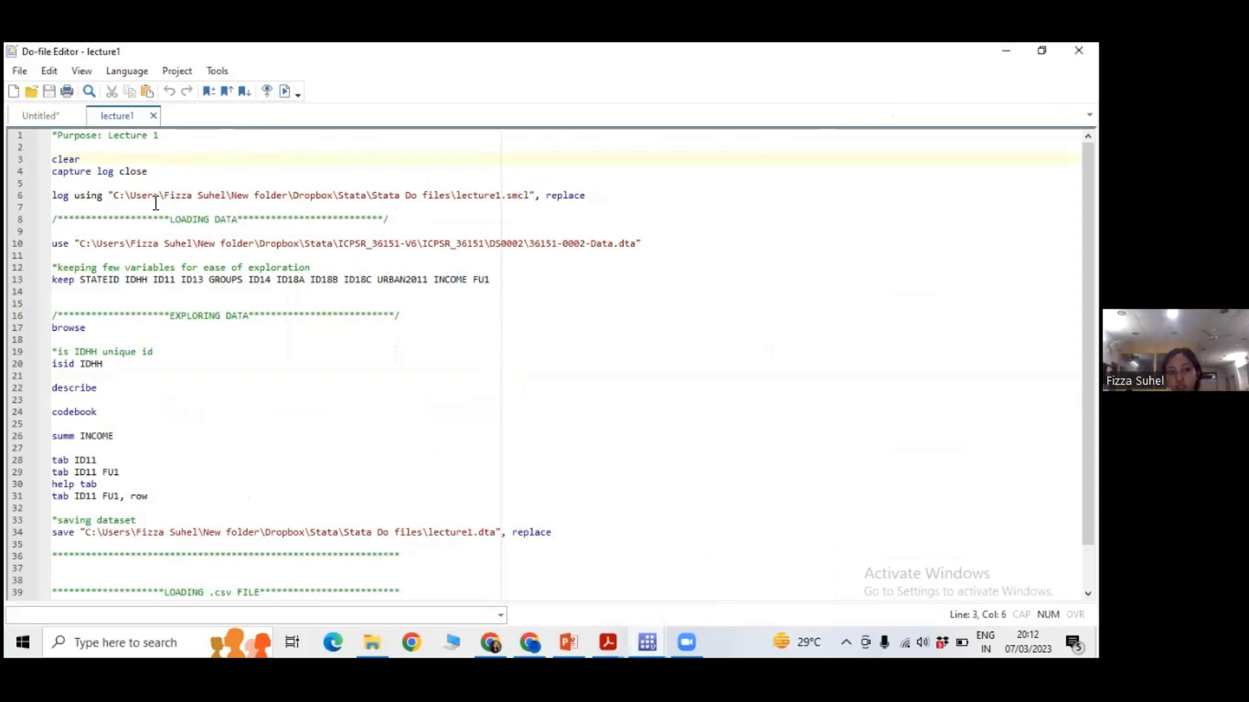
Try to run the log using command on line 6, inspect its message in the Results window, and return to the do-file.
click(31, 196)
click(31, 196)
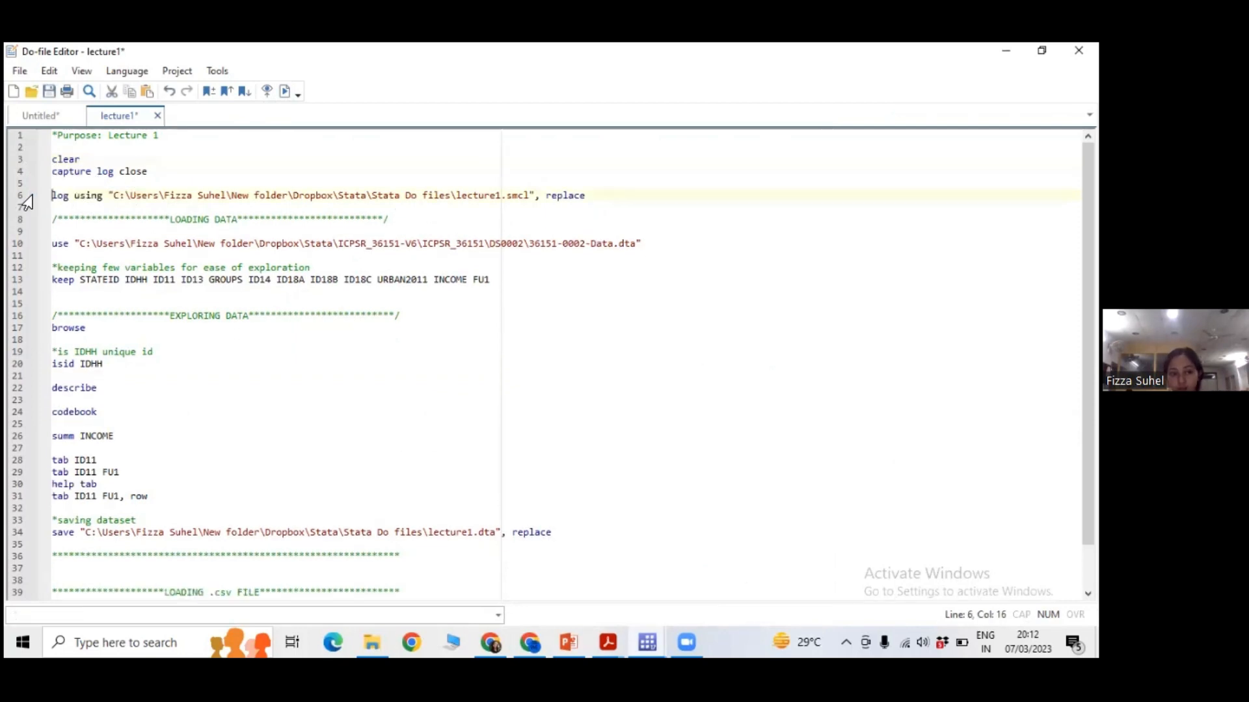
key(shift+End)
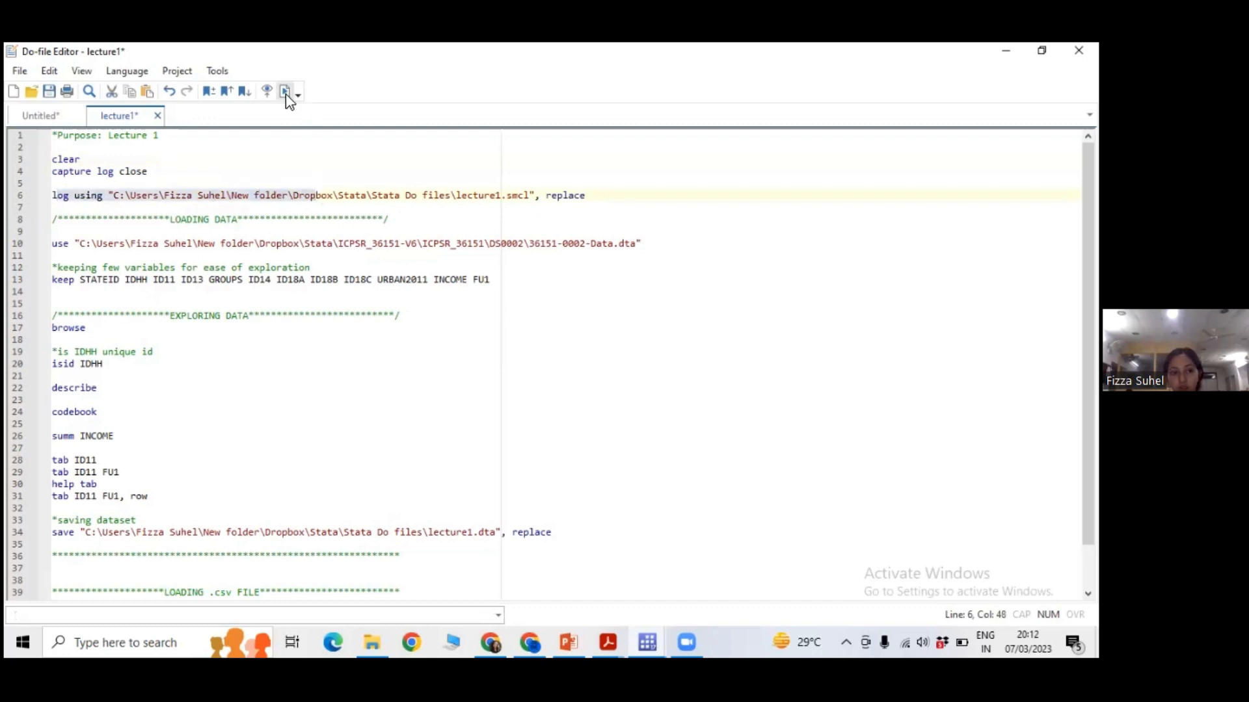
click(647, 638)
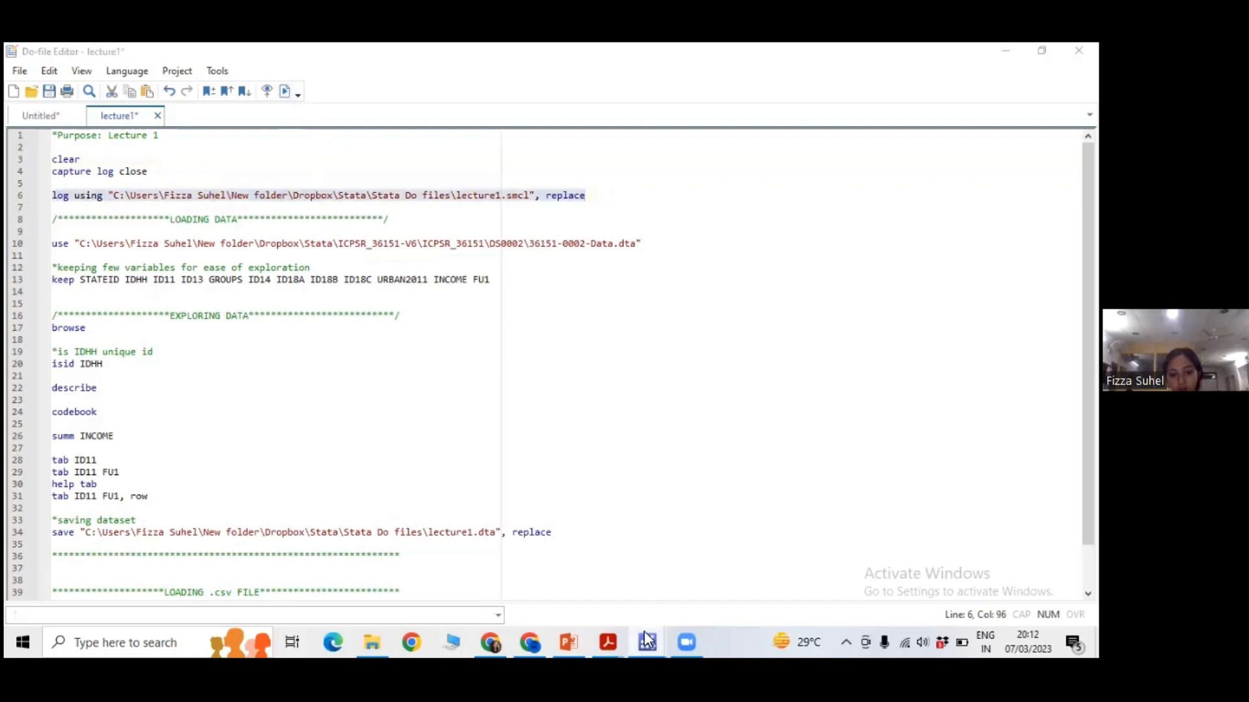
drag(173, 427, 309, 437)
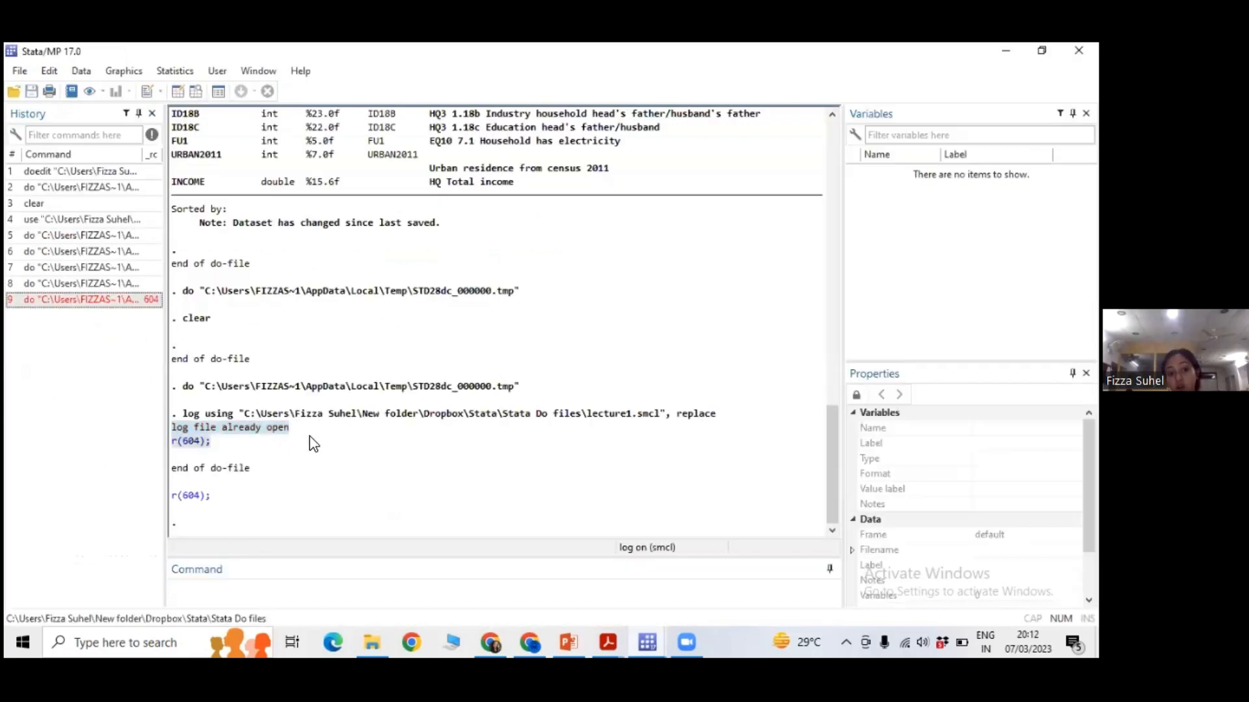
click(311, 439)
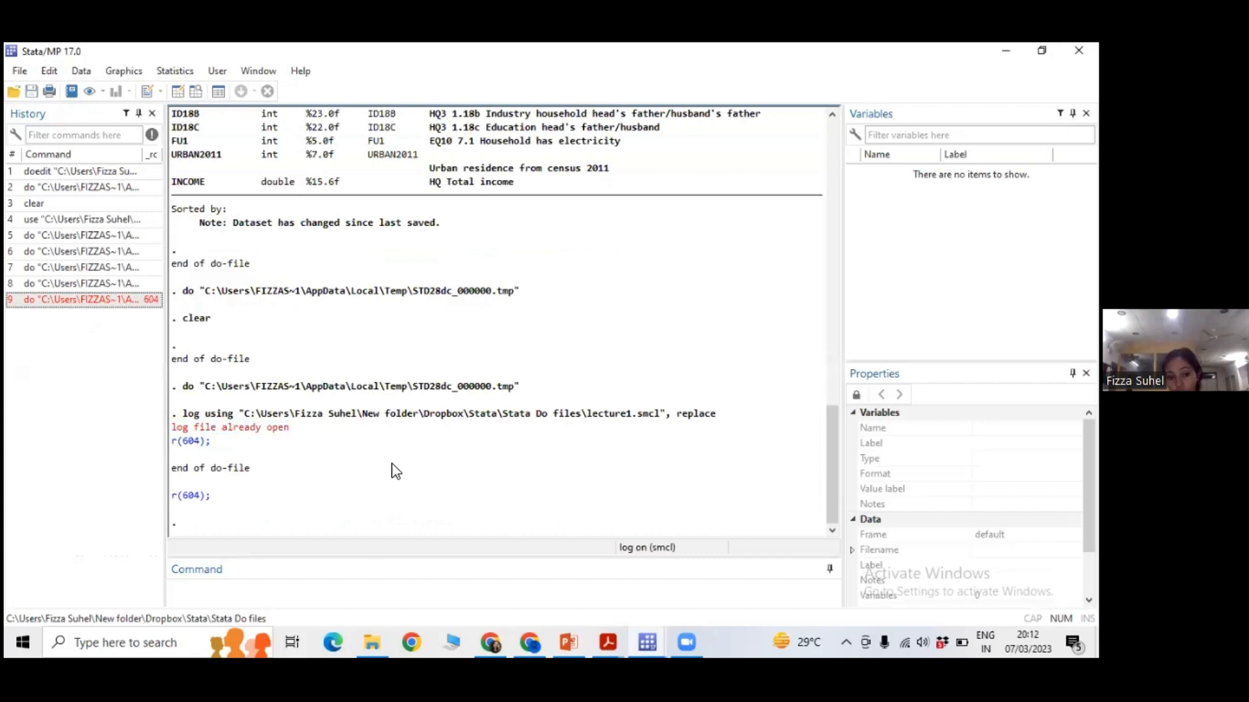
click(647, 641)
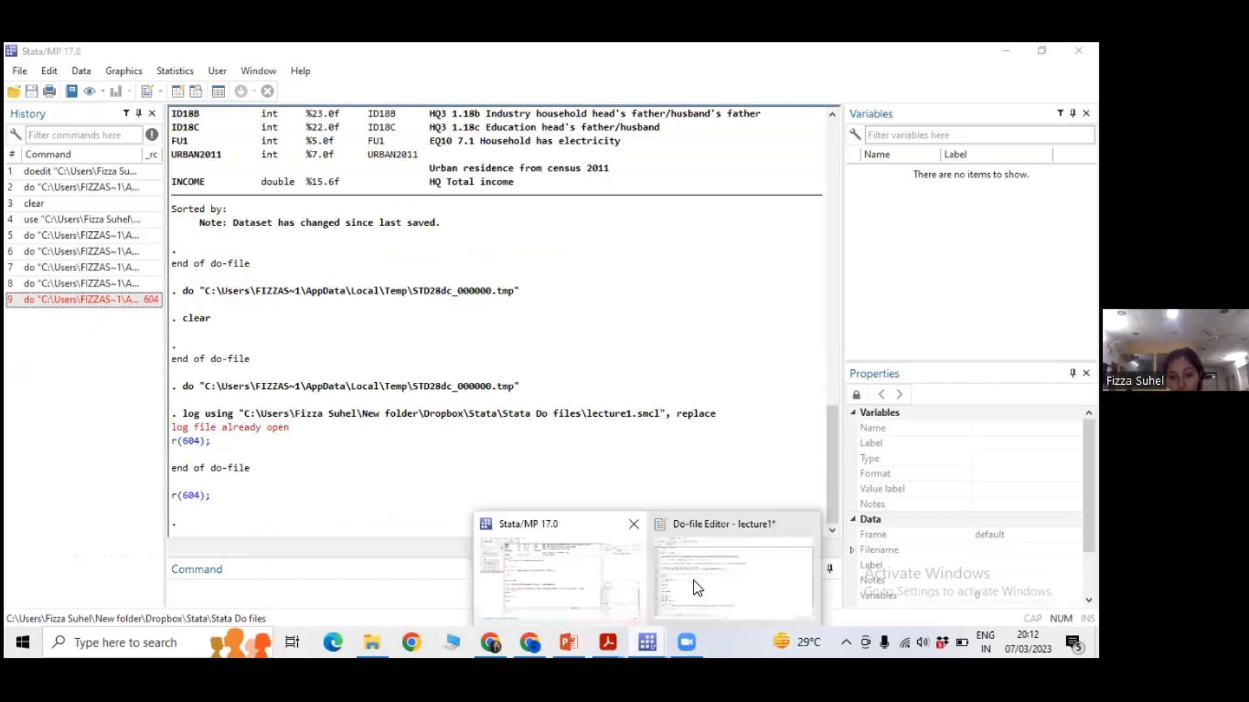
click(693, 580)
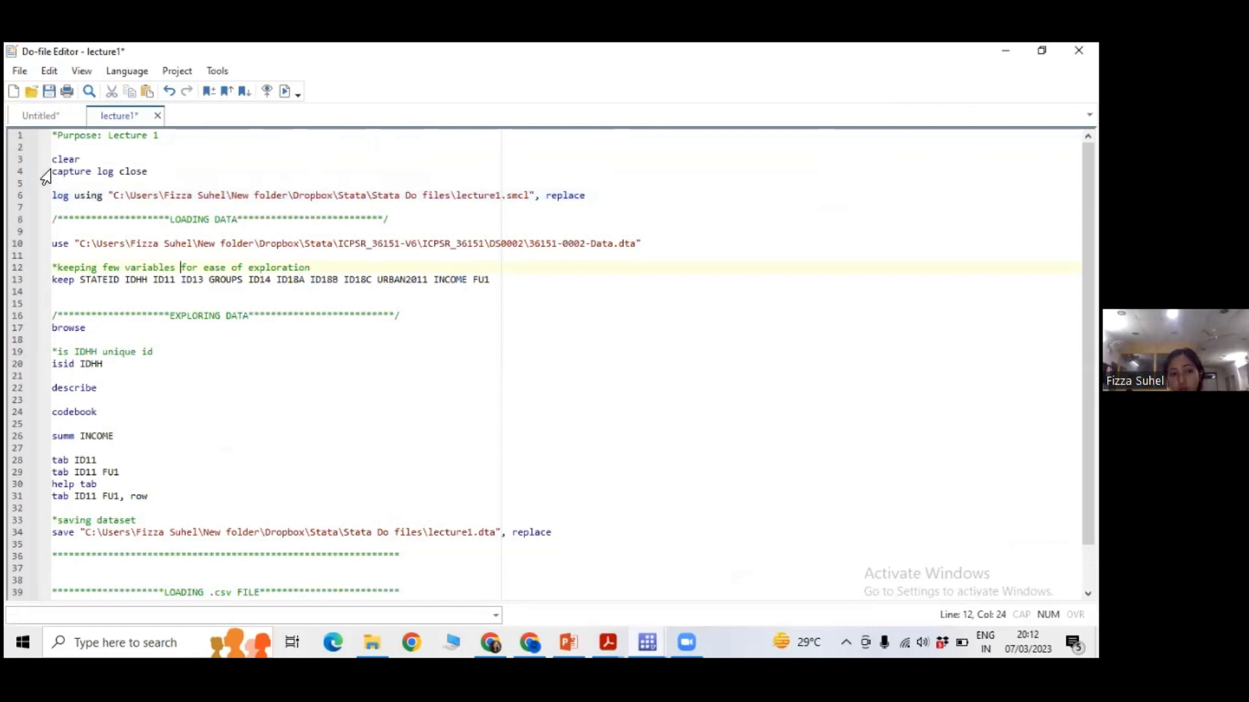
Run the capture log close command on line 4 to close any open log.
drag(52, 172, 157, 172)
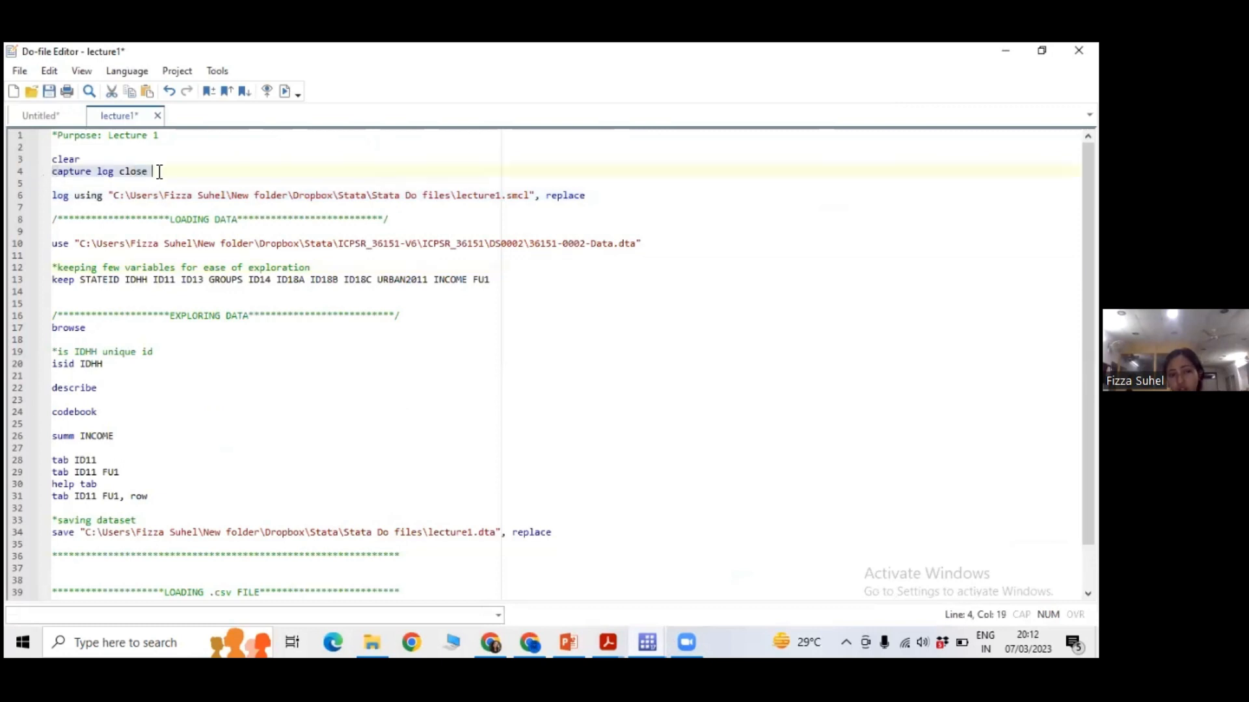
click(286, 92)
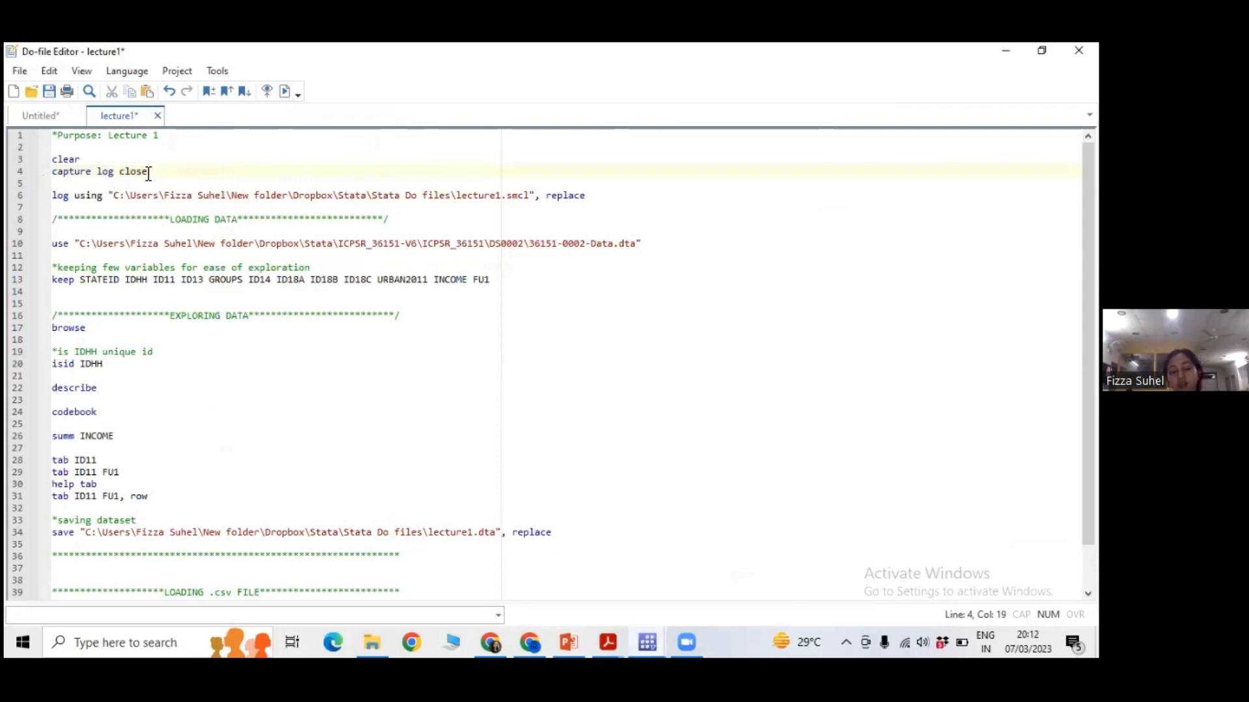
drag(156, 172, 13, 172)
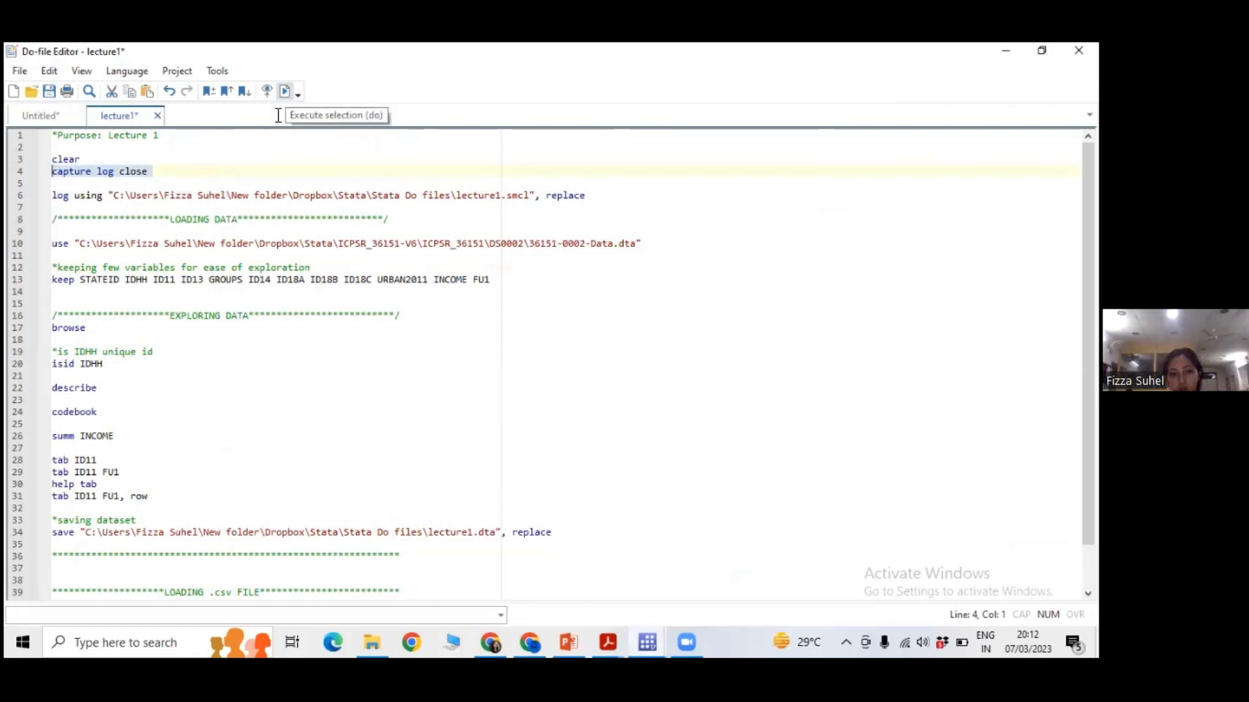
click(286, 96)
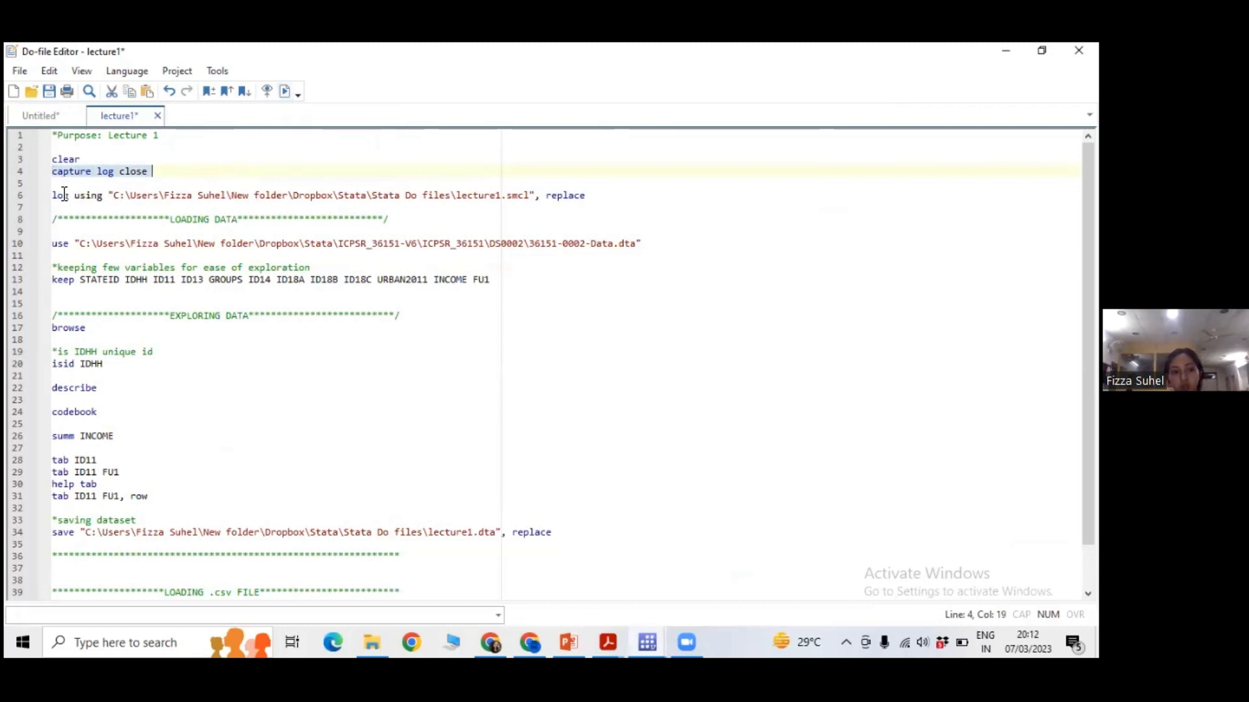
Run the log using command for lecture1.smcl on line 6 again and check its output in the main Stata window.
drag(53, 195, 142, 195)
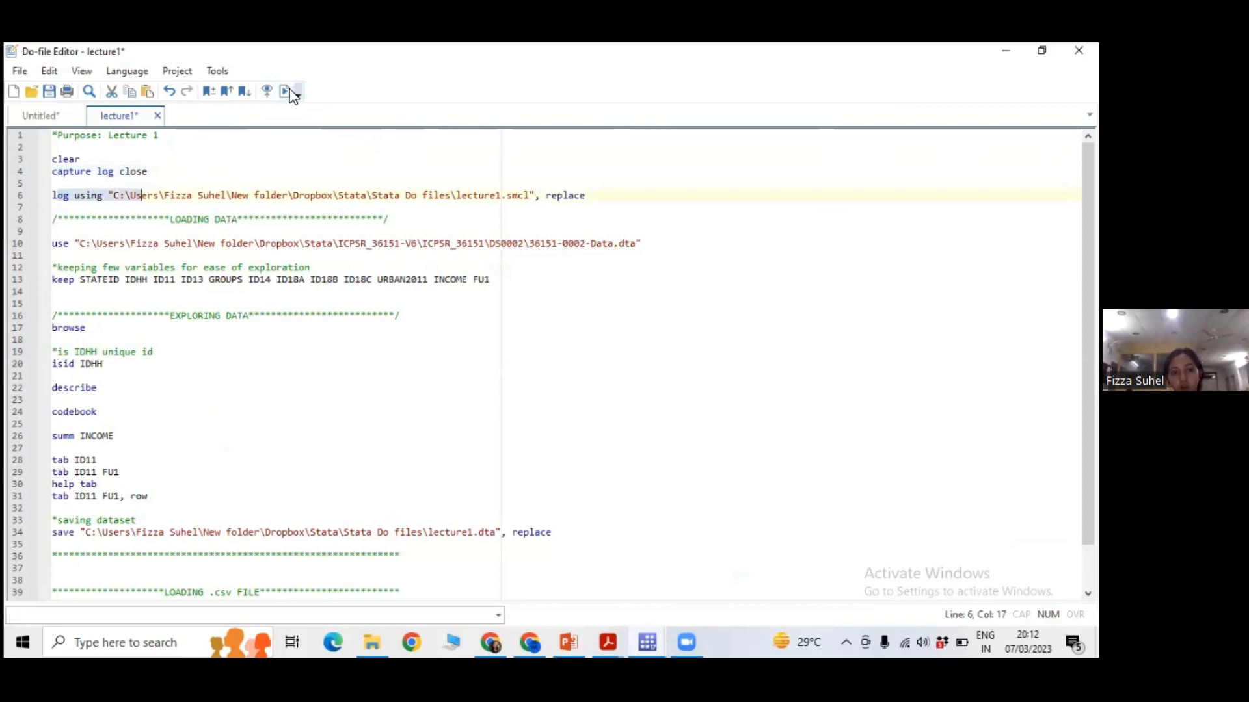
key(shift+End)
click(646, 643)
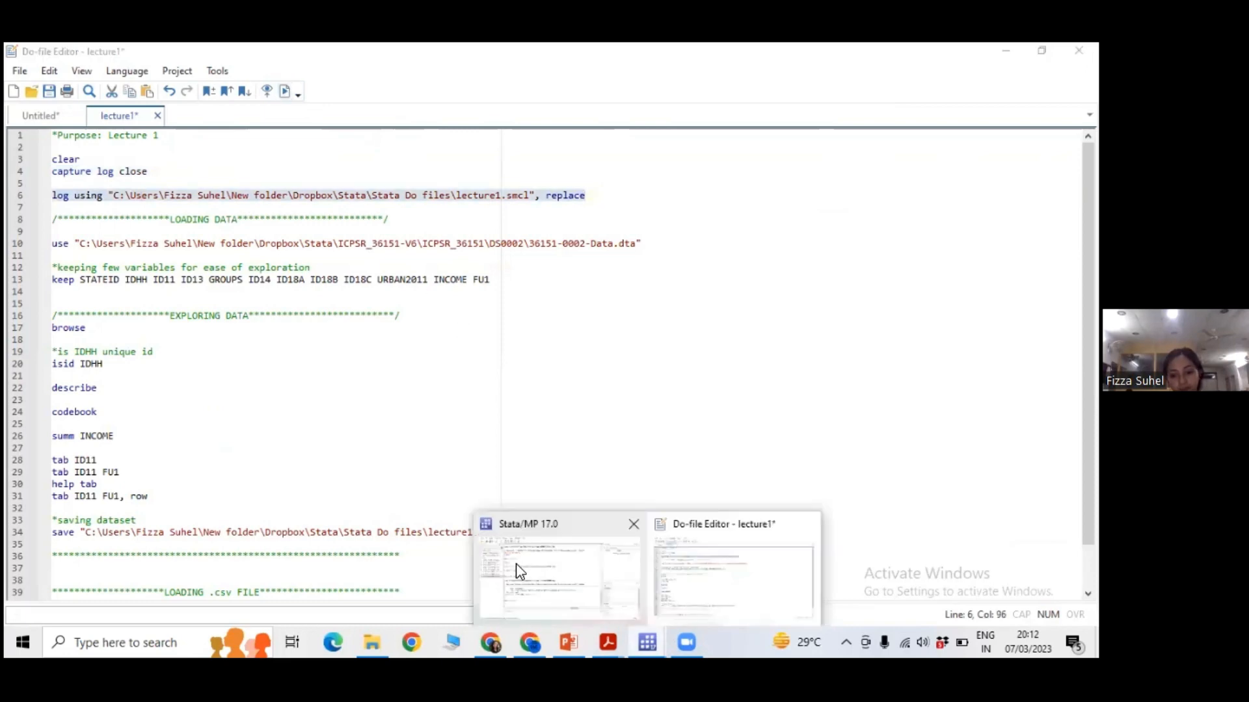
click(517, 565)
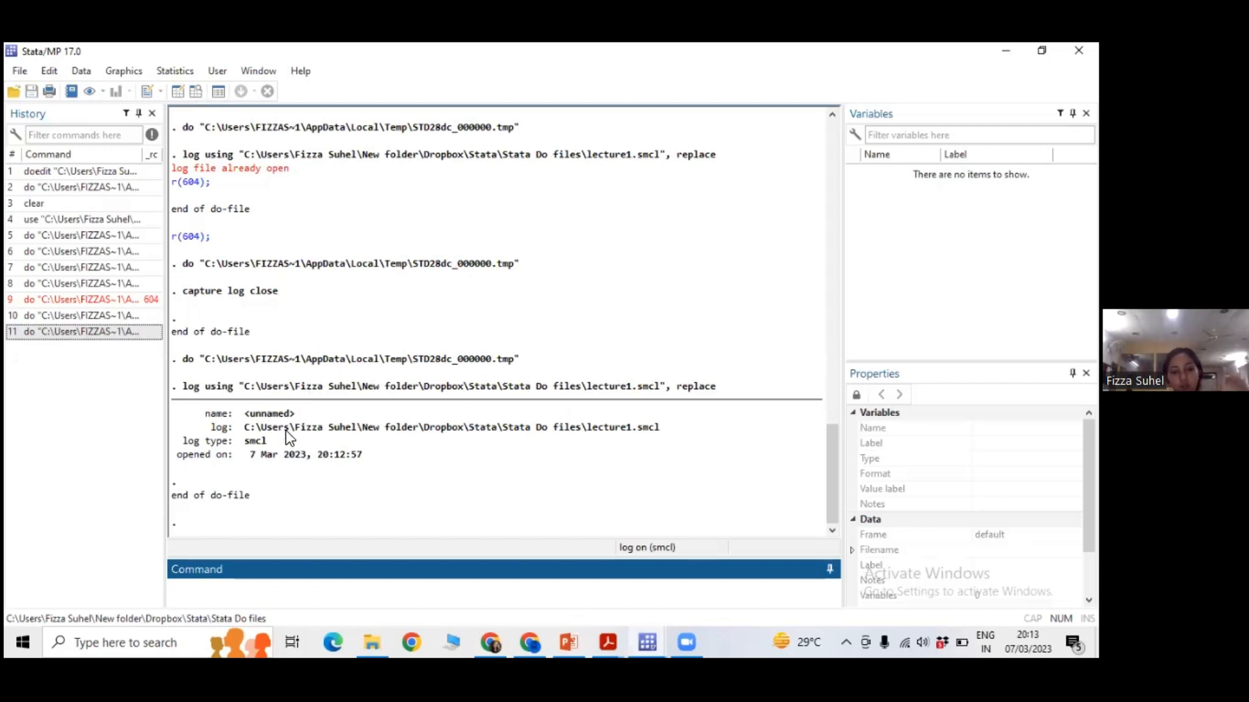
Return to the do-file and highlight the replace option of the log using command on line 6.
click(647, 642)
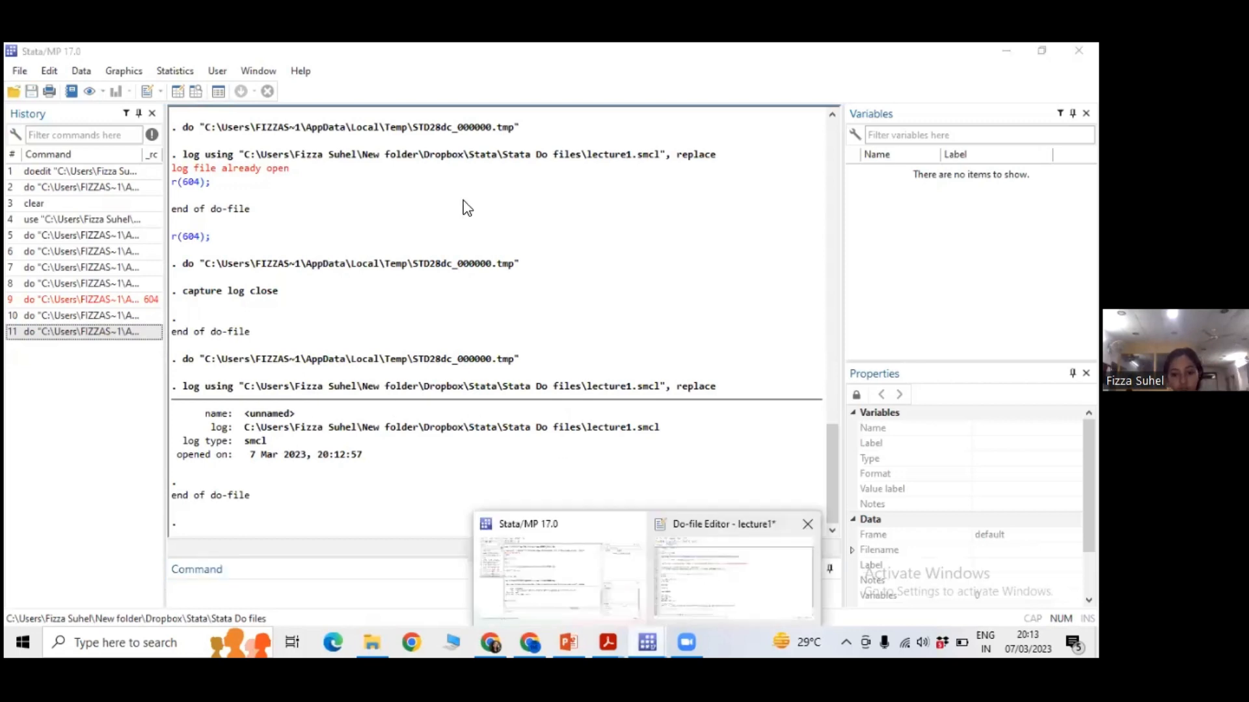
click(730, 572)
click(564, 194)
double_click(591, 194)
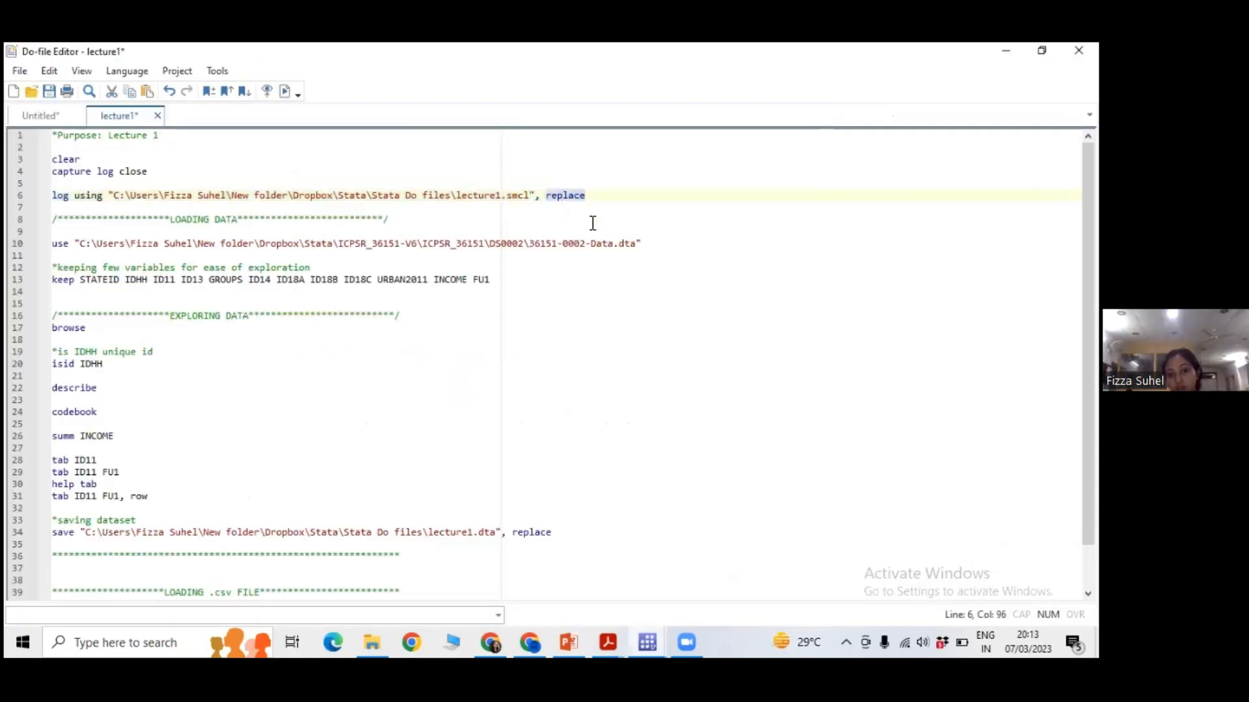
click(592, 223)
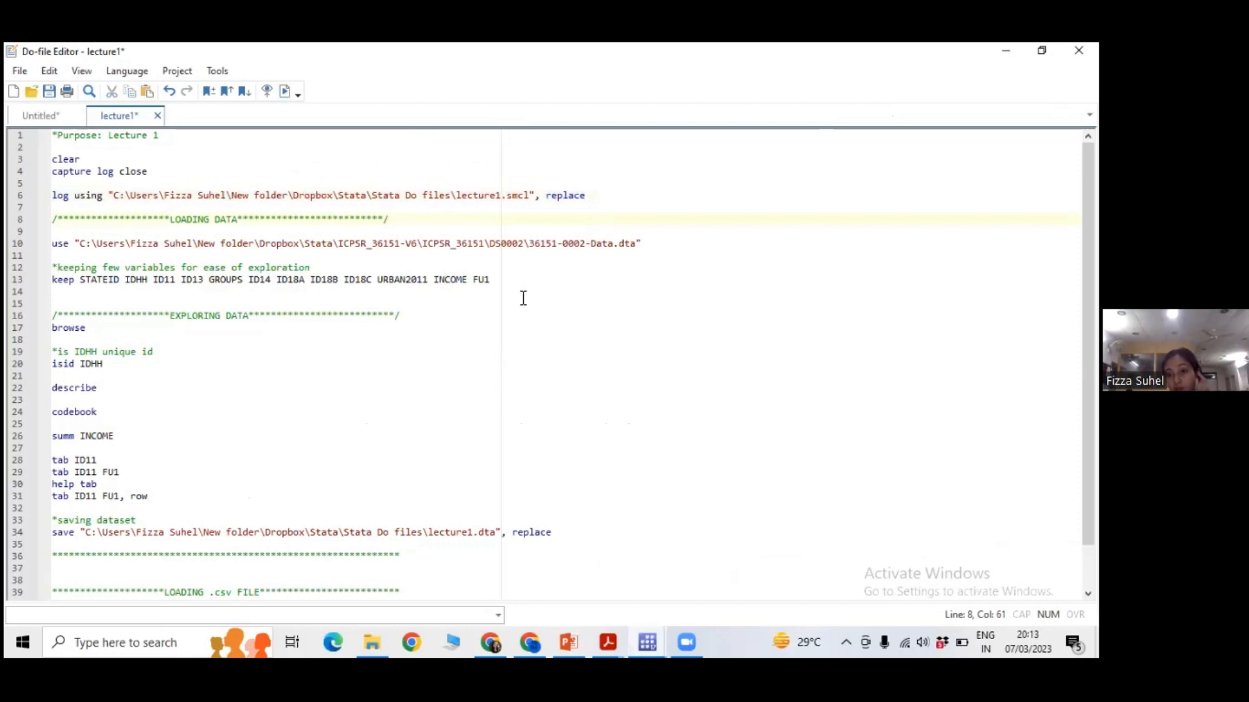
click(580, 194)
drag(580, 194, 474, 195)
click(477, 209)
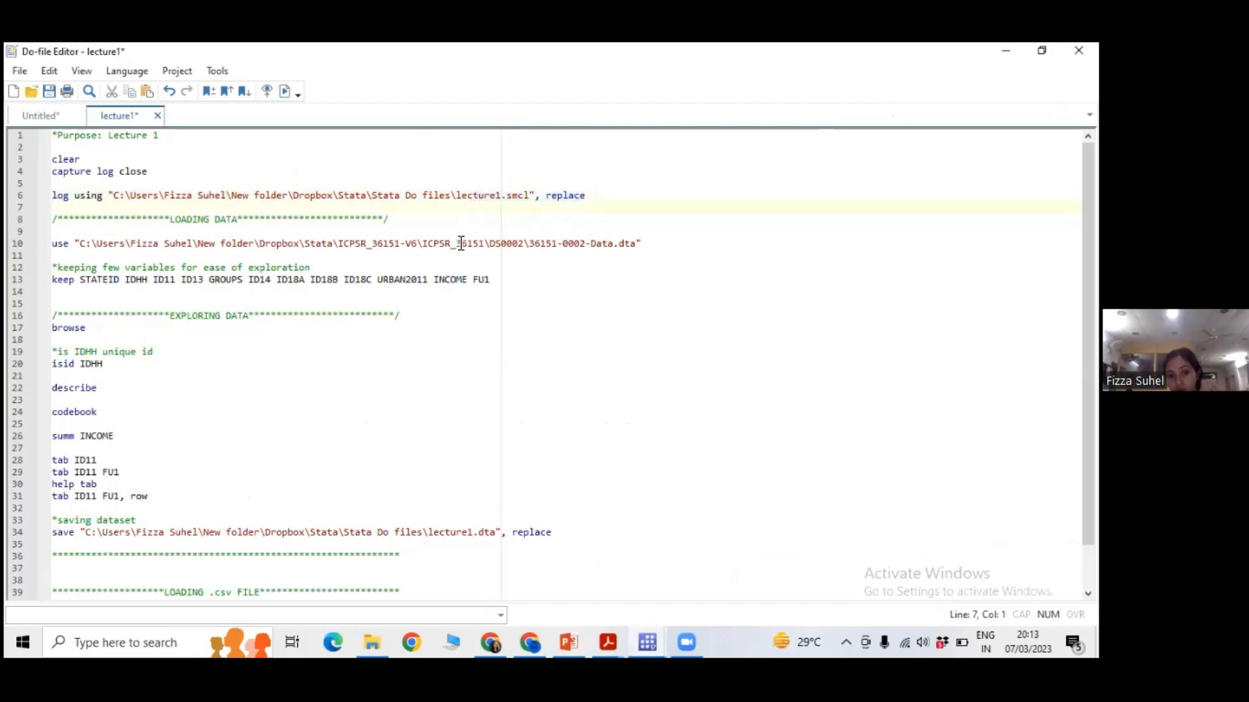
Run the use command on line 10 to load 36151-0002-Data.dta.
click(49, 246)
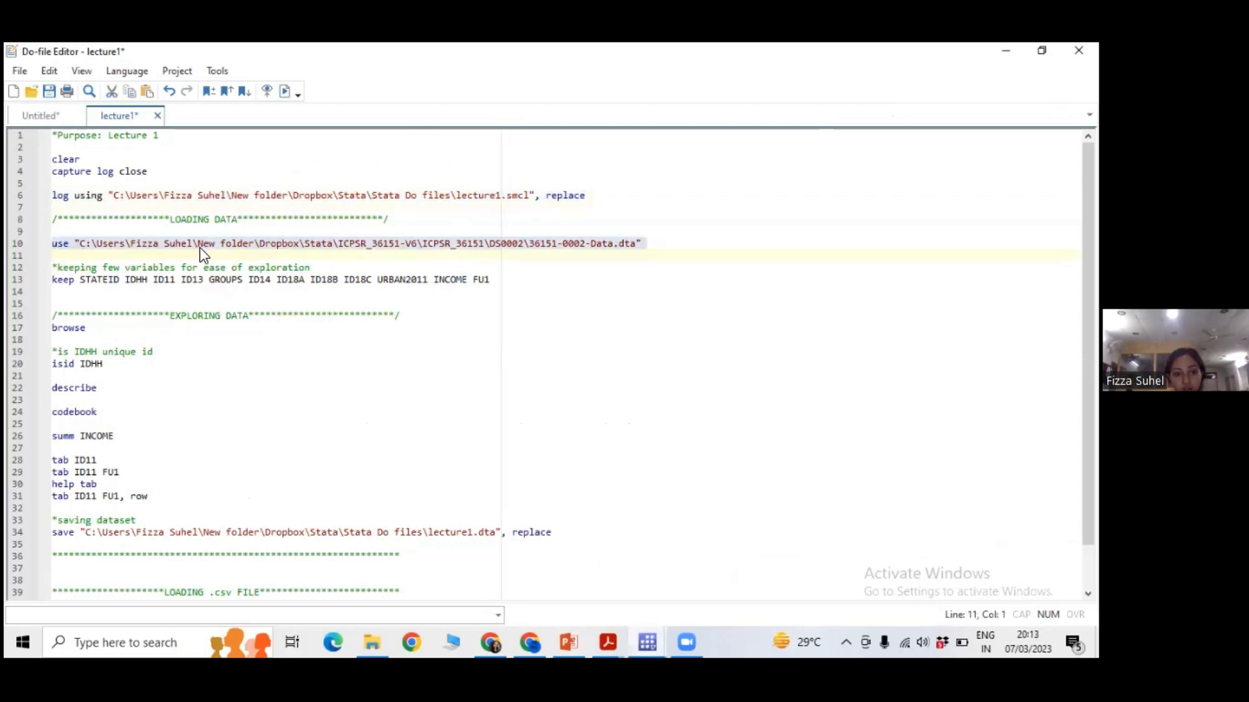
click(284, 91)
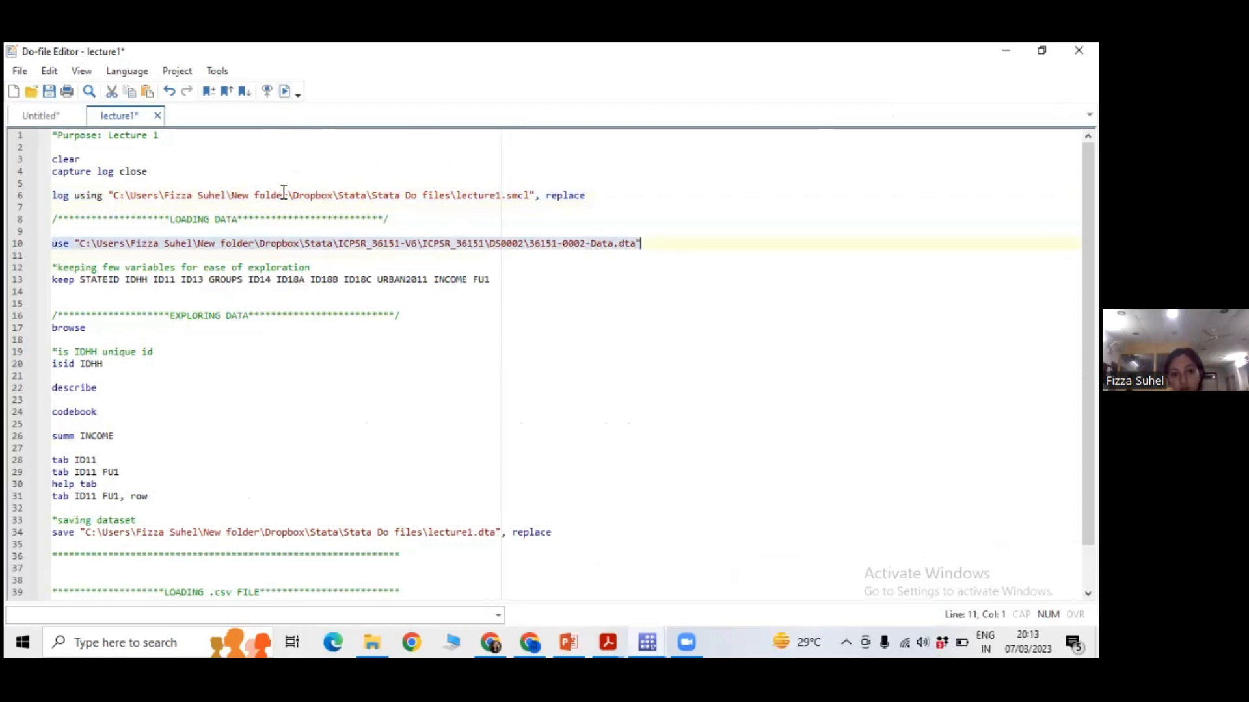
click(309, 303)
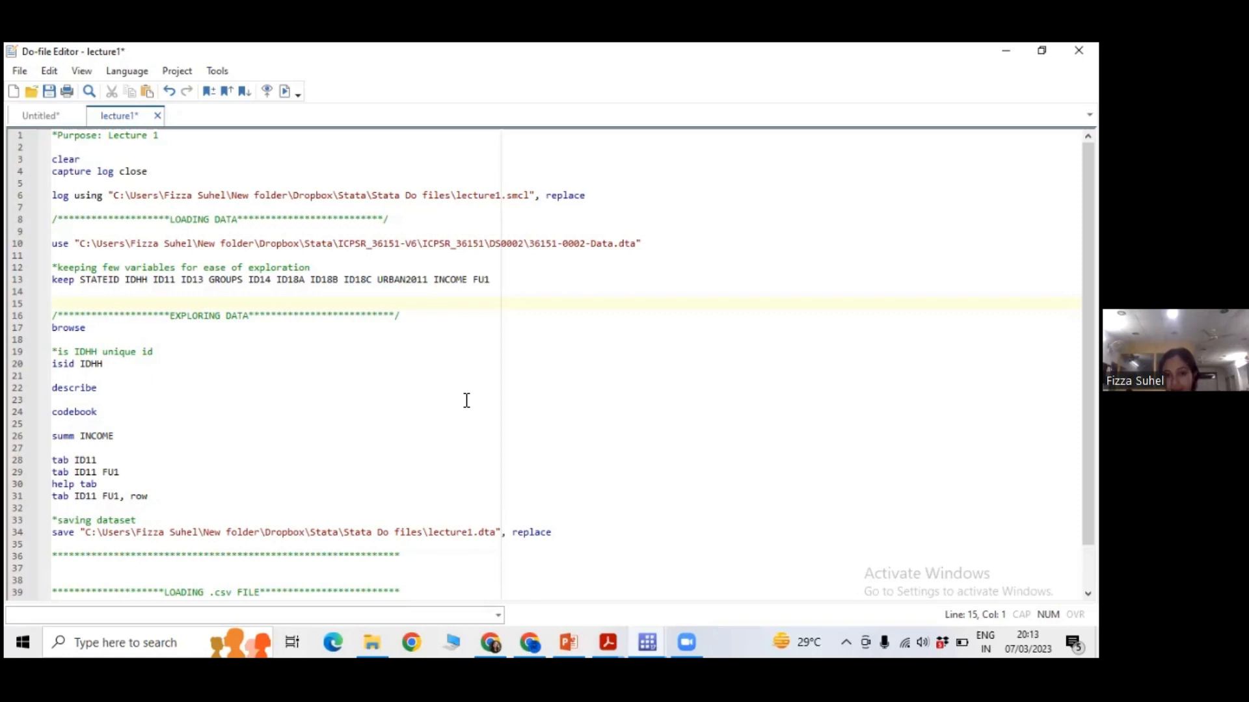
Highlight the log file name lecture1 in the log using command on line 6.
click(499, 197)
click(506, 218)
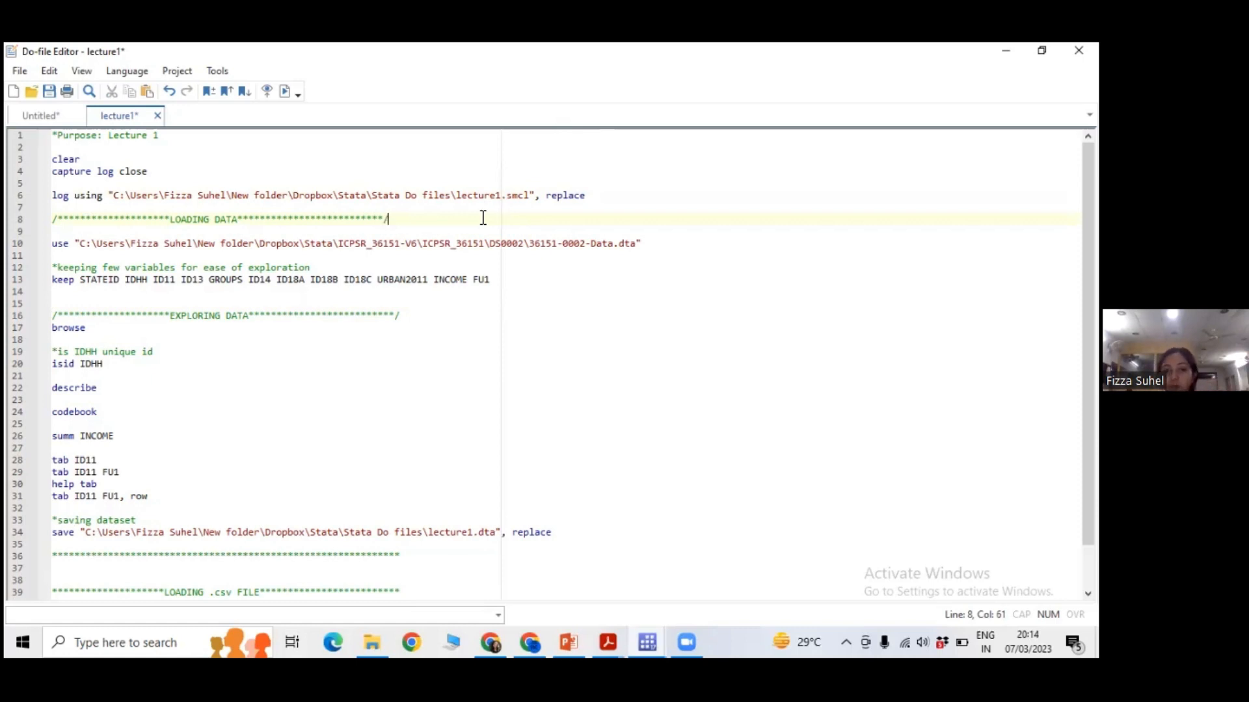
click(495, 196)
double_click(478, 197)
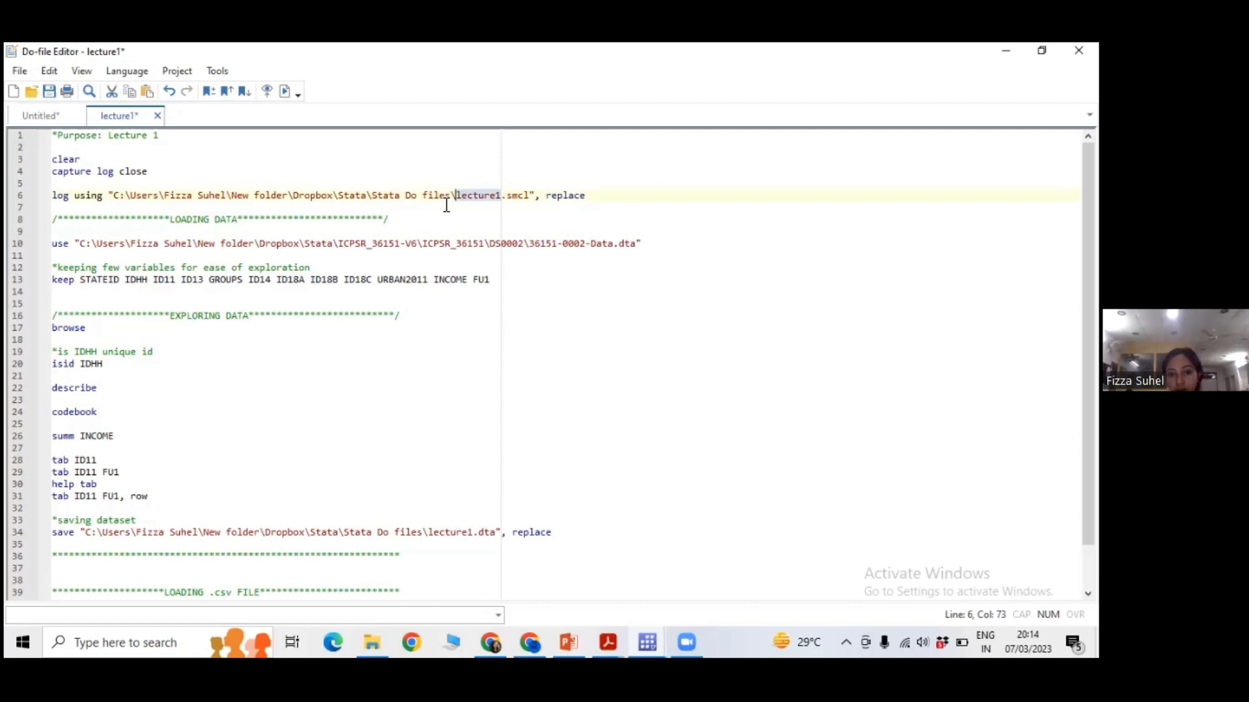
click(446, 244)
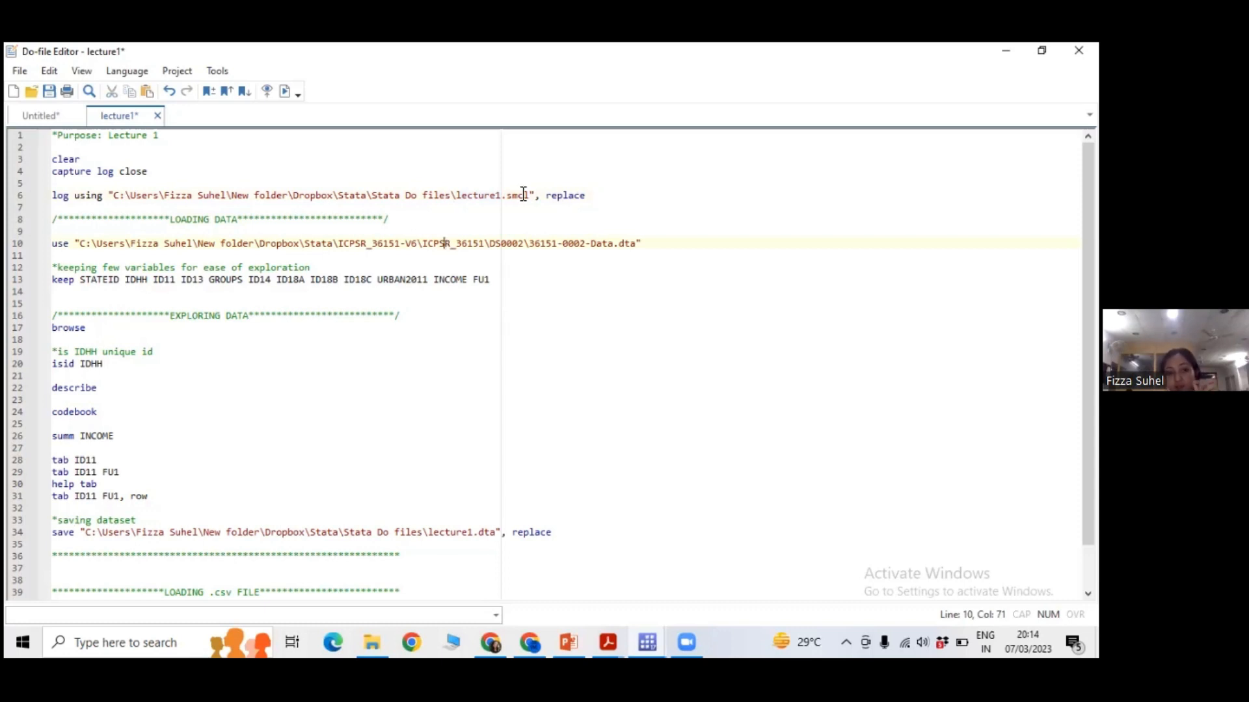
Highlight the .smcl extension and the replace option in the log using command on line 6.
drag(586, 195, 505, 195)
click(503, 233)
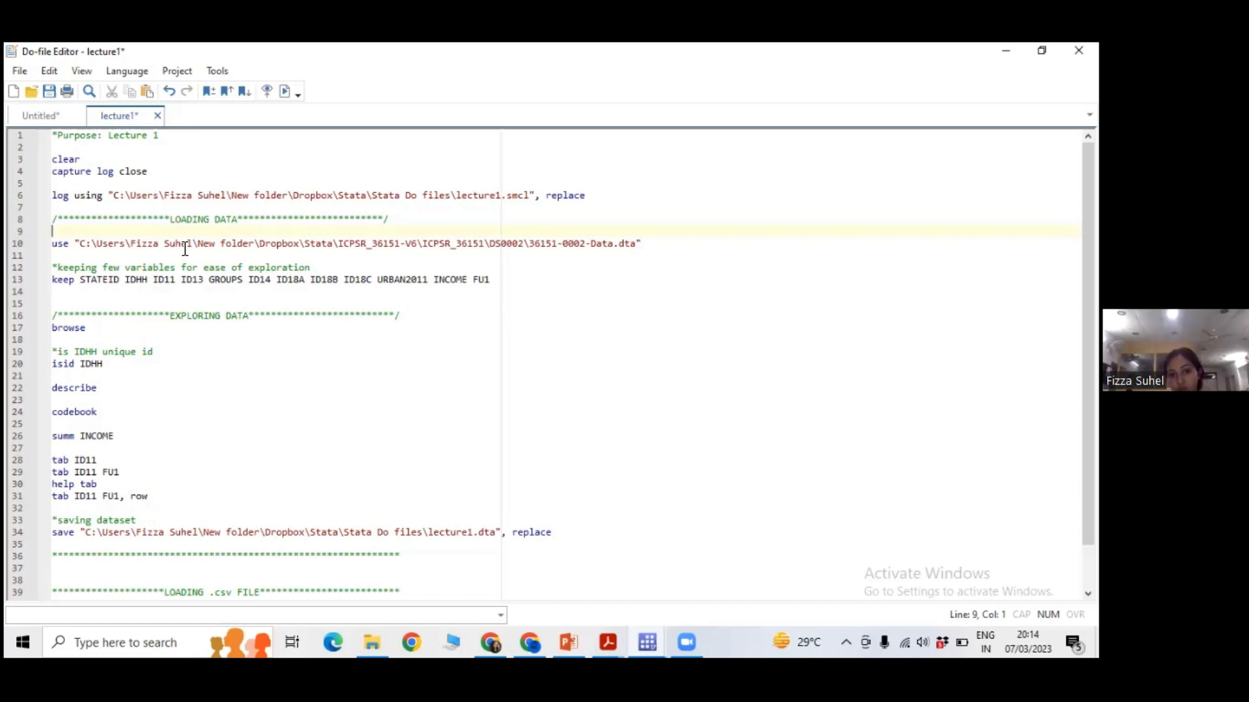
click(498, 196)
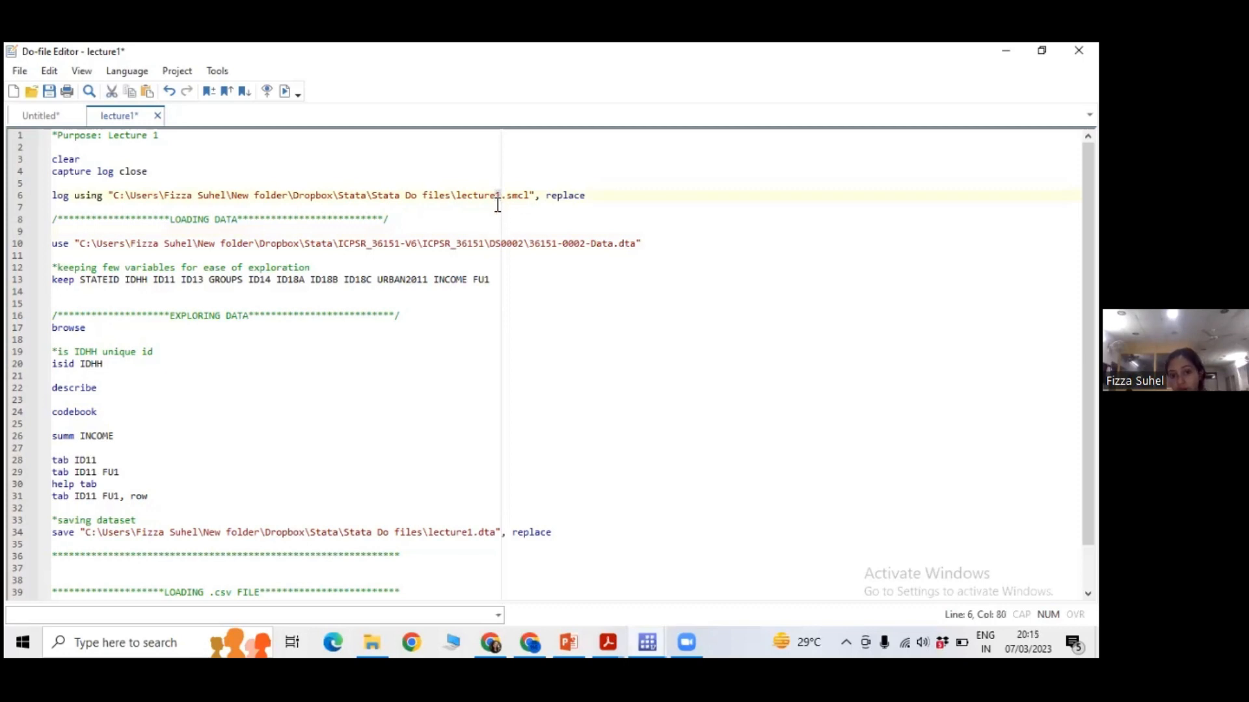
click(550, 196)
drag(591, 196, 541, 196)
click(543, 222)
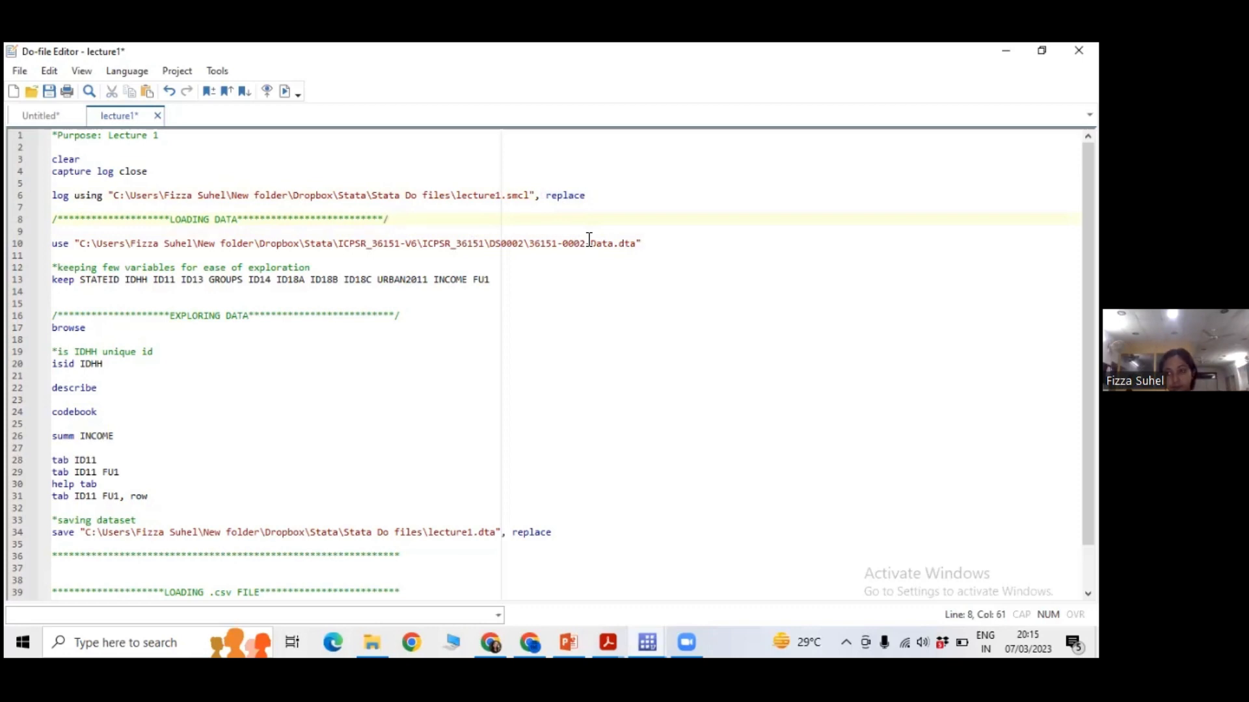
click(466, 303)
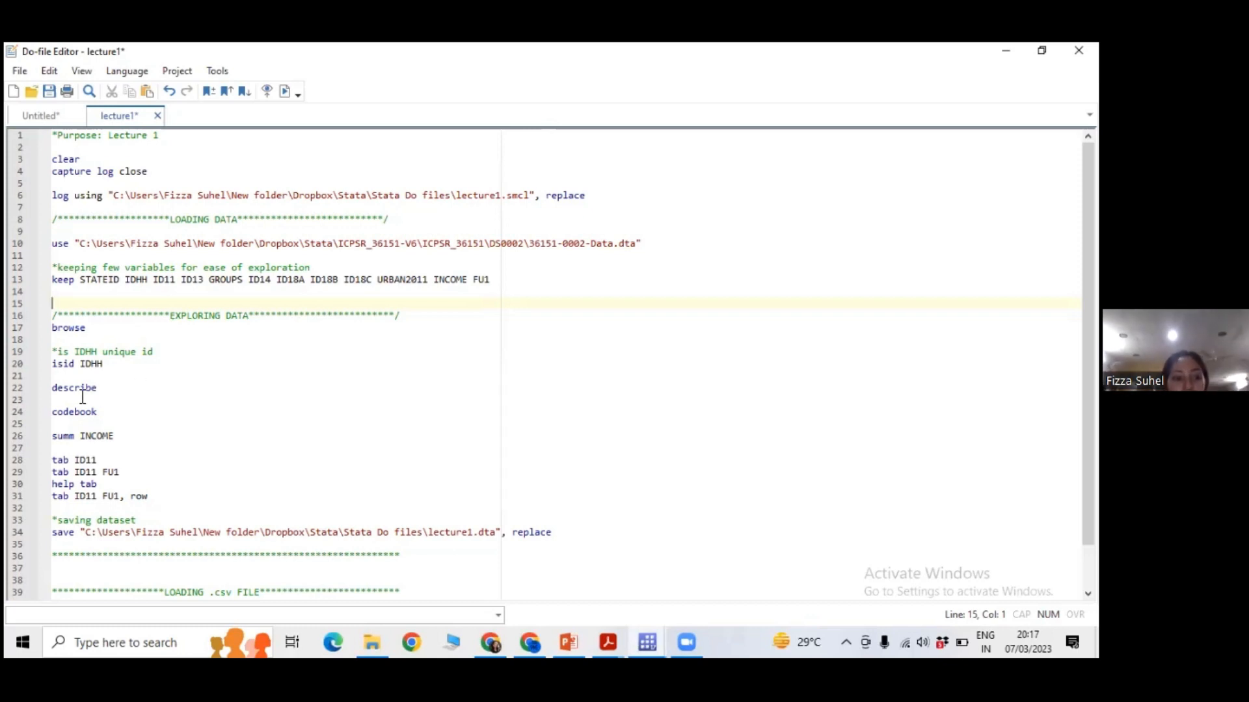
Run the describe command on line 22 and review the listed variables in the main Stata window.
mouse_move(53, 391)
mouse_down()
mouse_move(114, 393)
mouse_move(49, 389)
mouse_up()
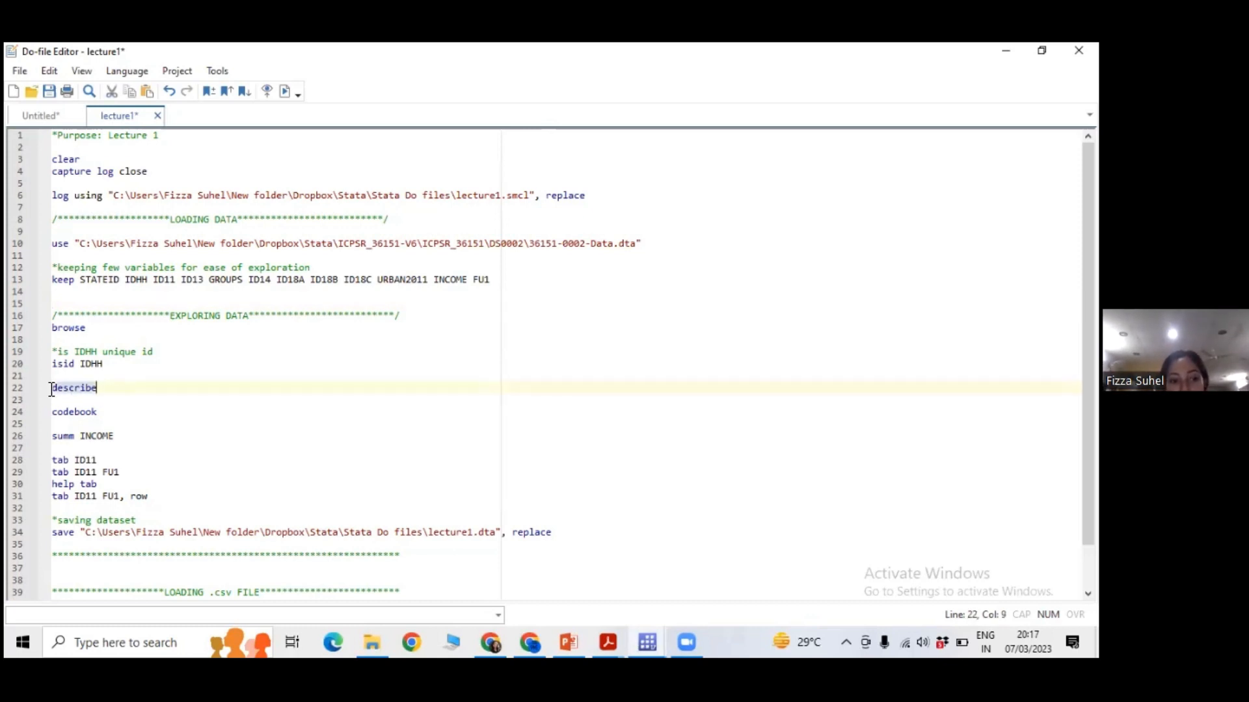
click(284, 94)
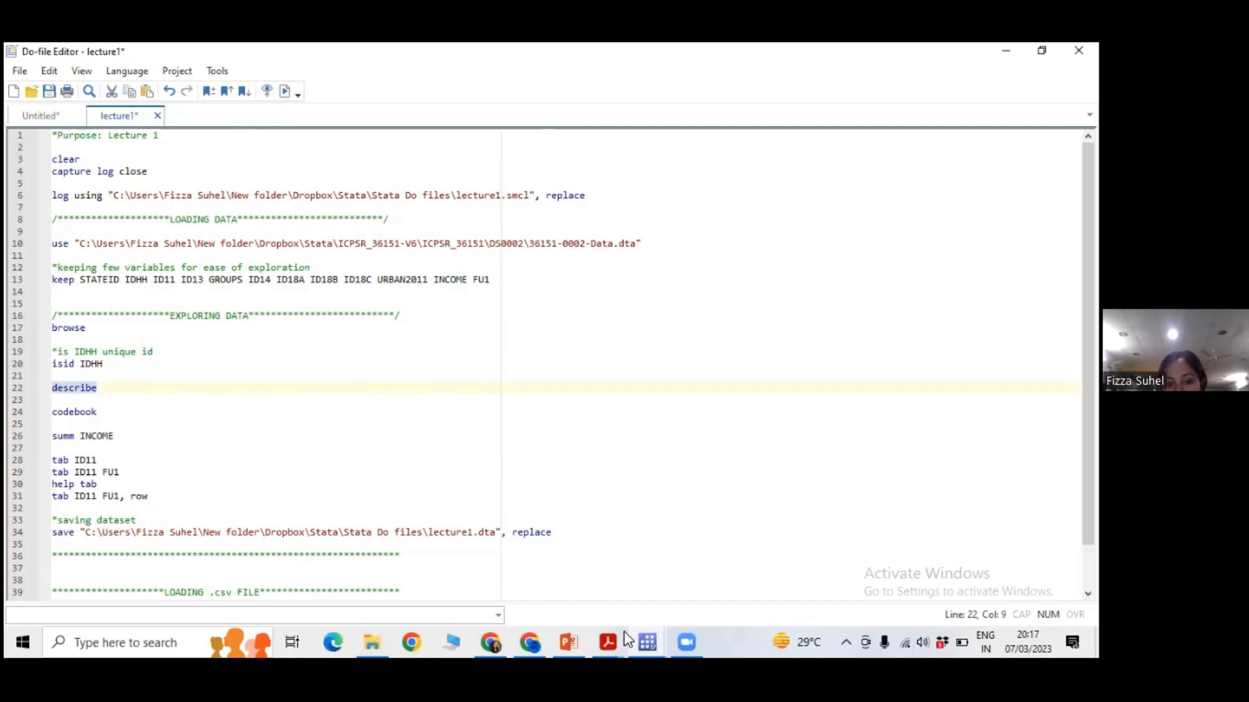
click(642, 633)
click(557, 581)
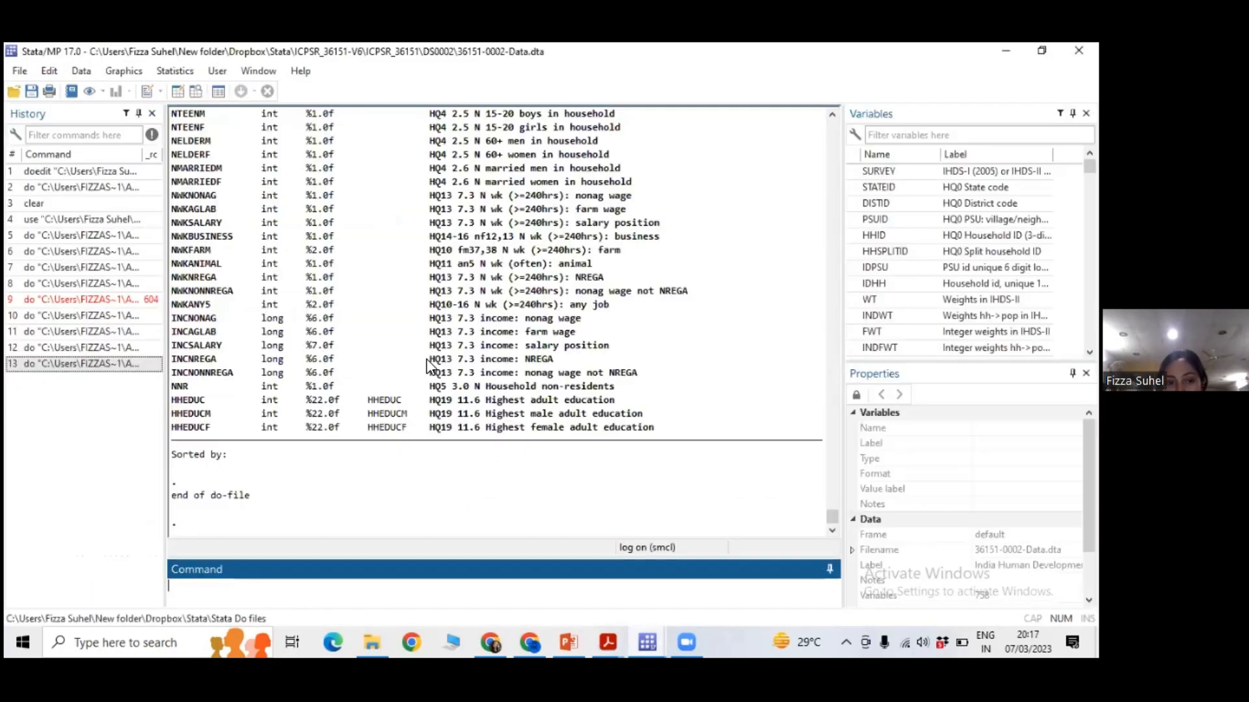
scroll(429, 366, up, 15)
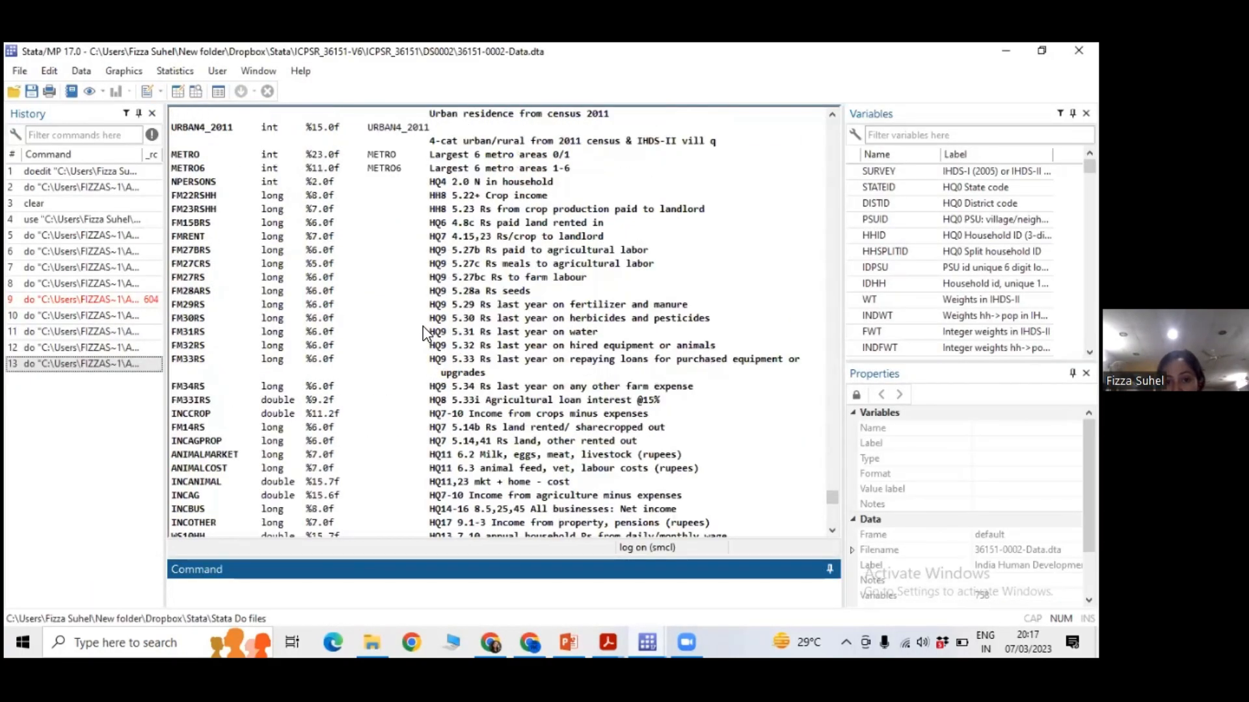
scroll(426, 334, up, 12)
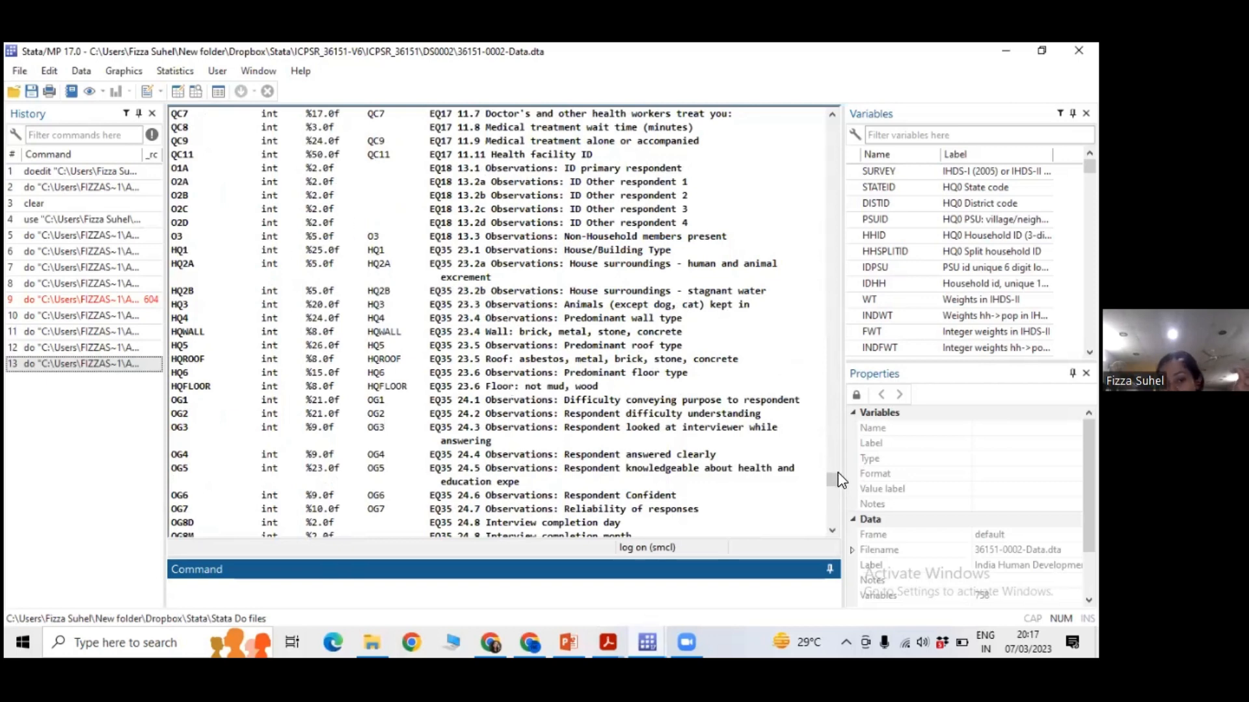
Switch briefly to the do-file, then examine the earlier part of the describe output in the main Stata window.
click(641, 634)
click(698, 574)
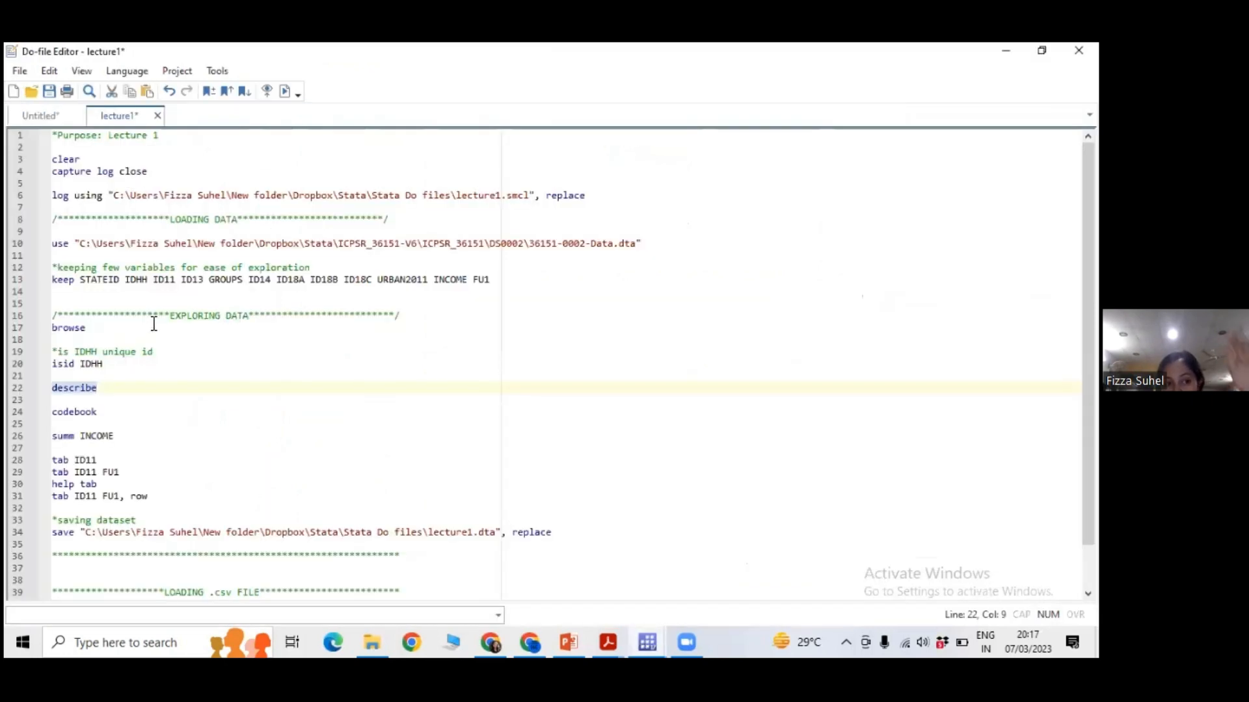
click(122, 340)
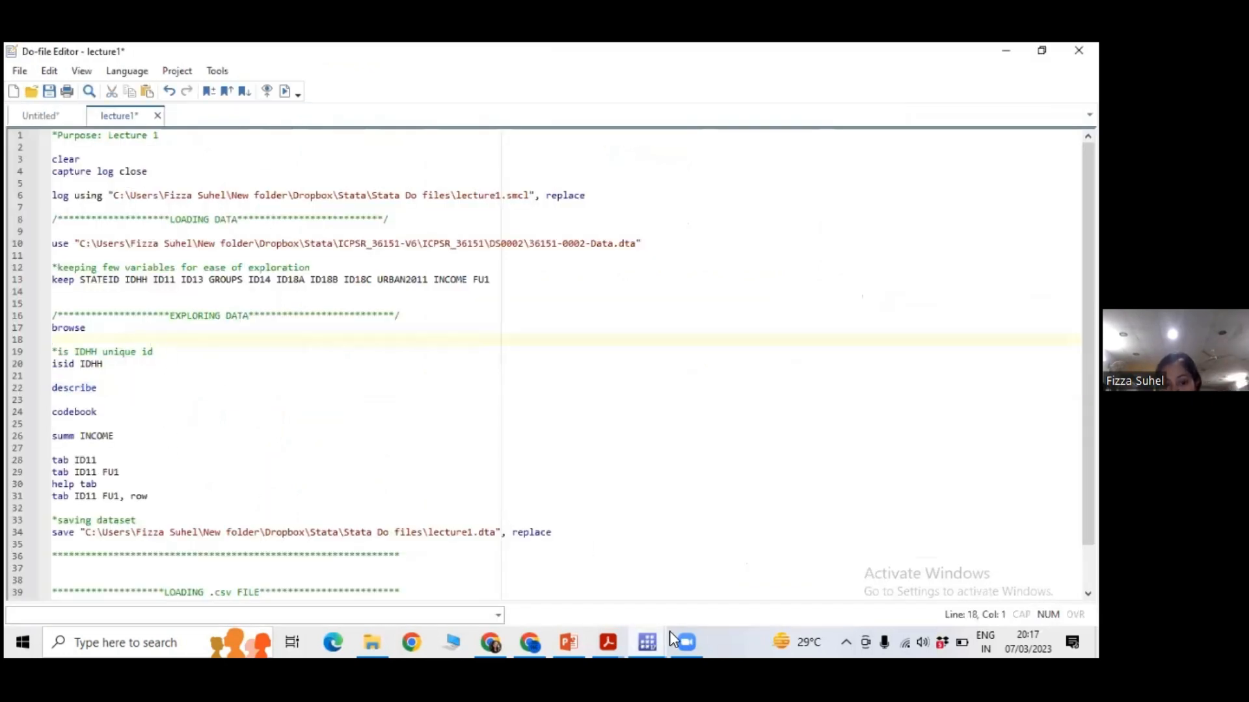
click(654, 641)
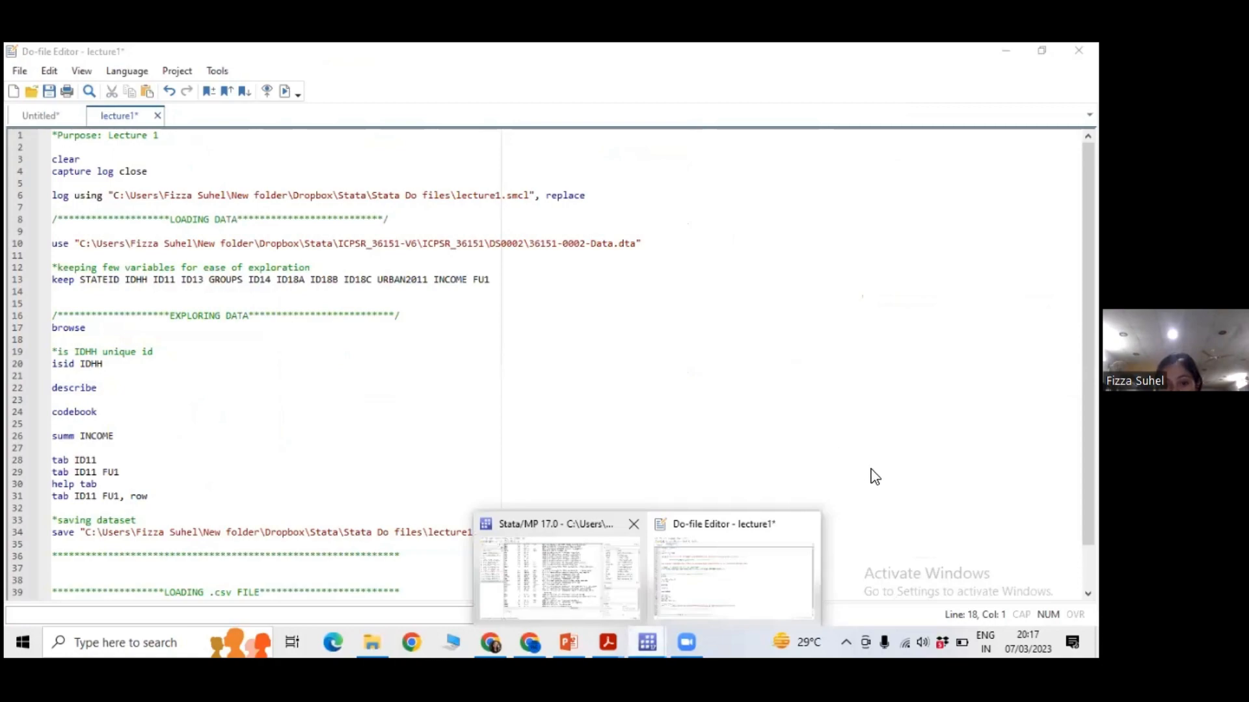
click(560, 579)
drag(831, 482, 758, 371)
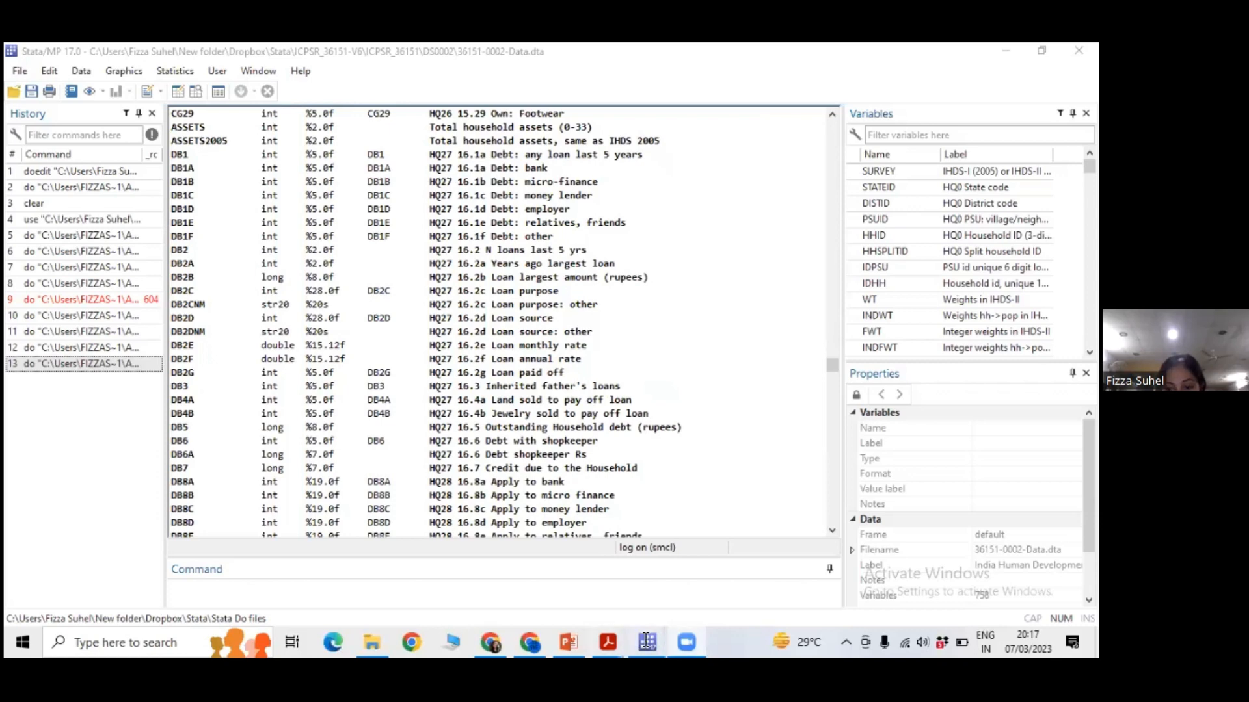
Run lines 3 to 13 of the do-file to clear memory, restart the log, reload the data and keep the selected variables.
mouse_move(647, 641)
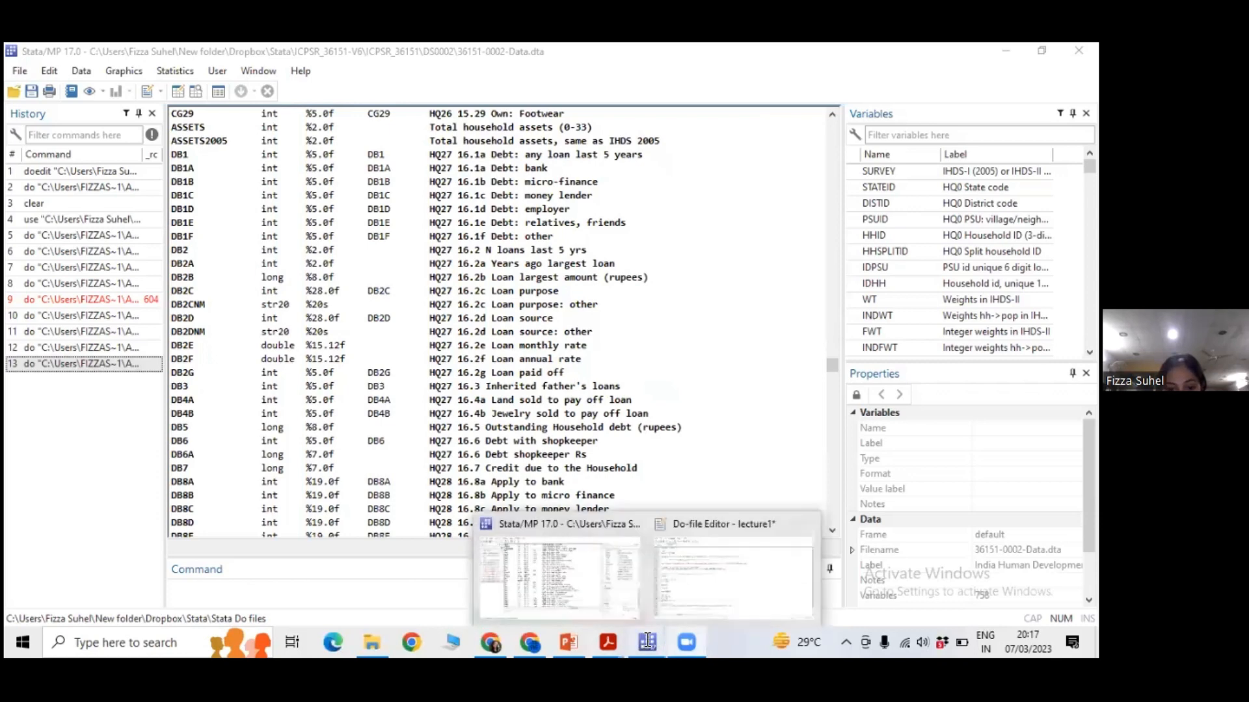
click(688, 603)
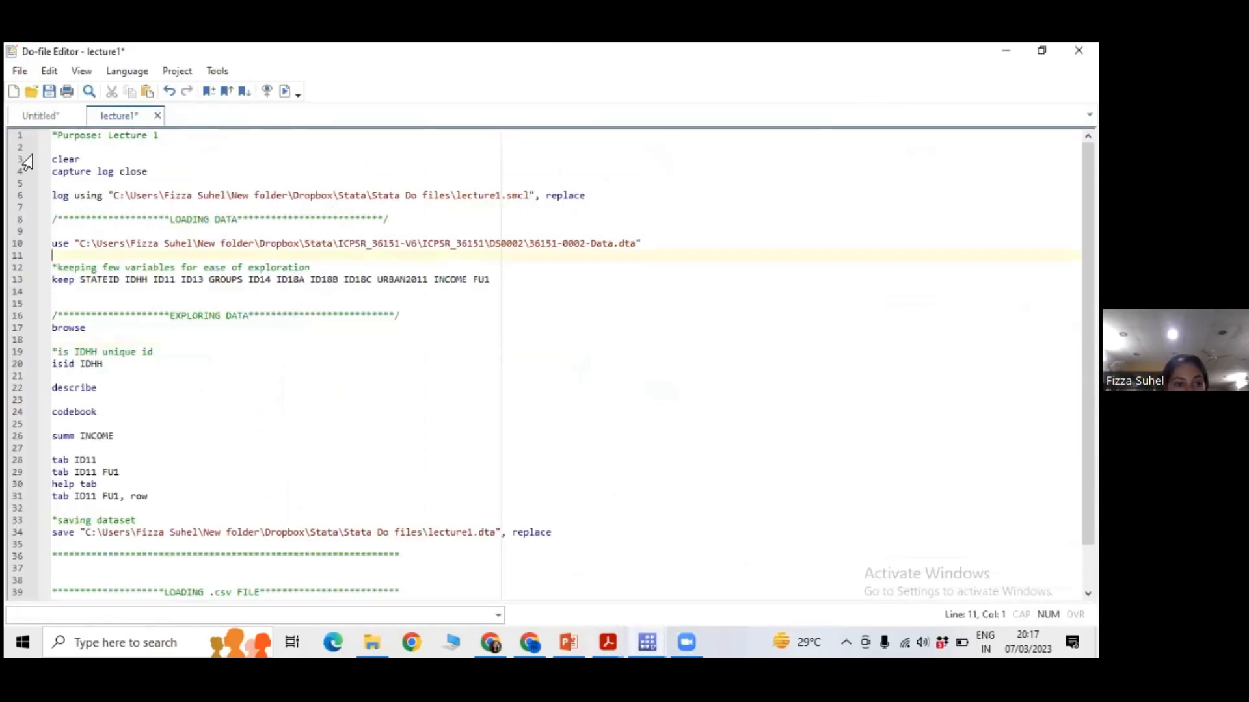
drag(53, 159, 649, 287)
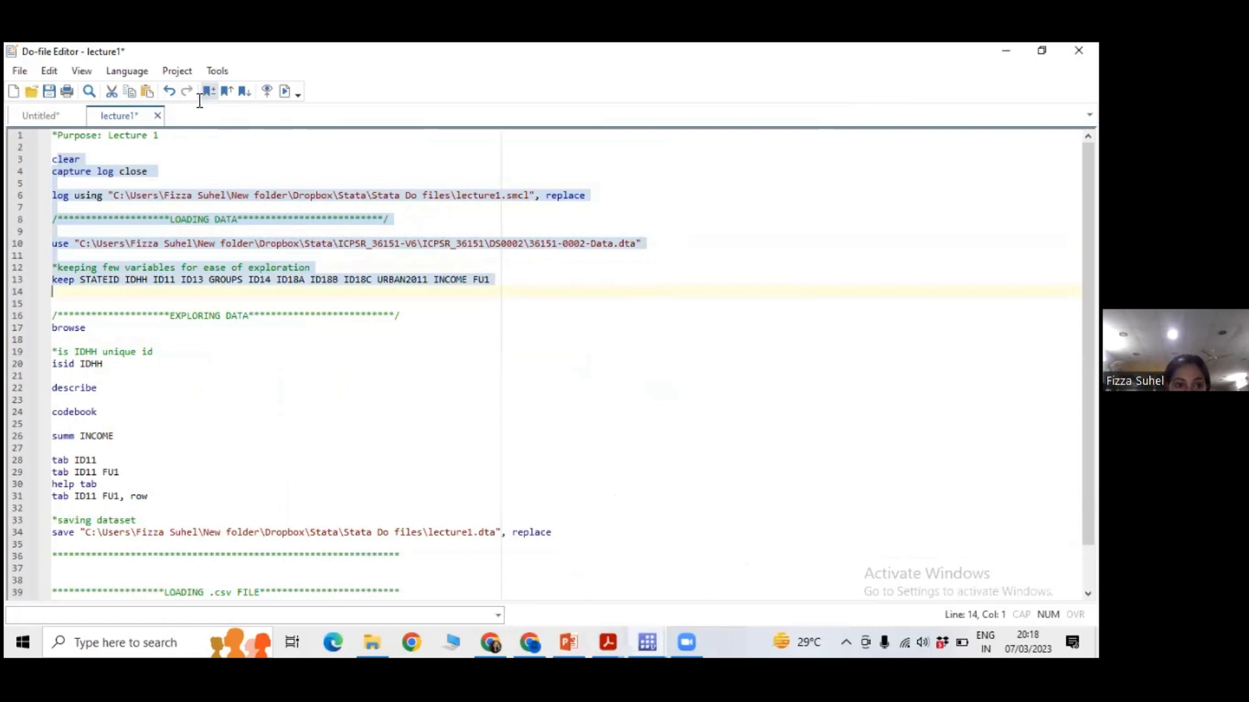
click(288, 93)
Run the browse command on line 17 and look through the kept variables' columns in the Data Editor.
drag(106, 329, 52, 331)
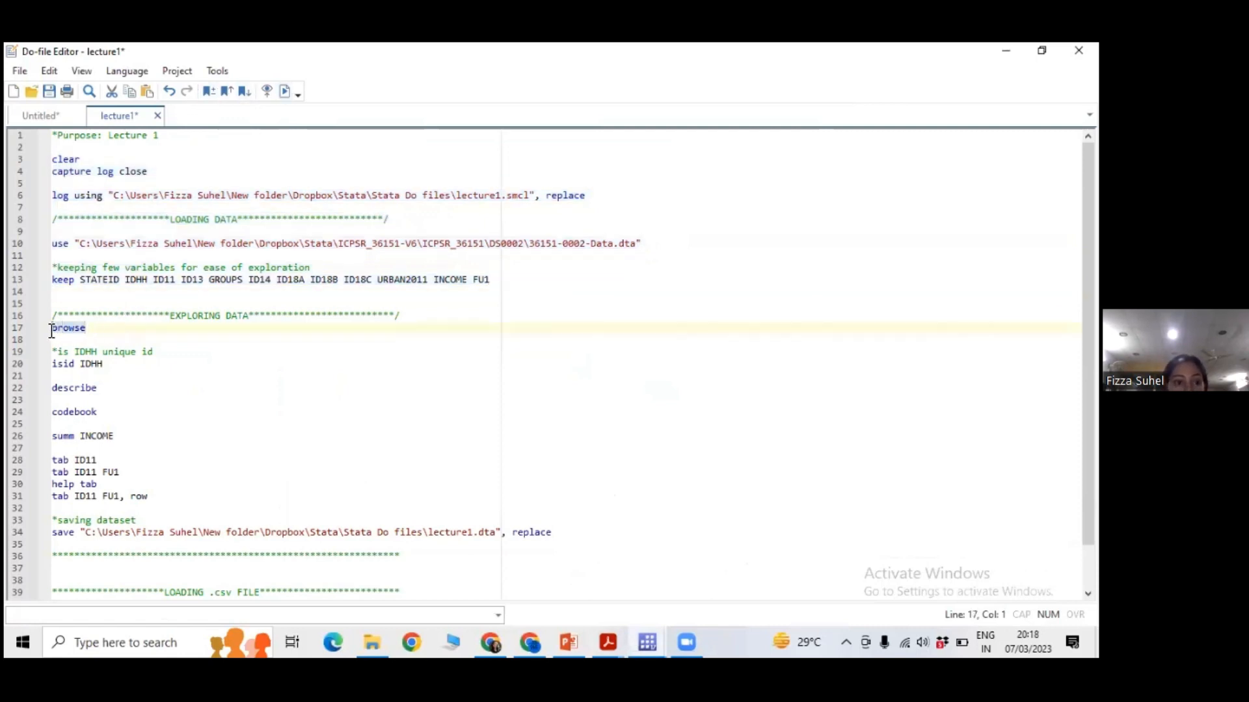
click(285, 93)
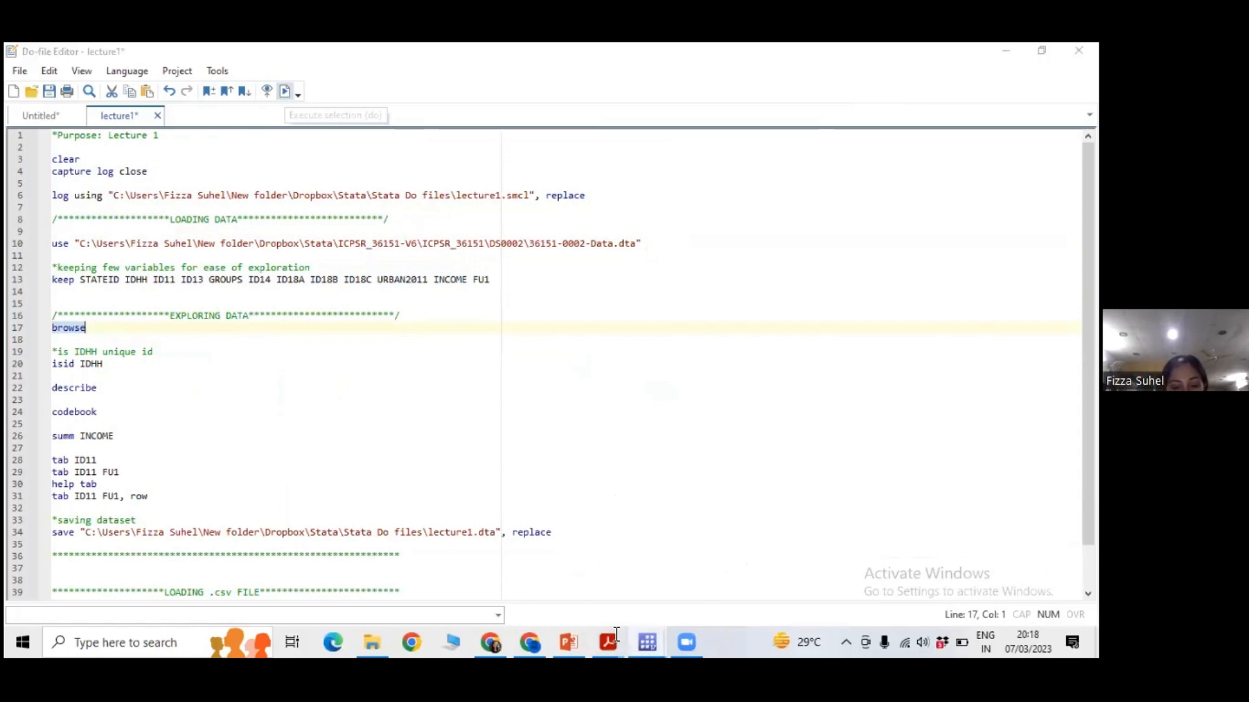
click(501, 589)
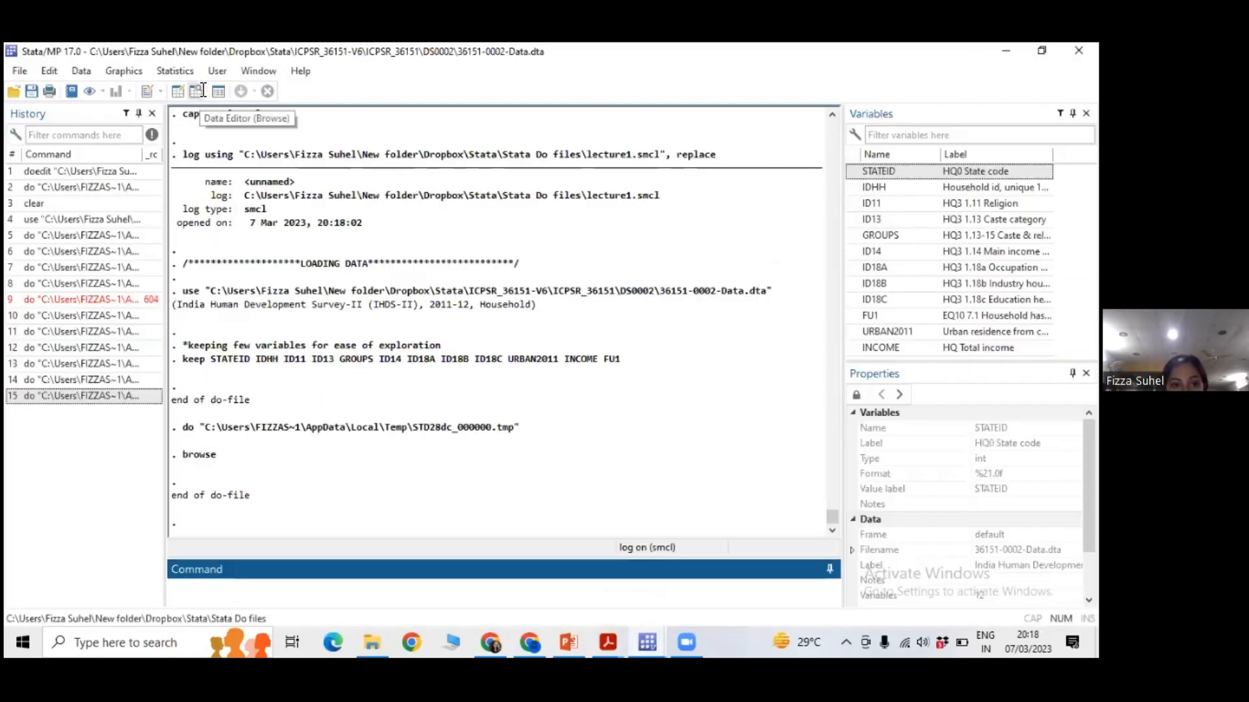
click(195, 92)
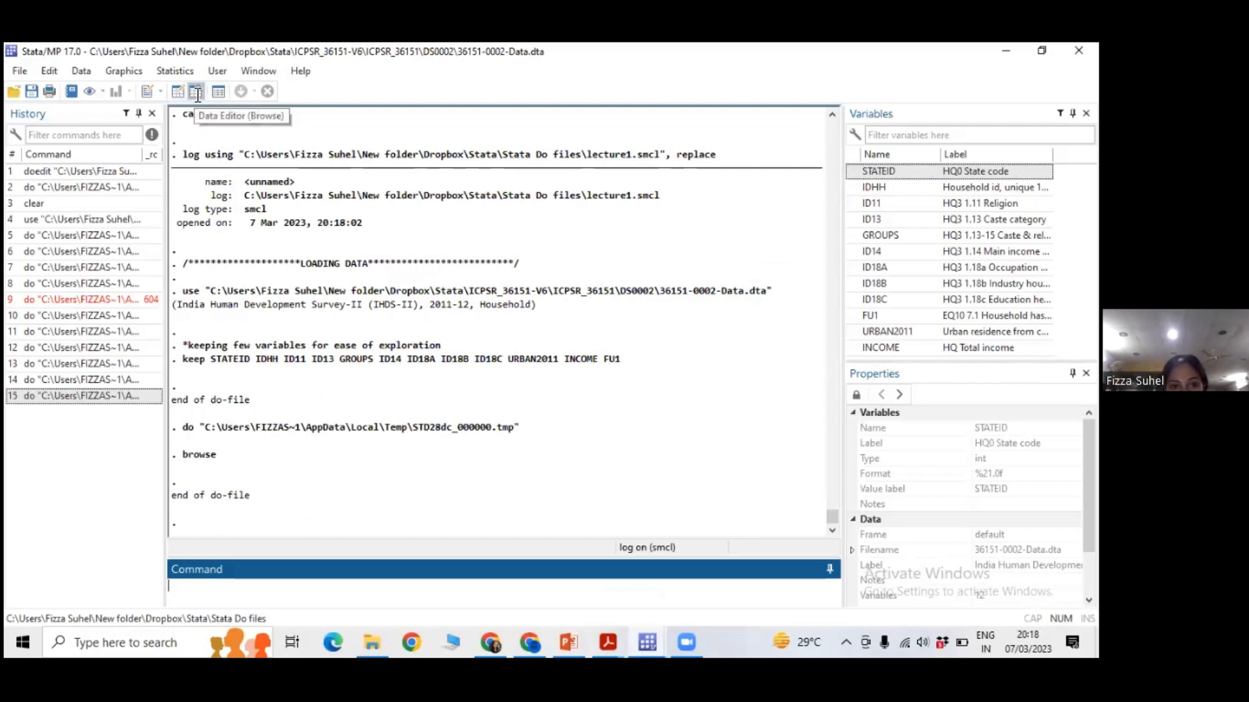
drag(245, 592, 390, 593)
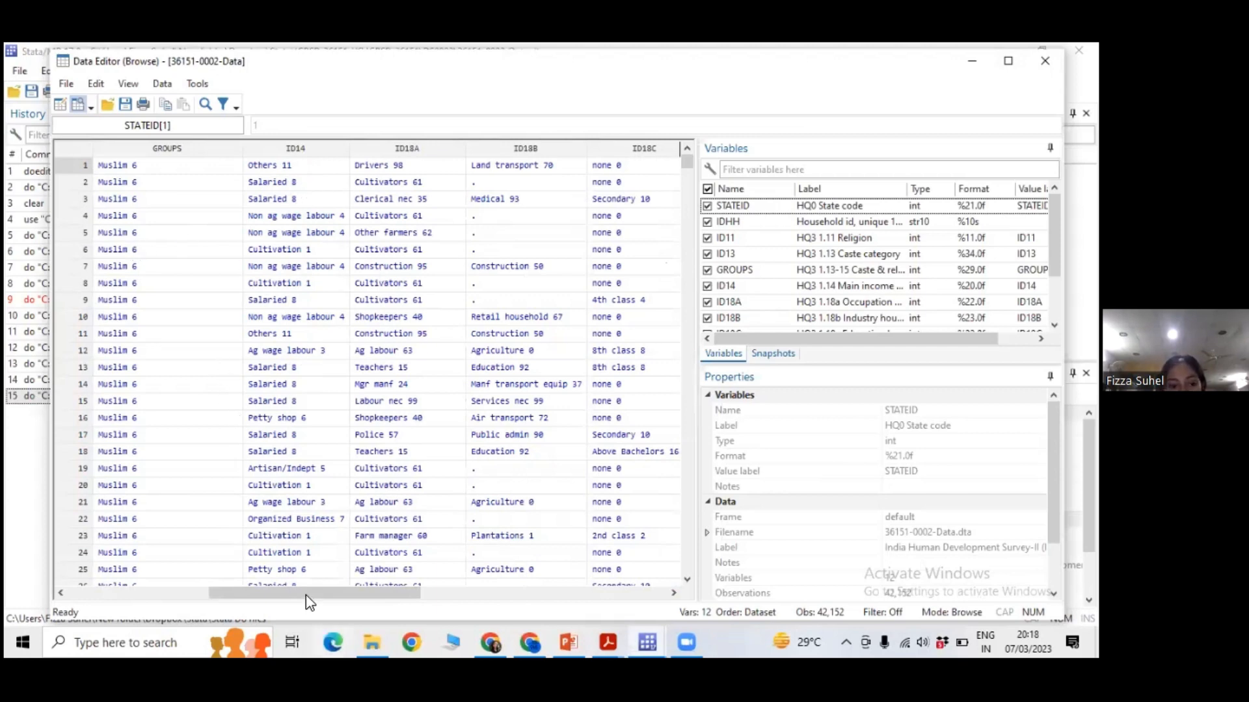
drag(306, 595, 348, 595)
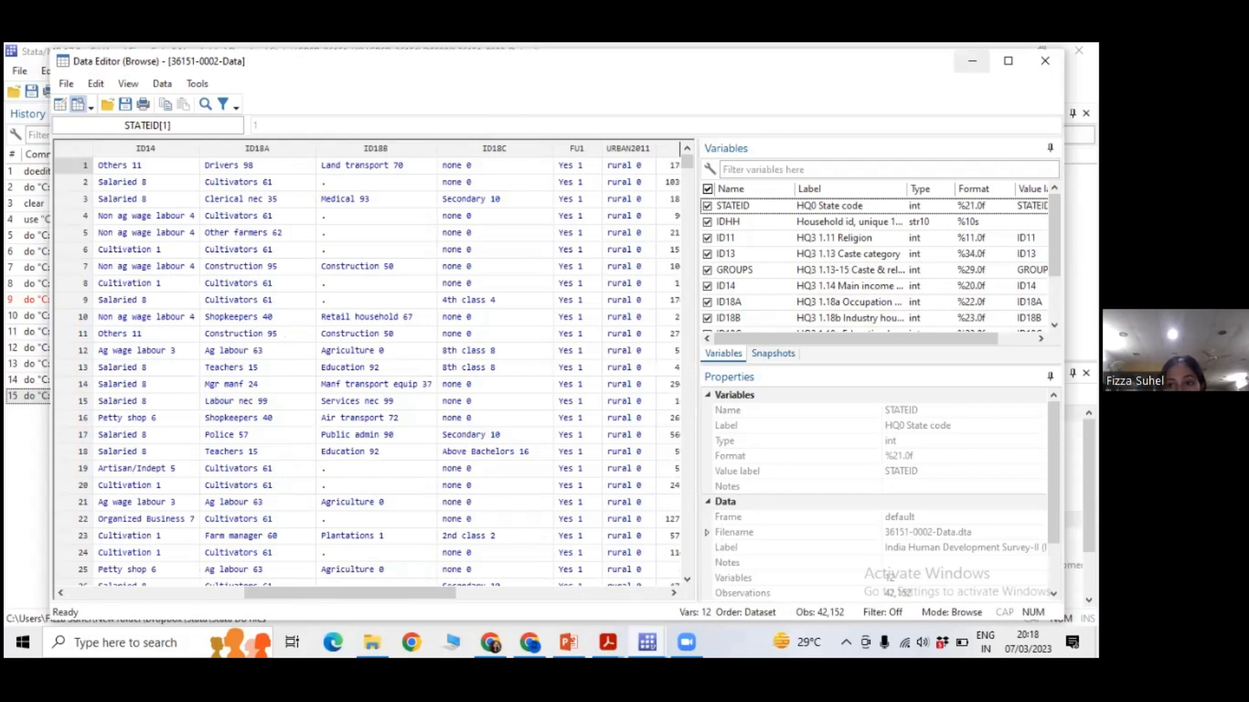
Run the isid IDHH check on lines 19 and 20 of the do-file and highlight the command in the results output.
click(655, 635)
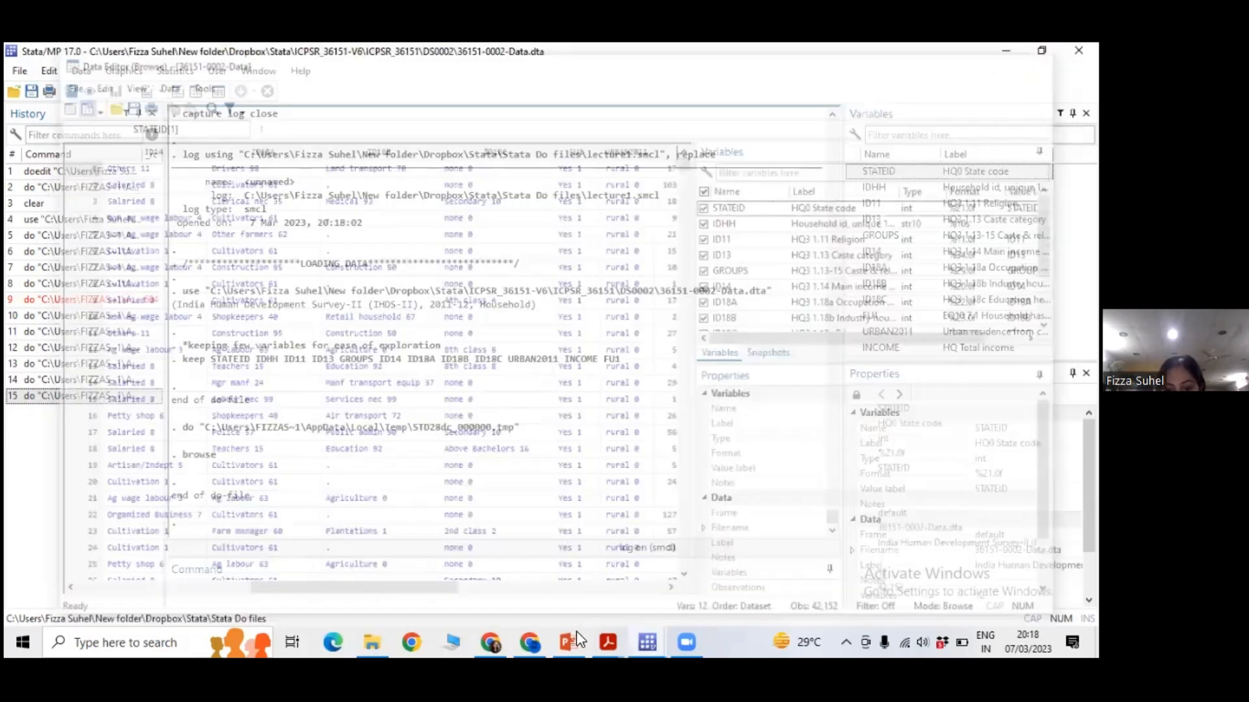
click(654, 582)
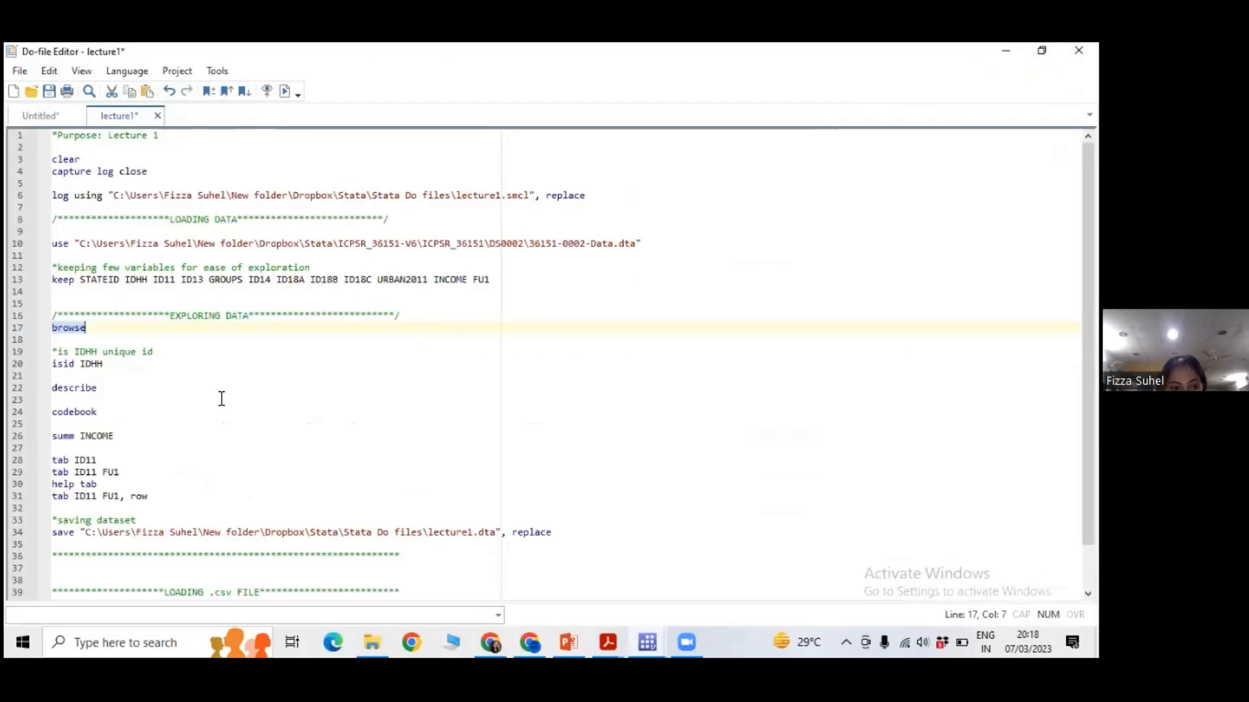
drag(121, 368, 52, 353)
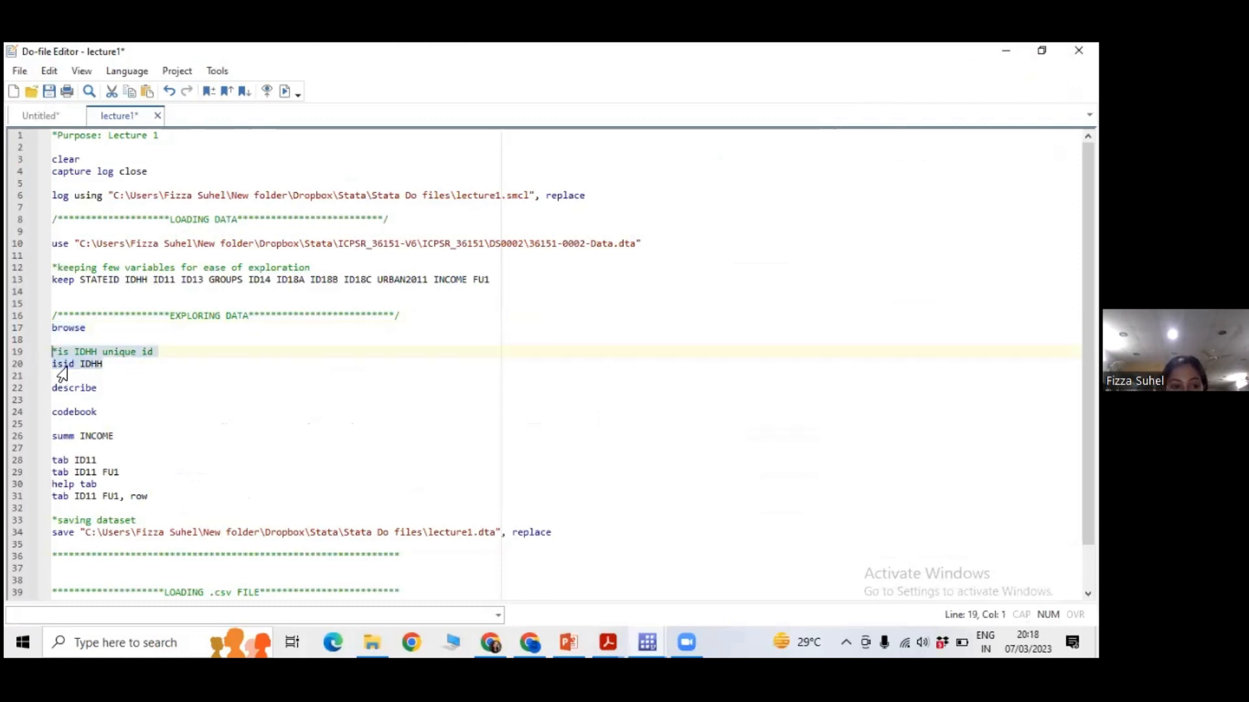
click(287, 94)
click(653, 631)
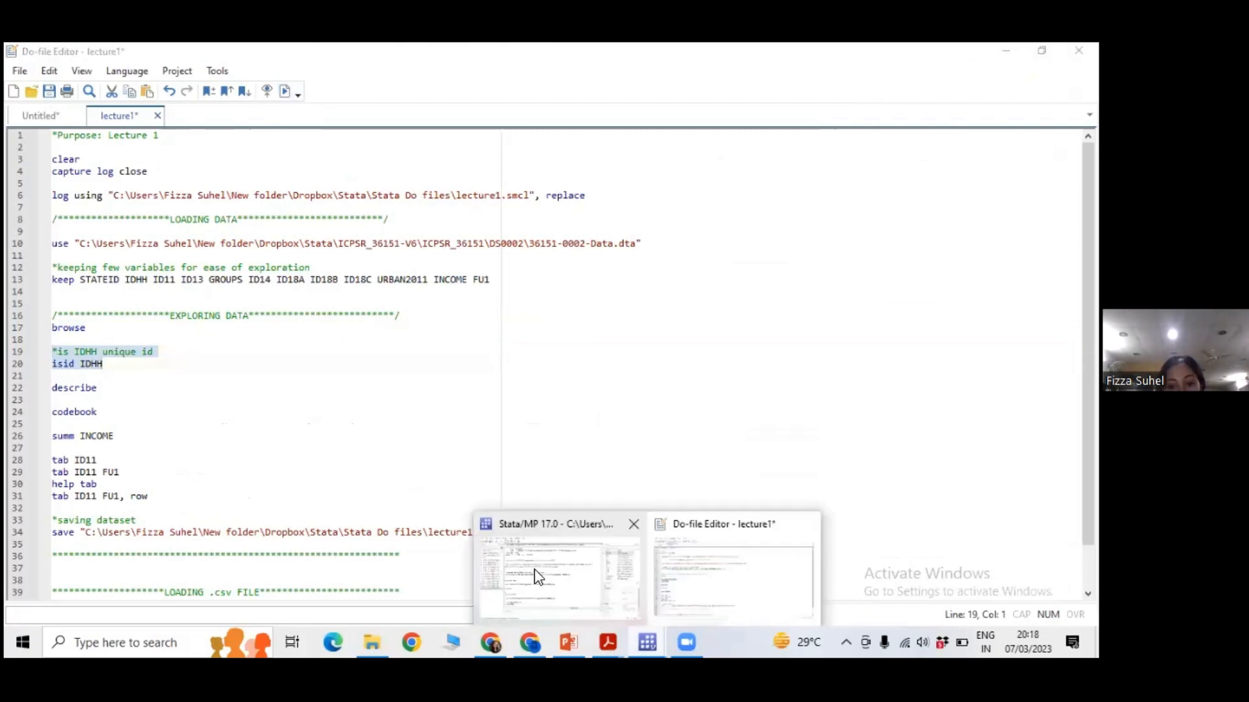
click(540, 582)
drag(183, 456, 257, 471)
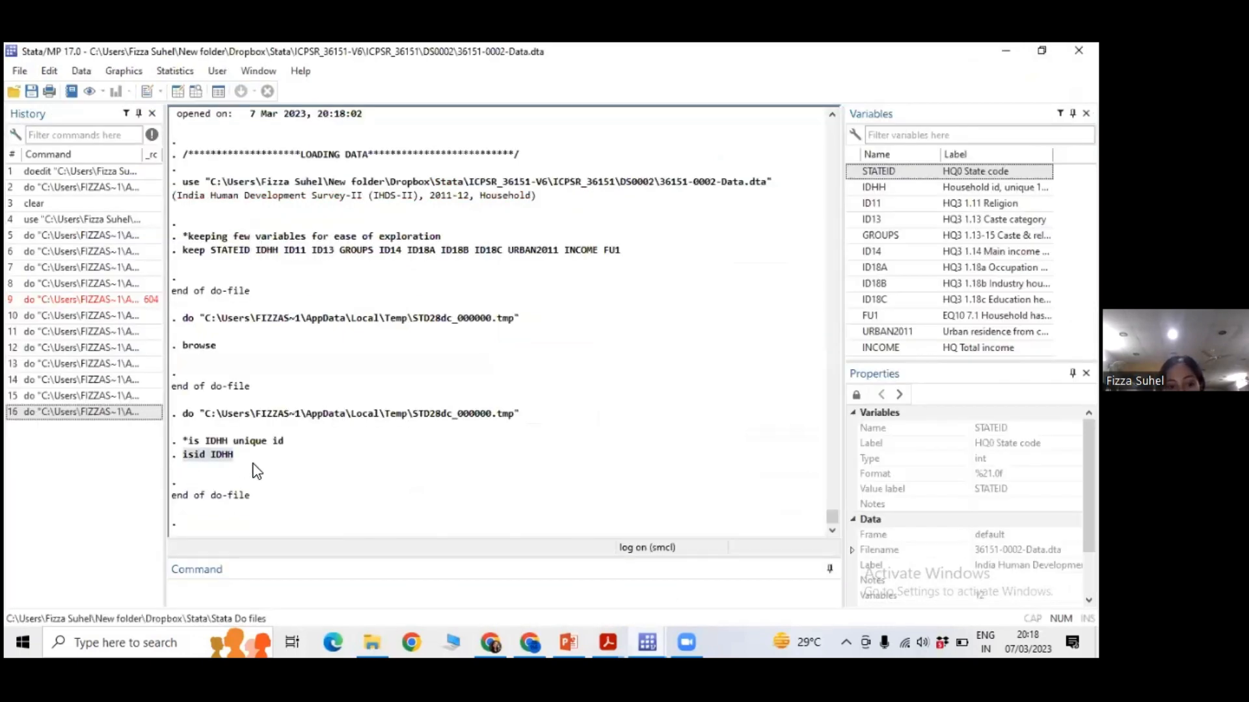
click(193, 449)
drag(183, 455, 237, 455)
click(232, 456)
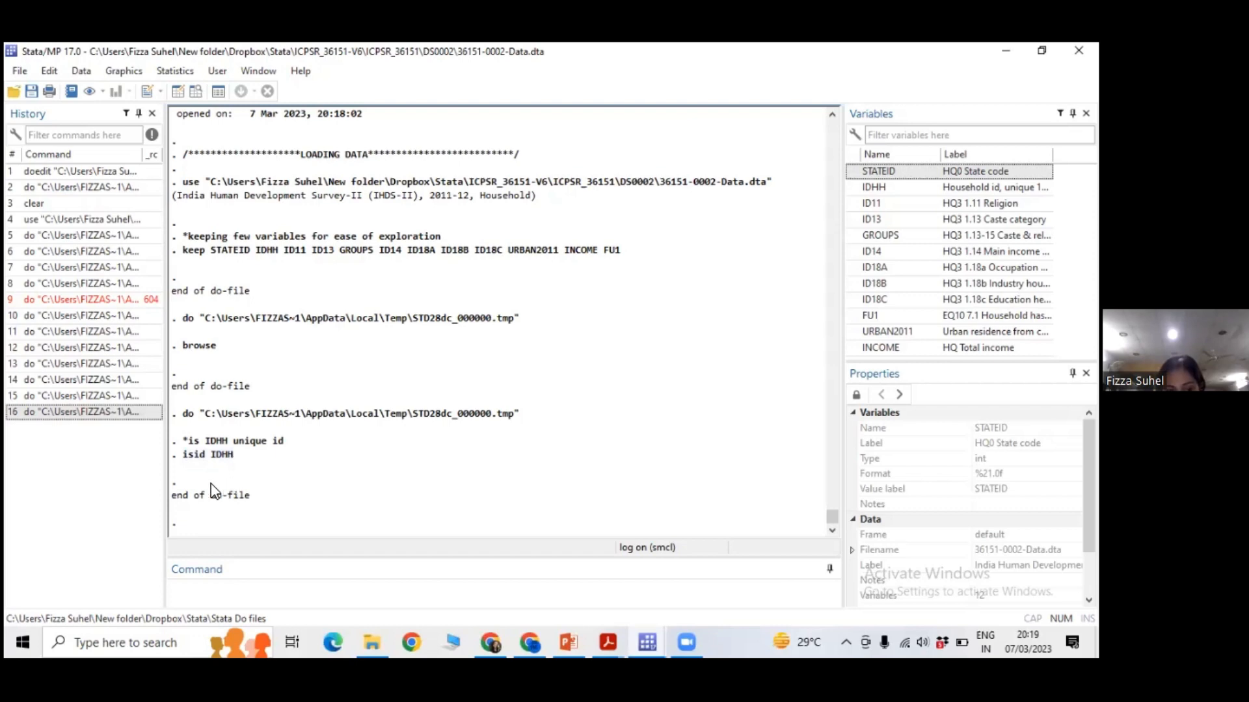
Run isid on ID13 and on STATEID in the main Stata window to test whether each uniquely identifies the observations.
click(282, 590)
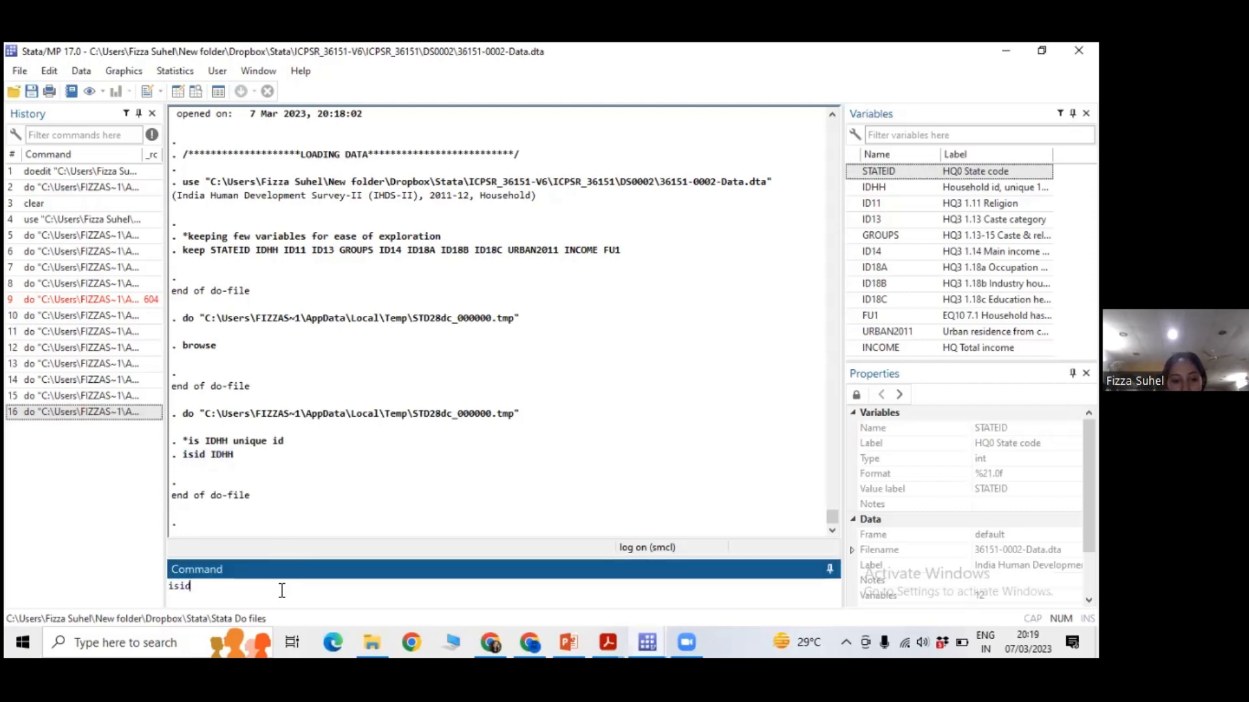
click(855, 220)
key(Return)
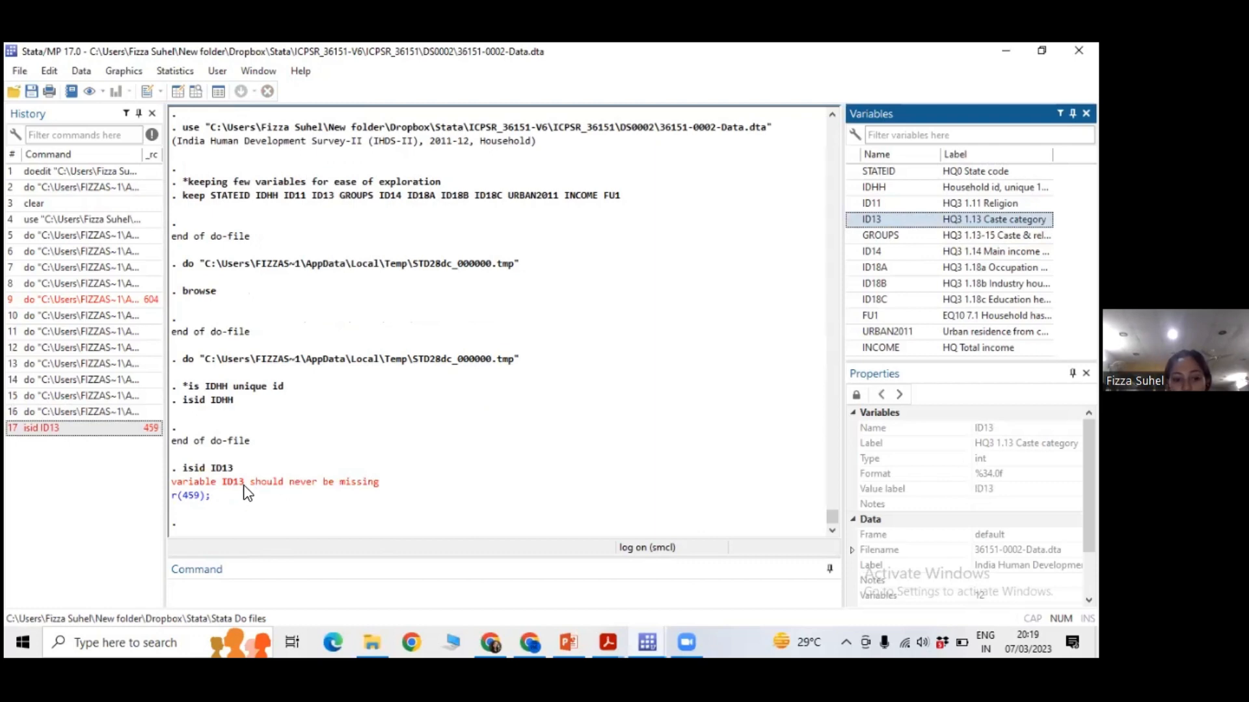
click(317, 594)
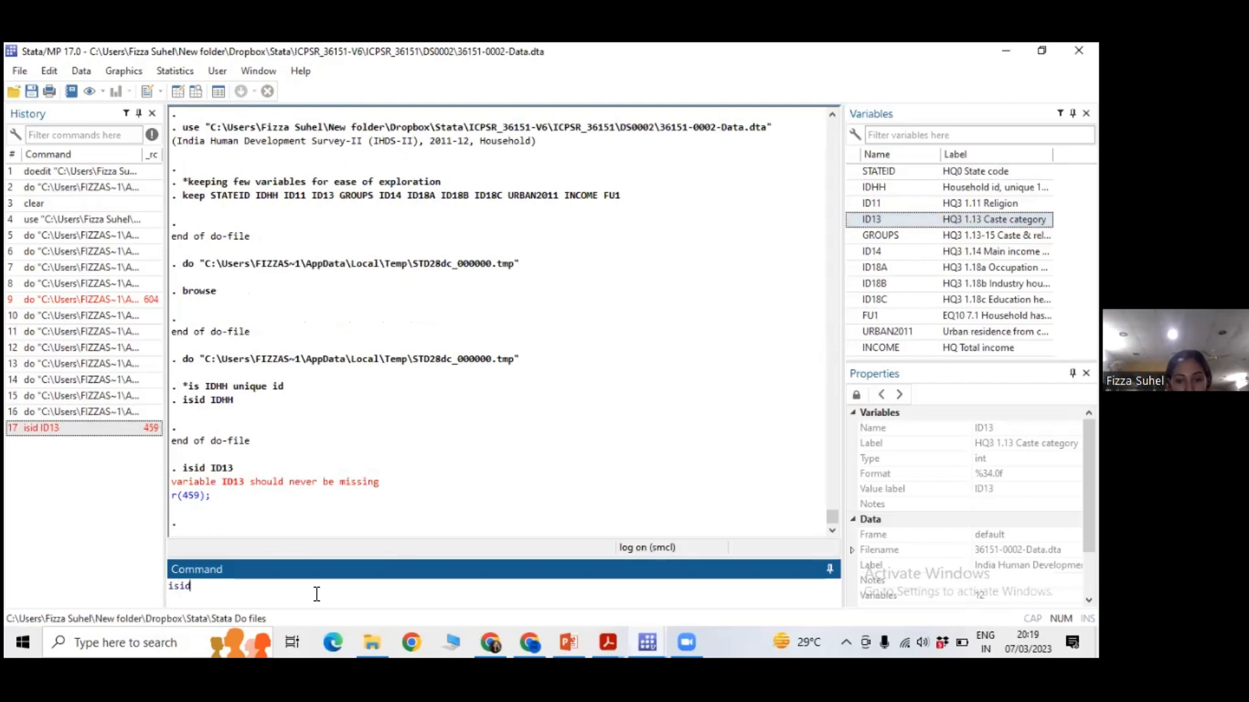
double_click(858, 171)
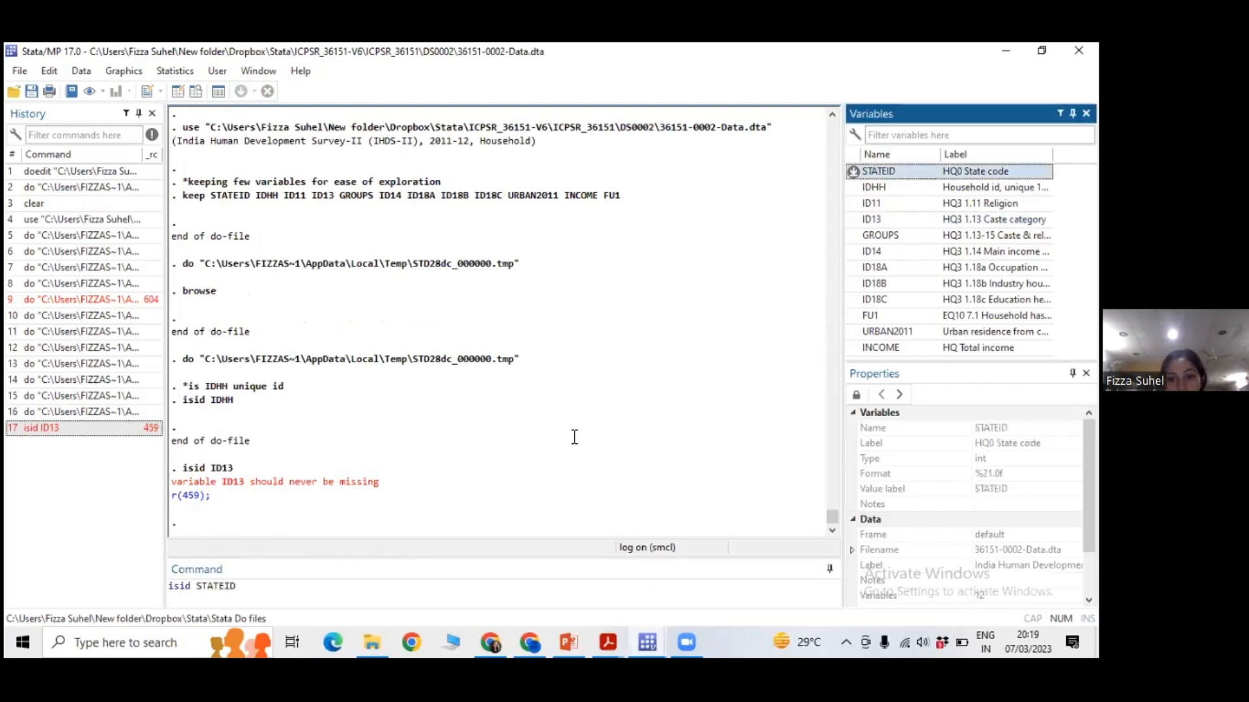
key(Return)
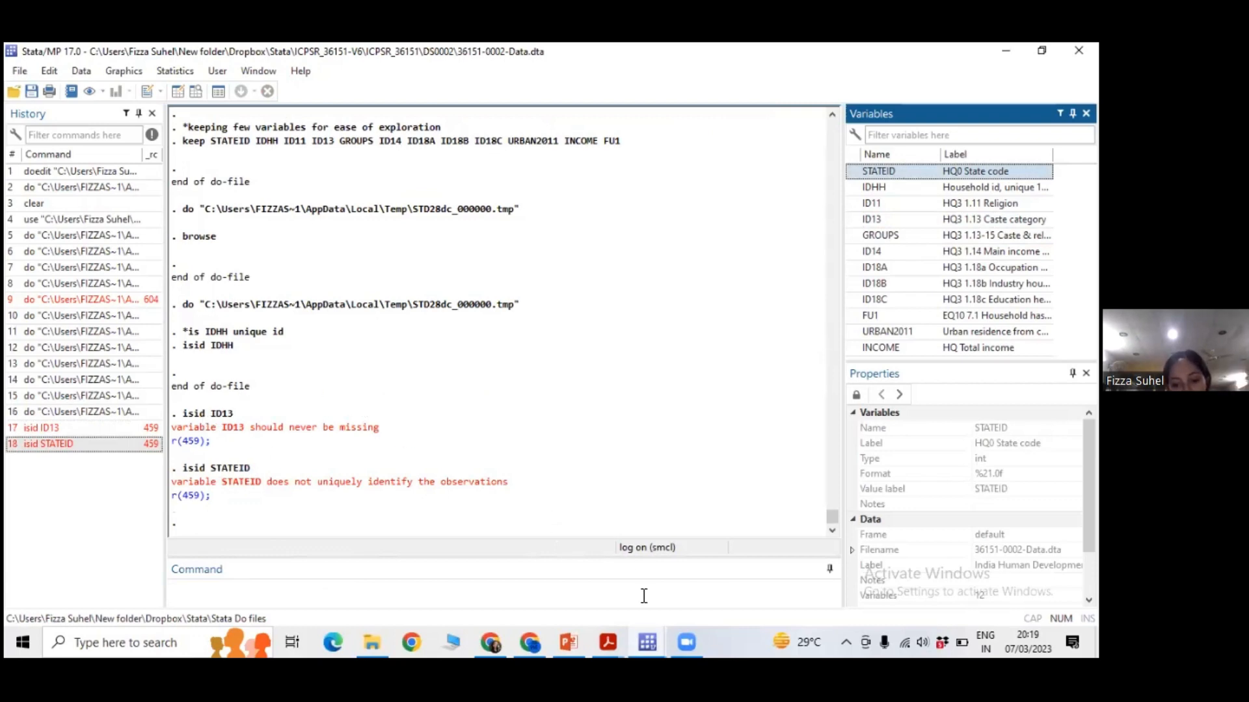
Run the describe command on line 22 of the lecture1 do-file and bring up its output in the main Stata window.
mouse_move(647, 643)
click(729, 573)
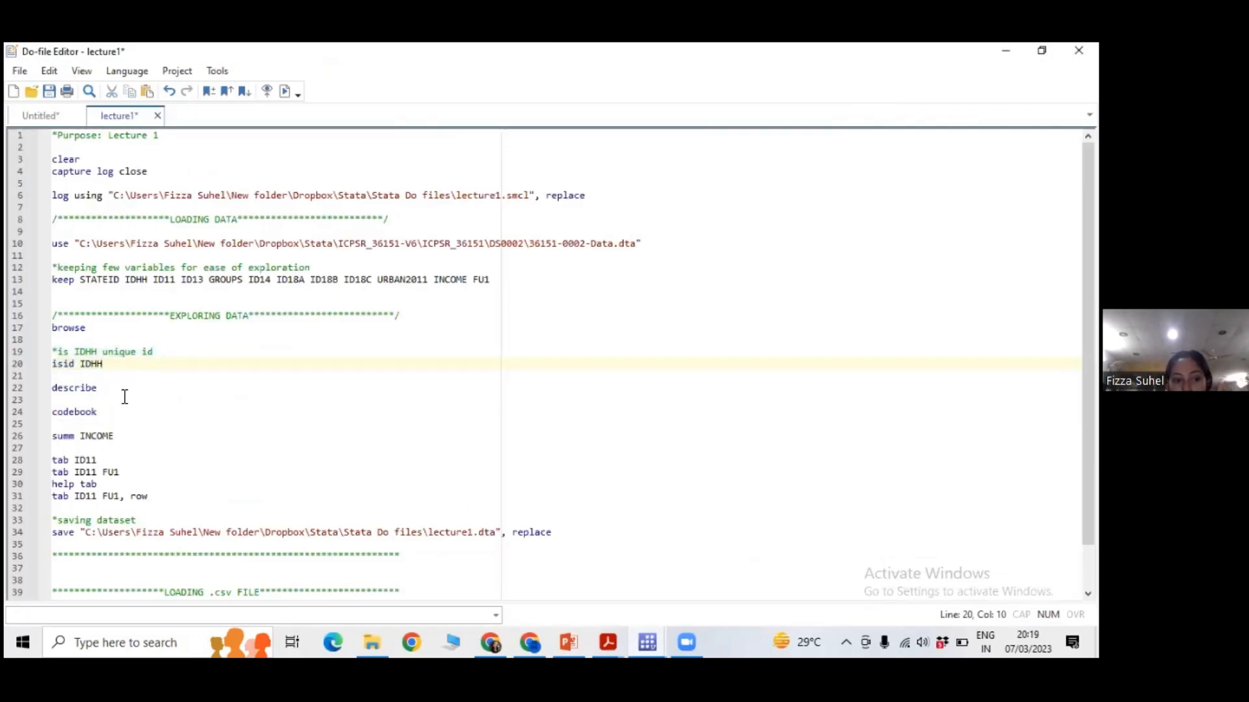
drag(97, 388, 37, 394)
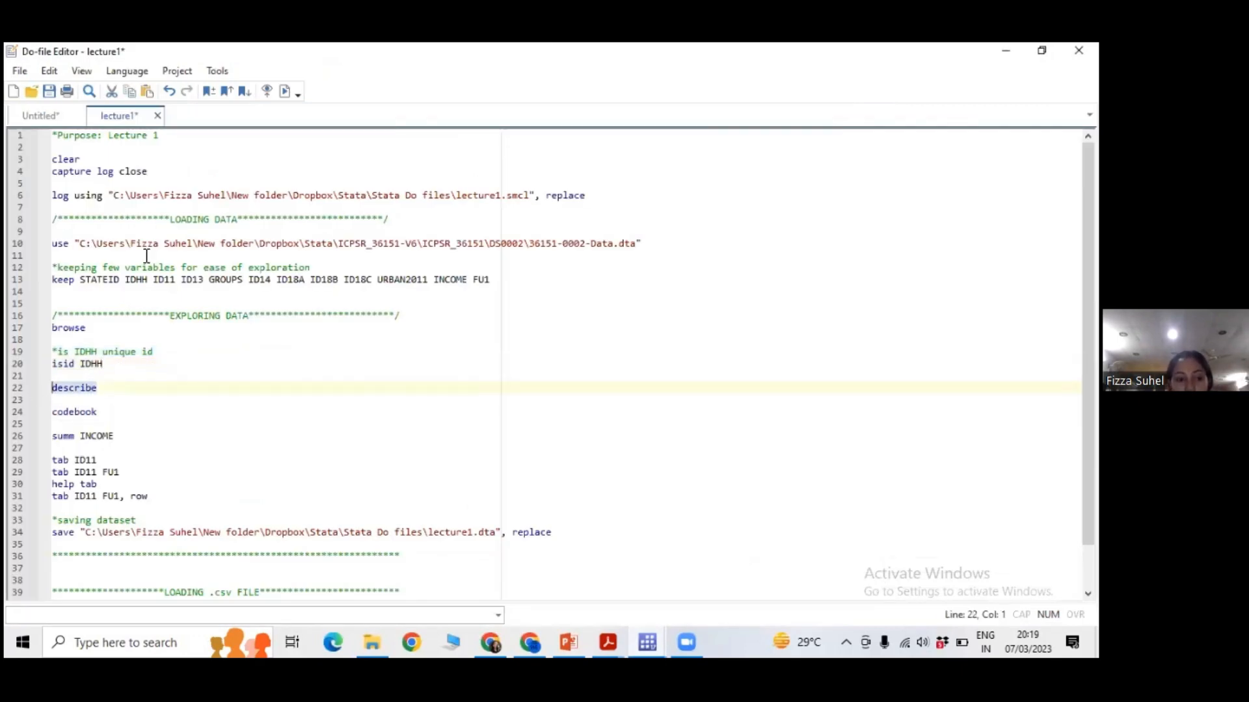
click(286, 92)
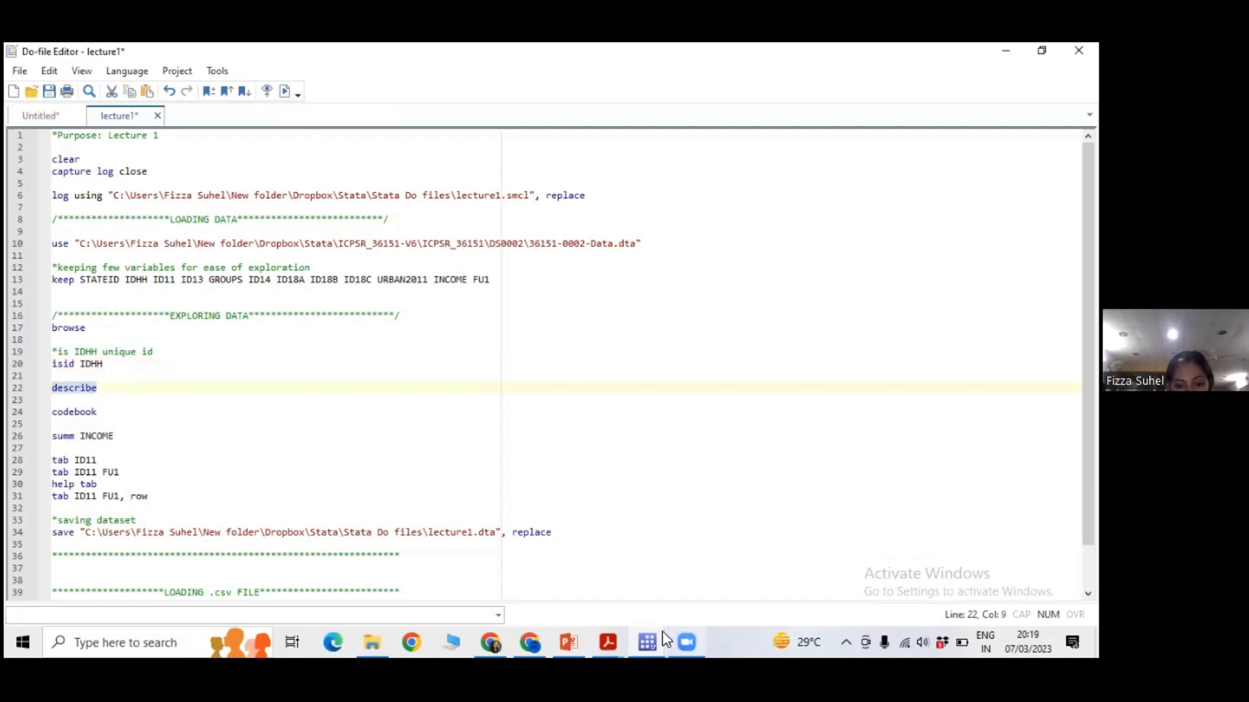
click(650, 634)
click(557, 575)
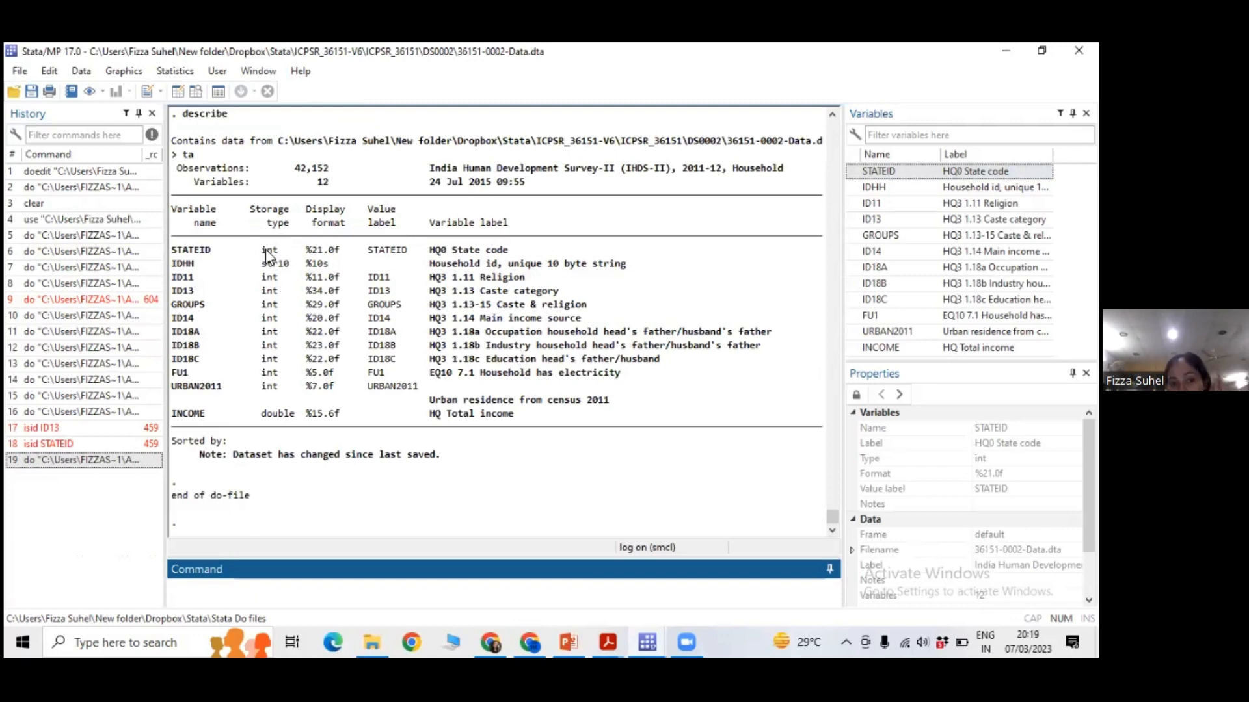
Examine the storage types, display formats, value labels and variable labels of STATEID, IDHH and the neighbouring variables in the describe output.
drag(262, 251, 554, 254)
click(519, 316)
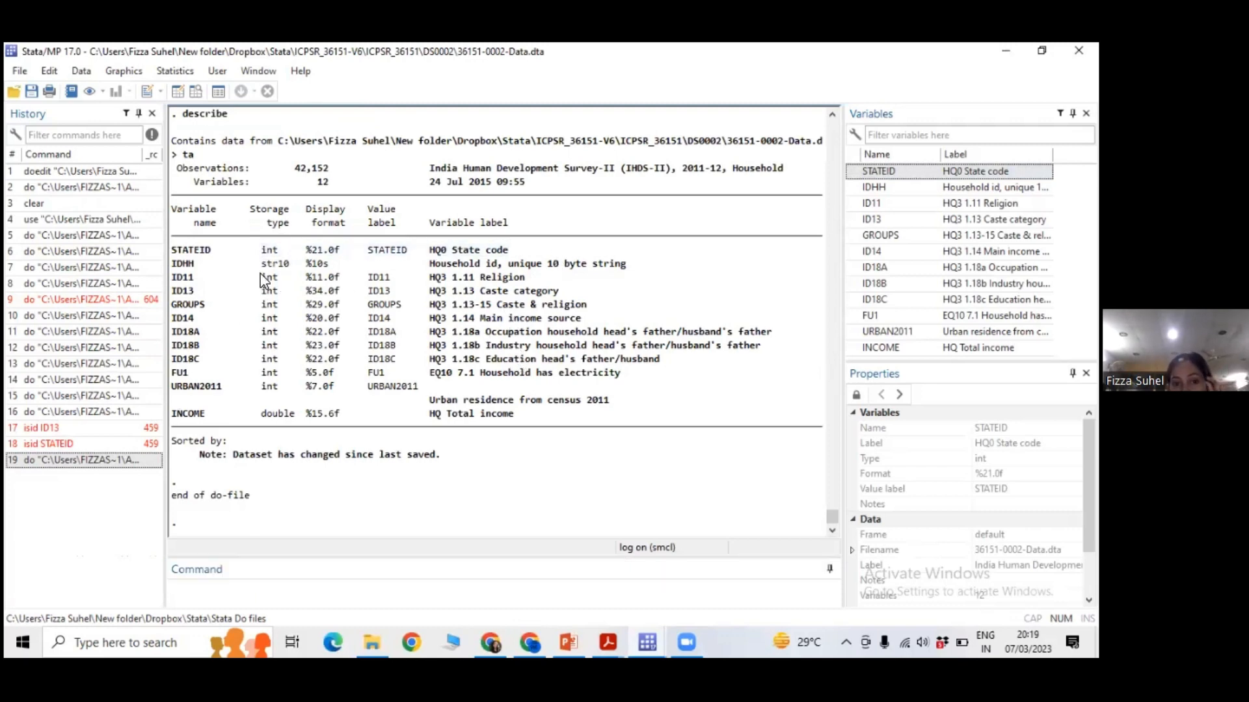
drag(265, 257, 418, 265)
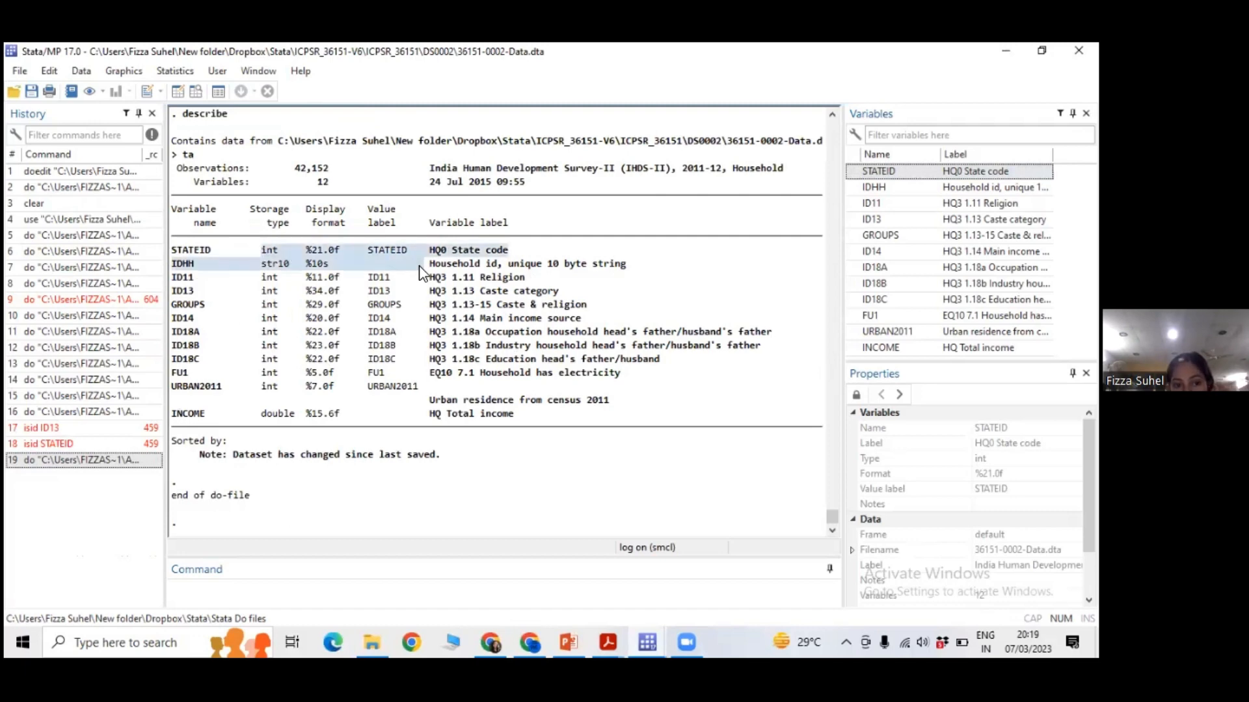
click(496, 331)
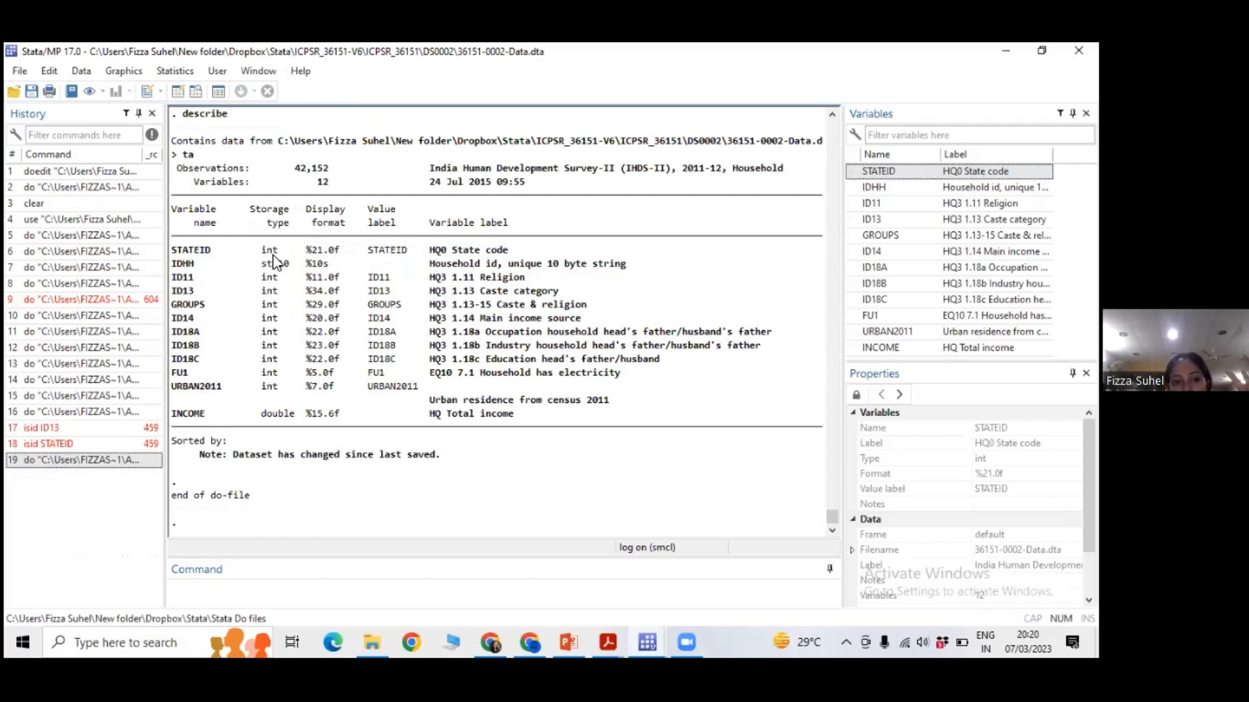
drag(273, 255, 272, 307)
click(272, 340)
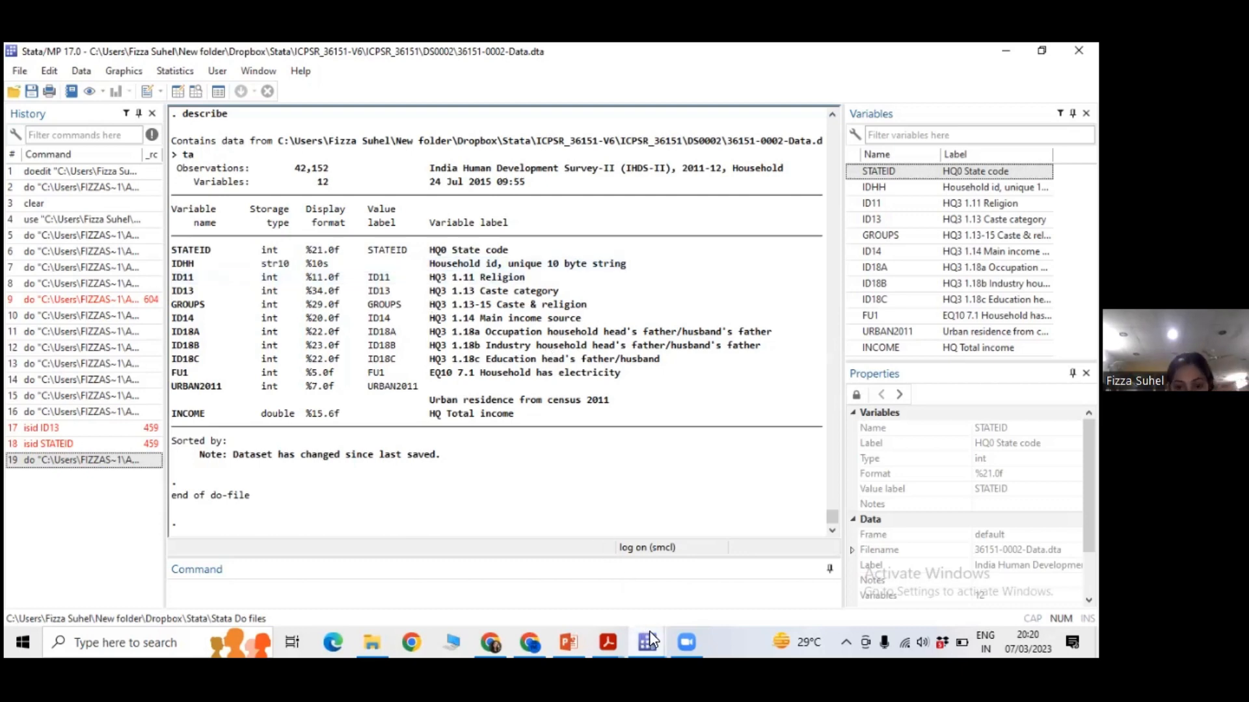
Run the codebook command on line 24 of the do-file and bring up its output in the main Stata window.
mouse_move(649, 630)
click(712, 585)
double_click(103, 412)
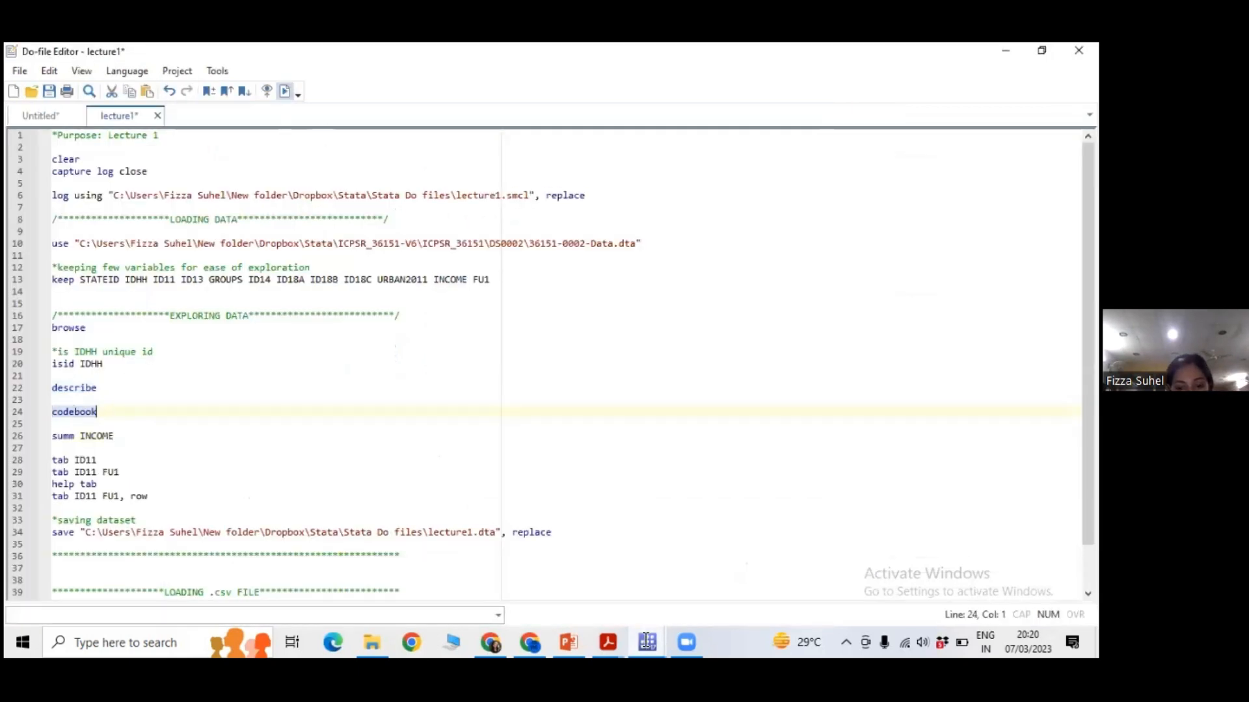
mouse_move(644, 642)
click(553, 559)
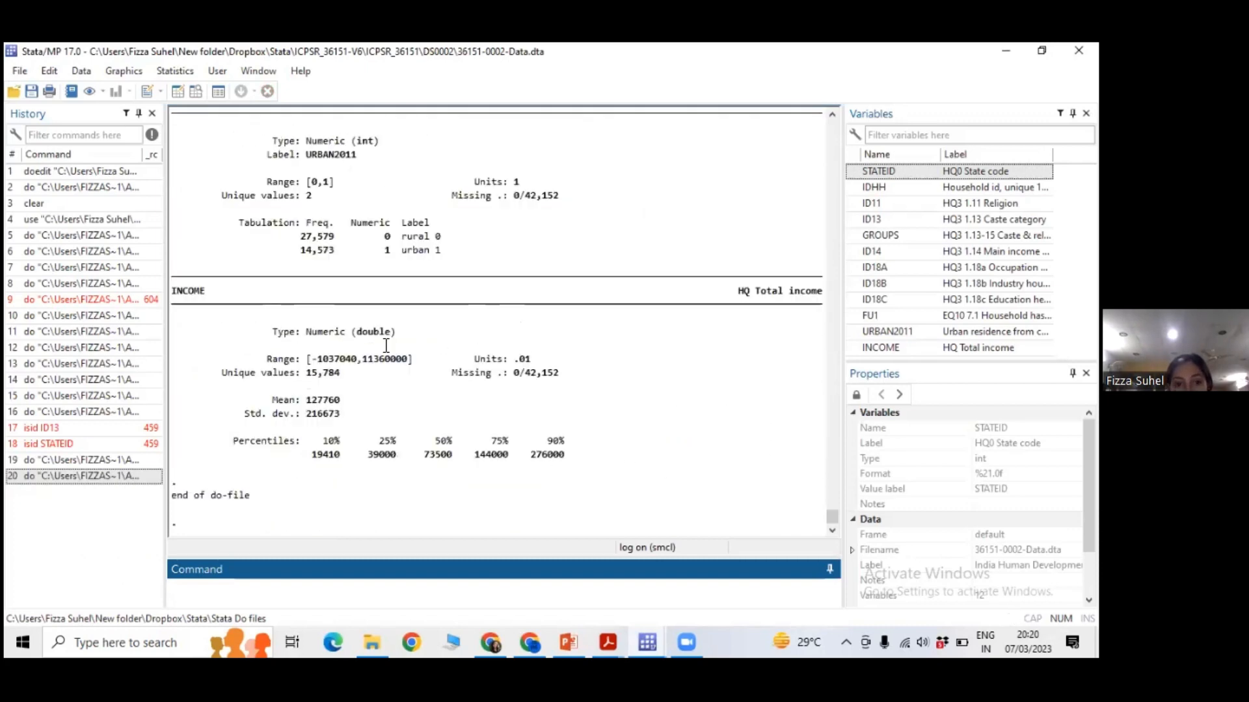
Examine the URBAN2011 codebook entry, highlighting its description, missing count and the rural and urban value labels.
scroll(357, 375, up, 3)
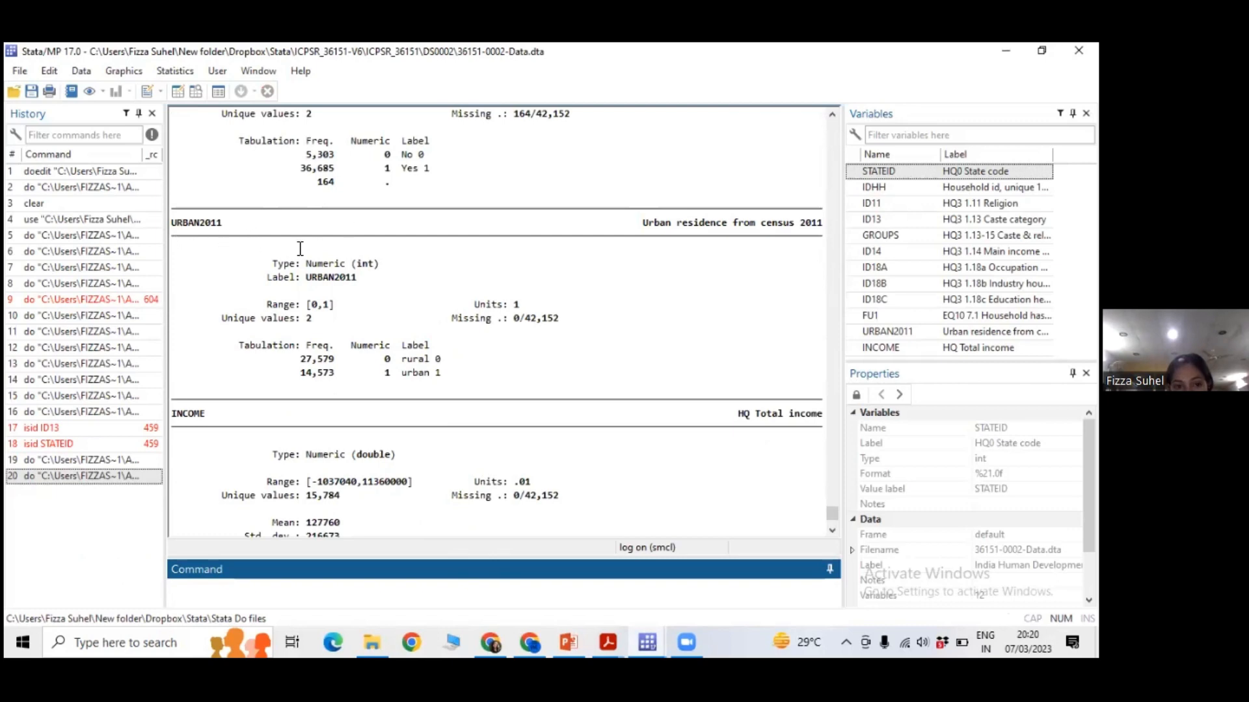
drag(636, 225, 825, 233)
click(755, 264)
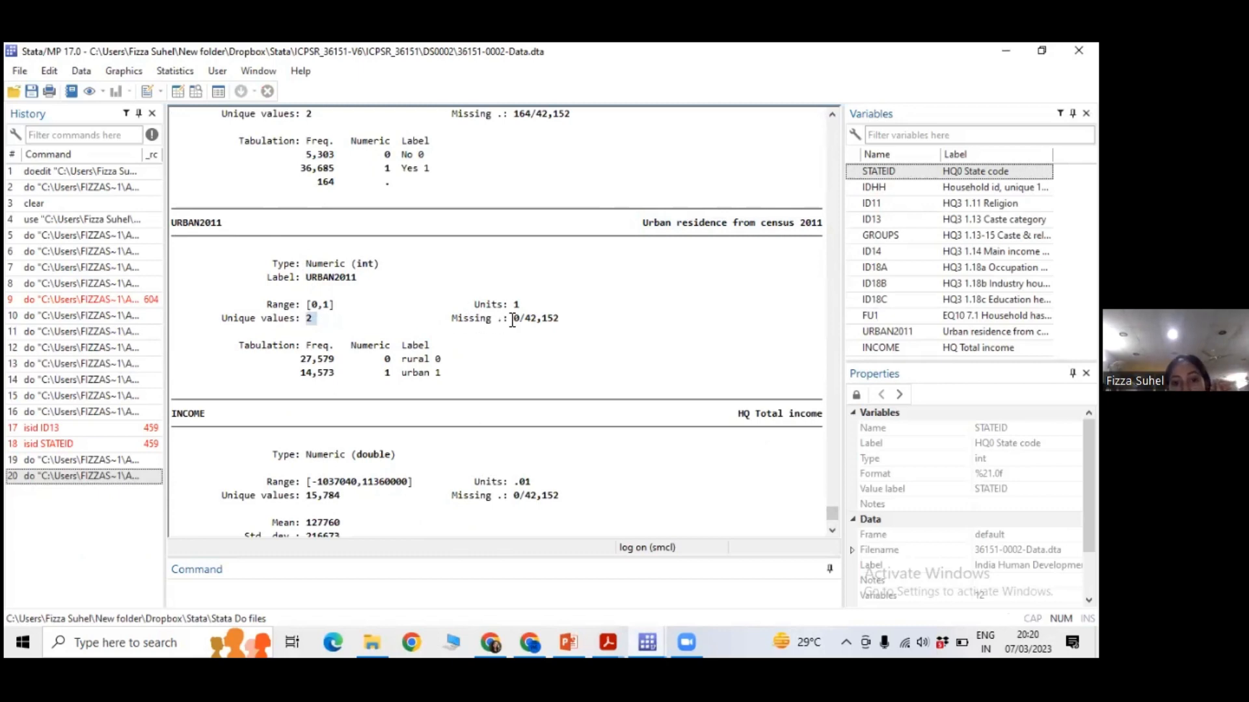
drag(509, 318, 567, 319)
click(566, 319)
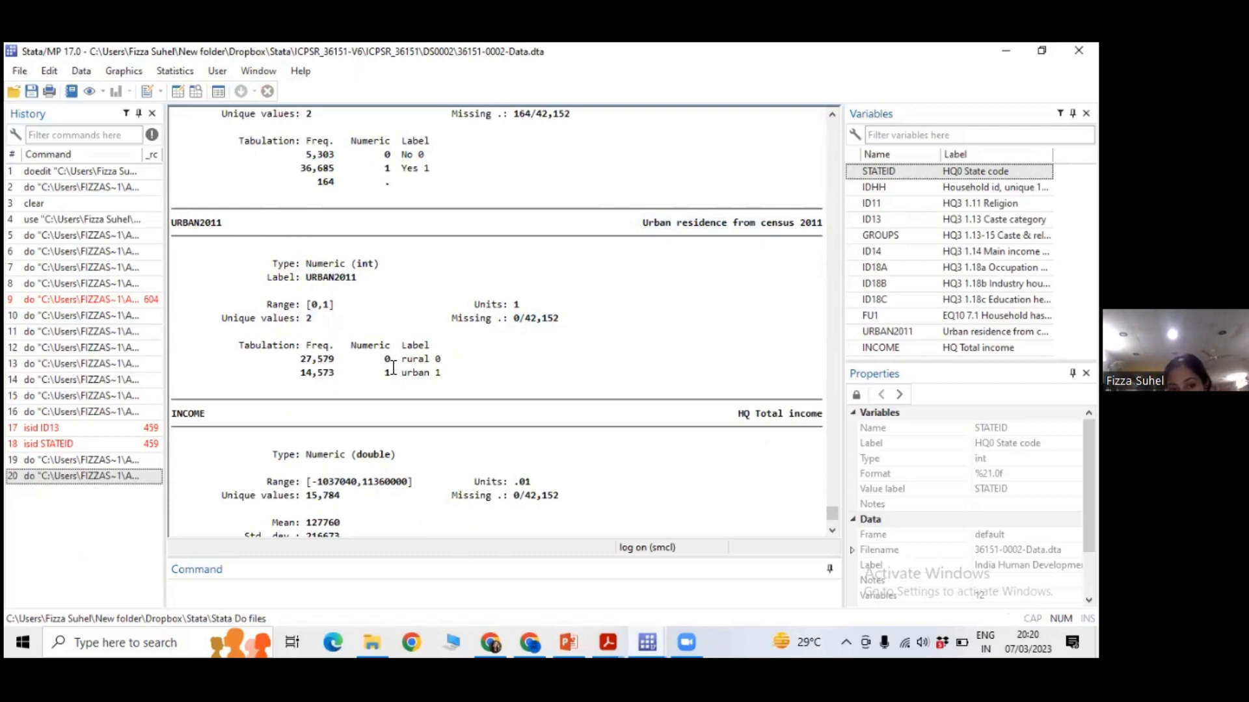
drag(402, 359, 443, 372)
click(508, 371)
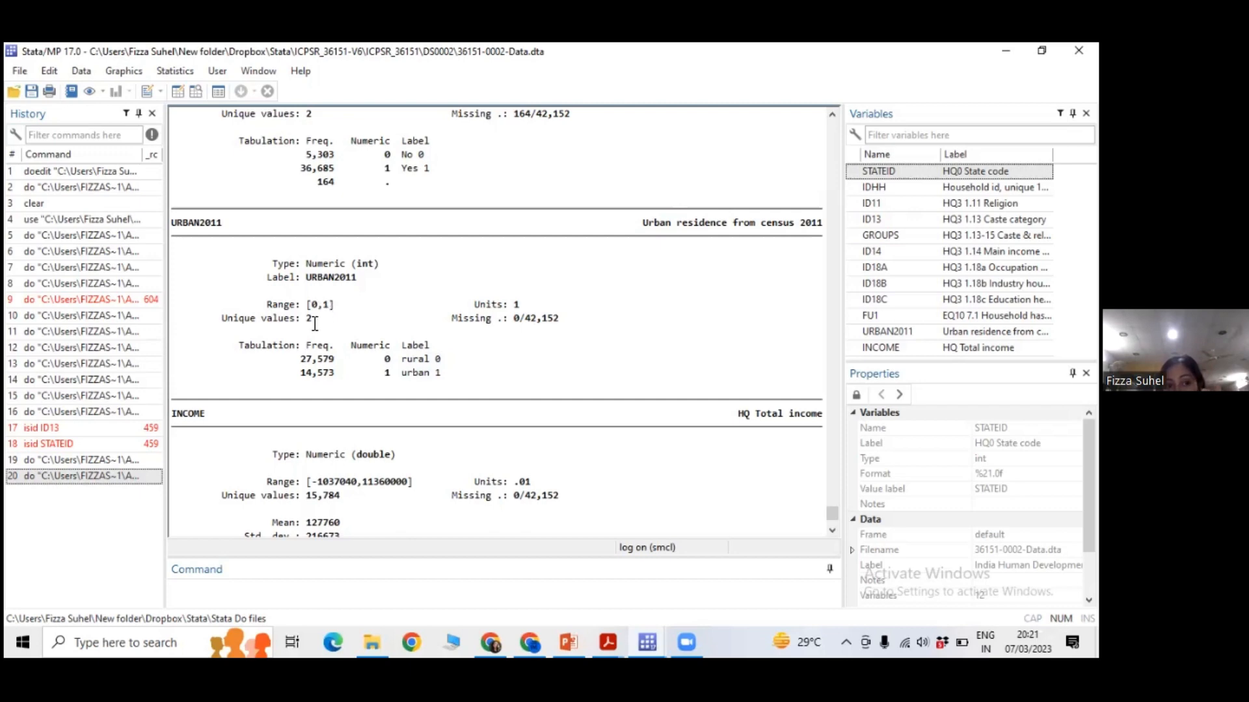
Examine the INCOME codebook entry, highlighting its unique values, mean, 10% and 25% percentiles and missing count.
scroll(314, 323, down, 3)
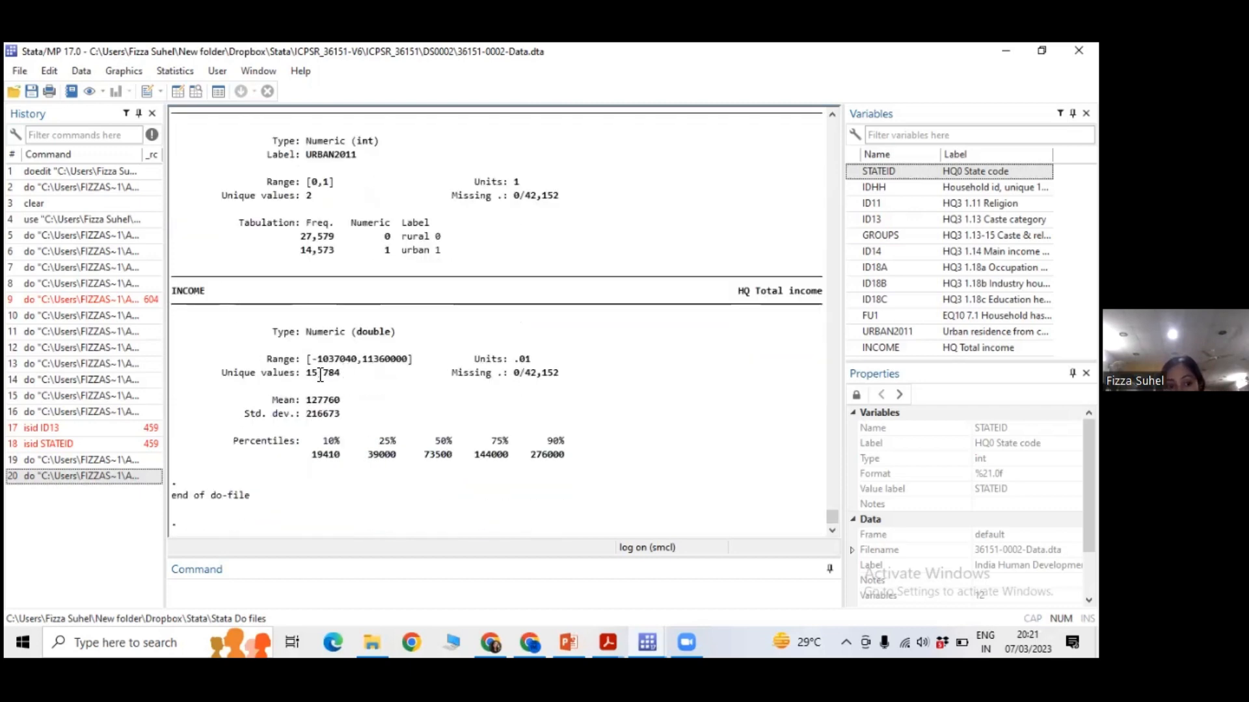
drag(307, 375, 338, 373)
click(317, 395)
double_click(317, 394)
click(354, 409)
double_click(329, 454)
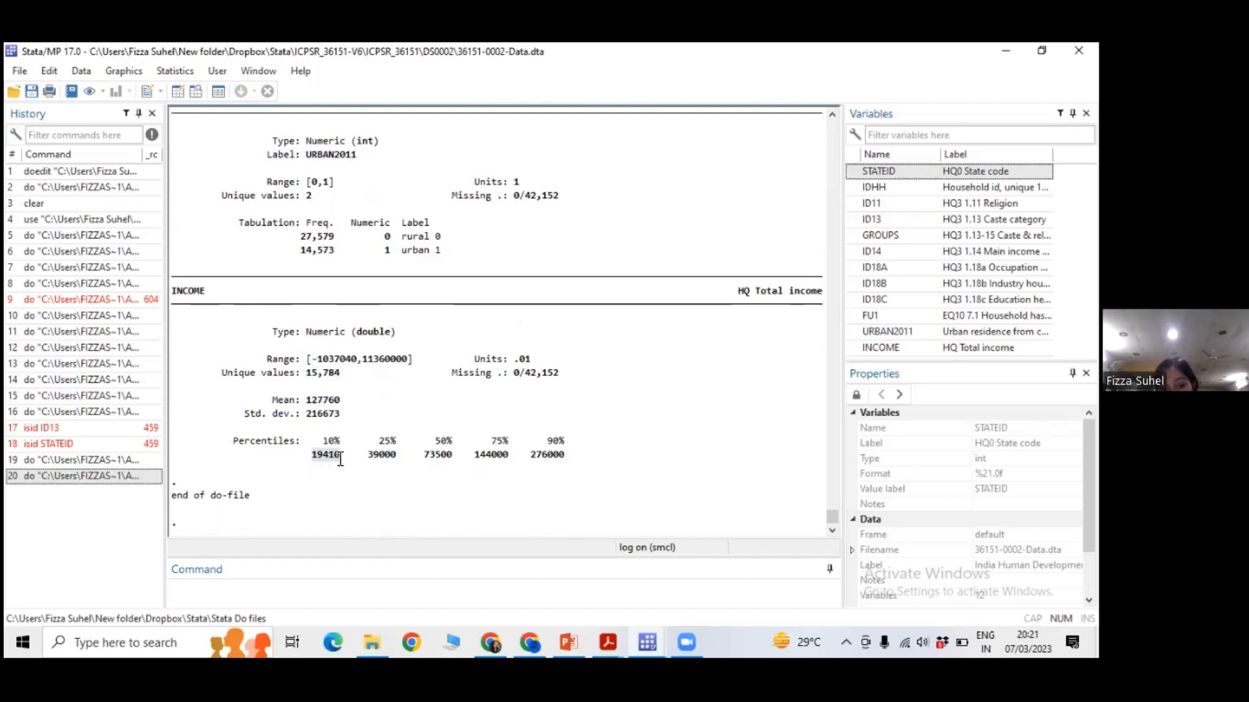
click(375, 462)
double_click(375, 457)
click(396, 479)
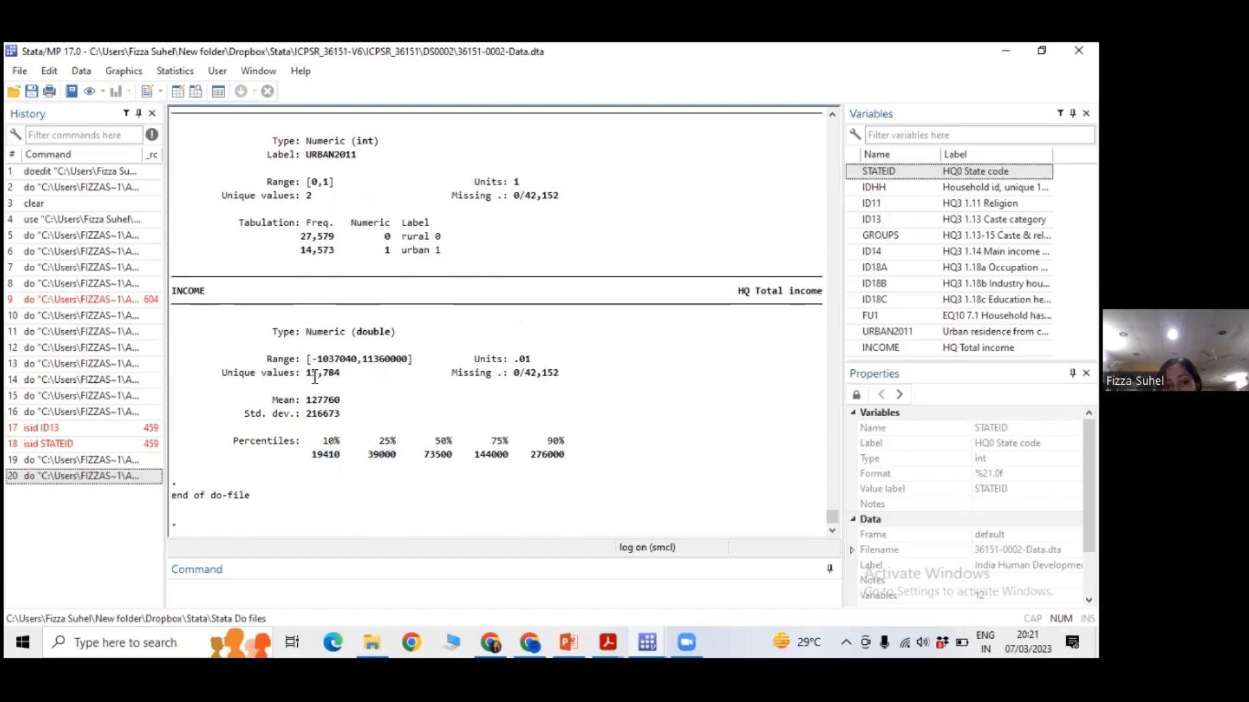
drag(311, 375, 338, 377)
click(349, 381)
drag(514, 374, 560, 375)
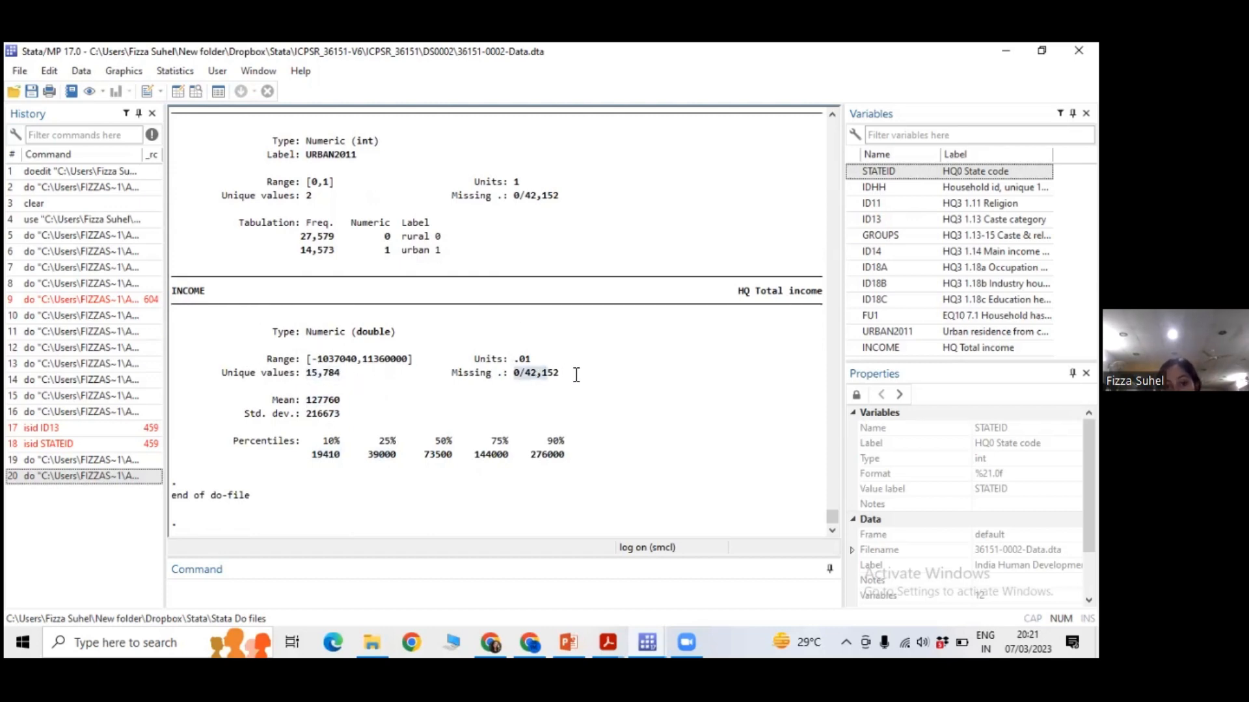
click(548, 402)
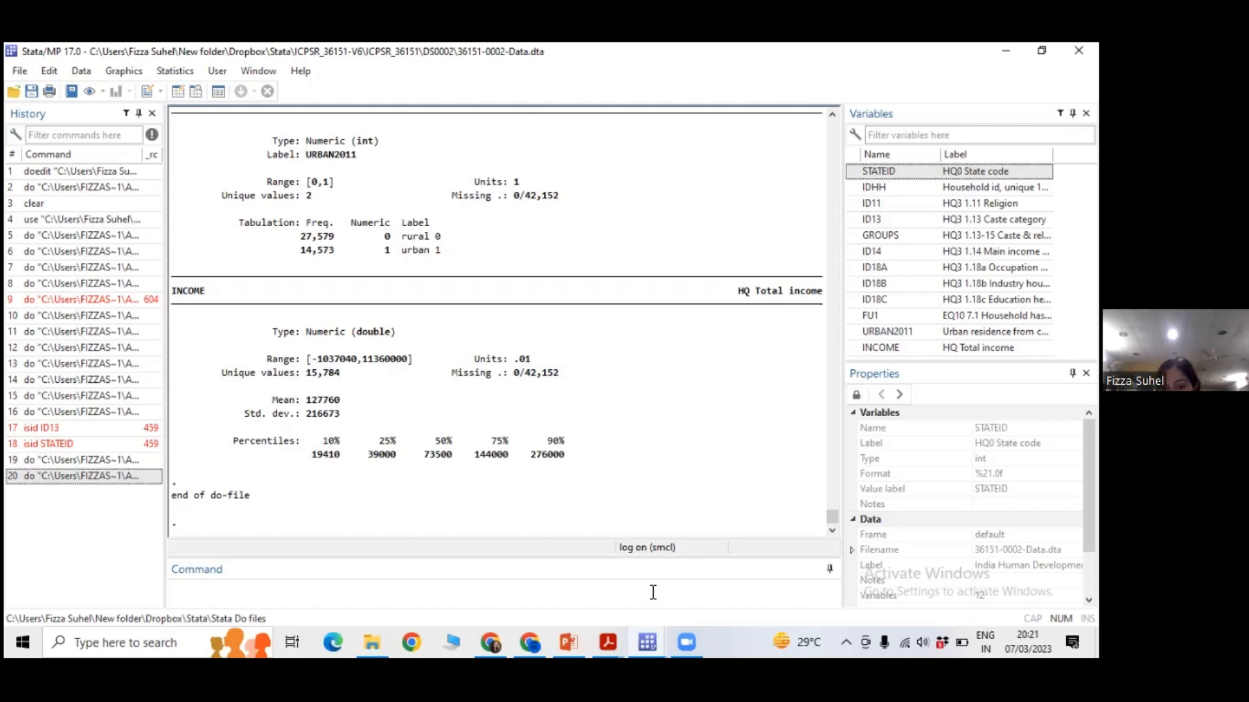
Locate the summ INCOME line in the do-file, and run summarize INCOME directly in the main Stata window.
click(649, 642)
click(690, 589)
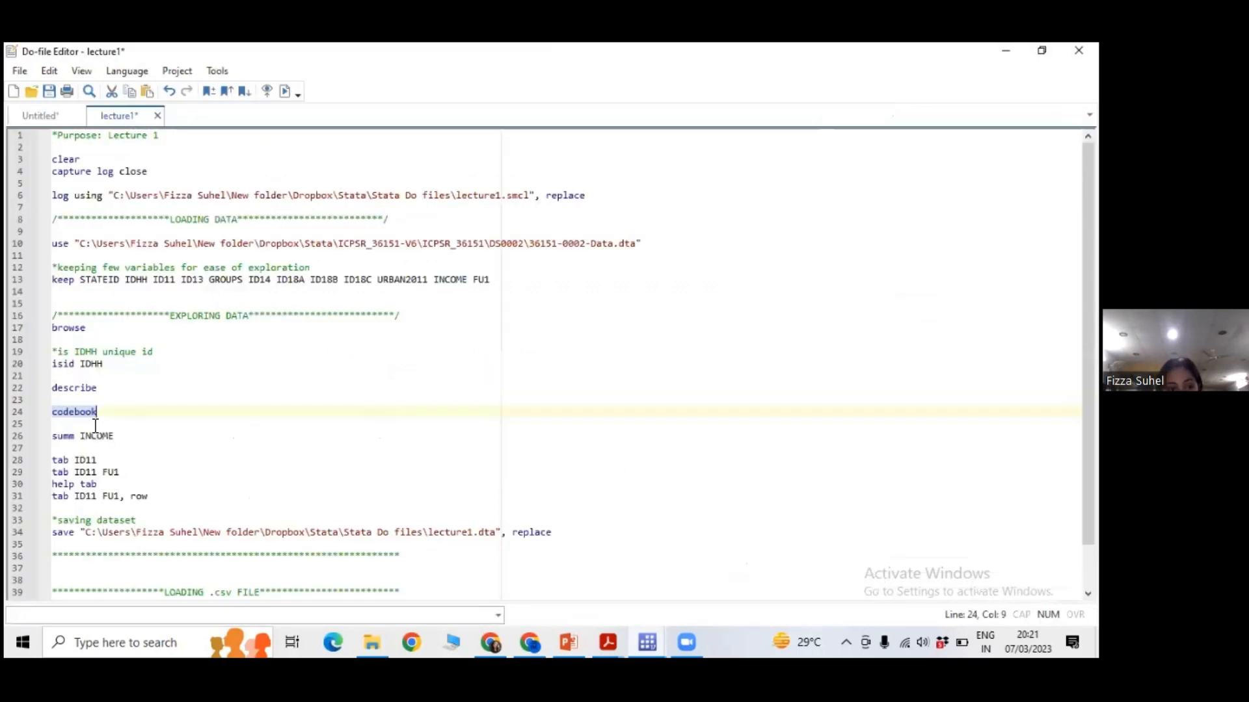
scroll(159, 386, down, 1)
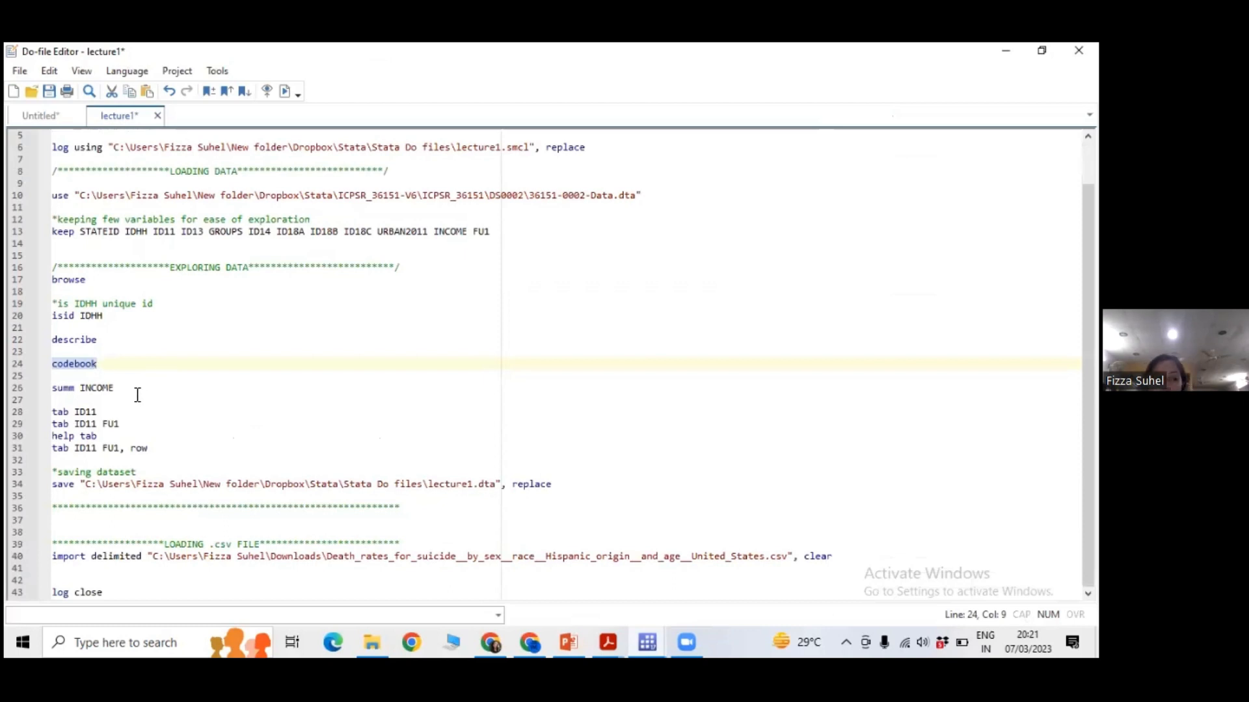
click(135, 388)
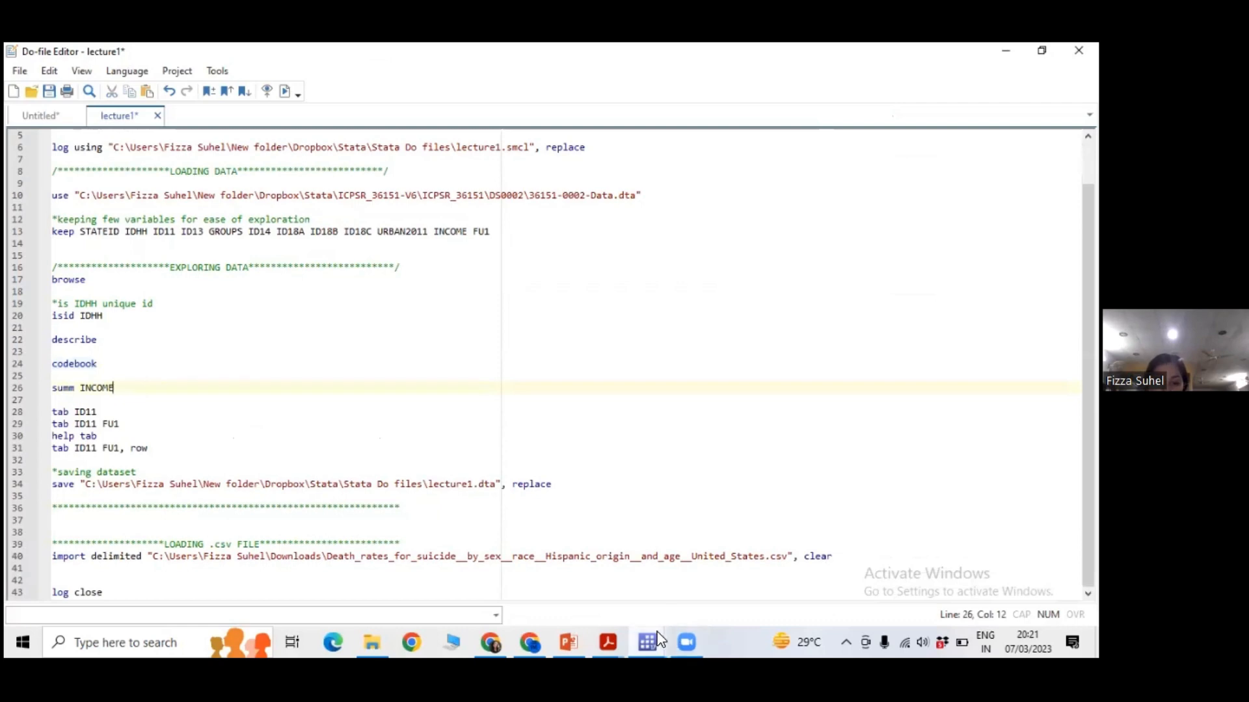
mouse_move(656, 641)
click(518, 581)
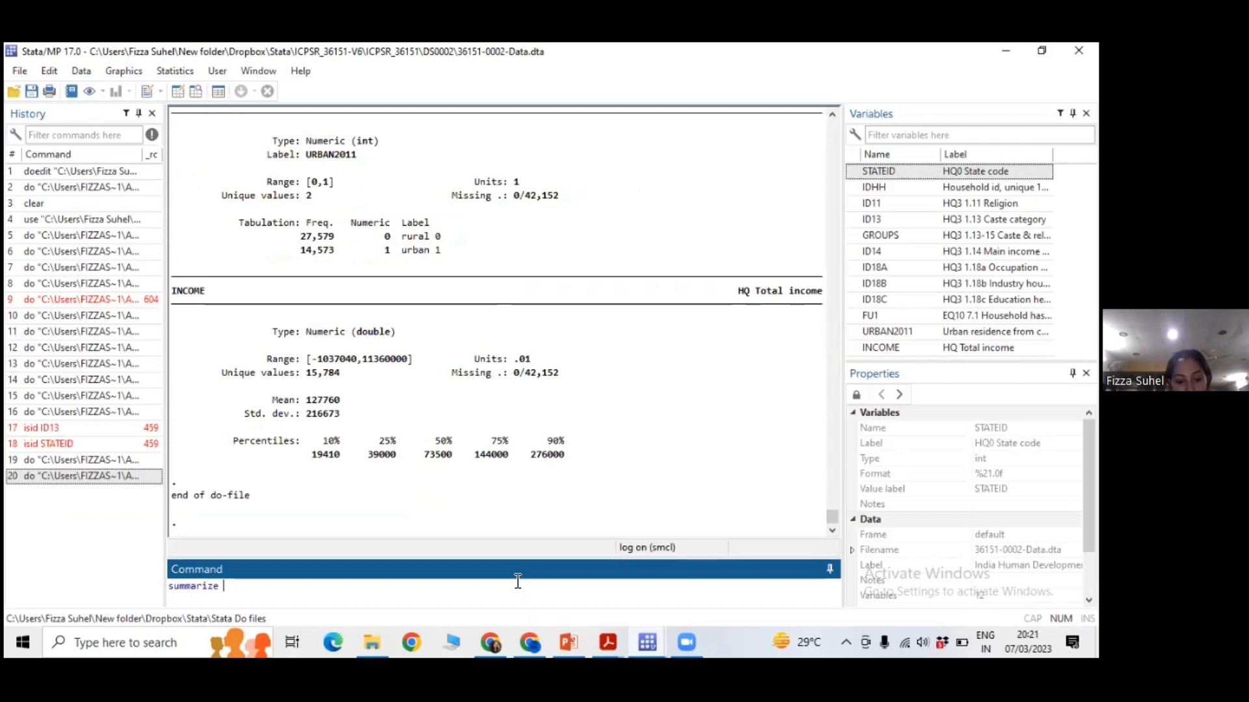
text(INCOME)
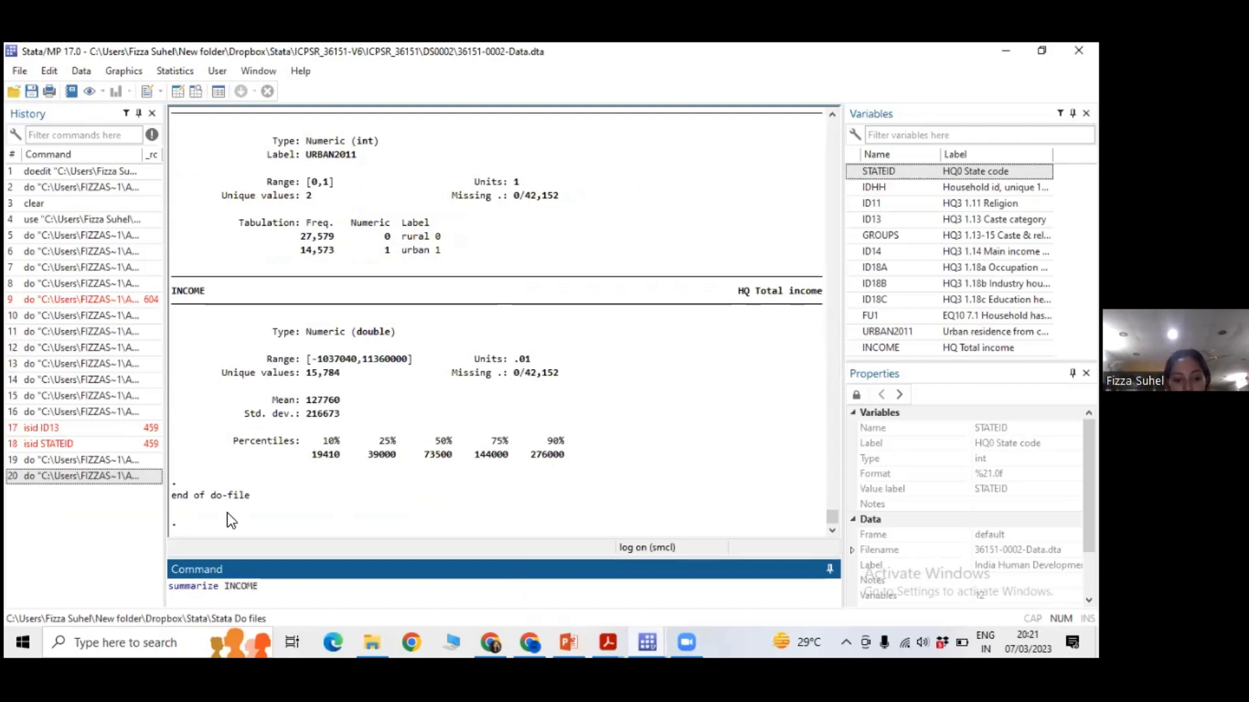
double_click(233, 585)
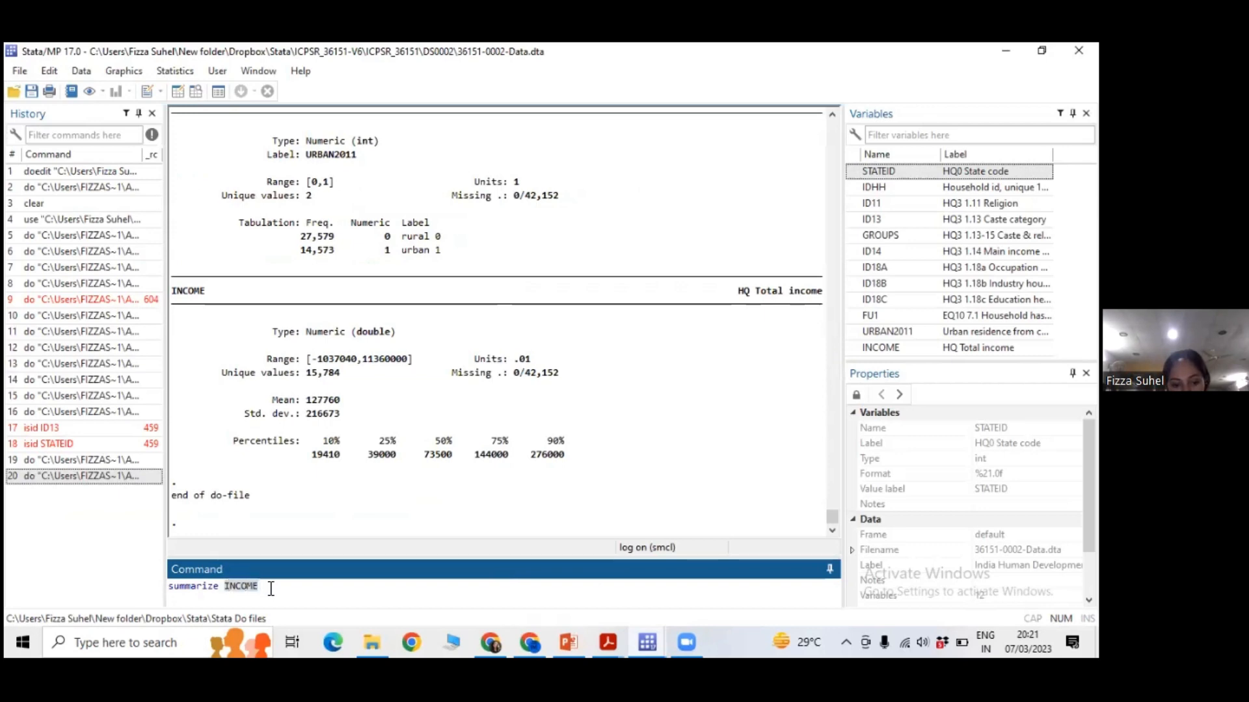
click(274, 587)
key(Return)
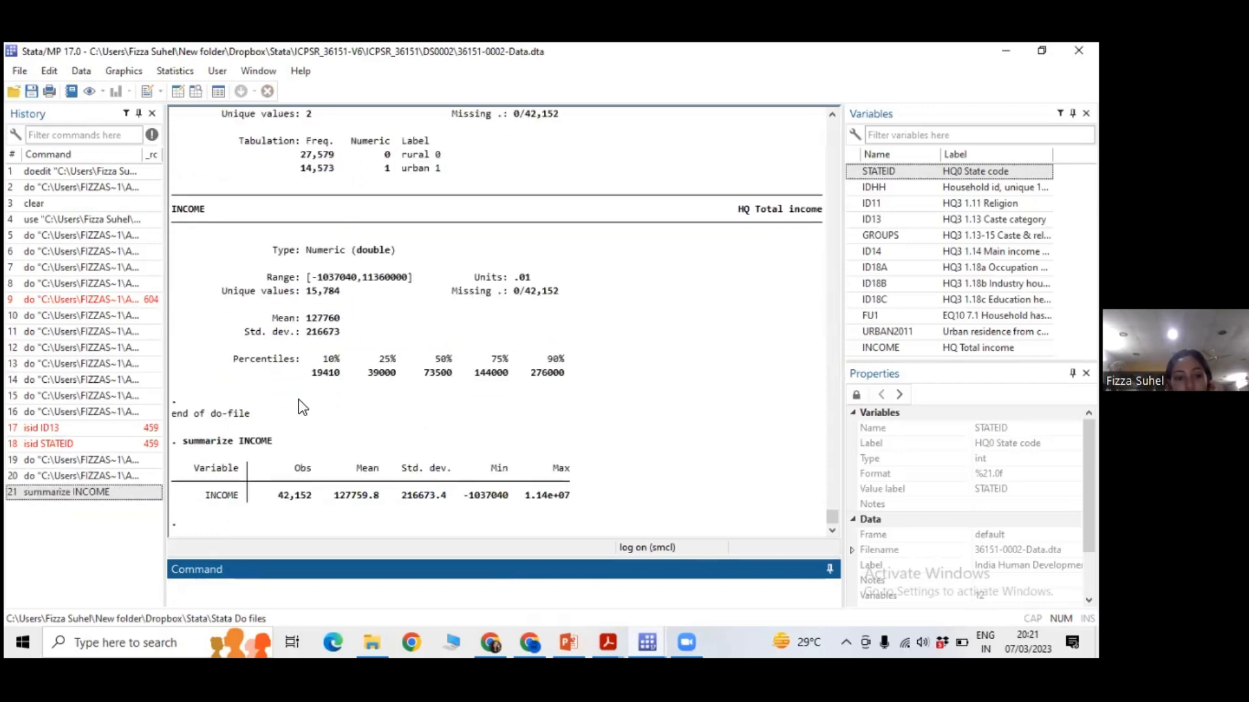
Examine the INCOME summary table, highlighting the observations, mean, standard deviation, minimum and maximum.
click(209, 498)
drag(280, 498, 374, 498)
click(314, 499)
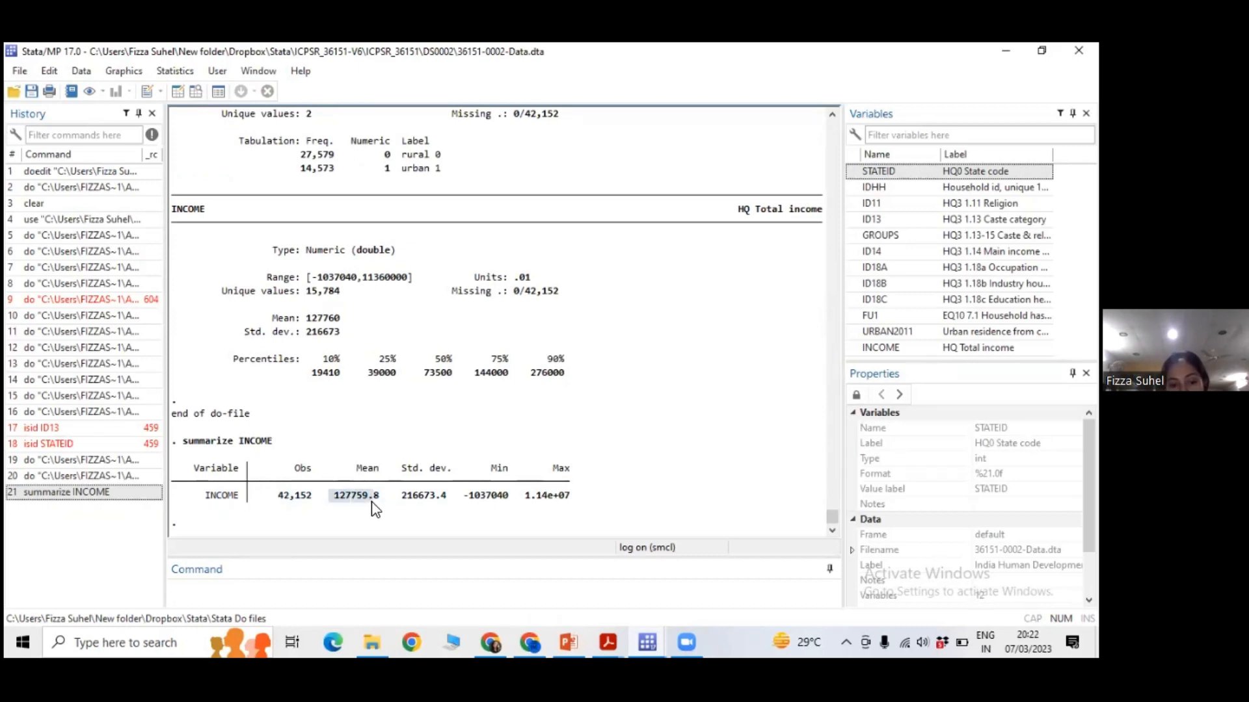
drag(401, 495, 522, 501)
click(466, 510)
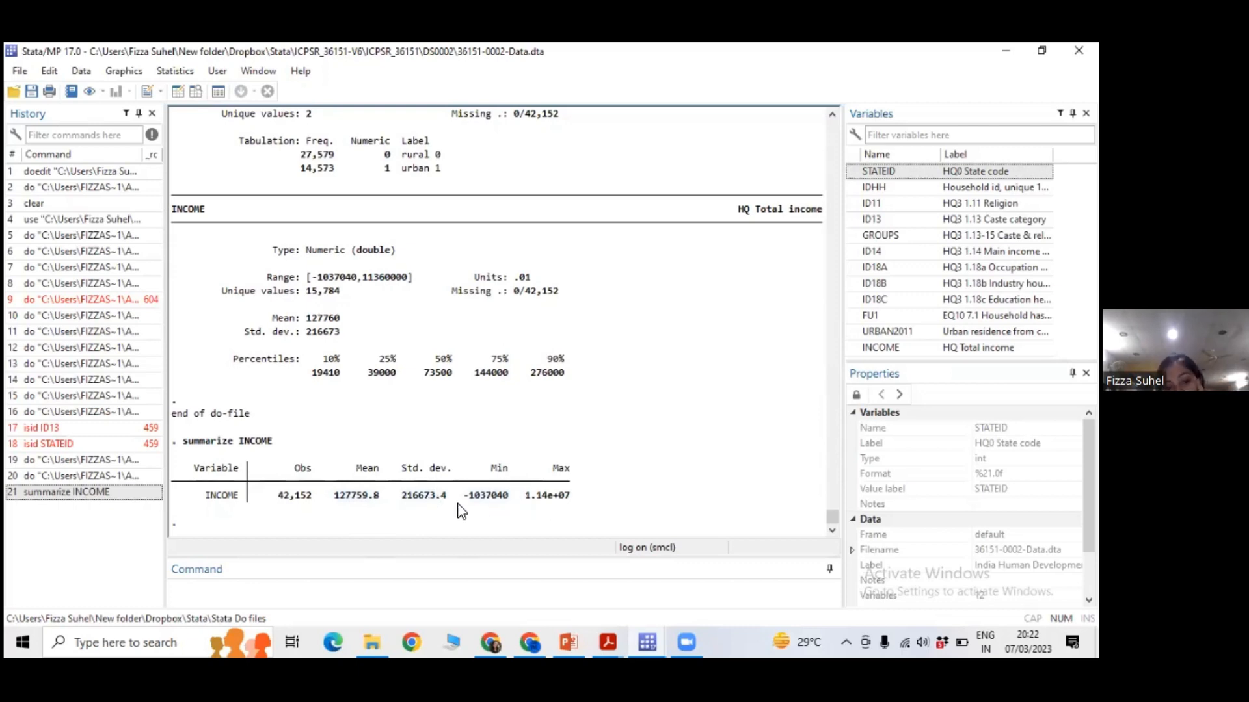
drag(466, 504, 509, 518)
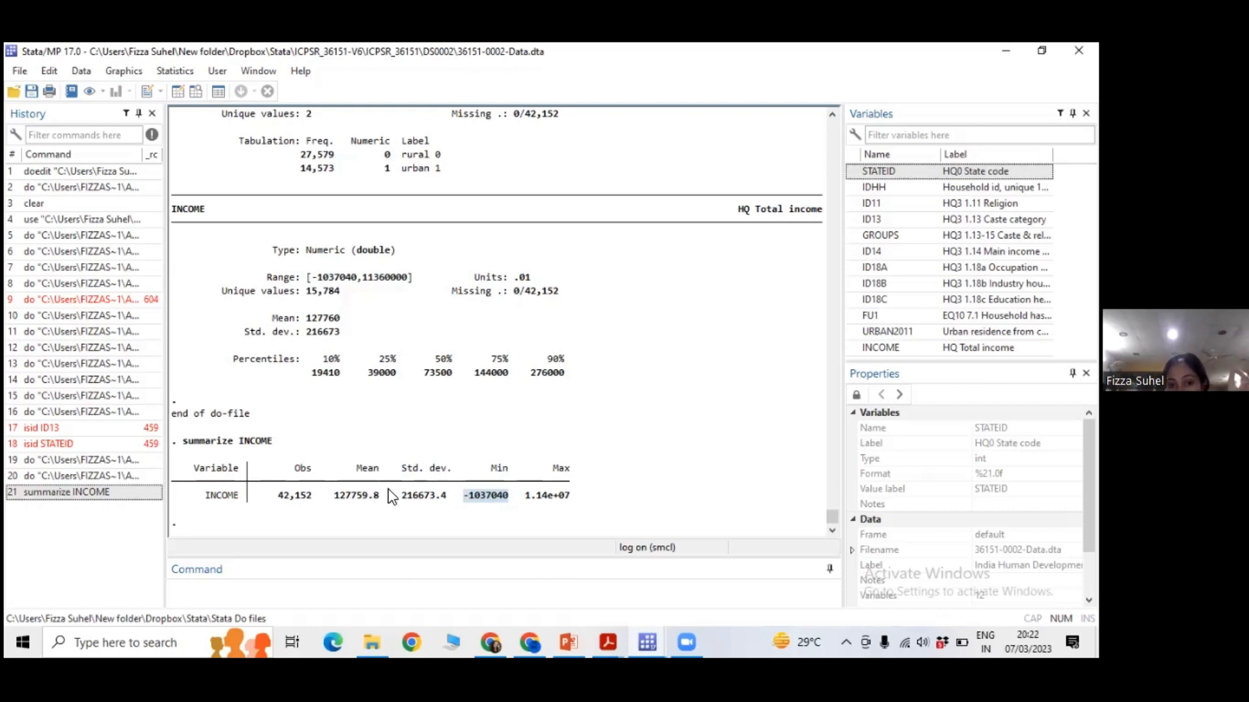
click(474, 515)
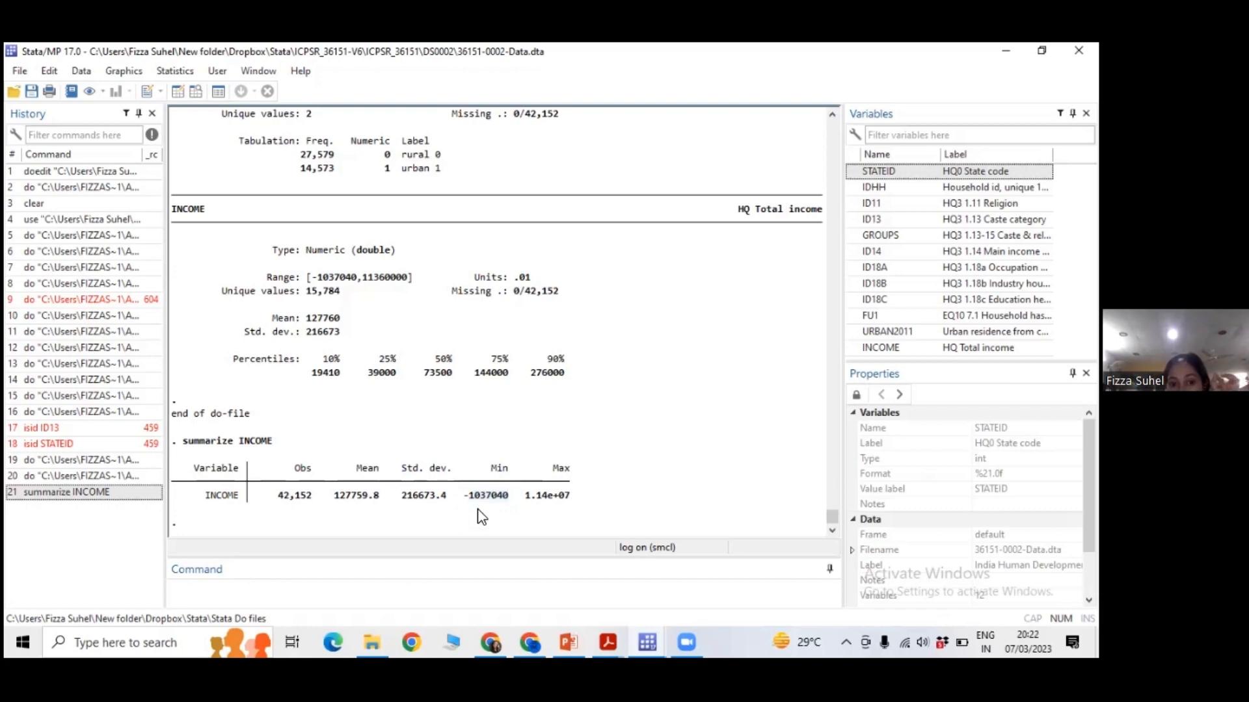
double_click(485, 496)
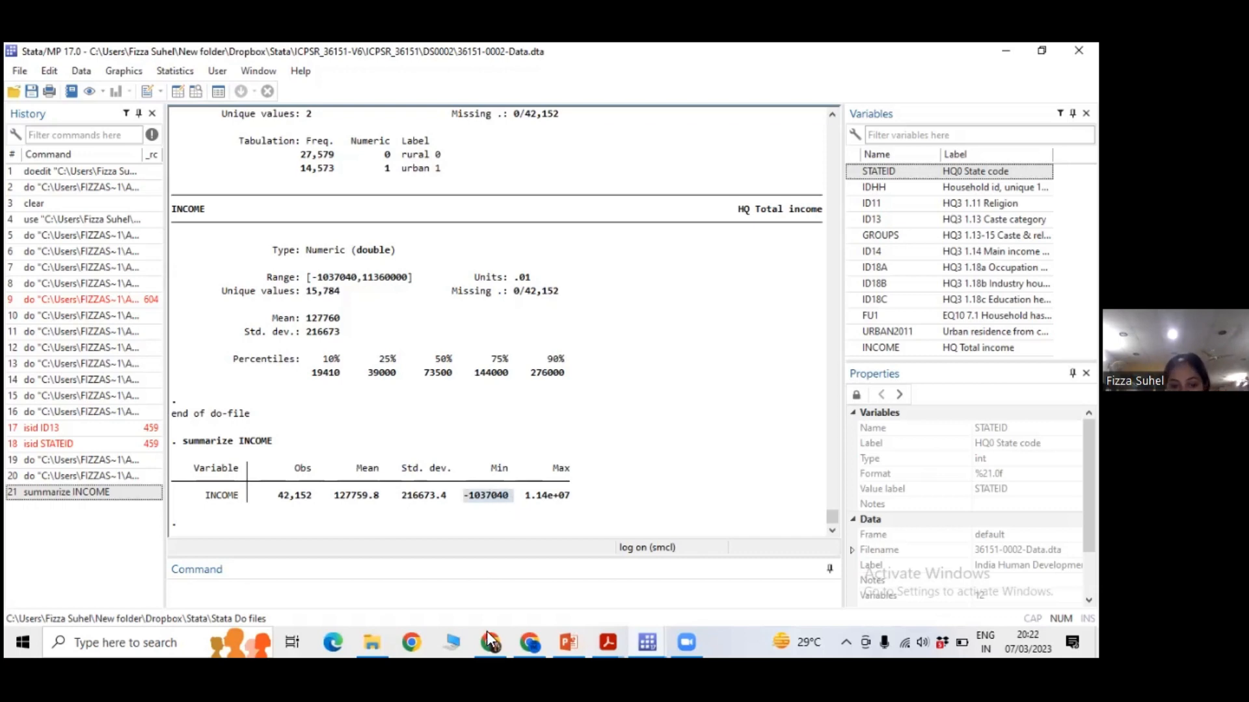
click(450, 489)
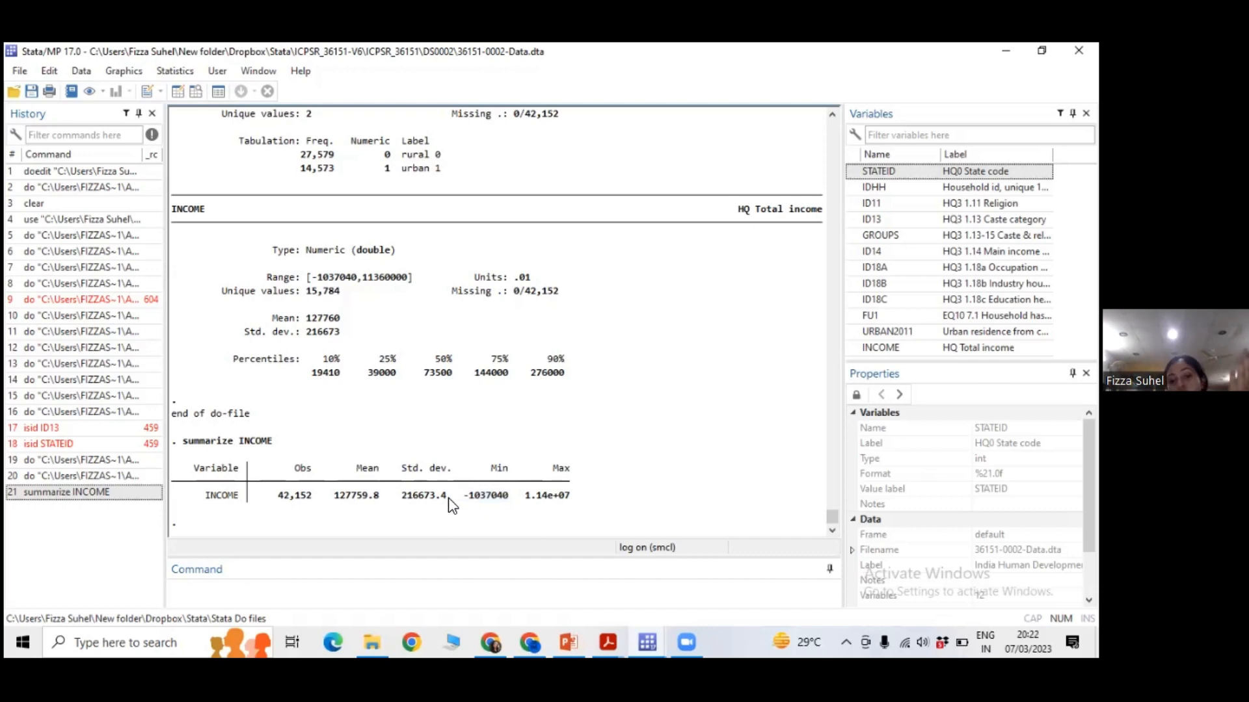
drag(556, 498, 547, 500)
click(546, 511)
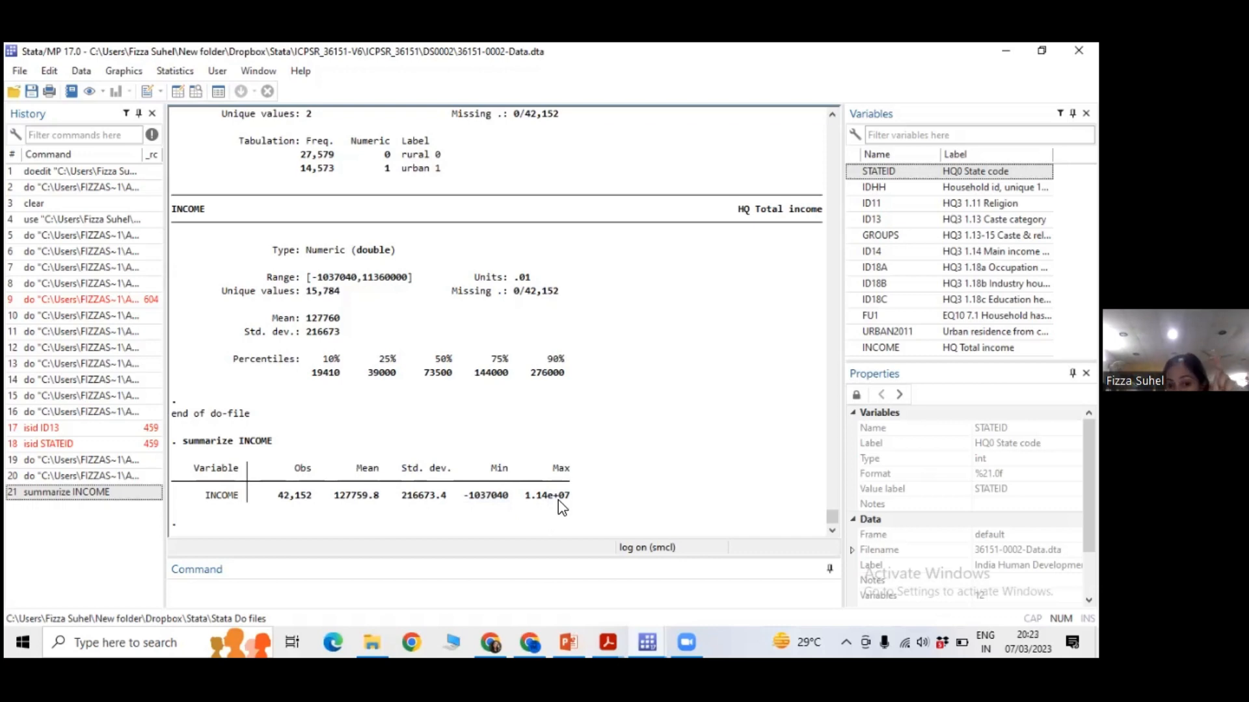
drag(551, 469, 547, 494)
click(554, 498)
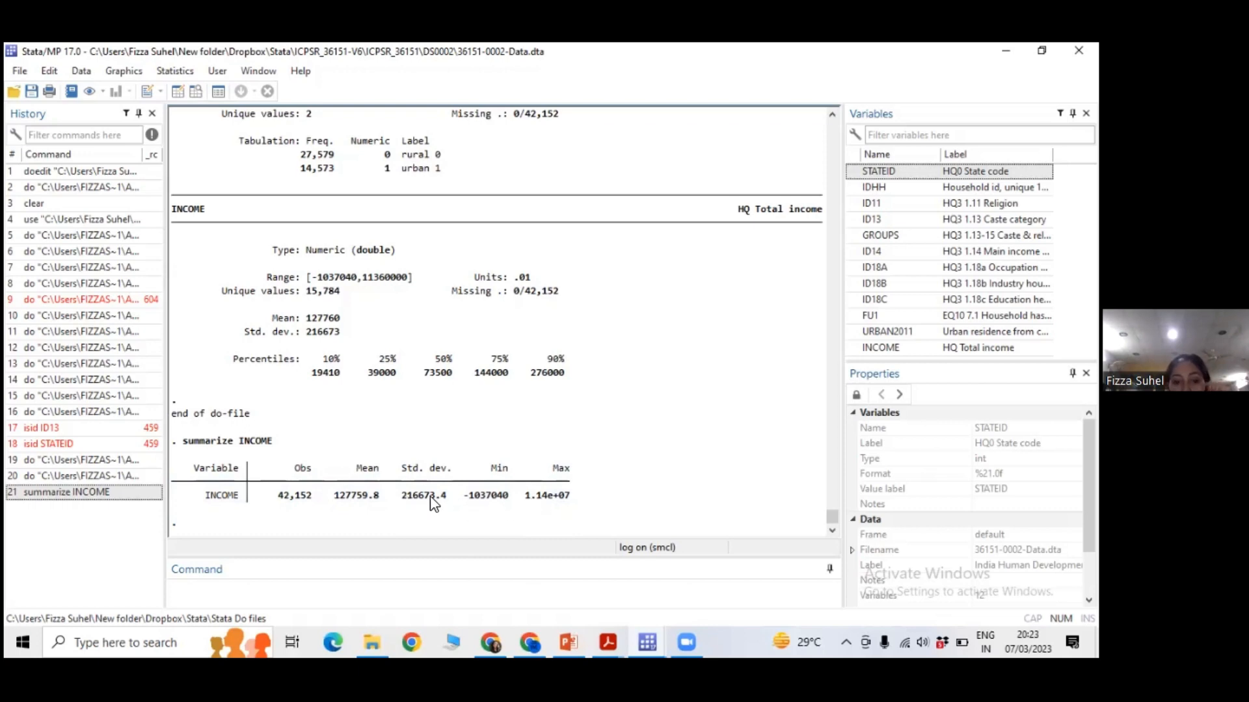
click(244, 587)
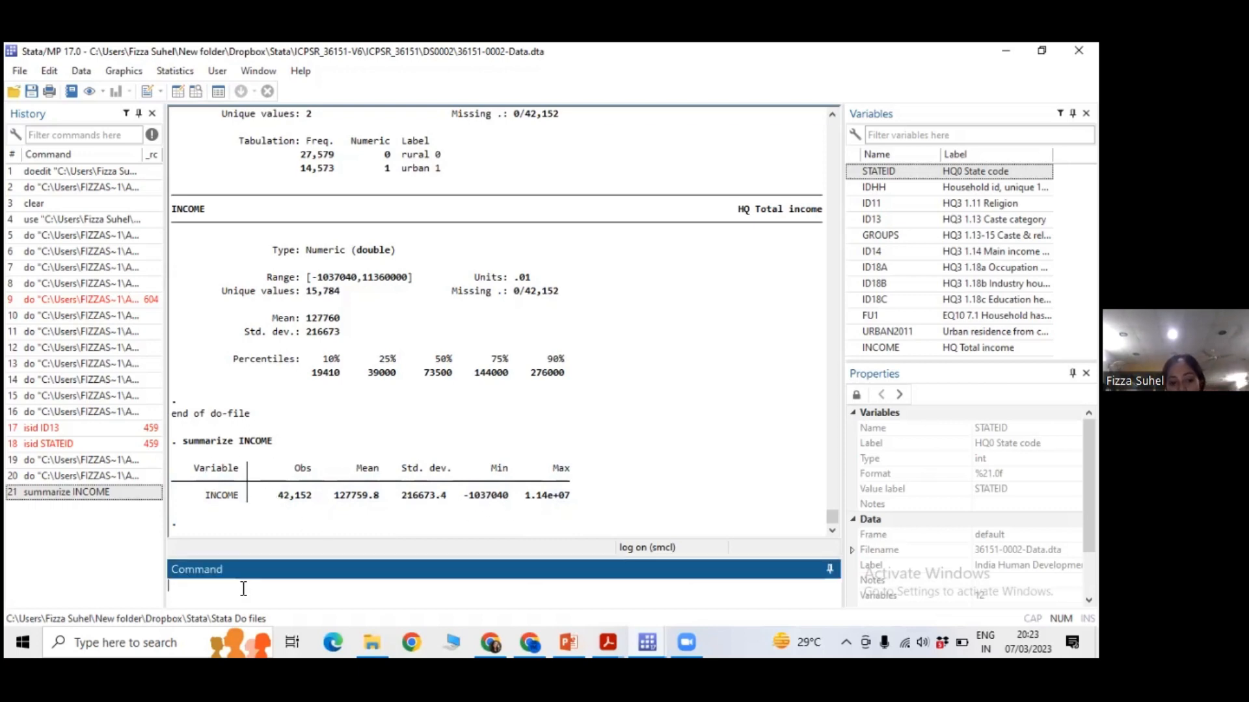
Run summ INCOME, d directly in the main Stata window to produce a detailed income summary.
text(summ)
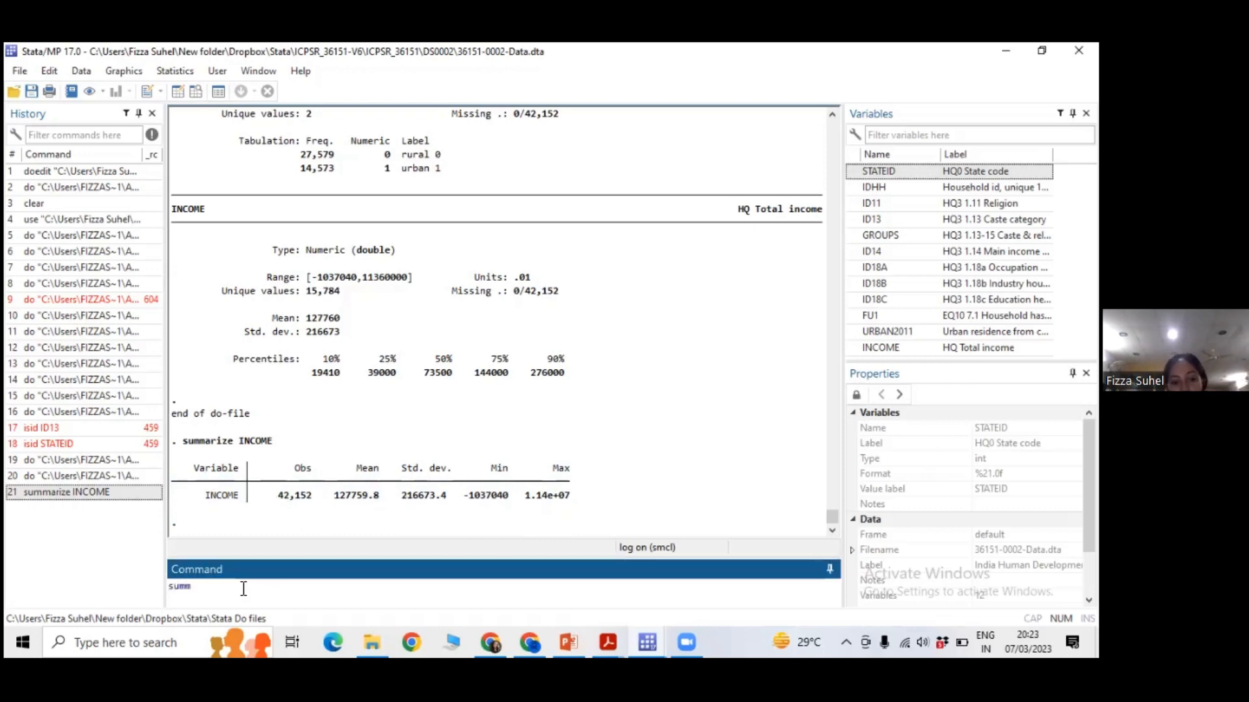
text( INCOME, d)
key(Return)
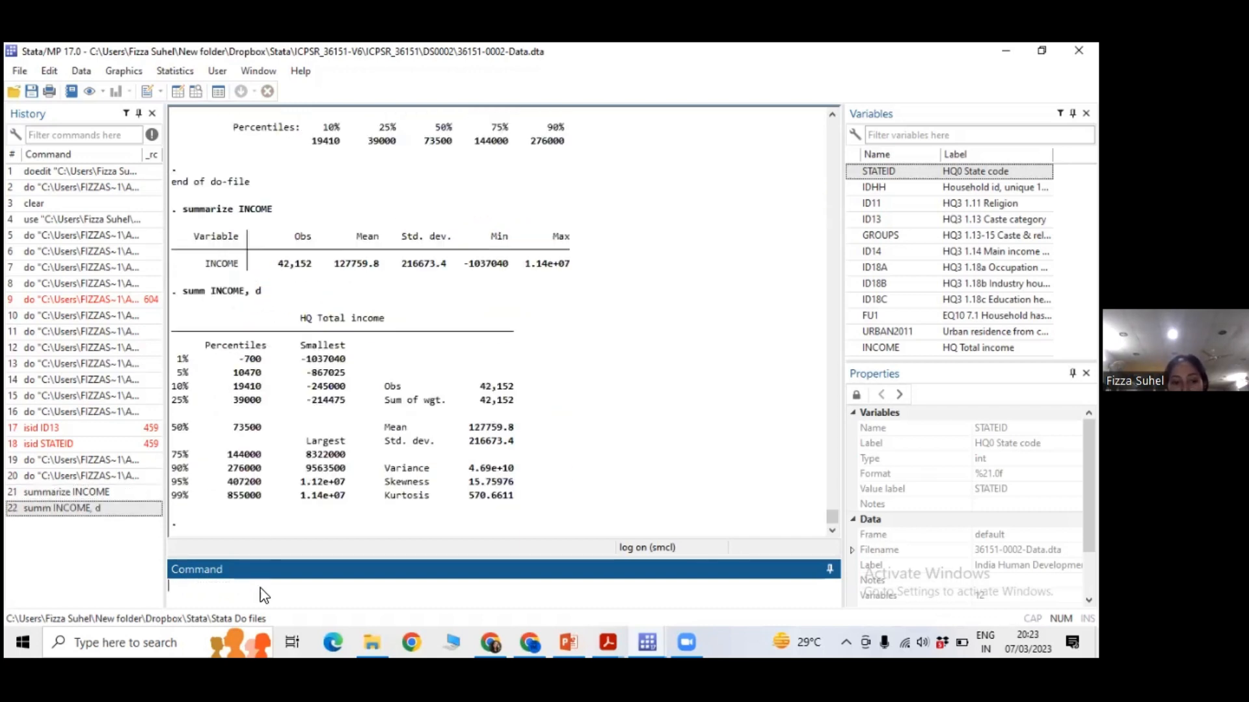
click(262, 298)
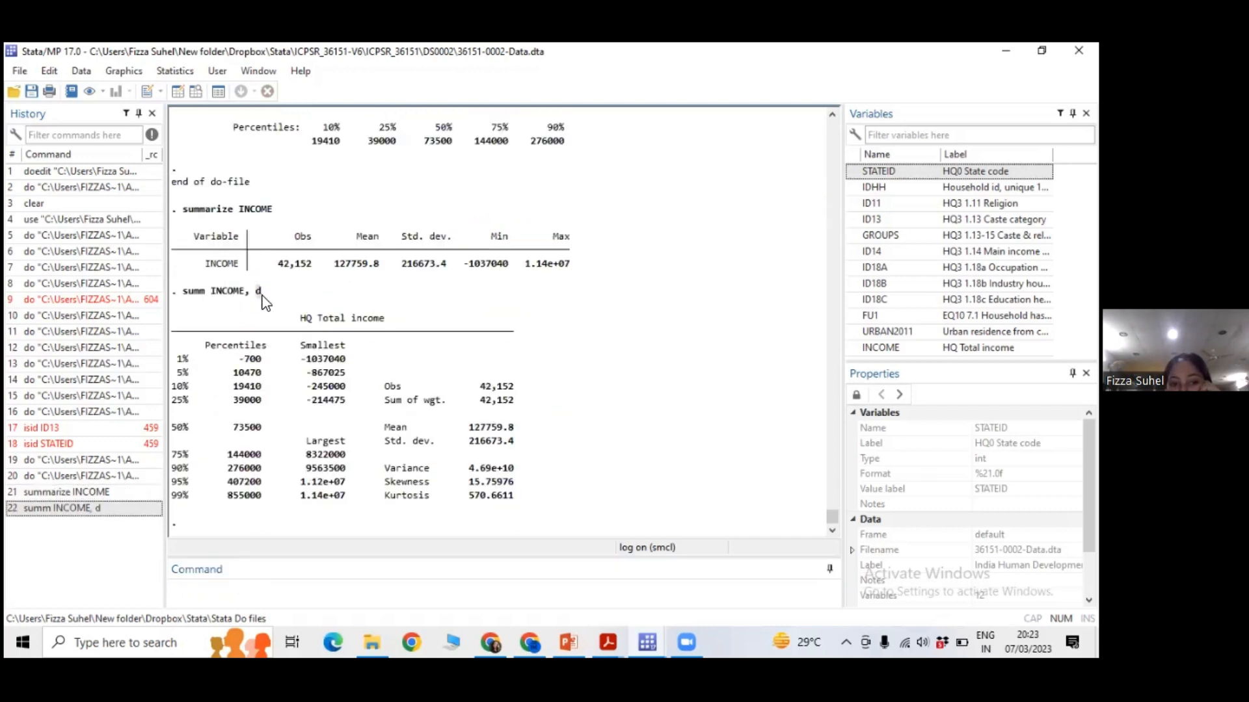
Recall the detailed income summary command and rerun it with the option spelled out as summ INCOME, detail.
click(140, 509)
click(258, 594)
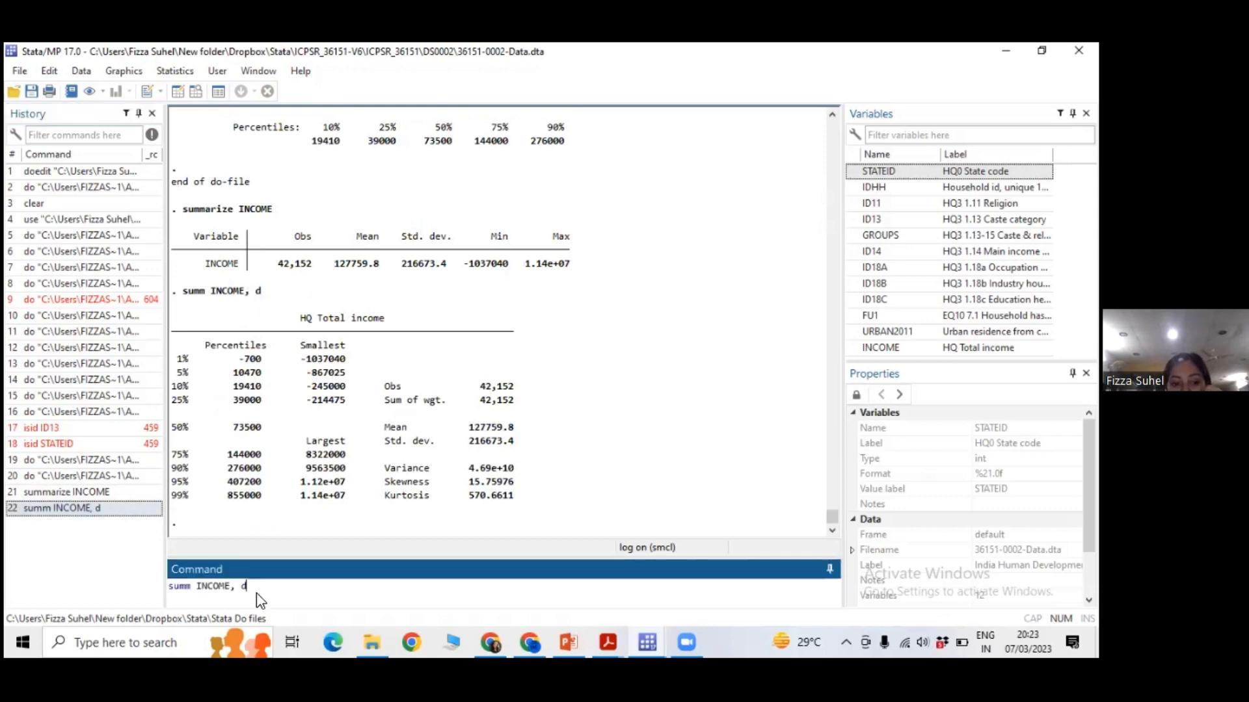
text(etail)
key(Return)
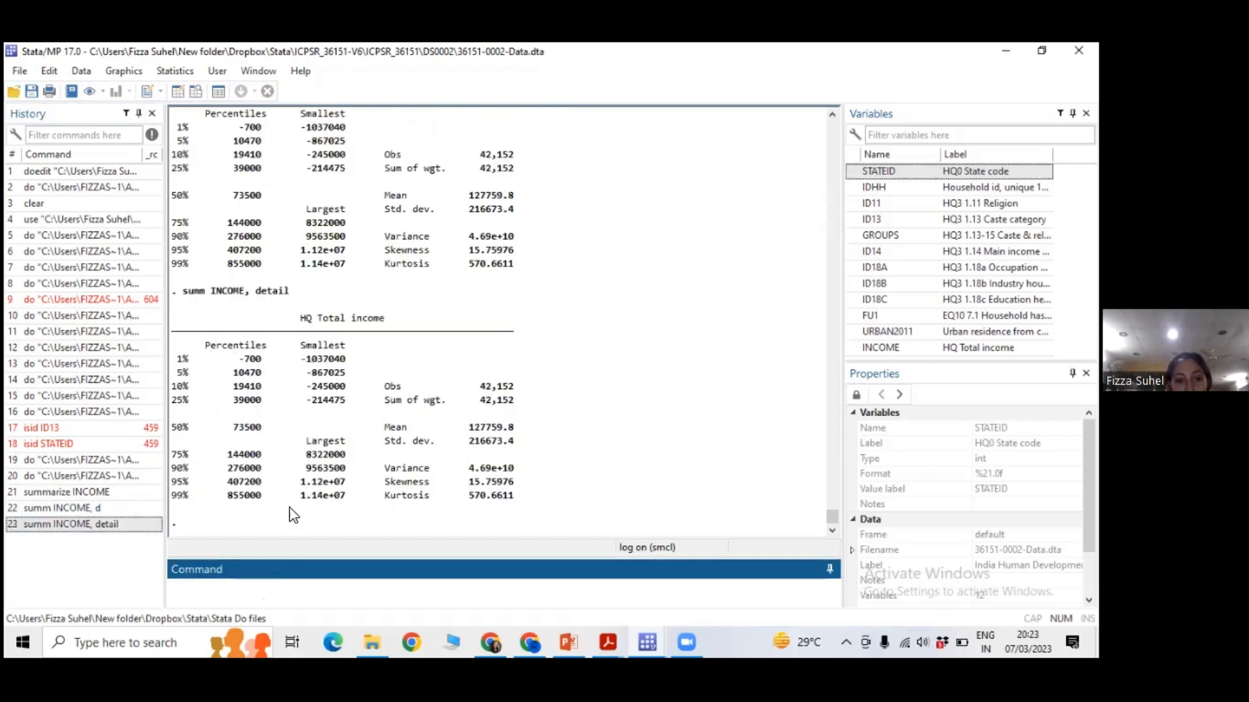
Examine the executed summ INCOME, detail command, highlighting its detail option and comparing it with the output above.
click(262, 300)
drag(259, 293, 286, 291)
click(271, 291)
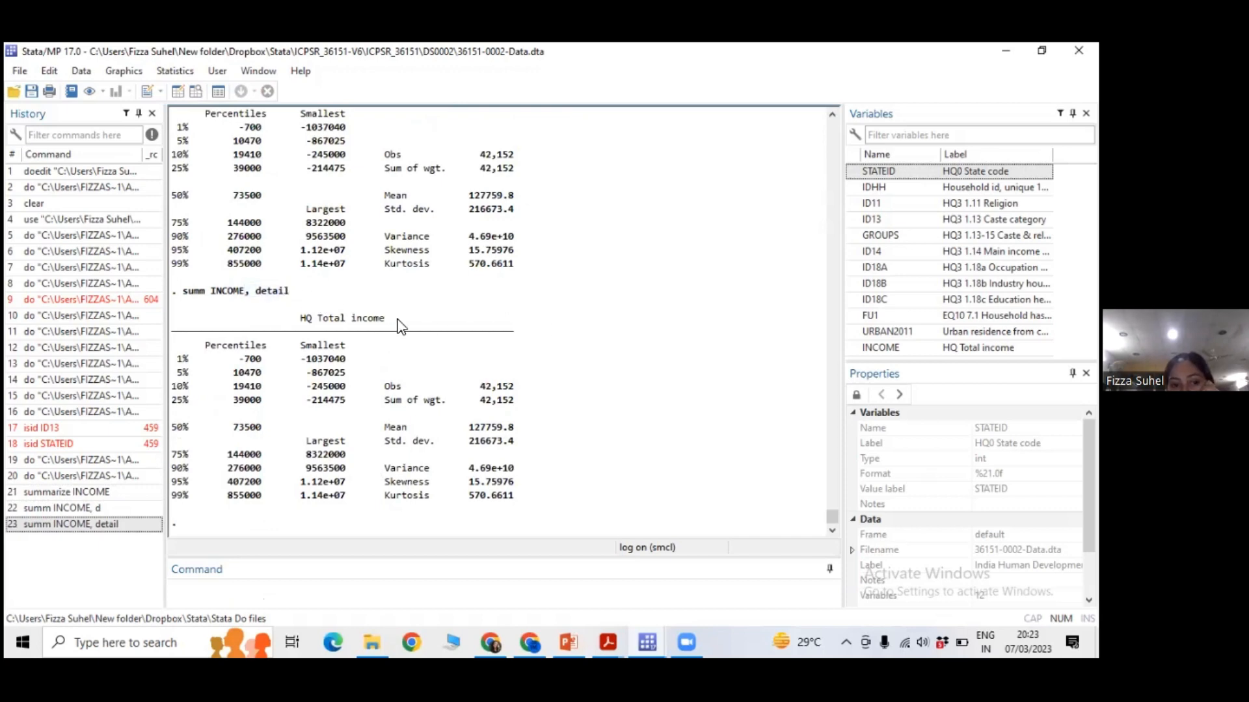
drag(258, 293, 293, 297)
click(349, 359)
scroll(349, 358, up, 2)
scroll(352, 362, down, 2)
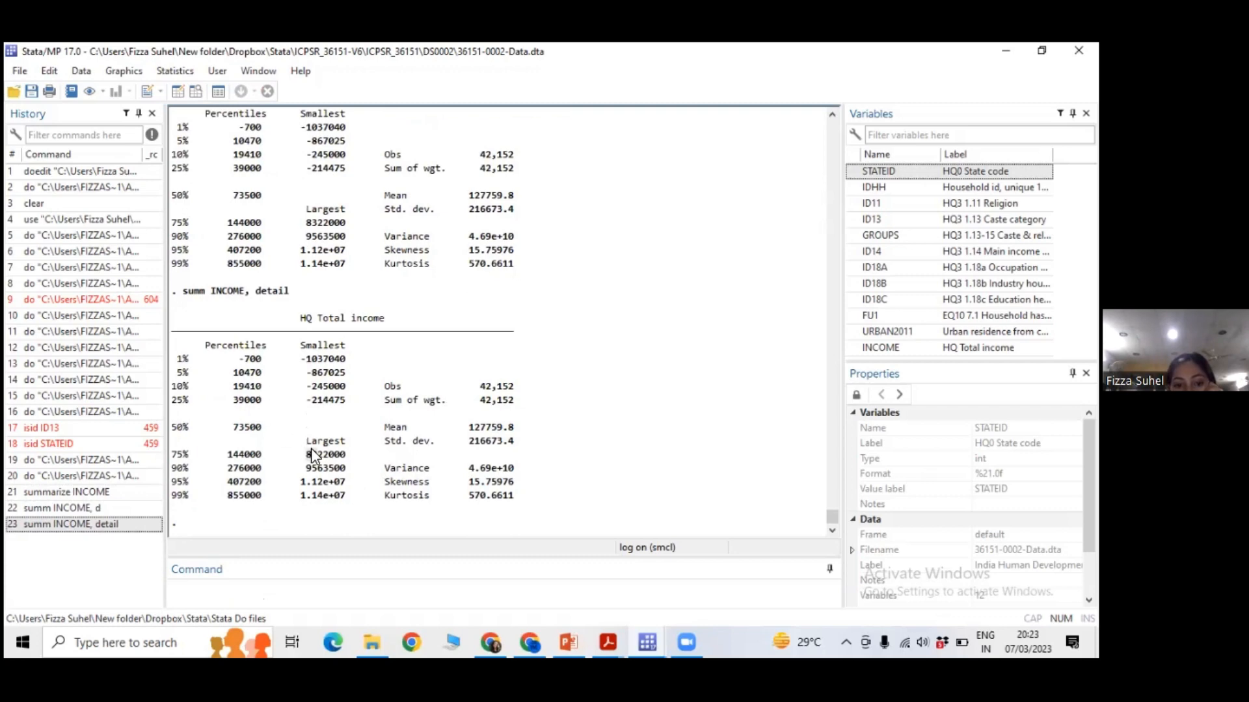
Examine the detailed income summary, highlighting the largest values and the 1% and 99% percentiles.
drag(307, 449, 350, 502)
click(333, 478)
double_click(250, 359)
drag(229, 506, 261, 498)
click(247, 500)
Run only the tab ID11 line of the lecture1 do-file to tabulate household religion.
click(647, 642)
click(698, 601)
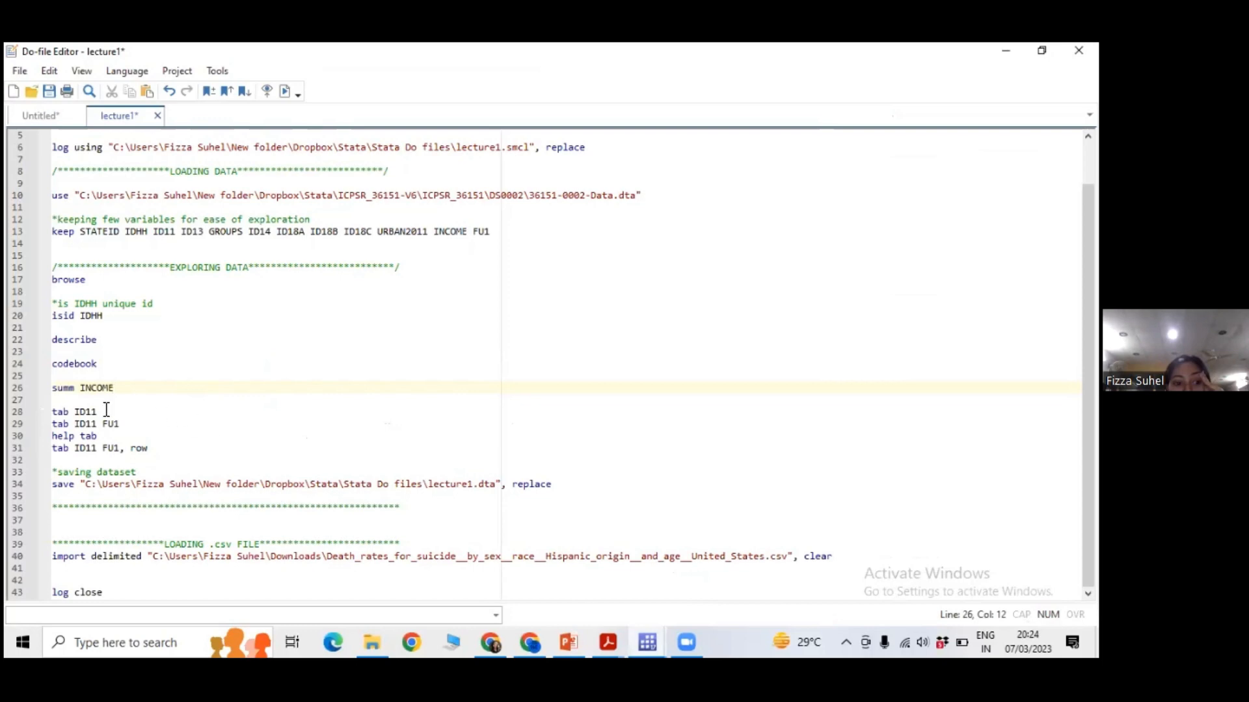
click(651, 636)
click(565, 578)
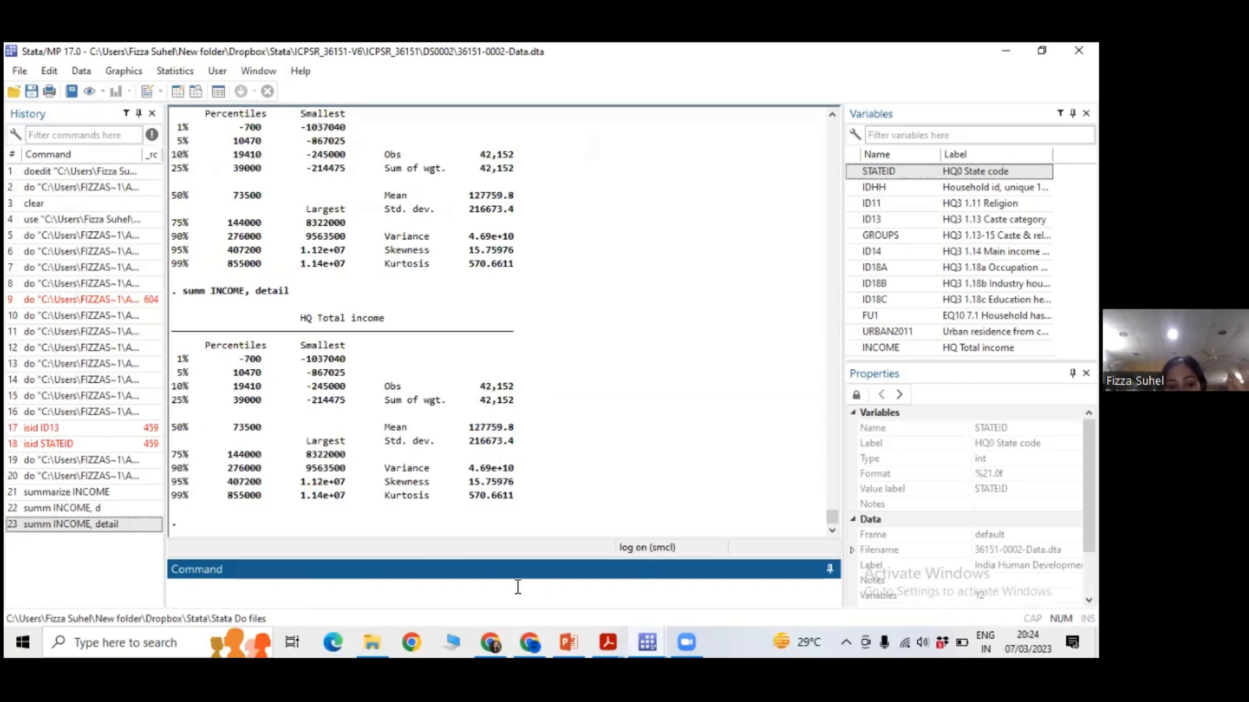
mouse_move(649, 641)
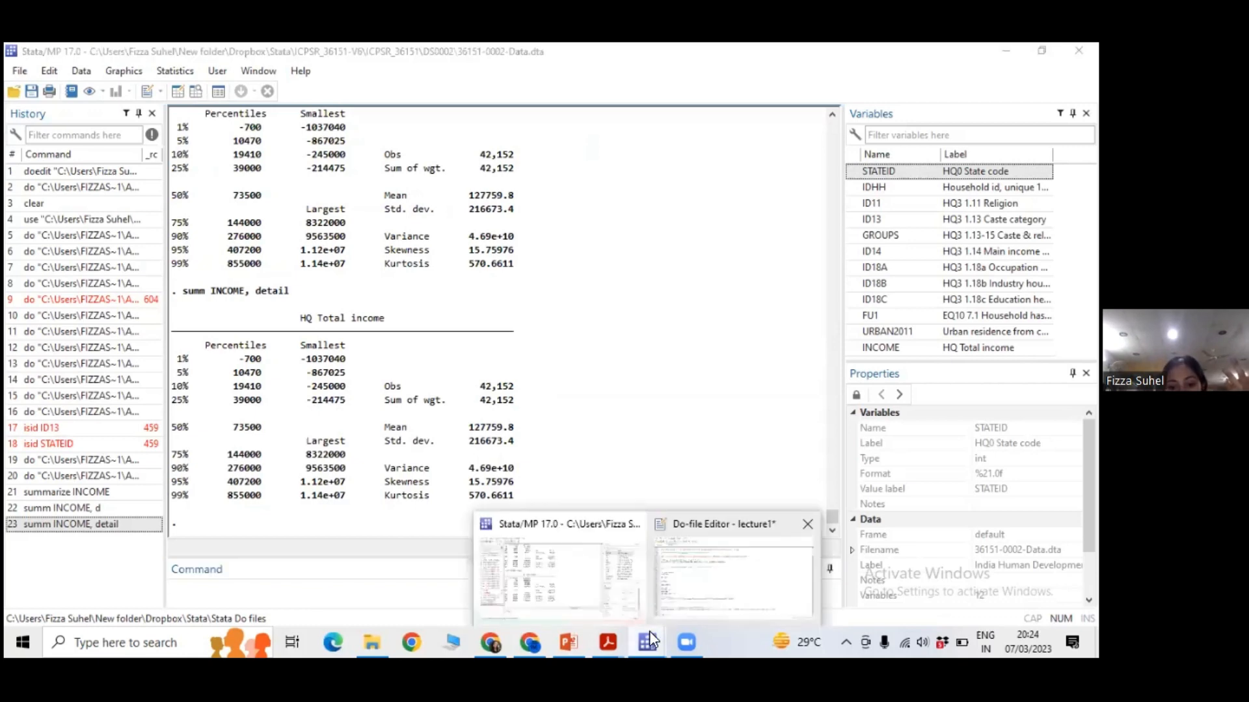
click(710, 589)
drag(116, 409, 50, 412)
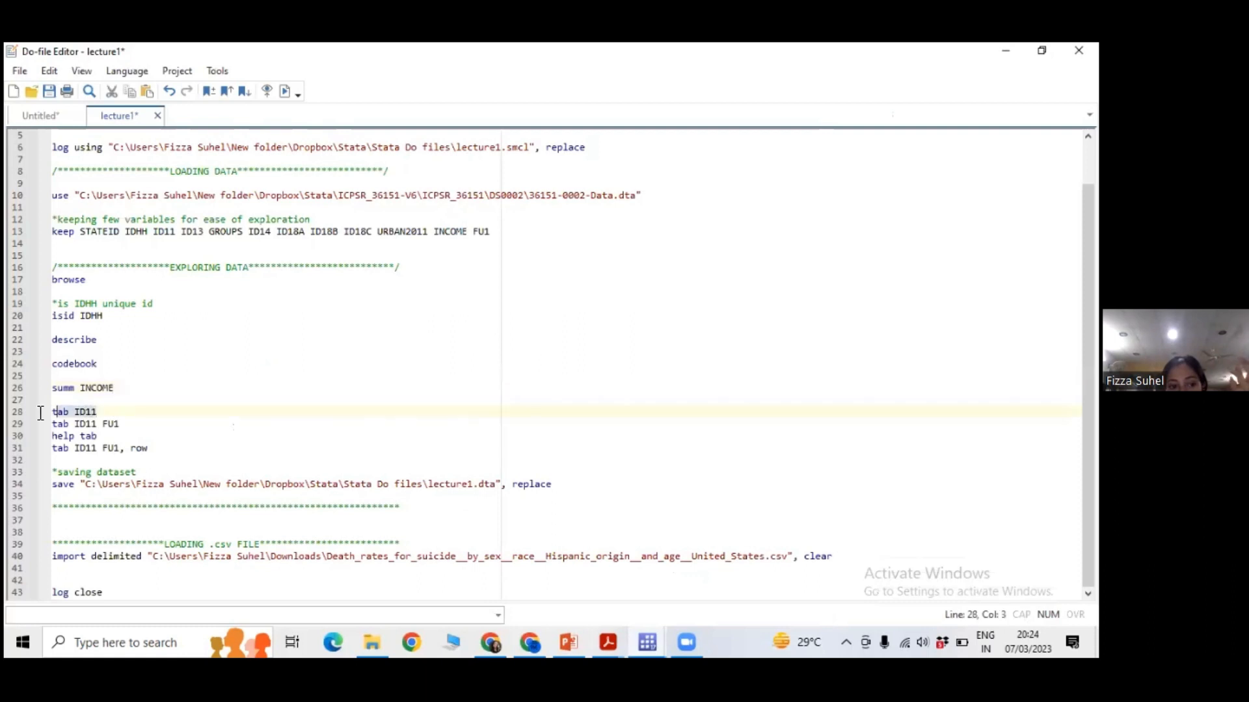
click(286, 96)
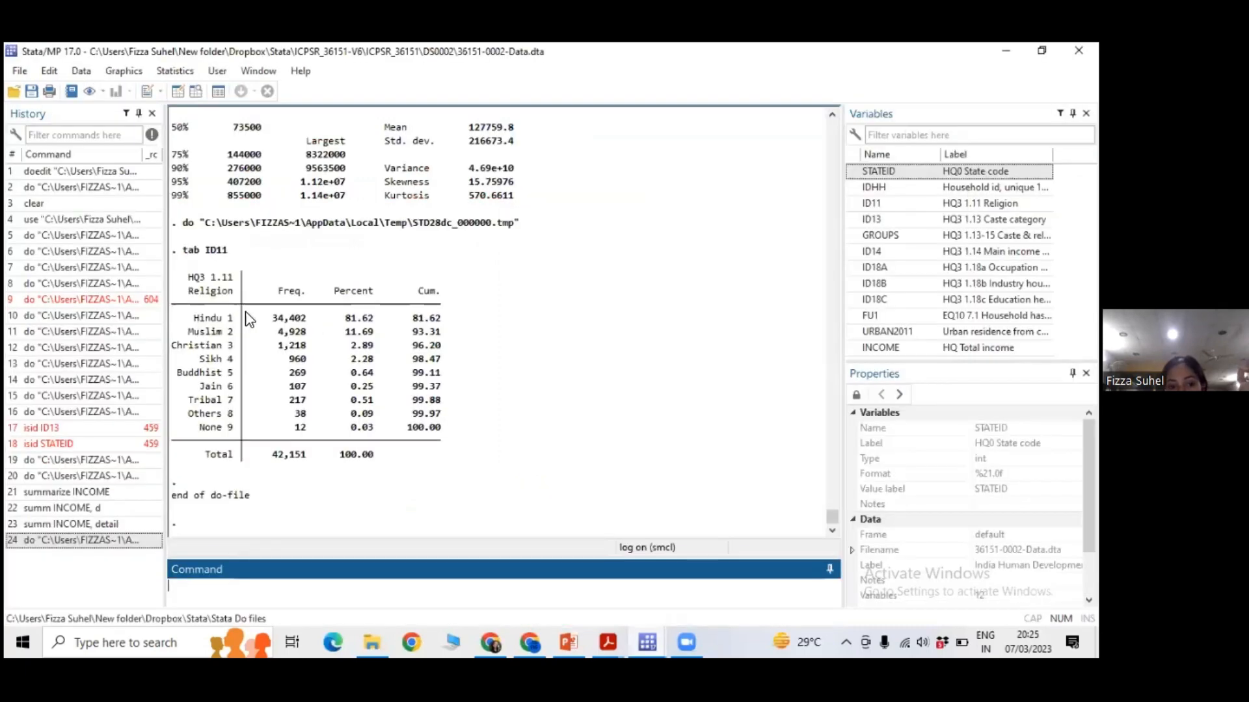
Examine the religion frequency table, highlighting the religion label and the frequency and percentage for Hindu households.
double_click(279, 318)
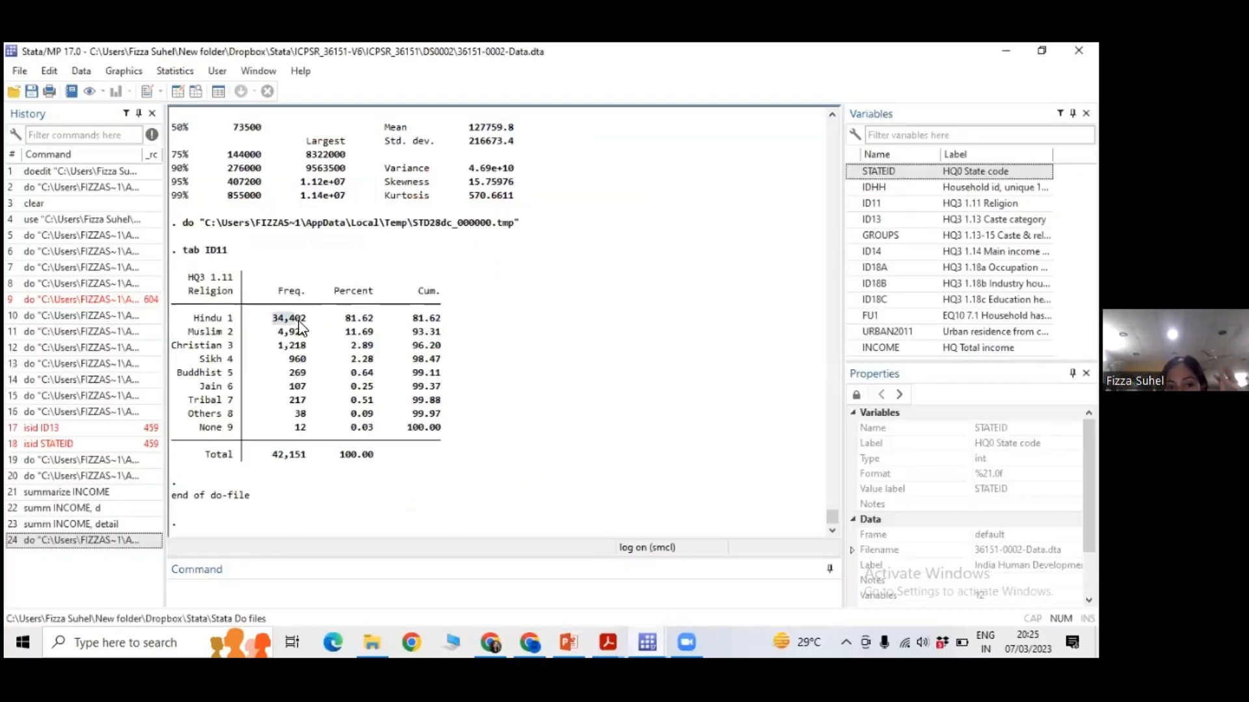
click(295, 324)
double_click(220, 292)
click(244, 326)
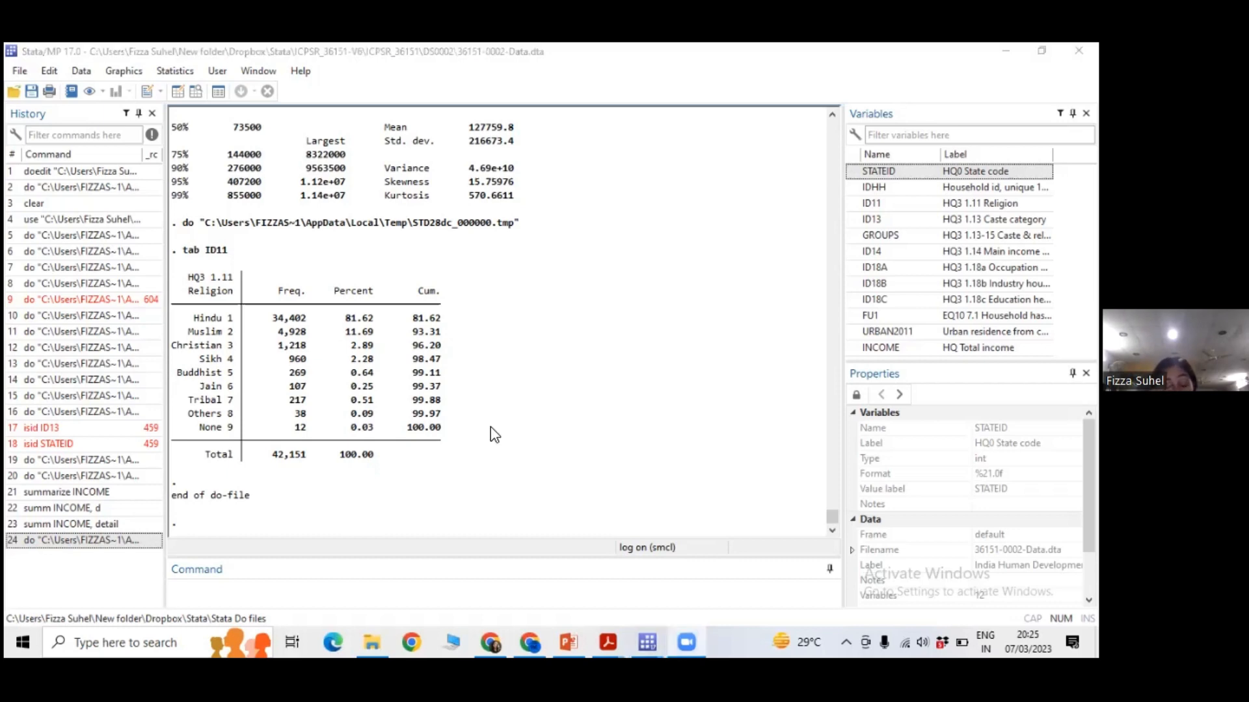
drag(342, 318, 360, 322)
click(375, 343)
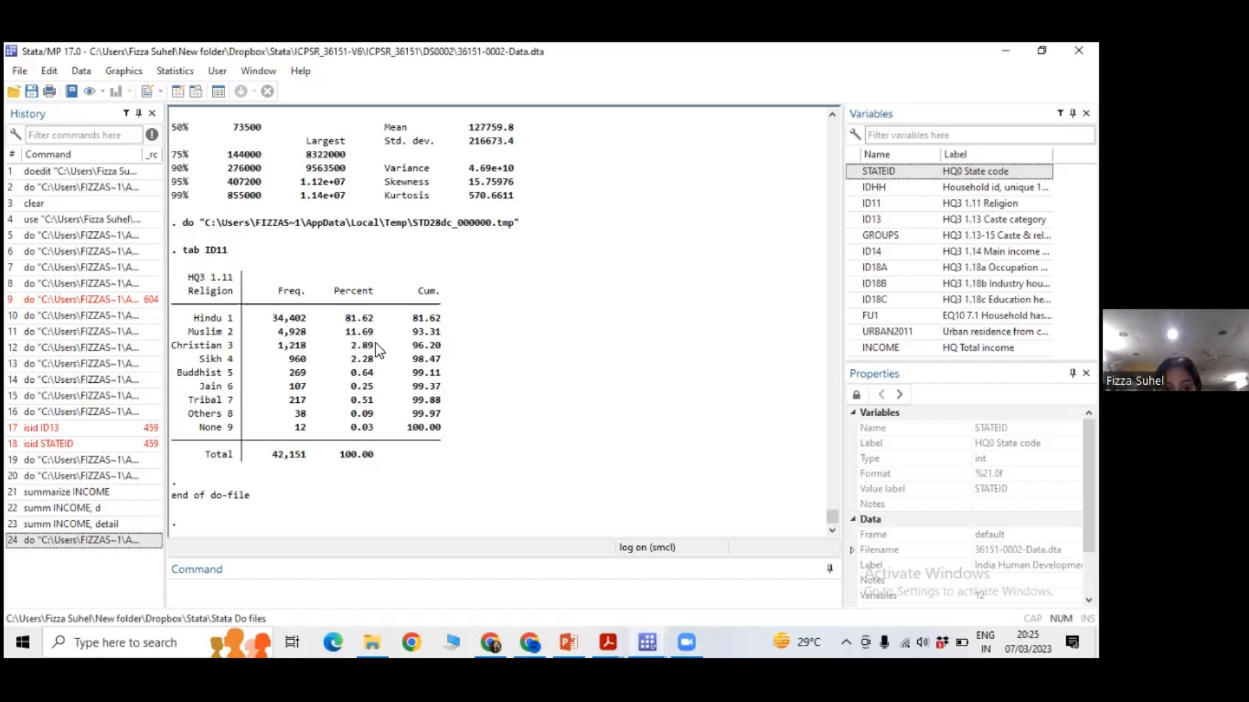
Run only the tab ID11 FU1 line of the do-file and bring the cross-tabulation into view in the main Stata window.
mouse_move(647, 643)
click(728, 572)
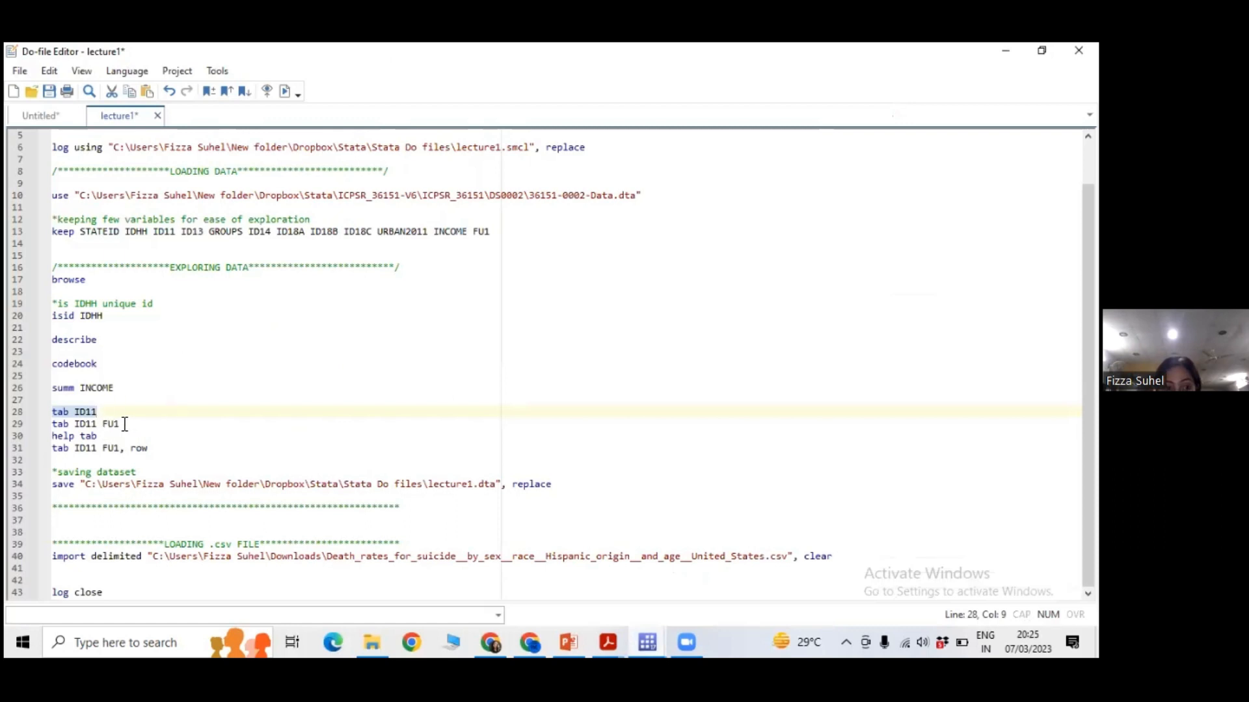
drag(125, 424, 51, 425)
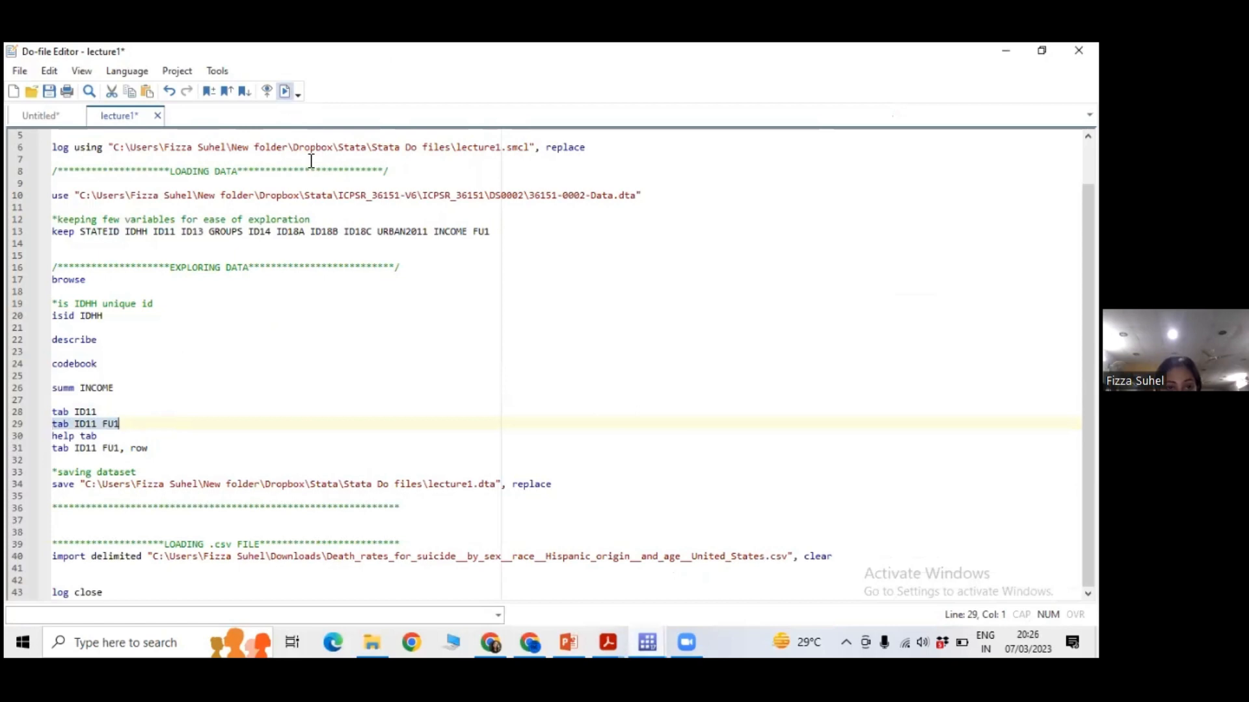
click(642, 634)
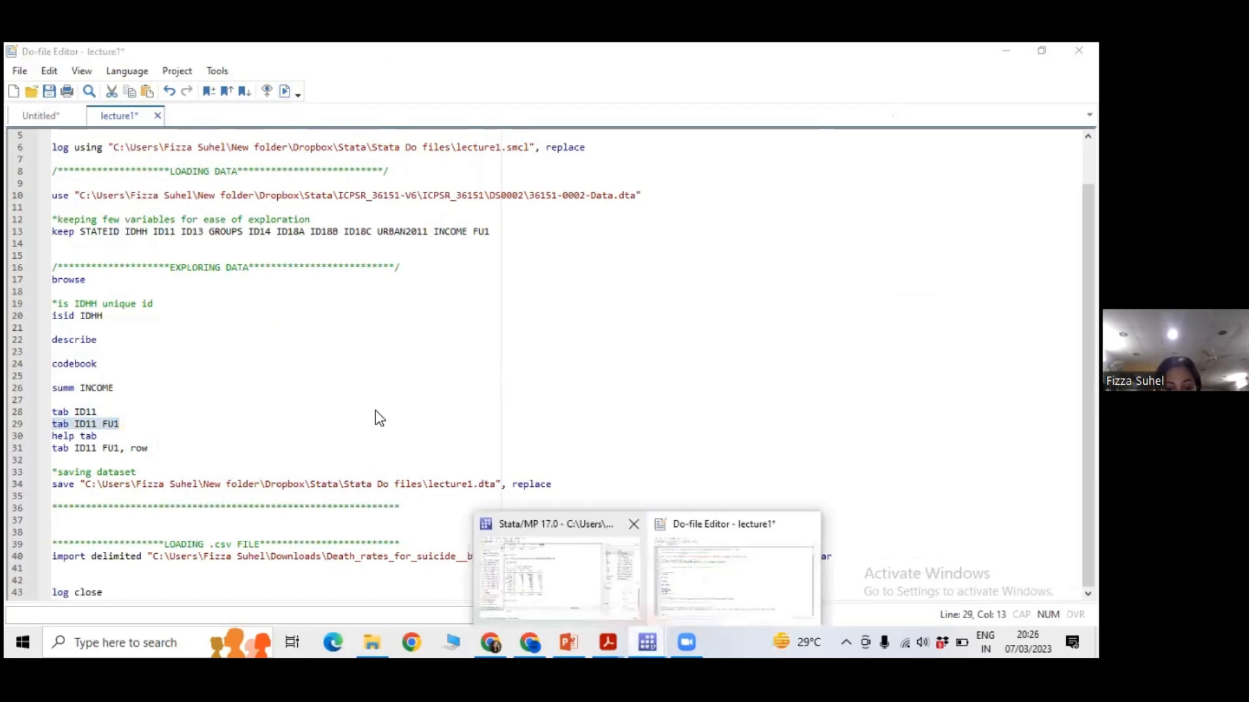
click(559, 576)
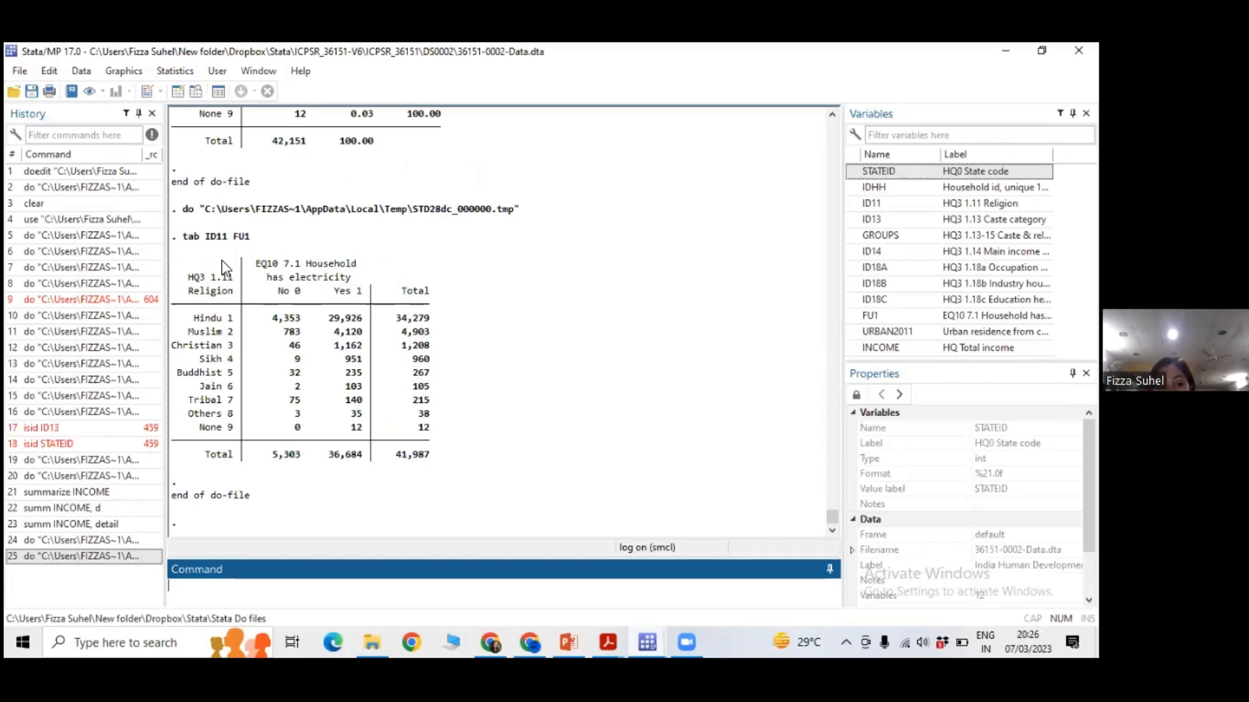
Examine the religion by electricity cross-tabulation against the one-way table, highlighting FU1 and the Hindu and Muslim households without electricity.
click(275, 327)
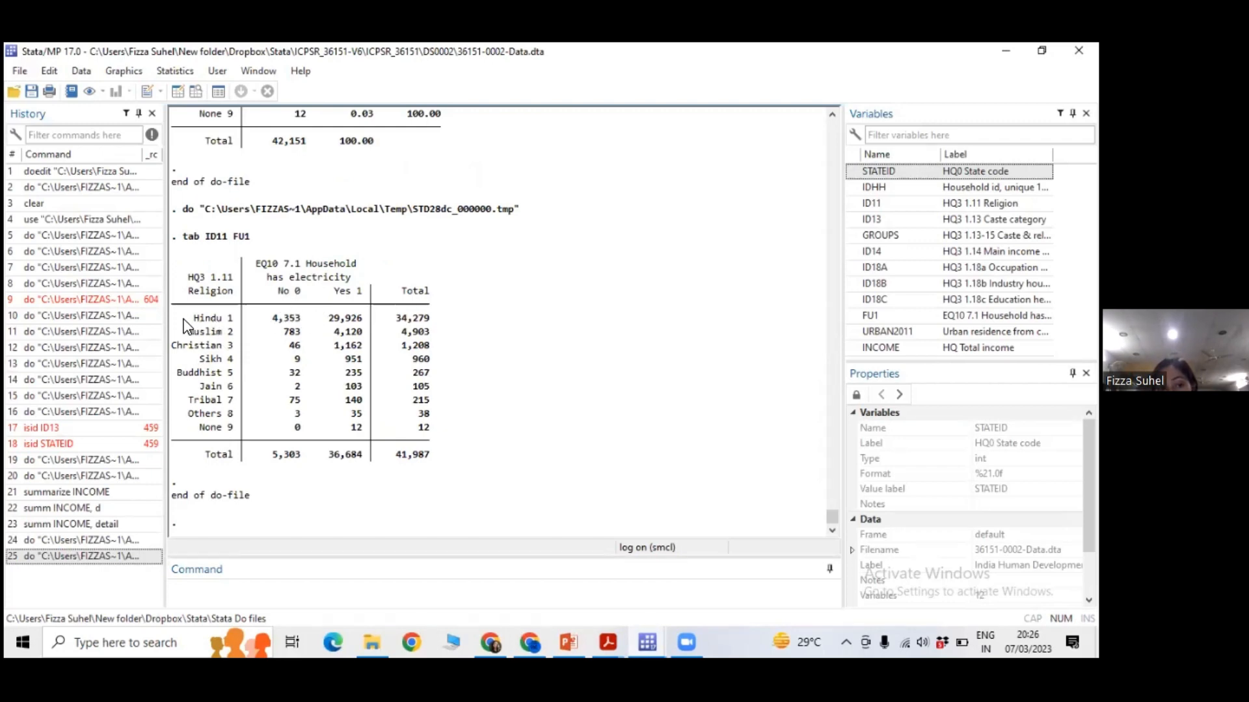
drag(184, 319, 235, 321)
scroll(280, 215, up, 2)
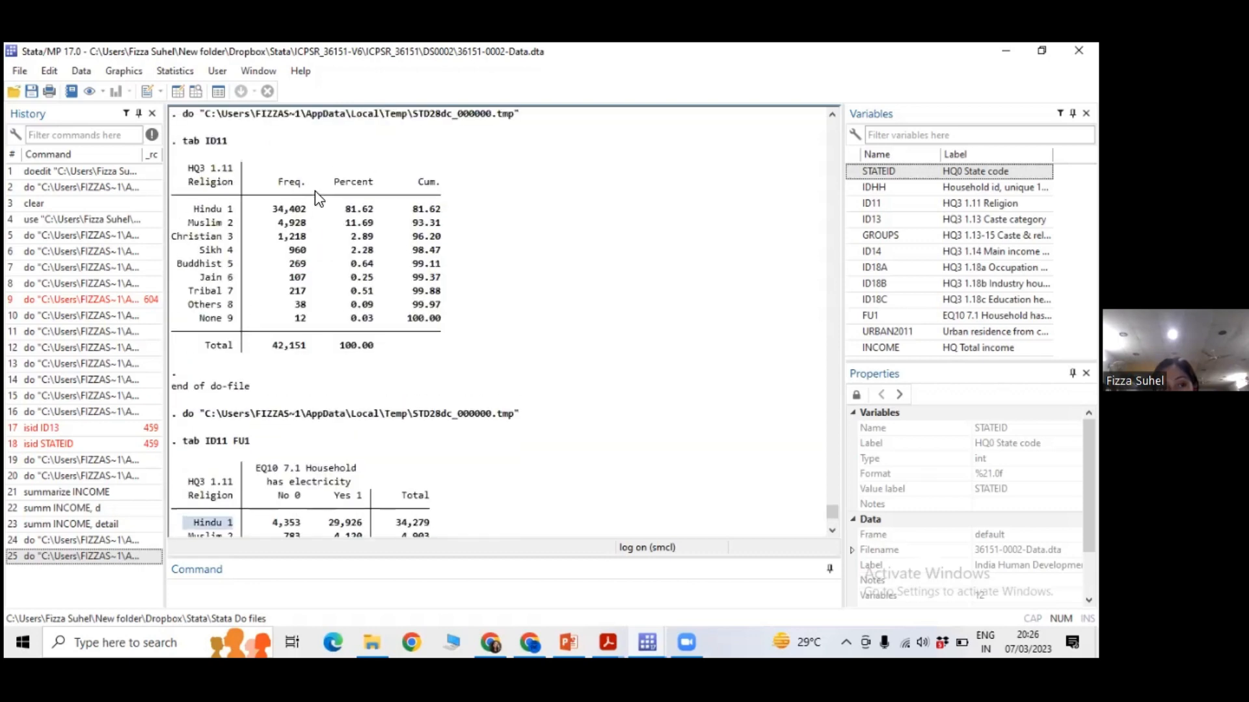
scroll(296, 243, down, 2)
click(268, 271)
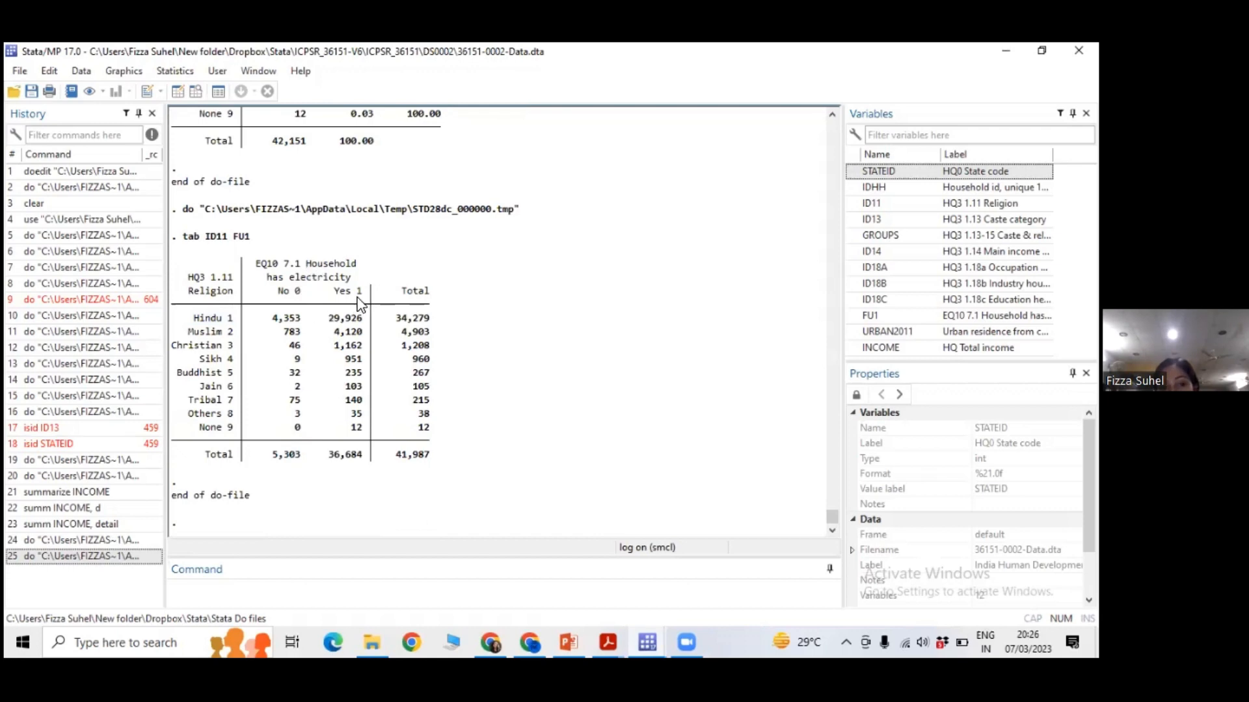
drag(199, 319, 206, 317)
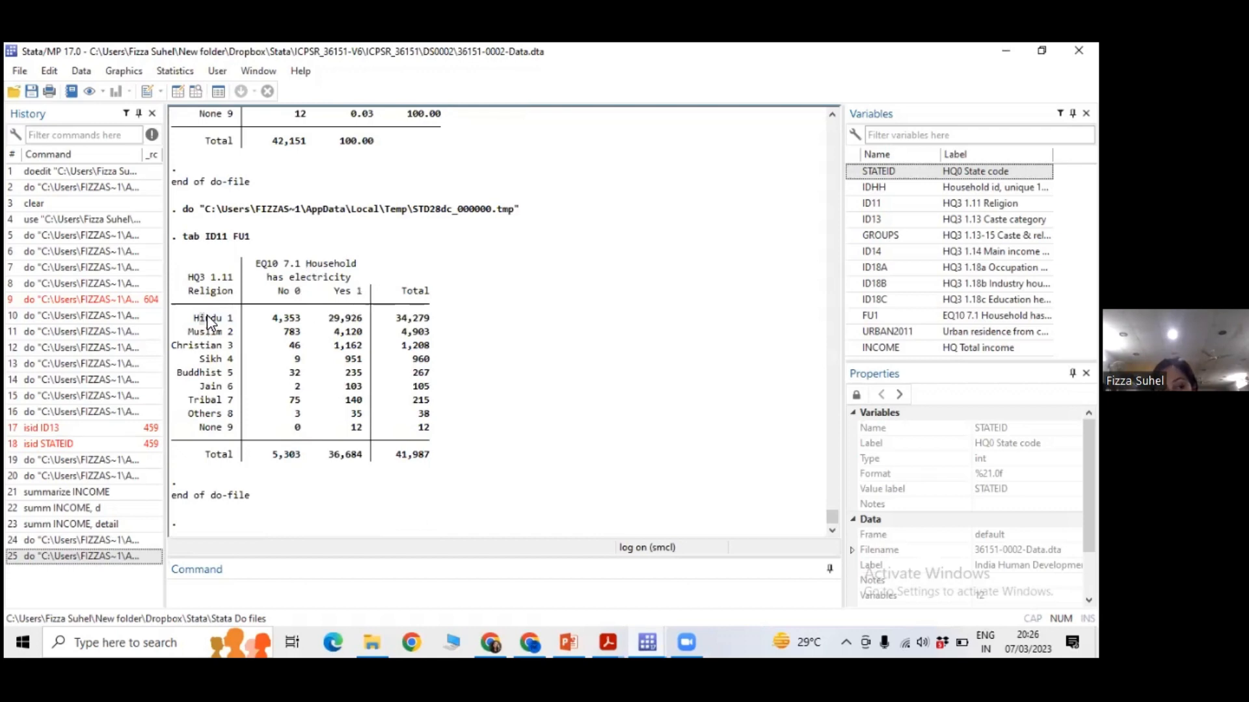
double_click(240, 237)
double_click(273, 318)
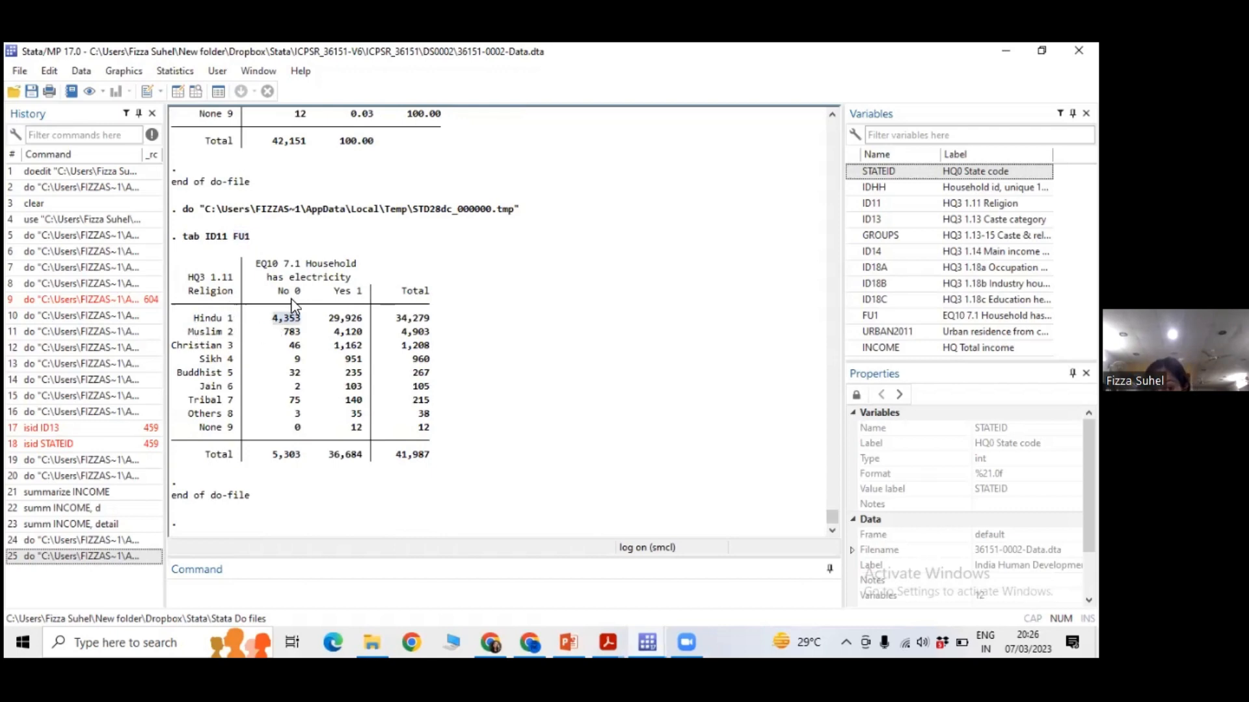
double_click(292, 331)
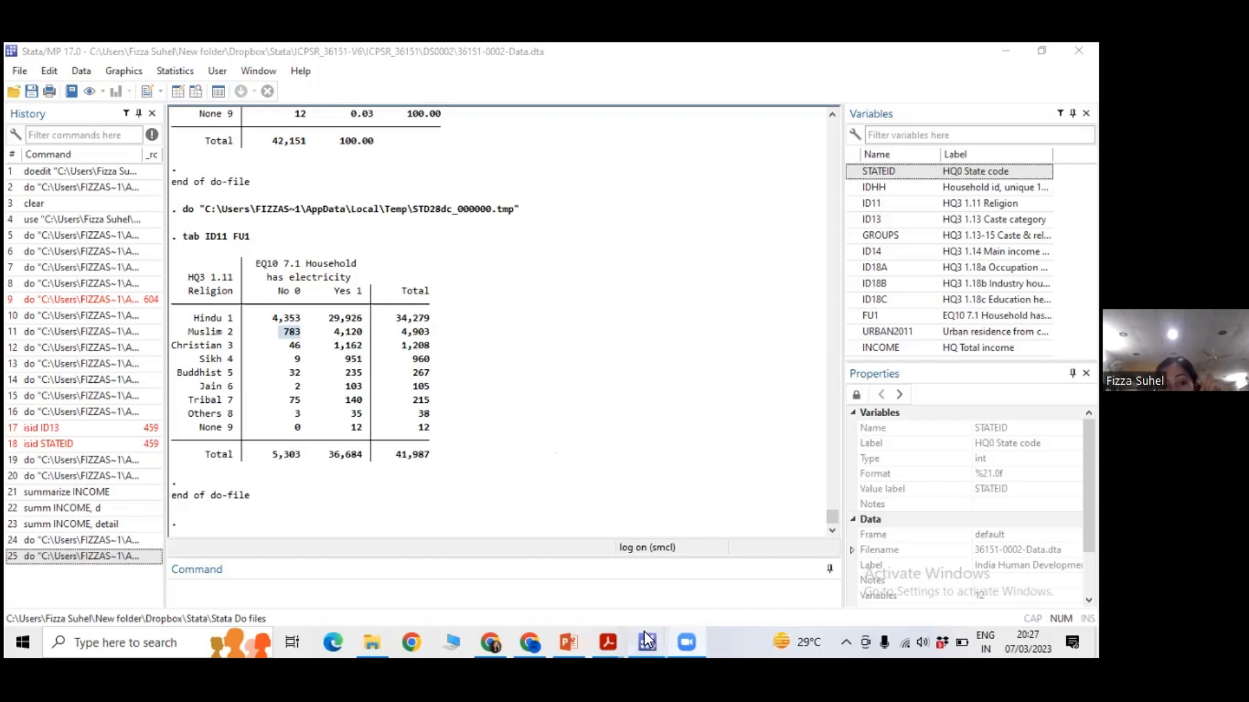
Locate the help tab line in the do-file, and return to the main Stata window.
mouse_move(646, 640)
click(733, 558)
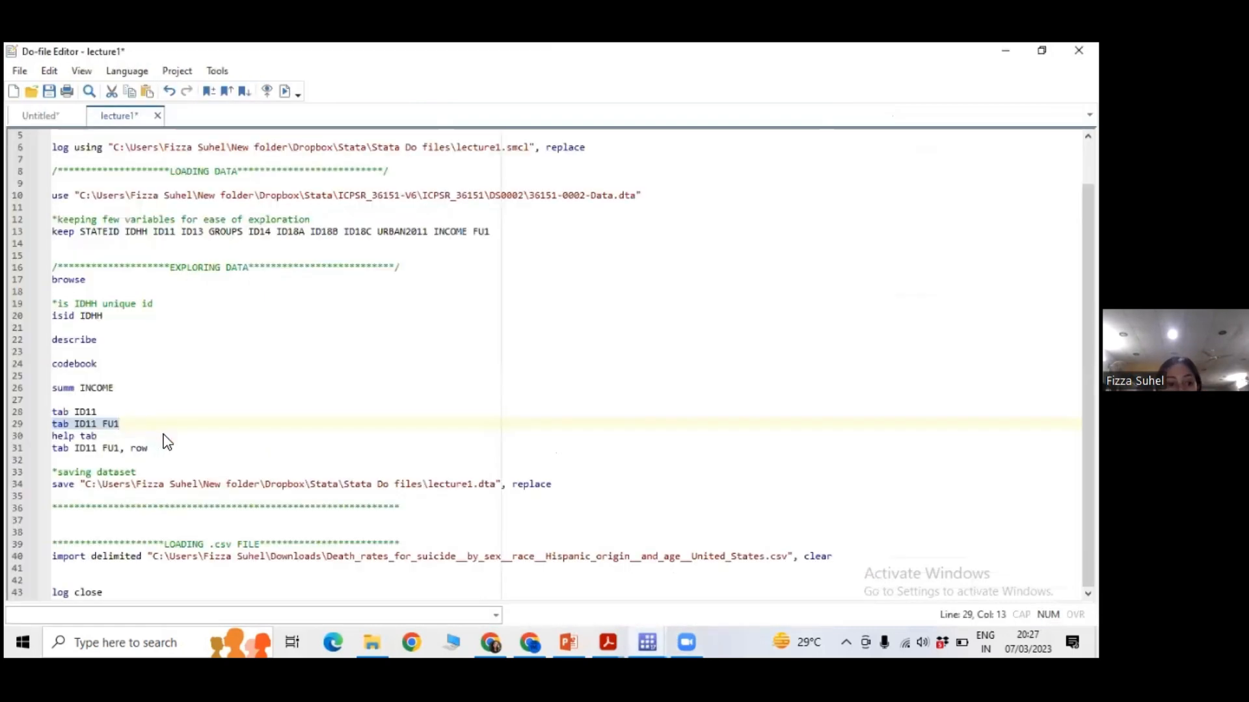
click(212, 438)
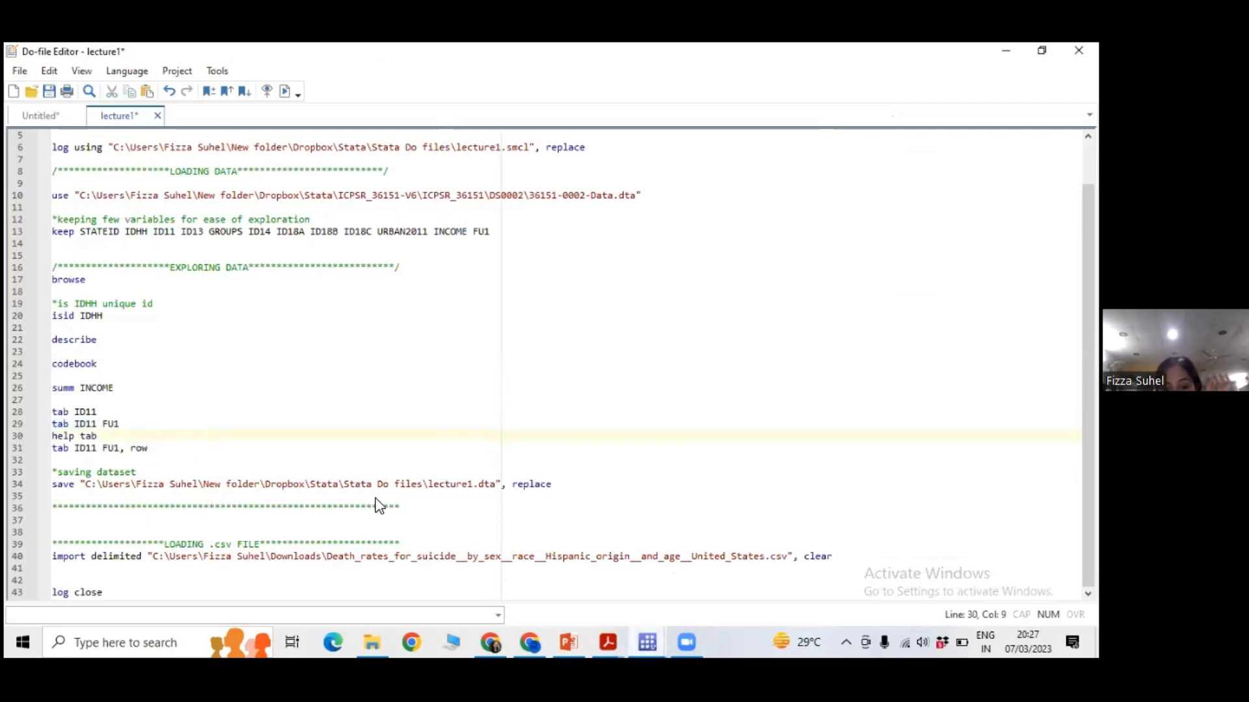
click(647, 643)
click(511, 558)
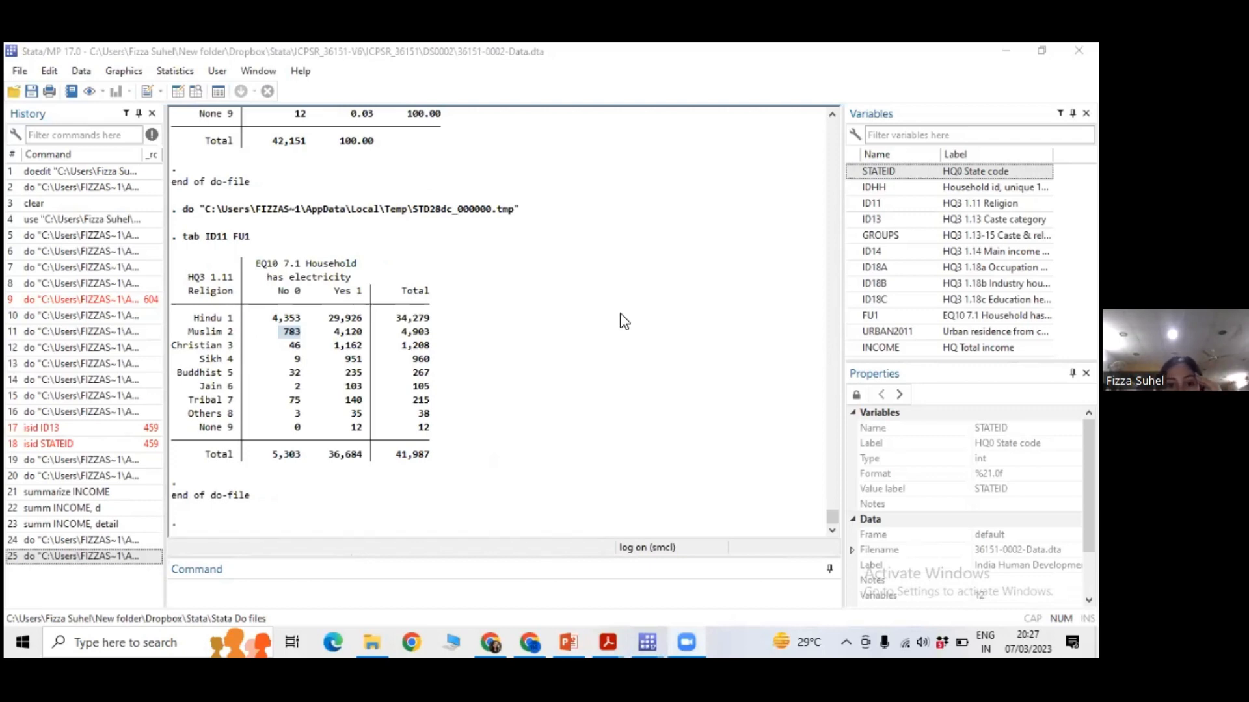
Compare the INCOME codebook entry with the summarize and detailed summary outputs, highlighting the percentiles column.
scroll(624, 321, up, 4)
scroll(625, 321, up, 15)
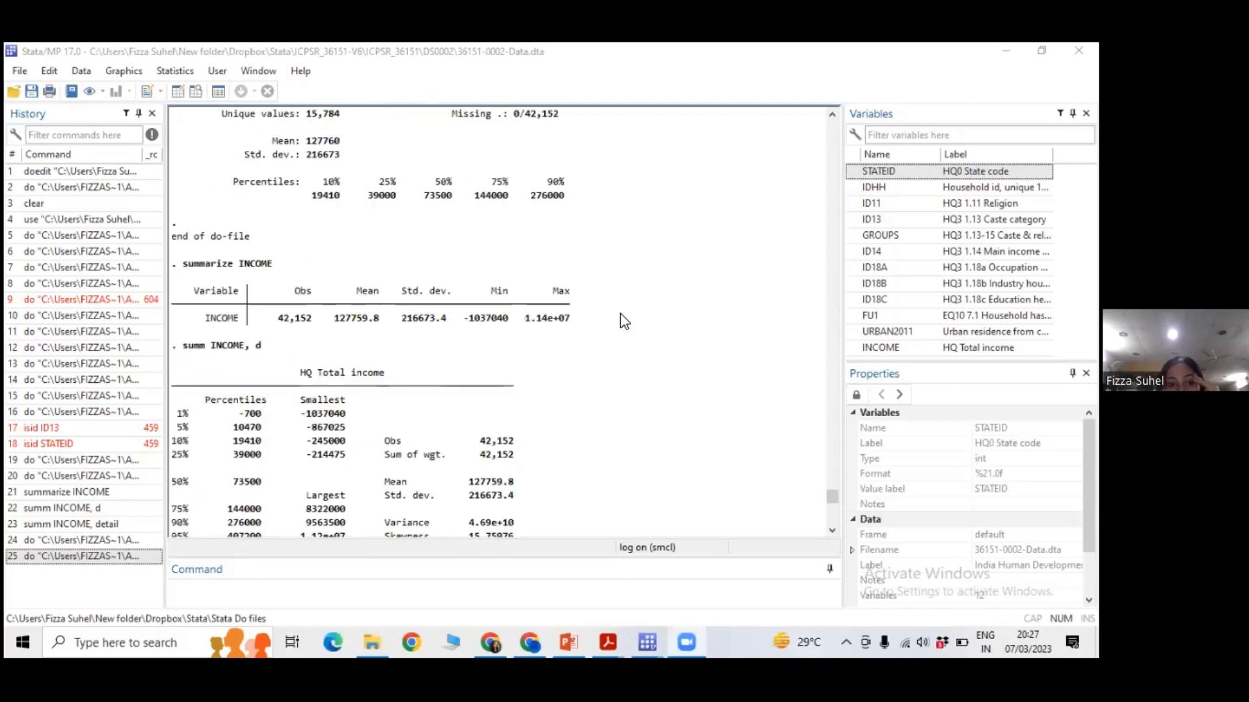
scroll(312, 352, down, 2)
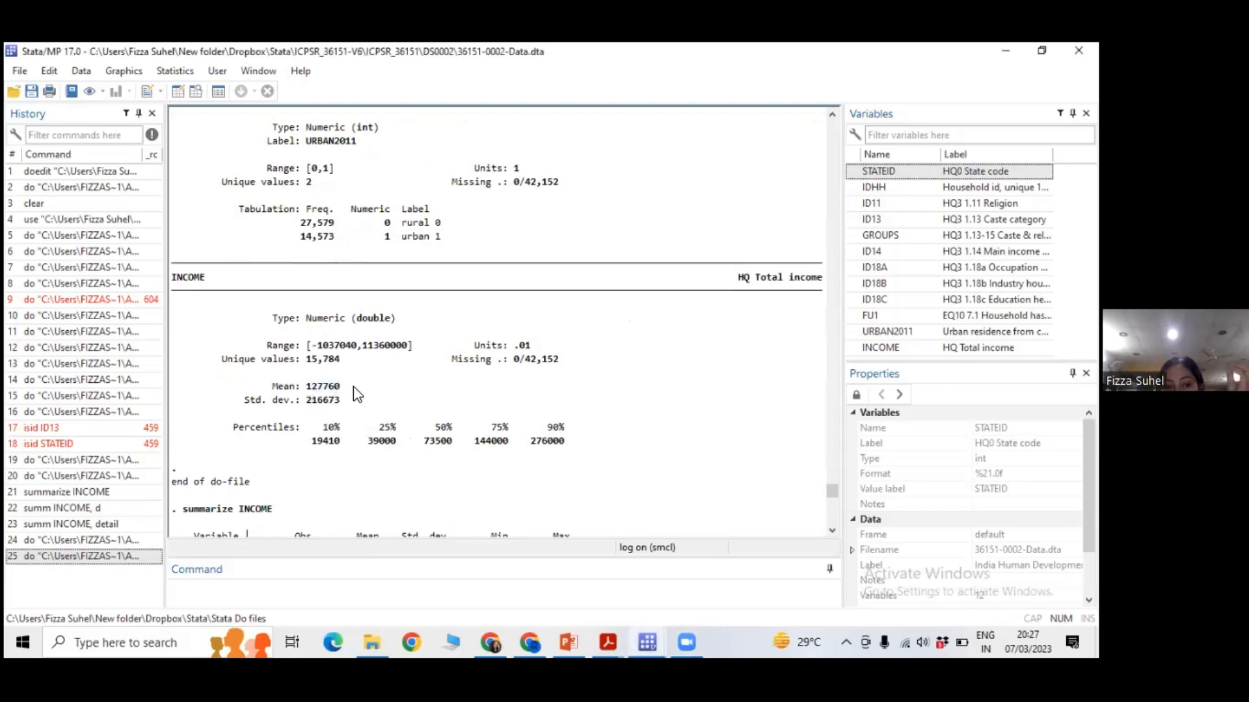
scroll(411, 396, down, 3)
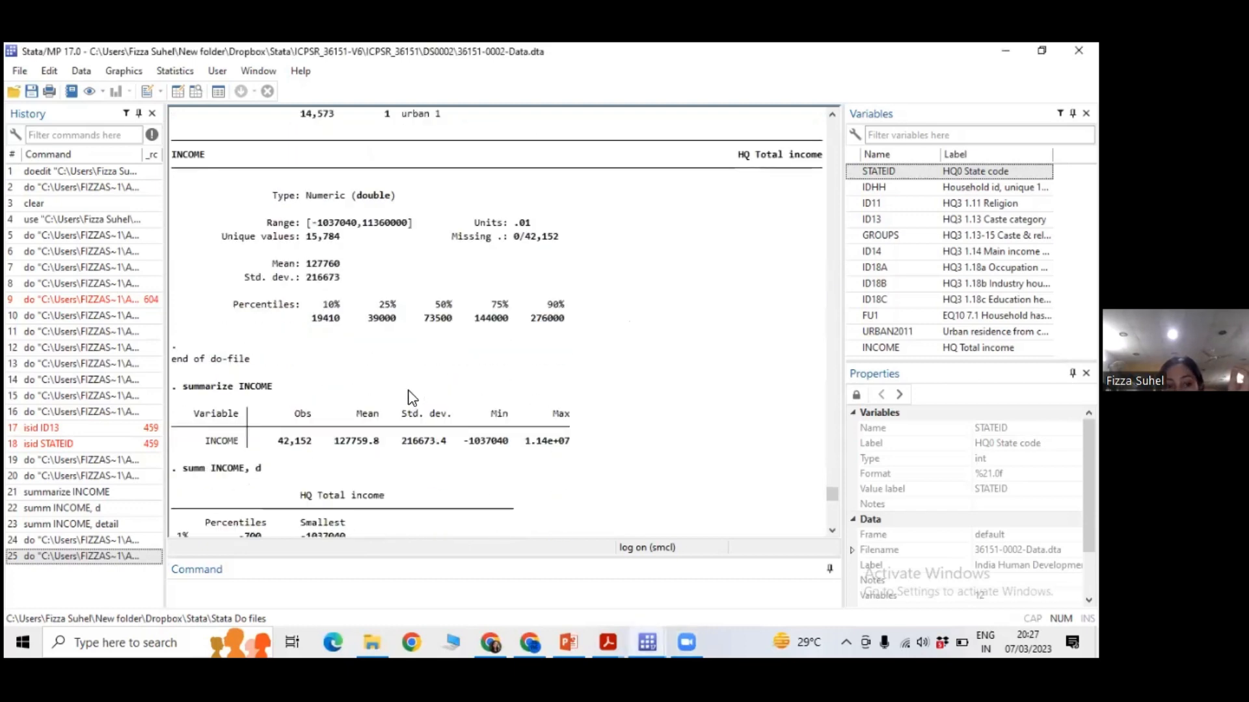
scroll(409, 397, down, 2)
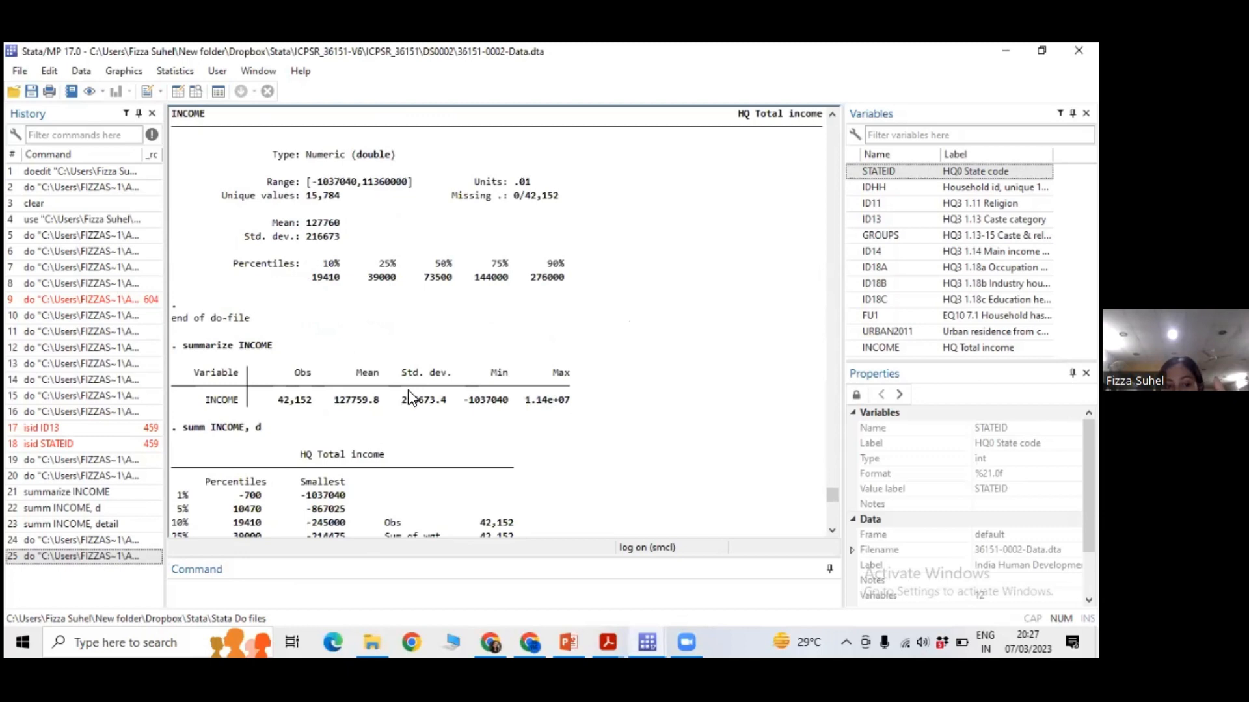
scroll(218, 384, down, 2)
drag(233, 373, 264, 517)
click(266, 514)
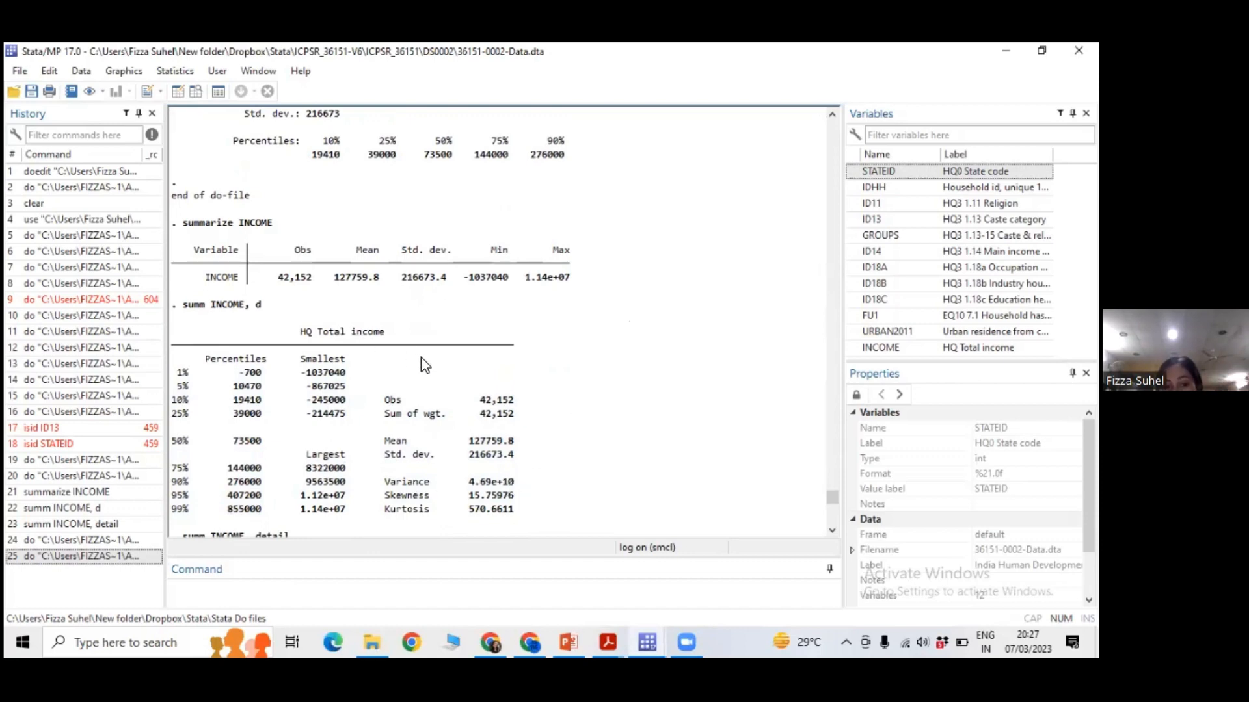
scroll(441, 368, up, 5)
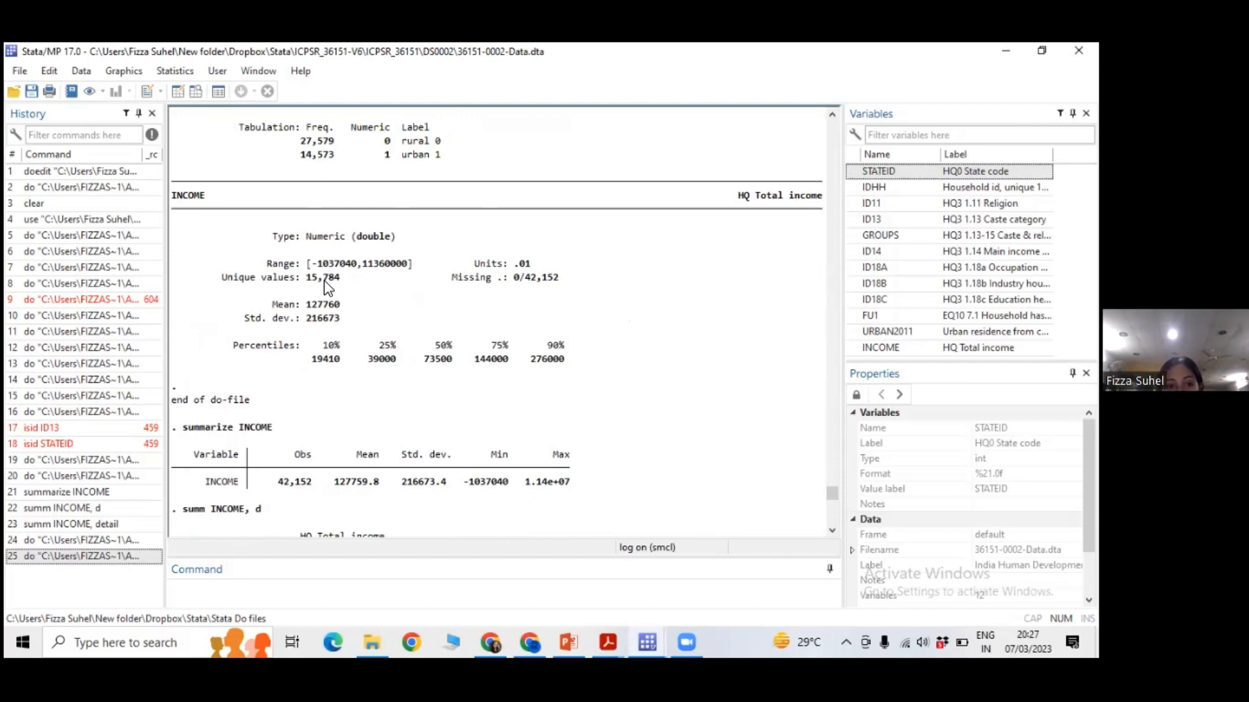
scroll(420, 354, down, 2)
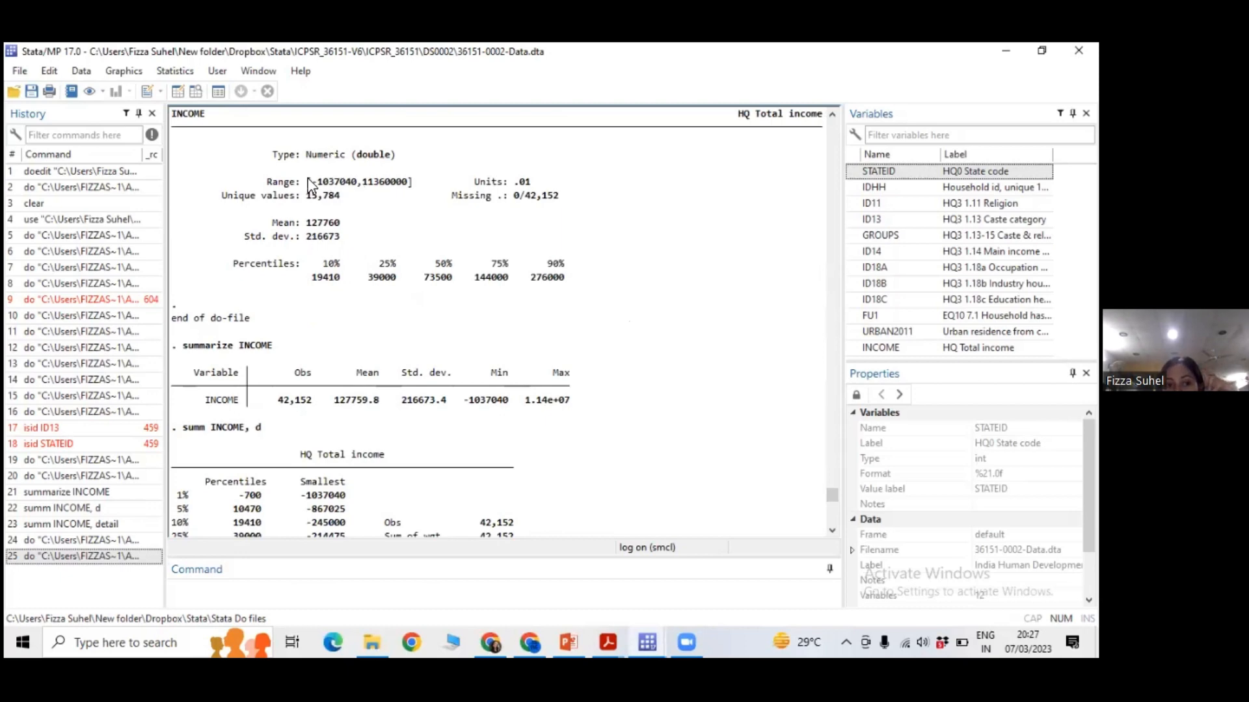
scroll(468, 397, down, 8)
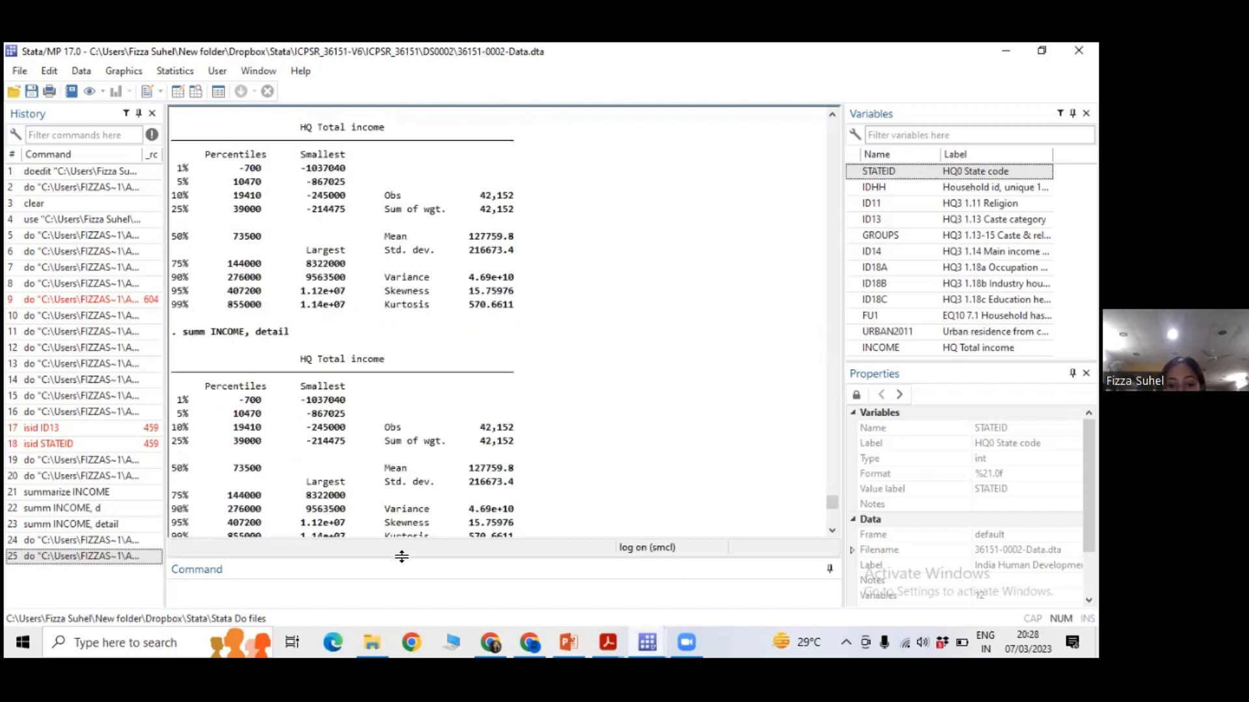
Run the help tab command in the main Stata window and open the tabulate oneway help page.
click(336, 567)
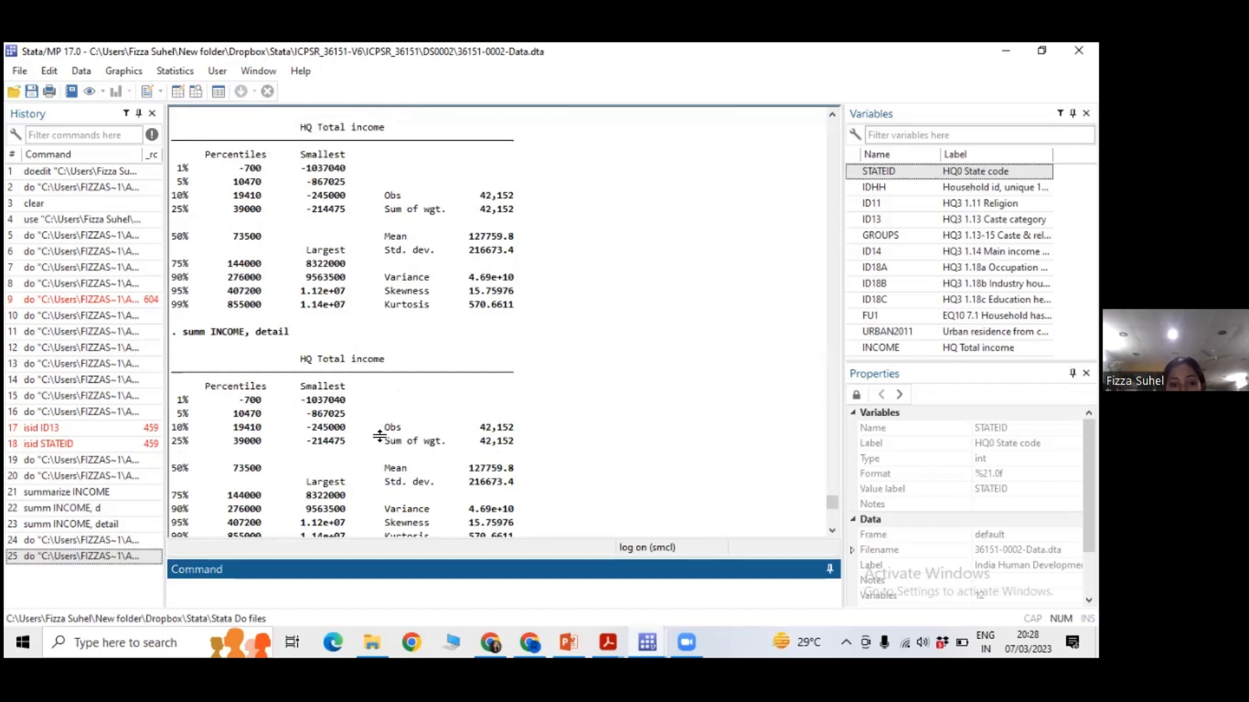
scroll(380, 434, down, 8)
scroll(380, 434, down, 8)
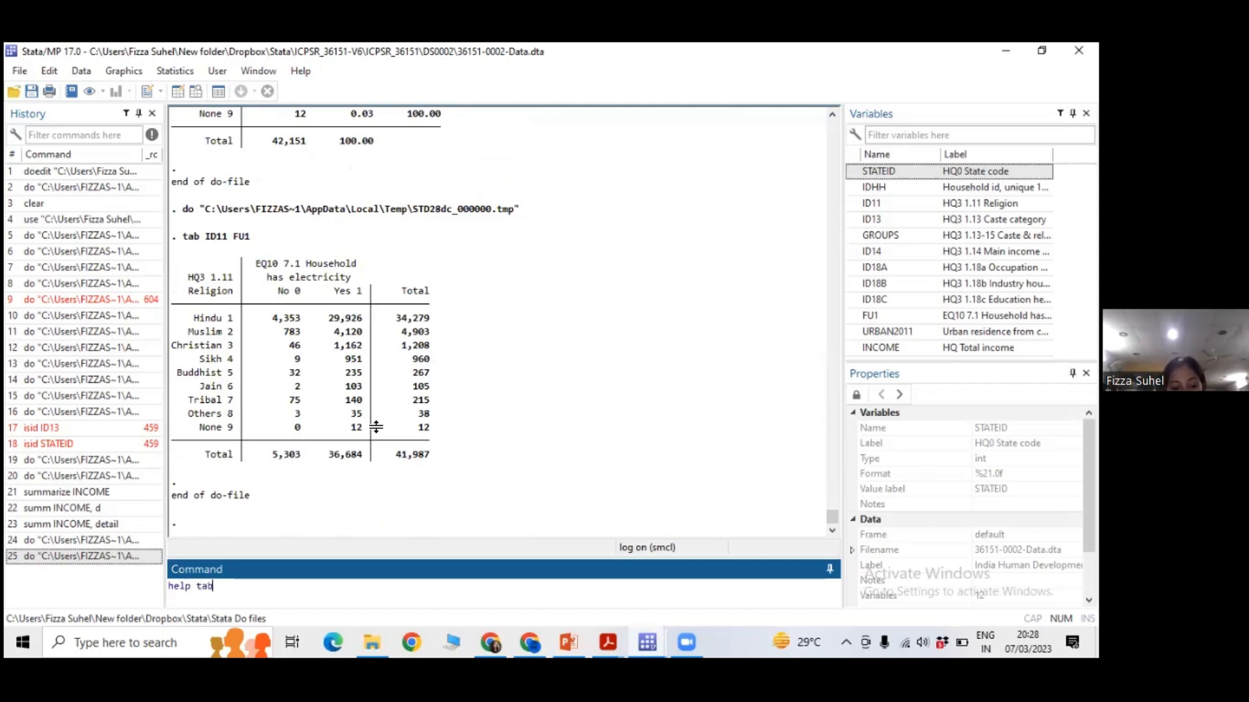
key(Return)
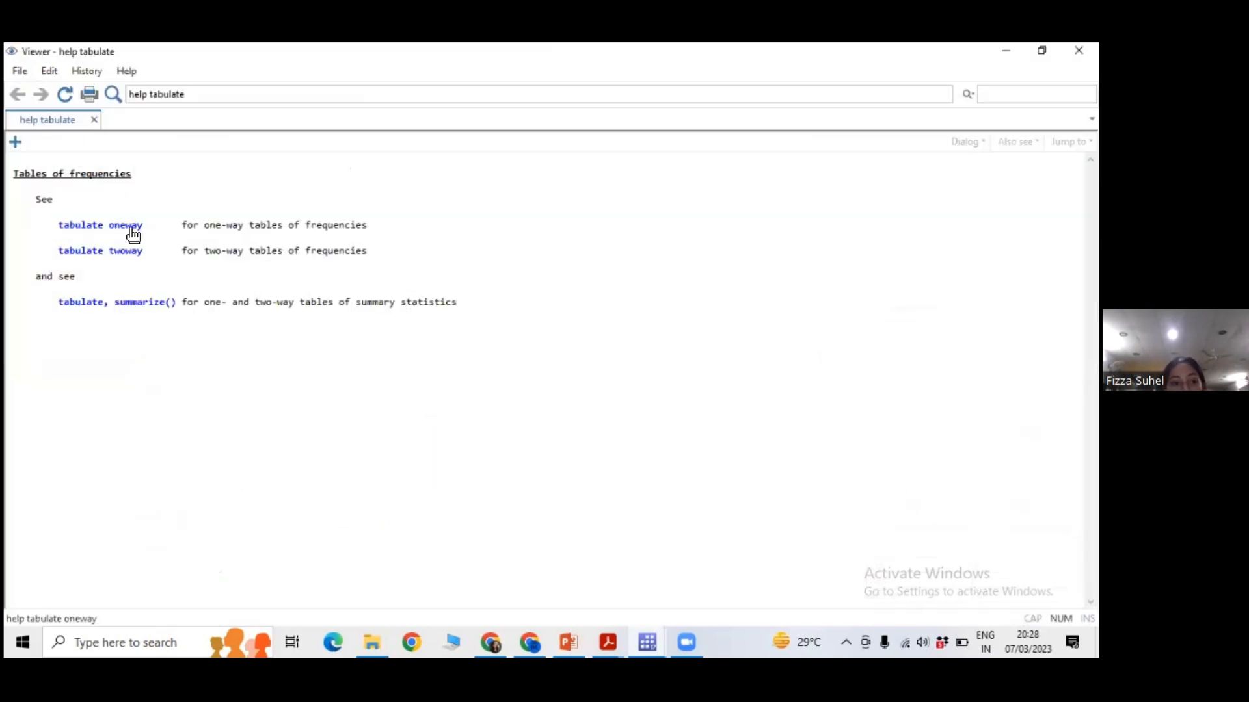
click(134, 233)
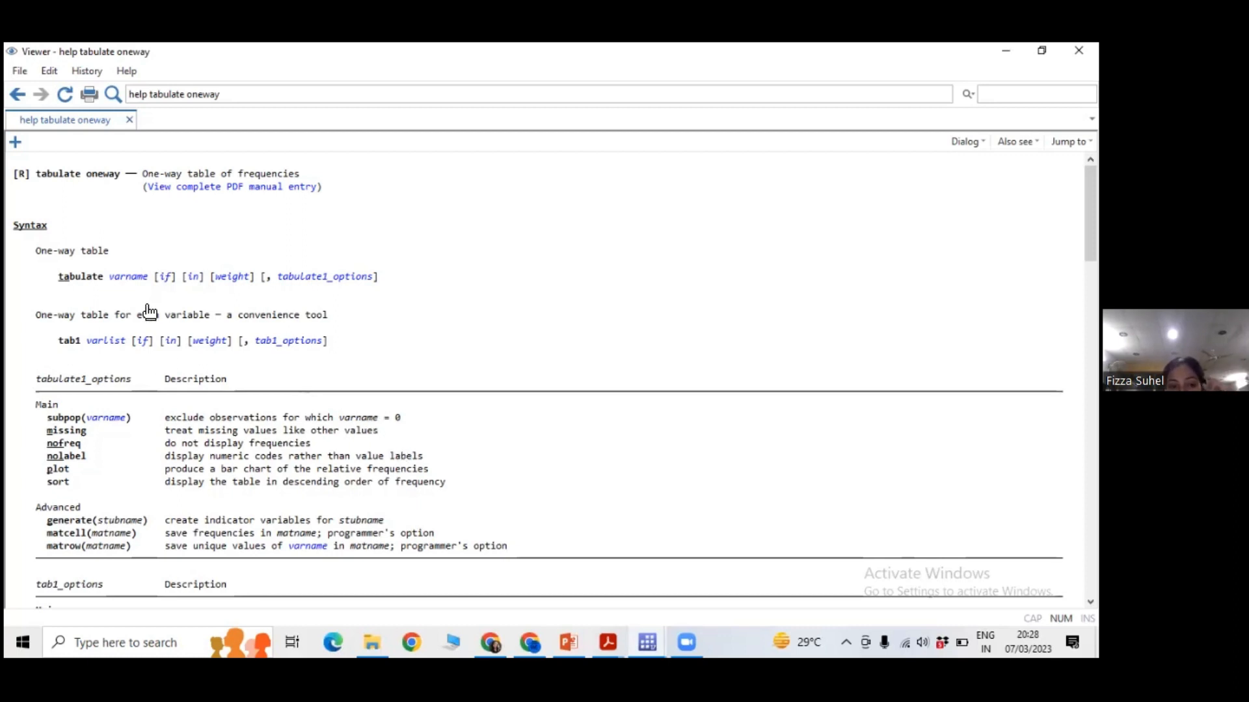
Examine the one-way table syntax in the tabulate oneway help, highlighting the full command line and its tabulate1_options part.
scroll(205, 449, down, 1)
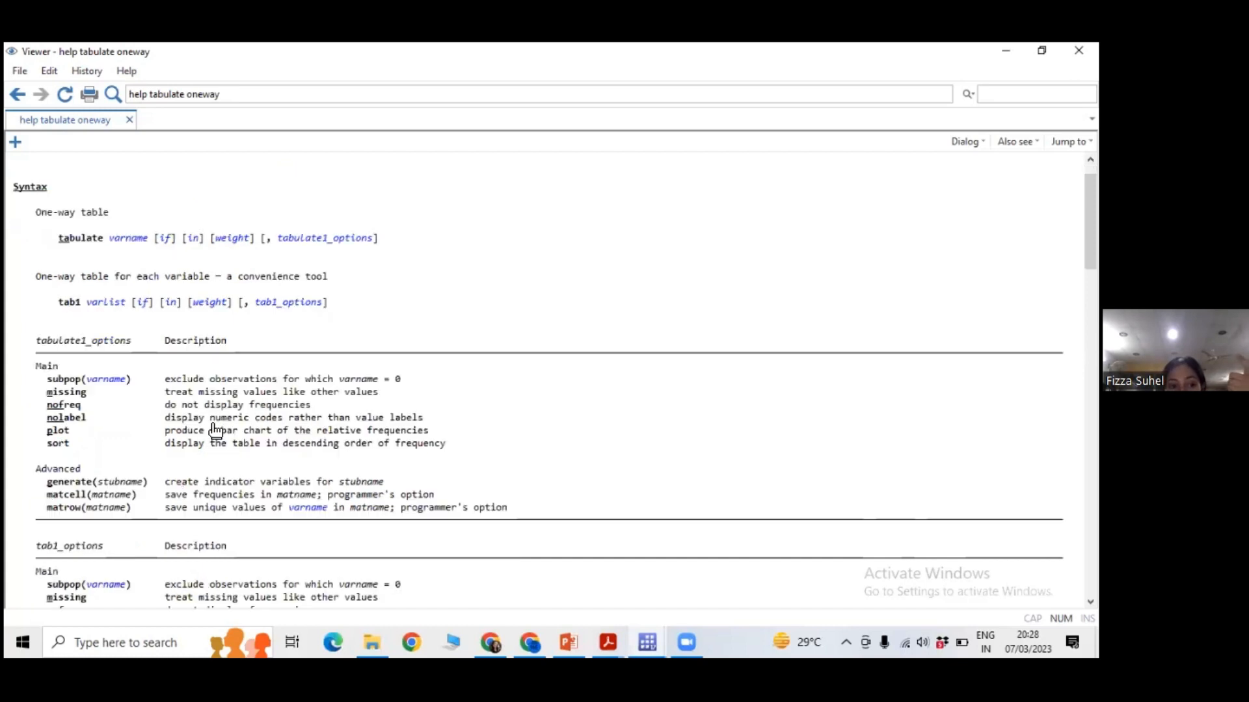
triple_click(64, 242)
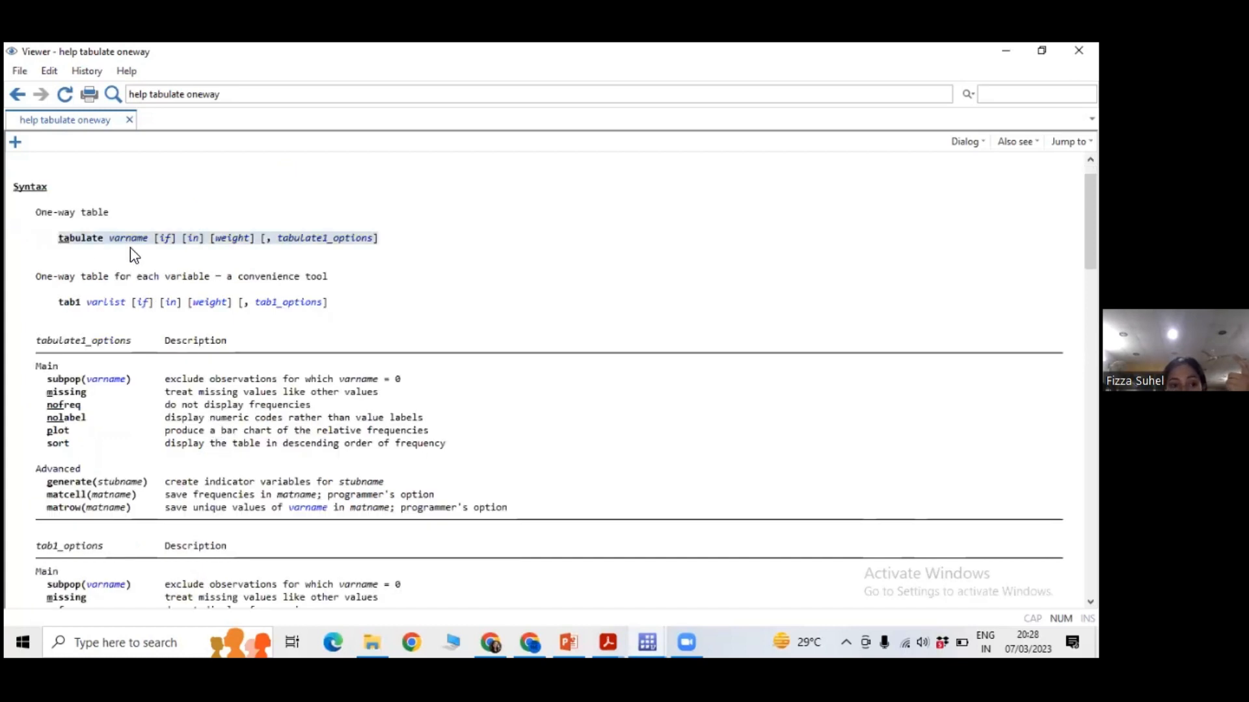
click(453, 284)
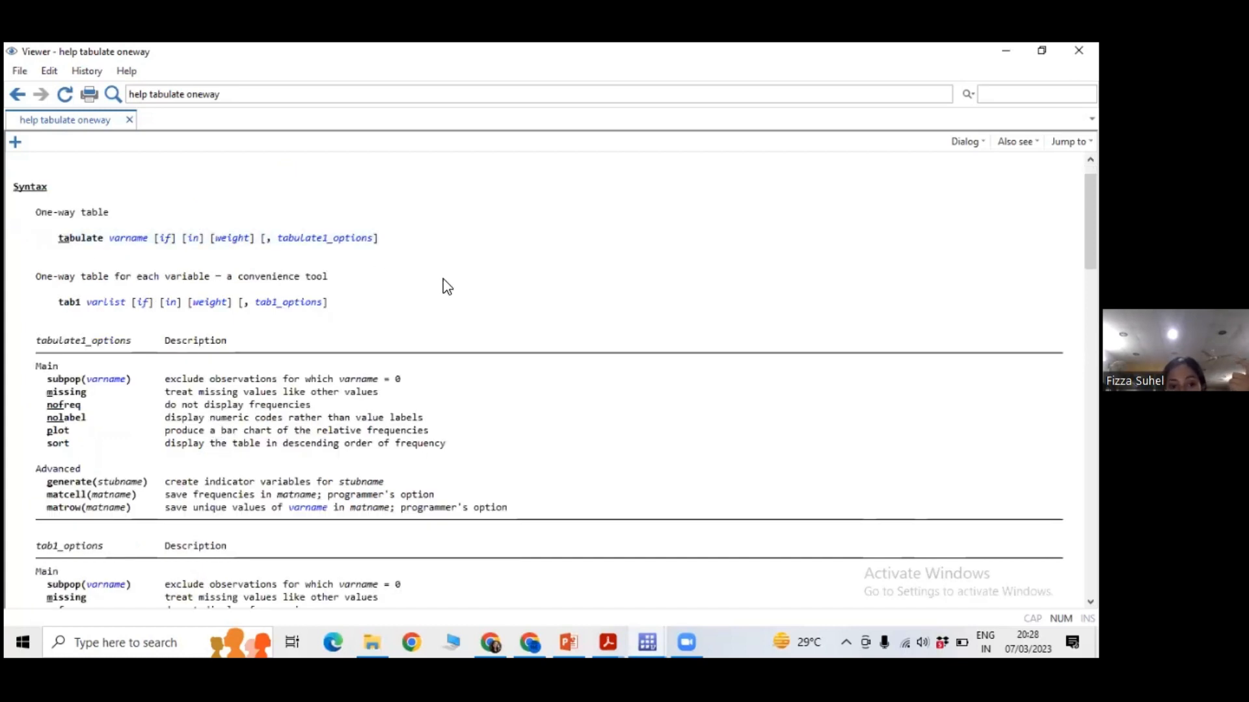
drag(60, 242, 103, 249)
click(61, 248)
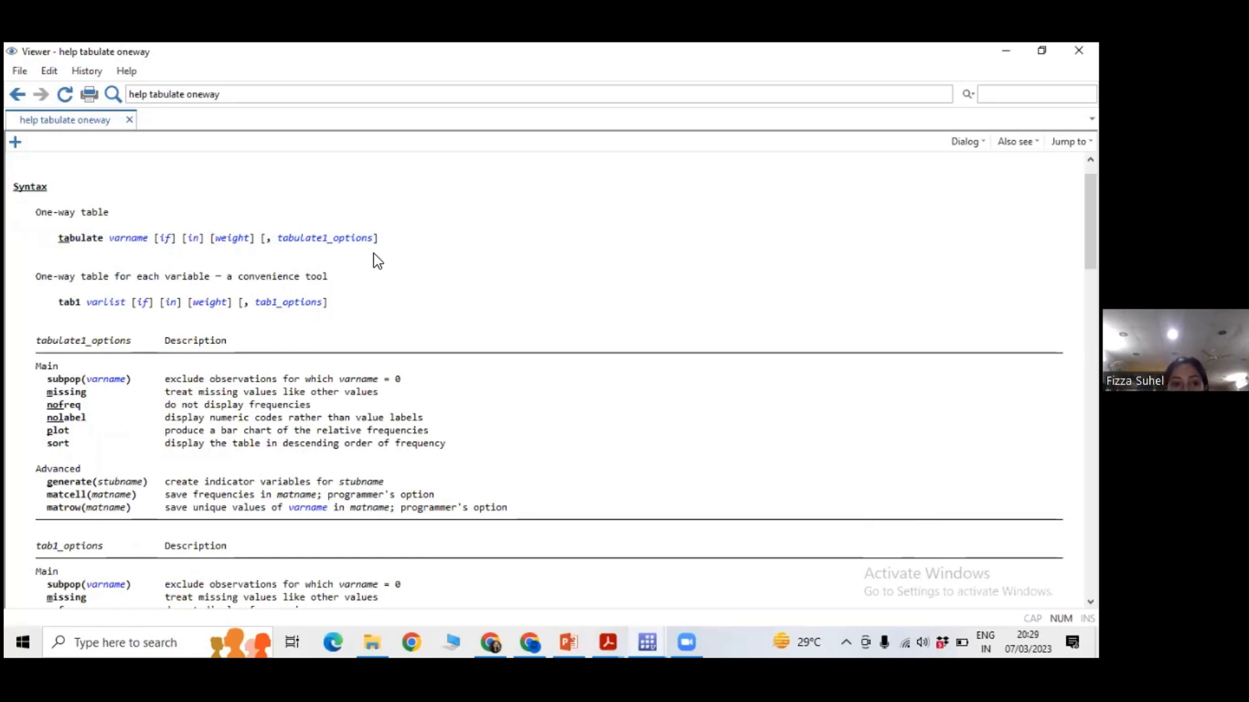
scroll(325, 234, down, 1)
drag(262, 204, 306, 213)
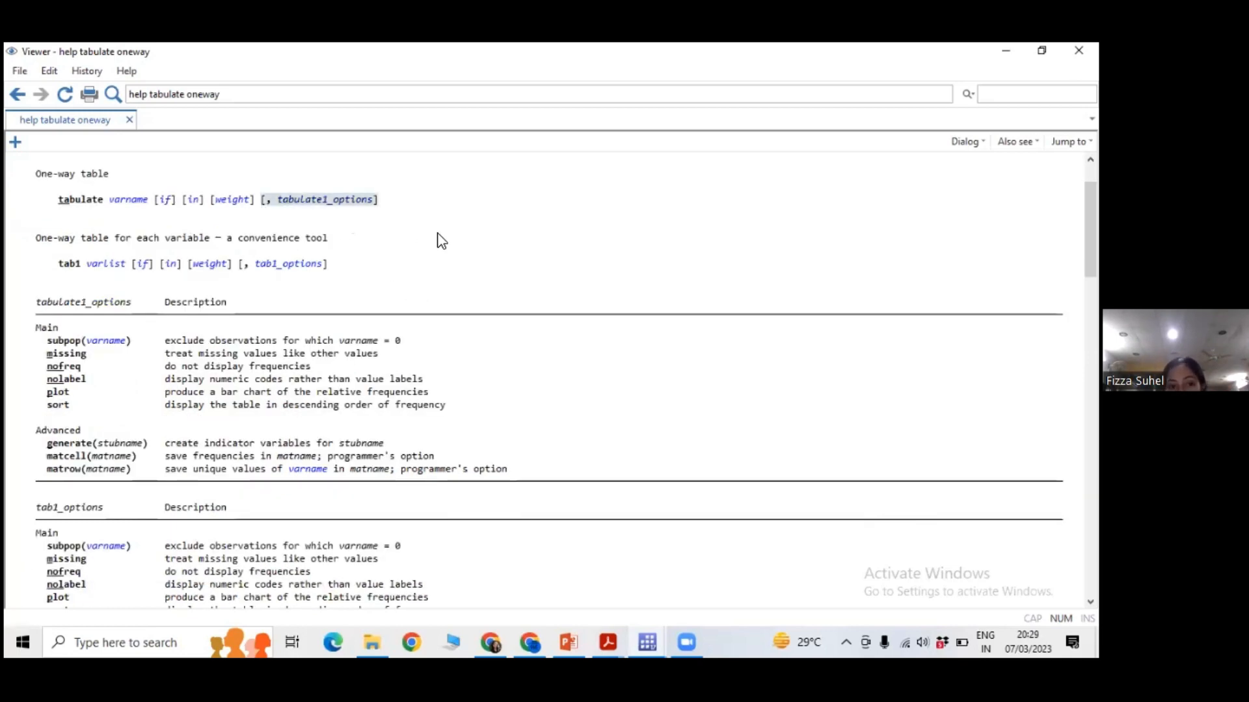
Examine the tabulate1_options list in the help page, highlighting the missing and nofreq options.
click(380, 297)
drag(36, 302, 123, 305)
click(146, 322)
scroll(145, 325, down, 1)
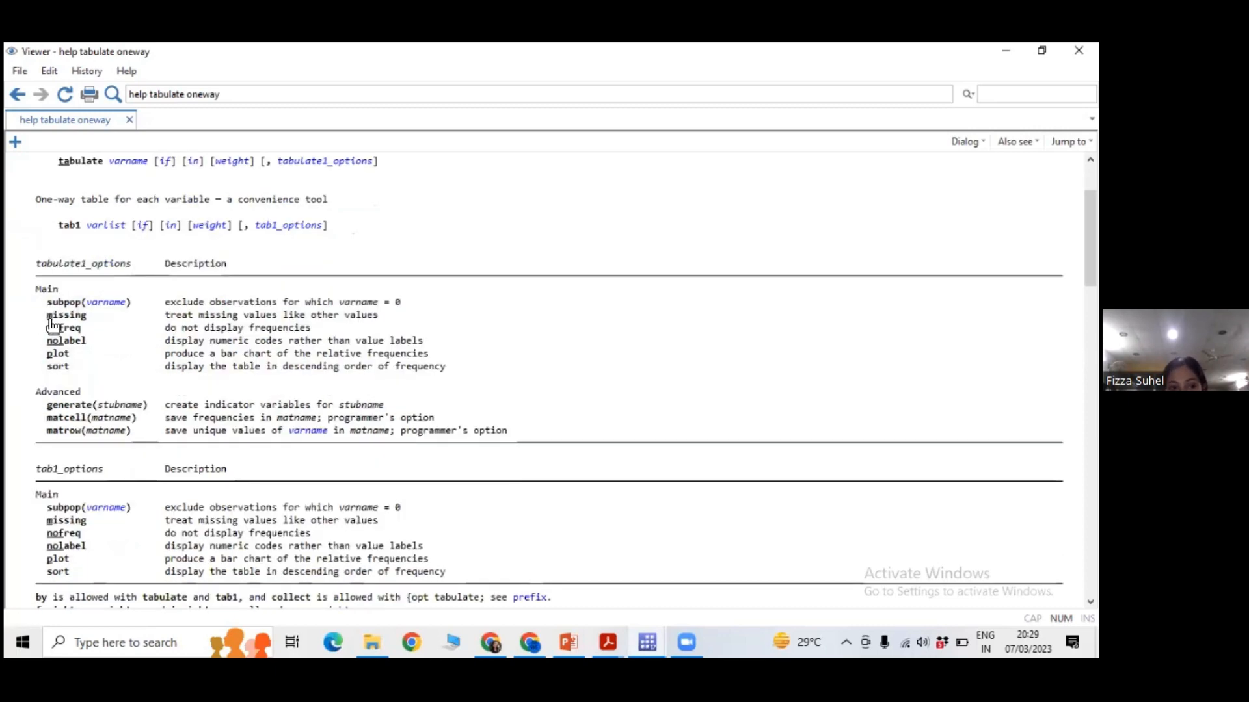
drag(46, 316, 389, 330)
click(389, 331)
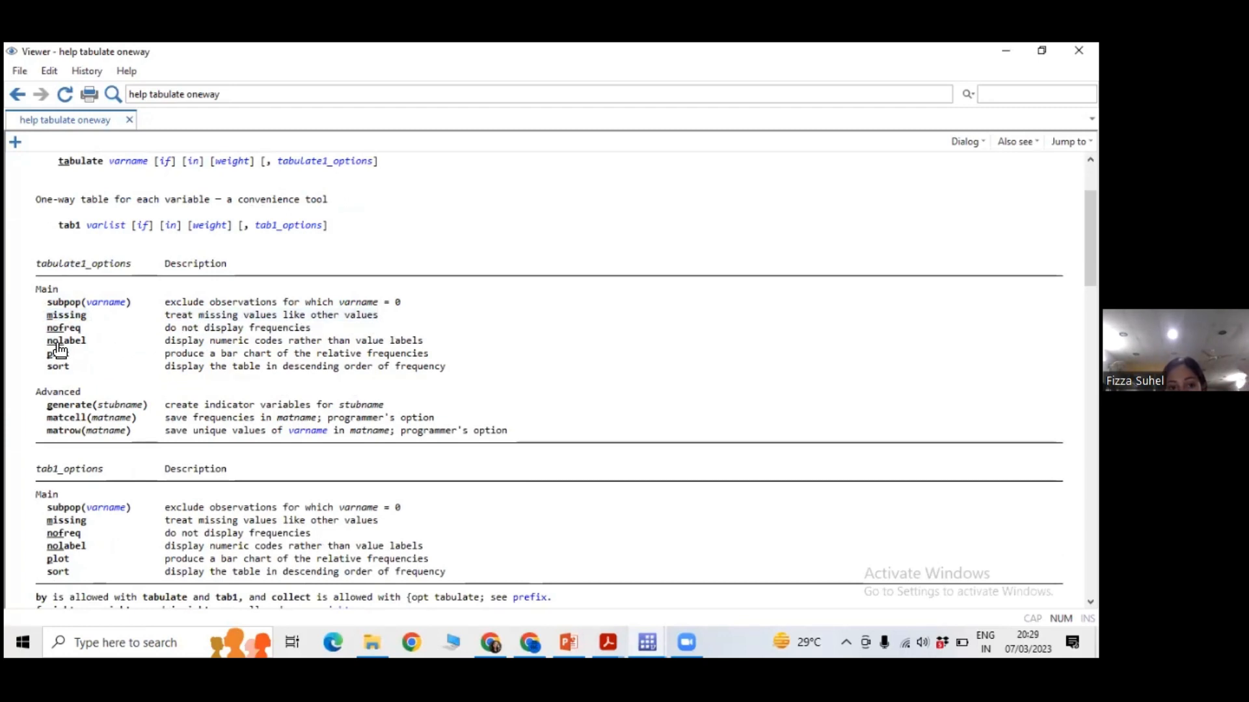
drag(44, 329, 369, 331)
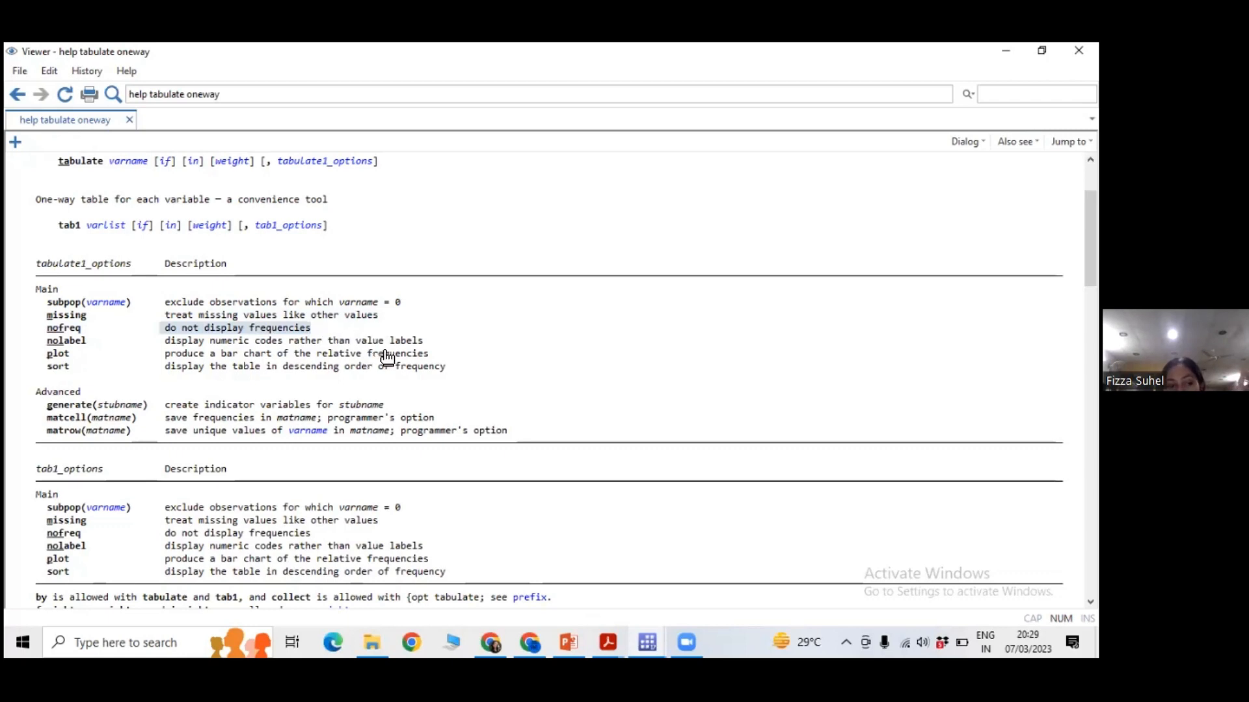
scroll(197, 350, down, 4)
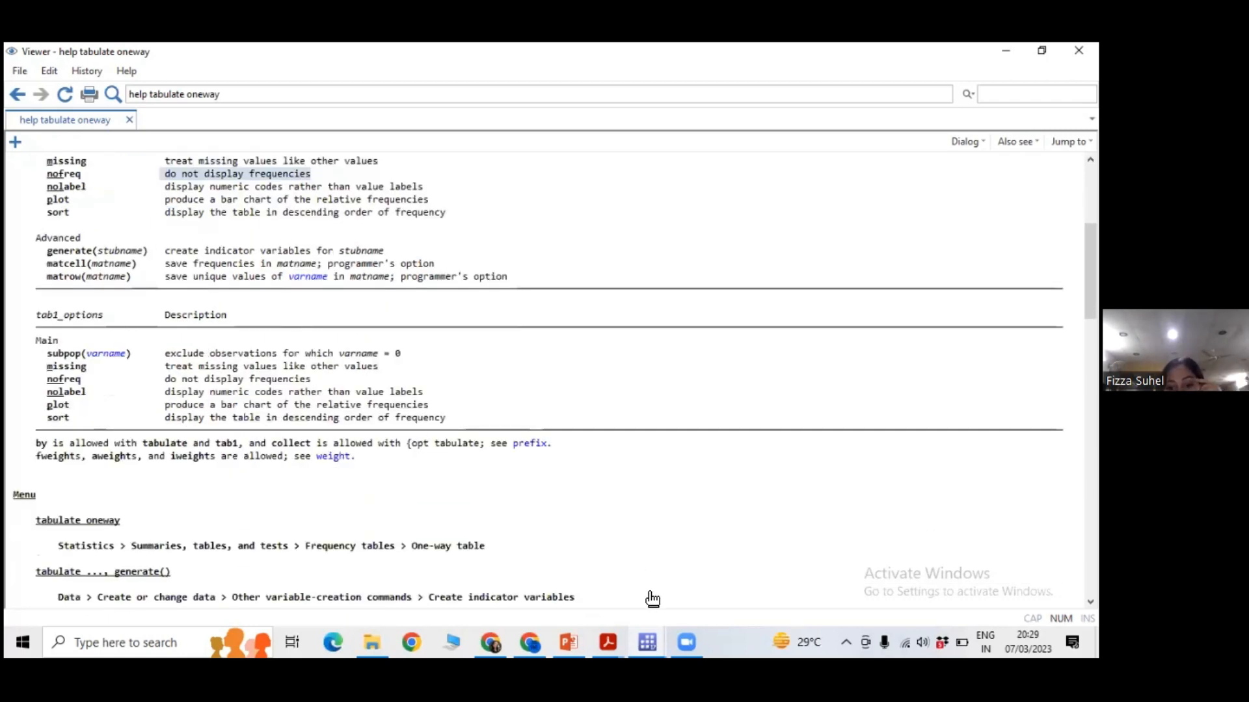
Run only the do-file's save line to store the dataset as lecture1.dta with replace, and return to the main Stata window.
click(647, 643)
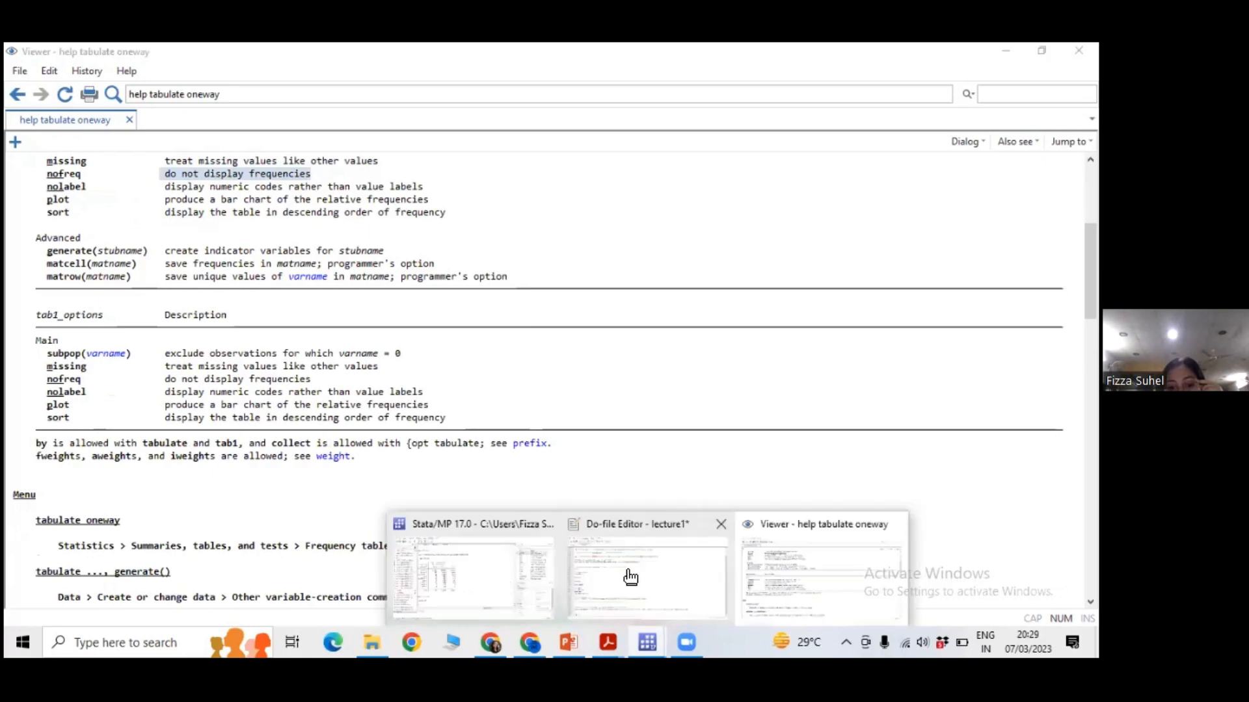
click(462, 583)
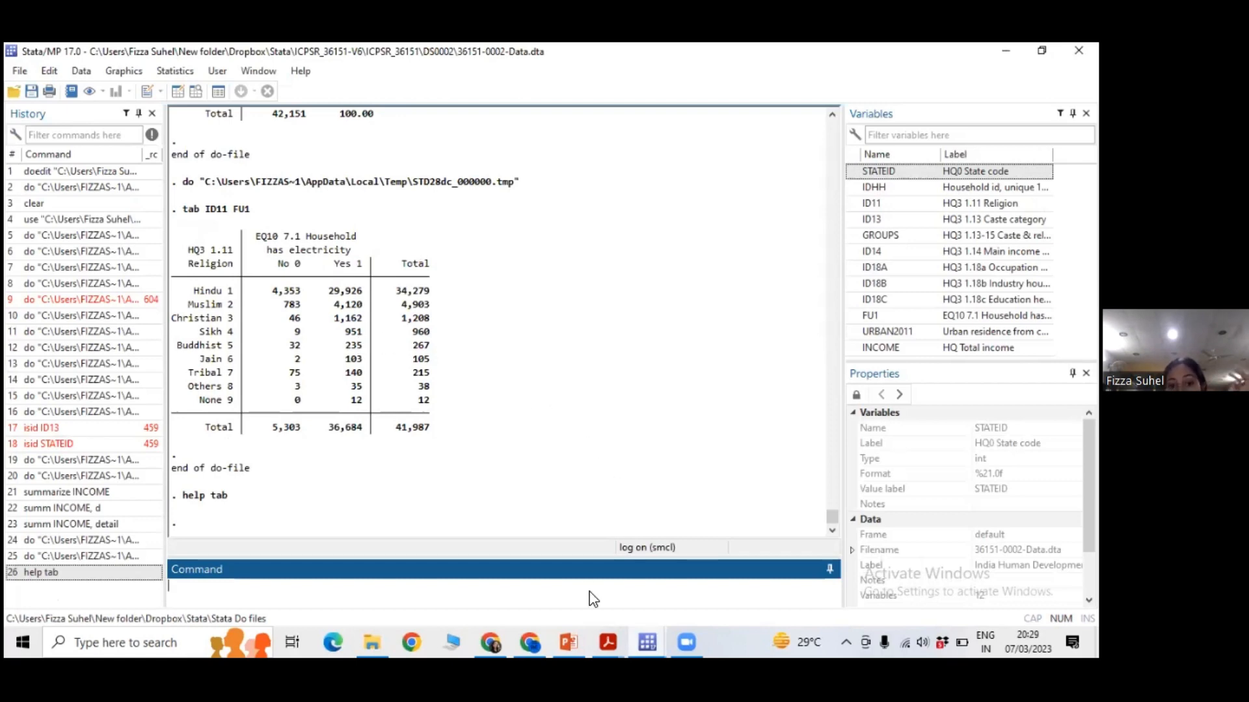
click(647, 642)
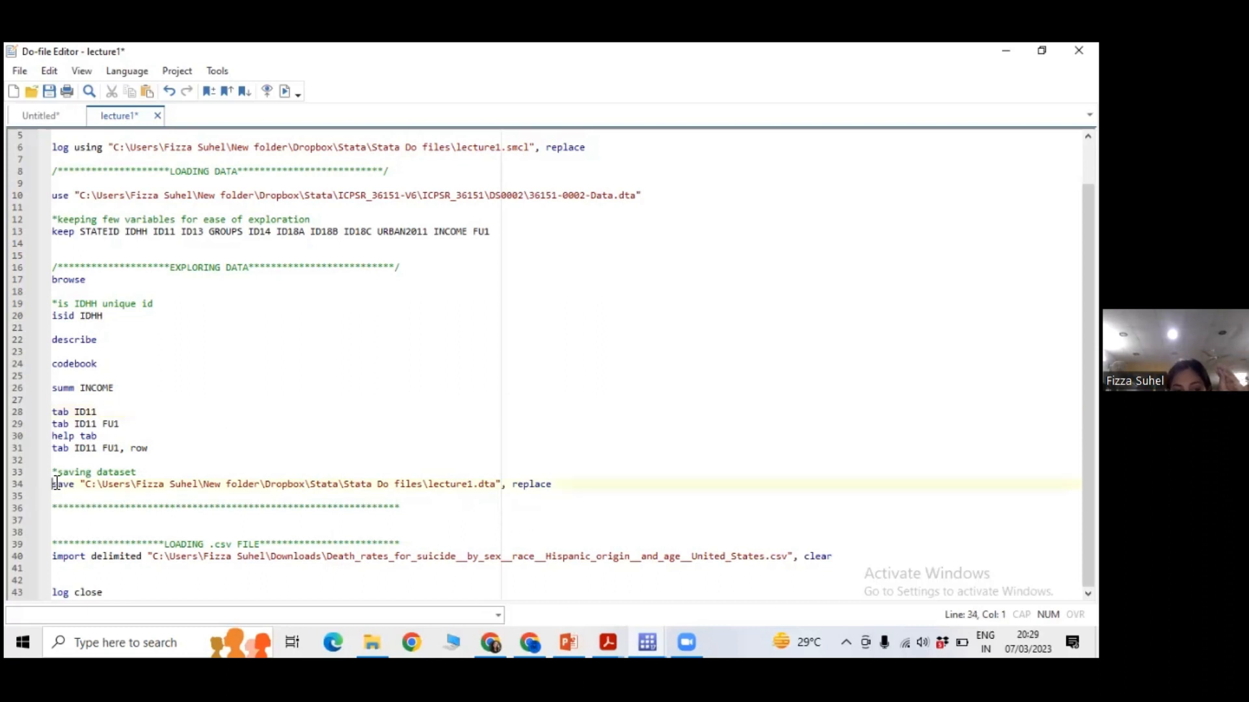
drag(57, 484, 484, 488)
click(495, 507)
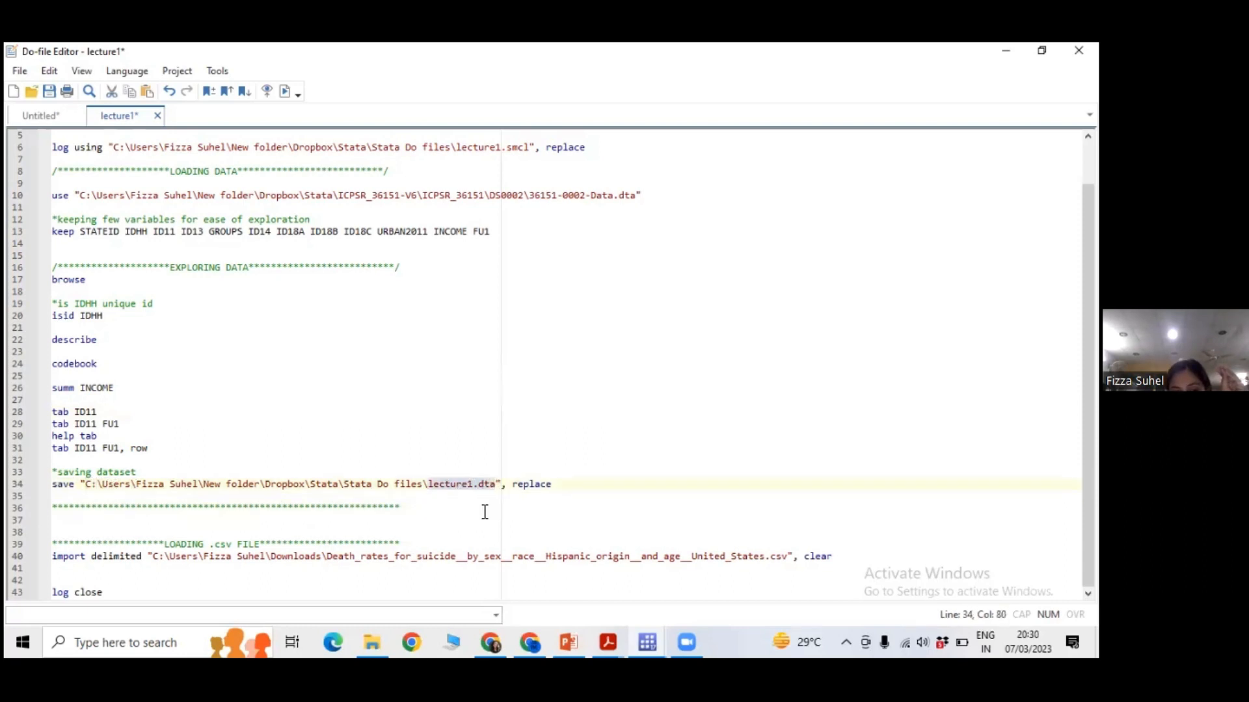
click(482, 510)
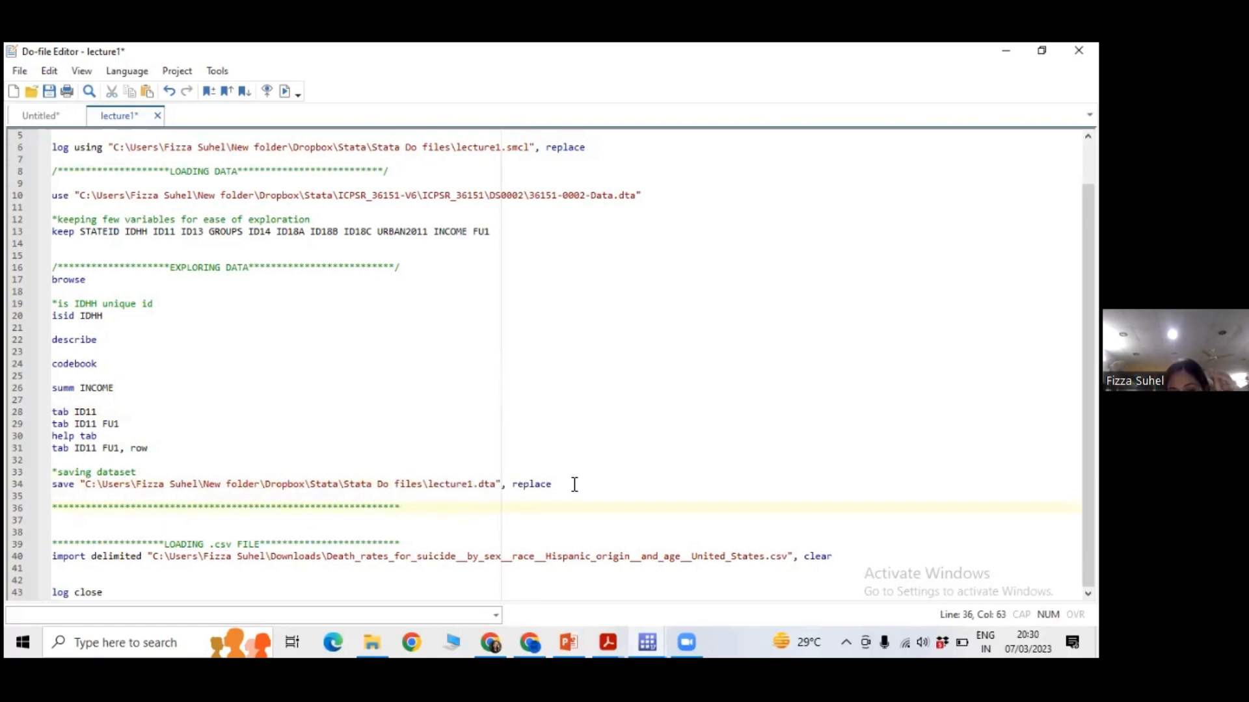
drag(574, 484, 39, 484)
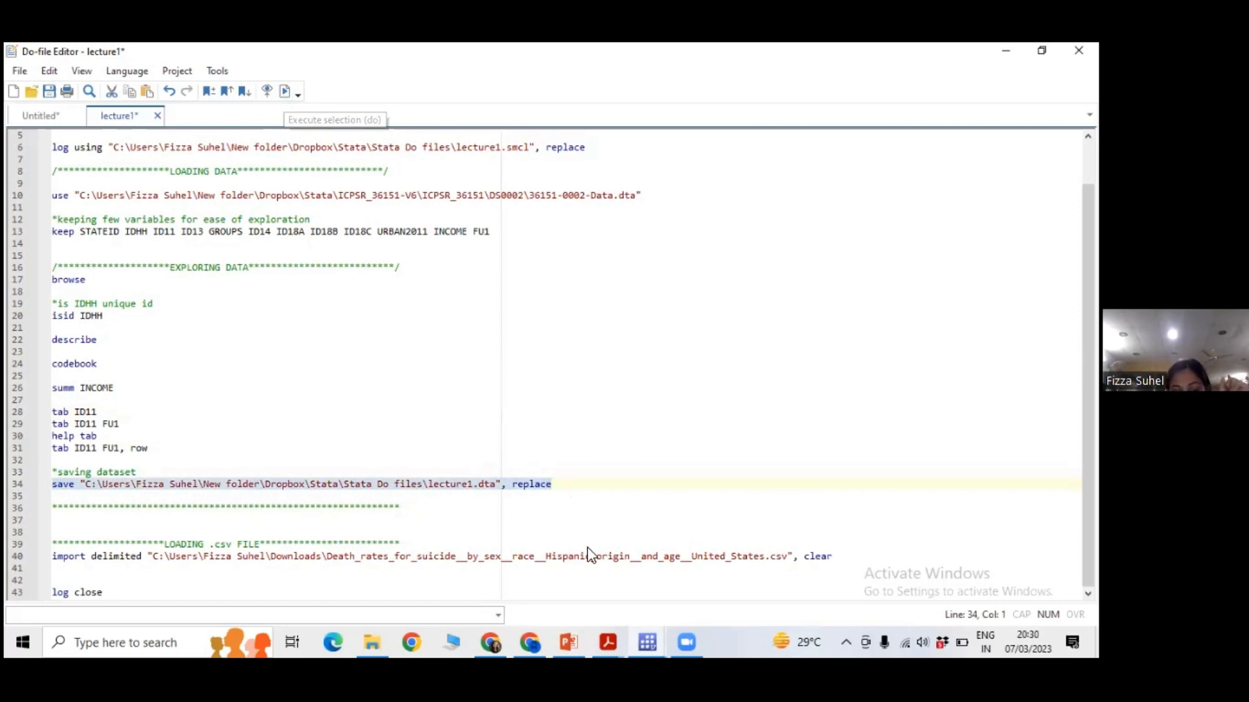
click(645, 634)
click(529, 581)
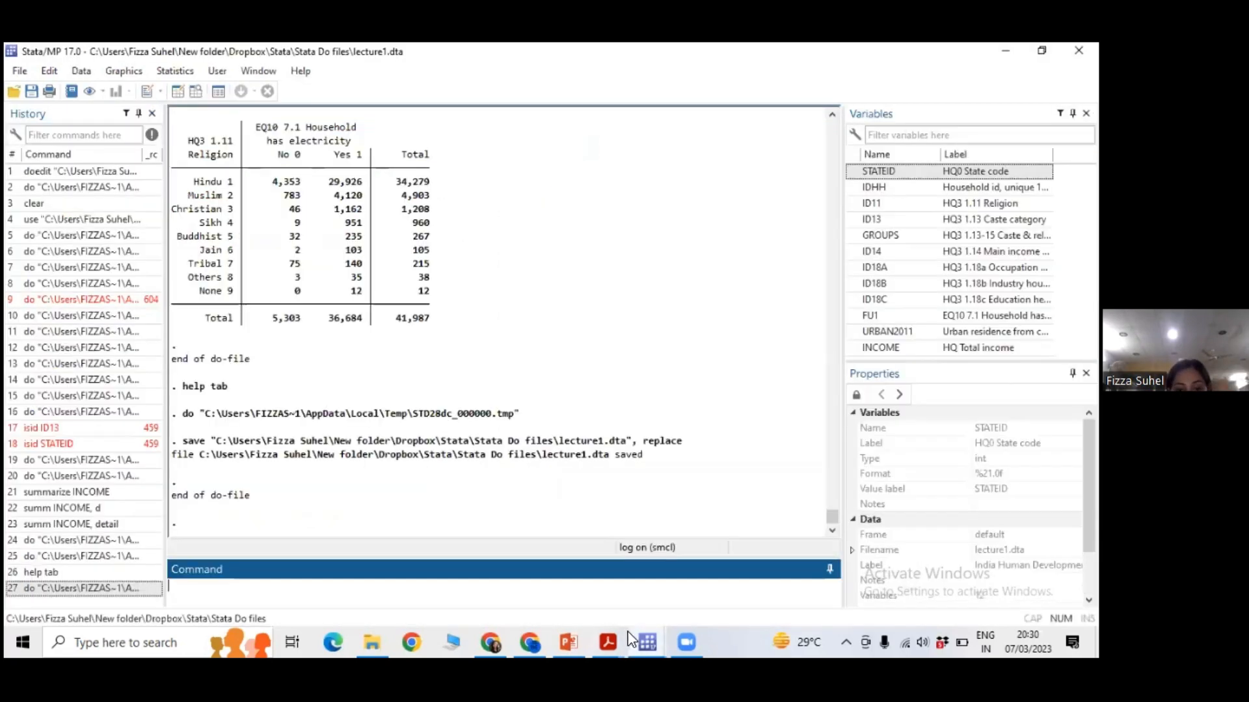
Compare the save output in the main Stata window with the do-file, and locate the summ INCOME and tab lines in the do-file.
click(633, 633)
click(653, 589)
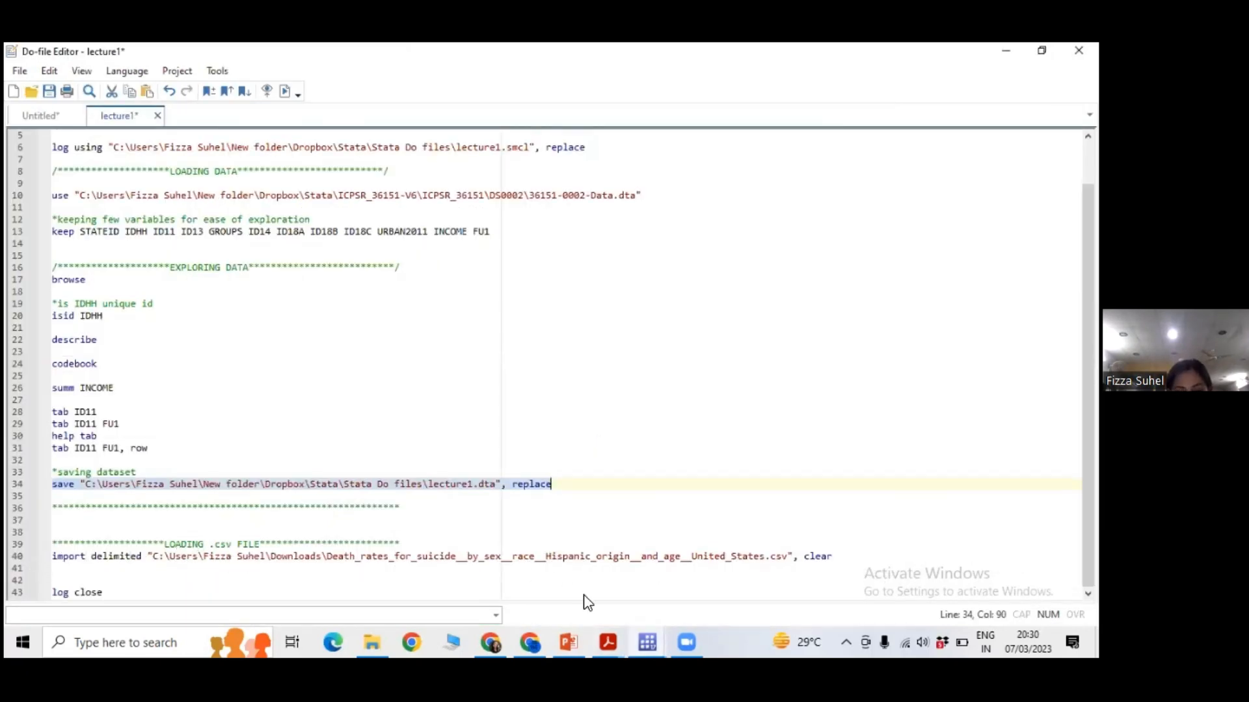
click(647, 643)
click(433, 501)
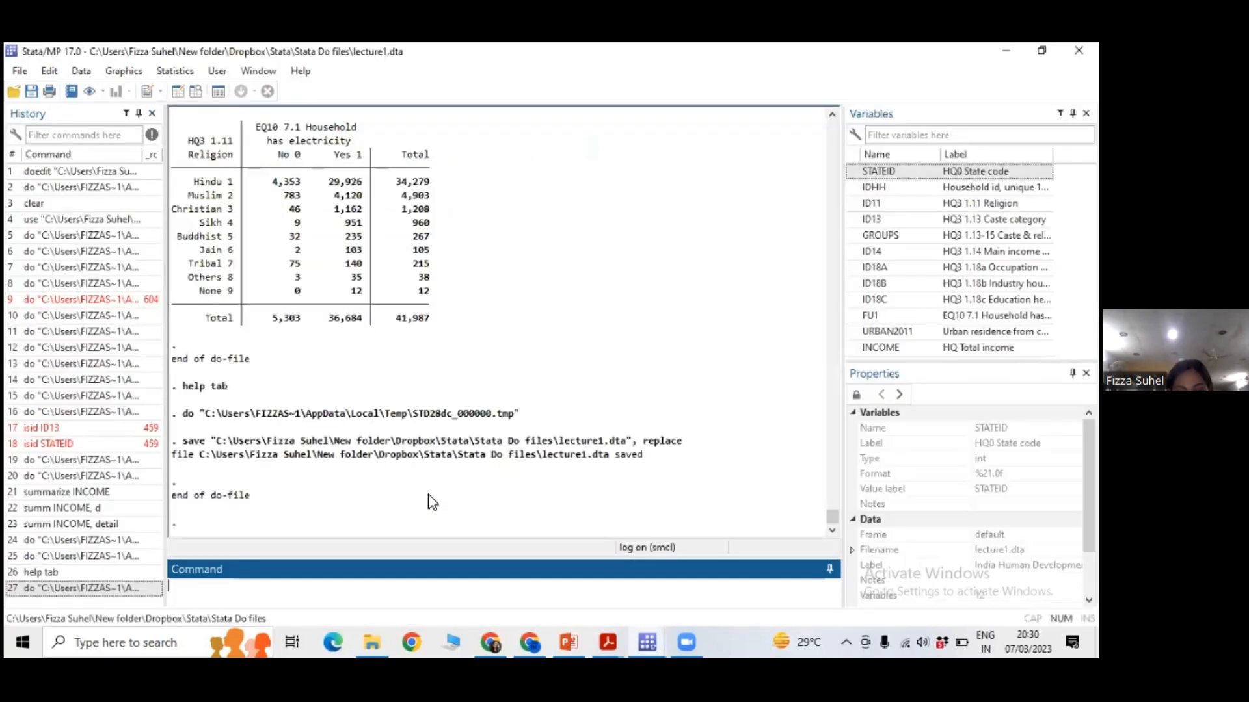
click(425, 499)
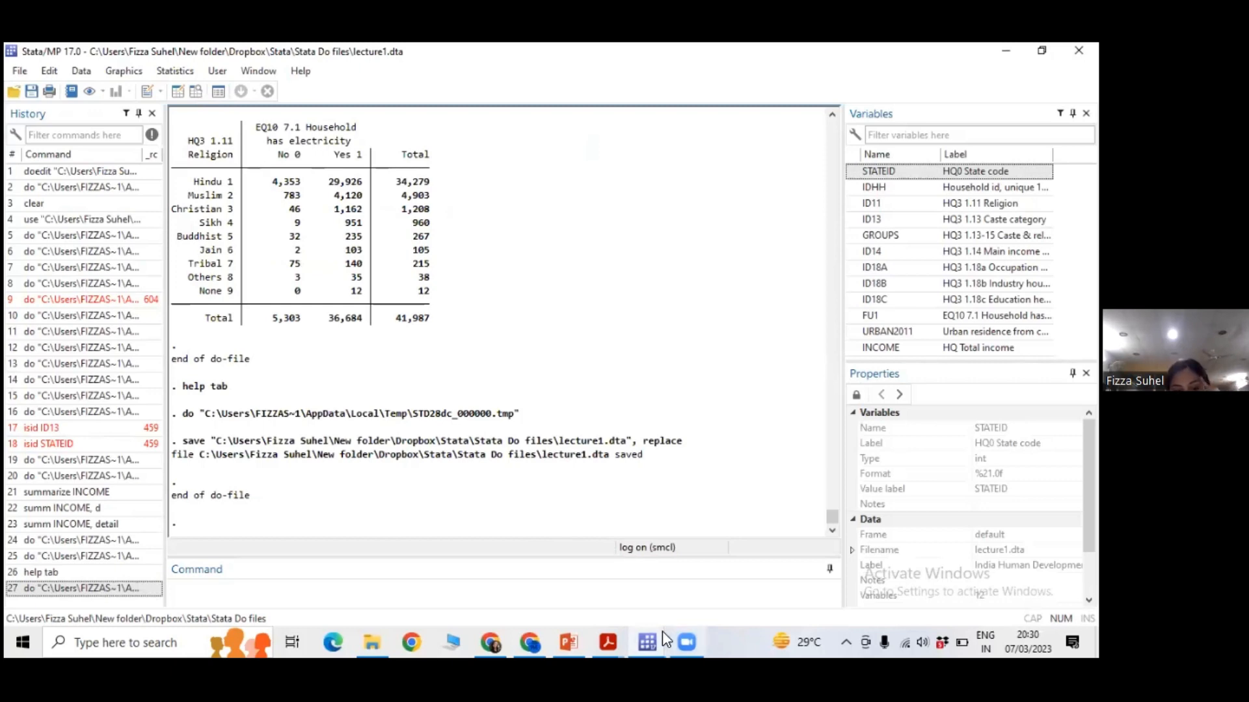
mouse_move(647, 641)
click(644, 560)
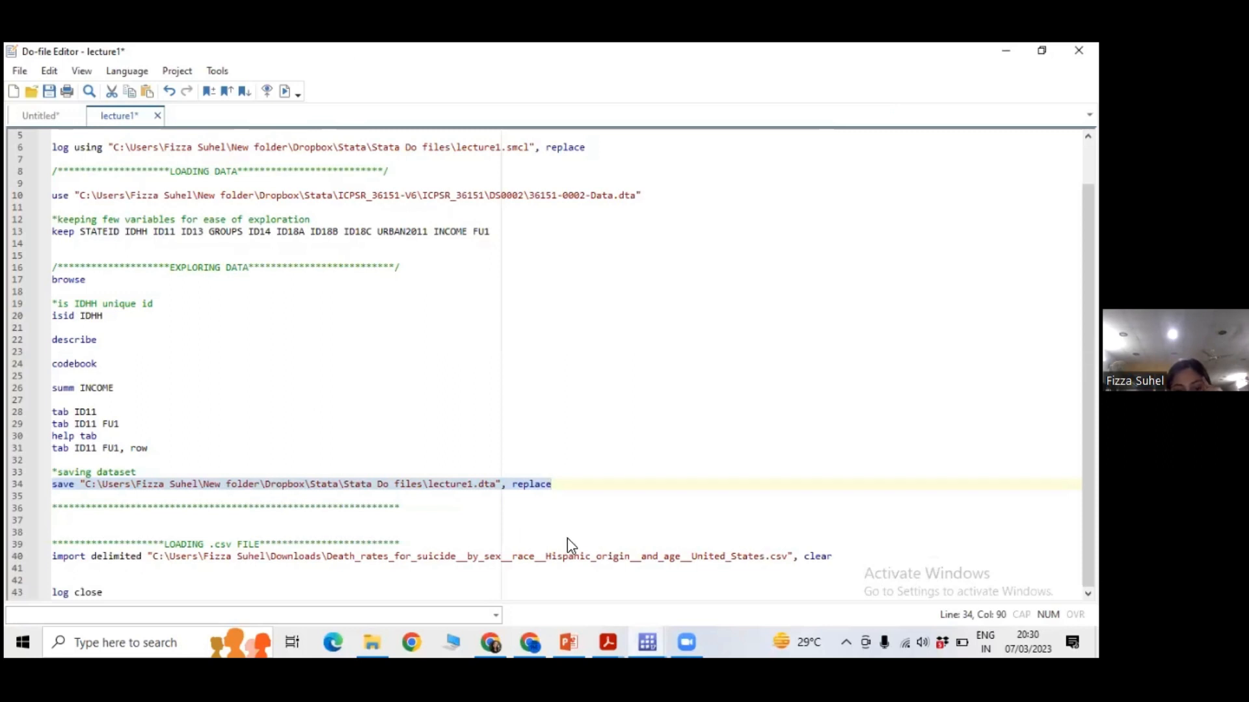
key(Down)
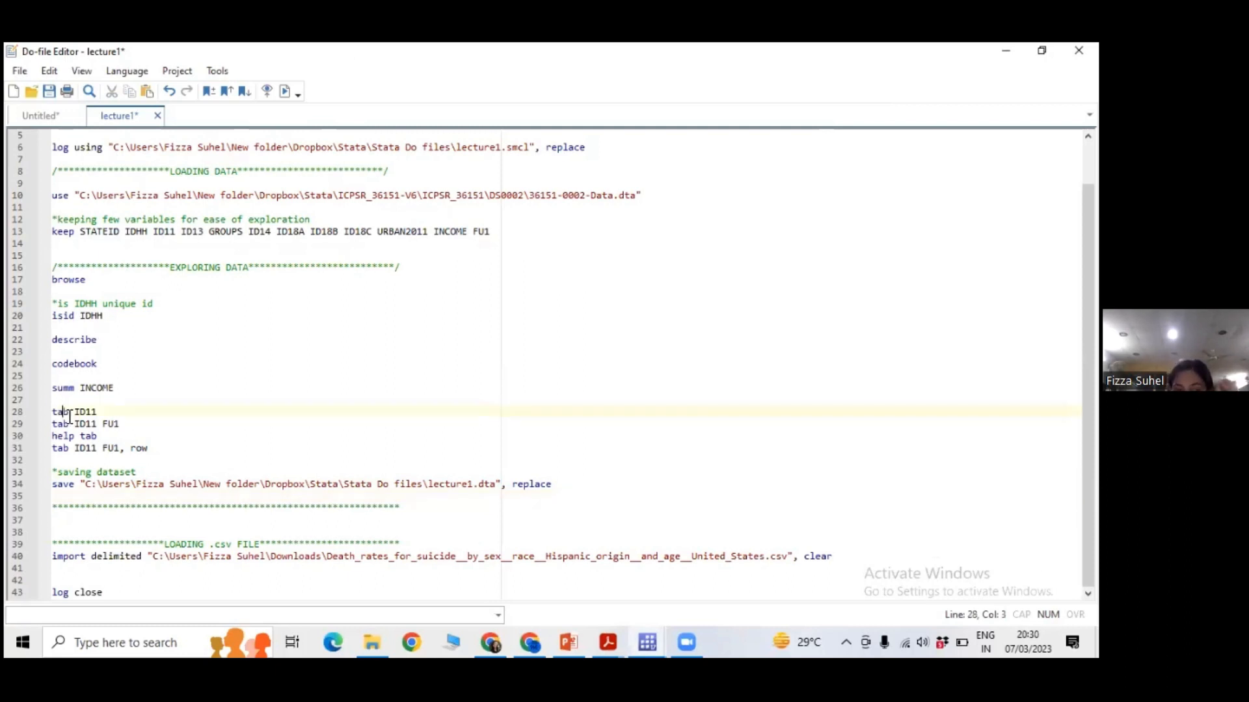
drag(63, 412, 49, 389)
click(154, 440)
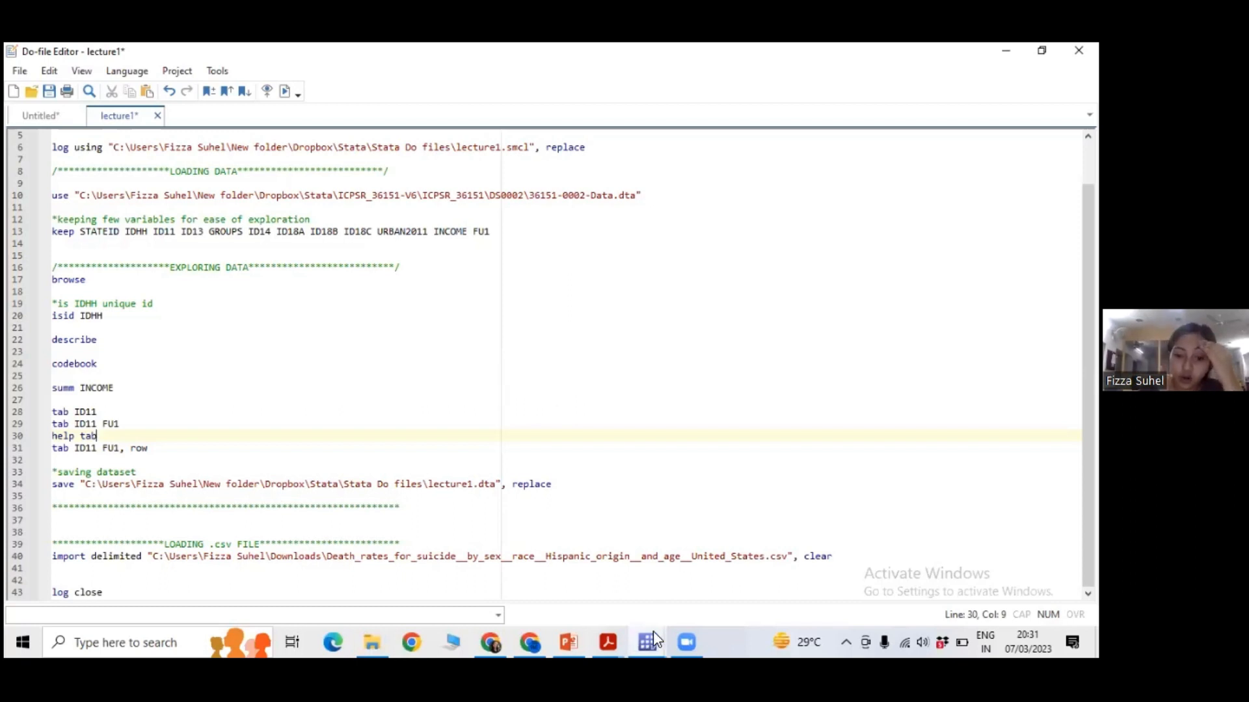
click(443, 427)
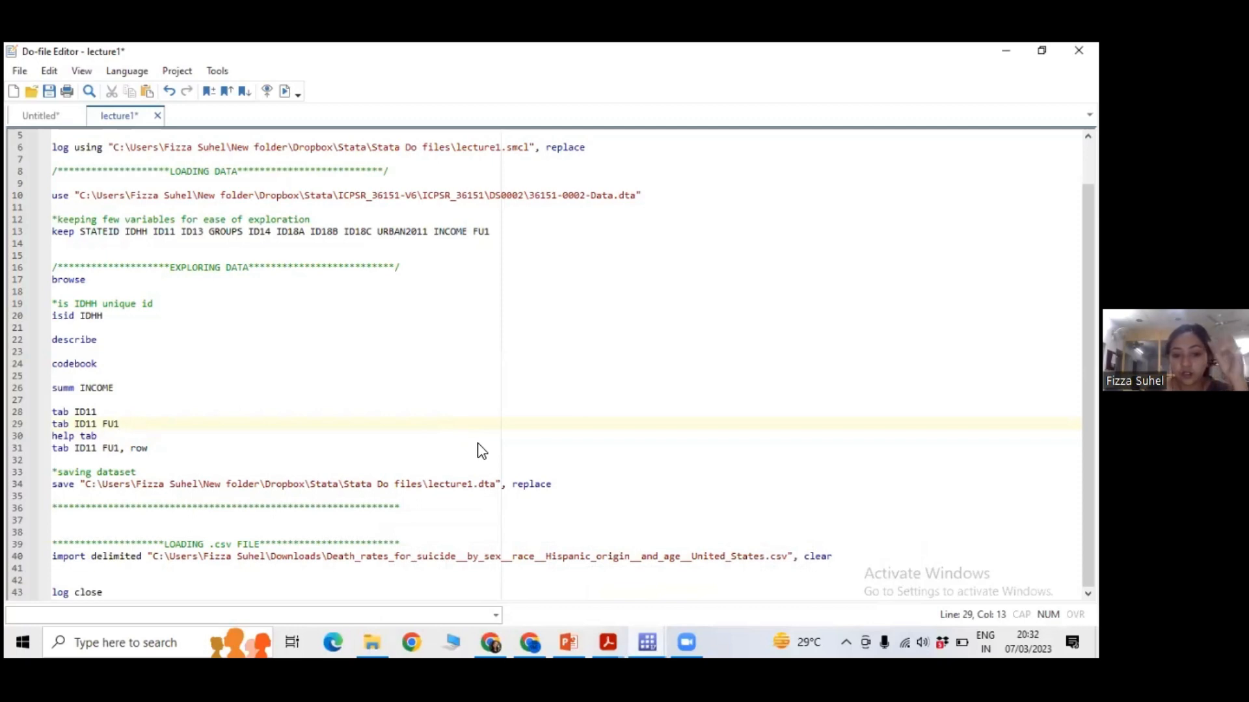
Review the religion by electricity cross-tabulation in the main Stata window, and switch to the lecture1 presentation in PowerPoint.
click(647, 643)
click(459, 582)
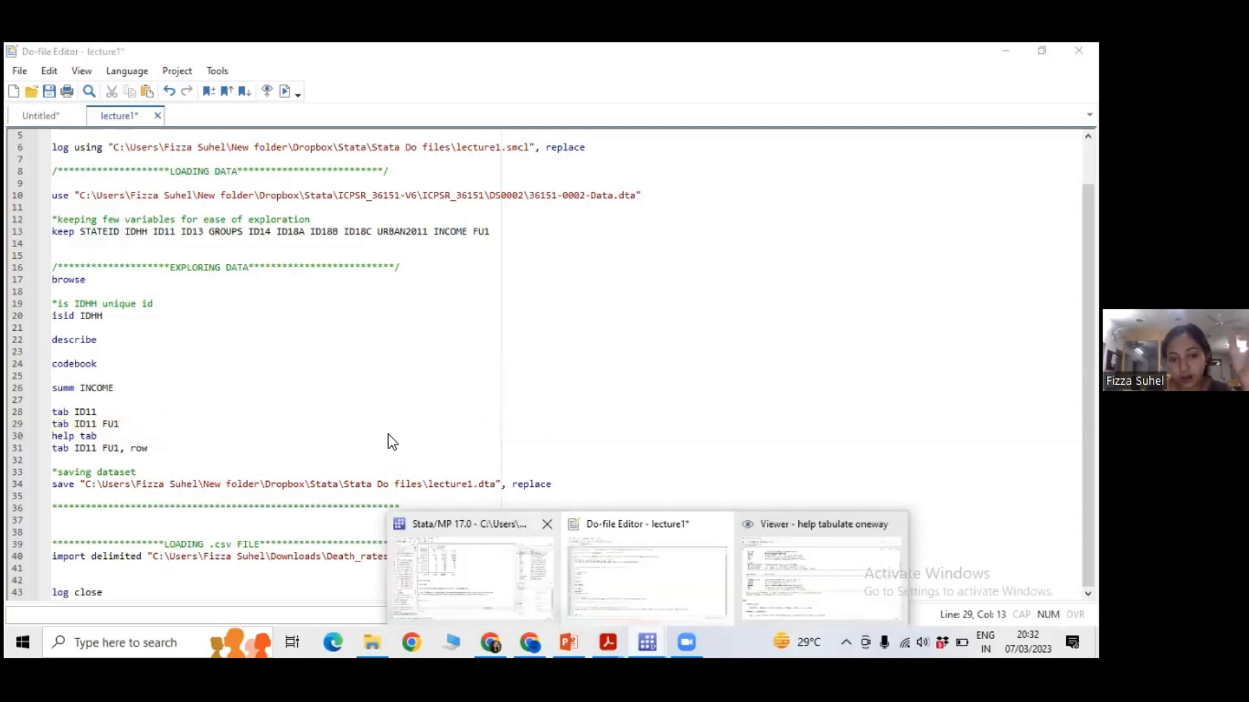
scroll(390, 441, up, 10)
scroll(390, 441, down, 10)
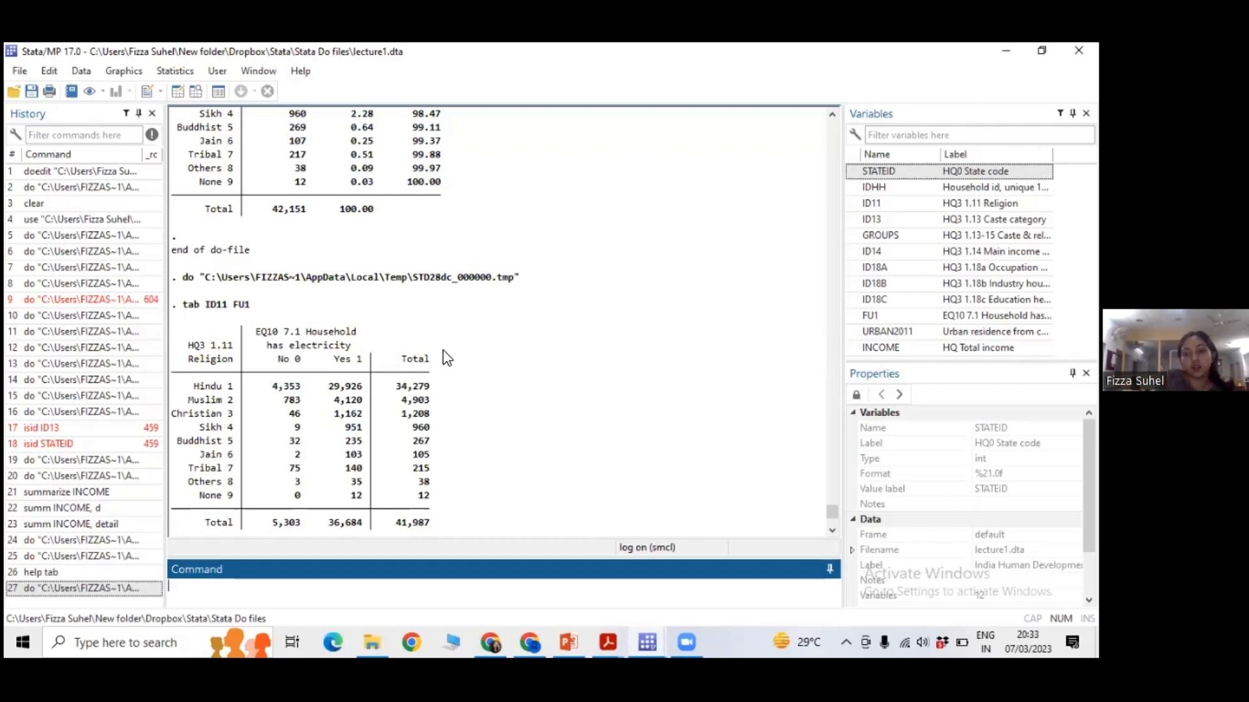
click(369, 545)
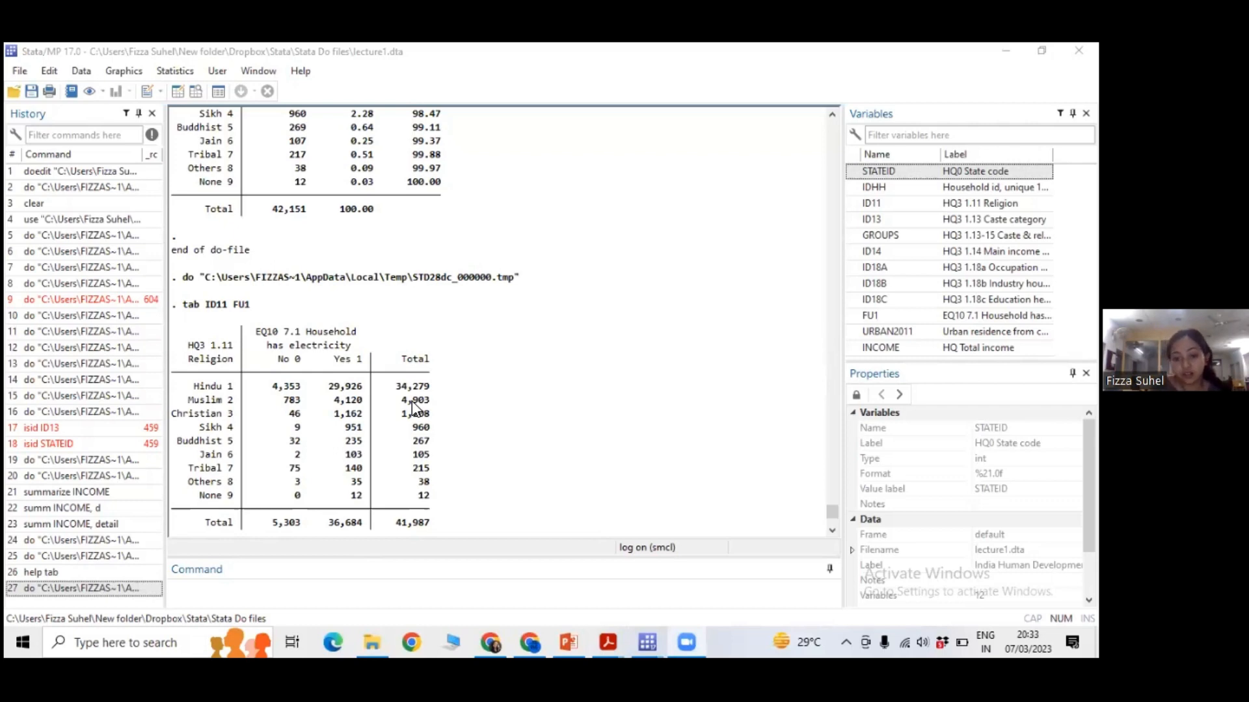
click(568, 643)
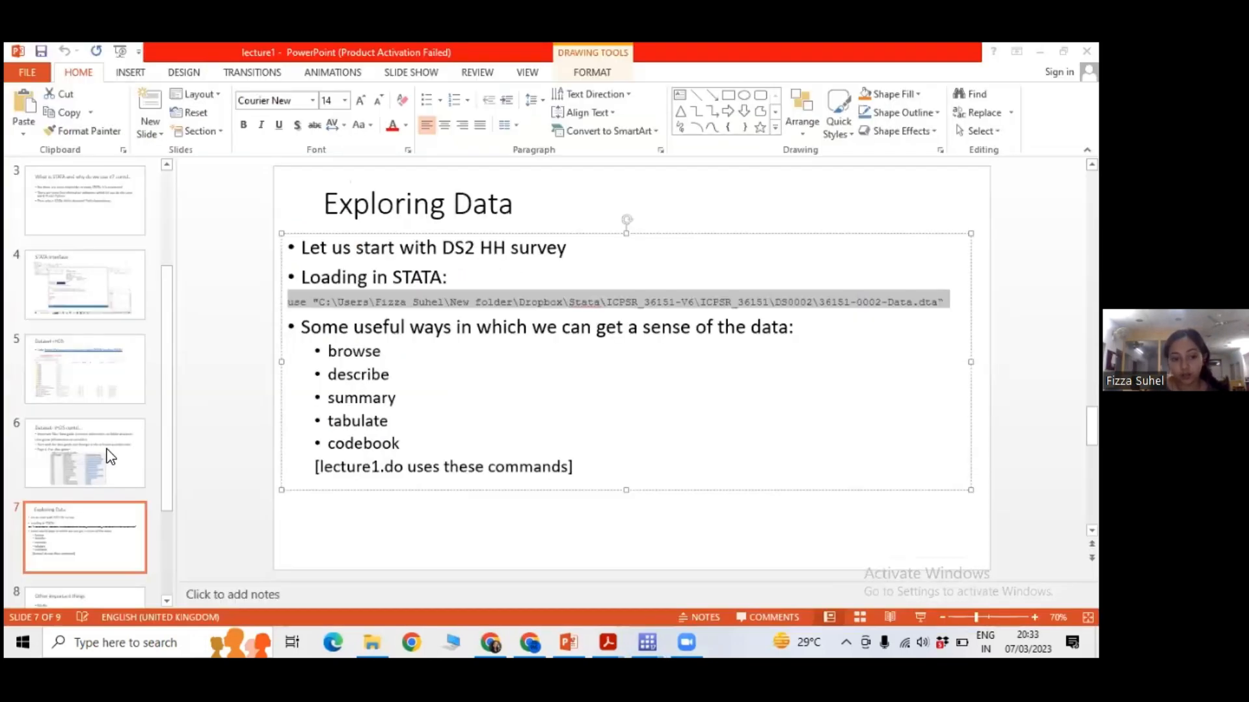